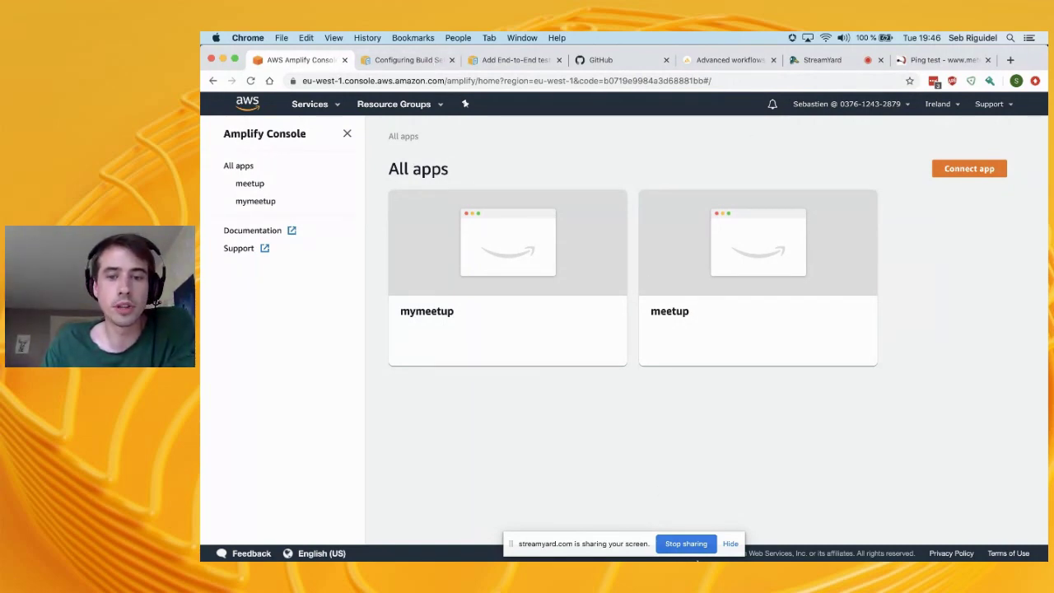
Bring VS Code with the mymeetup project to the front, dismissing the screen-sharing notice
mouse_move(758, 544)
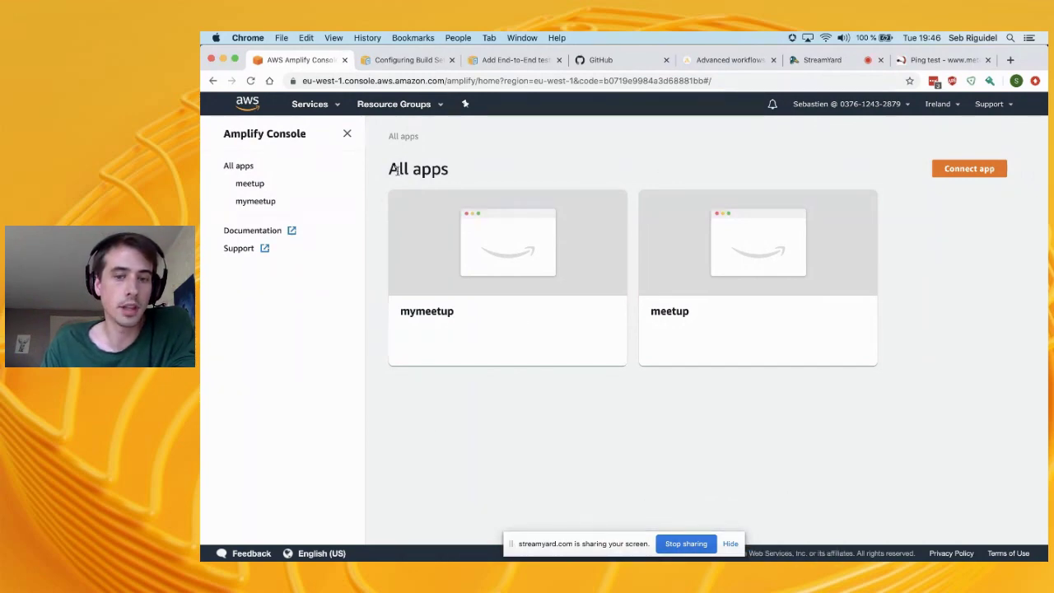
left_click(752, 543)
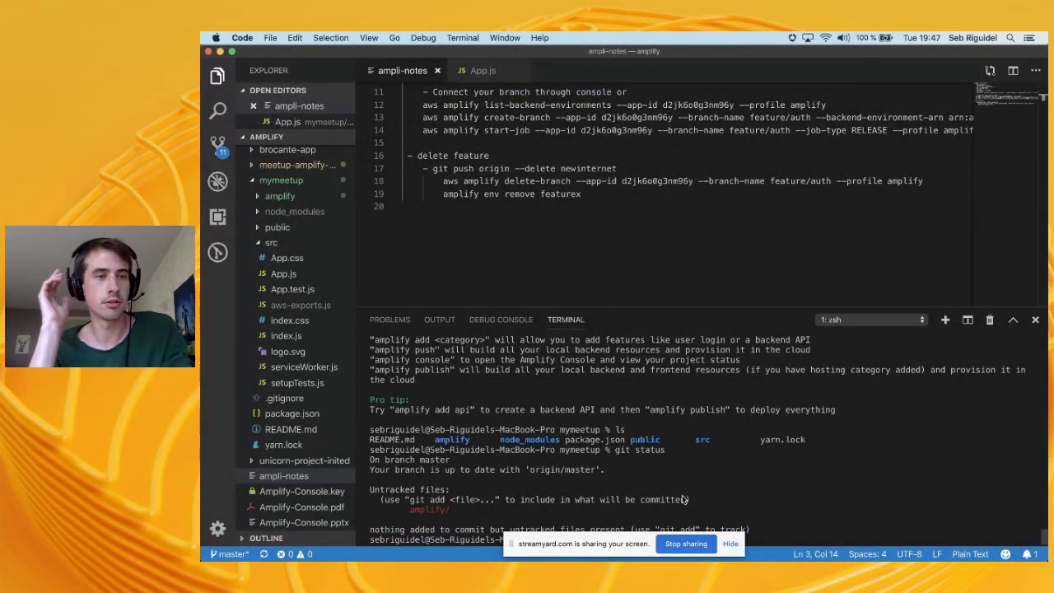
left_click(730, 545)
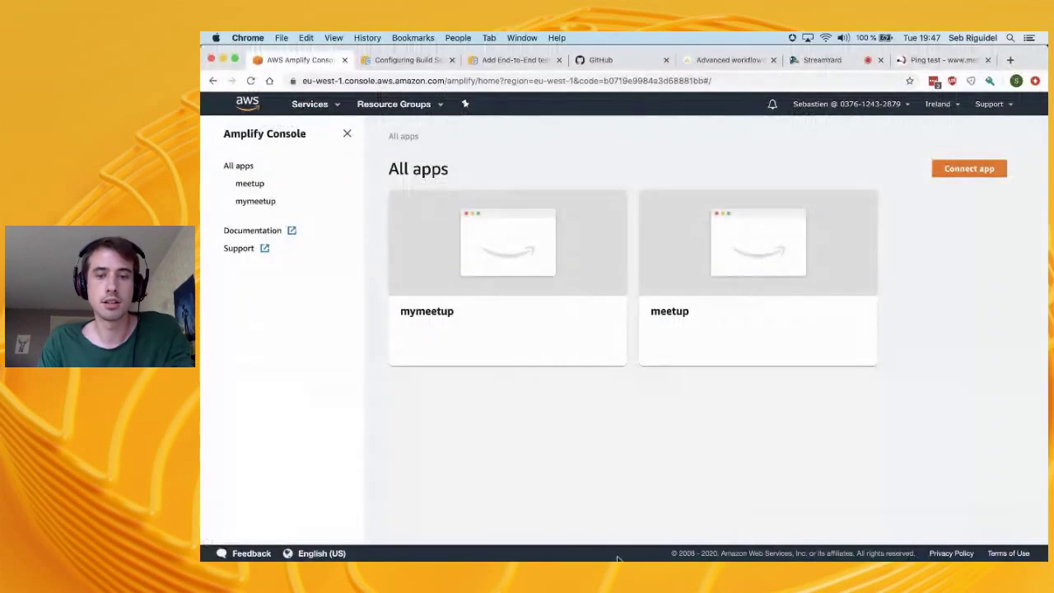
mouse_move(651, 536)
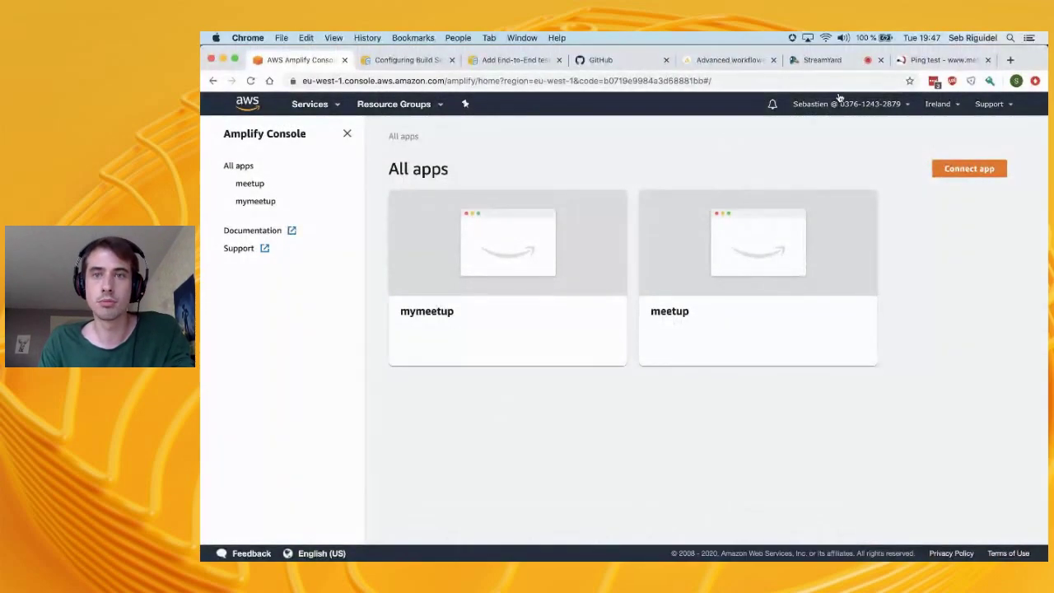
left_click(814, 65)
key("super+1")
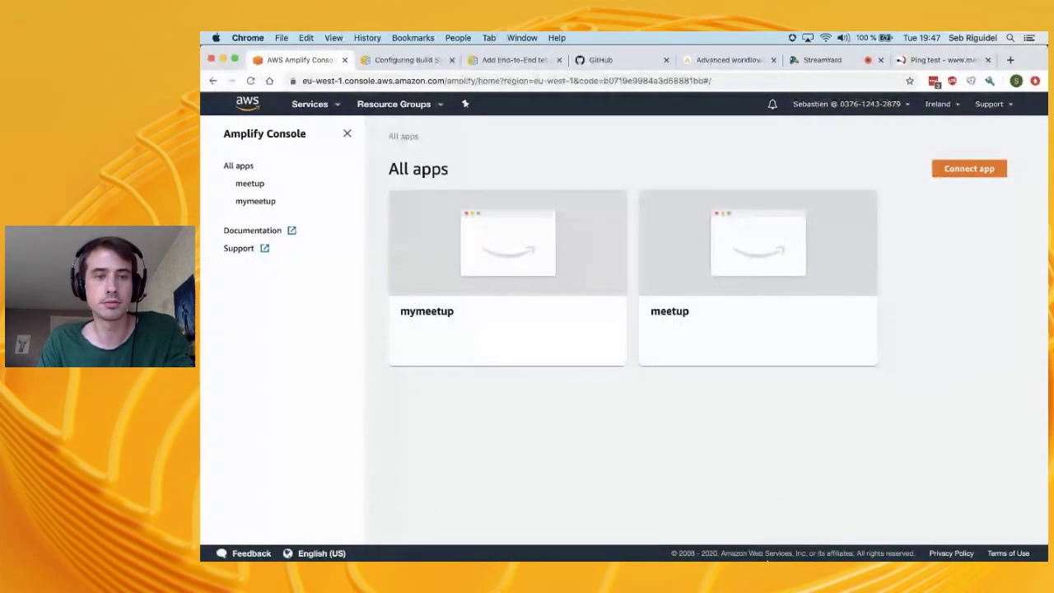
key("super+Tab")
key("super+shift+Tab")
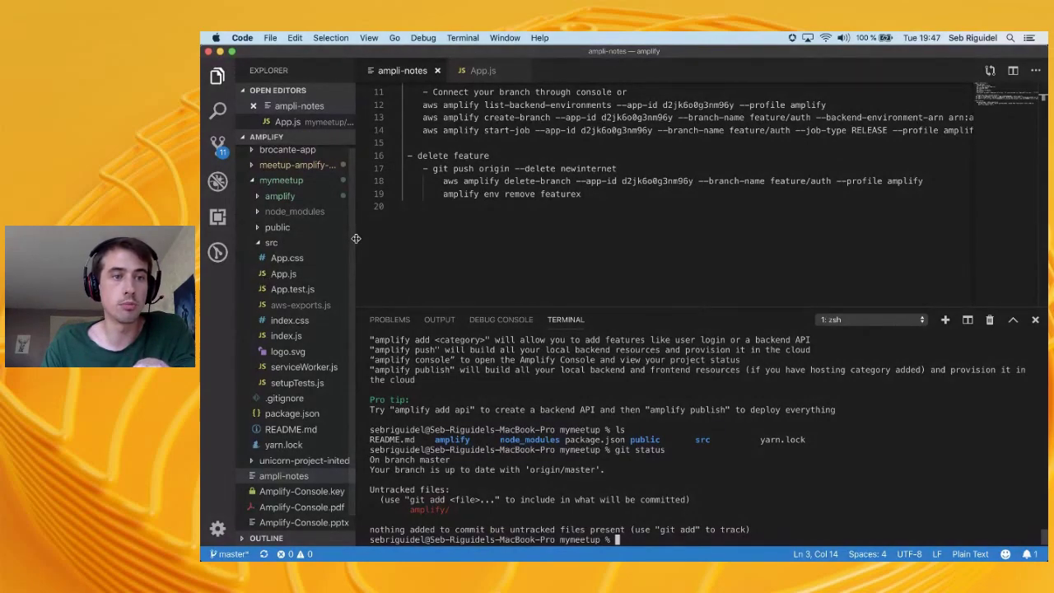
Run git status to spot the untracked amplify/ folder, then open the mymeetup app in Amplify Console
left_click_drag(355, 239, 374, 237)
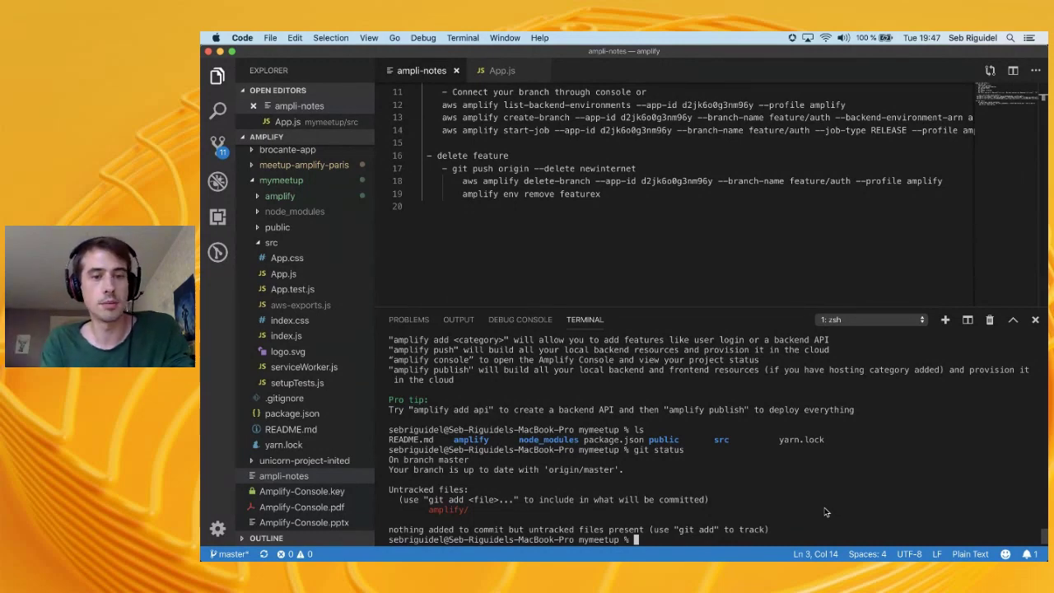
type("git ")
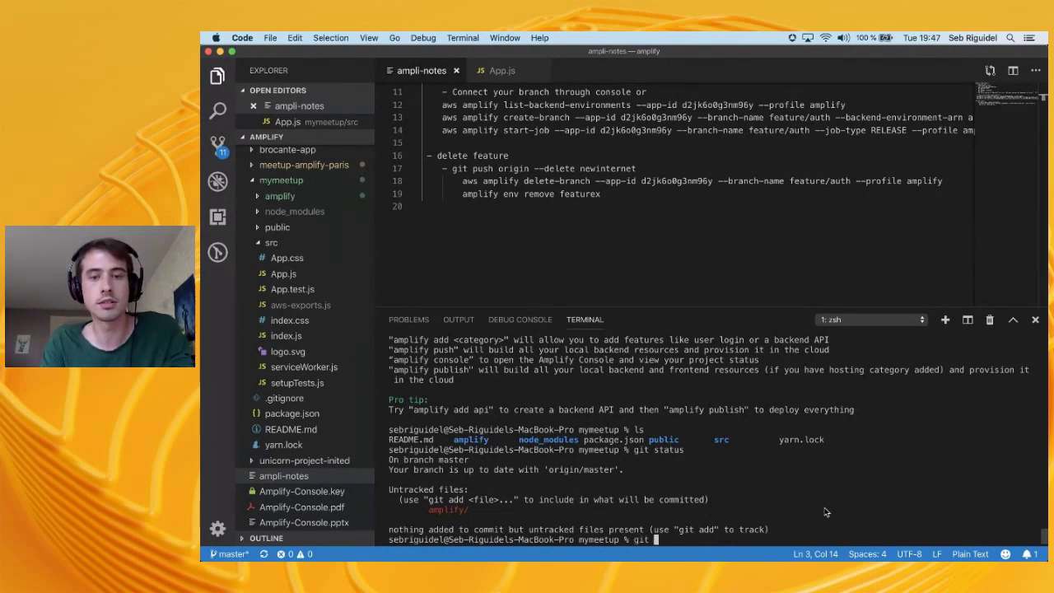
type("status")
key("Return")
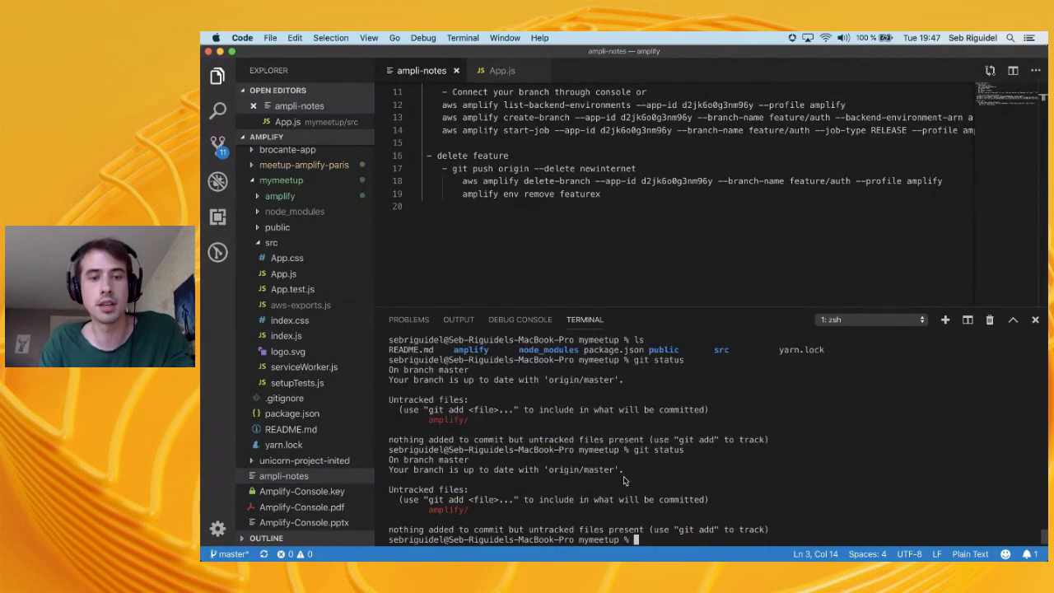
left_click_drag(424, 516, 473, 516)
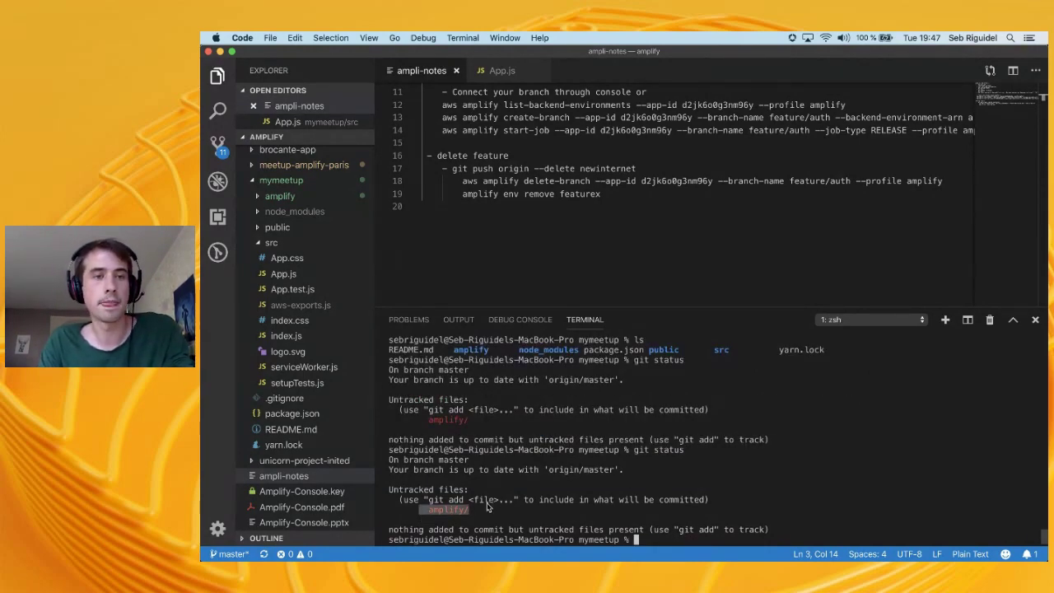
key("super+Tab")
left_click(485, 240)
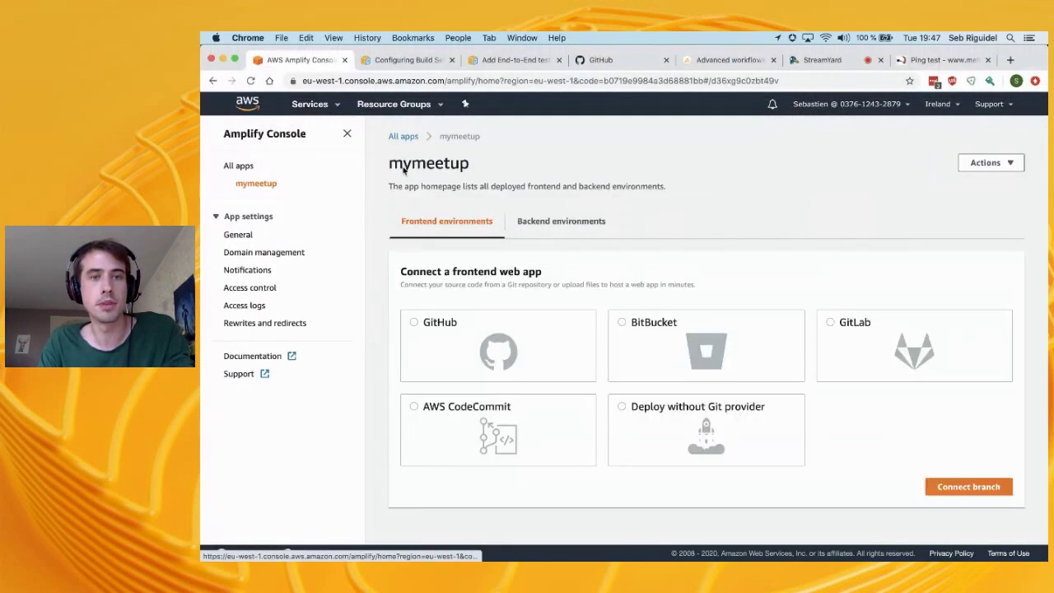
Check that mymeetup's only backend environment is prd, then return to VS Code
left_click(537, 222)
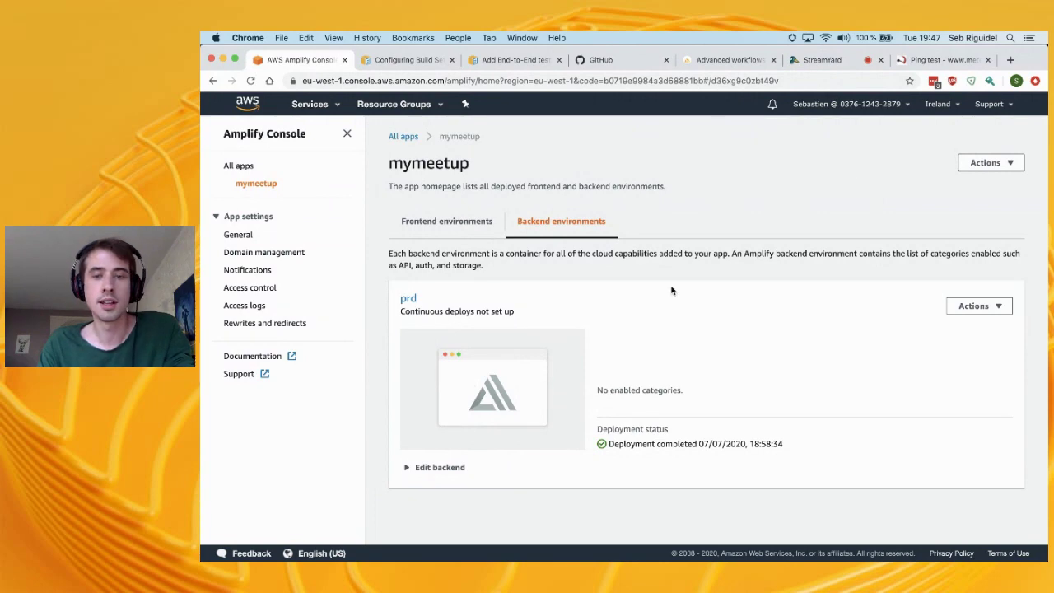
key("super+Tab")
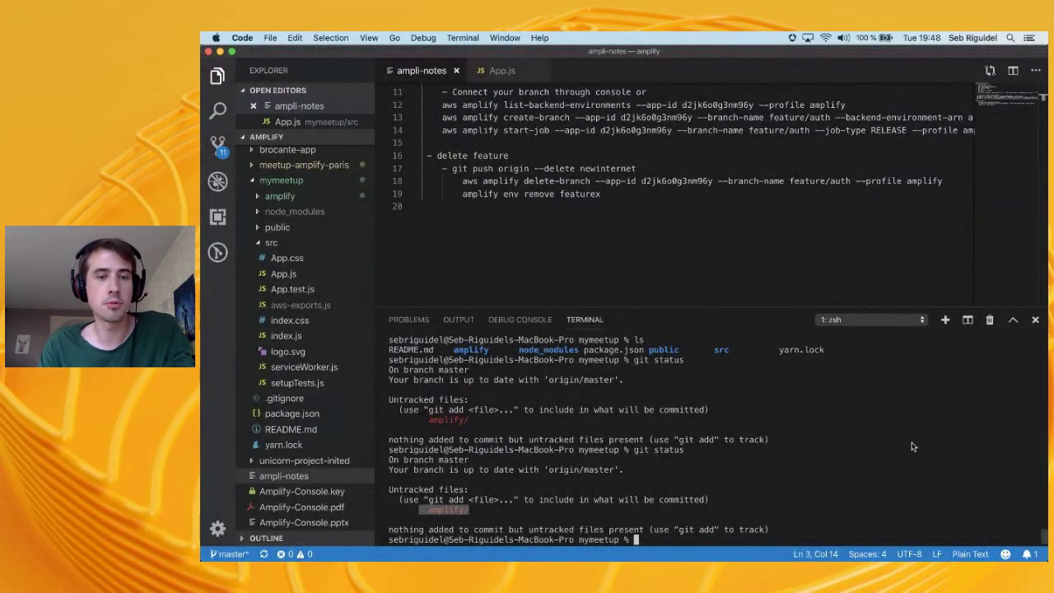
Stage all files with git add . and commit them as "init amplifybackend"
left_click(865, 444)
type("git ")
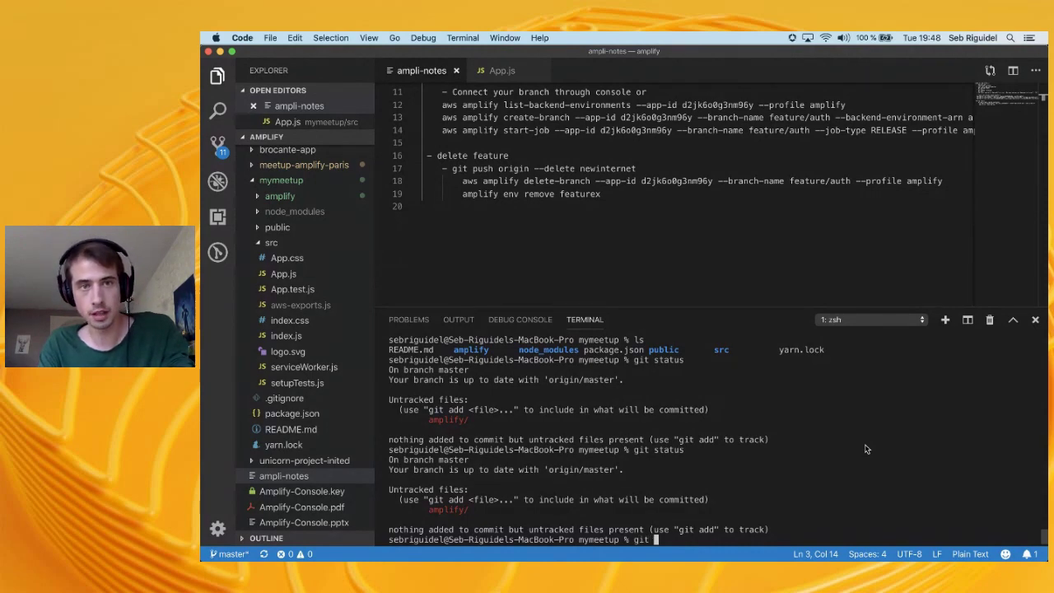
type("status")
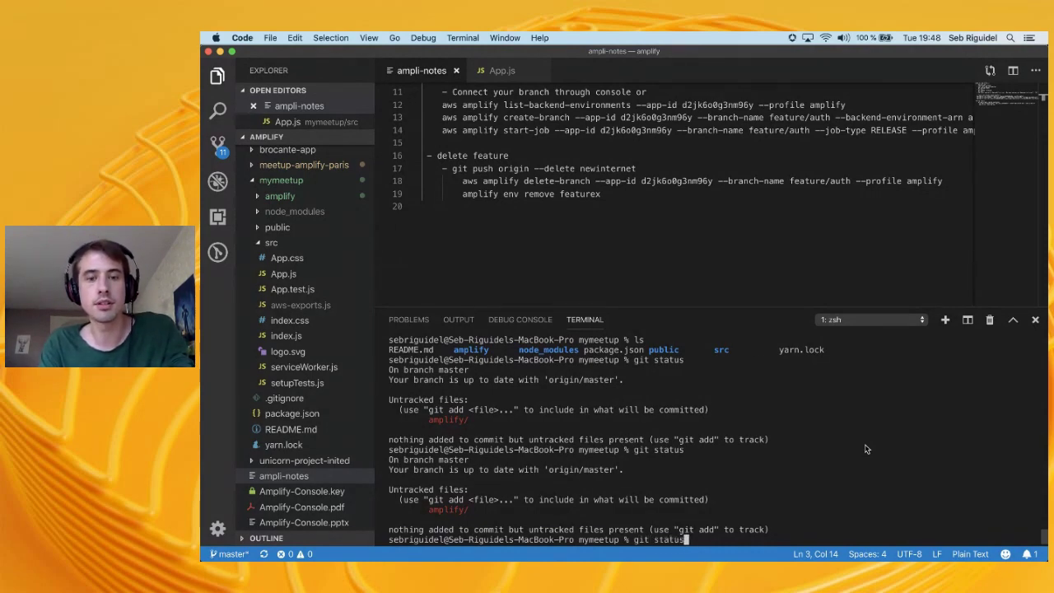
key("Return")
type("git add .")
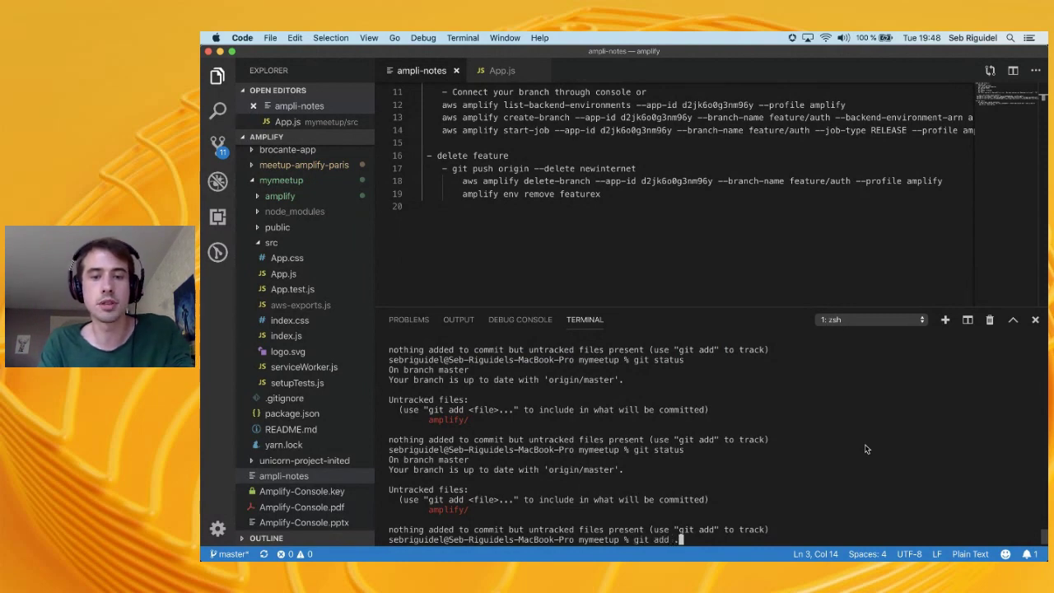
key("Return")
type("git commit )m")
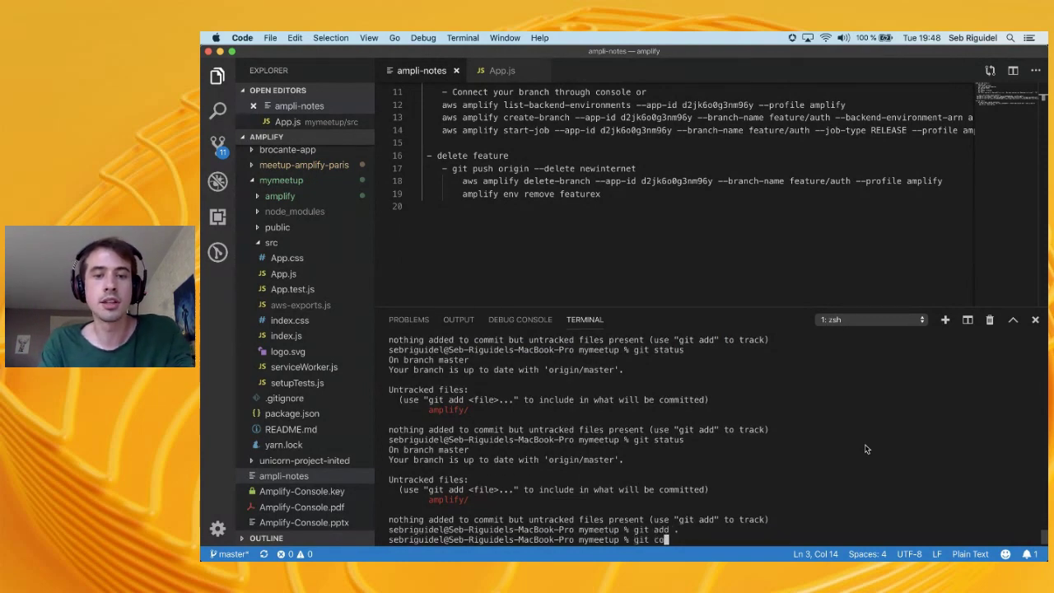
key("BackSpace")
key("BackSpace")
key("BackSpace")
type("-m \"init amplify en")
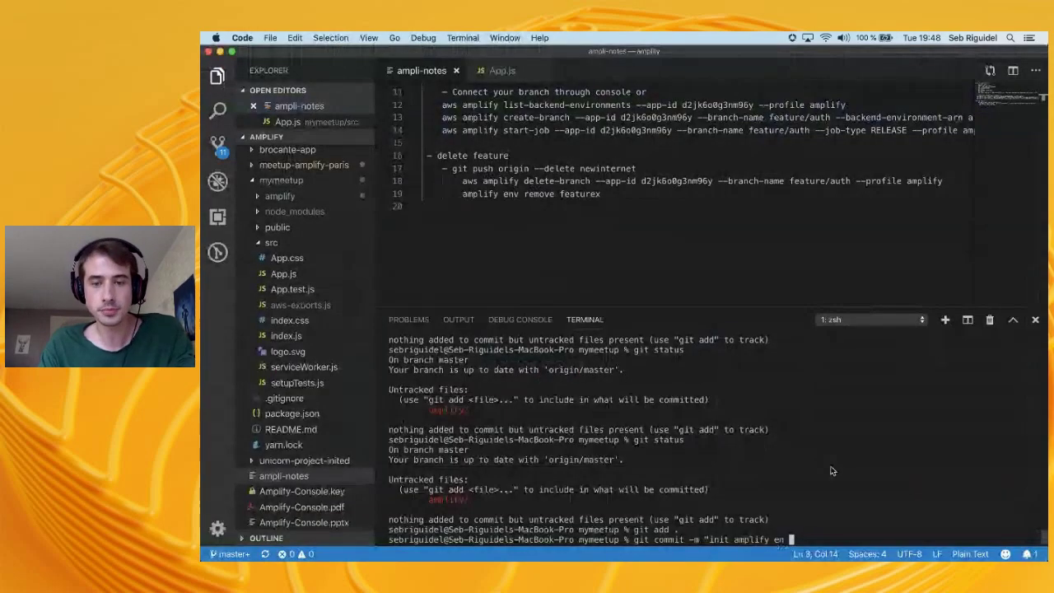
key("BackSpace")
key("BackSpace")
key("BackSpace")
key("BackSpace")
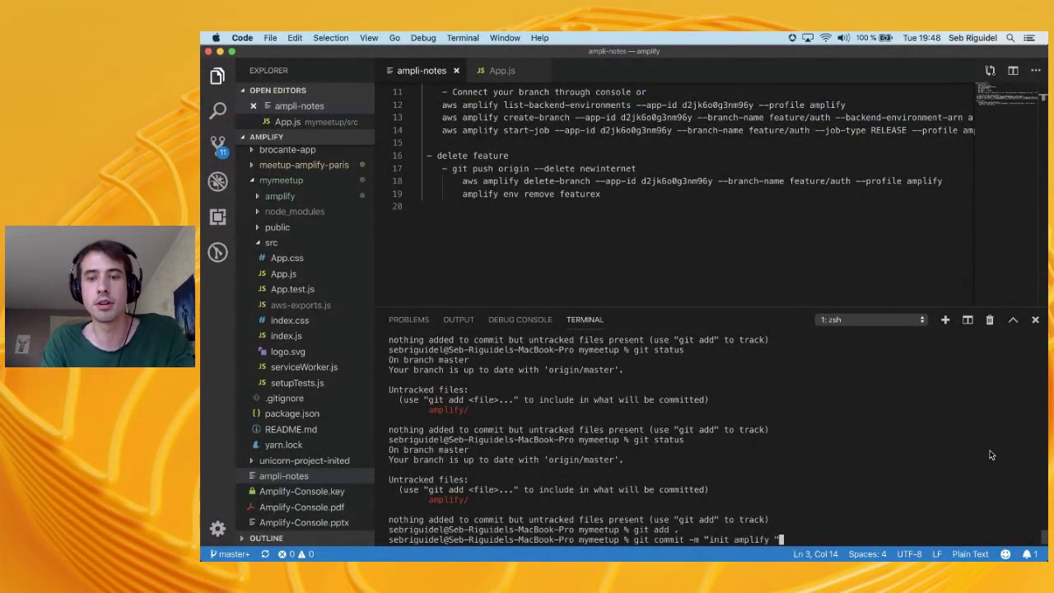
type("backend\"")
key("Return")
Push the commit with git push origin and return to Chrome
type("git psuh")
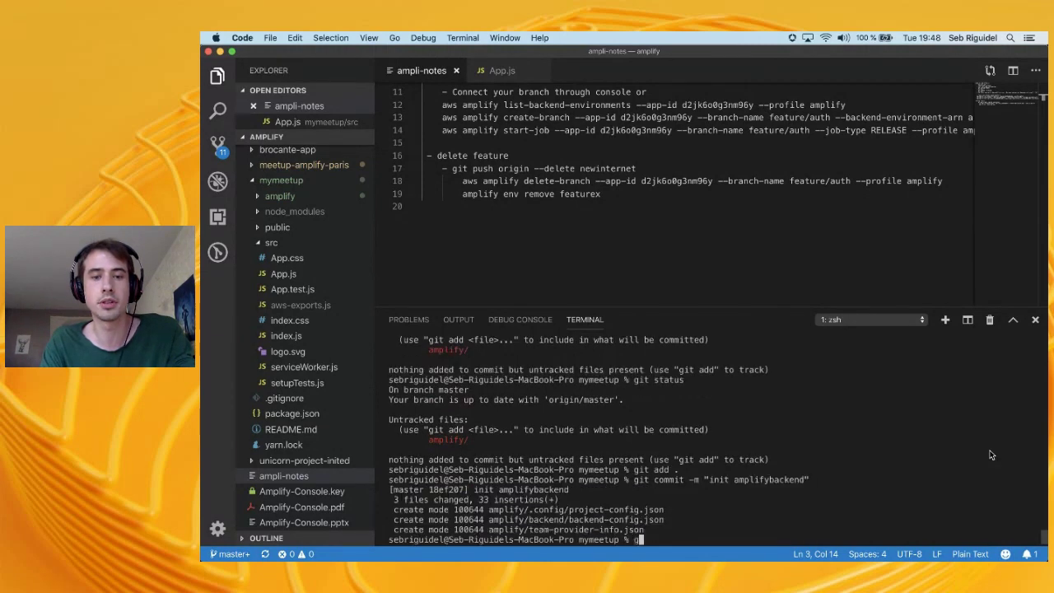
key("BackSpace")
key("BackSpace")
key("BackSpace")
type("ush origin")
key("Return")
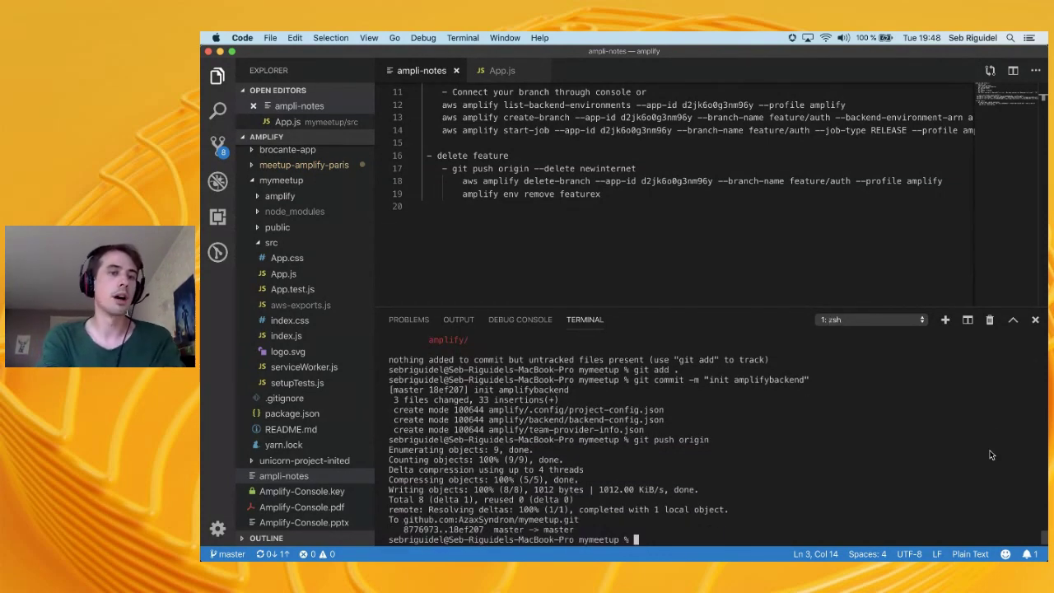
mouse_move(650, 548)
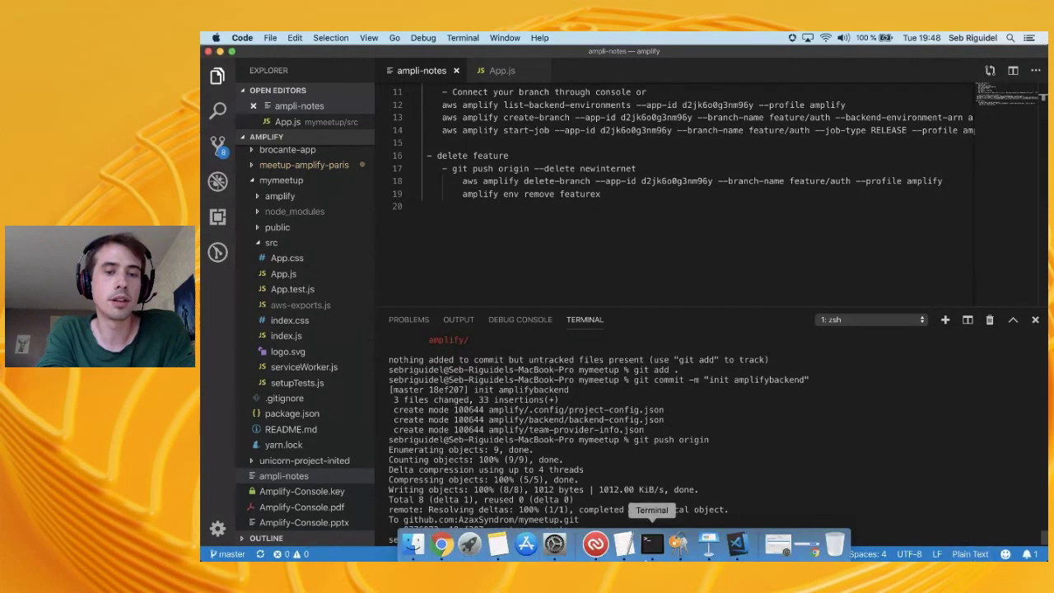
left_click(442, 546)
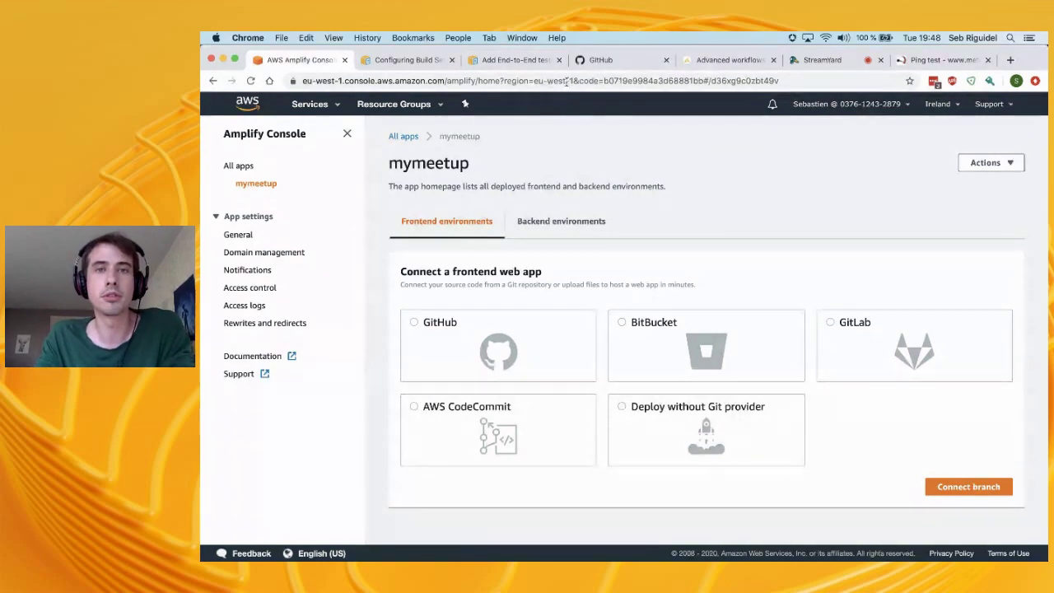
Confirm the amplify folder is in GitHub's mymeetup repository, then return to the Amplify Console tab
left_click(609, 63)
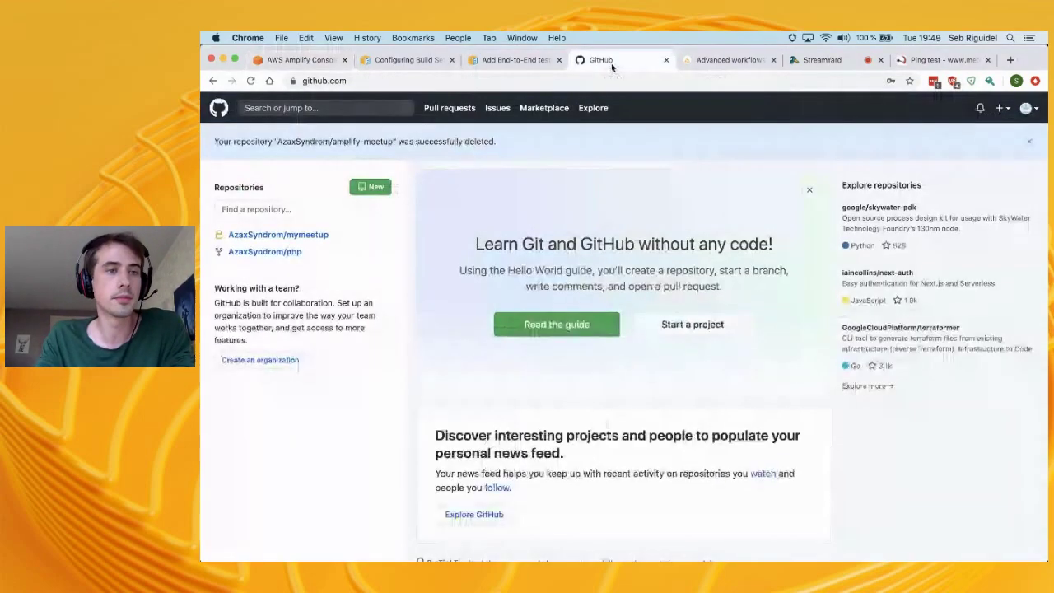
left_click(287, 235)
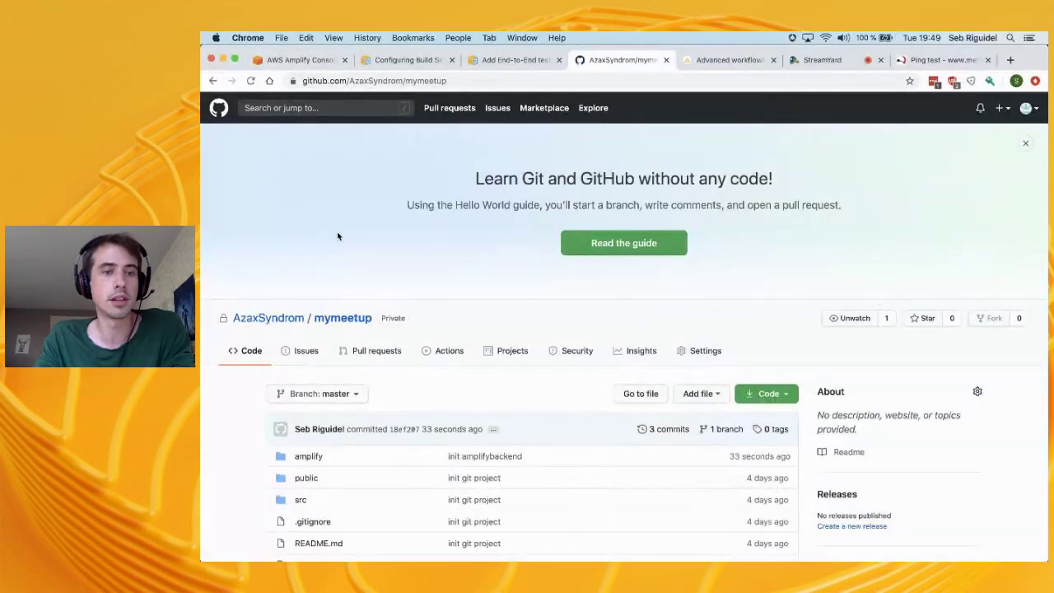
scroll(338, 236, "down", 15)
scroll(310, 418, "up", 15)
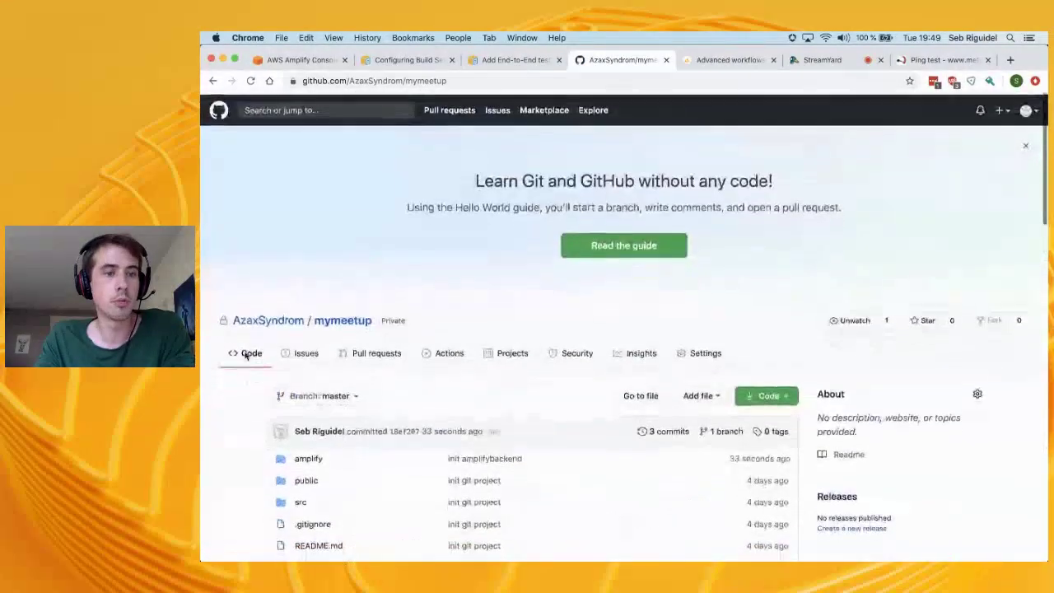
scroll(311, 419, "down", 3)
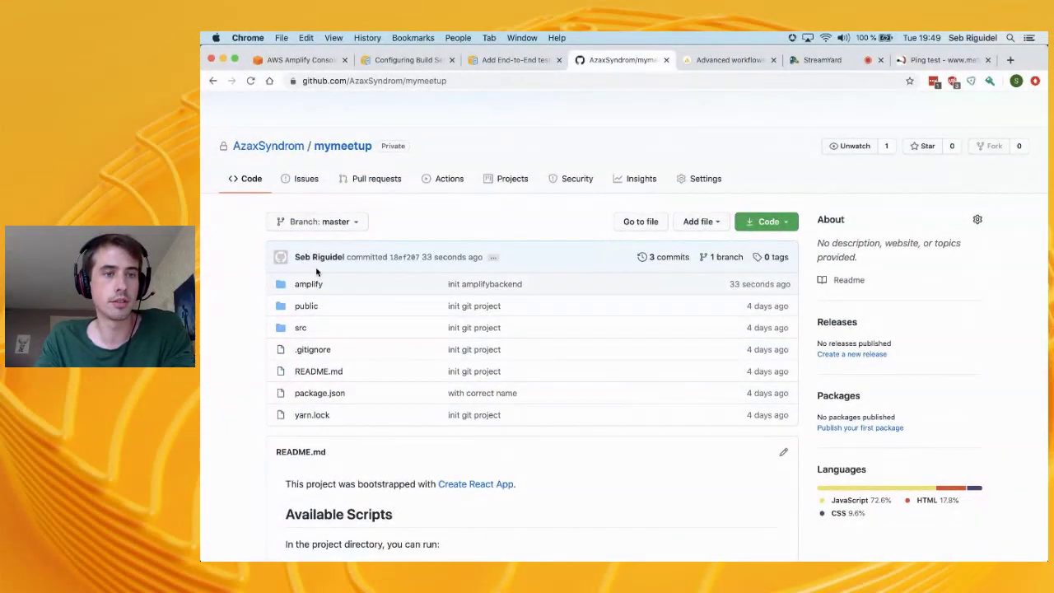
left_click(302, 62)
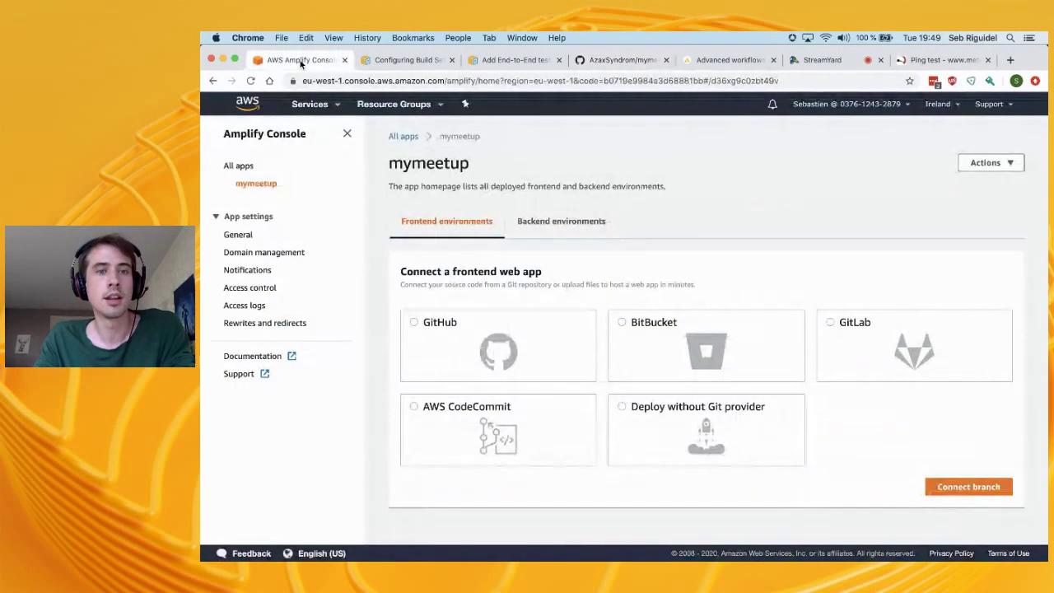
Look over mymeetup's frontend and backend environment tabs and its actions menu
left_click(540, 216)
left_click(485, 221)
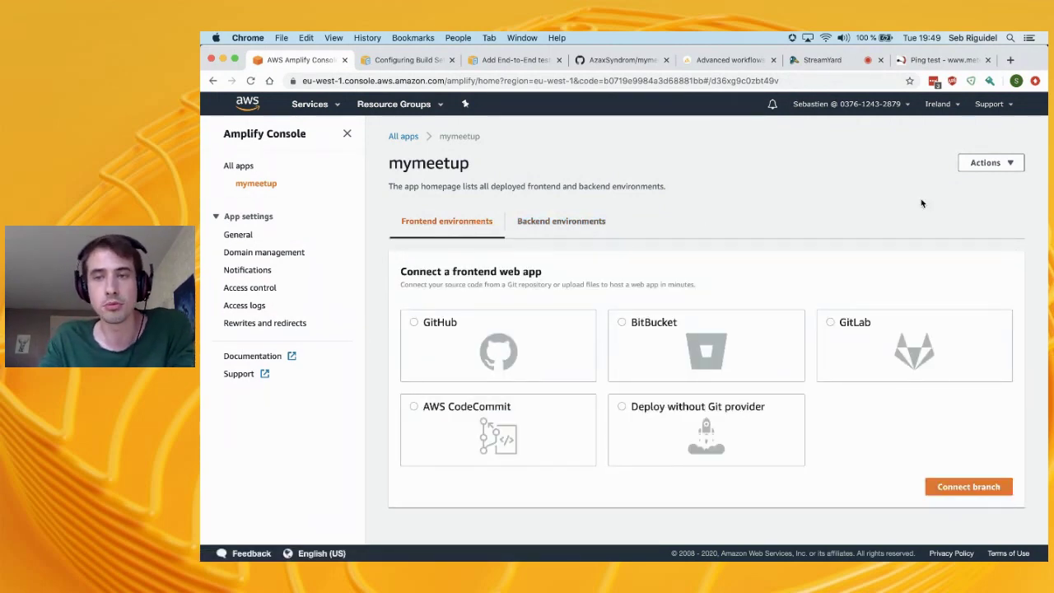
left_click(989, 163)
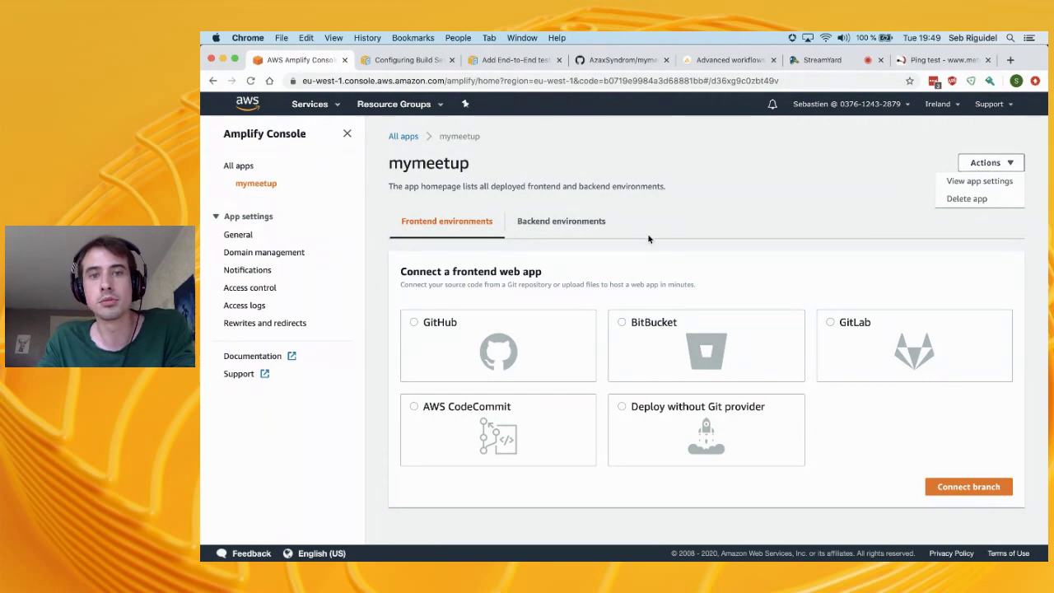
left_click(720, 213)
left_click(594, 220)
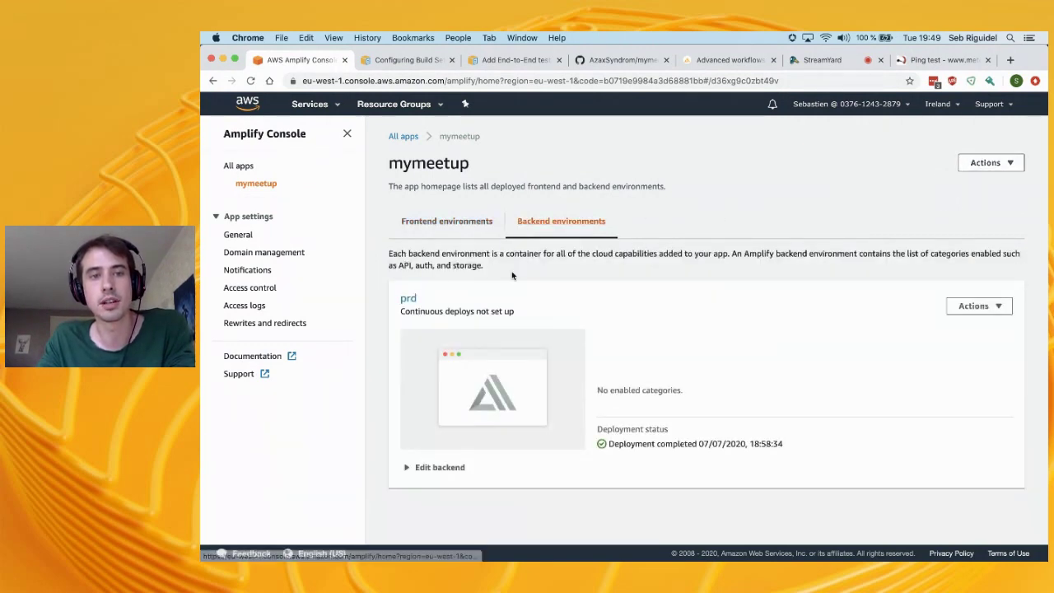
left_click(457, 224)
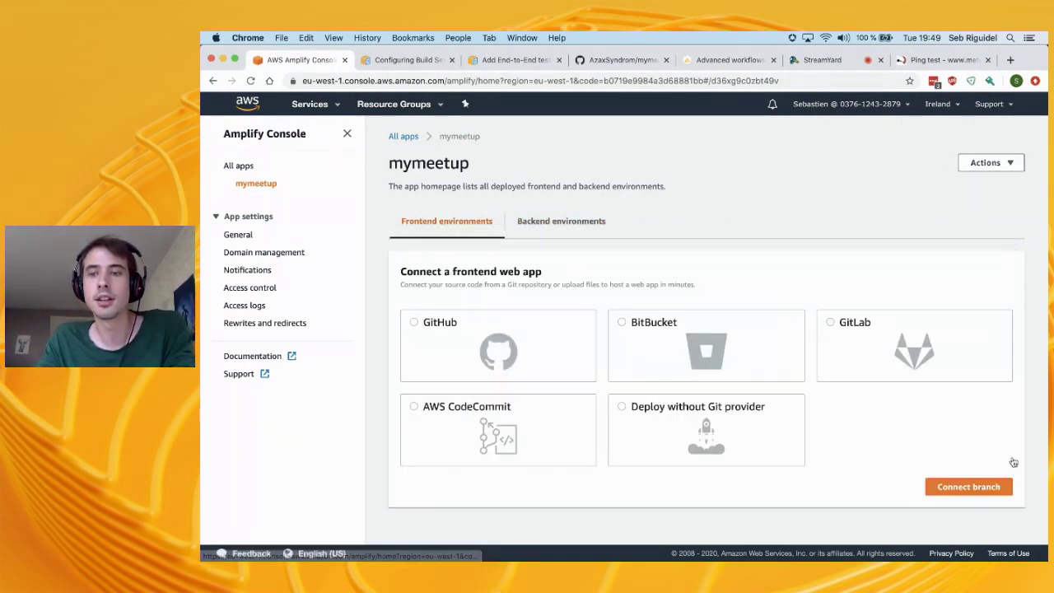
Connect GitHub as the source with the mymeetup repository and master branch
left_click(476, 335)
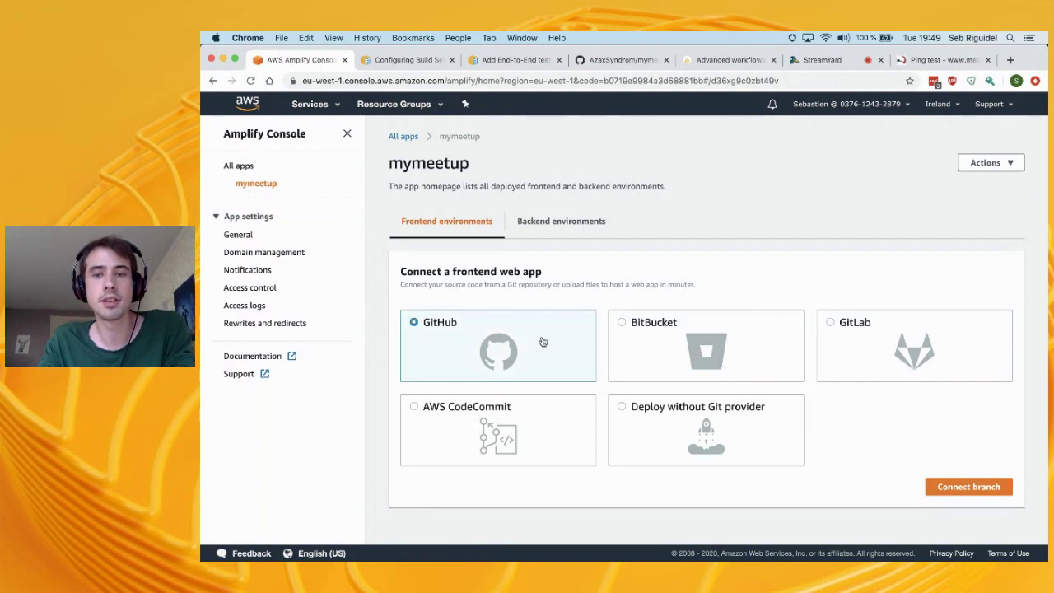
left_click(961, 487)
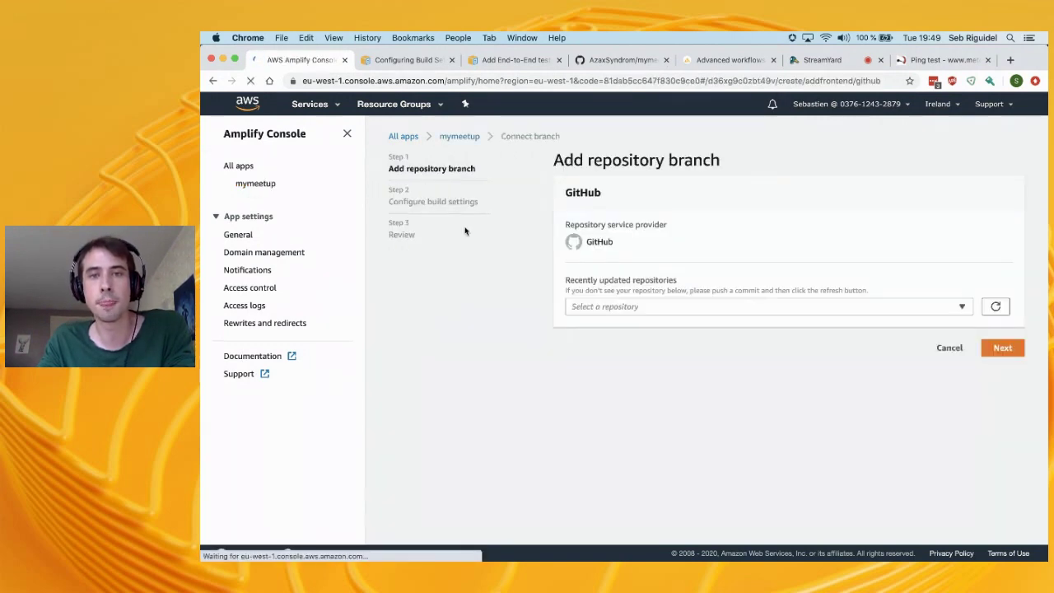
left_click(696, 351)
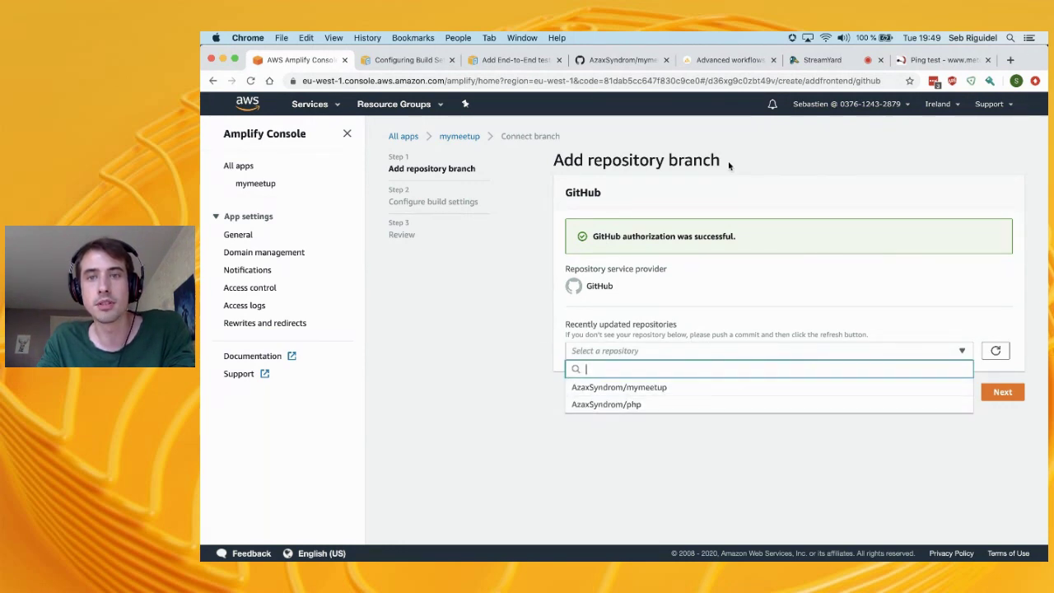
left_click(655, 389)
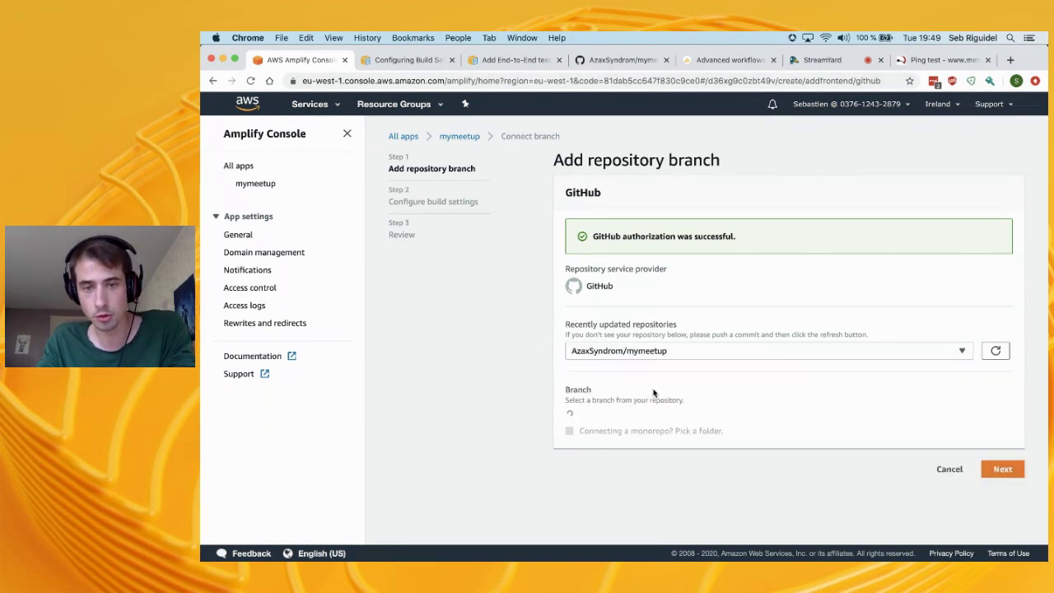
left_click(651, 420)
left_click(671, 452)
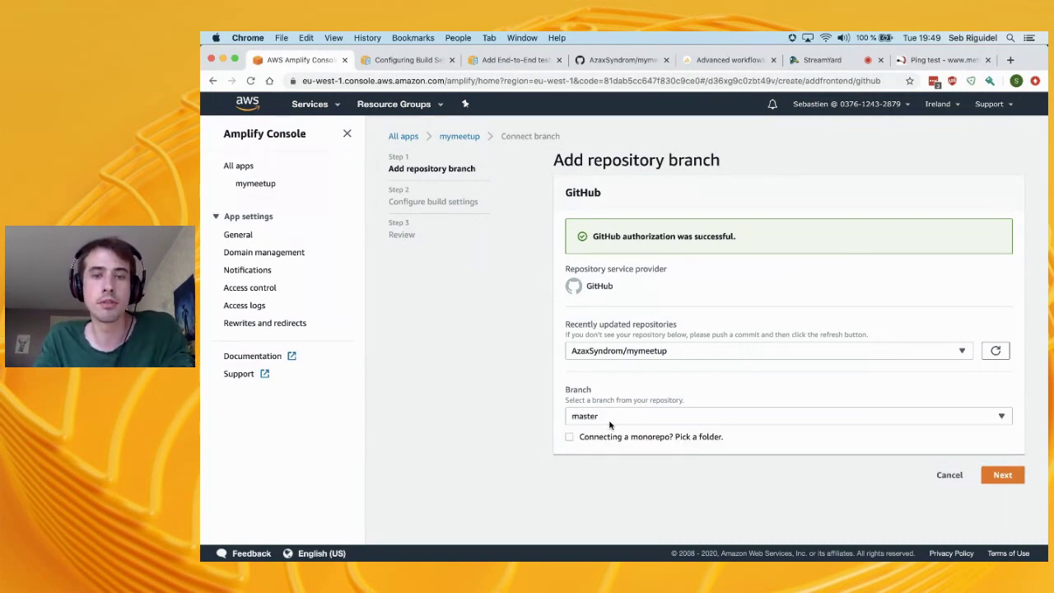
left_click(1000, 474)
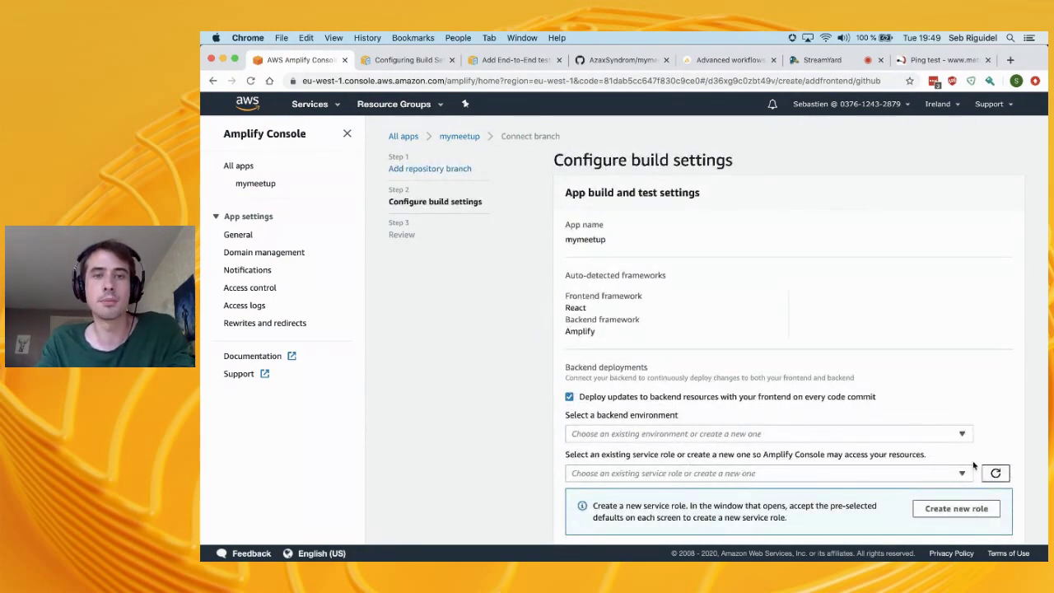
Choose prd as the backend environment and, finding no service roles, start creating one
scroll(739, 401, "down", 2)
scroll(739, 401, "down", 2)
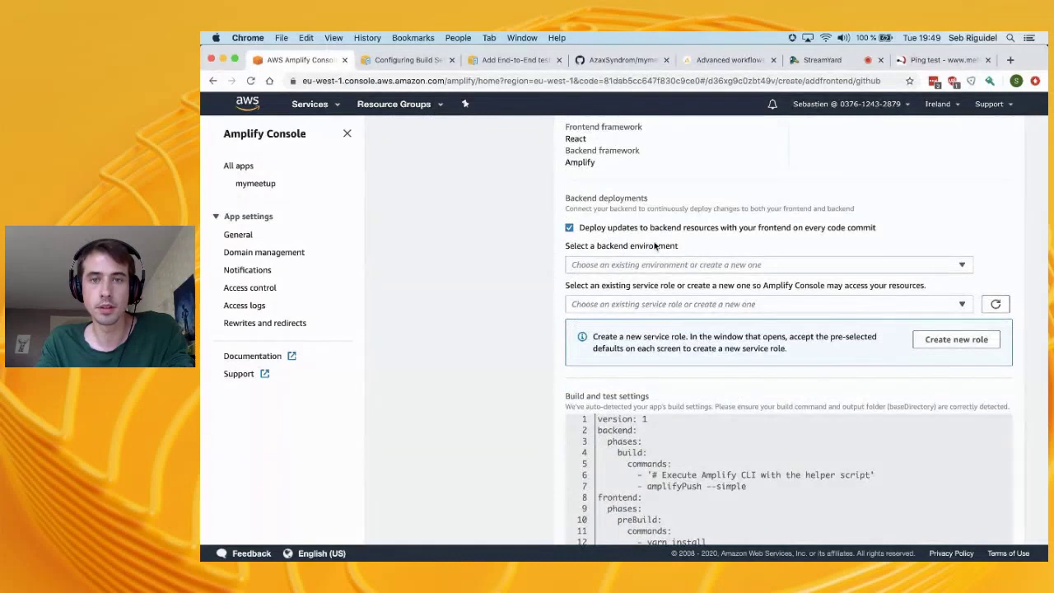
left_click(687, 267)
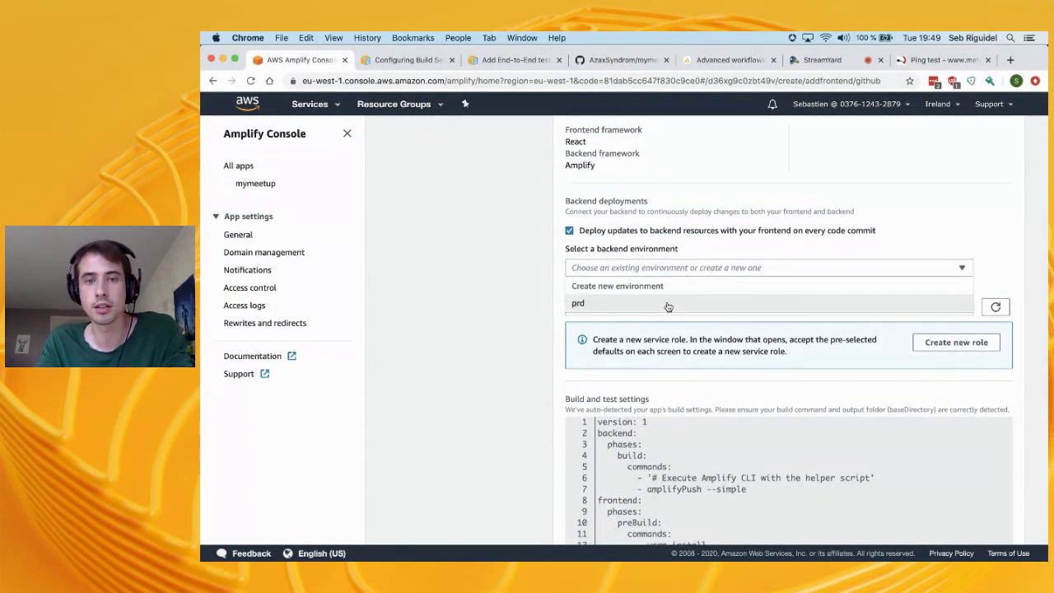
left_click(668, 304)
left_click(683, 308)
left_click(780, 283)
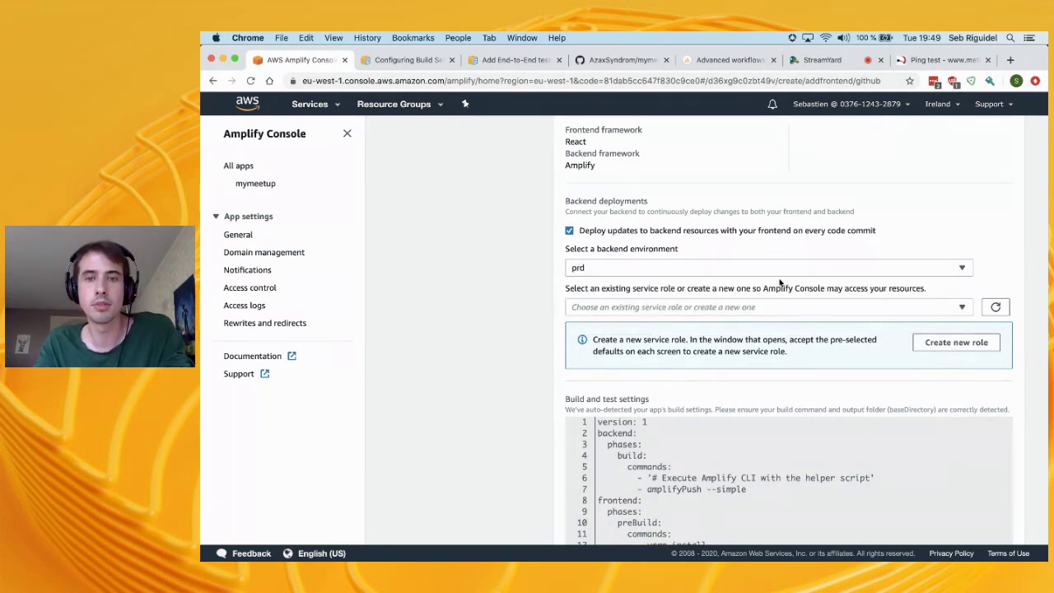
left_click(962, 308)
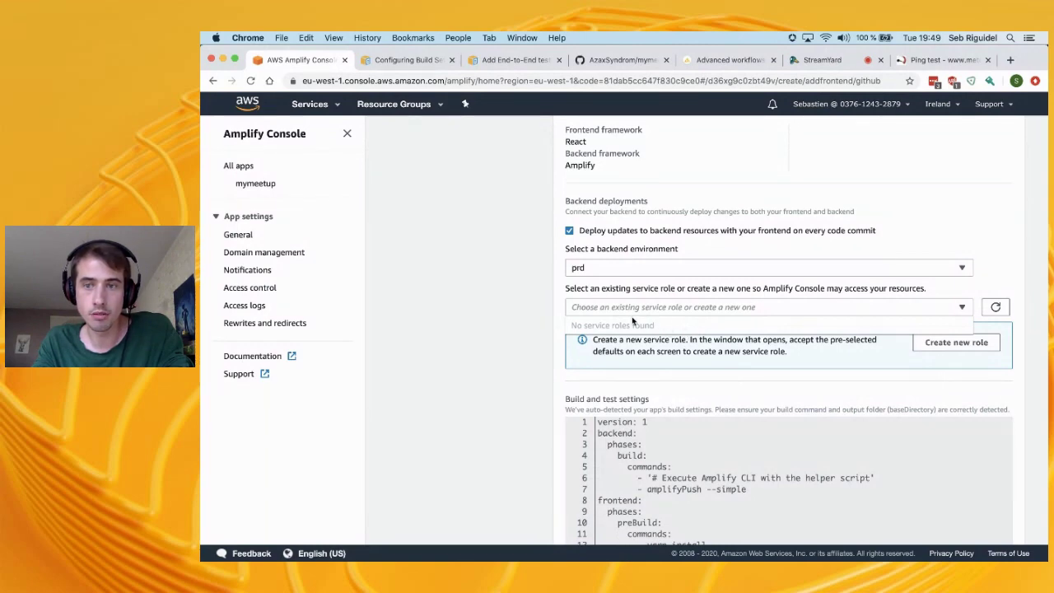
left_click(843, 365)
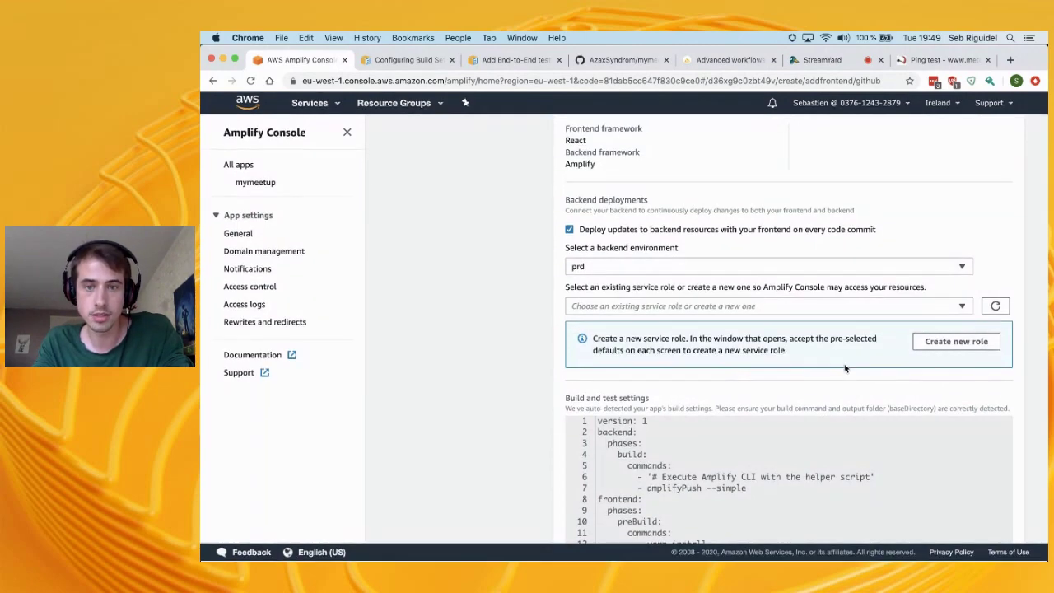
left_click(956, 343)
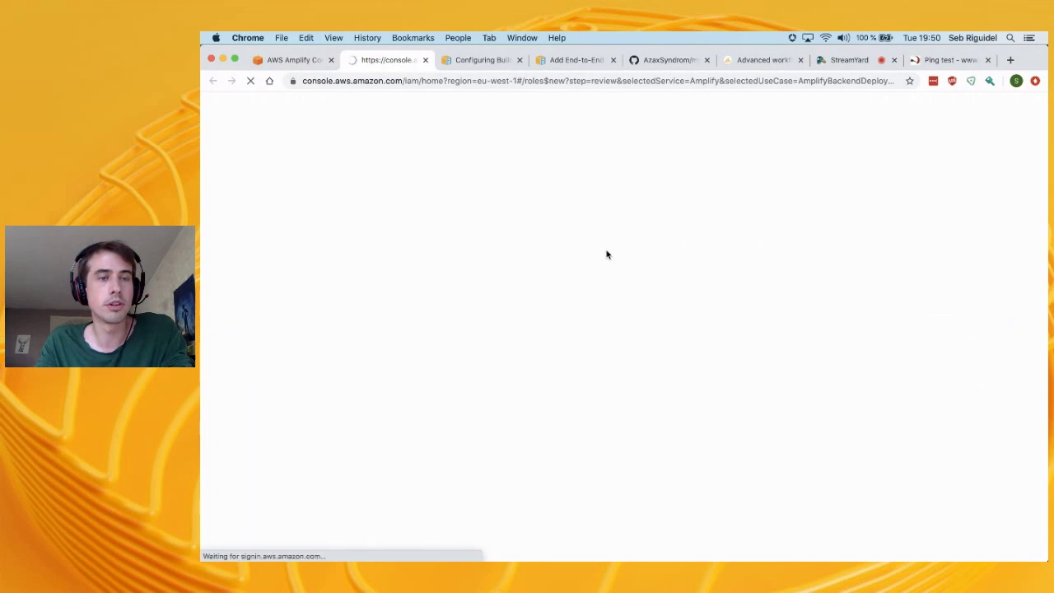
Create the new Amplify backend service role in IAM with the default settings
left_click(297, 60)
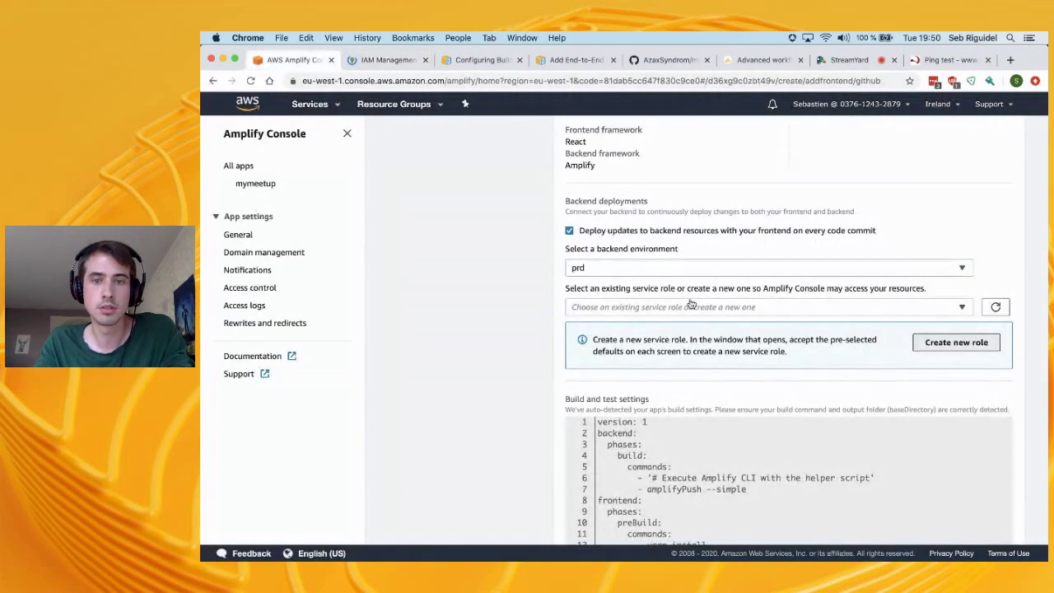
left_click(996, 307)
left_click(882, 309)
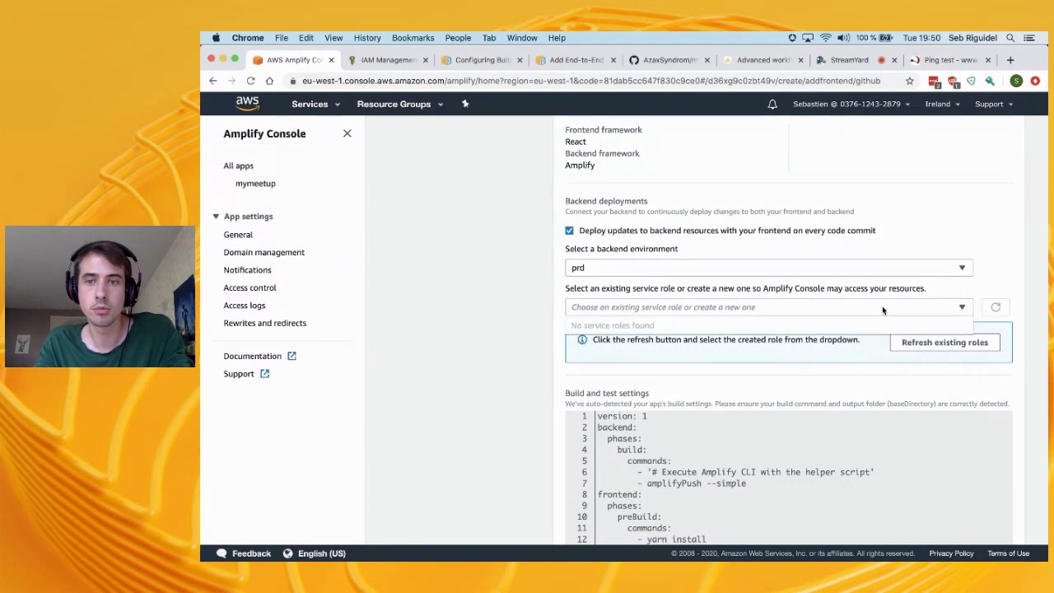
left_click(375, 65)
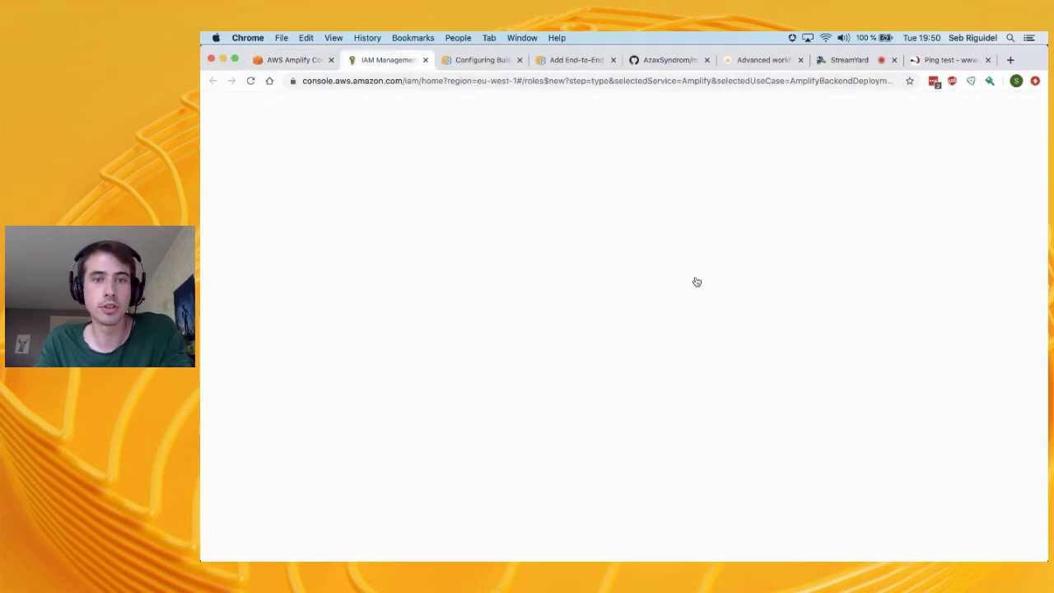
left_click(870, 534)
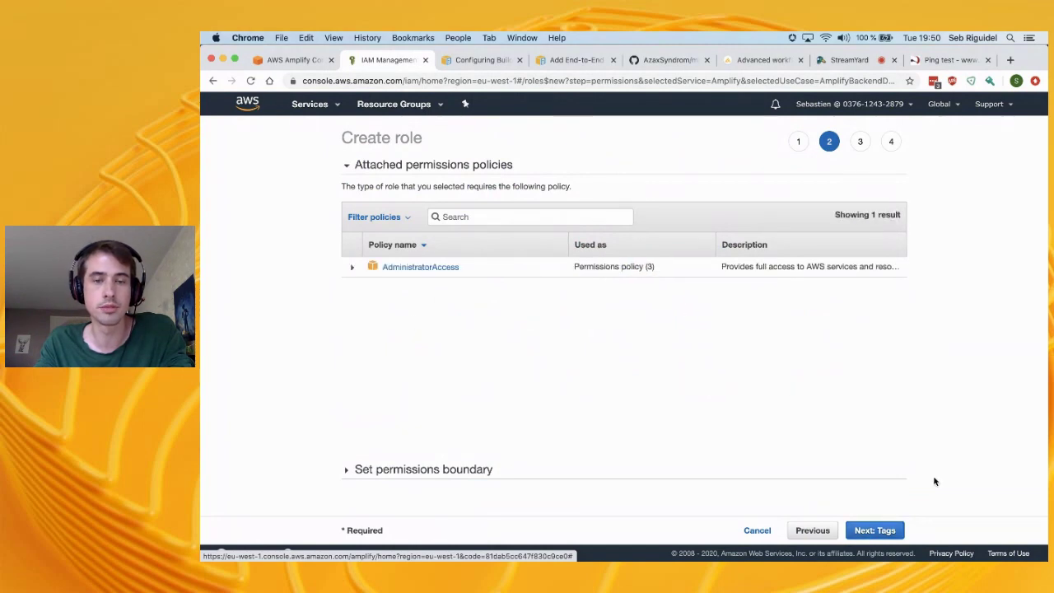
left_click(865, 535)
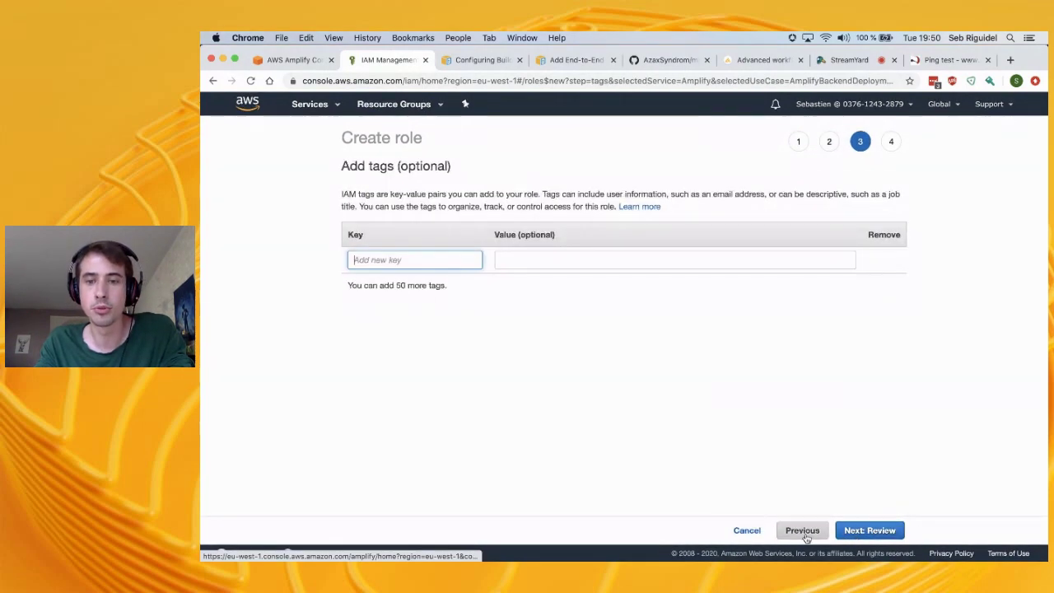
left_click(870, 532)
left_click(867, 534)
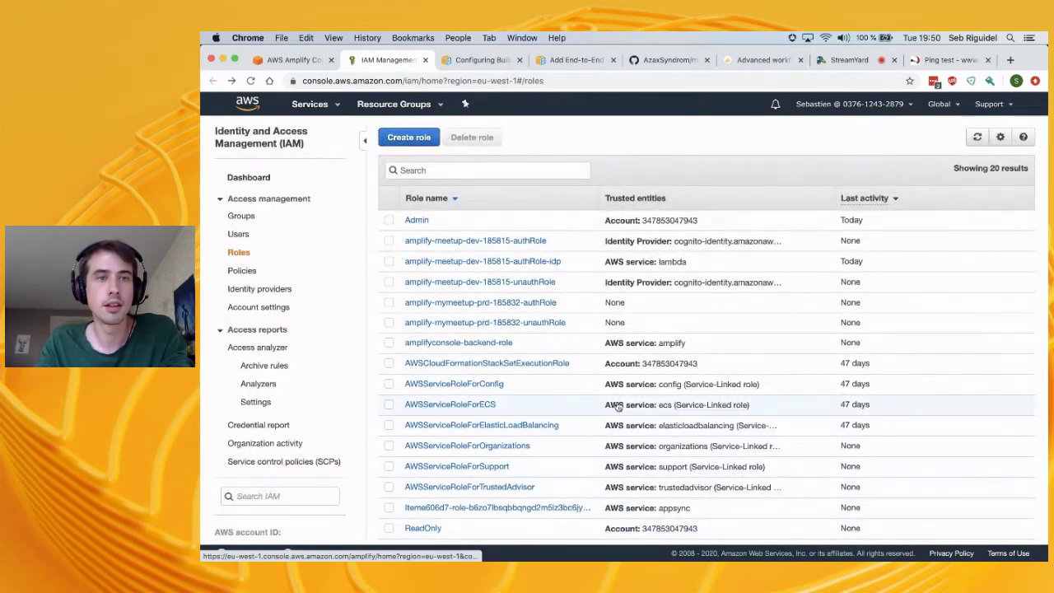
Refresh the service roles in Amplify and select amplifyconsole-backend-role
key("super+alt+Left")
left_click(996, 308)
left_click(957, 308)
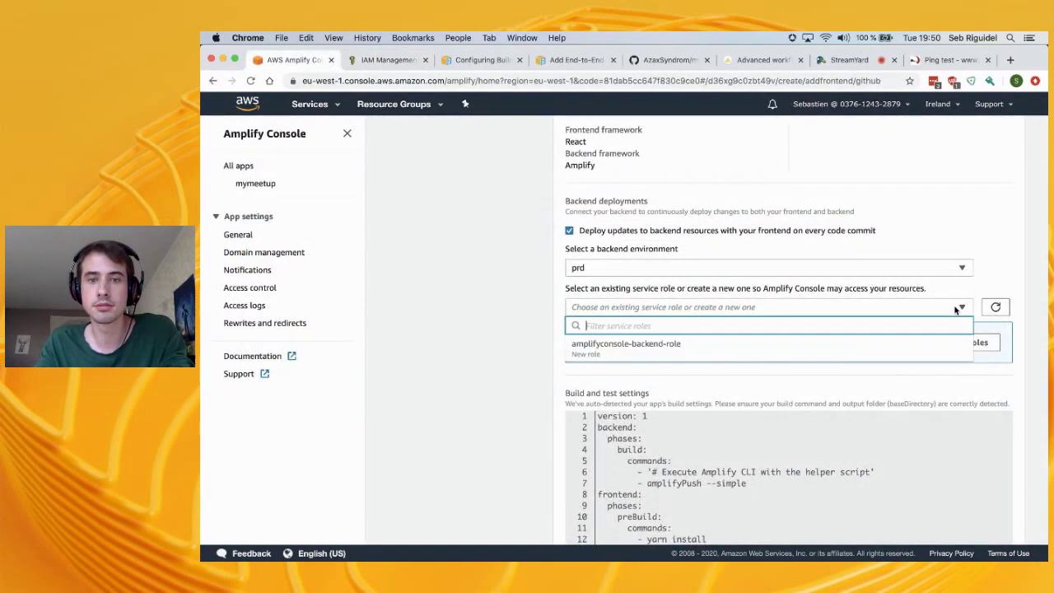
left_click(806, 349)
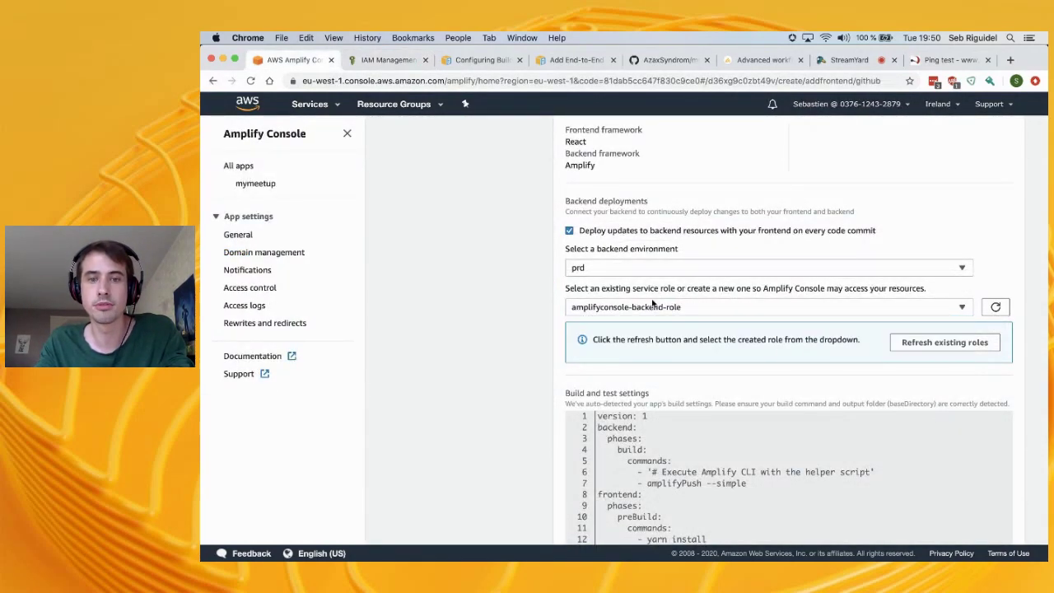
scroll(652, 304, "down", 2)
scroll(653, 304, "down", 4)
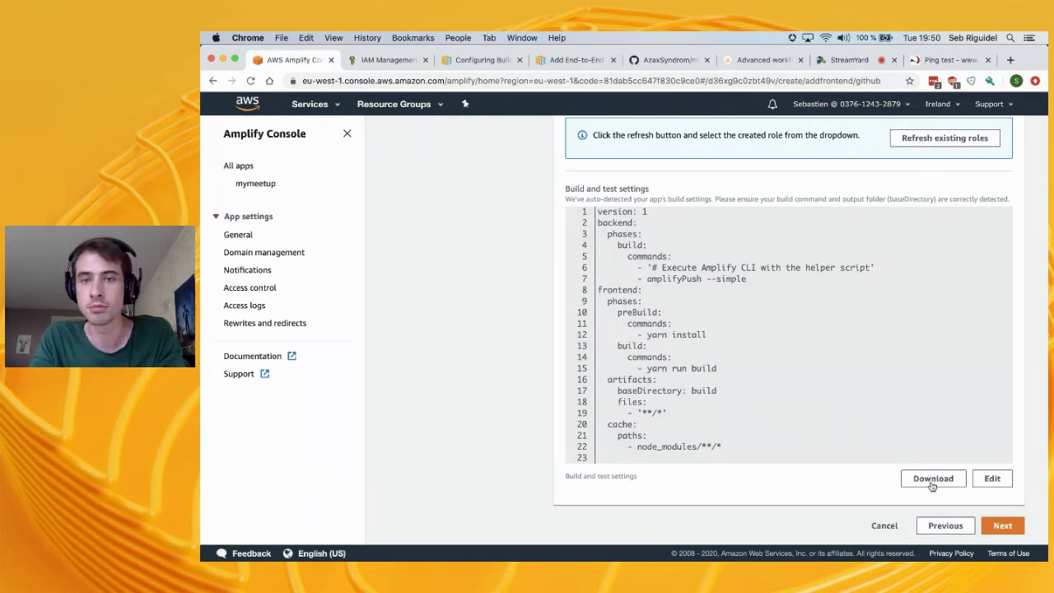
Save and deploy the master branch, then reopen the mymeetup app
left_click(995, 524)
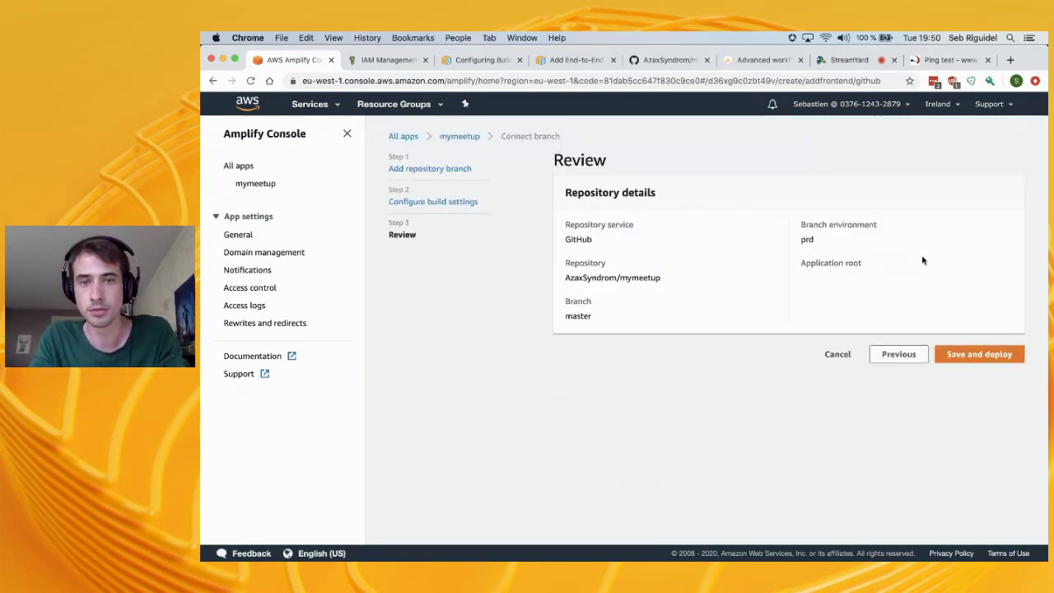
left_click(970, 353)
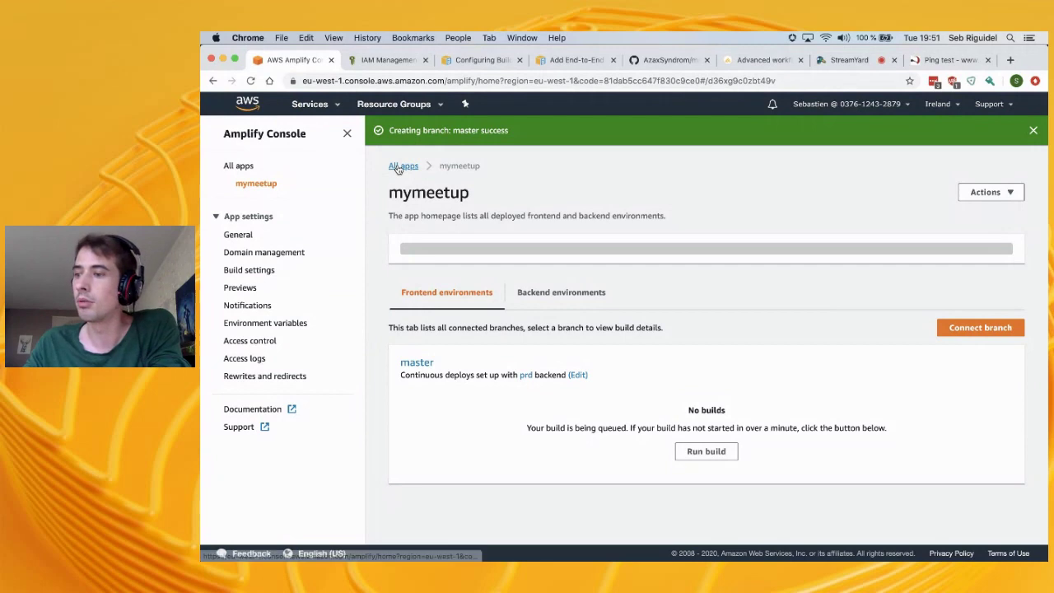
left_click(398, 168)
left_click(323, 308)
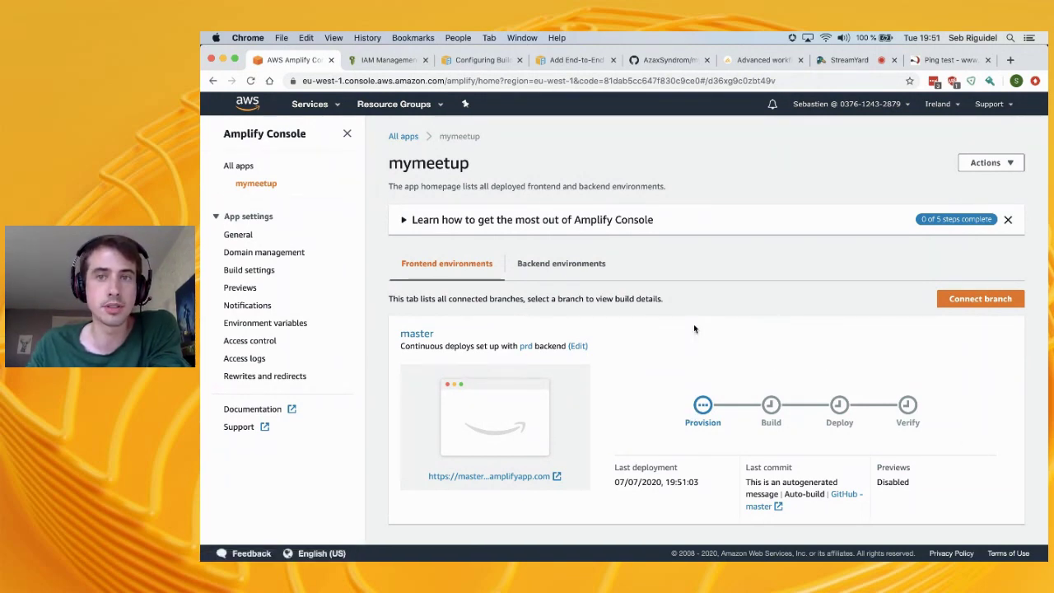
Check the prd backend environment, then open the Provision details of master's build
scroll(693, 328, "down", 1)
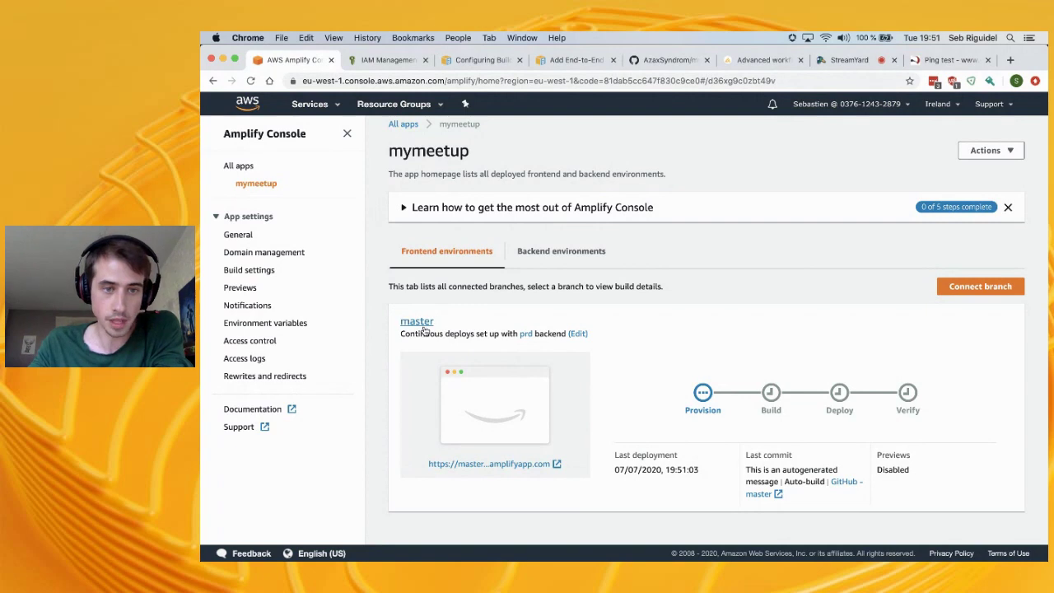
left_click(526, 335)
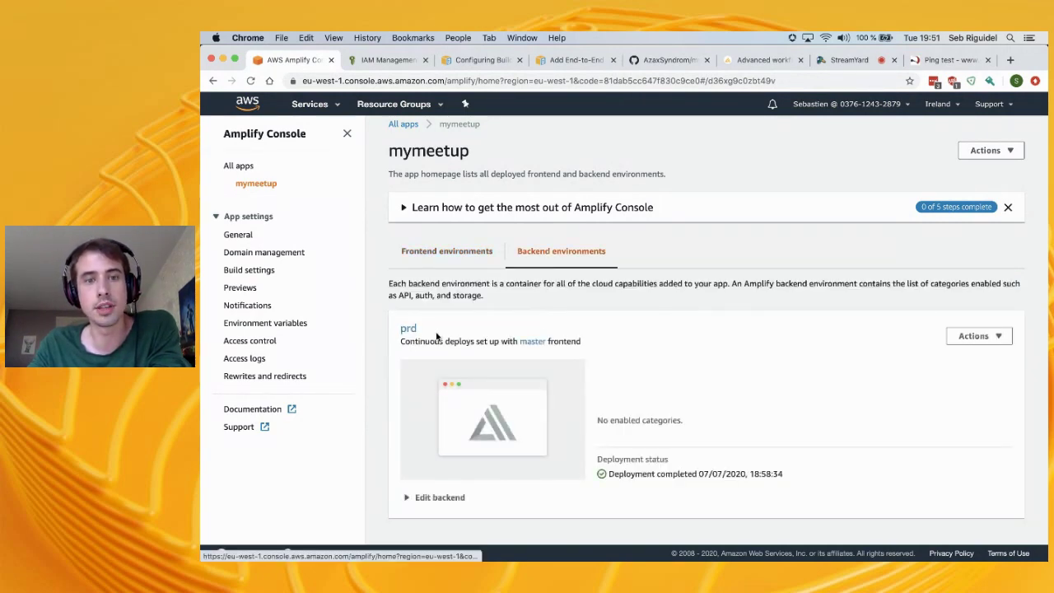
left_click(466, 252)
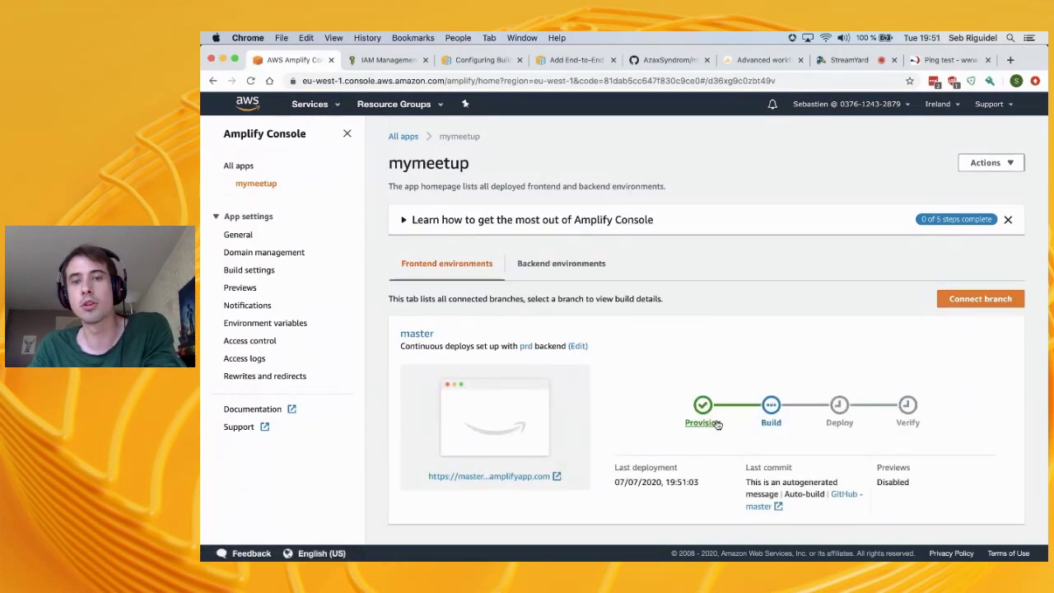
left_click(707, 423)
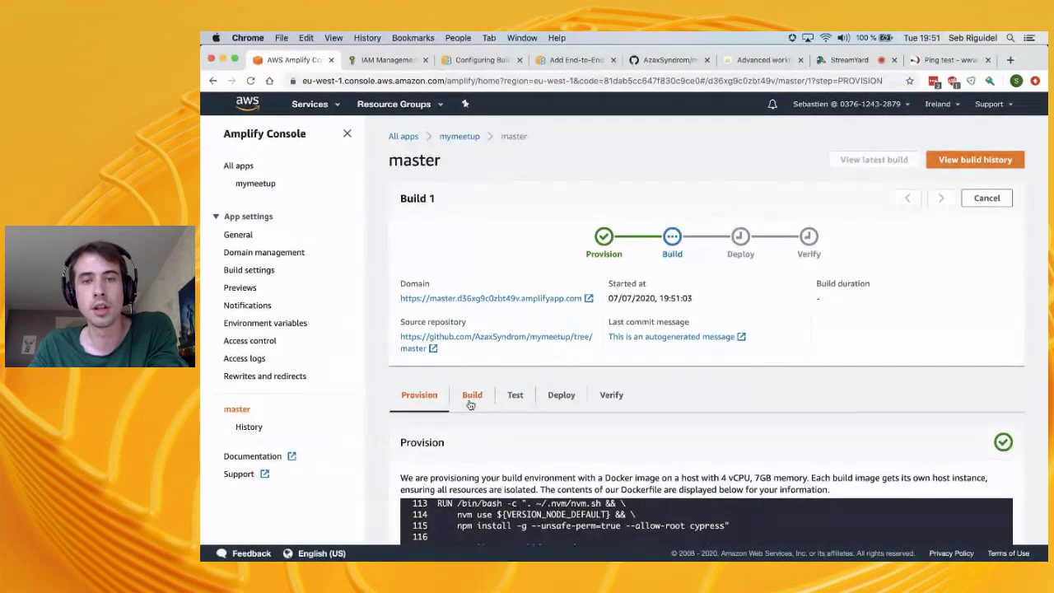
Review Build 1's Build log with cloning repository, plus Test, Deploy and Verify, then return to mymeetup
left_click(471, 397)
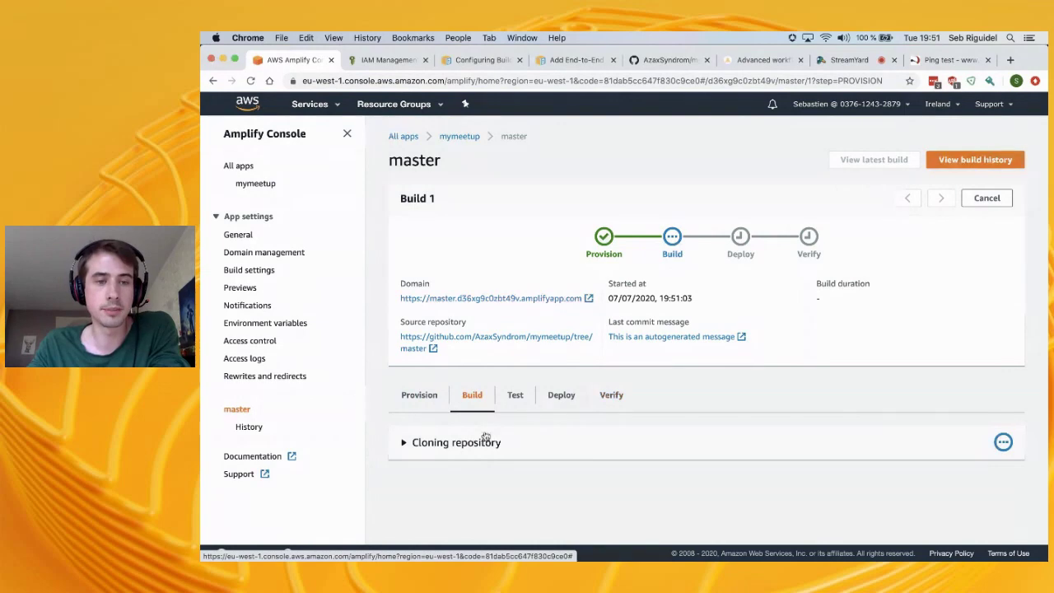
left_click(405, 443)
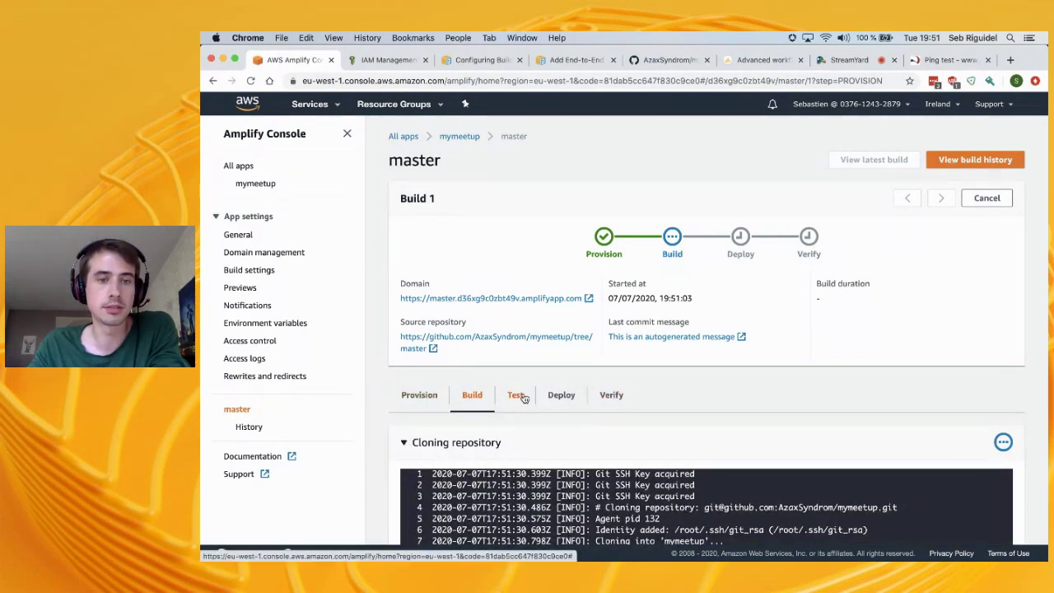
scroll(492, 441, "down", 3)
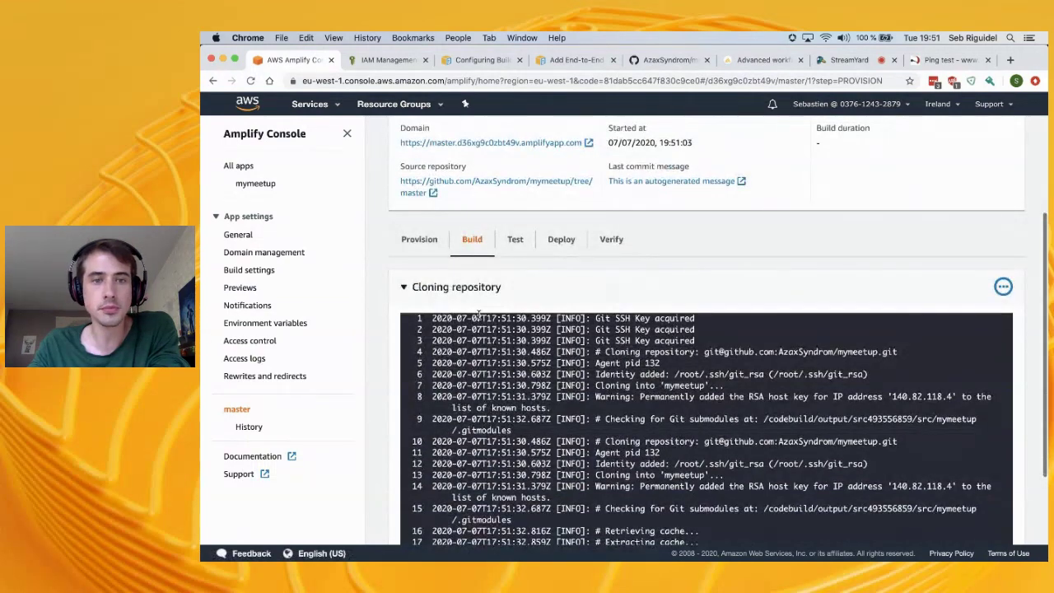
left_click(514, 238)
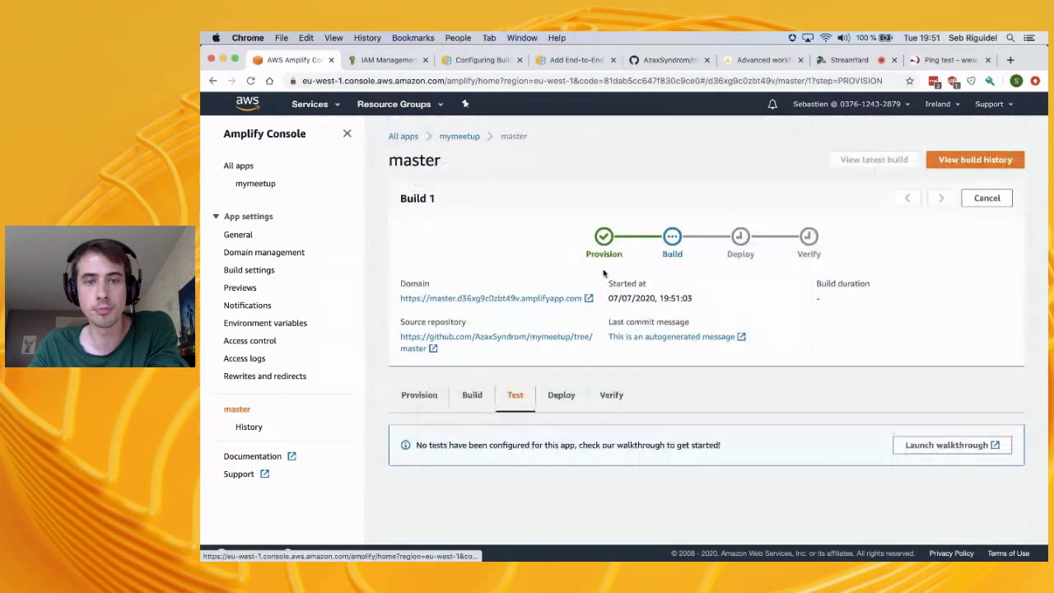
left_click(562, 397)
left_click(609, 399)
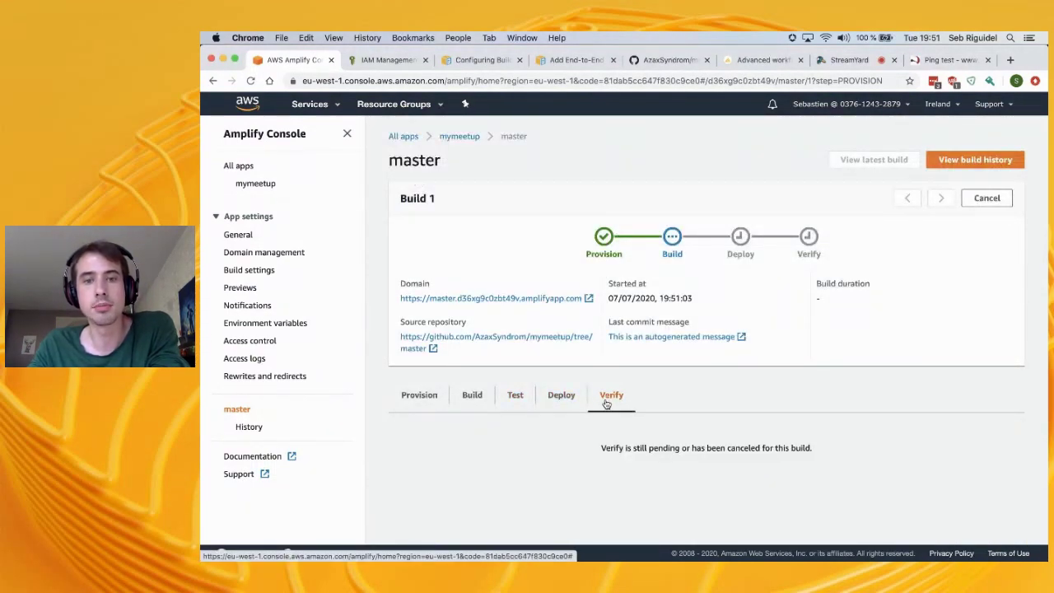
left_click(457, 137)
scroll(689, 367, "down", 1)
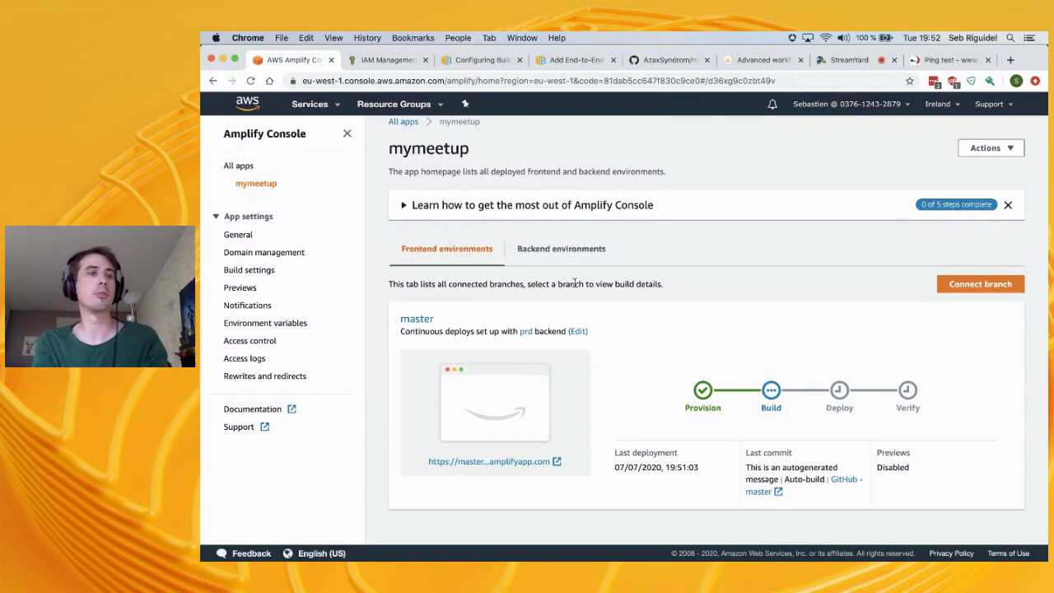
Open mymeetup's Build settings and scroll through the amplify.yml build spec
left_click(250, 270)
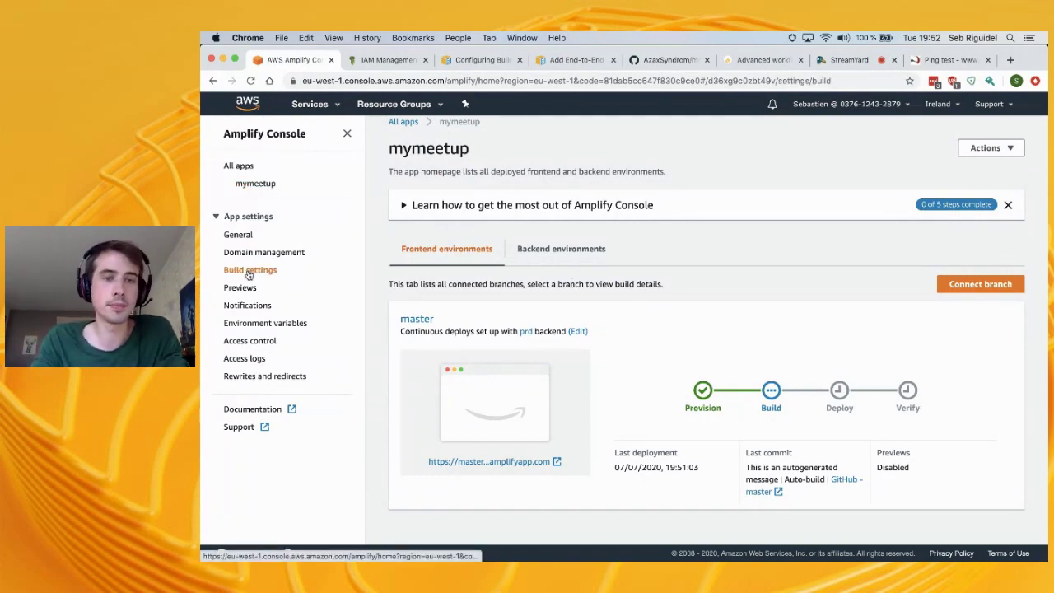
scroll(721, 266, "down", 4)
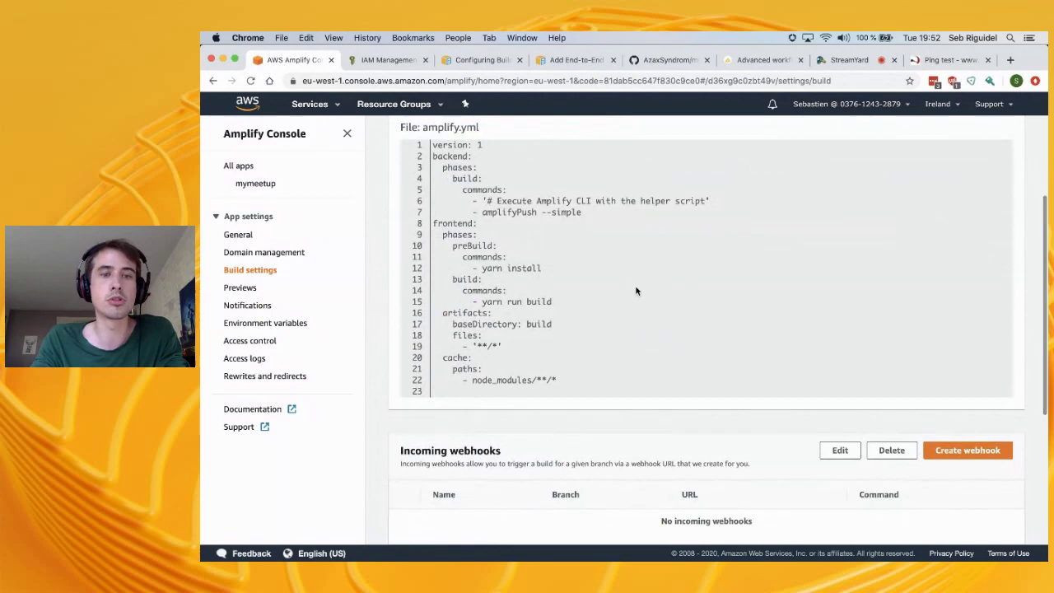
scroll(636, 290, "down", 1)
scroll(636, 291, "up", 3)
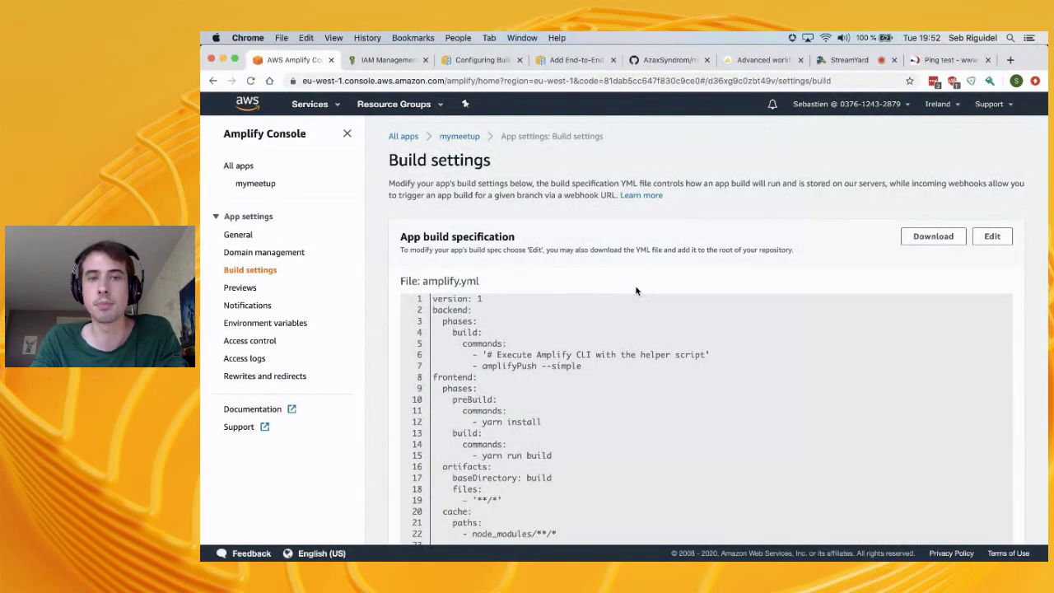
scroll(636, 291, "down", 3)
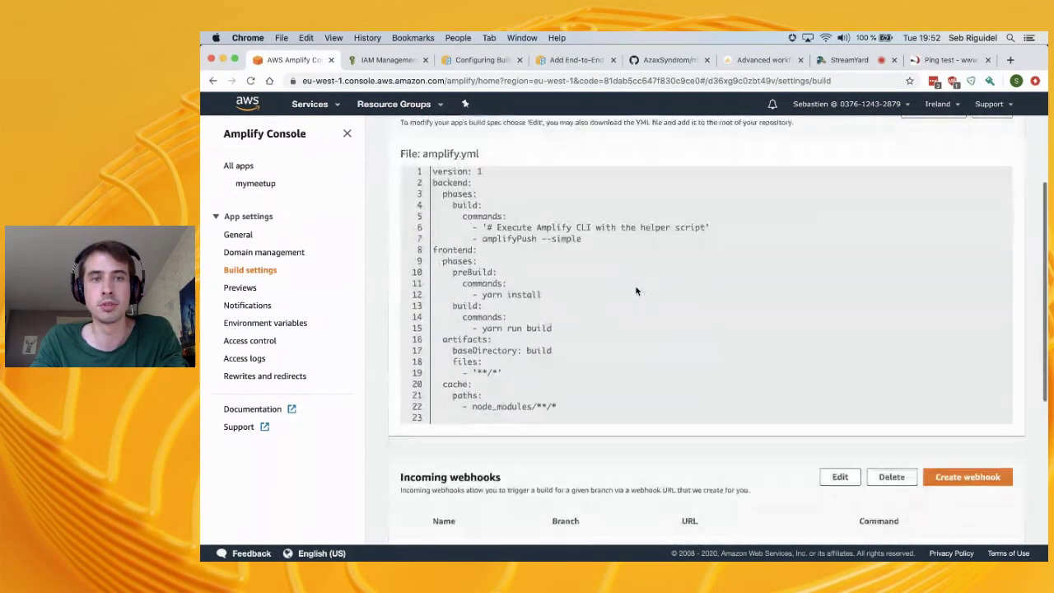
scroll(476, 293, "up", 1)
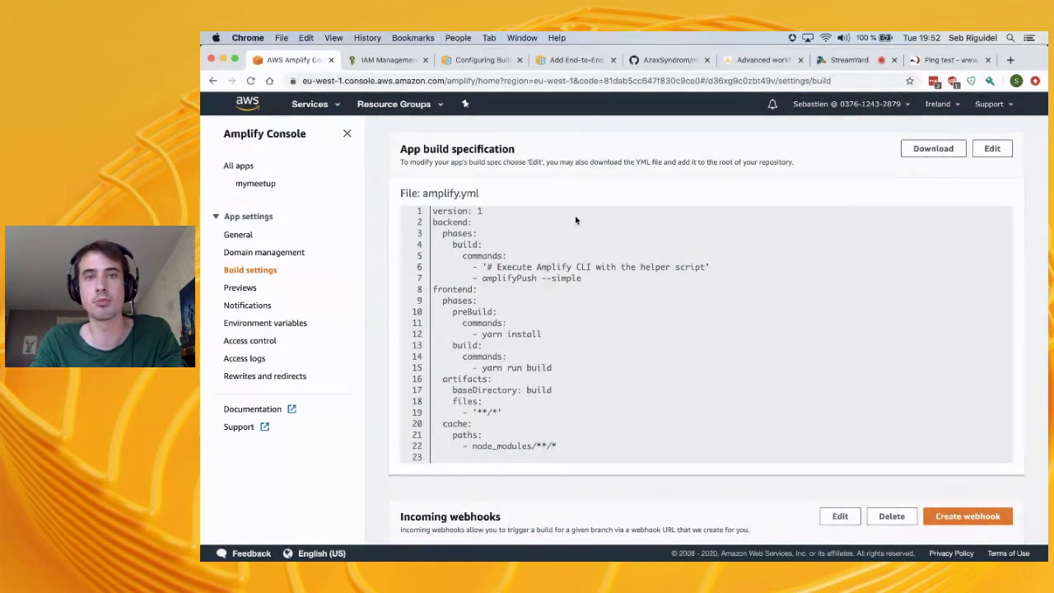
Read through the build settings documentation tab, then leave it
left_click(482, 59)
scroll(548, 344, "up", 5)
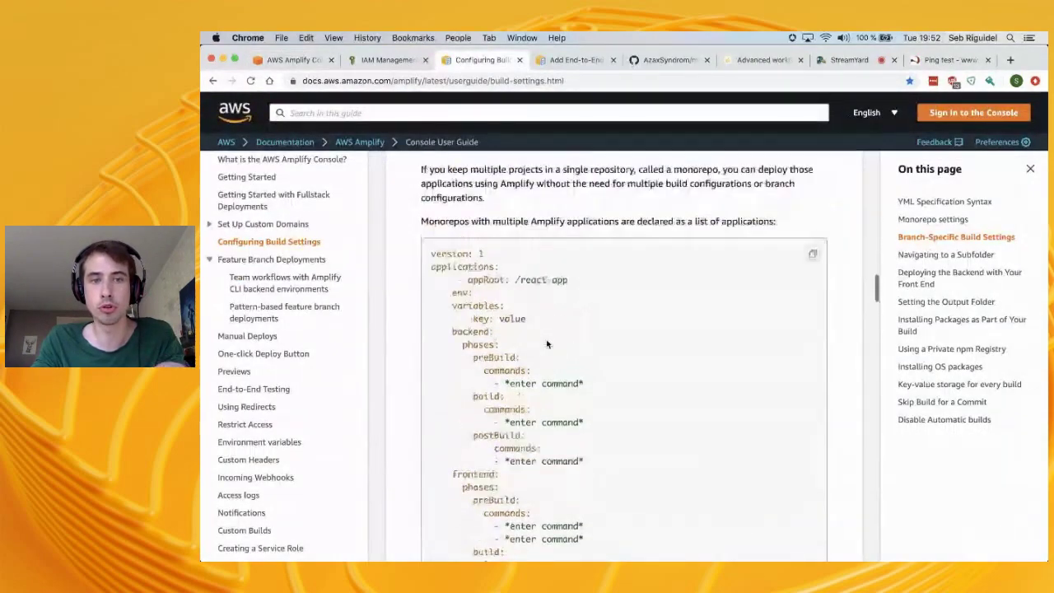
scroll(548, 344, "up", 3)
scroll(546, 340, "down", 10)
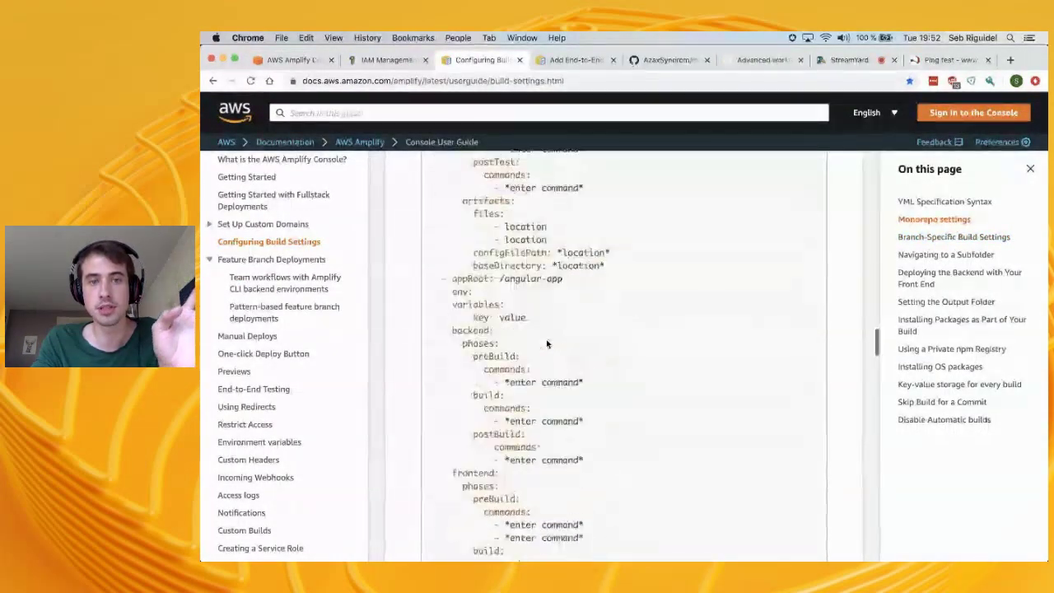
scroll(546, 340, "down", 10)
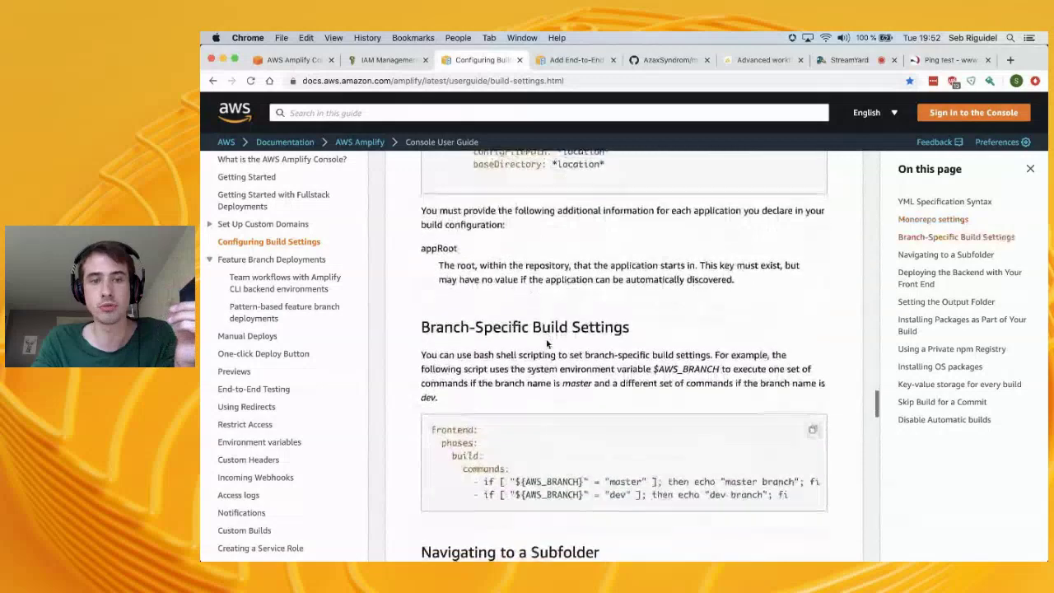
scroll(546, 344, "down", 4)
scroll(599, 324, "up", 10)
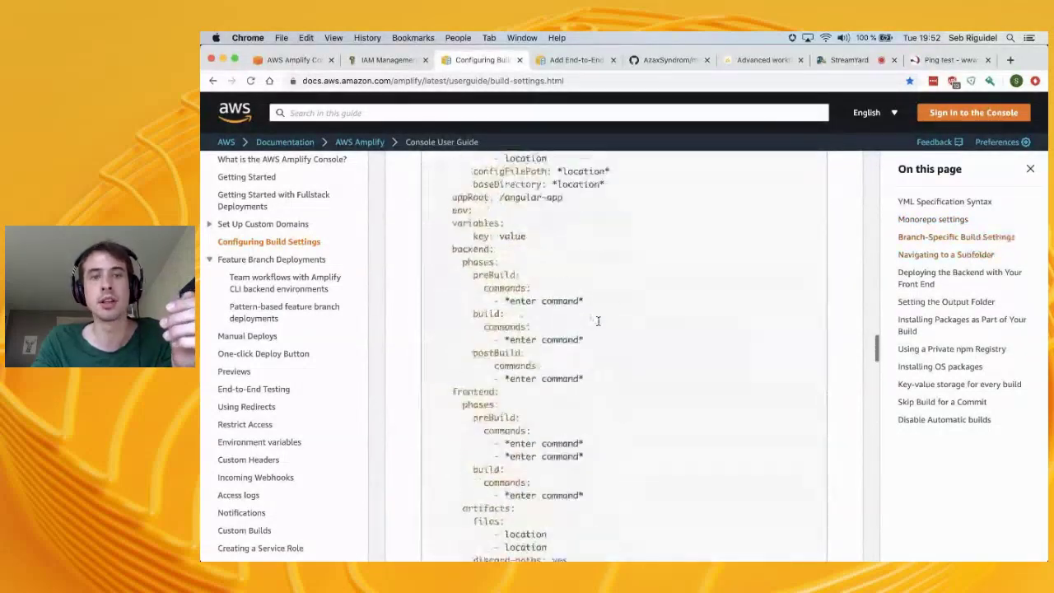
scroll(599, 325, "down", 1)
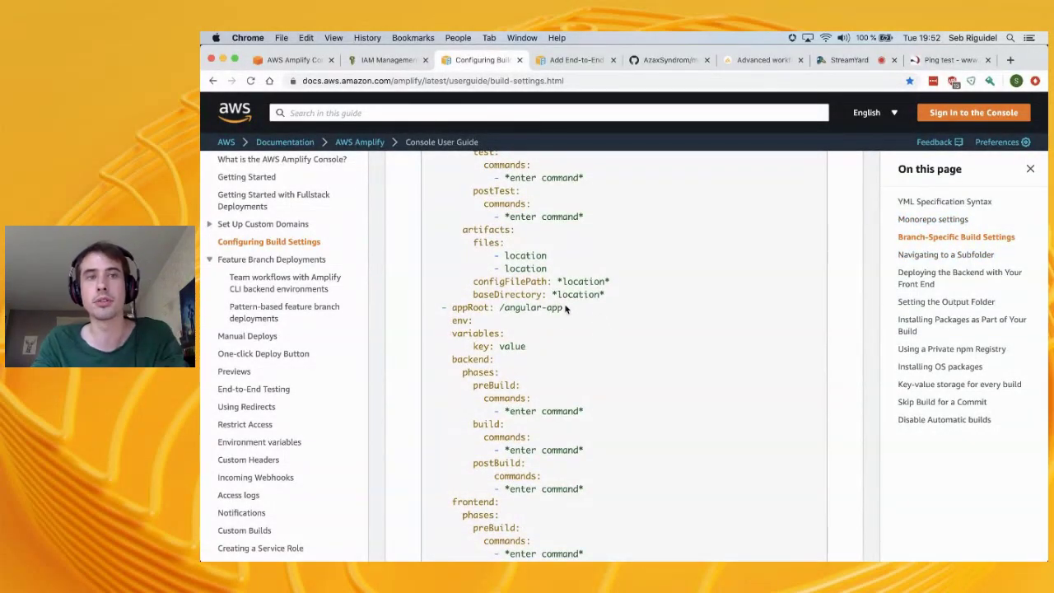
left_click(338, 63)
Close the IAM roles tab and scroll to the Build image settings: default image, 30m timeout, latest Amplify CLI
left_click(412, 61)
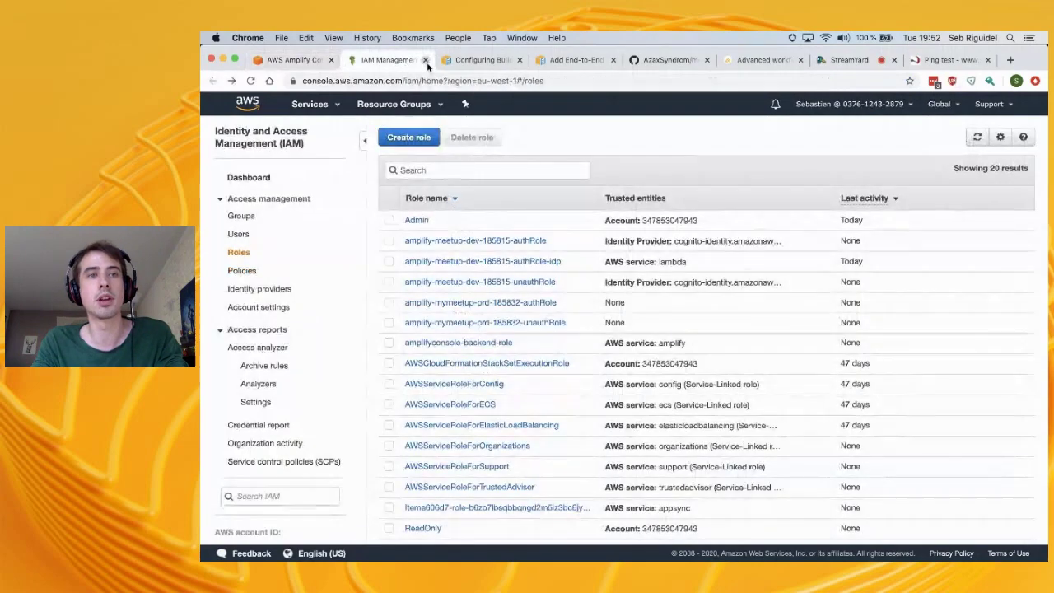
left_click(426, 60)
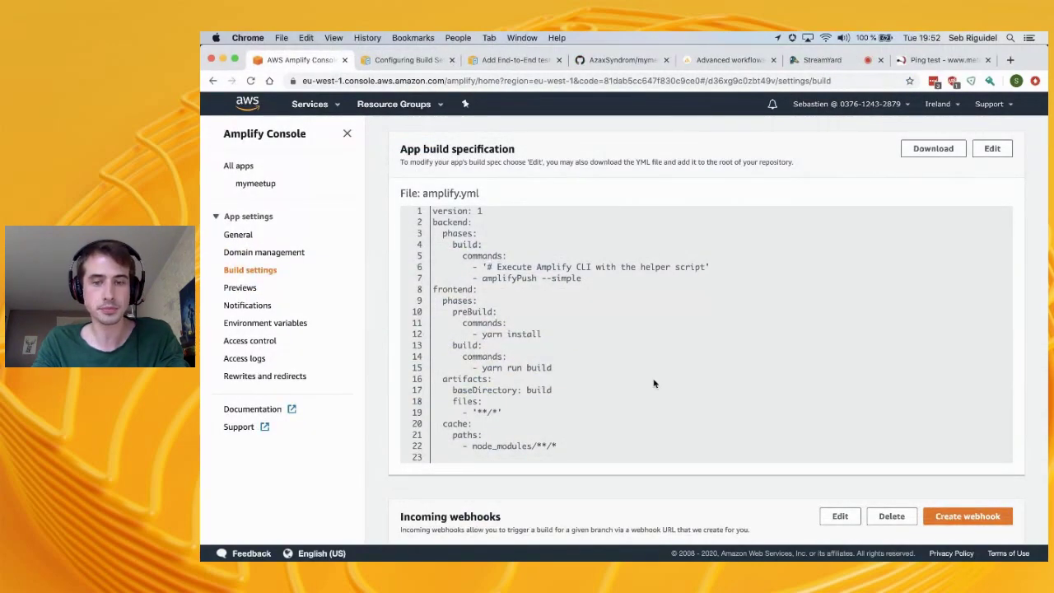
scroll(654, 383, "down", 4)
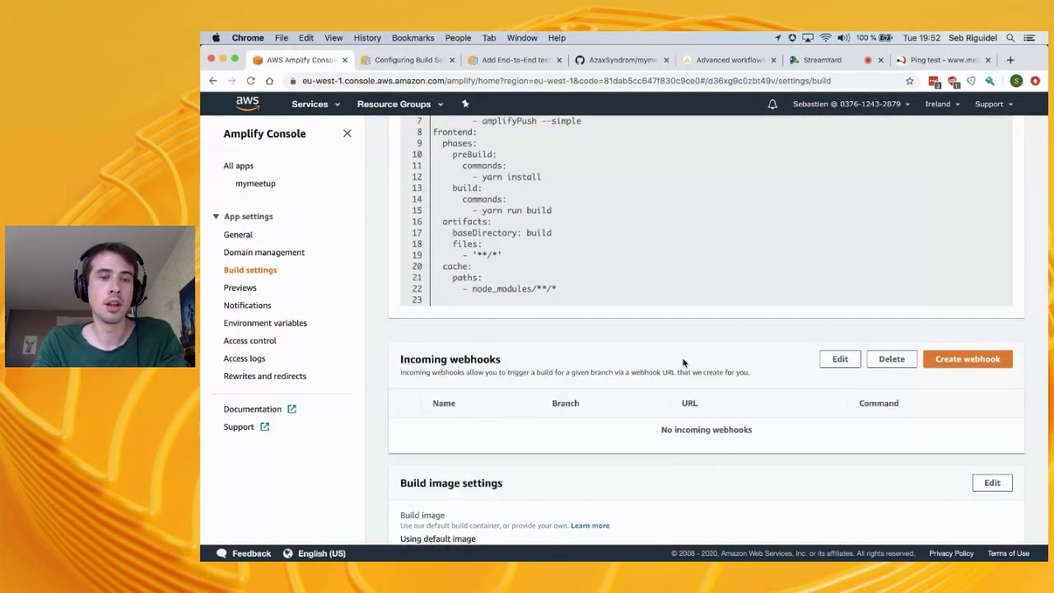
scroll(683, 362, "down", 4)
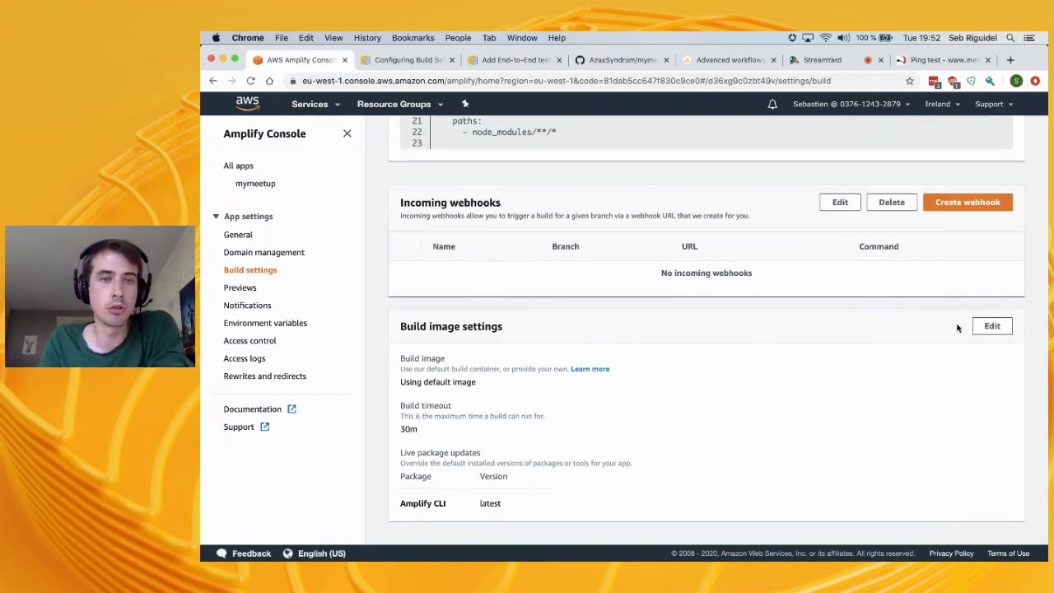
scroll(600, 240, "up", 4)
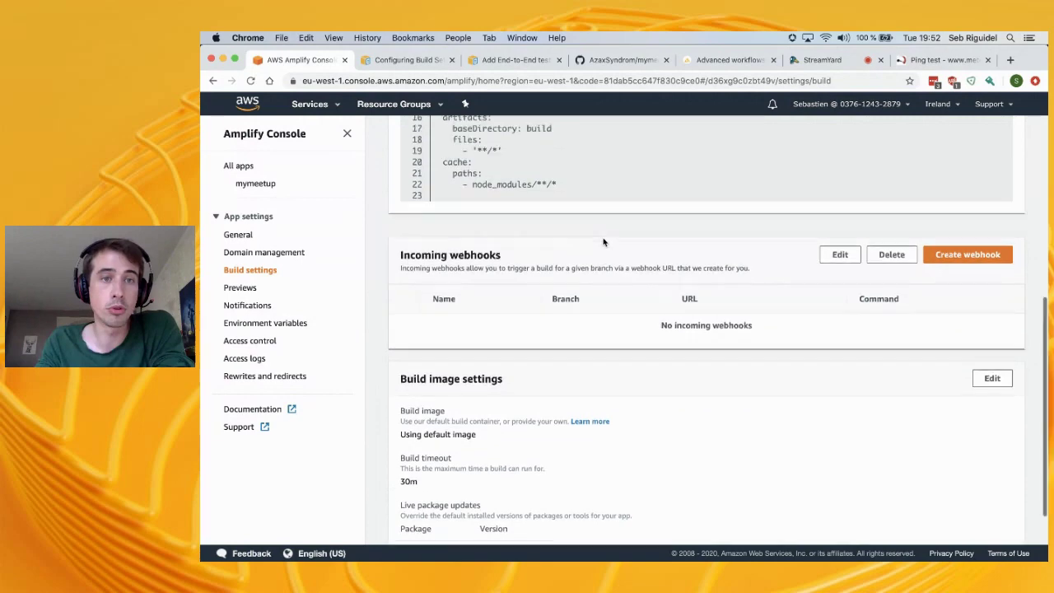
scroll(532, 320, "down", 4)
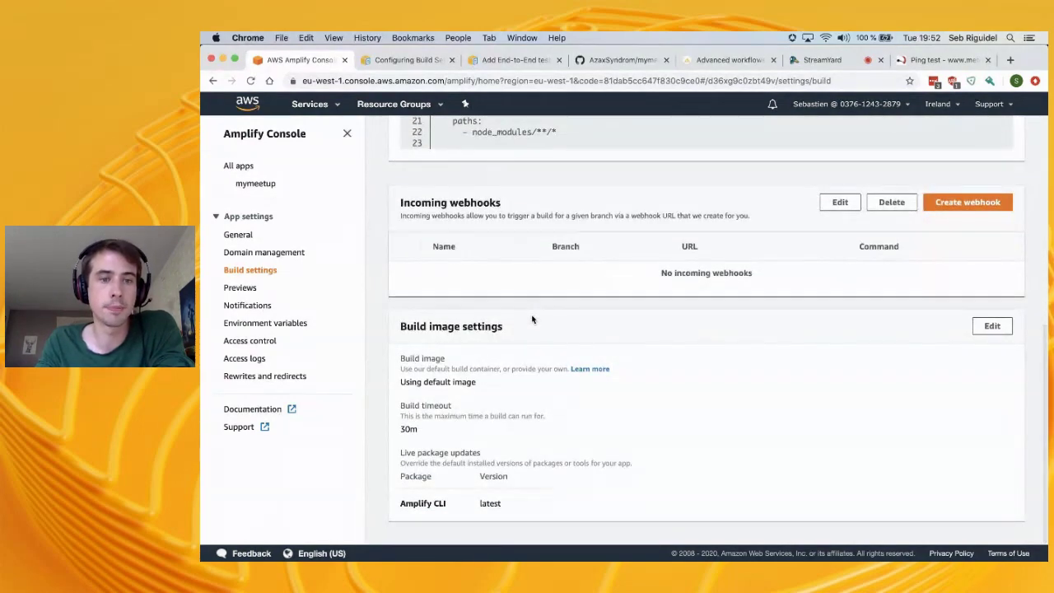
Open the build image settings and look through the package version override choices
left_click(980, 326)
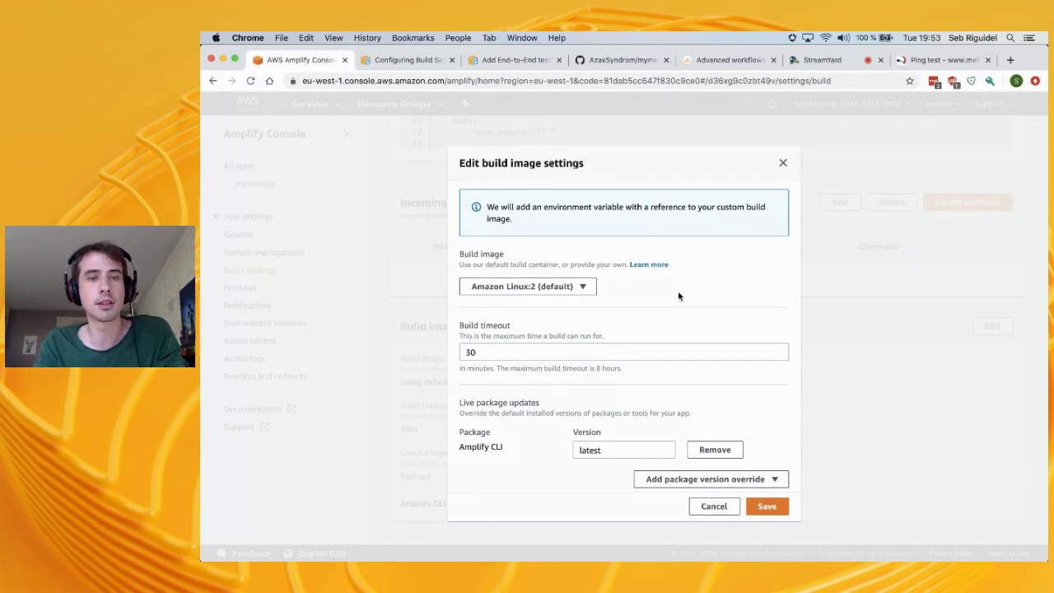
scroll(587, 337, "down", 1)
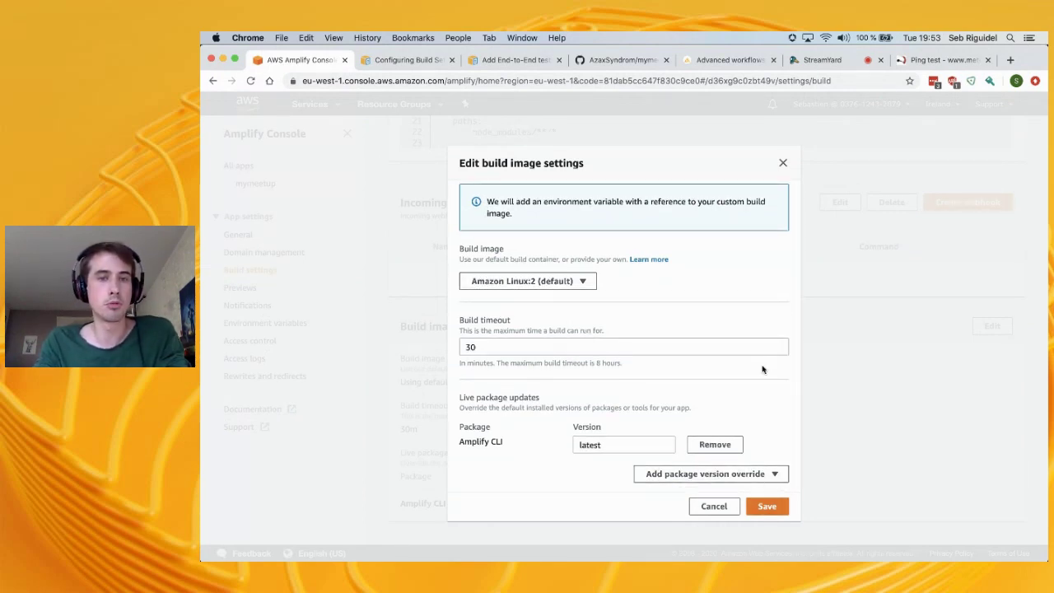
left_click(699, 474)
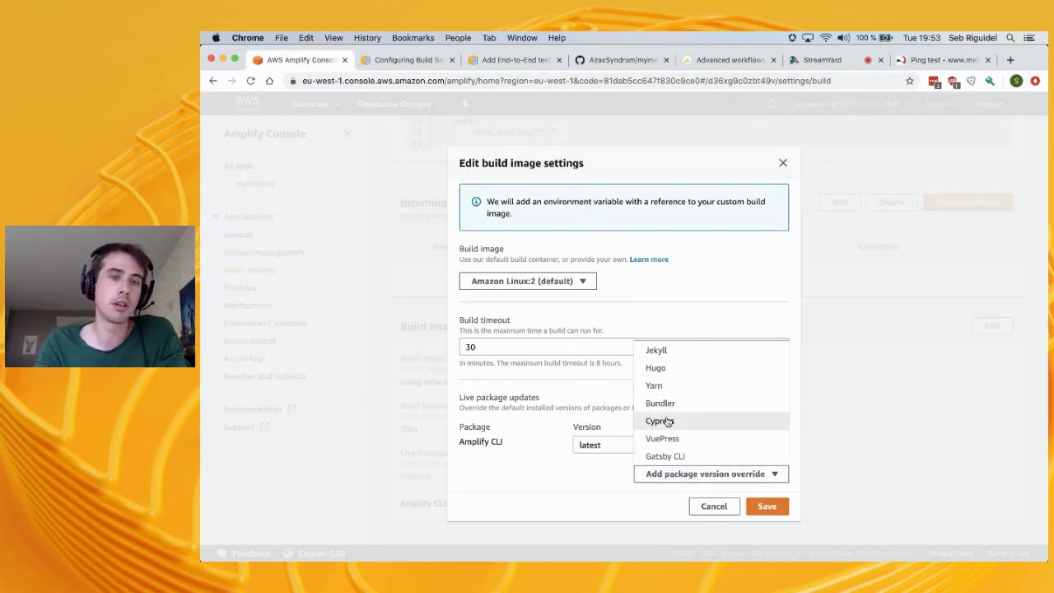
left_click(489, 249)
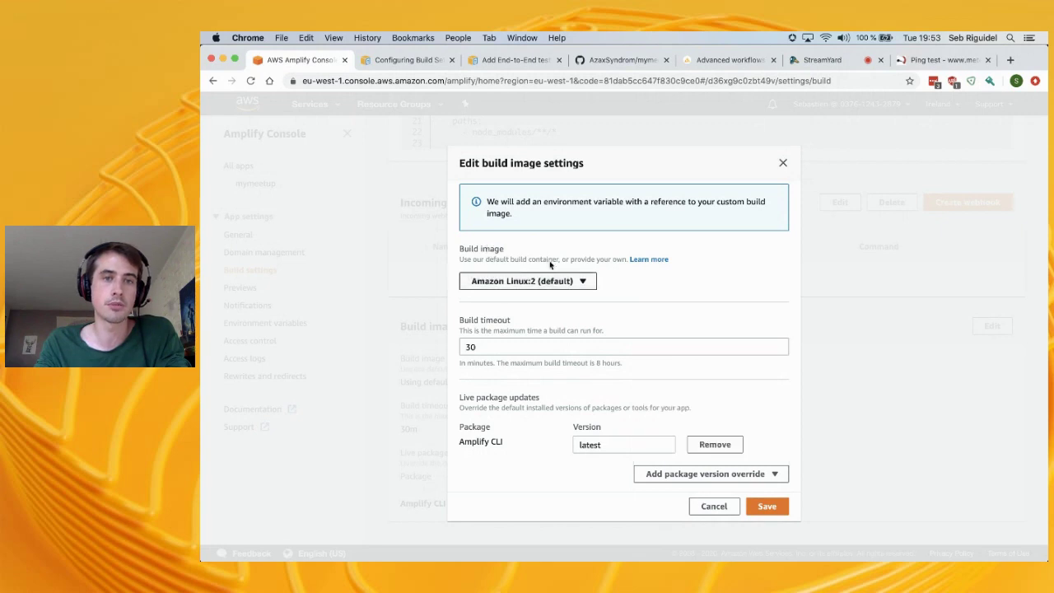
left_click(674, 477)
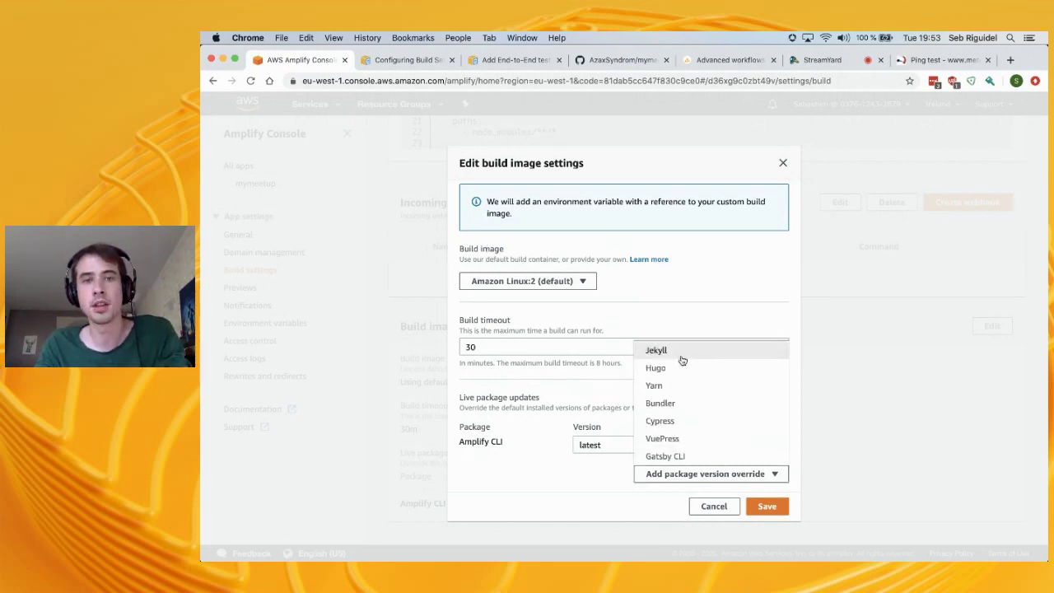
left_click(521, 248)
Pick a custom build image, then close the dialog without saving or entering a reference
left_click(581, 283)
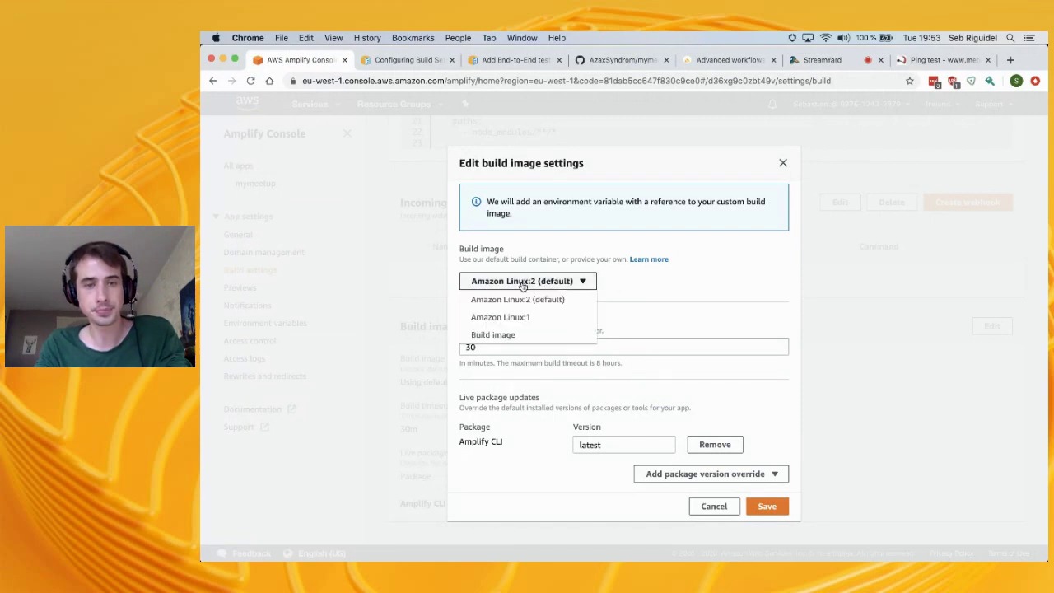
left_click(565, 334)
left_click(569, 313)
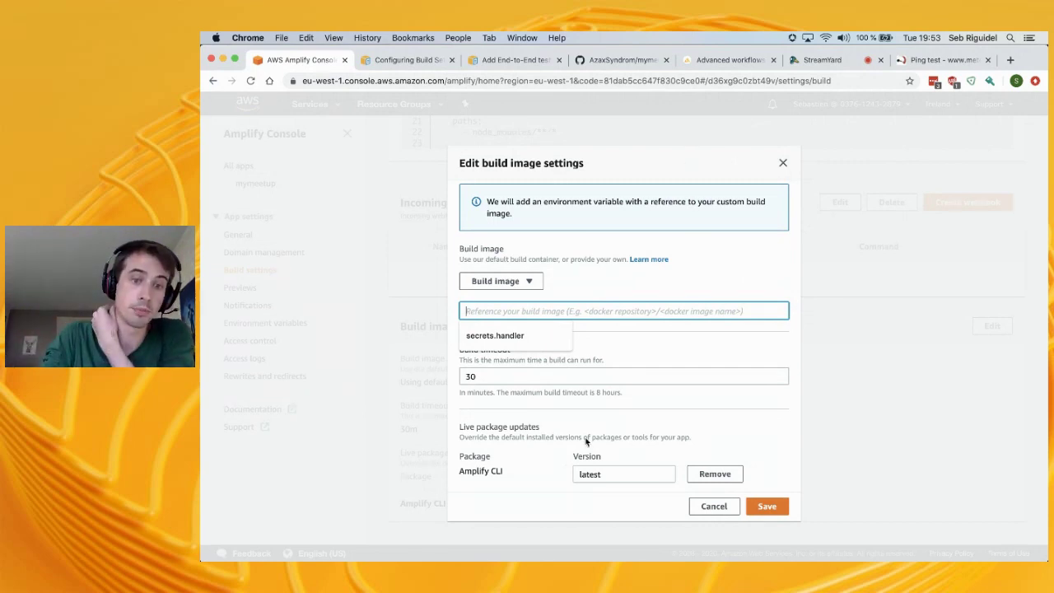
left_click(527, 280)
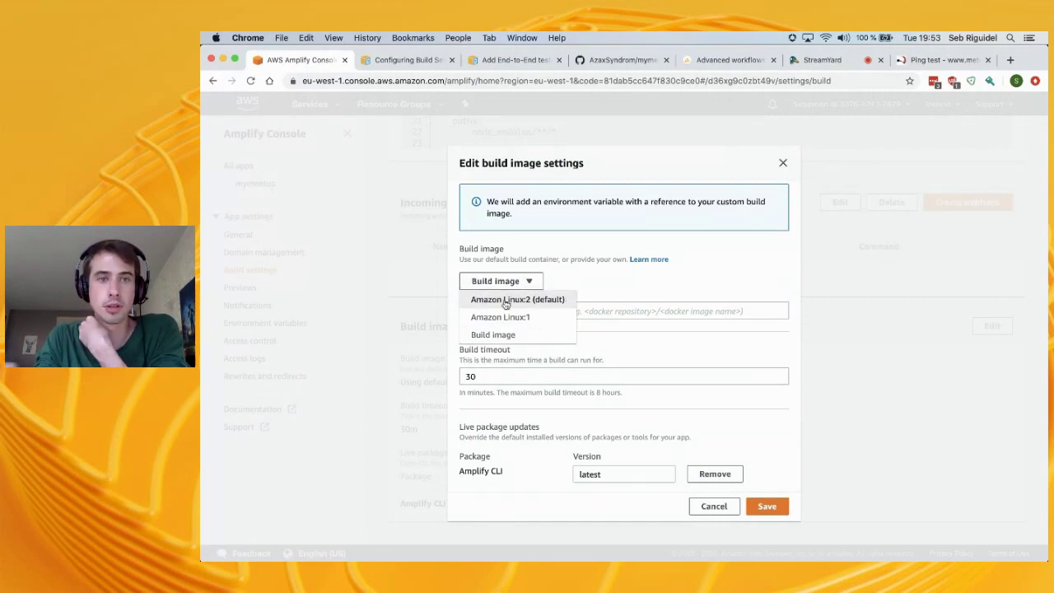
left_click(655, 299)
left_click(547, 311)
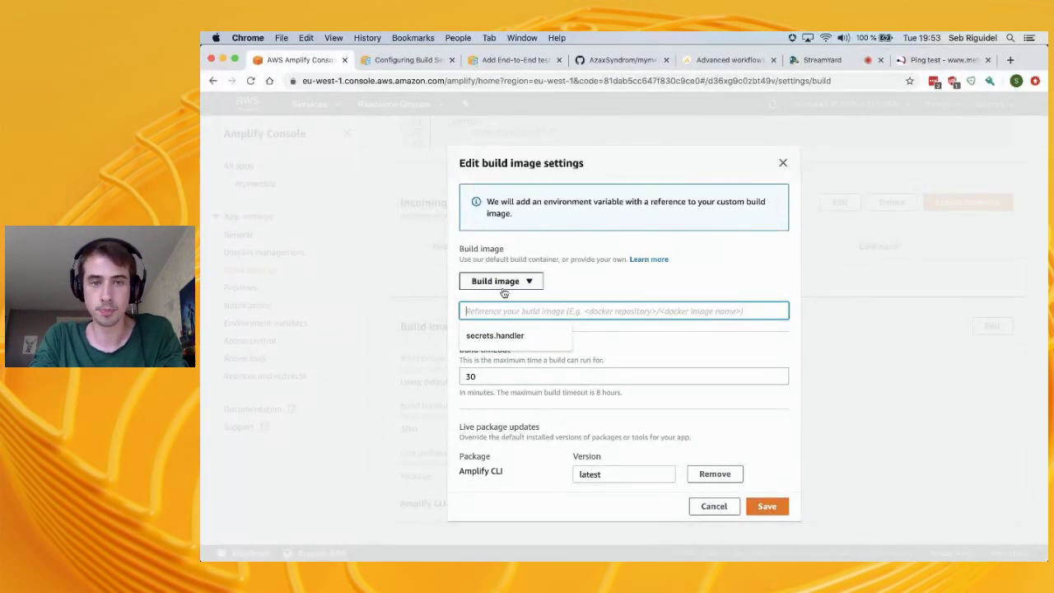
left_click(784, 162)
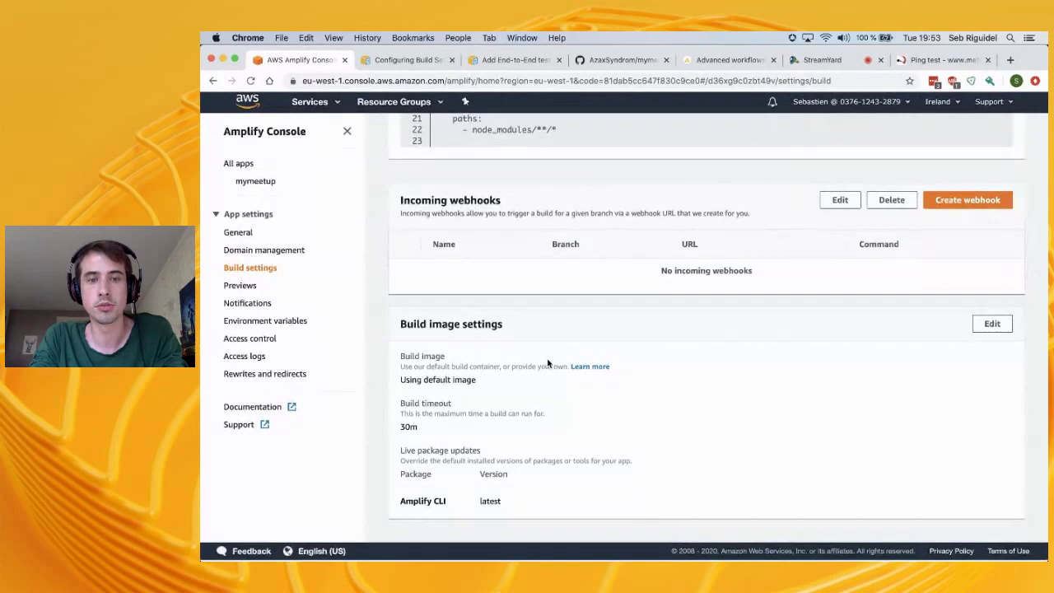
Scroll the amplify.yml build spec, highlight the Incoming webhooks heading, then go to VS Code
scroll(548, 363, "up", 5)
scroll(551, 383, "down", 3)
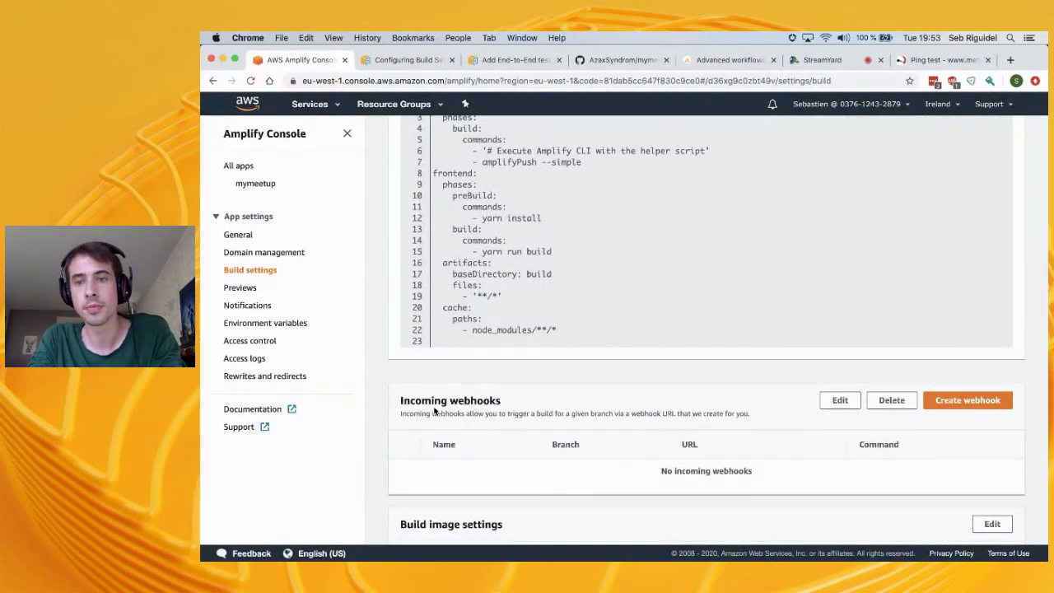
left_click_drag(409, 402, 500, 410)
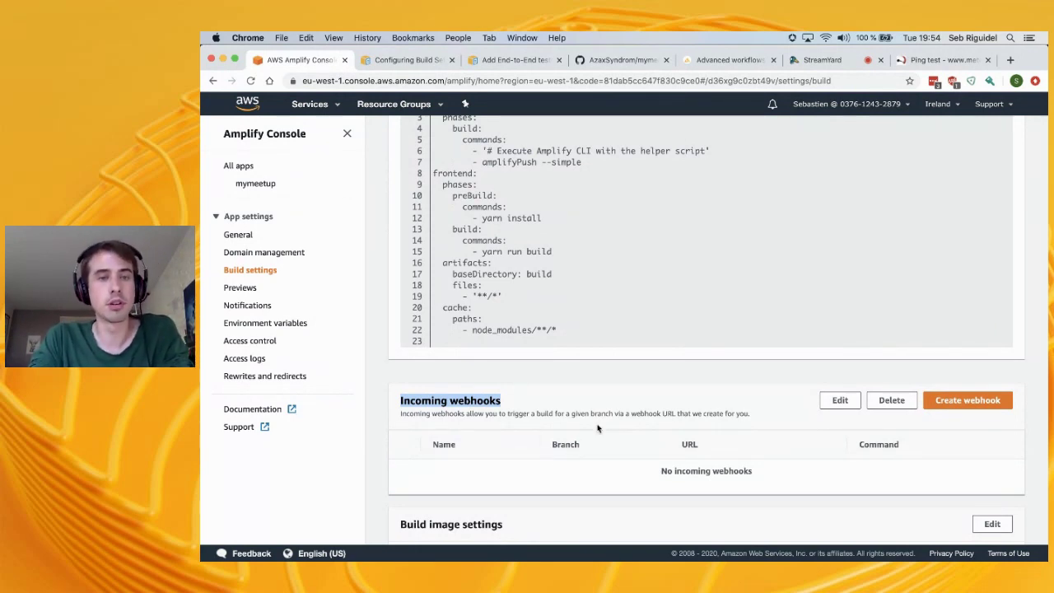
scroll(482, 405, "up", 3)
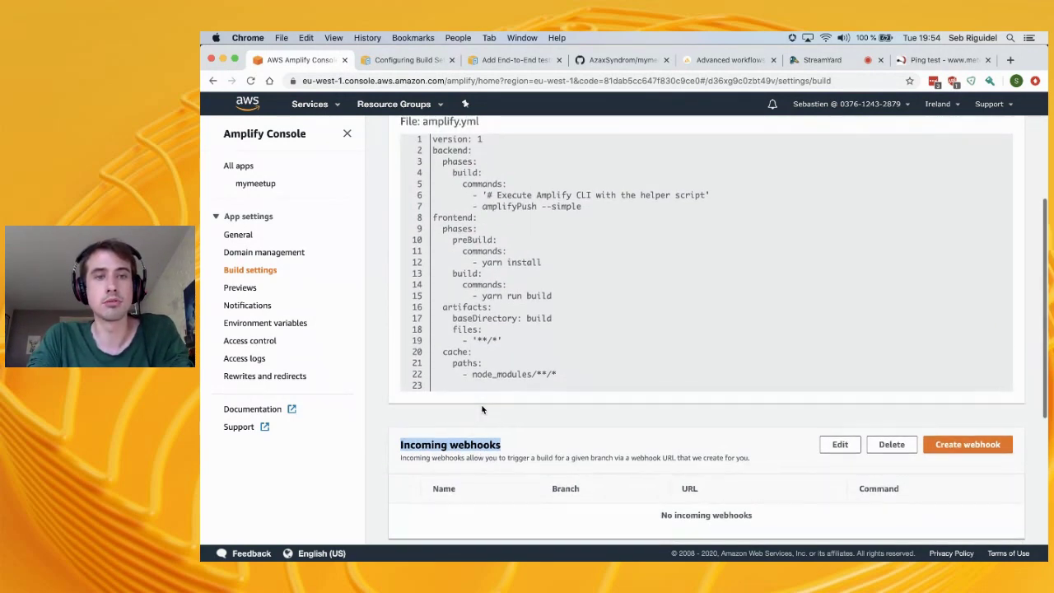
scroll(482, 409, "down", 3)
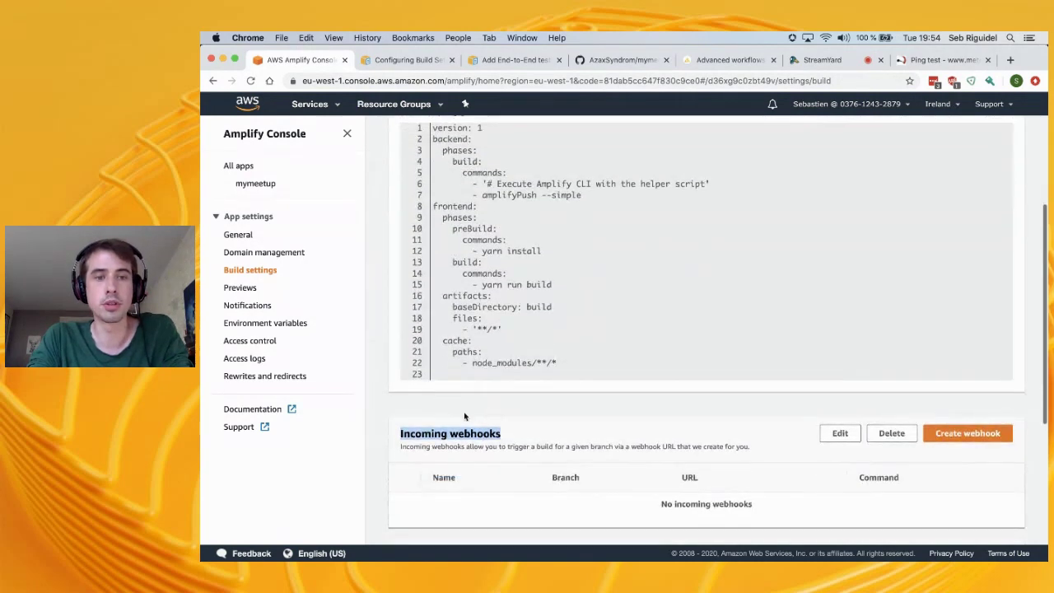
double_click(470, 430)
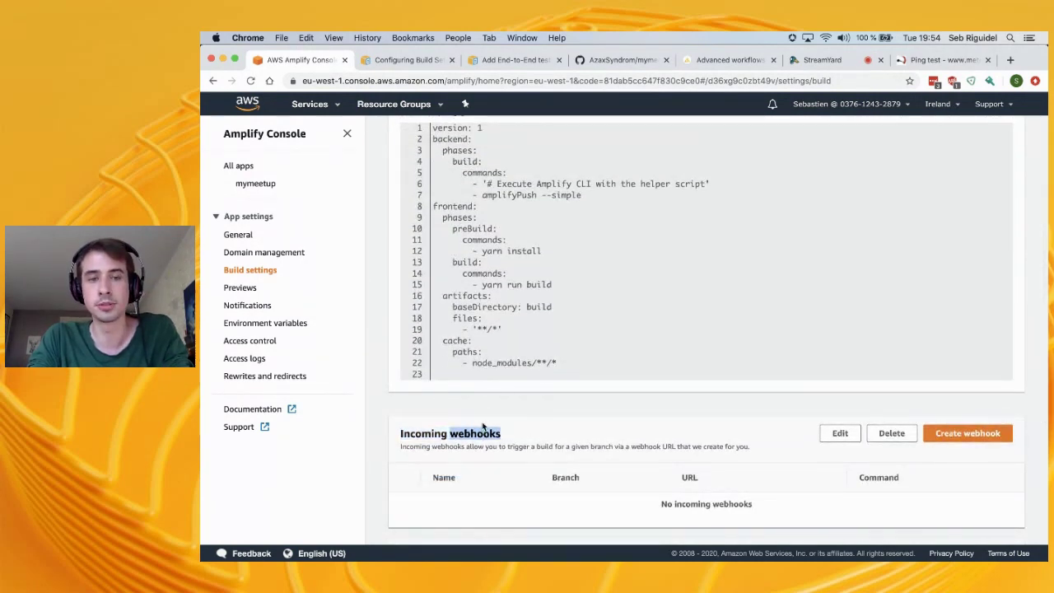
left_click(484, 425)
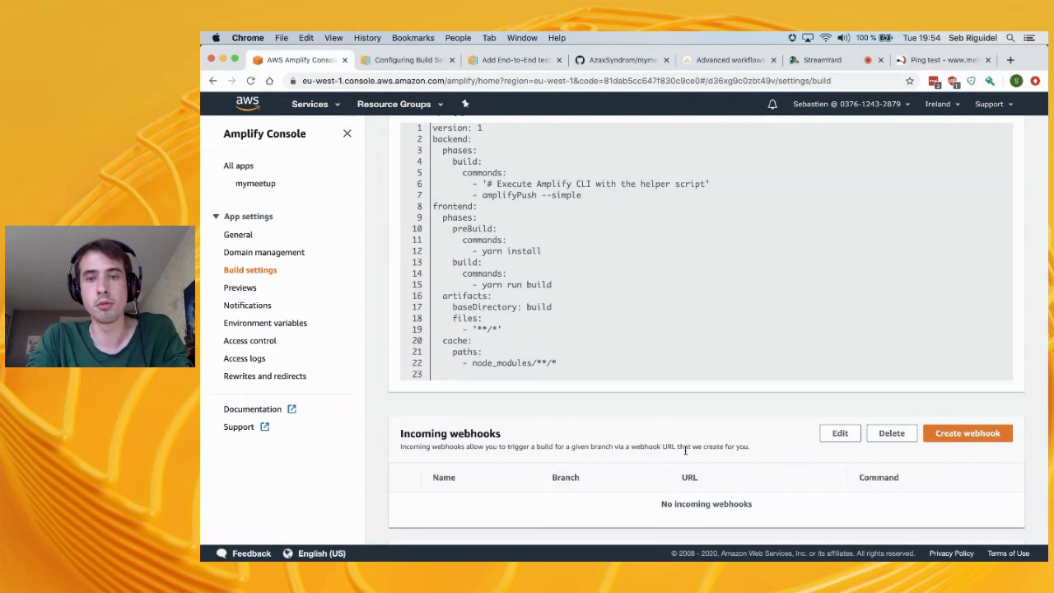
scroll(685, 450, "up", 5)
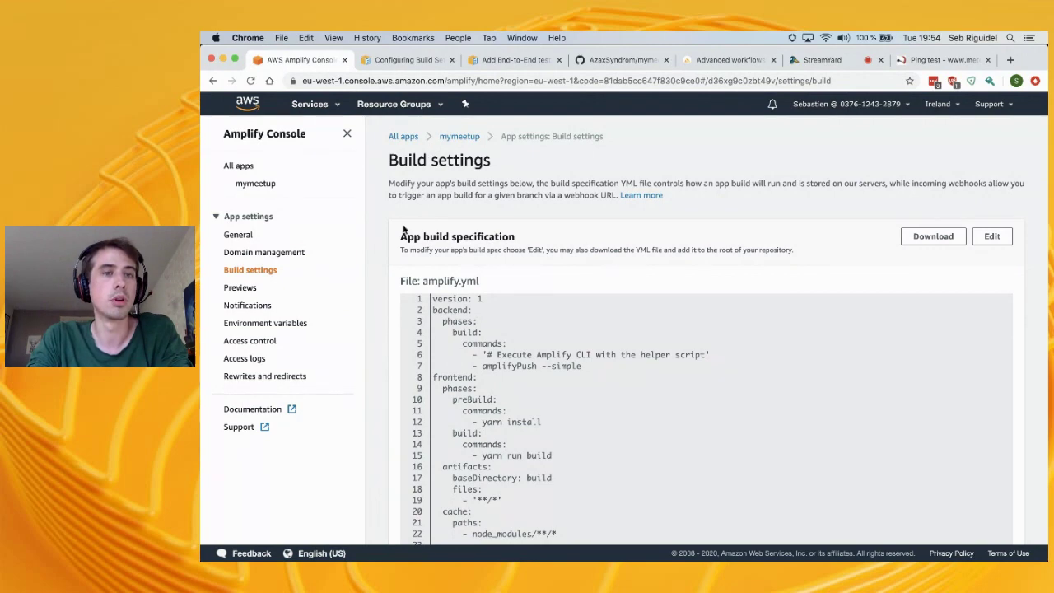
key("super+Tab")
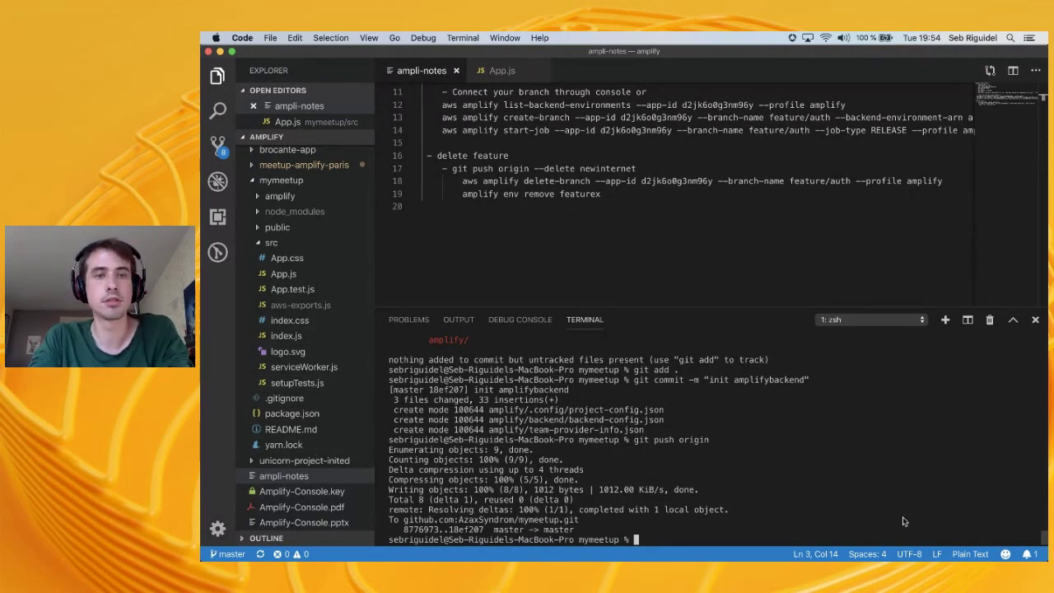
From the mymeetup overview, open master's Build 1 and view its Test step
key("super+Tab")
left_click(264, 186)
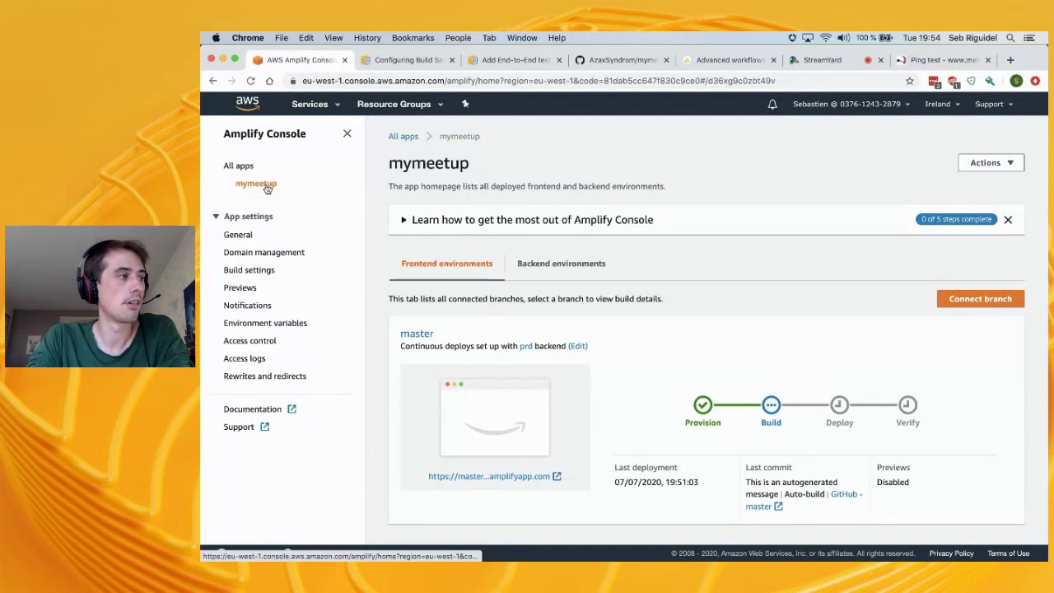
left_click(778, 406)
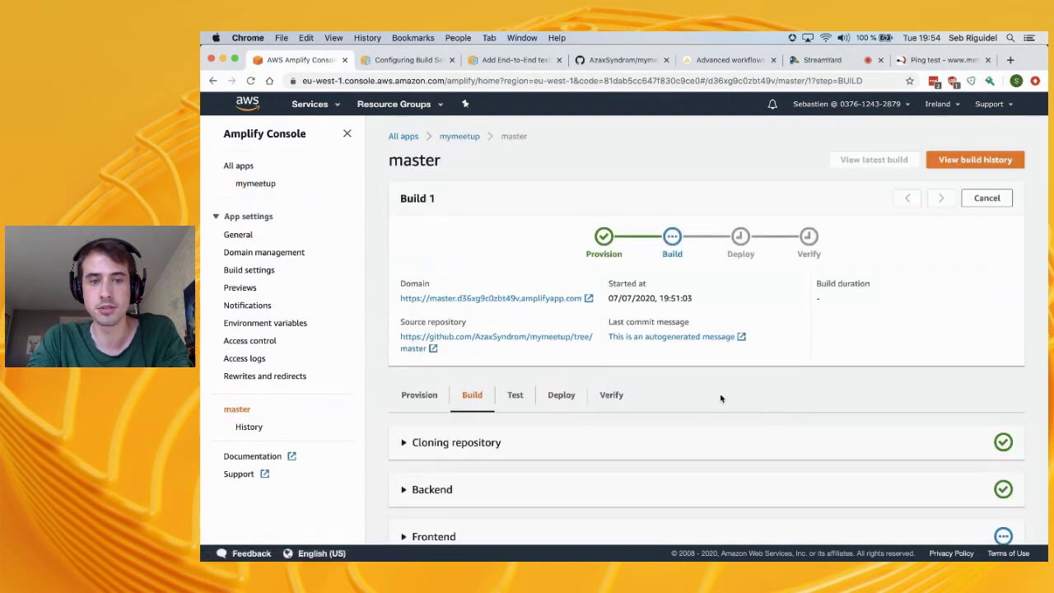
scroll(683, 375, "down", 1)
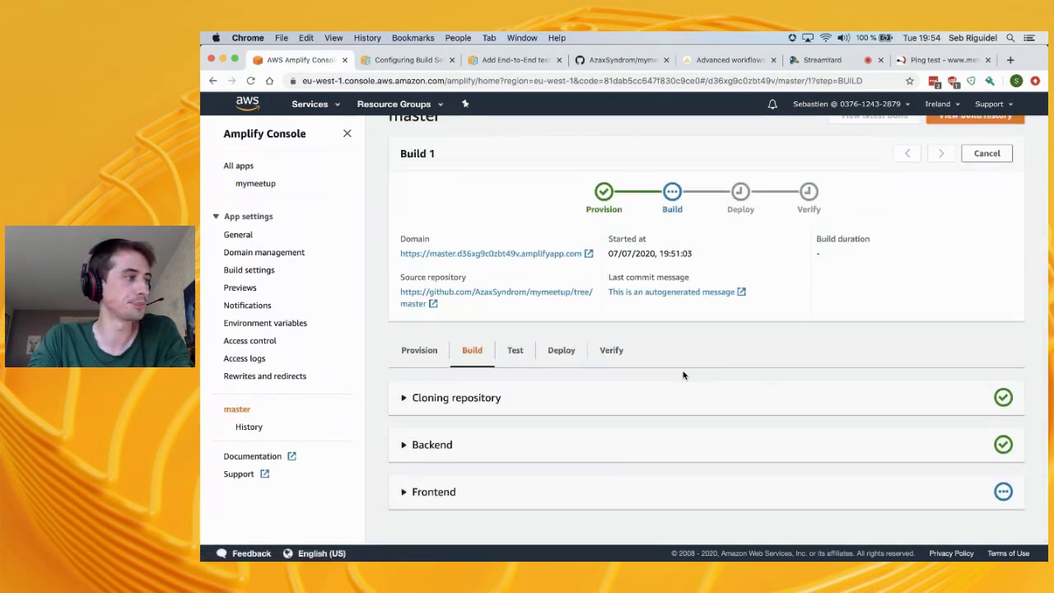
left_click(515, 352)
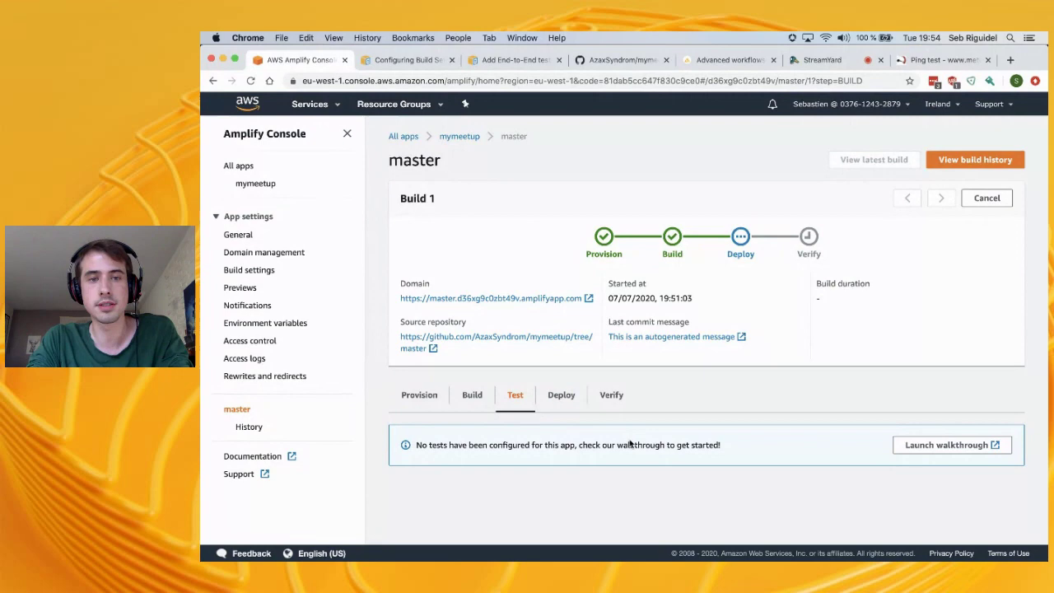
key("super+Tab")
Copy amplify.yml into the project with cp ../amplify.yml . and open it, shrinking the terminal
type("cp ../")
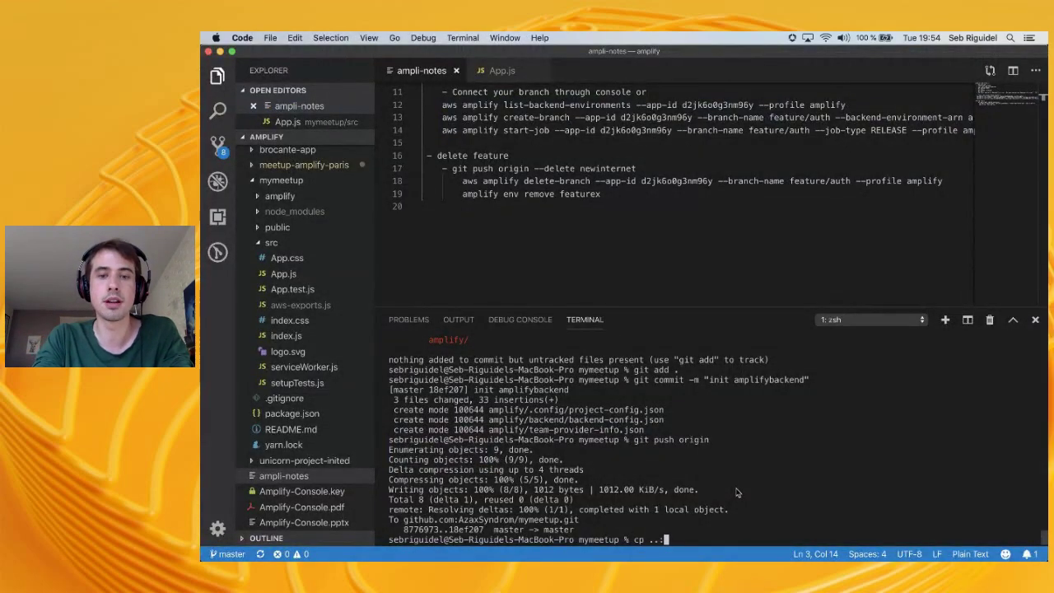
type("ampl")
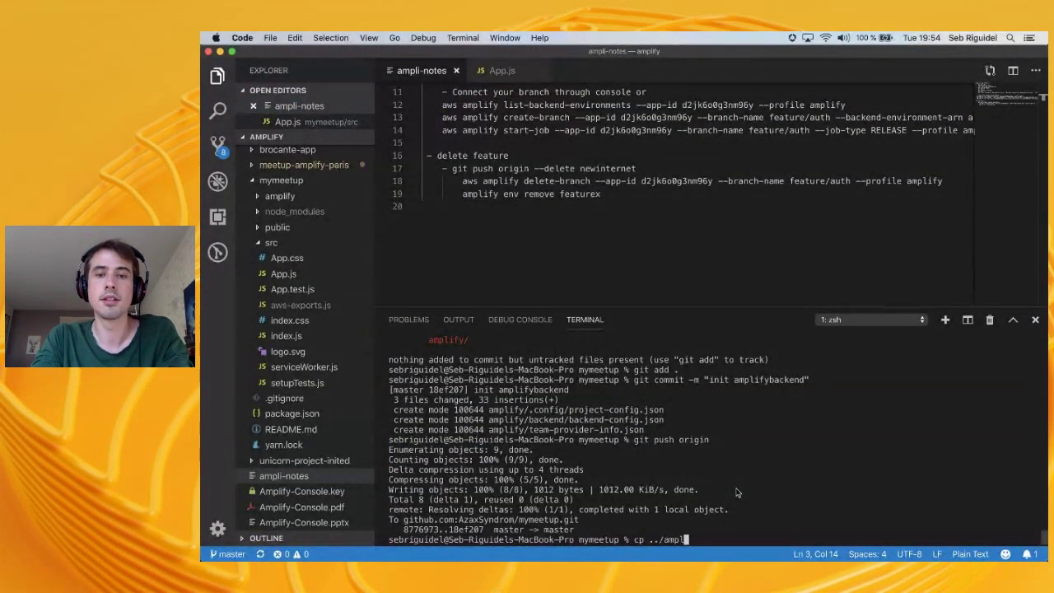
type("ify.yml .")
key("Return")
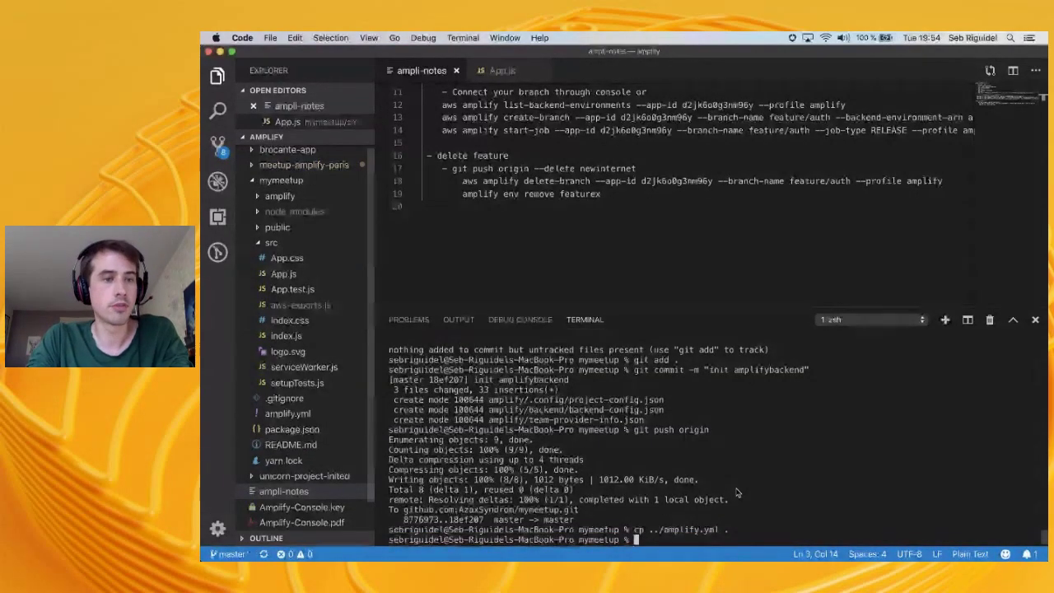
left_click(305, 413)
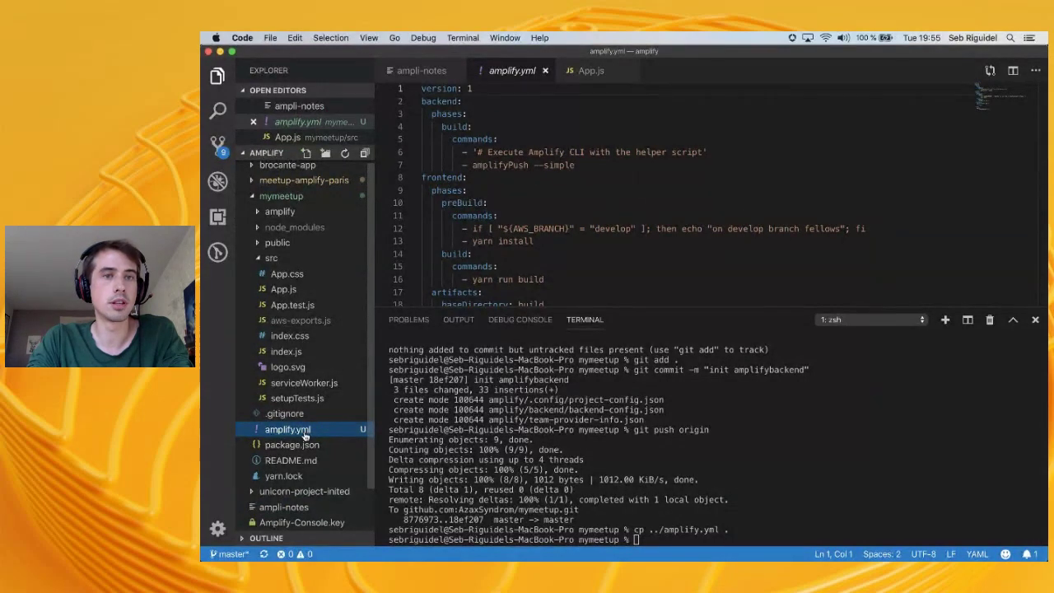
double_click(305, 431)
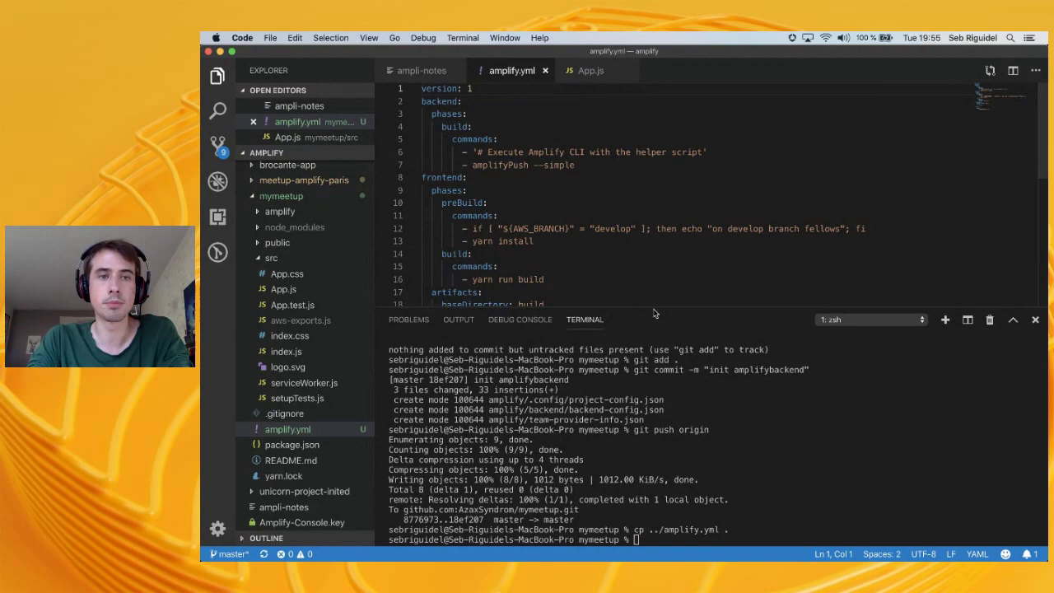
left_click_drag(657, 311, 657, 376)
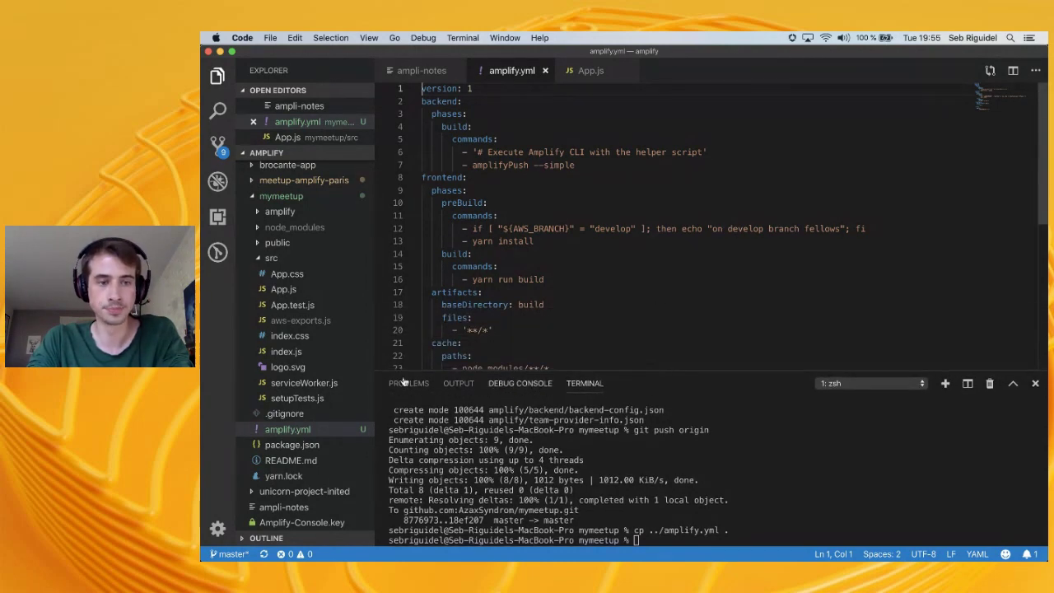
scroll(289, 429, "down", 2)
scroll(285, 430, "up", 2)
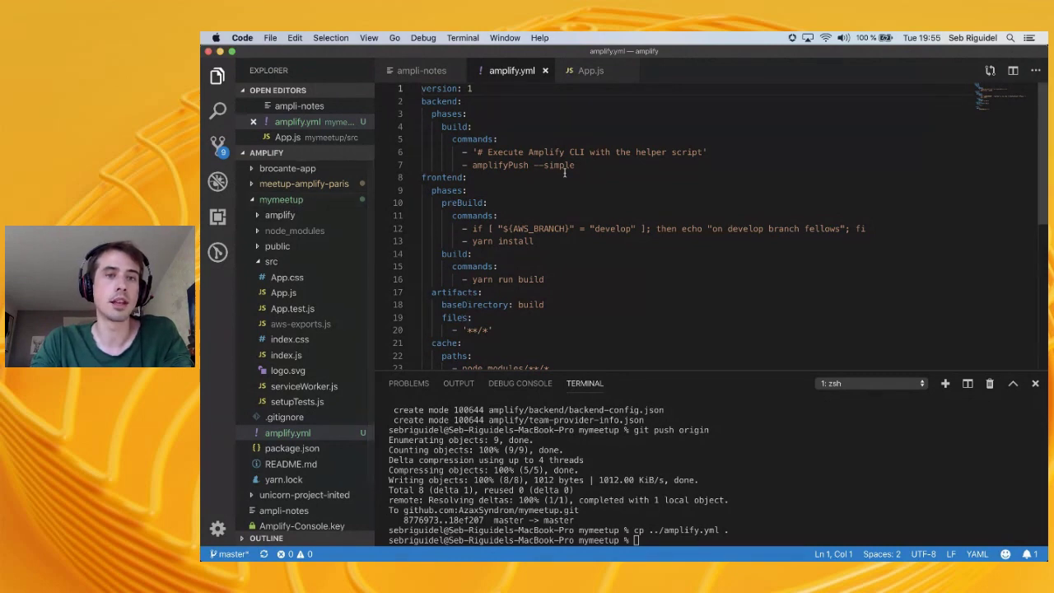
scroll(564, 172, "down", 6)
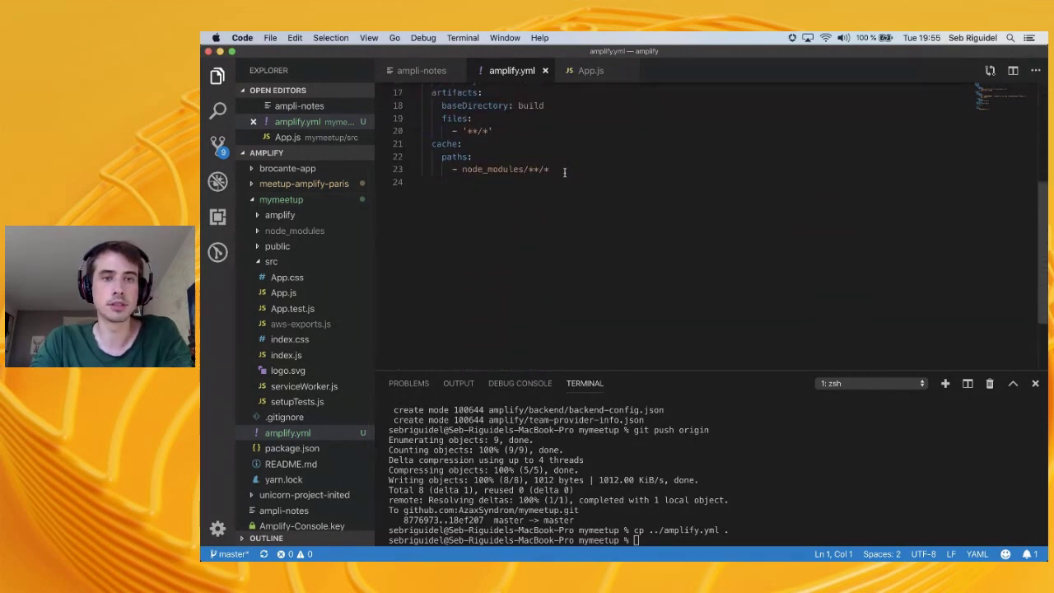
scroll(564, 172, "up", 6)
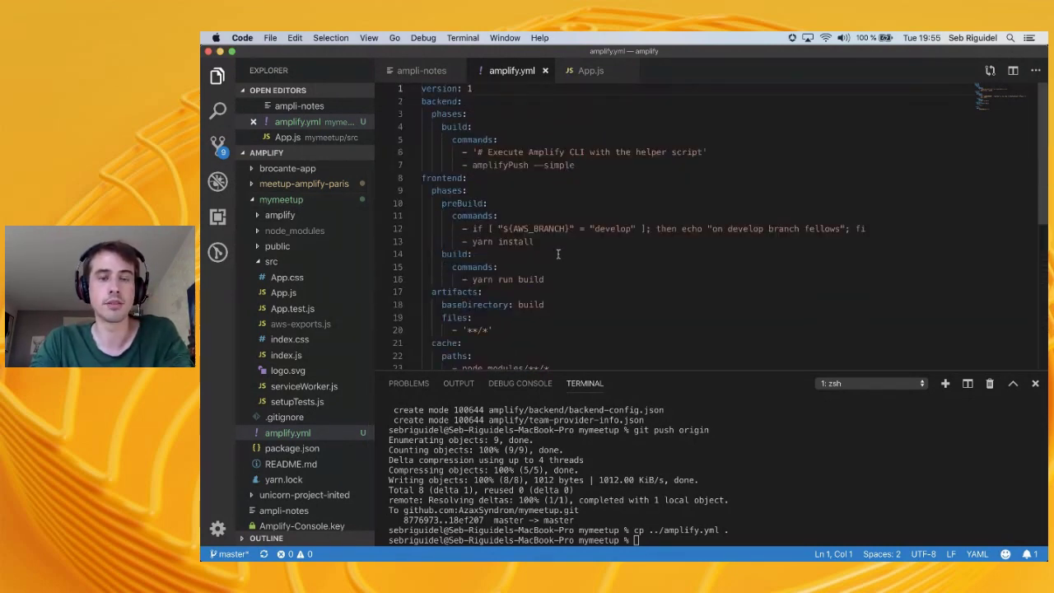
scroll(558, 253, "down", 5)
scroll(558, 254, "up", 5)
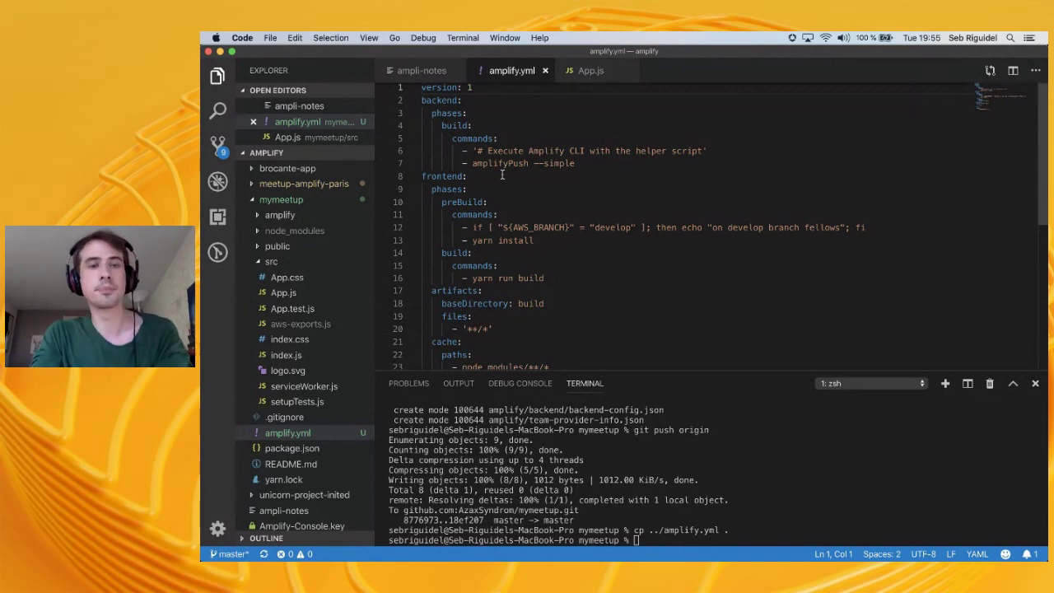
Adjust the spacing around the '=' in the AWS_BRANCH condition on line 12
key("super+Tab")
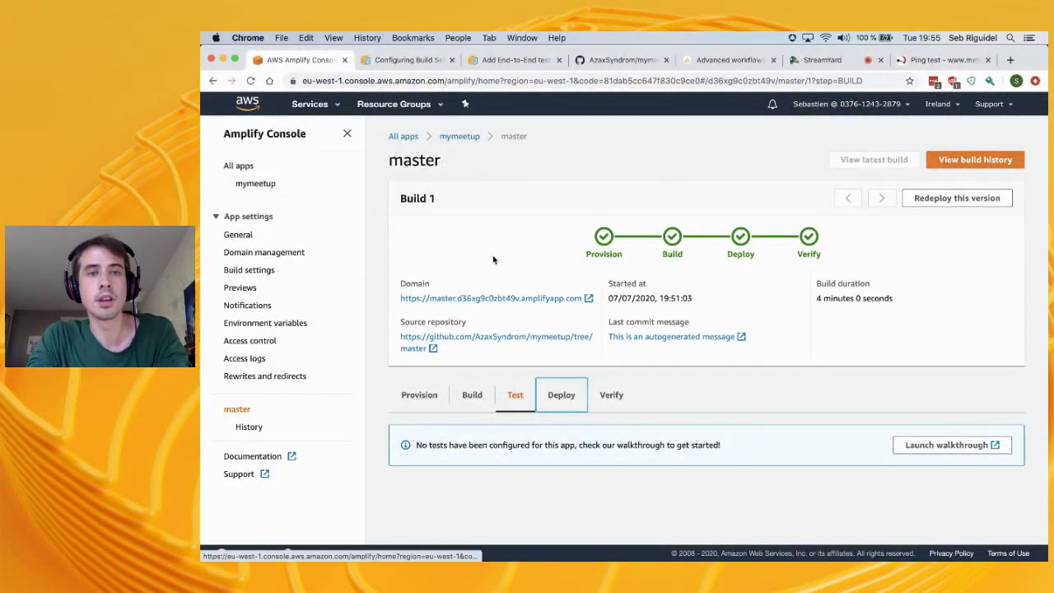
key("super+Tab")
left_click(550, 228)
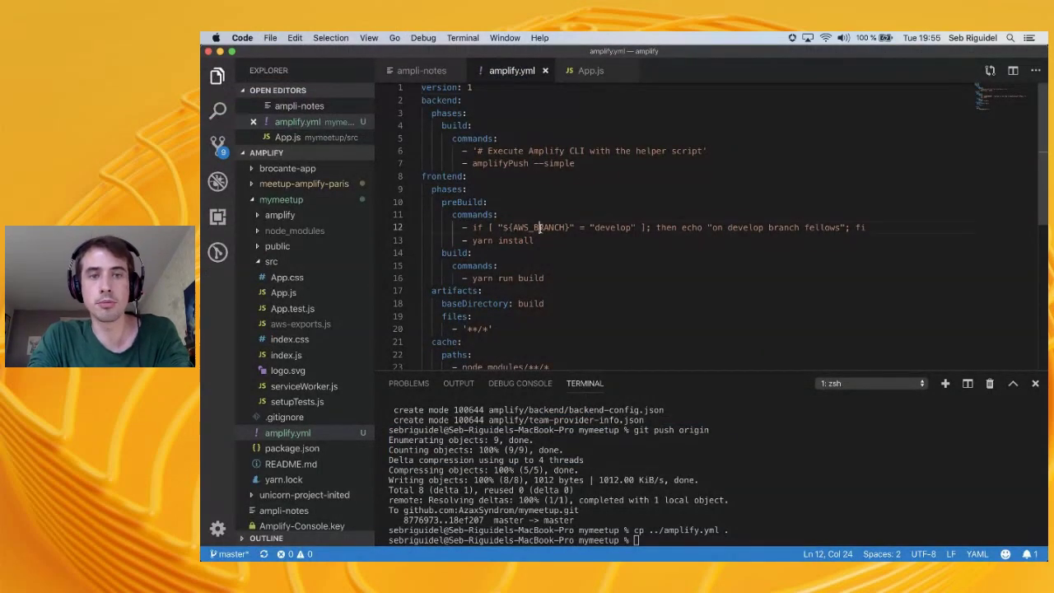
left_click(497, 227)
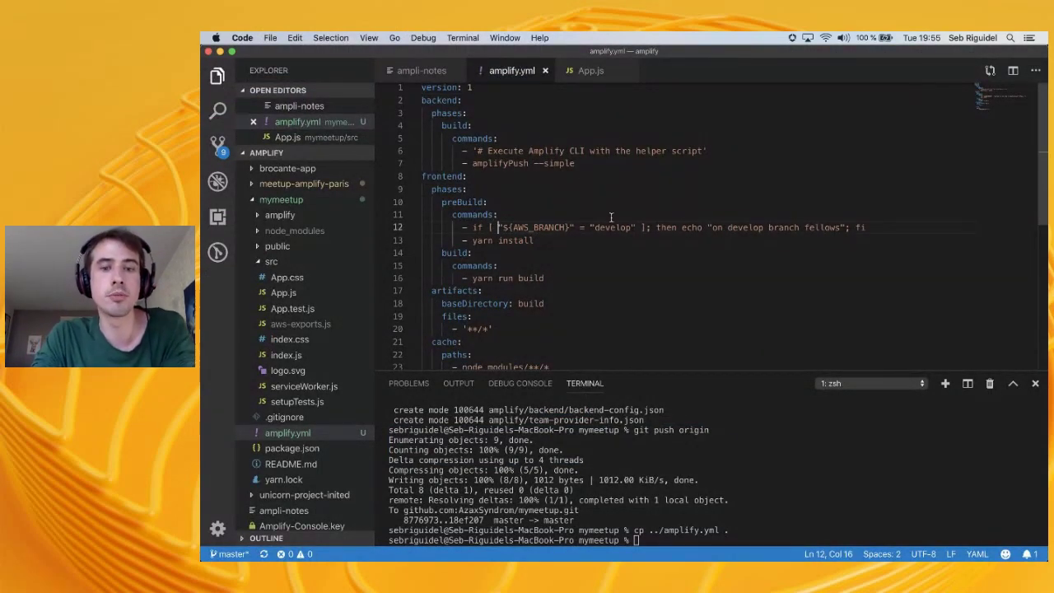
double_click(584, 228)
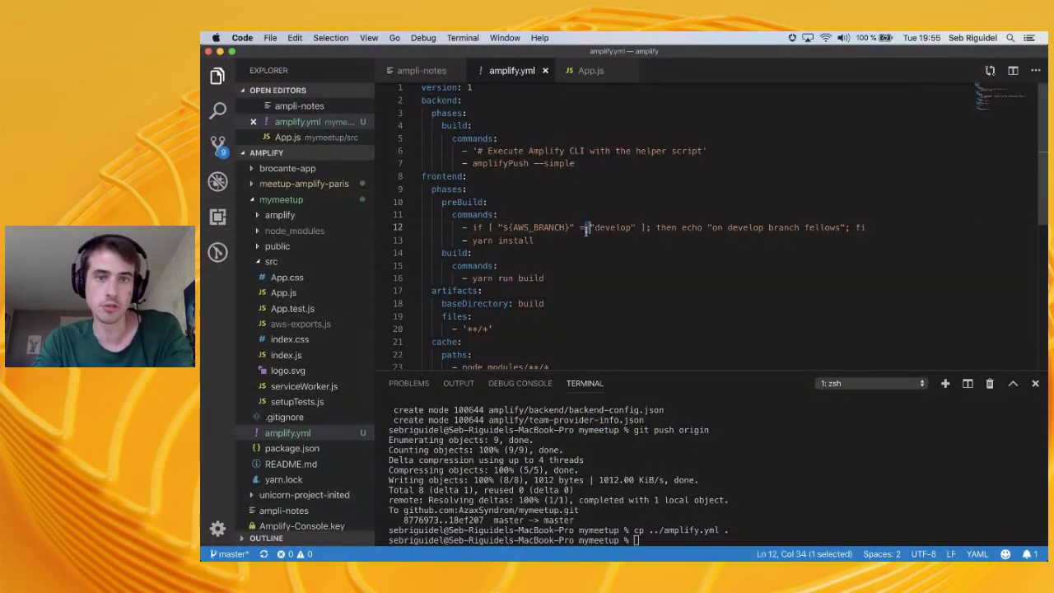
key("Right")
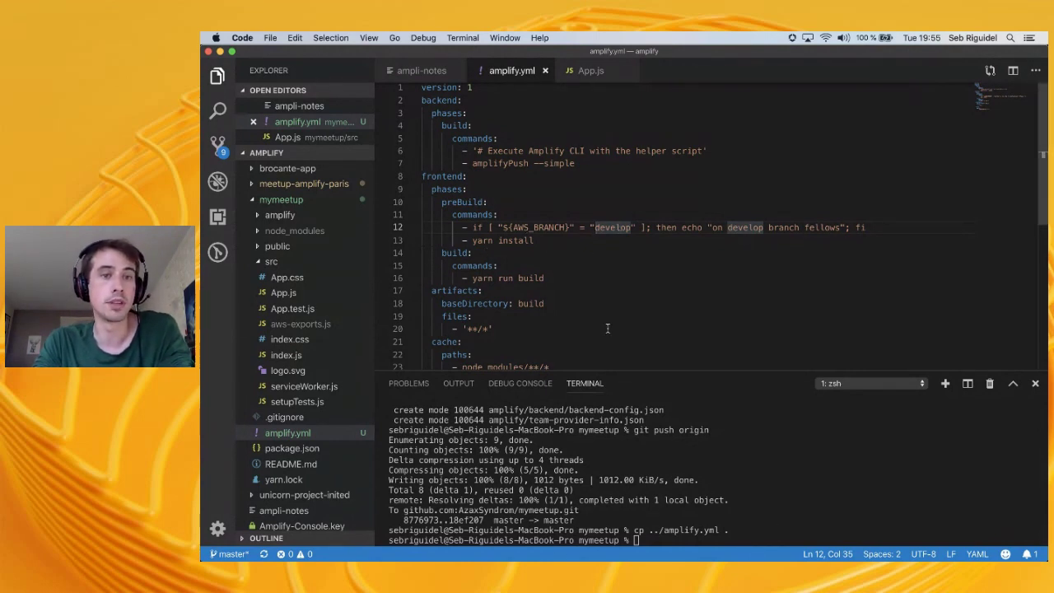
key("super+Tab")
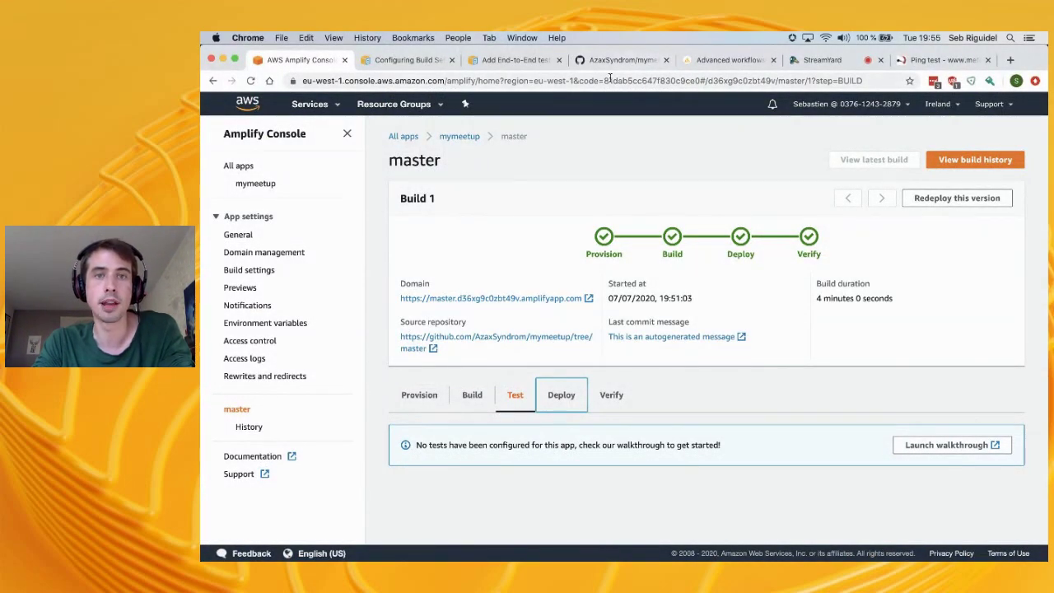
Check the master build's Verify device screenshots, then open its Domain link in a new tab
left_click(623, 60)
left_click(292, 60)
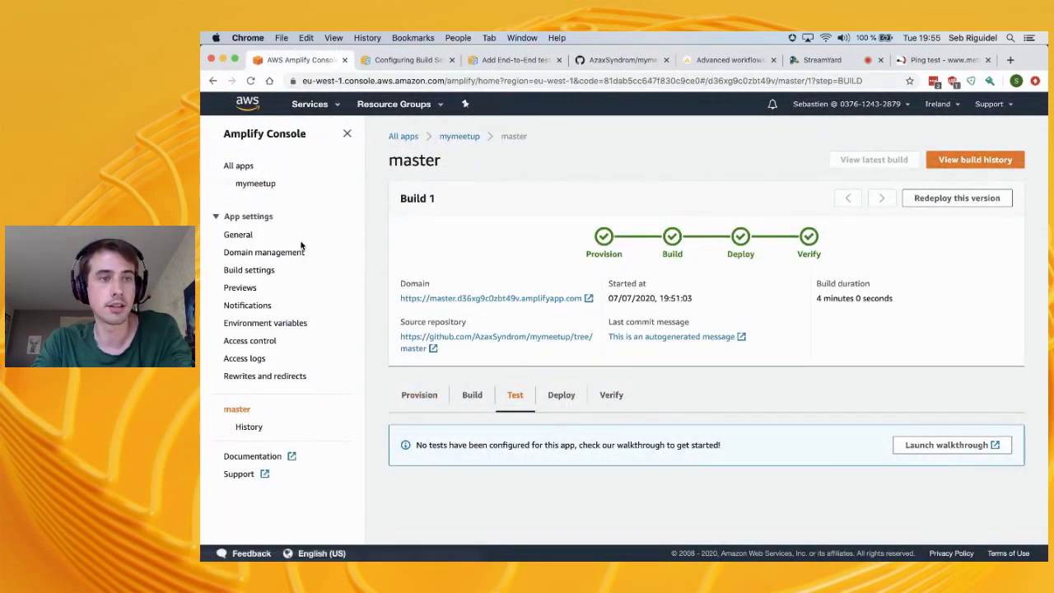
left_click(256, 185)
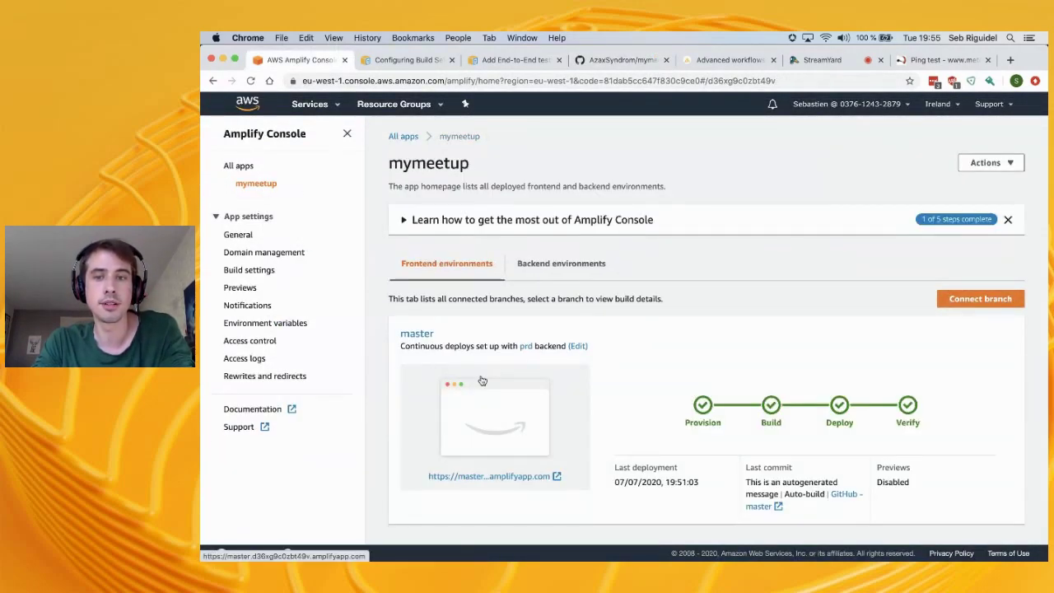
left_click(906, 407)
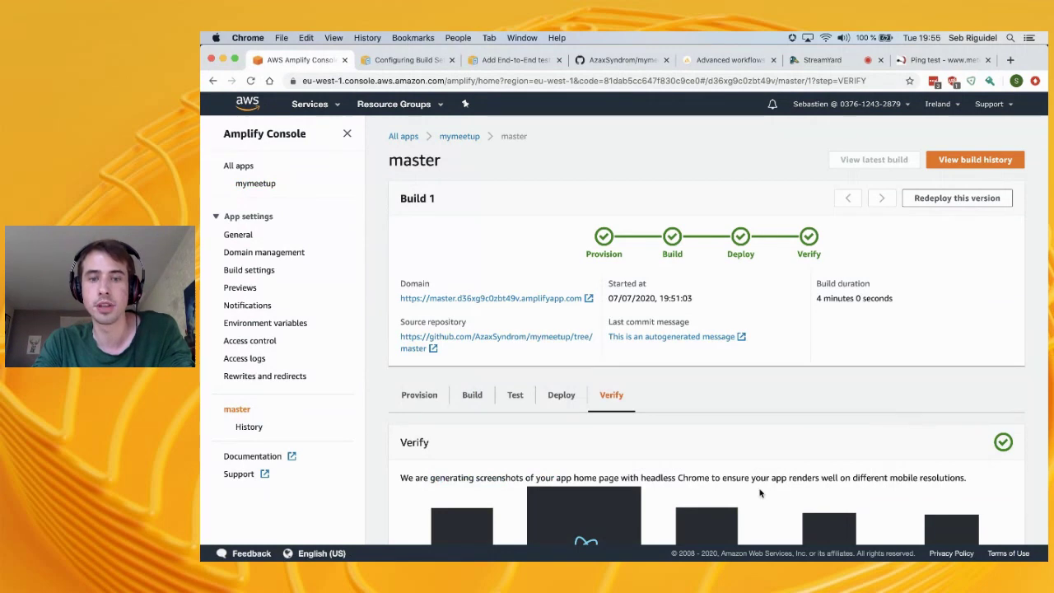
scroll(760, 493, "down", 3)
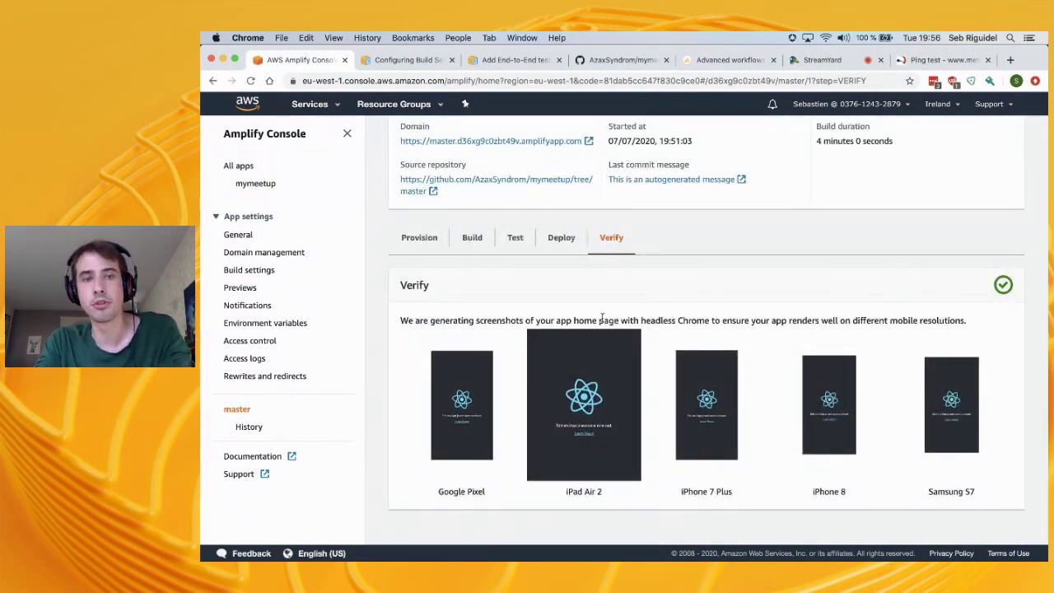
scroll(436, 264, "up", 2)
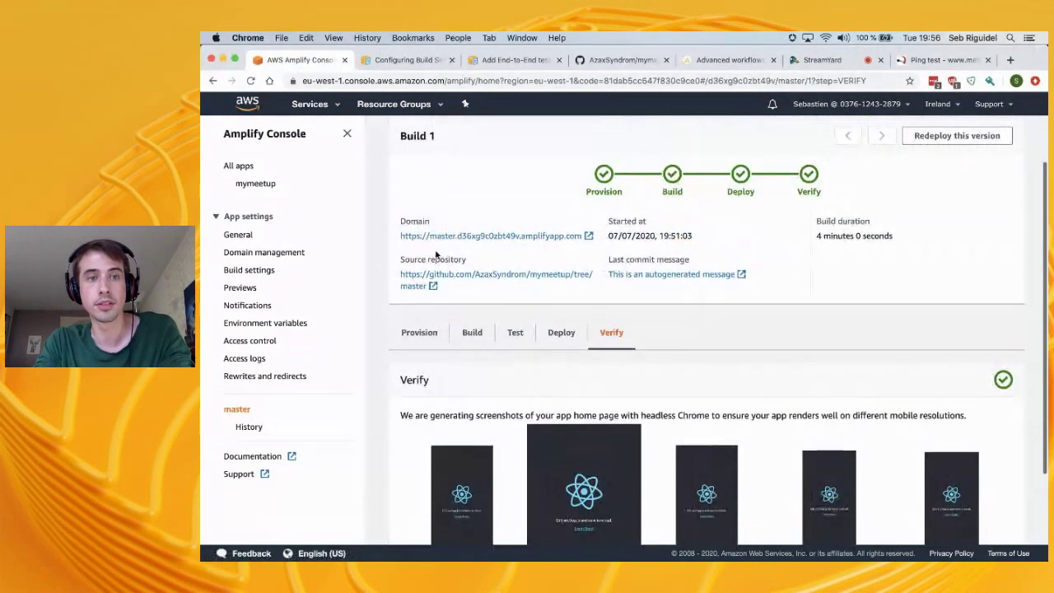
left_click(481, 238)
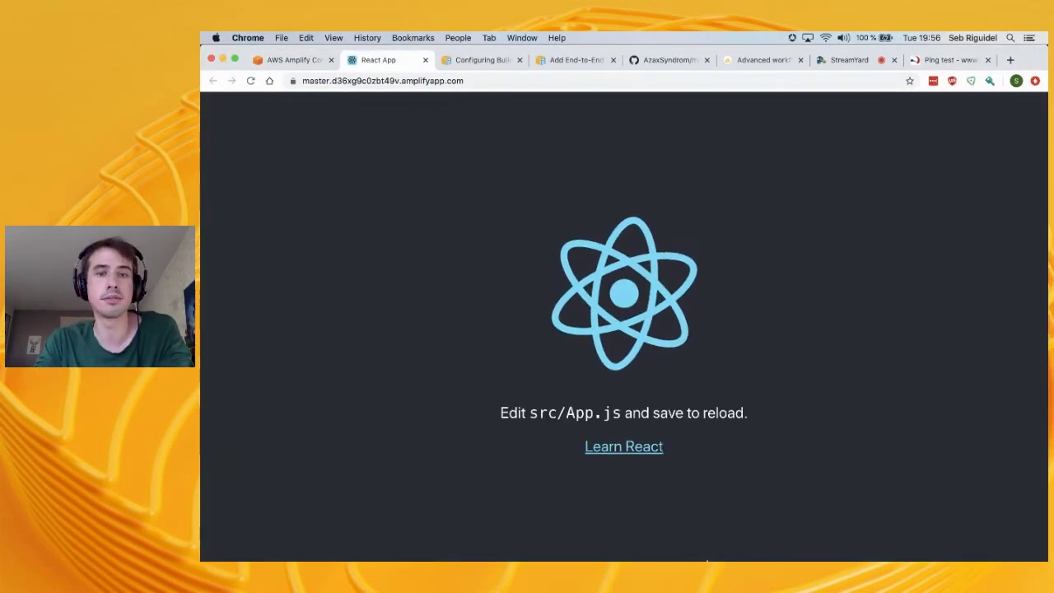
Remove stray text from amplify.yml line 12, save it, and type 'amplfiy init' in the terminal
mouse_move(741, 557)
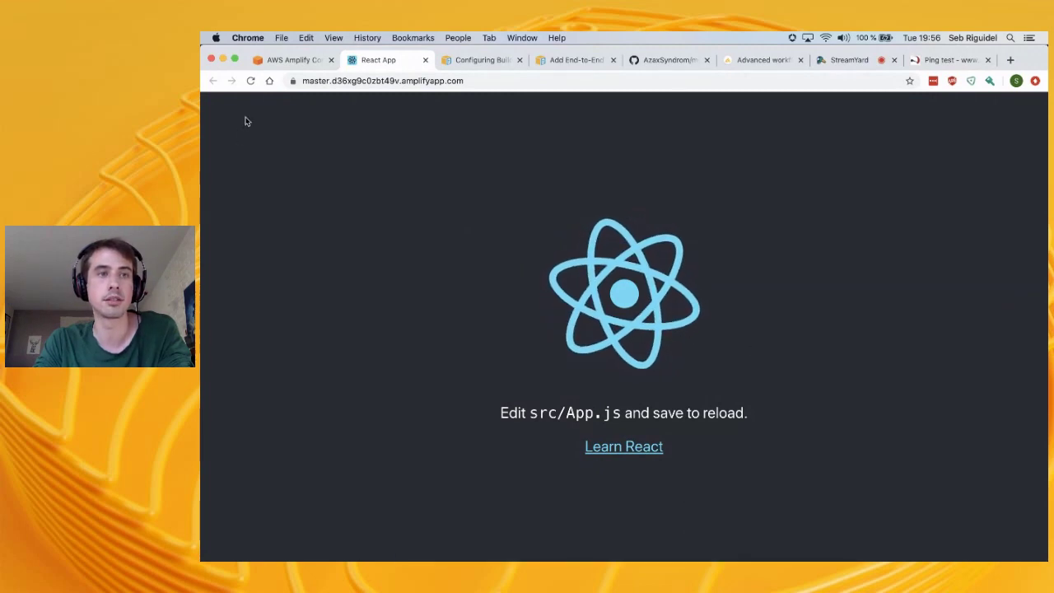
left_click(284, 62)
key("super+Tab")
type("amp")
key("BackSpace")
key("BackSpace")
key("BackSpace")
key("super+s")
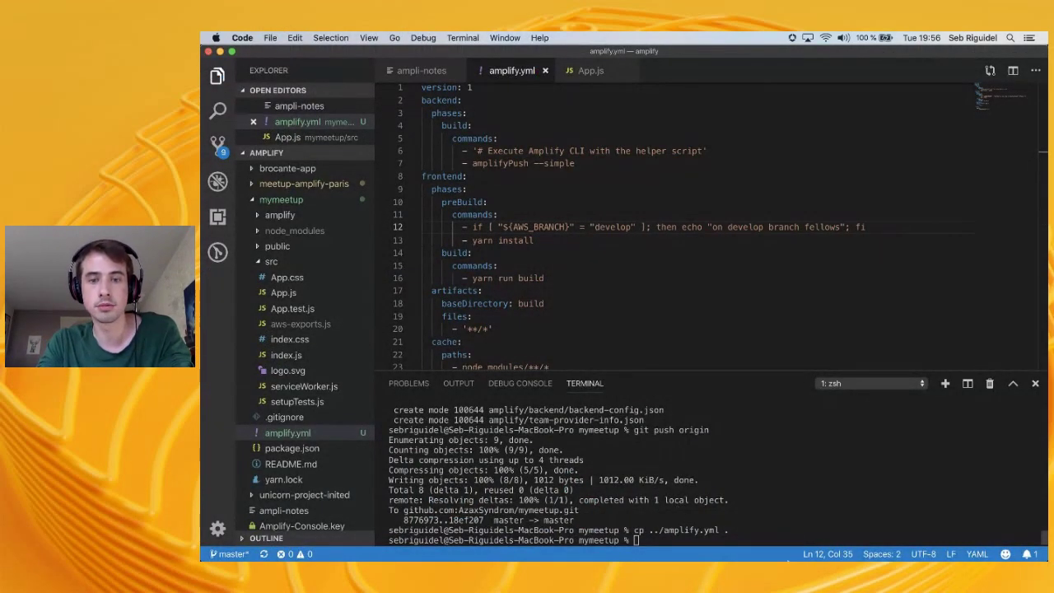
type("amplfiy init")
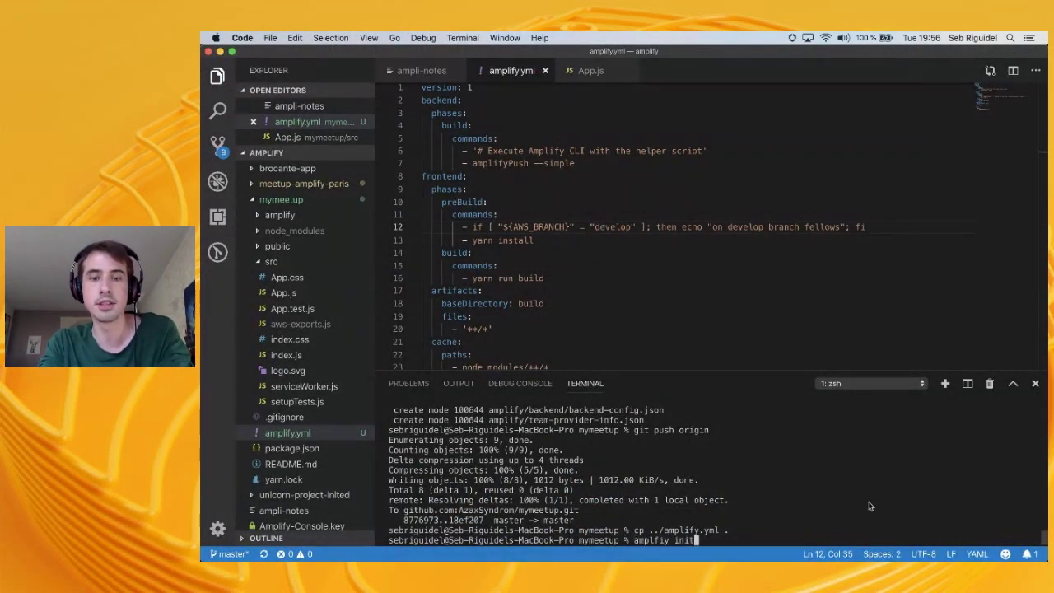
key("super+Tab")
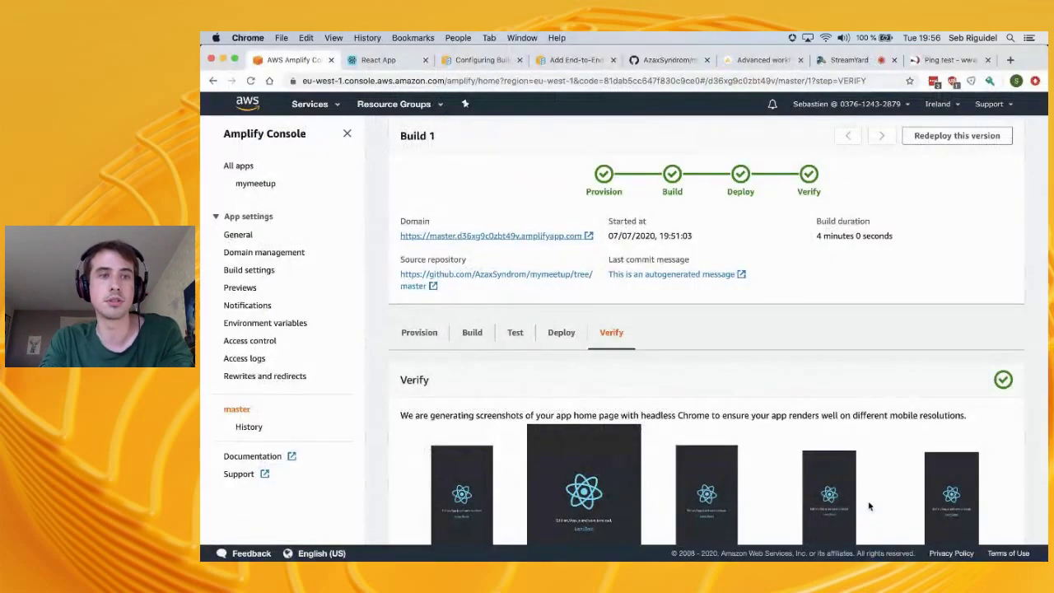
Compare the deployed React app tab, then show Build 1's Provision details
left_click(376, 66)
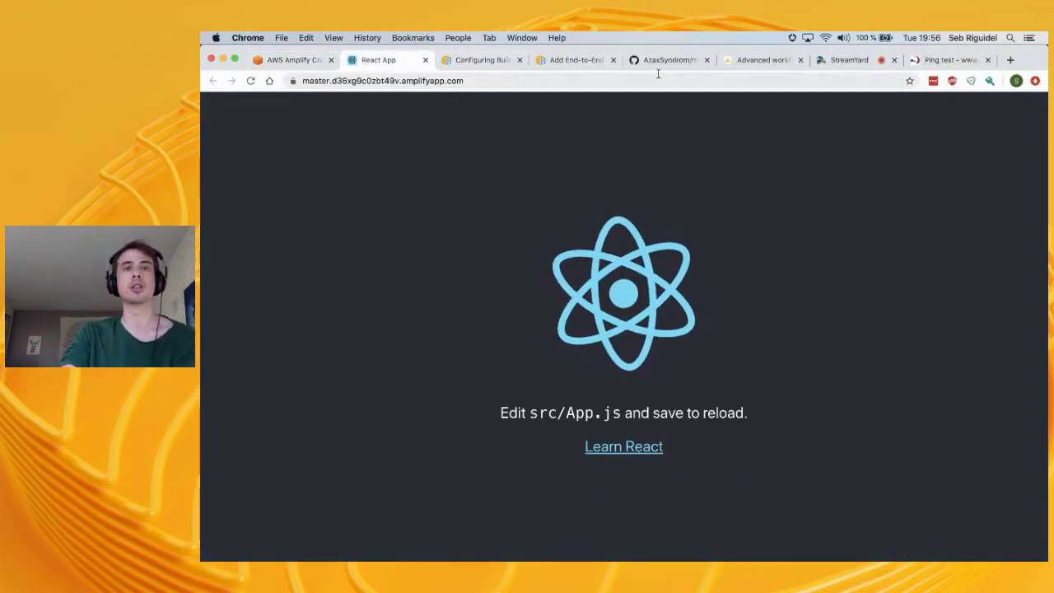
left_click(290, 59)
left_click(379, 59)
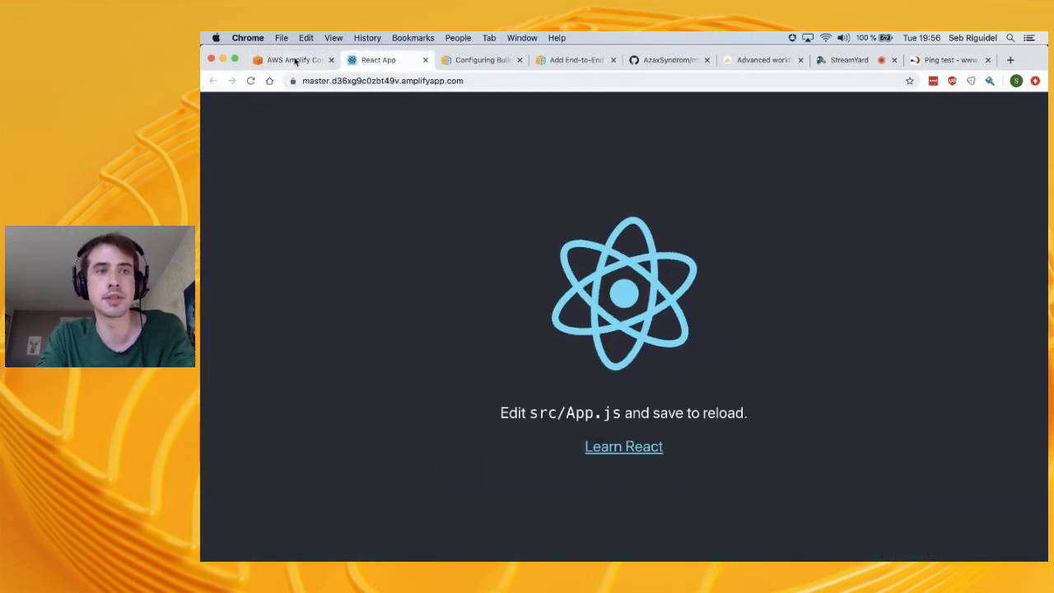
left_click(290, 60)
left_click(420, 342)
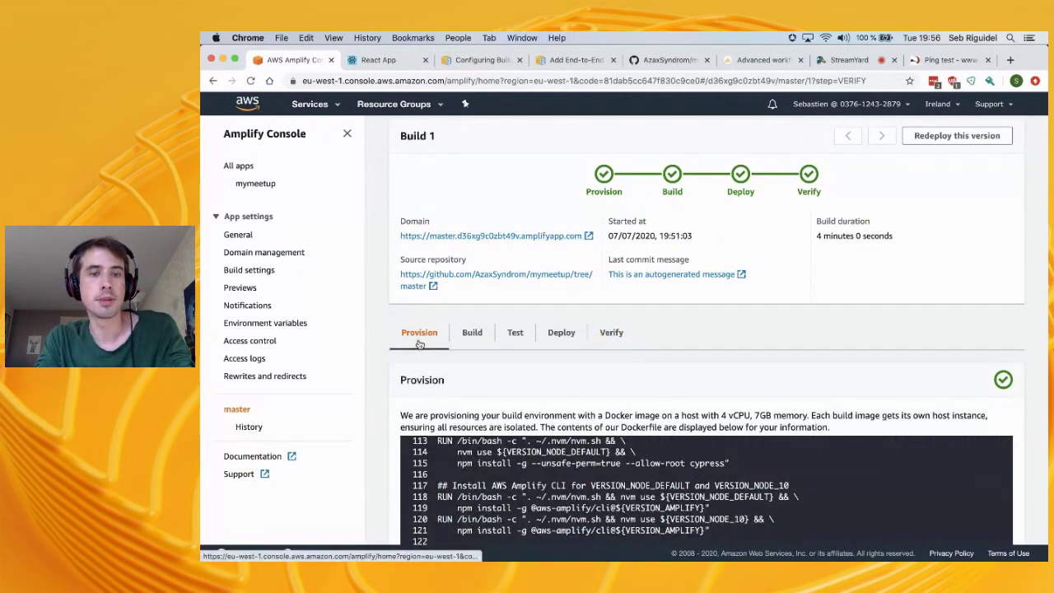
Open mymeetup's General app settings and select the region 'west' in the App ARN
left_click(238, 236)
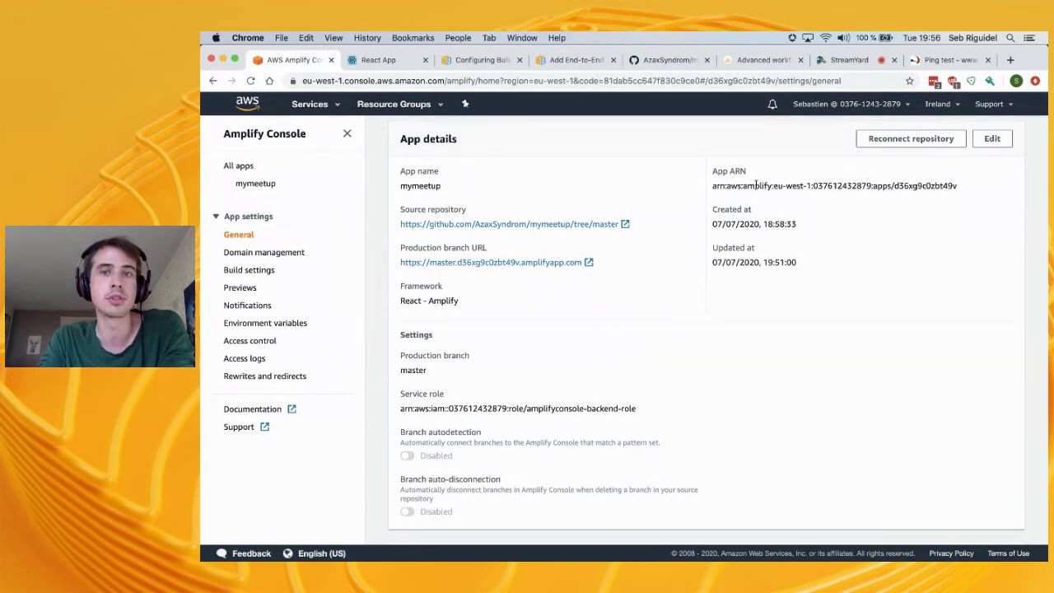
double_click(790, 186)
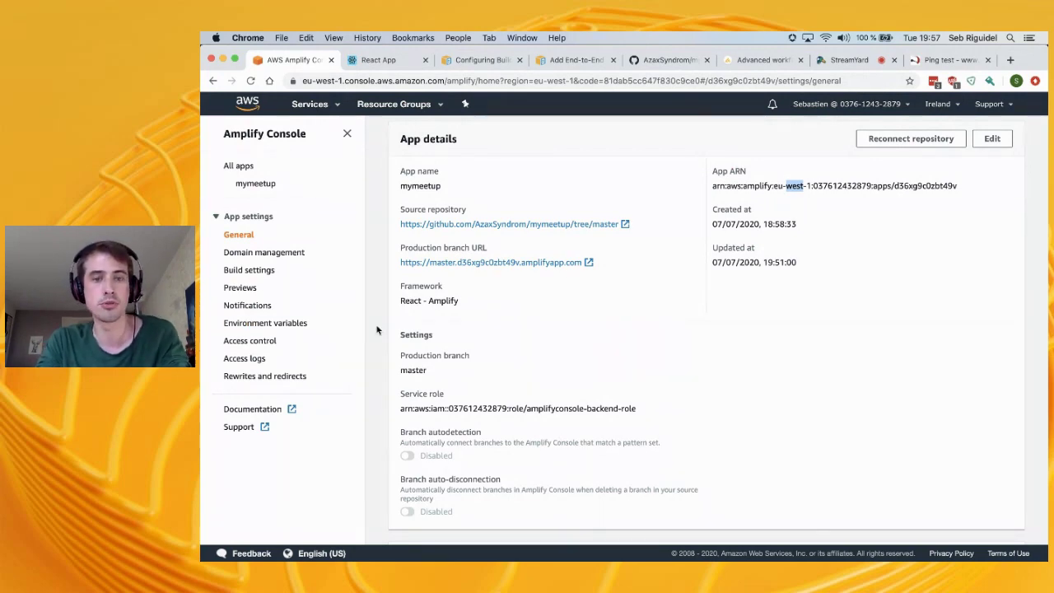
key("super+Tab")
Cancel the mistyped init command and create the develop branch with git checkout -b develop
key("ctrl+c")
type("git checkout -b")
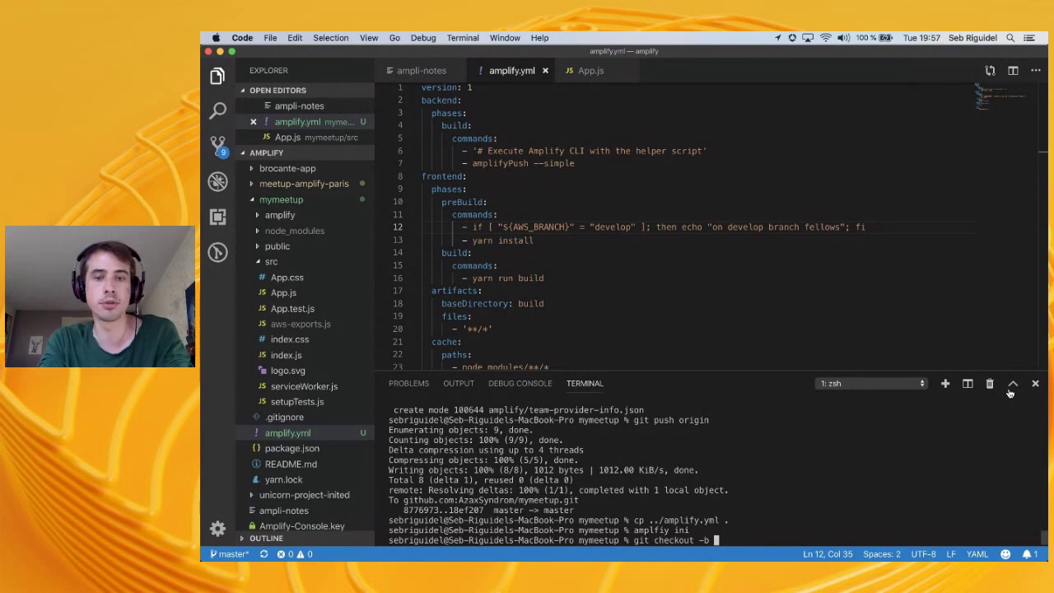
type("develop")
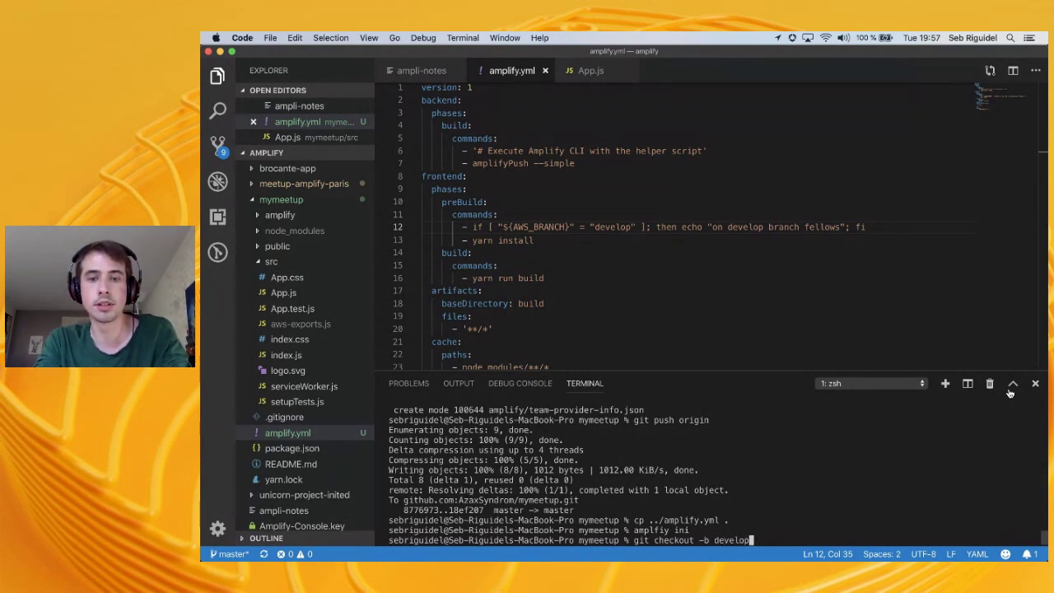
key("Return")
Run amplify env add, decline existing, name it int, and use the amplify AWS profile
type("amplifyu")
key("BackSpace")
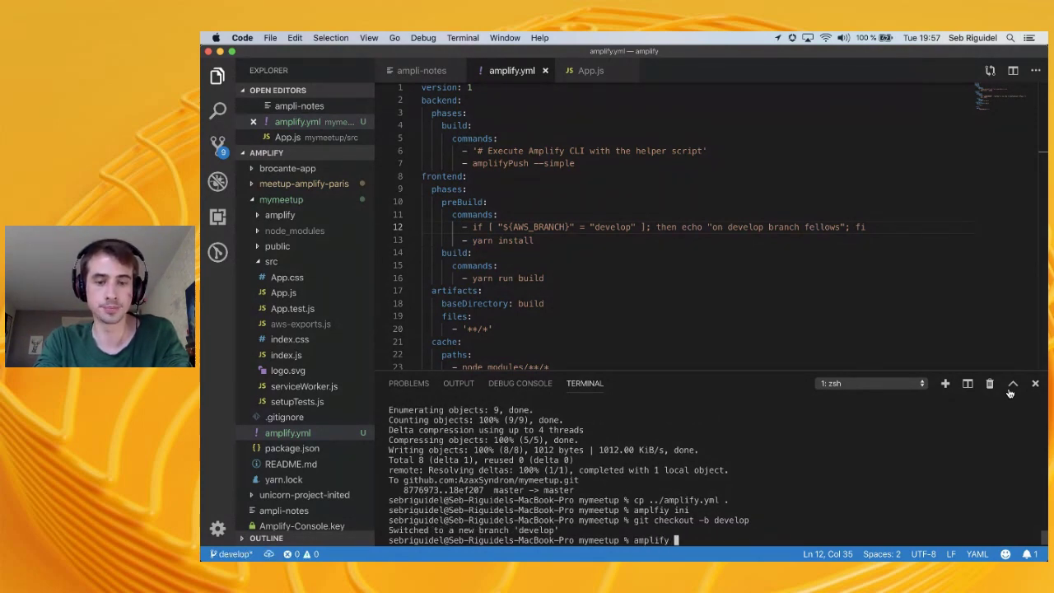
type("env add")
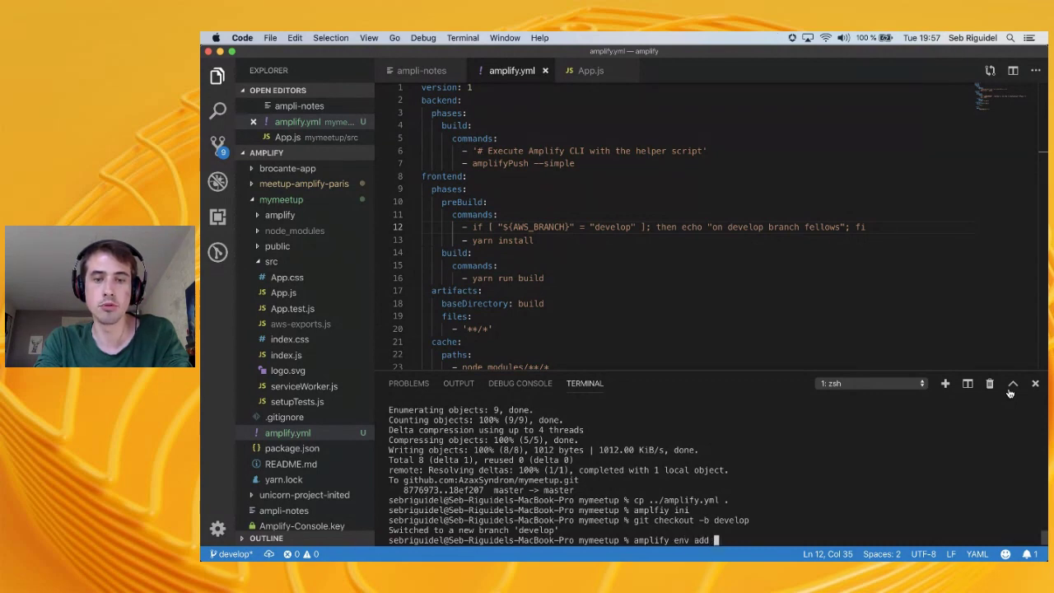
key("Return")
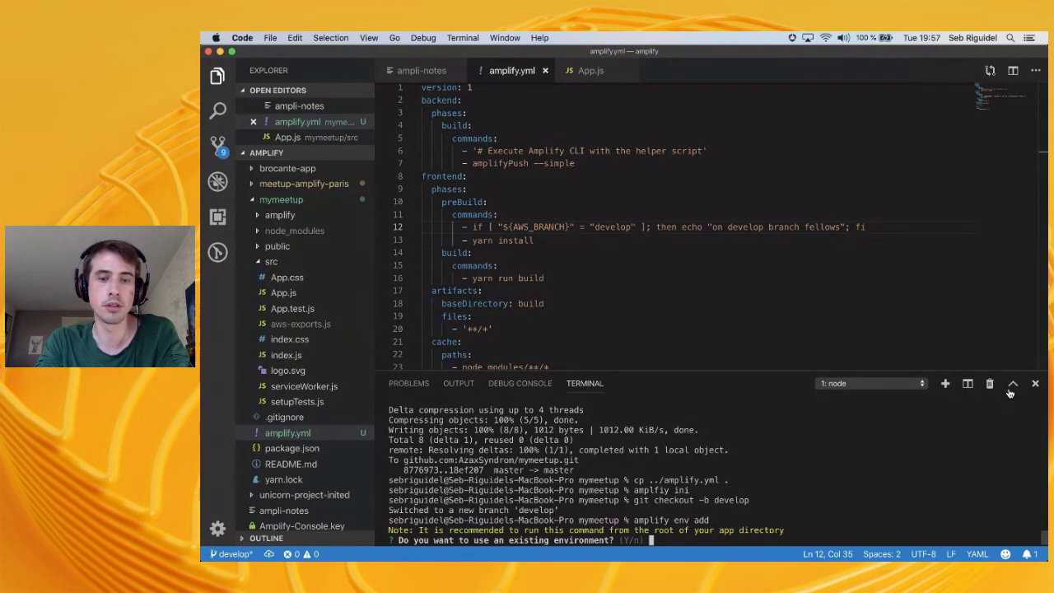
type("n")
key("Return")
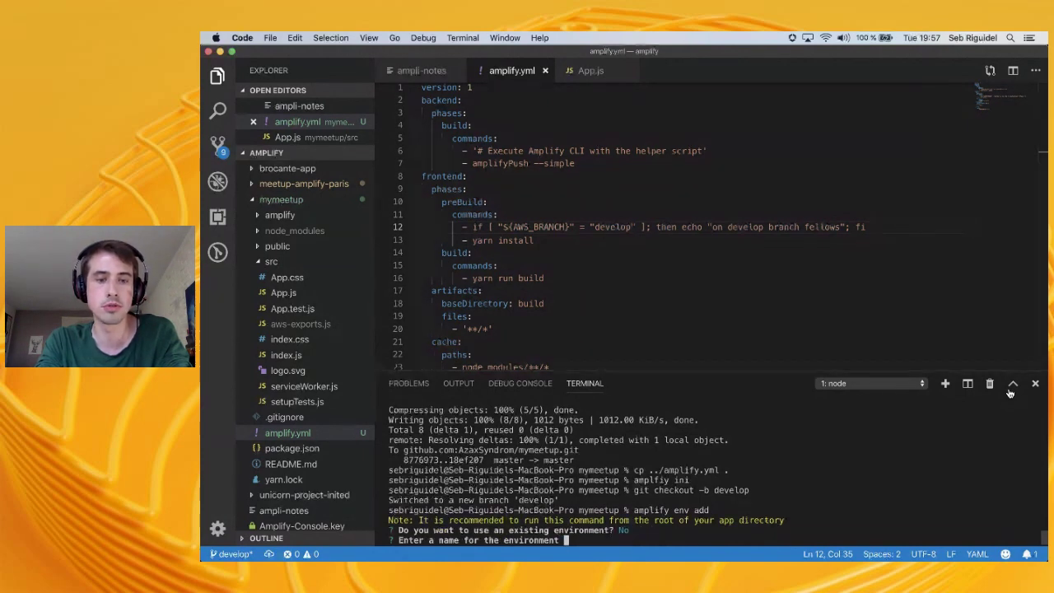
type("int")
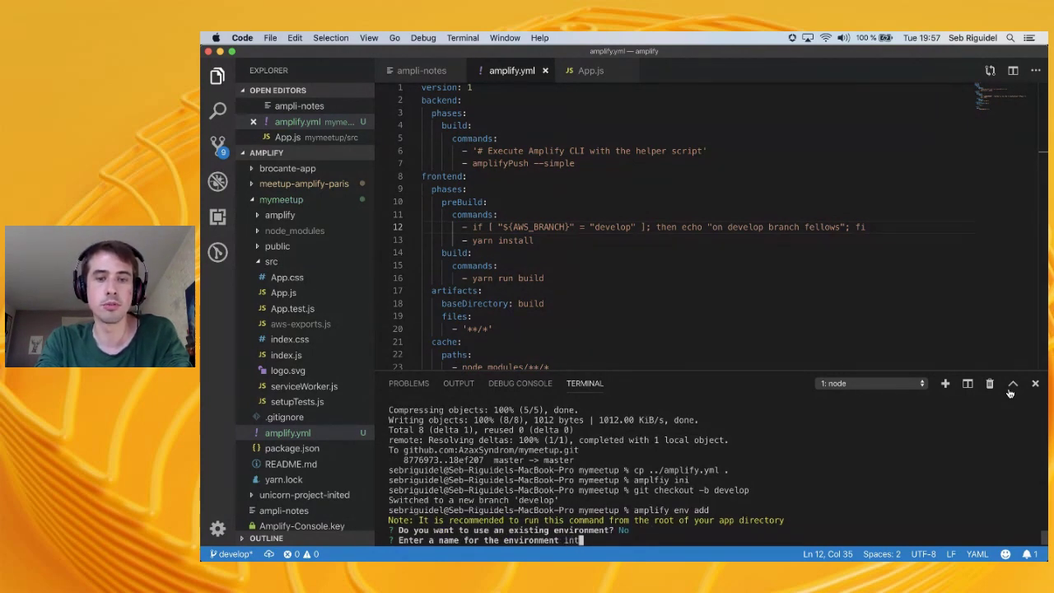
key("Return")
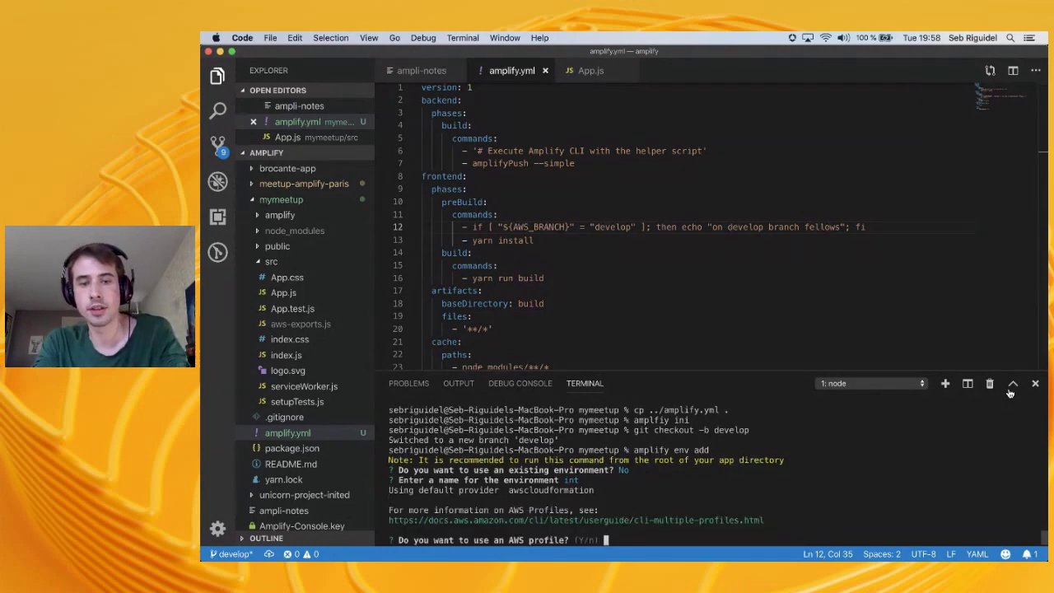
type("y")
key("Return")
key("Down")
key("Return")
Open the mymeetup app page and view its backend environments list
key("super+Tab")
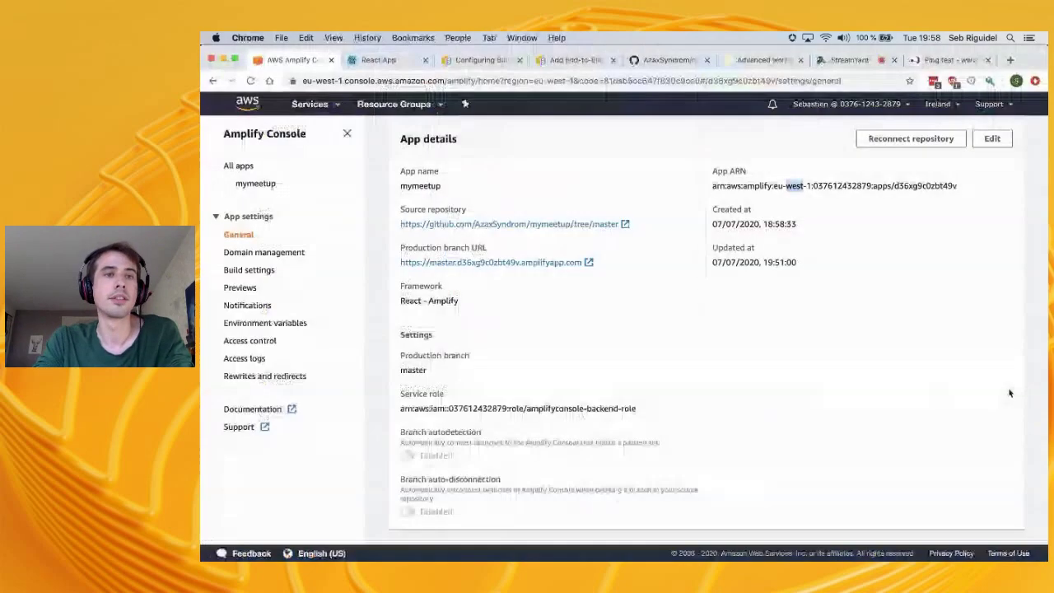
left_click(257, 182)
left_click(570, 267)
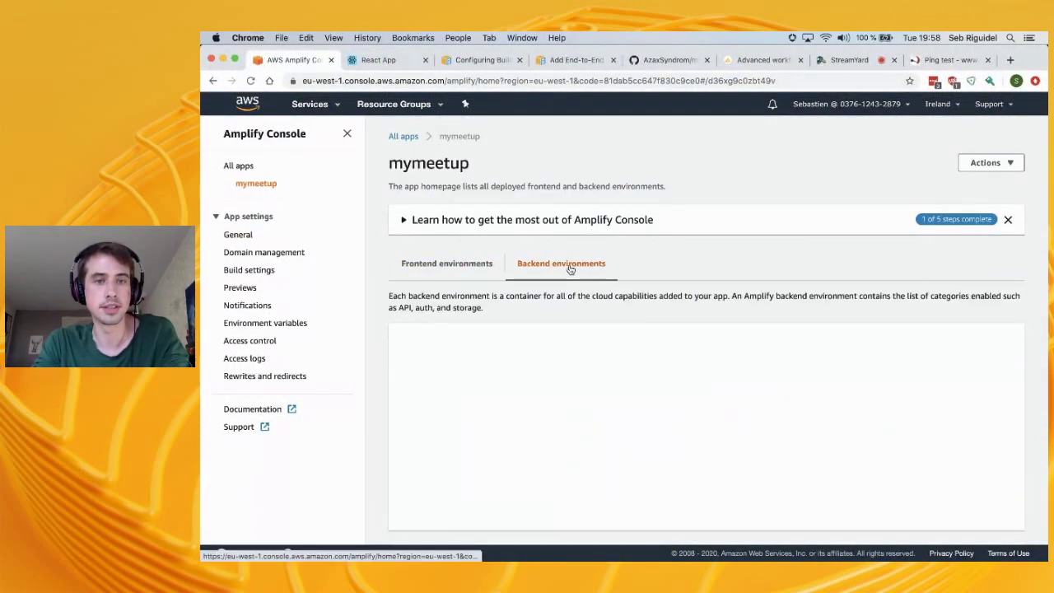
scroll(544, 290, "down", 5)
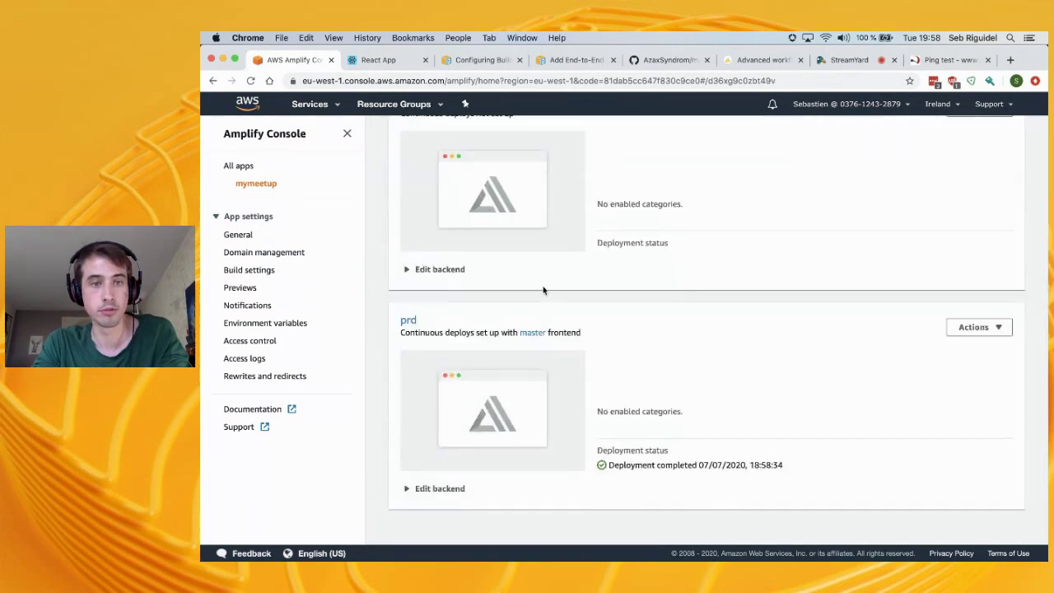
scroll(544, 290, "up", 5)
key("super+Tab")
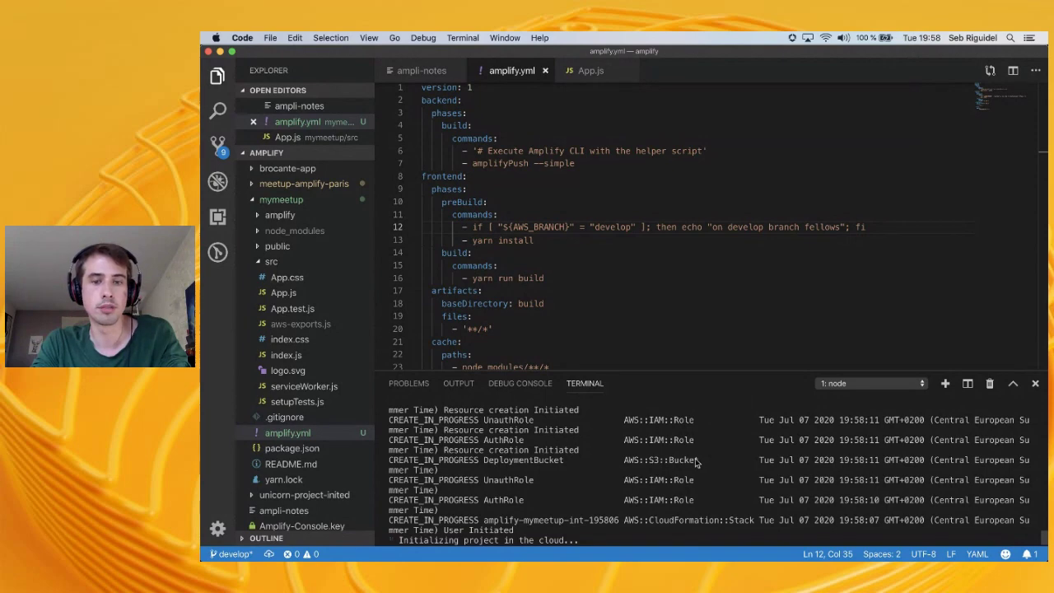
key("super+Tab")
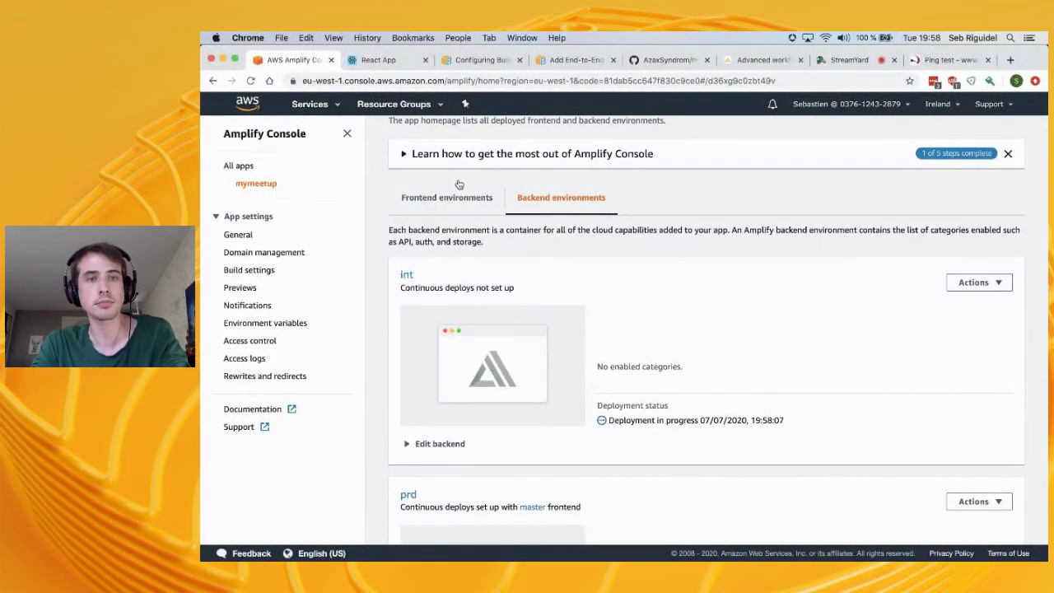
Check the backend environments for the new int environment, then return to Frontend environments
left_click(462, 199)
left_click(561, 275)
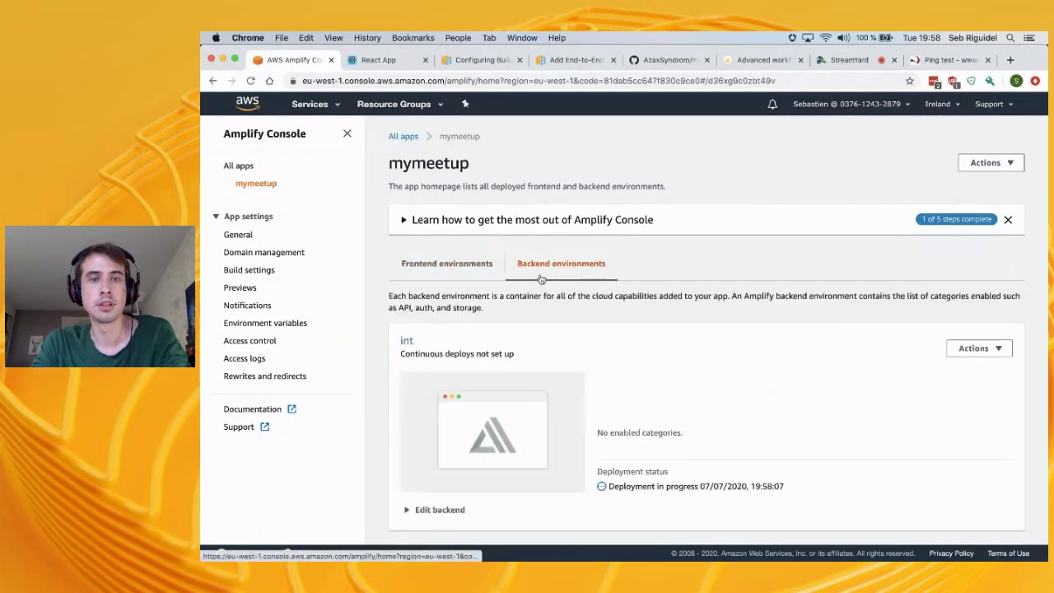
scroll(567, 388, "down", 2)
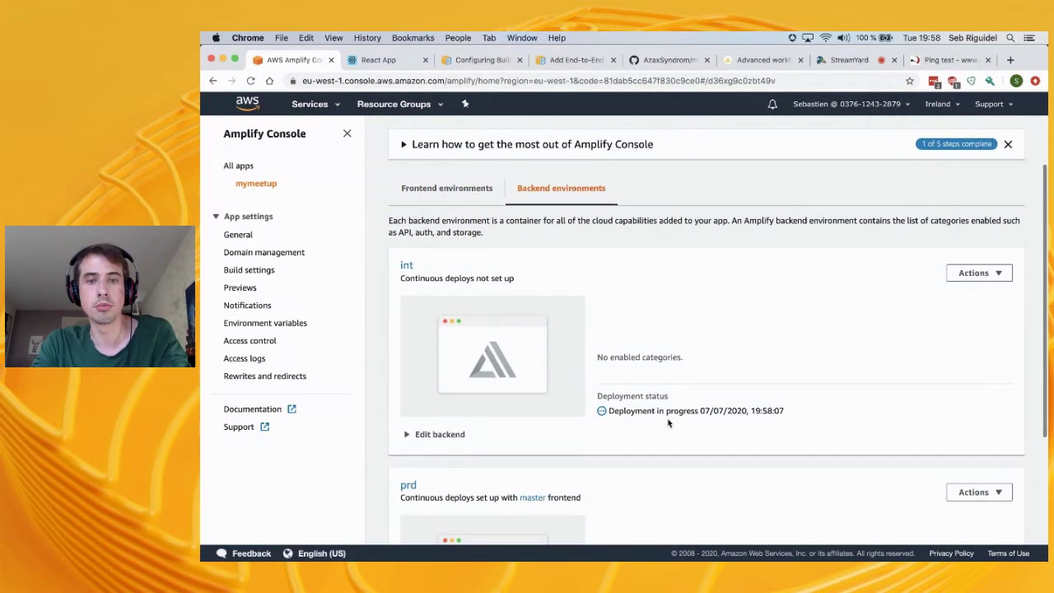
scroll(626, 412, "down", 2)
key("super+Tab")
key("super+Tab")
scroll(494, 214, "up", 2)
left_click(441, 198)
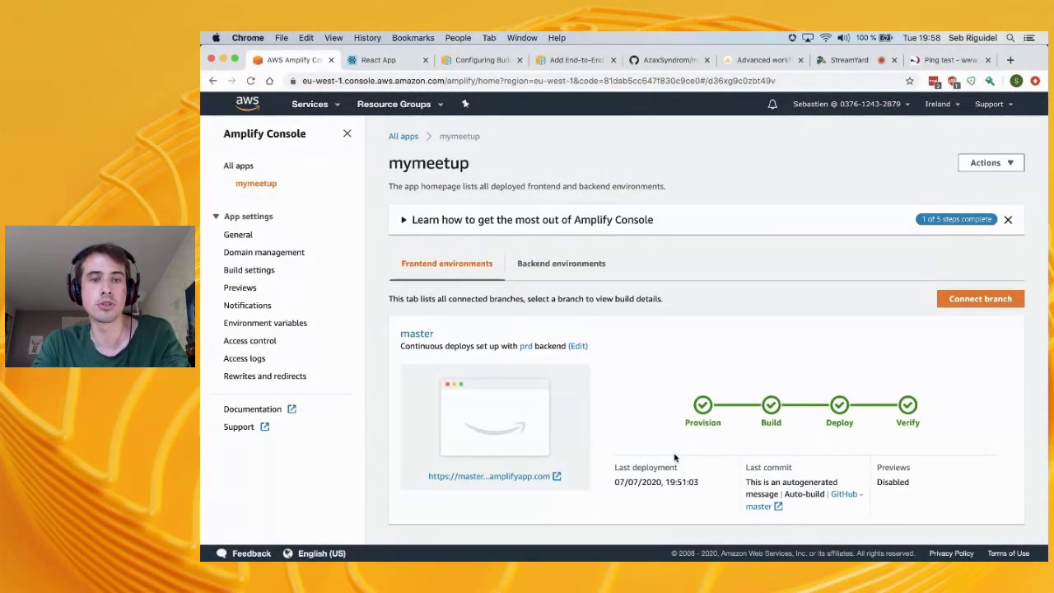
Try Connect branch twice, finding no unconnected branches in the Branch dropdown, then go to VS Code
scroll(577, 346, "down", 1)
scroll(675, 455, "up", 1)
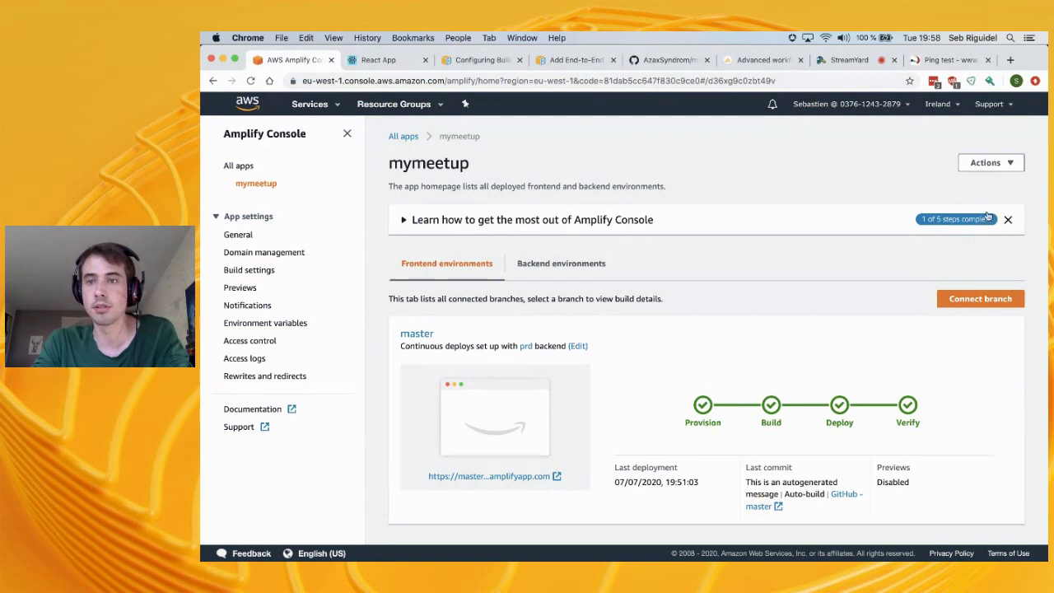
left_click(974, 299)
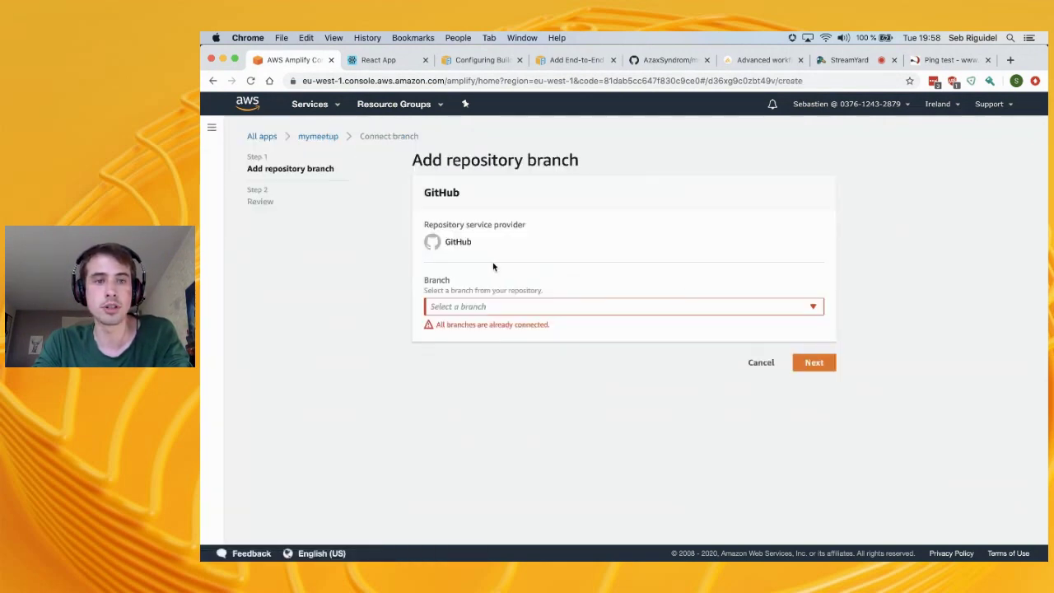
left_click(506, 308)
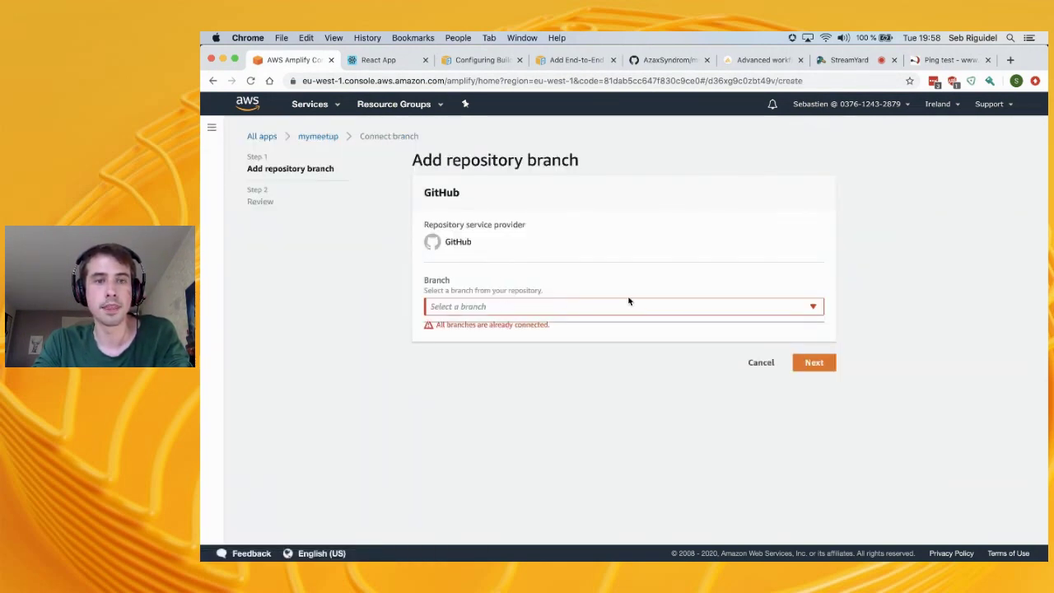
left_click(318, 137)
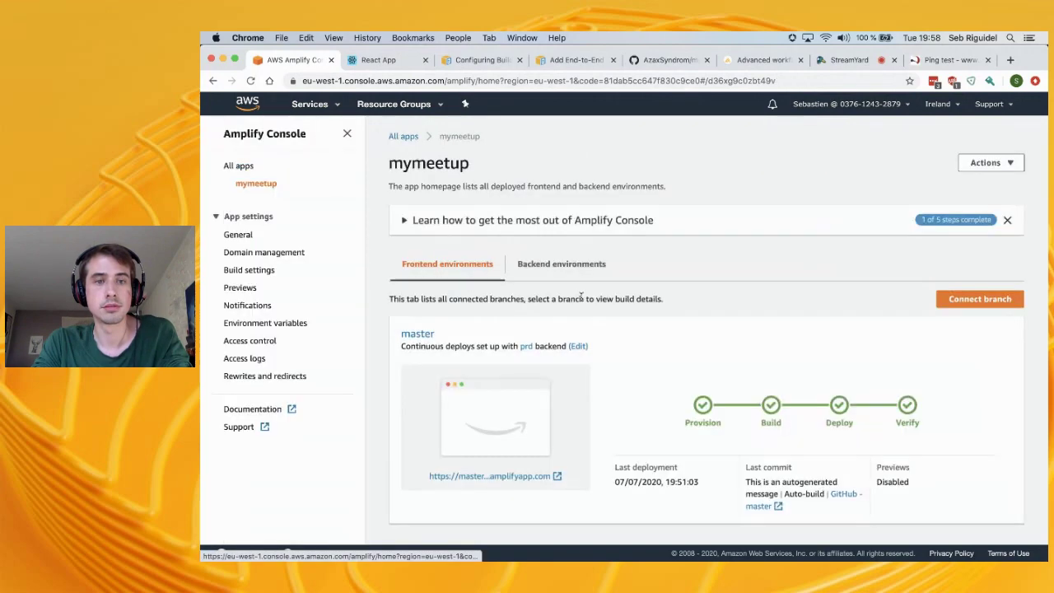
key("super+Tab")
key("super+Tab")
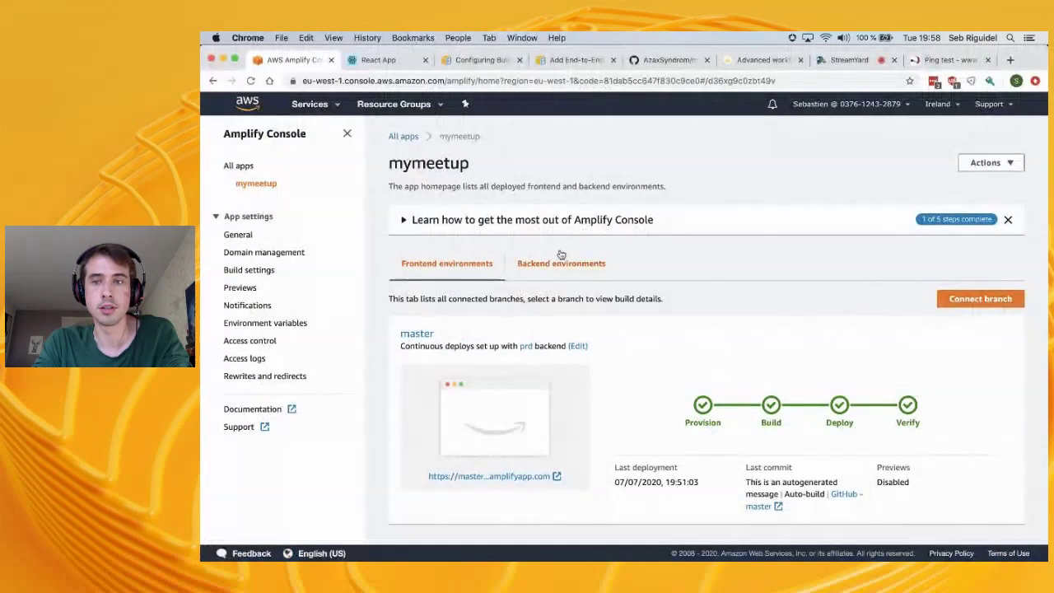
left_click(962, 299)
left_click(514, 308)
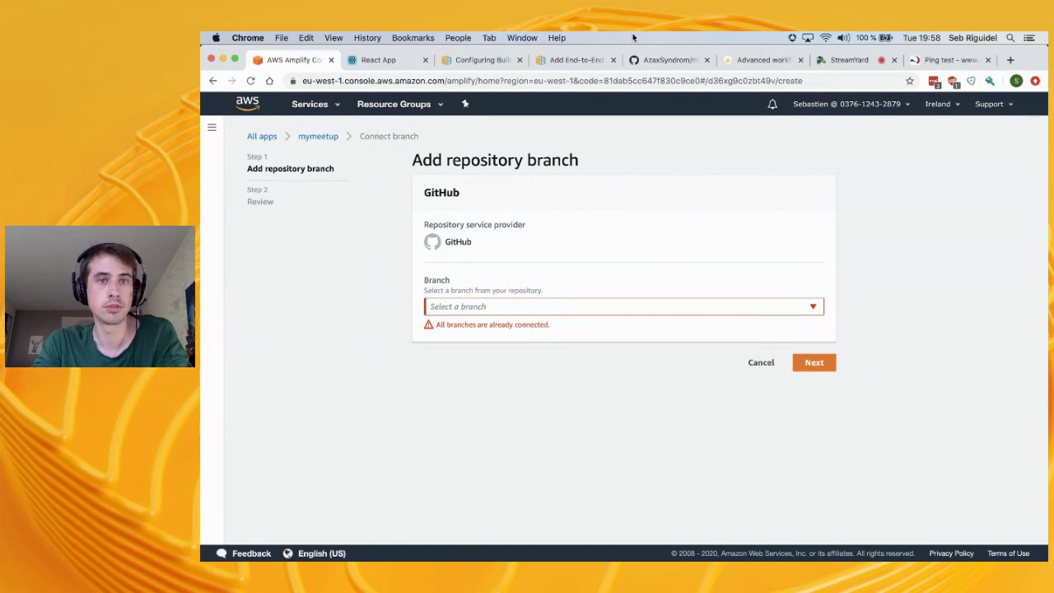
key("super+Tab")
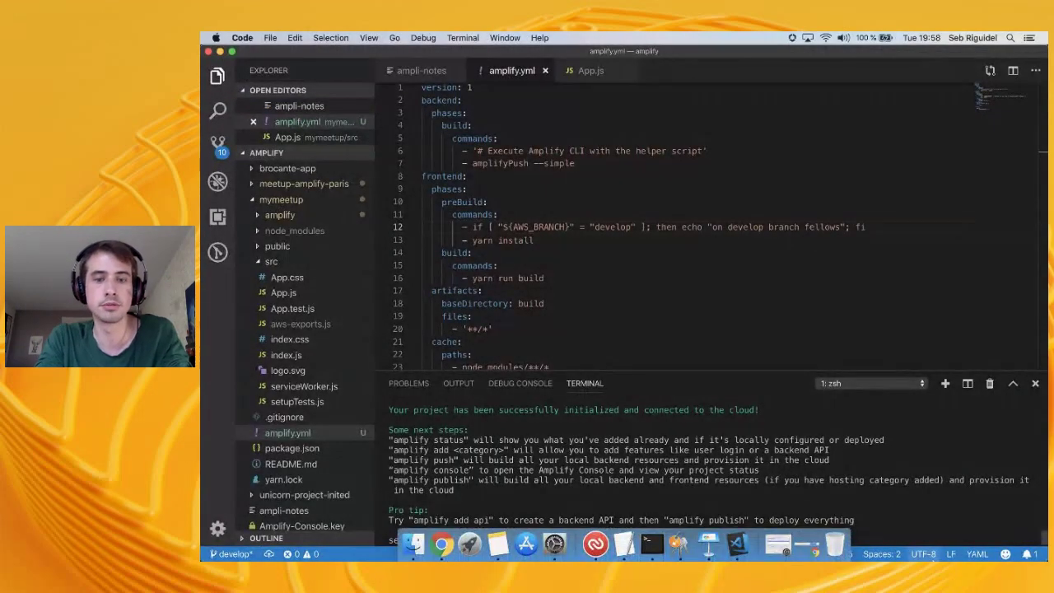
Check git status, then stage and commit all changes as "init new backend"
left_click(896, 483)
type("git status")
key("Return")
type("git add .")
key("Return")
type("g")
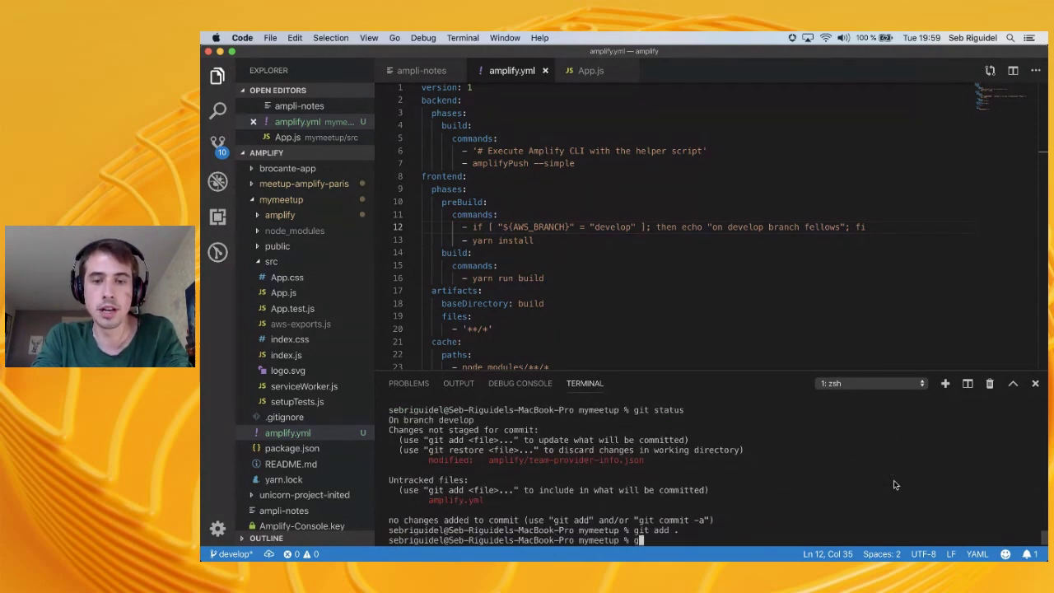
type("it commit -m \"init new backen")
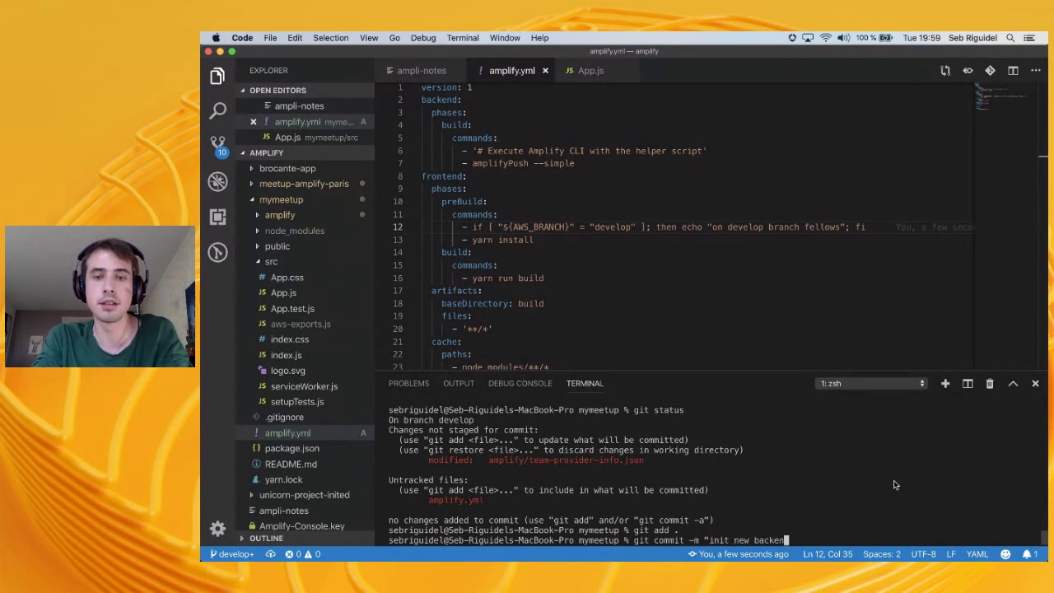
type("d\"")
key("Return")
Push develop to origin with upstream tracking and return to the mymeetup app overview
type("git push origin --set-upstream")
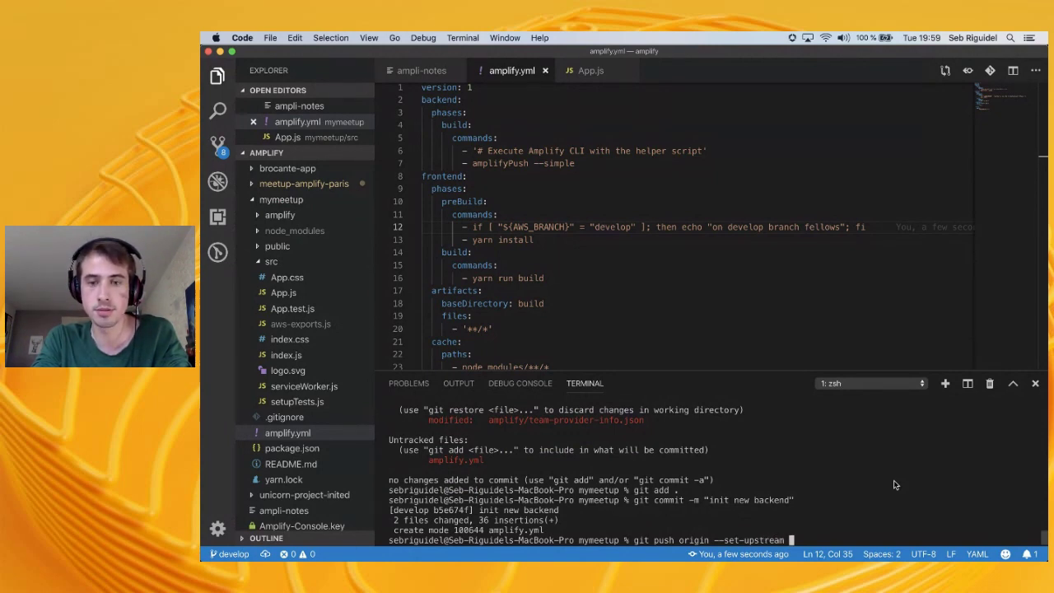
type("develop")
key("Return")
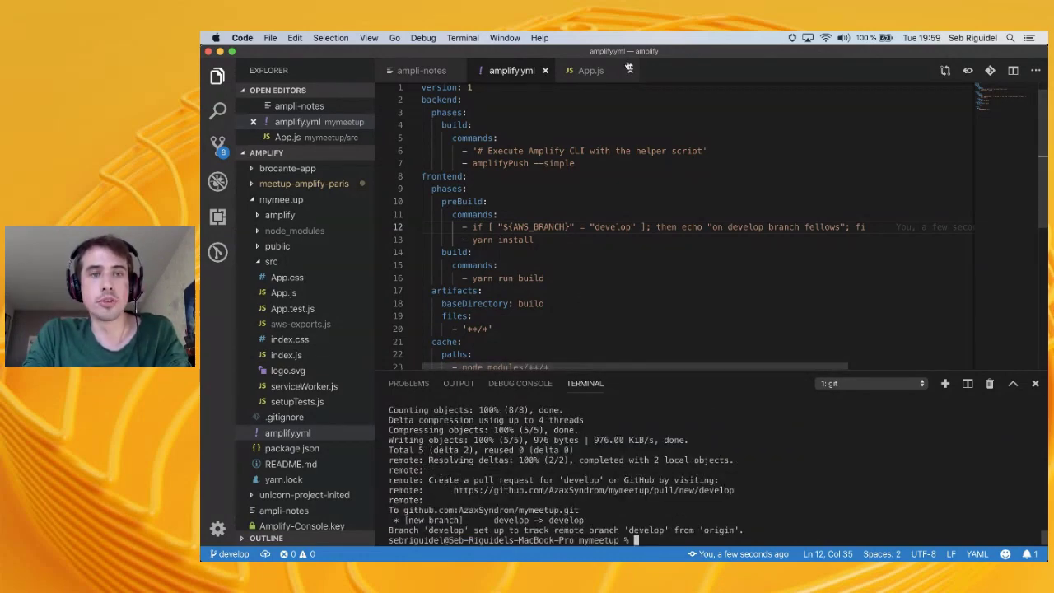
key("super+Tab")
left_click(318, 136)
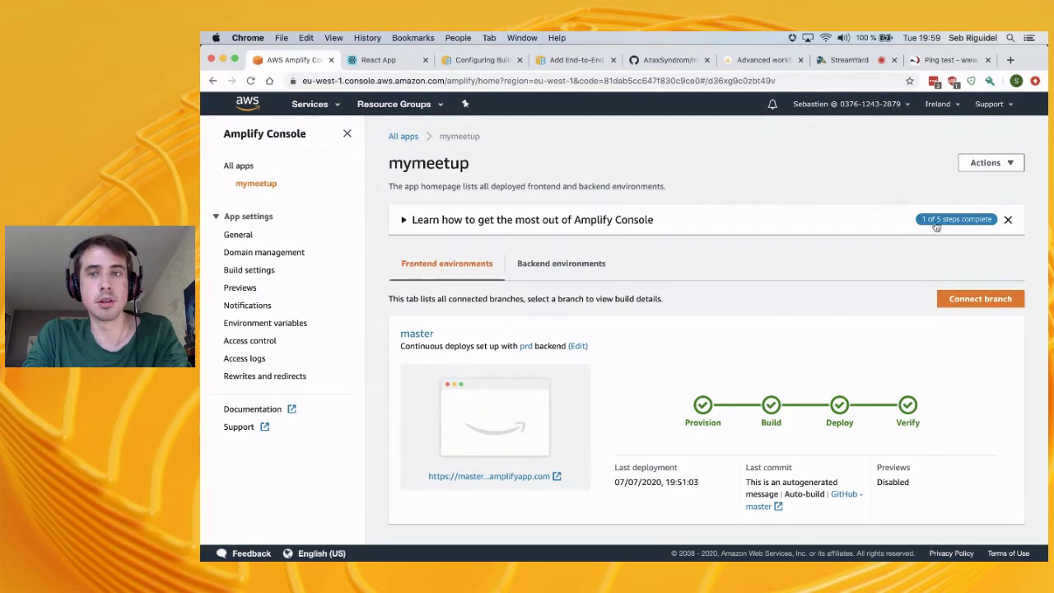
Check the repository's branches on GitHub, then reopen Connect branch from mymeetup so develop is offered
left_click(993, 299)
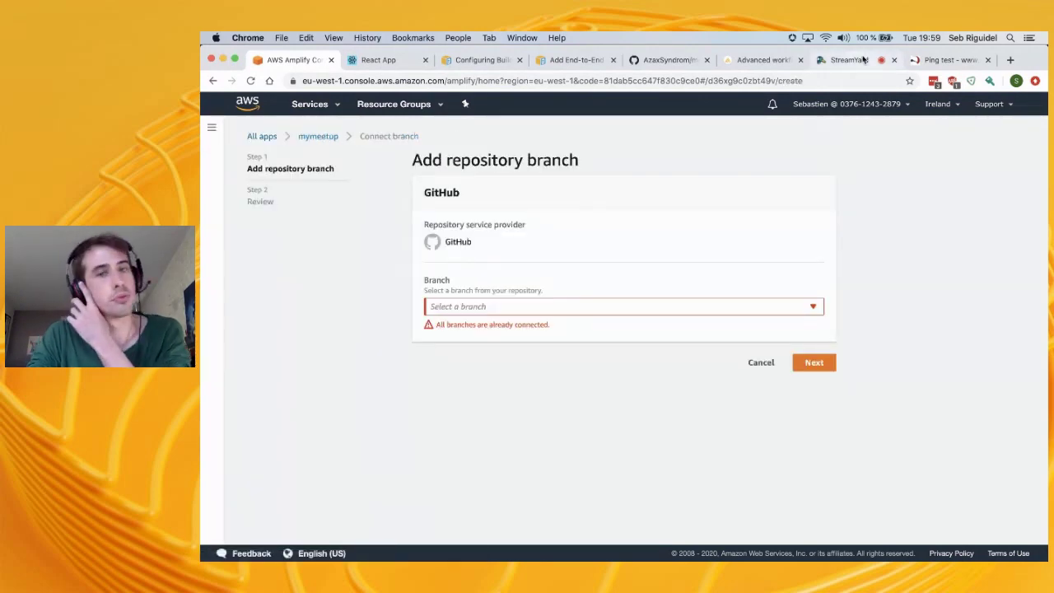
left_click(669, 60)
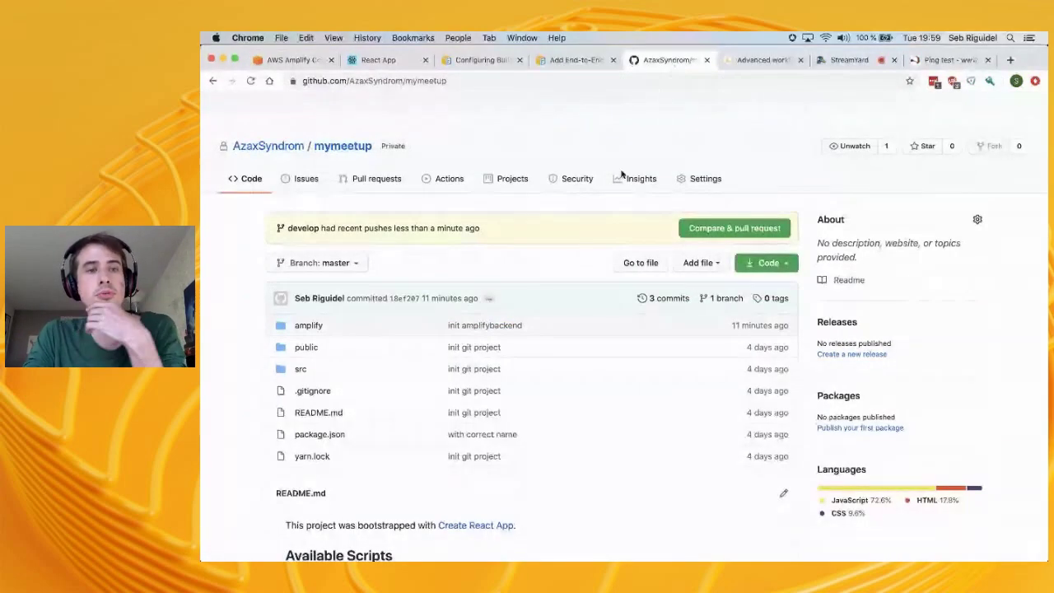
left_click(330, 263)
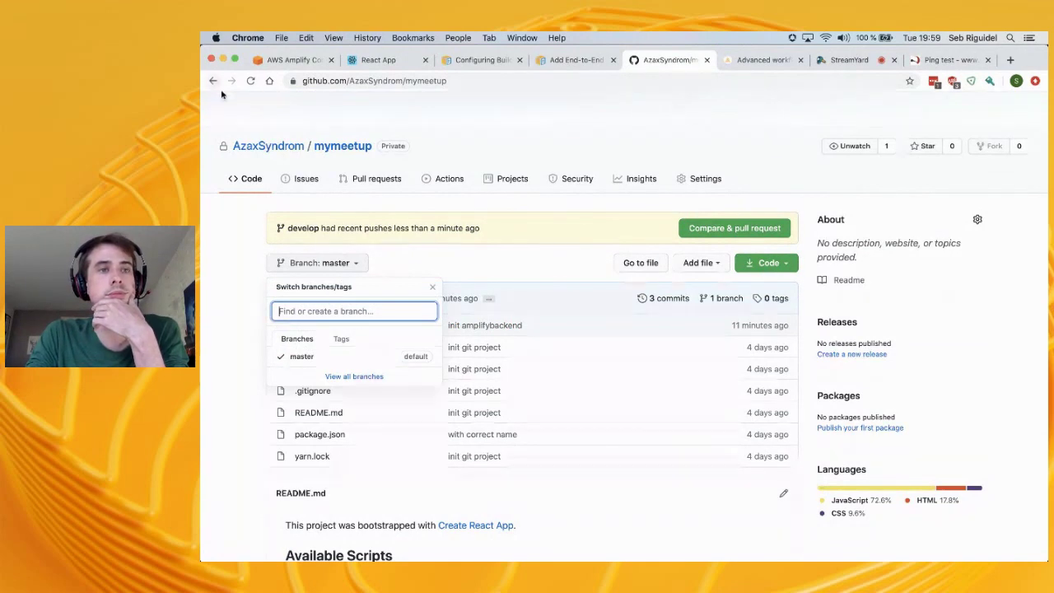
left_click(251, 81)
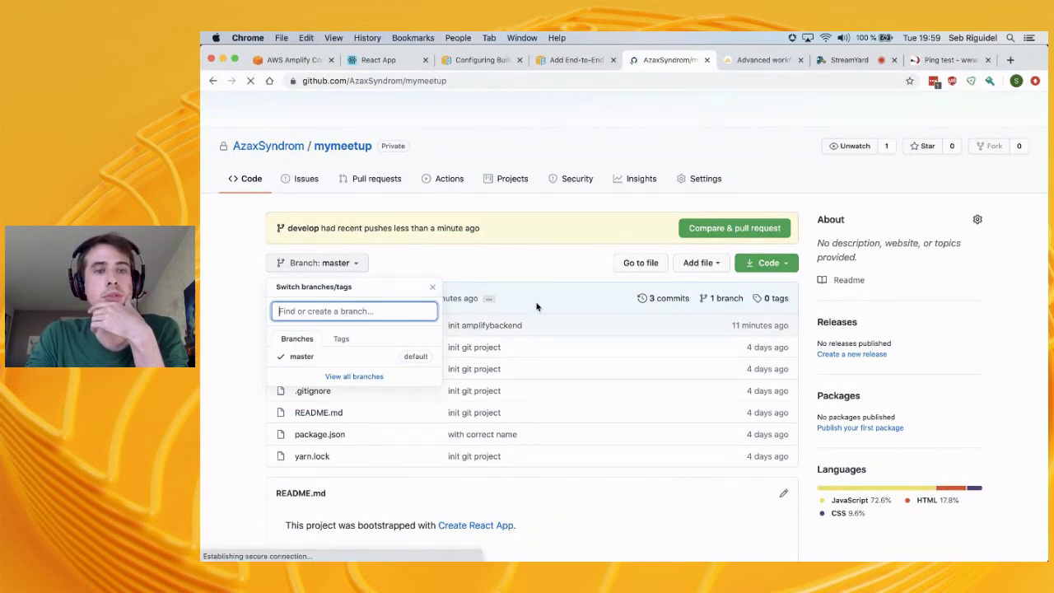
left_click(378, 60)
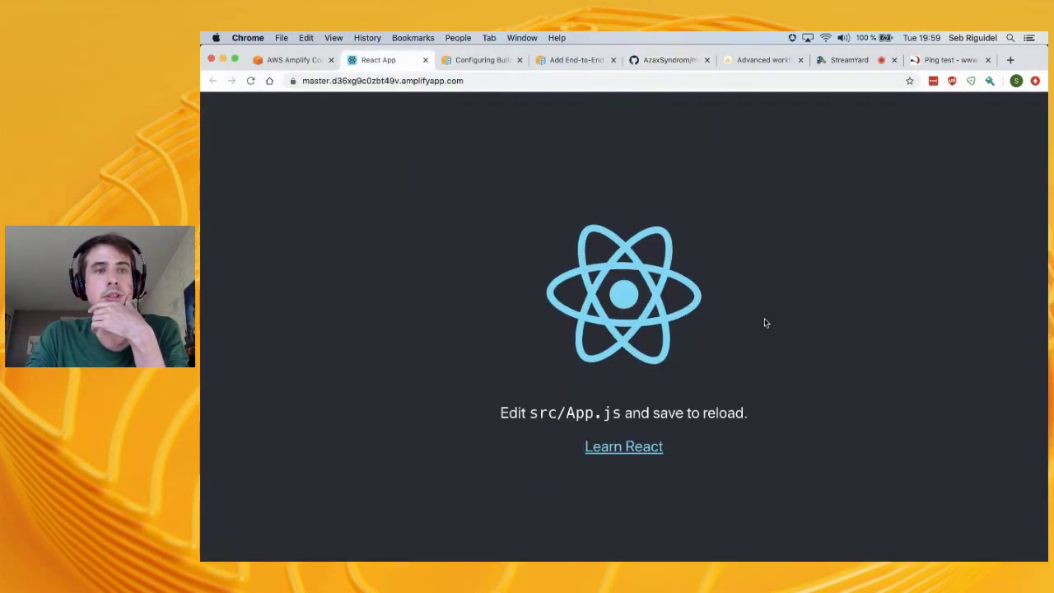
left_click(287, 60)
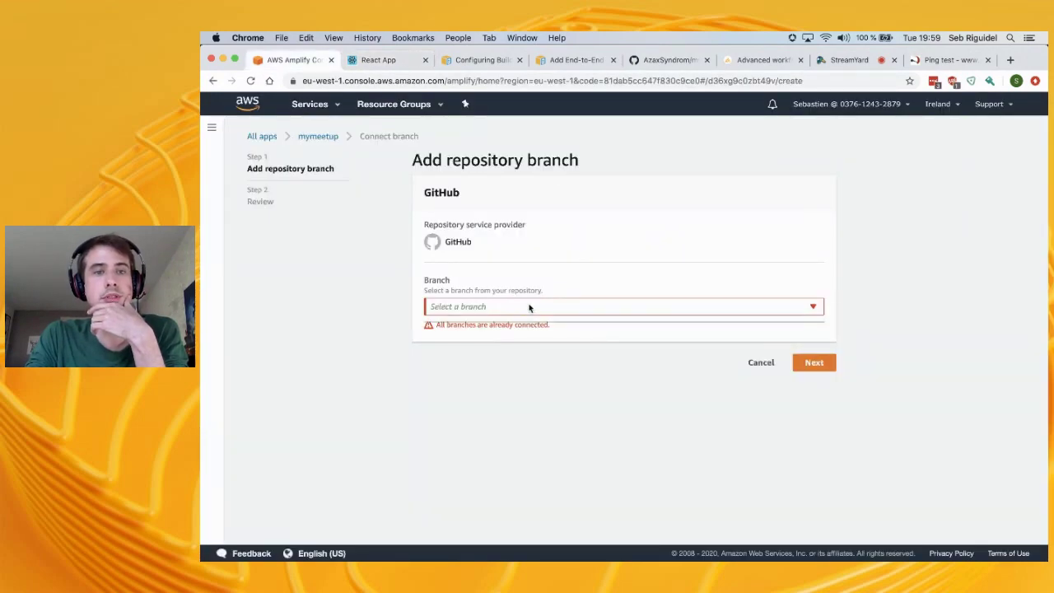
left_click(318, 137)
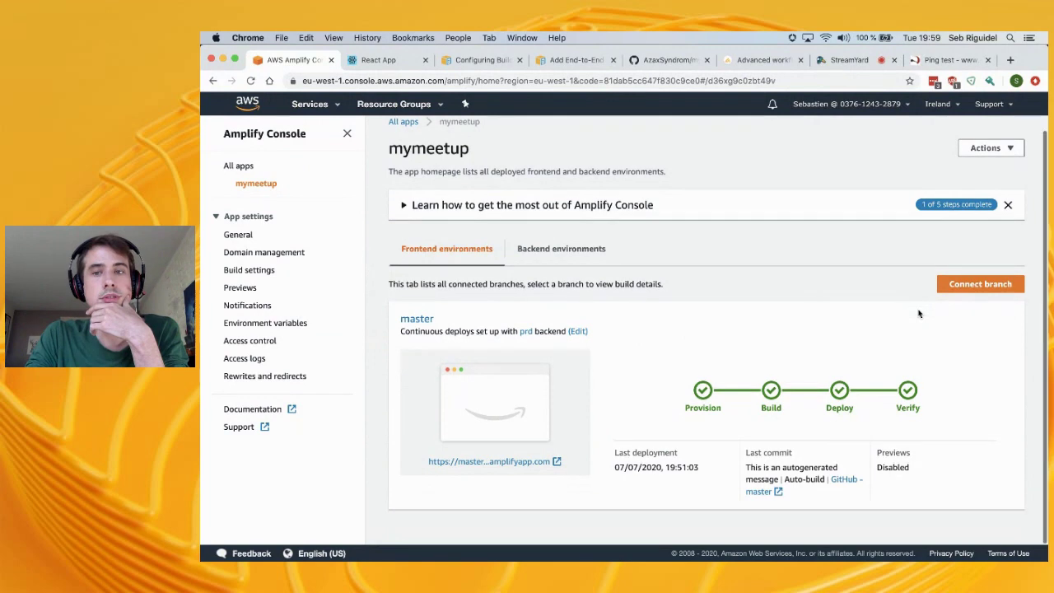
left_click(1003, 285)
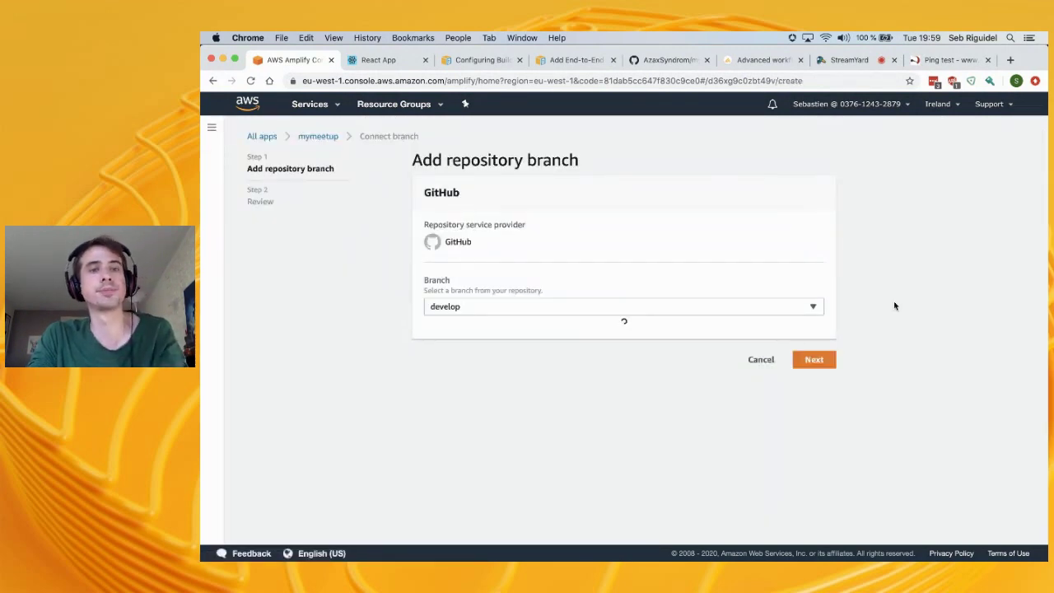
Connect develop using the int backend environment and save and deploy it
left_click(529, 354)
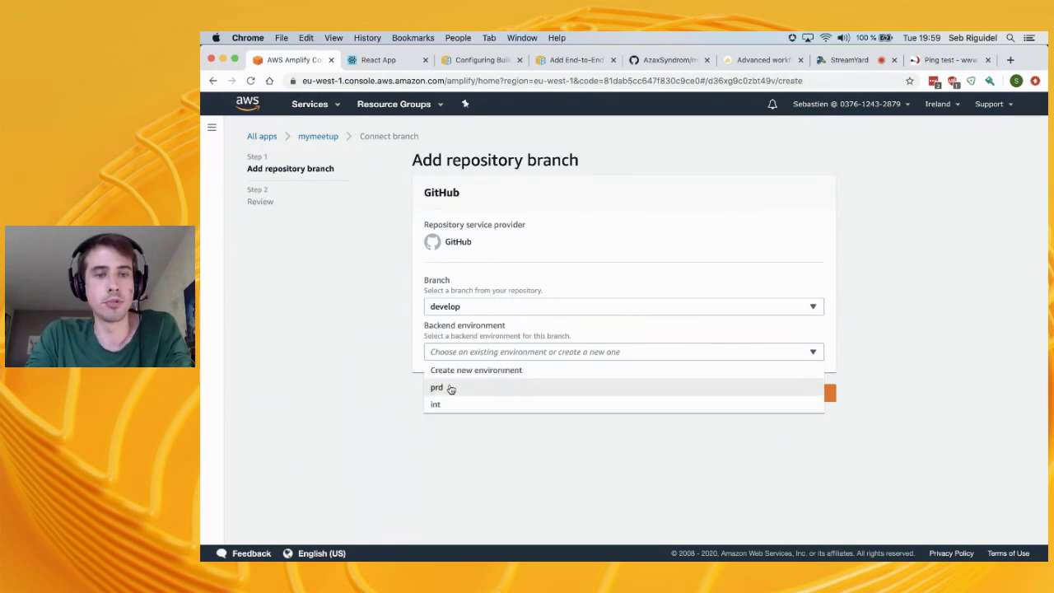
left_click(471, 402)
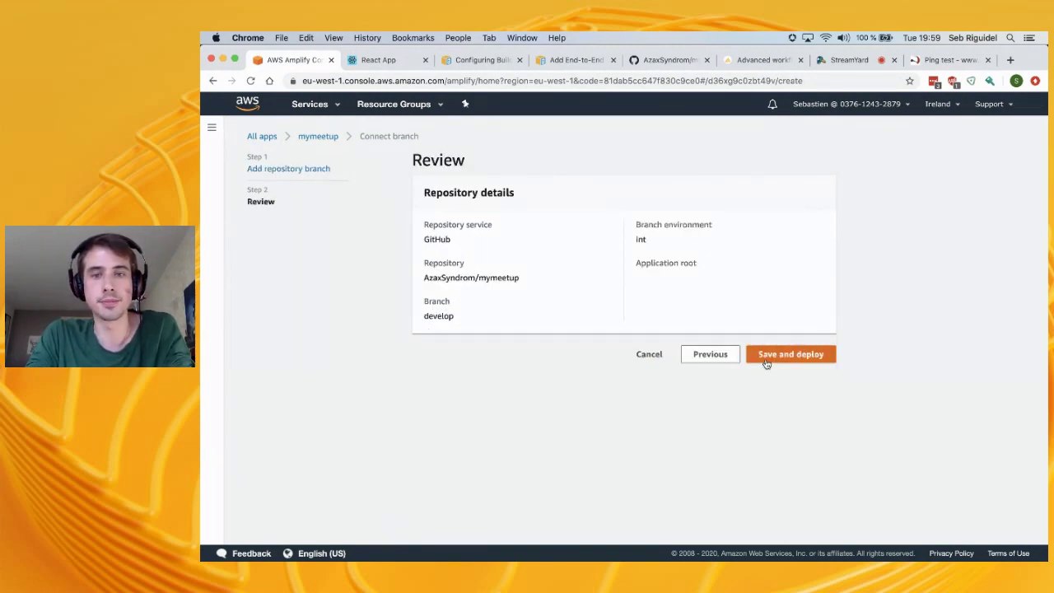
left_click(770, 355)
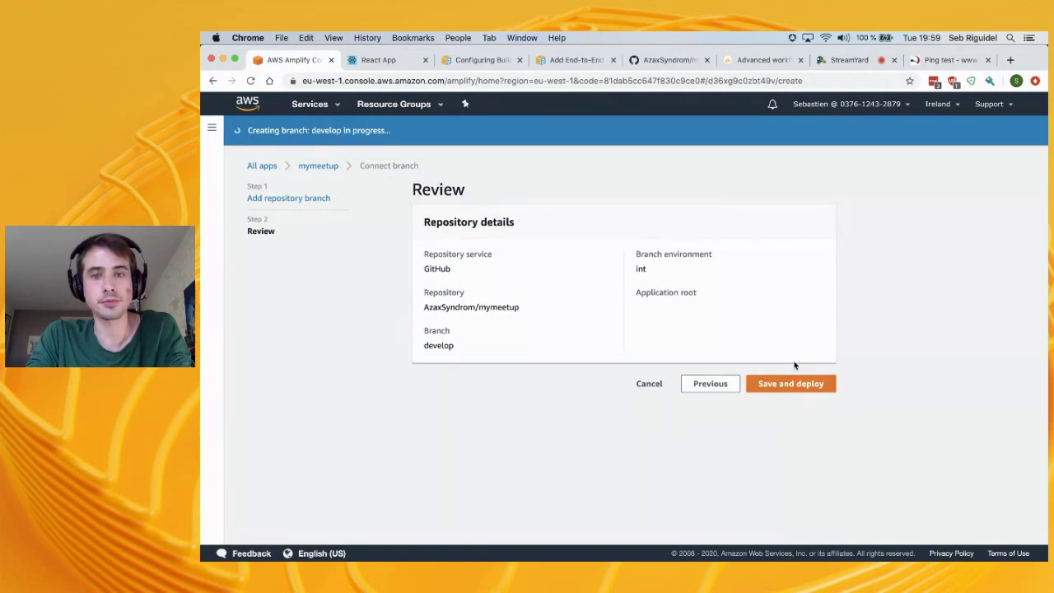
scroll(667, 360, "down", 5)
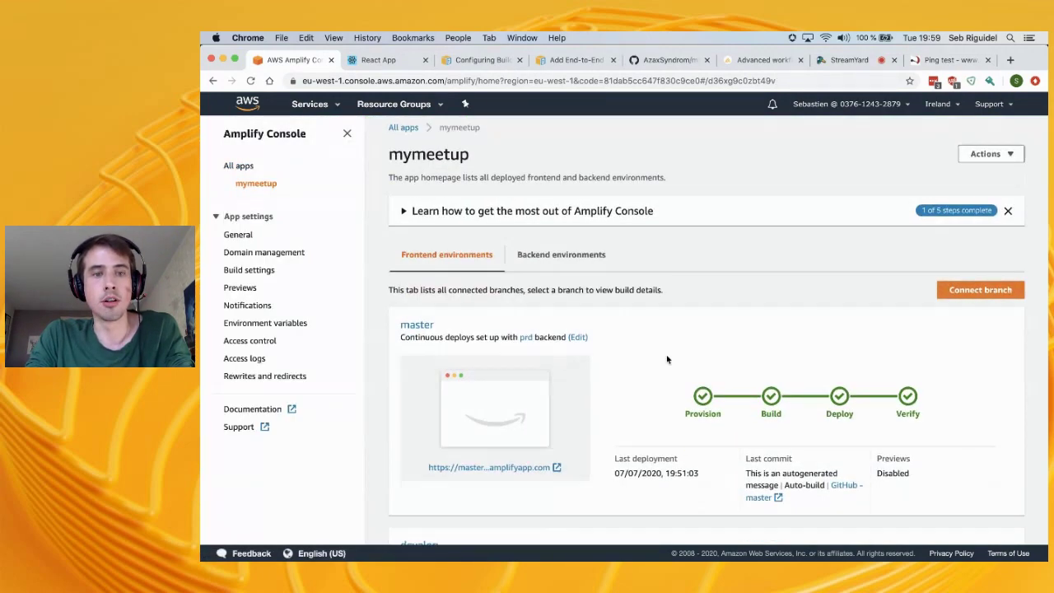
scroll(433, 261, "up", 1)
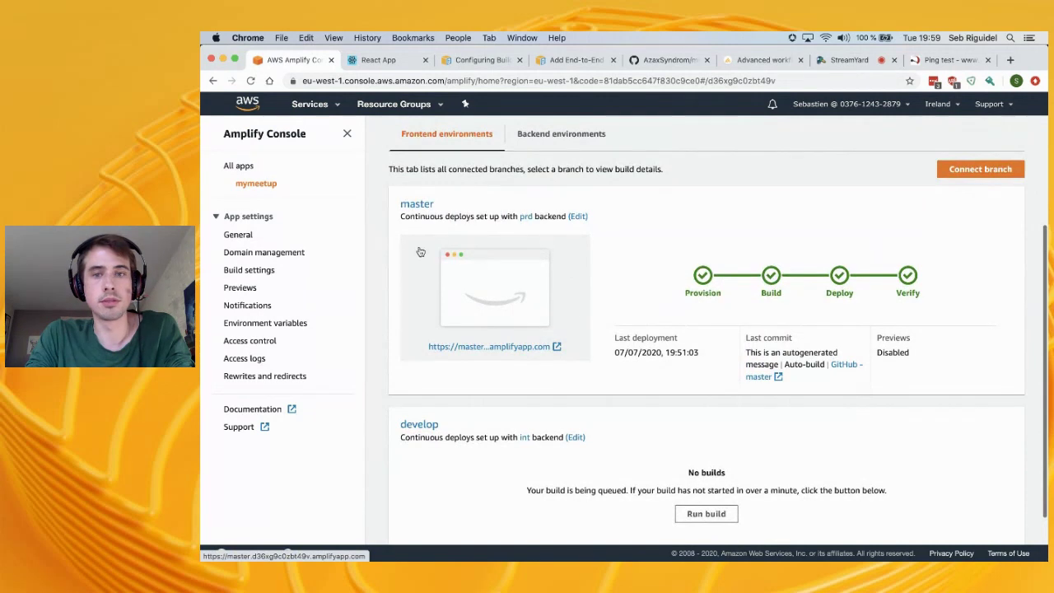
scroll(494, 387, "down", 1)
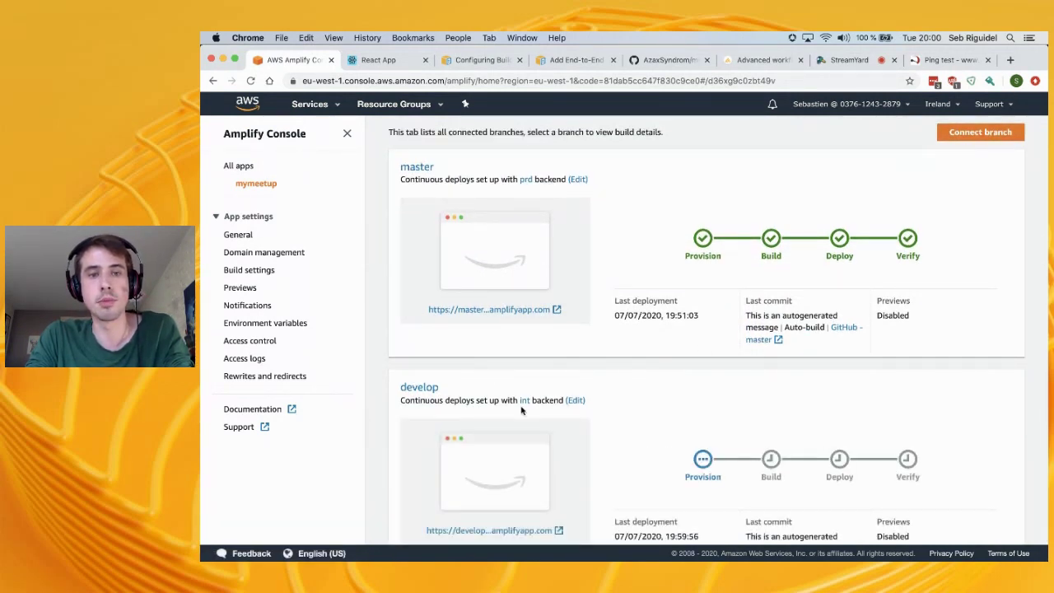
scroll(521, 410, "down", 2)
scroll(684, 294, "up", 1)
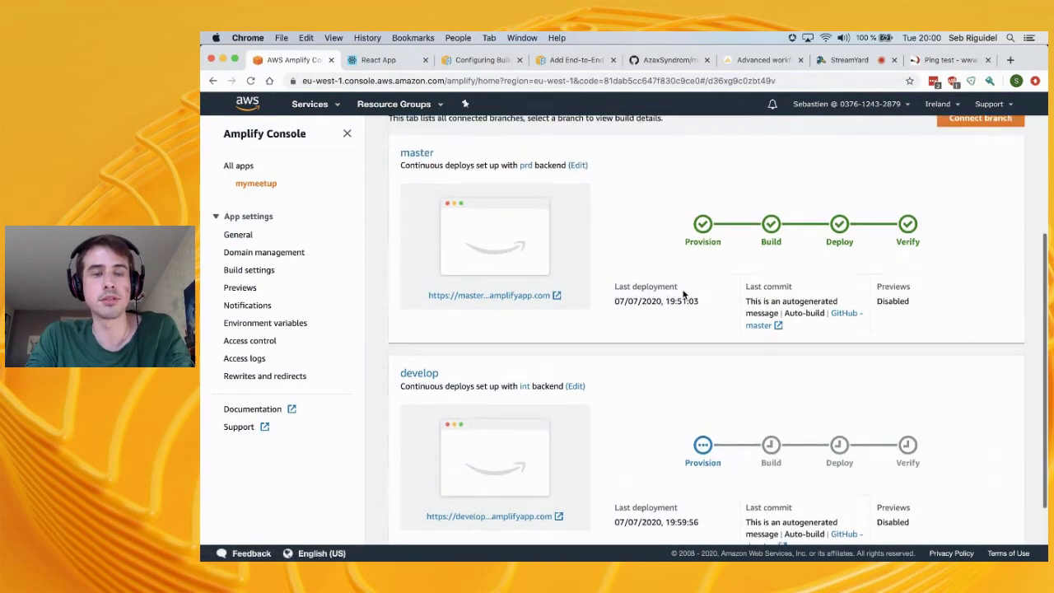
scroll(580, 404, "down", 2)
Create and check out a new feature/auth git branch, then enter amplify env add
key("super+Tab")
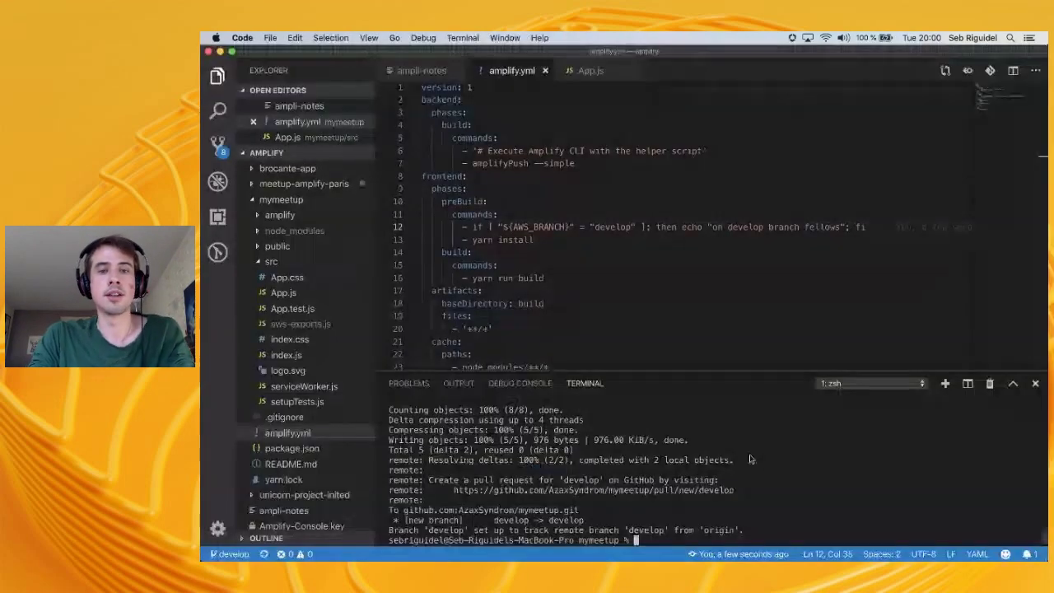
type("git checkout -b feature/auth")
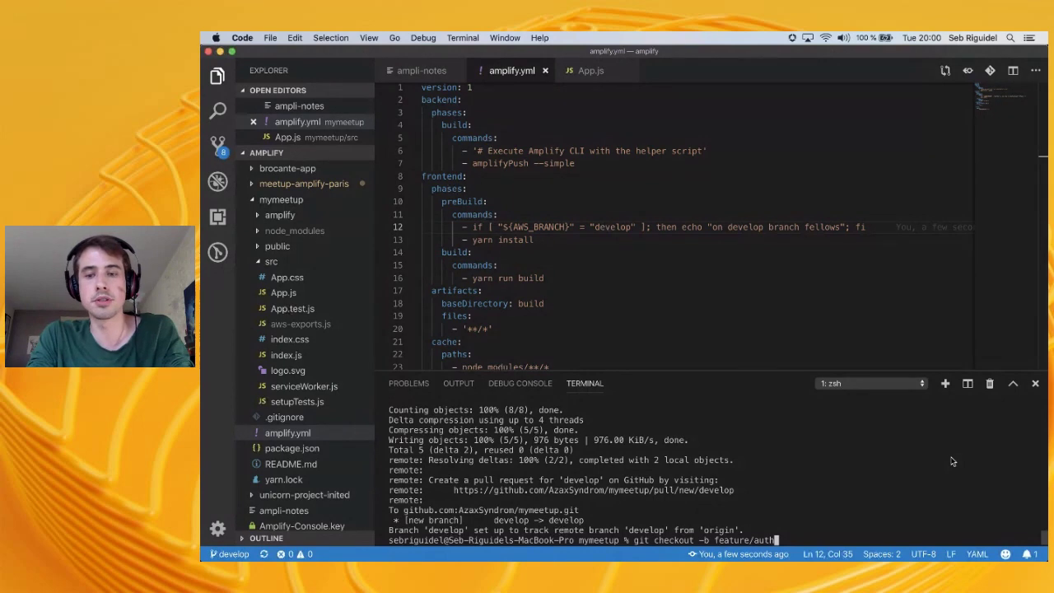
key("Return")
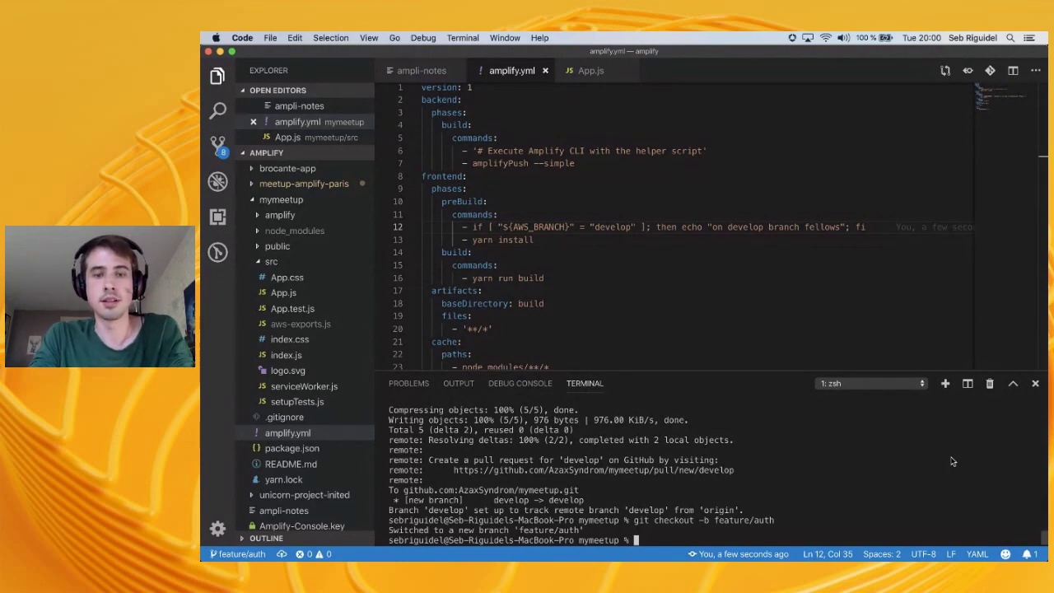
type("amplif")
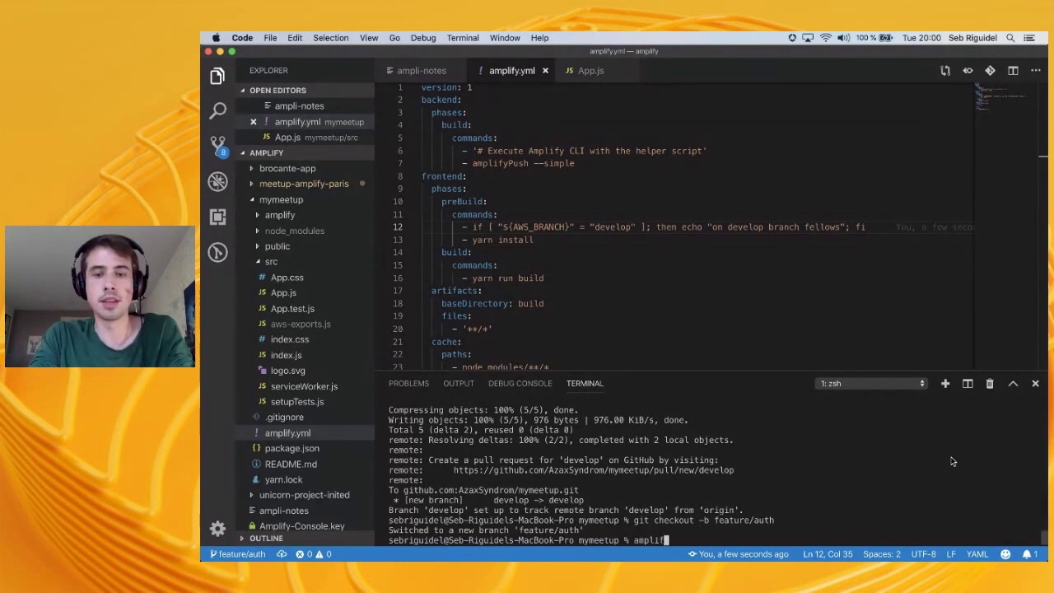
type("y env add")
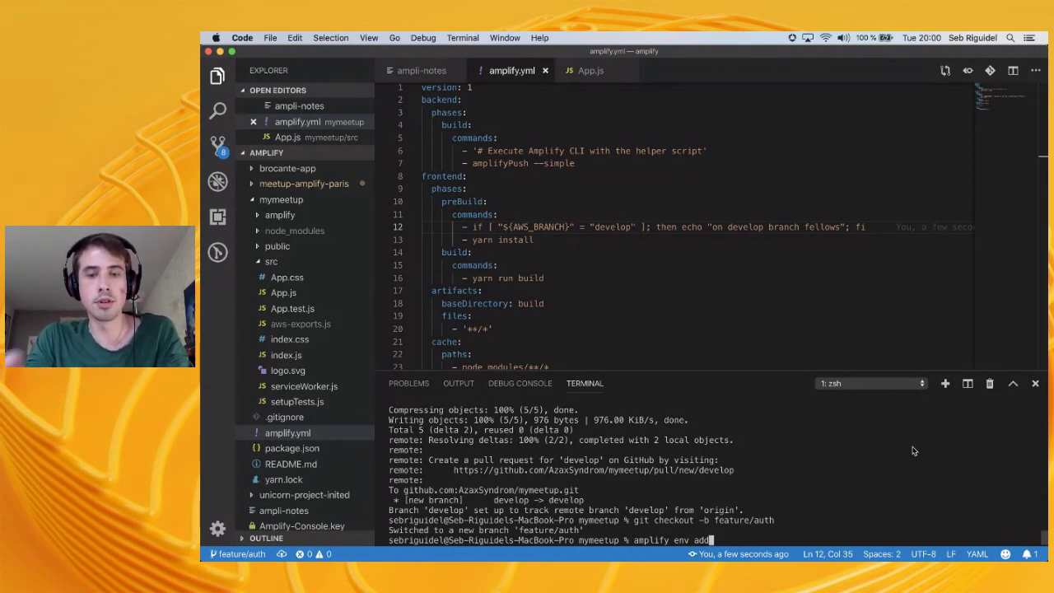
Add a new featurex Amplify environment, not reusing an existing one, with the amplify AWS profile
key("Return")
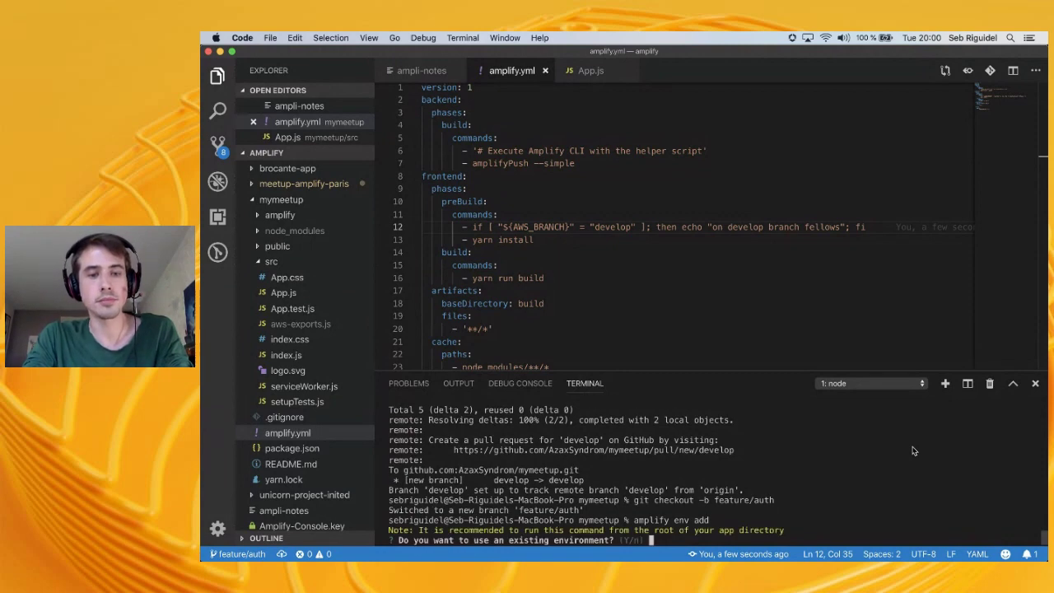
type("n")
key("Return")
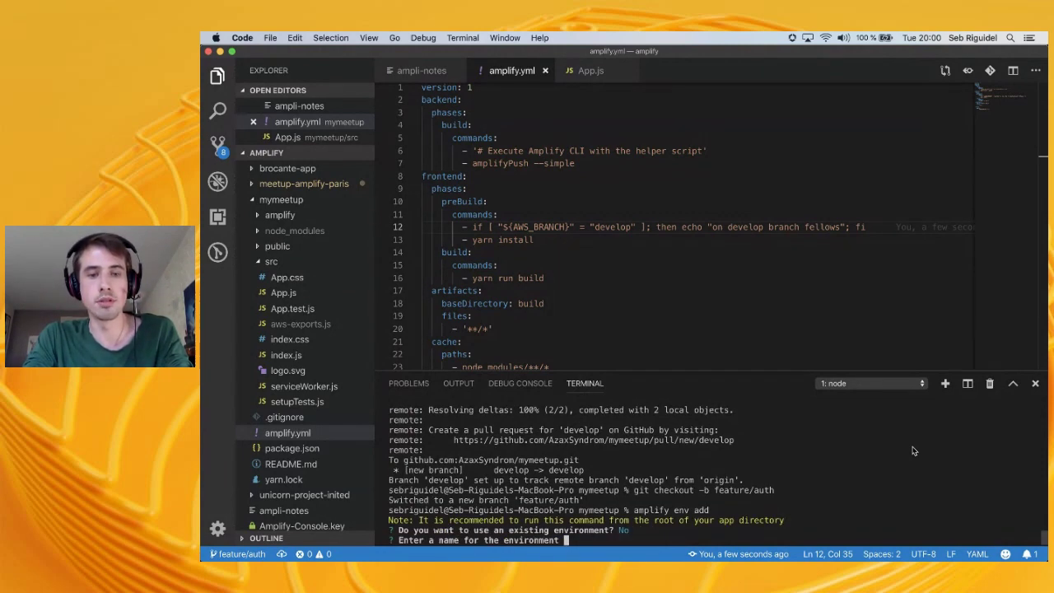
type("feature/")
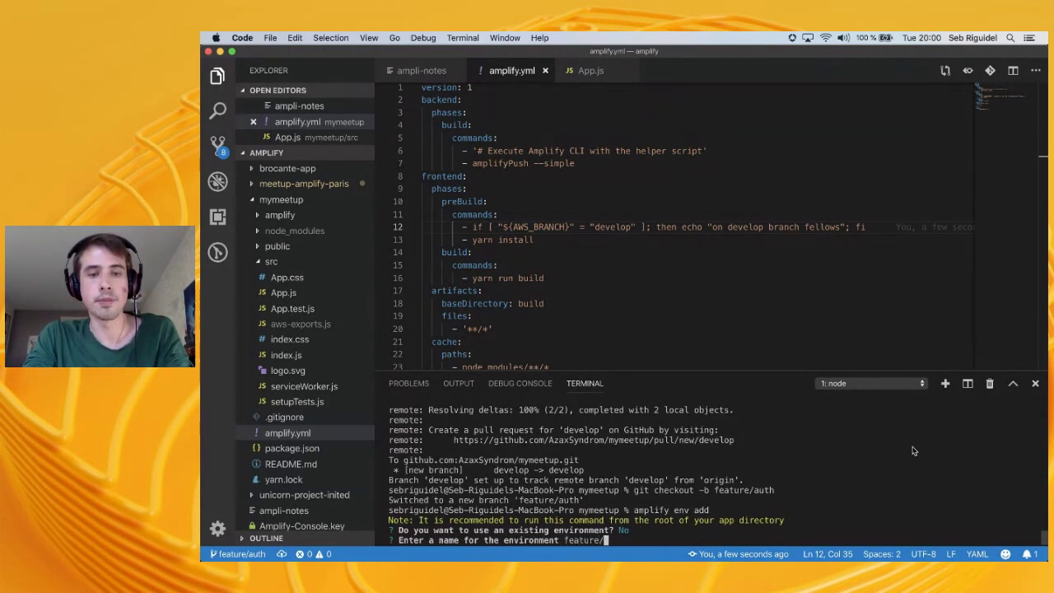
key("Return")
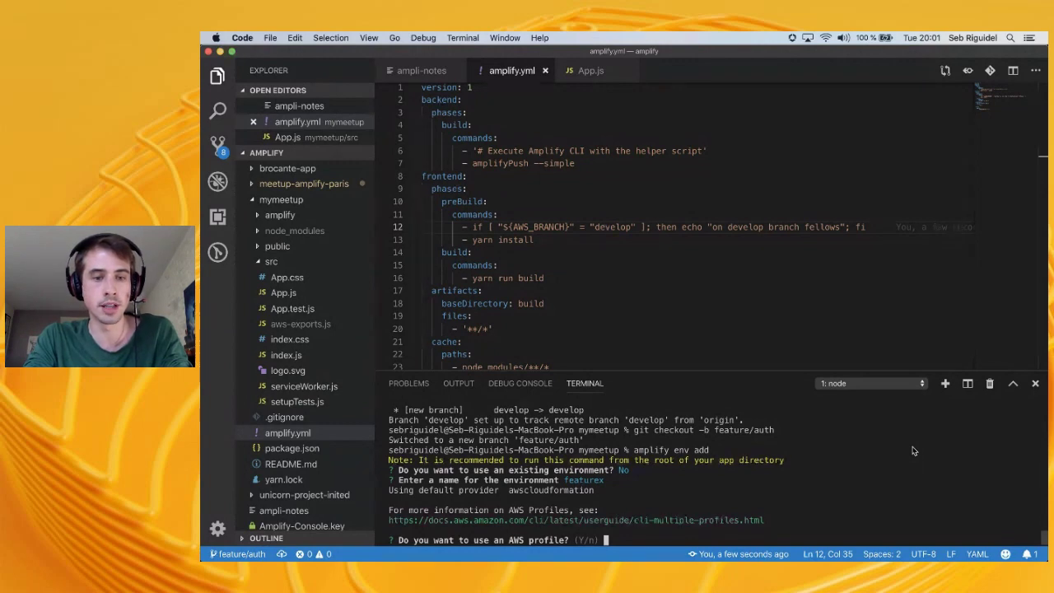
type("Y")
key("Return")
key("Down")
key("Return")
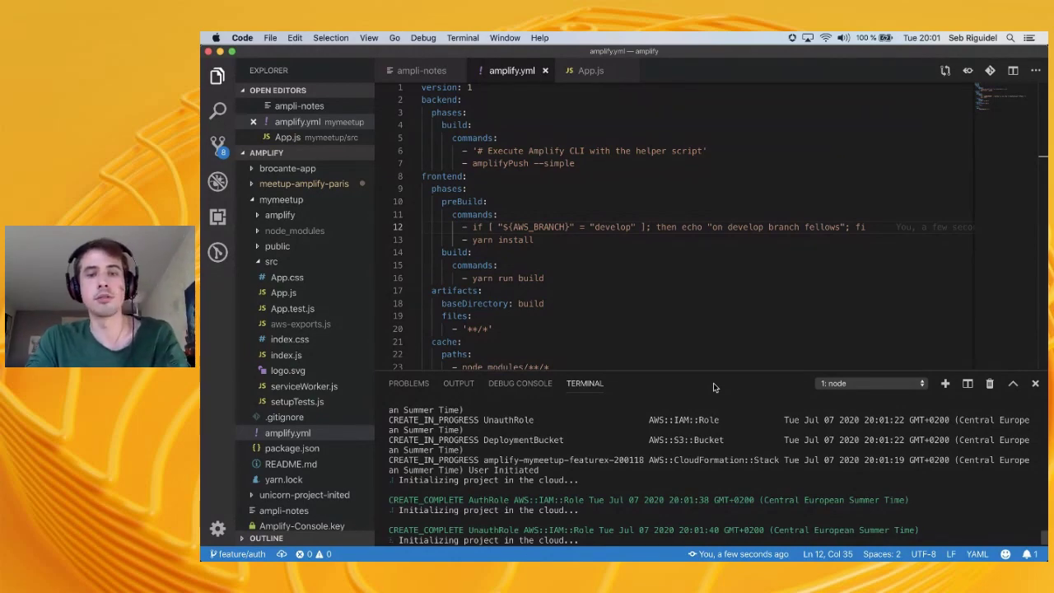
Glance at the Amplify Console, then run git status in the editor's terminal
left_click(533, 554)
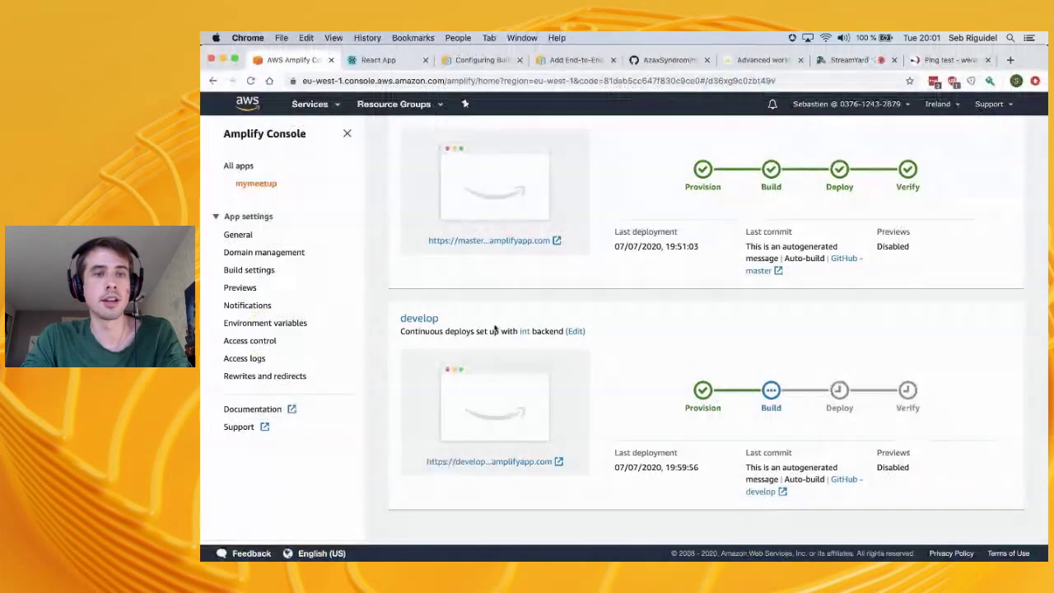
scroll(692, 226, "up", 5)
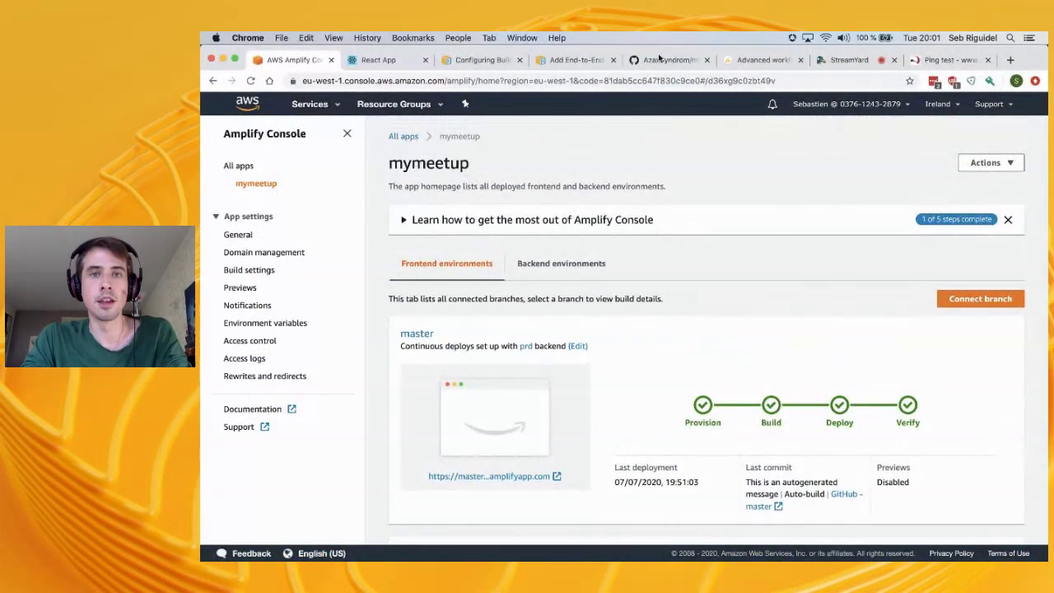
key("super+Tab")
type("git status")
key("Return")
Run amplify add auth and accept the default authentication configuration
type("amplify add auth")
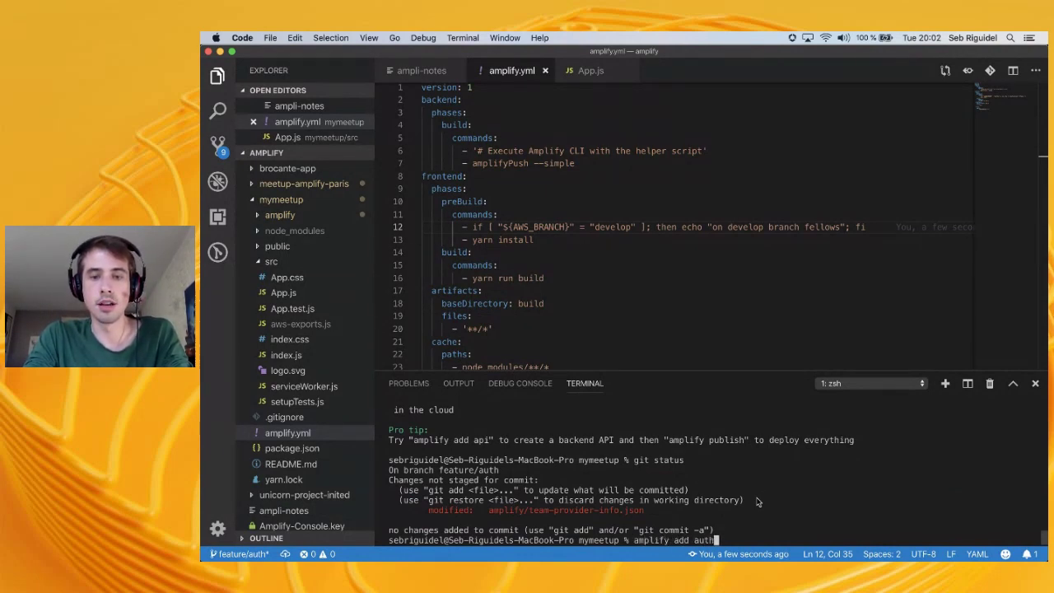
key("Return")
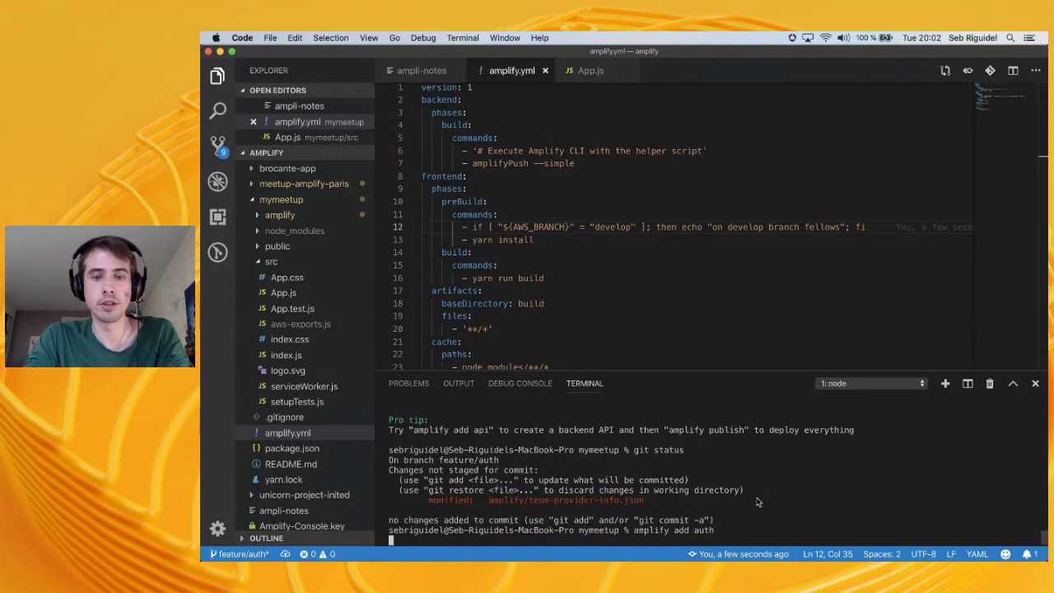
key("Return")
key("Return")
key("Return")
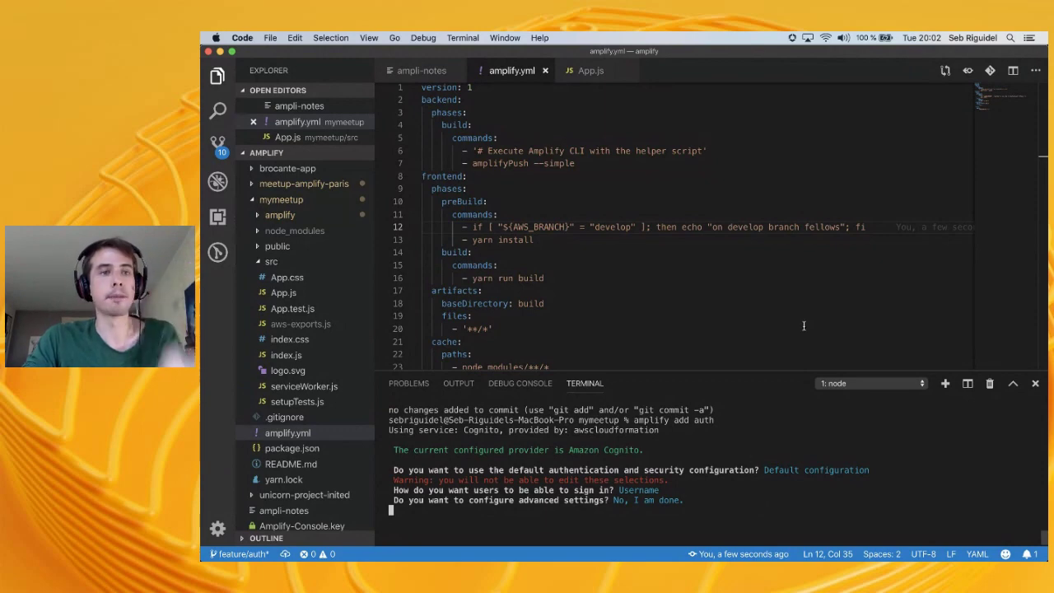
In App.js, comment out export default App and uncomment the withAuthenticator(App) export
left_click(284, 293)
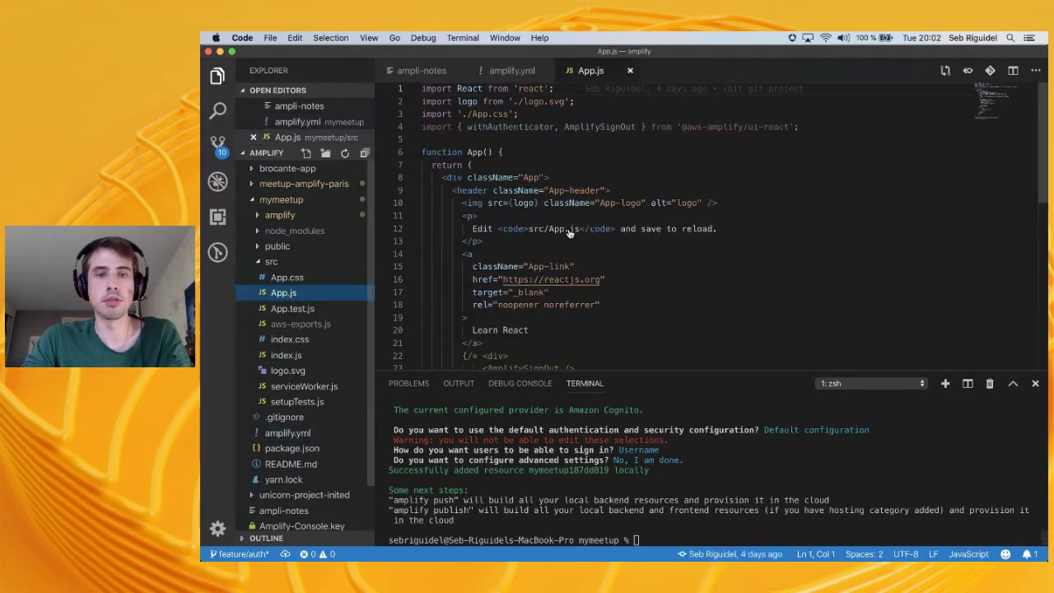
scroll(659, 231, "down", 2)
scroll(706, 224, "up", 2)
scroll(706, 224, "down", 5)
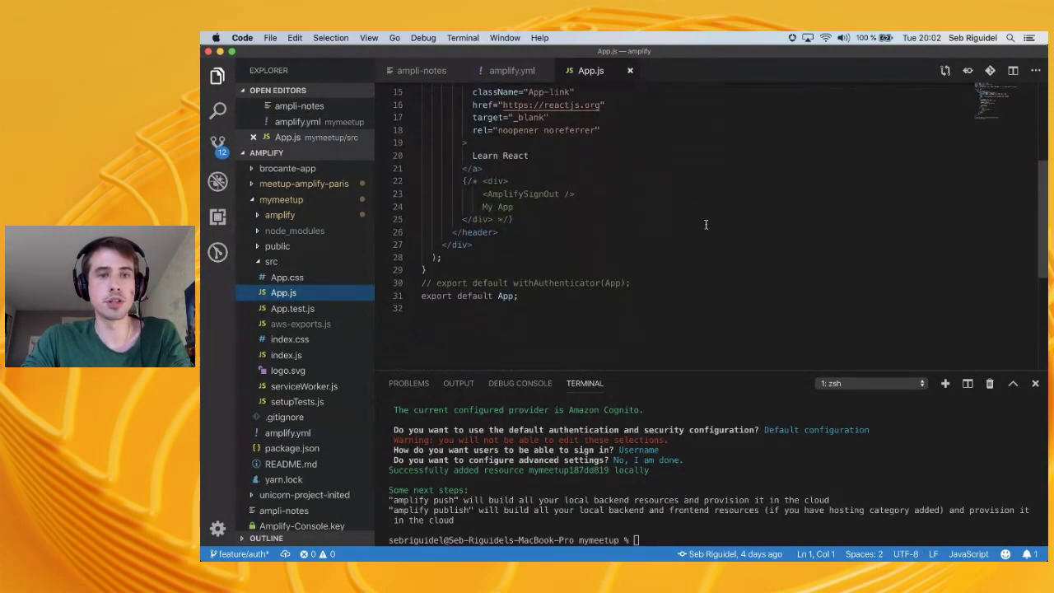
left_click(654, 293)
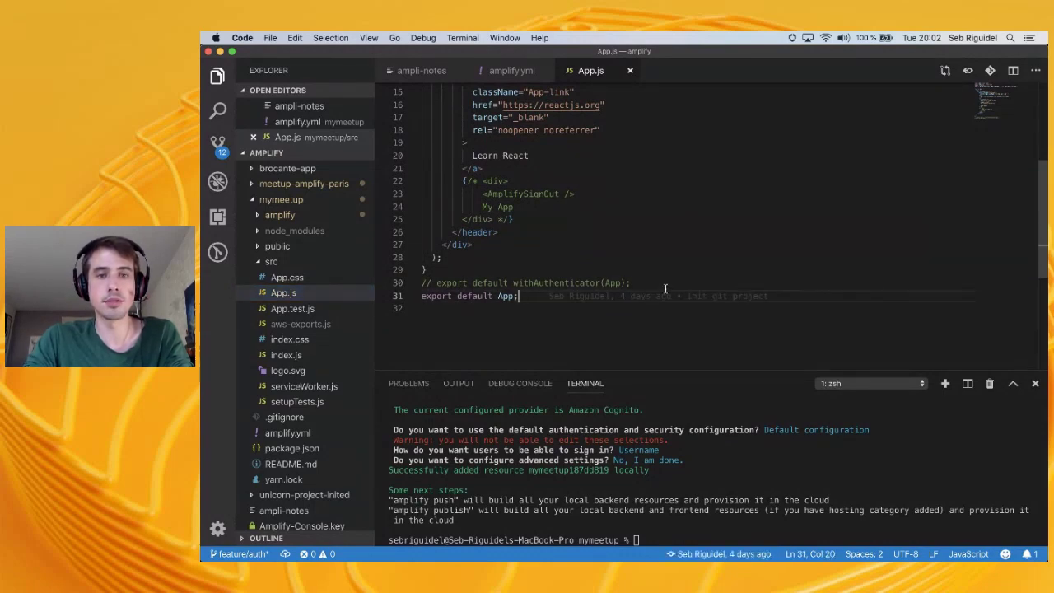
key("super+slash")
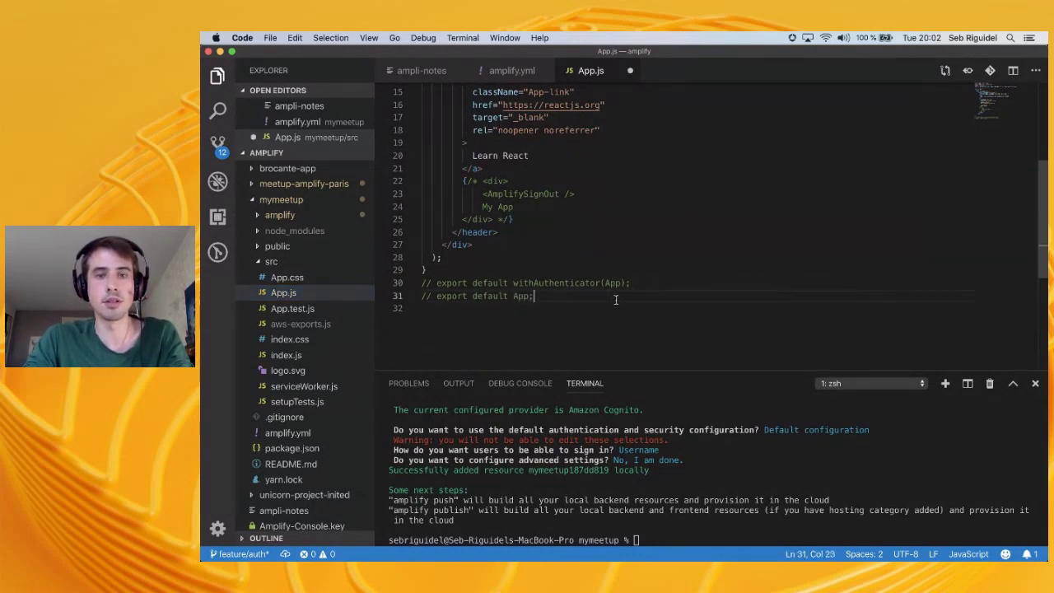
left_click(633, 284)
key("super+slash")
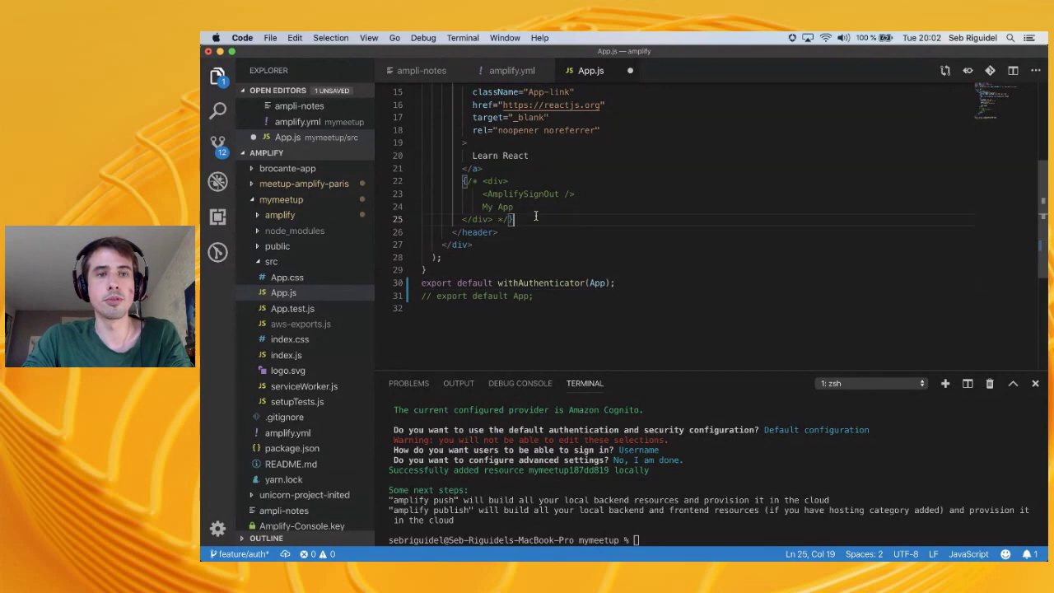
Uncomment the AmplifySignOut block on lines 22–25 and save App.js
left_click_drag(514, 219, 463, 181)
key("super+slash")
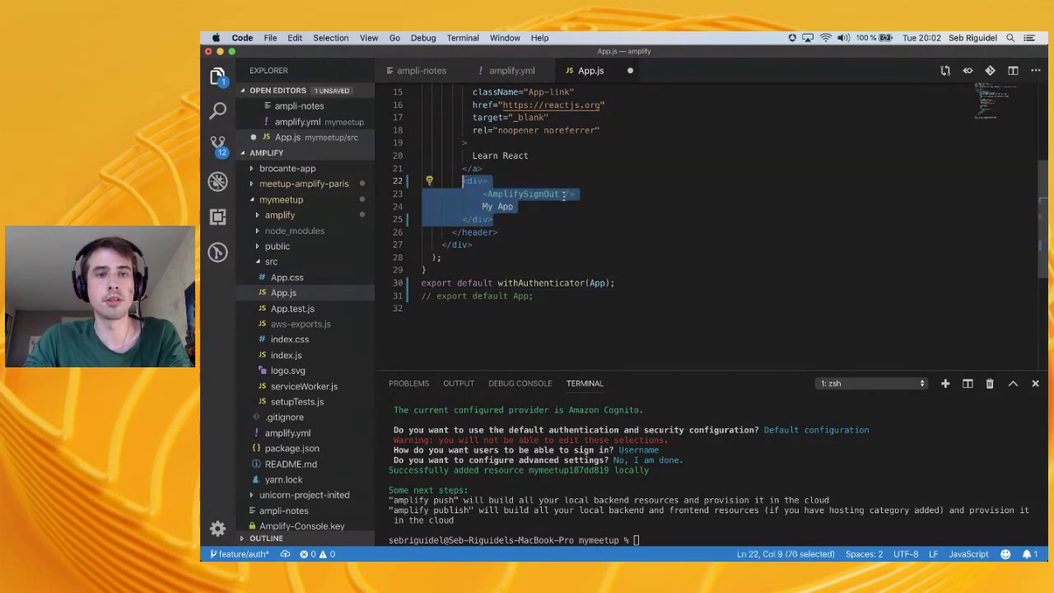
key("super+s")
scroll(564, 195, "up", 5)
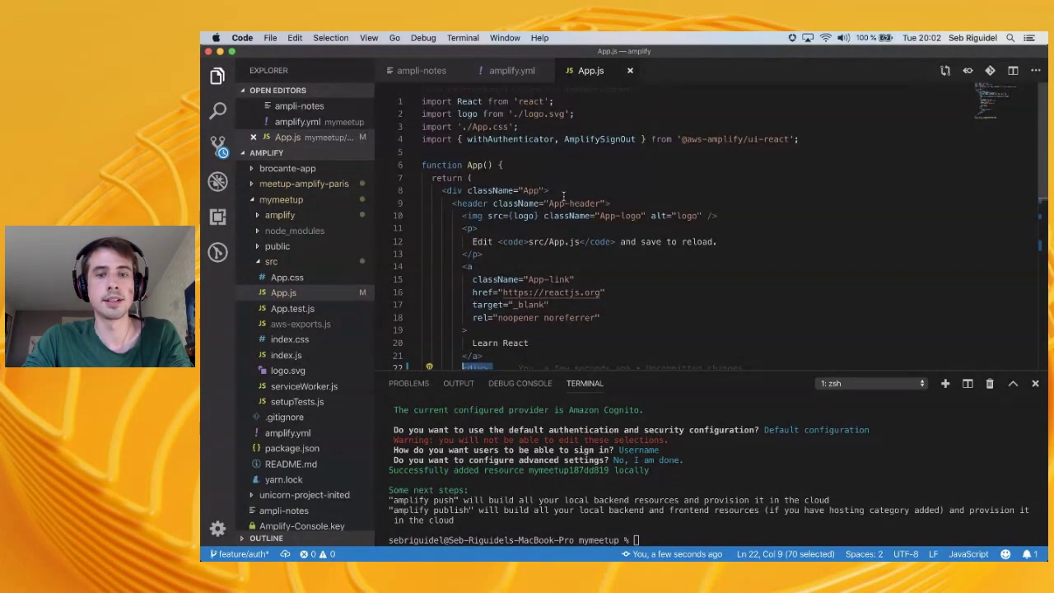
Run git status and inspect the new untracked backend/auth/ folder
type("git status")
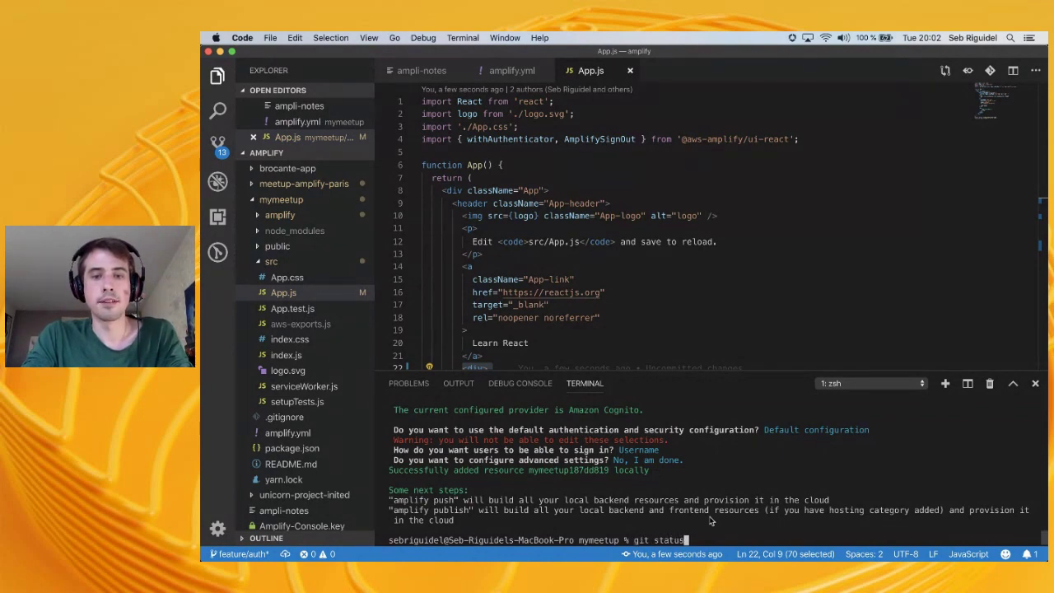
key("Return")
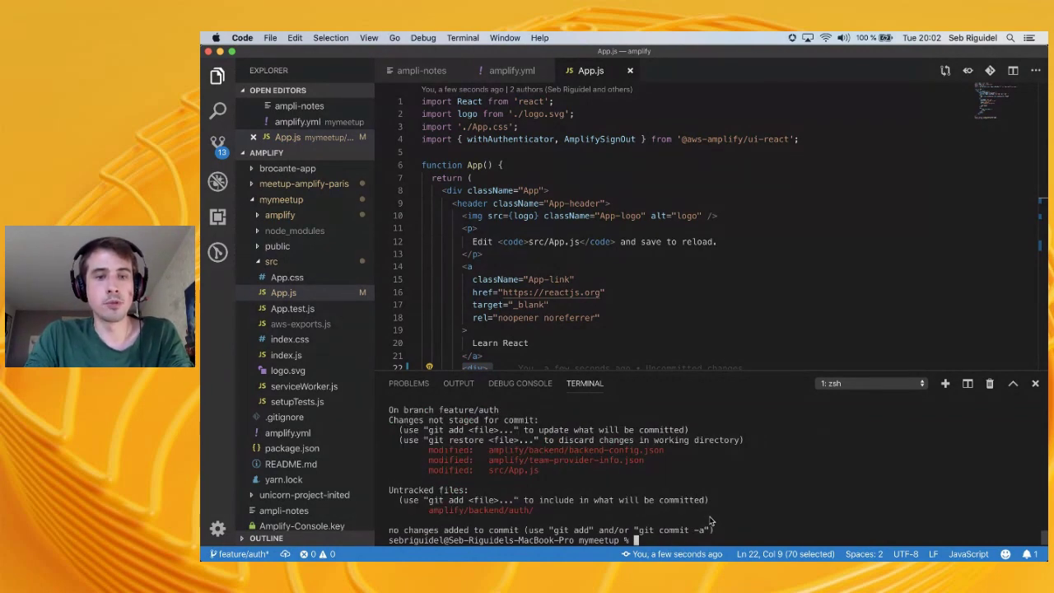
double_click(478, 511)
left_click_drag(529, 513, 568, 512)
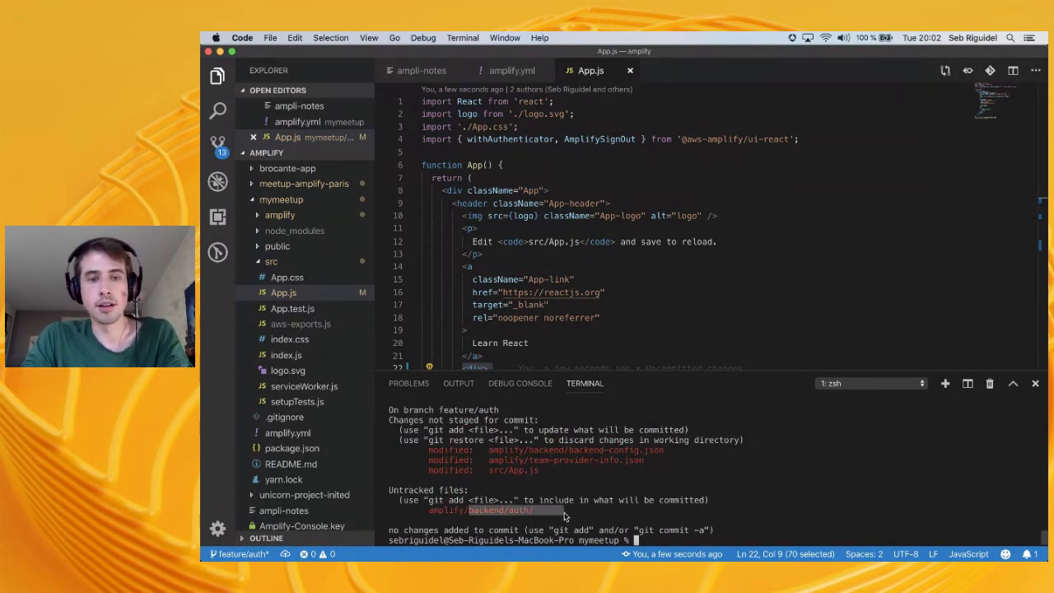
left_click(474, 524)
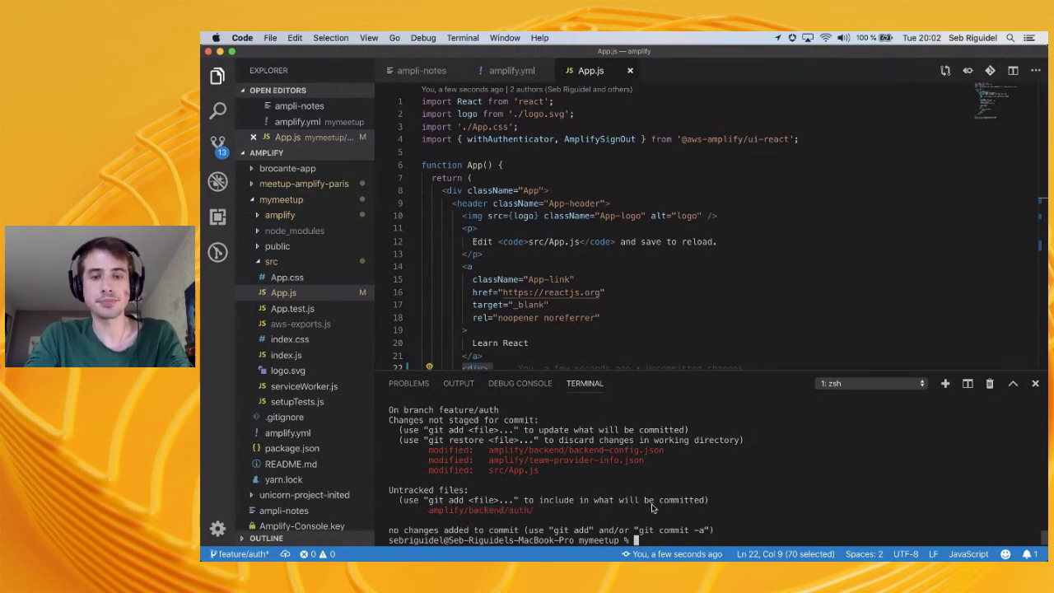
Stage and commit everything as "init new feature", then push feature/auth upstream to origin
type("git add .")
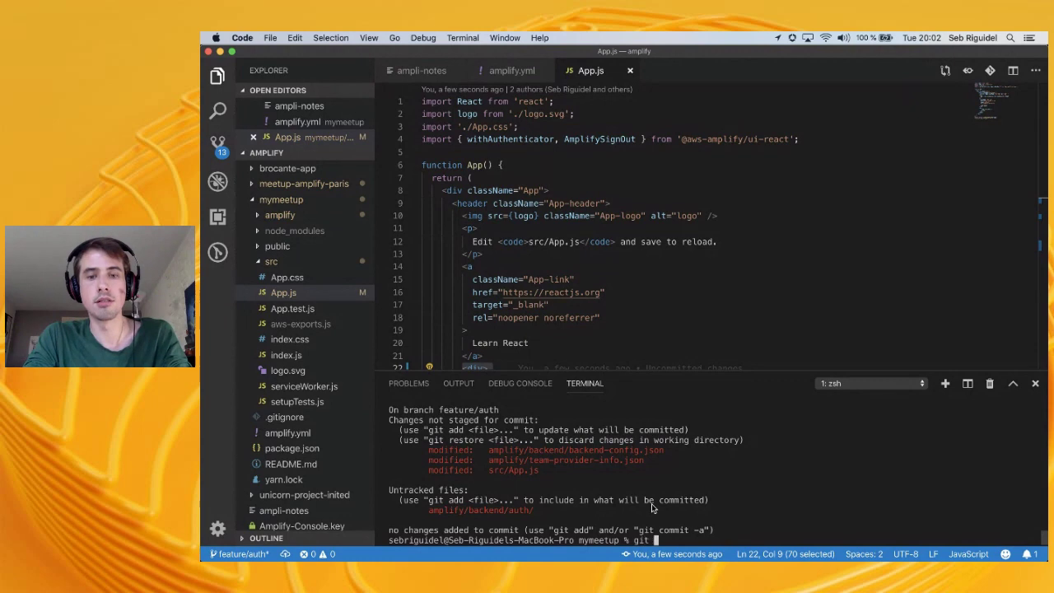
key("Return")
type("git commit")
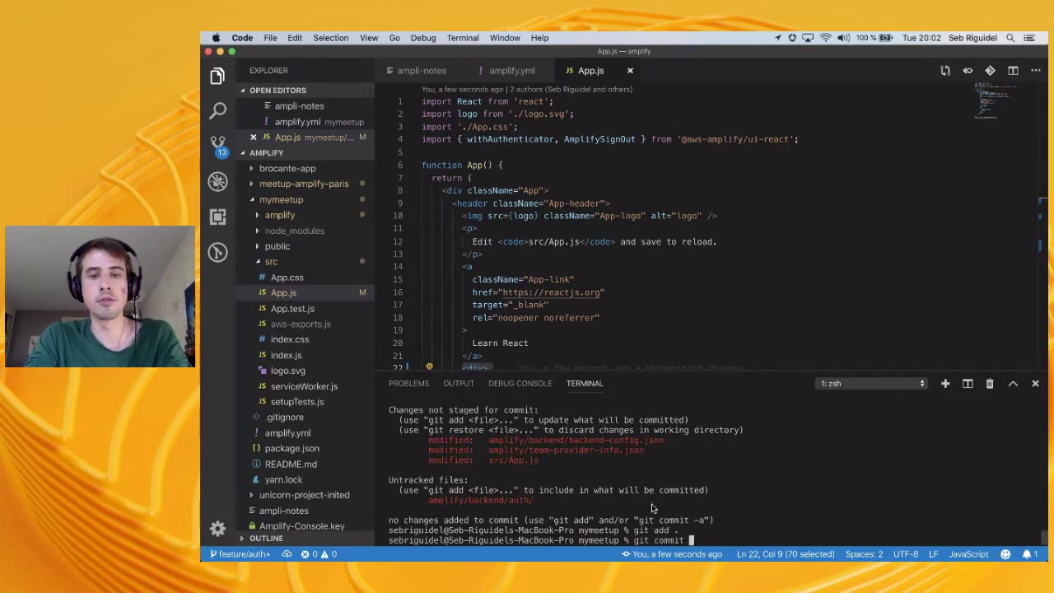
type(" -m")
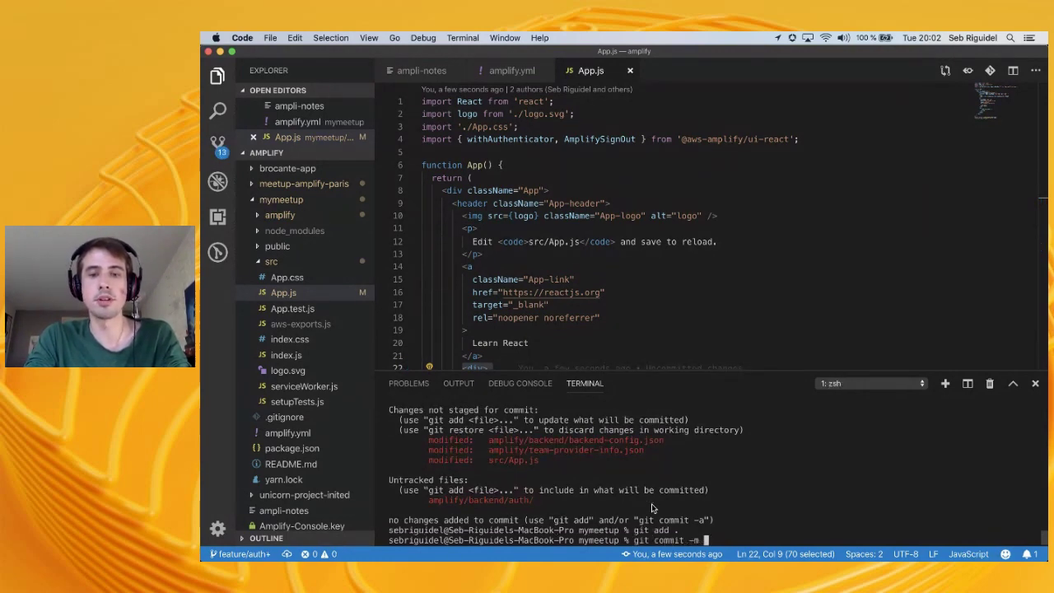
type(" \"init new feature\"")
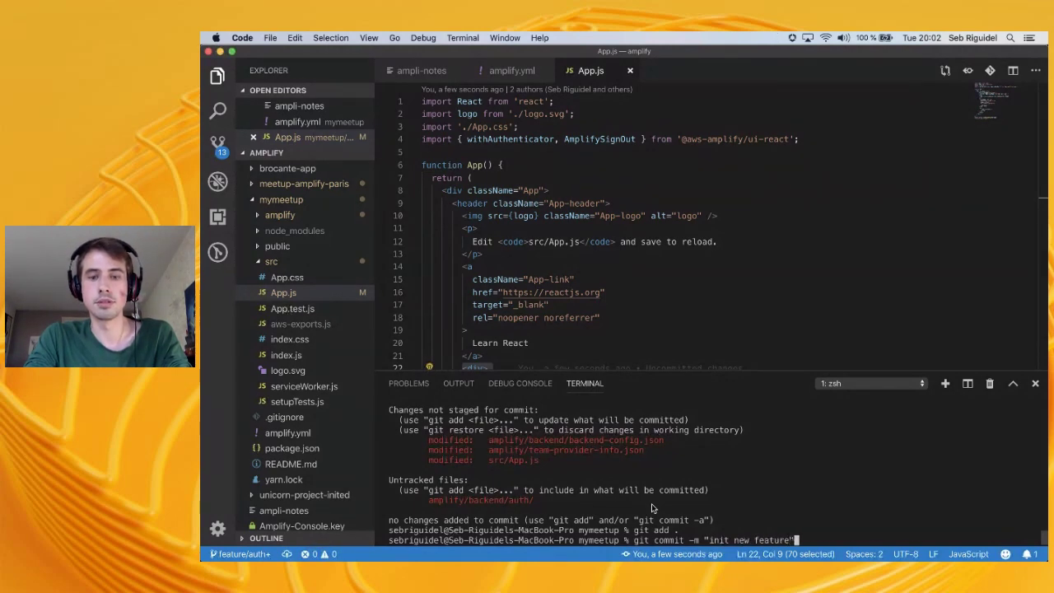
key("Return")
type("git push origin --set-upstream feature/auth")
key("Return")
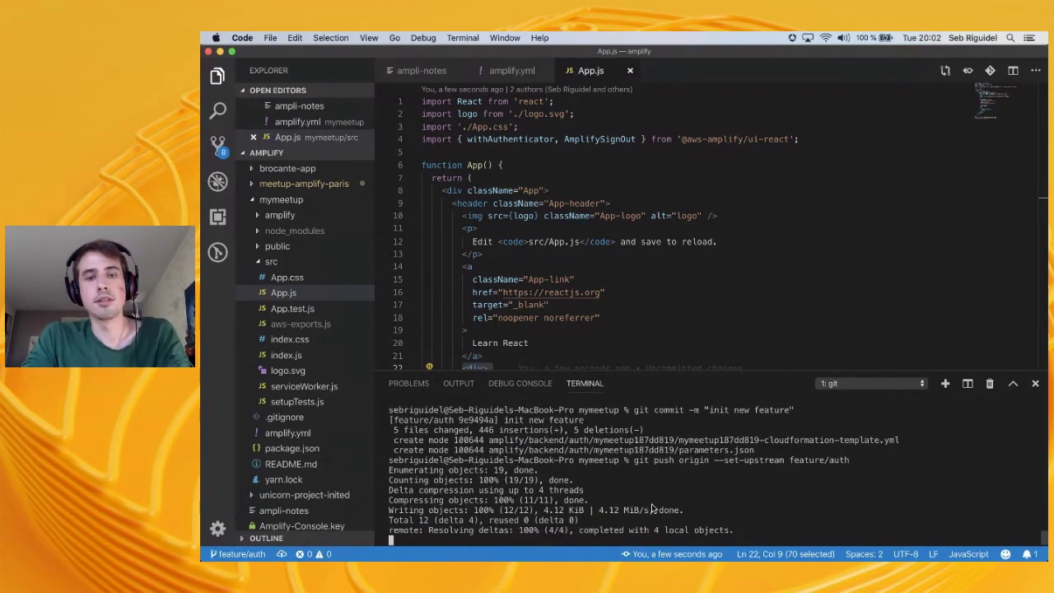
key("super+Tab")
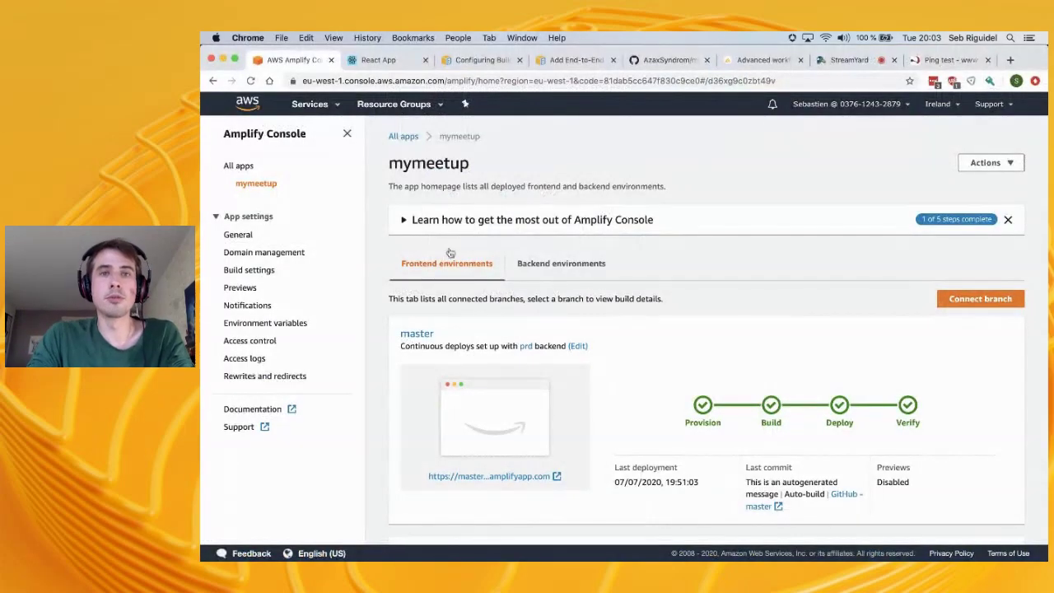
Reload the GitHub mymeetup repository to confirm the feature/auth push, then return to the editor
left_click(659, 60)
left_click(251, 80)
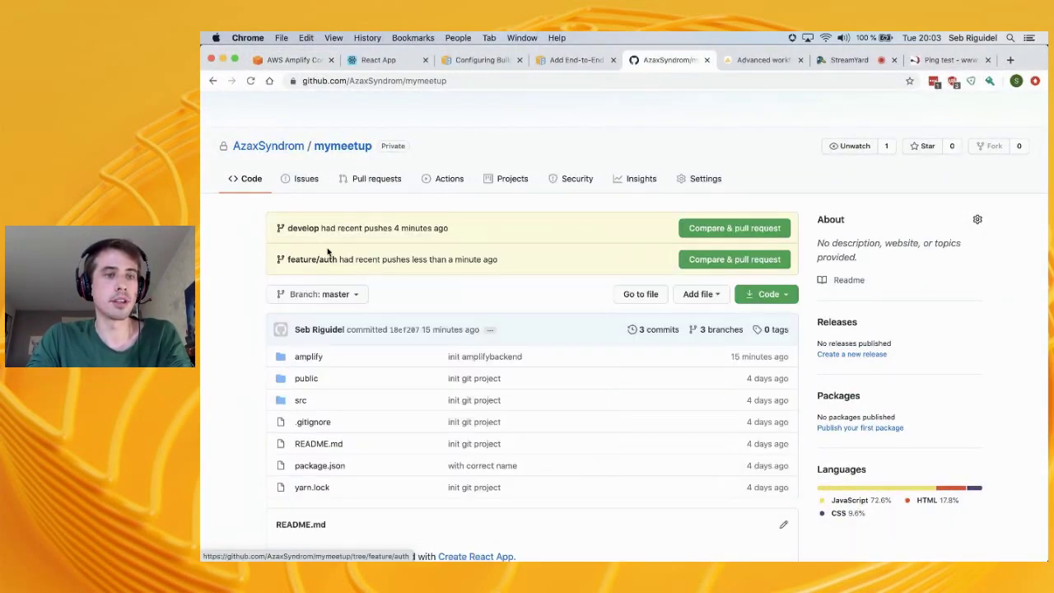
left_click(295, 60)
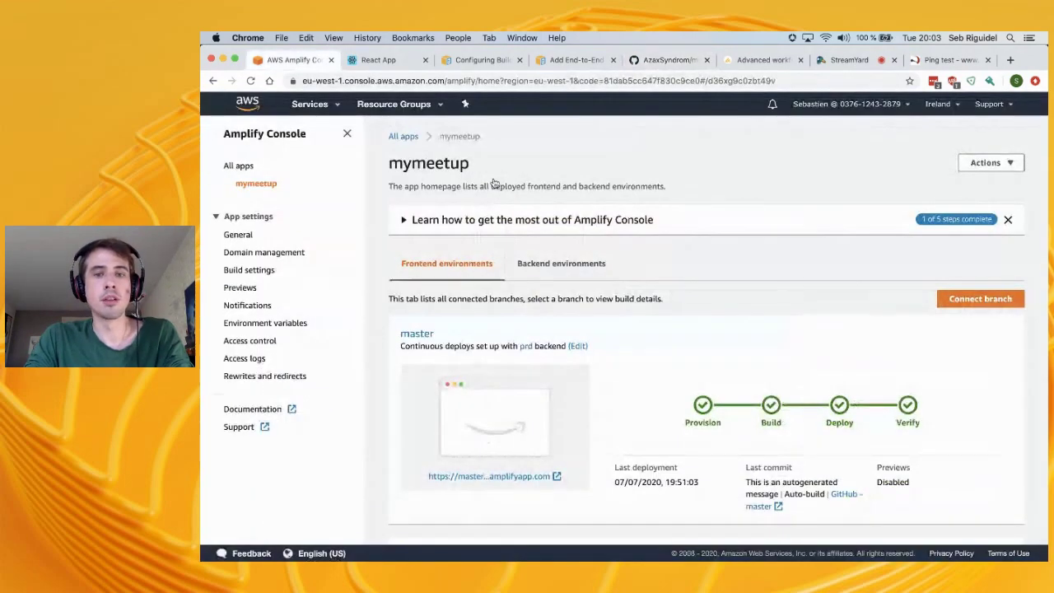
key("super+Tab")
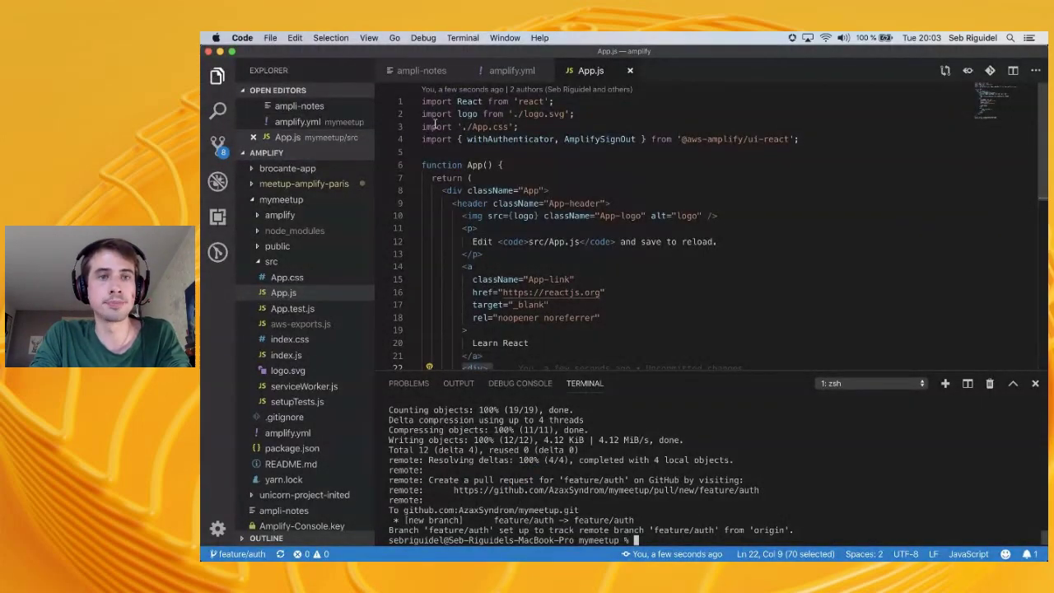
Open ampli-notes at line 12 and grab mymeetup's app ID from Amplify's General settings
left_click(406, 72)
left_click(443, 105)
left_click_drag(443, 104, 848, 107)
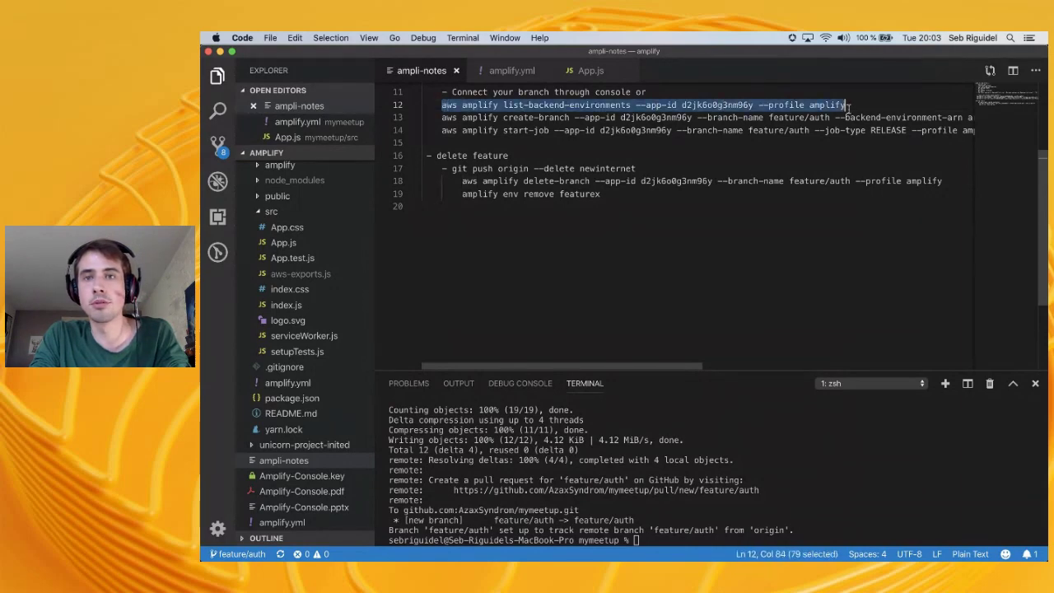
key("super+Tab")
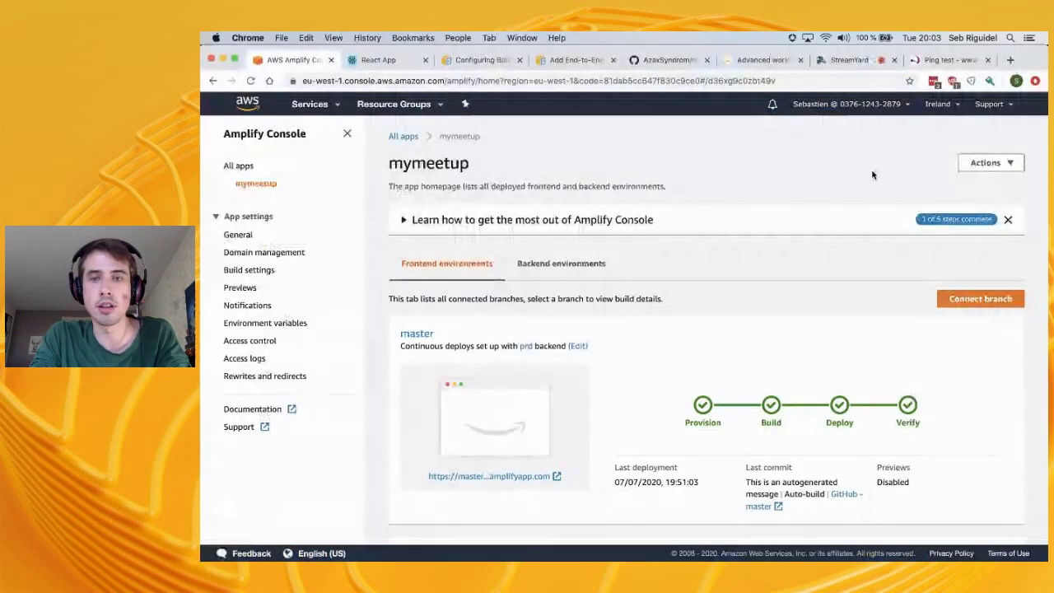
left_click(240, 236)
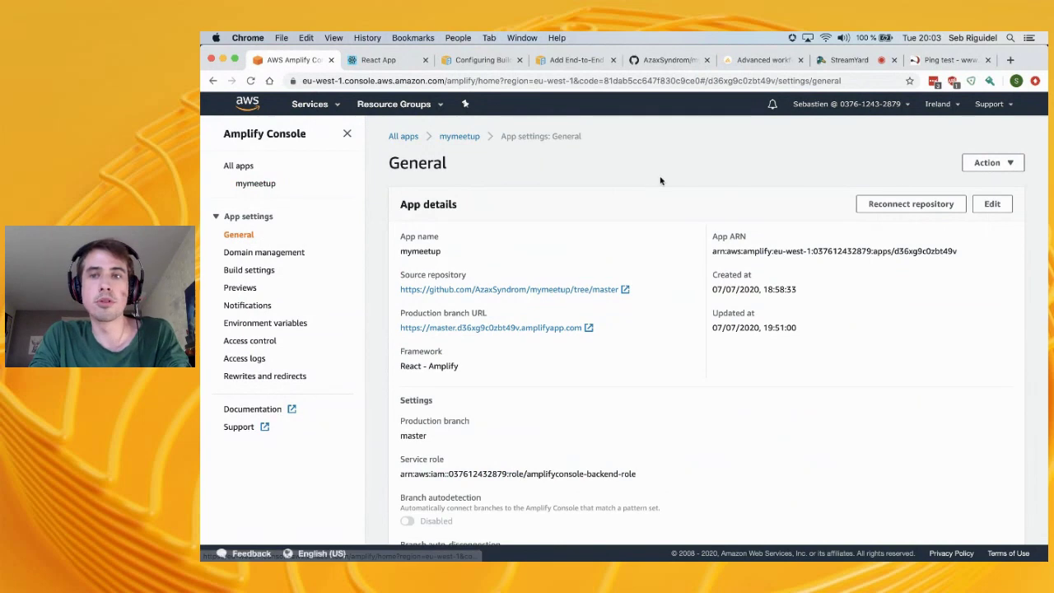
double_click(944, 245)
key("super+c")
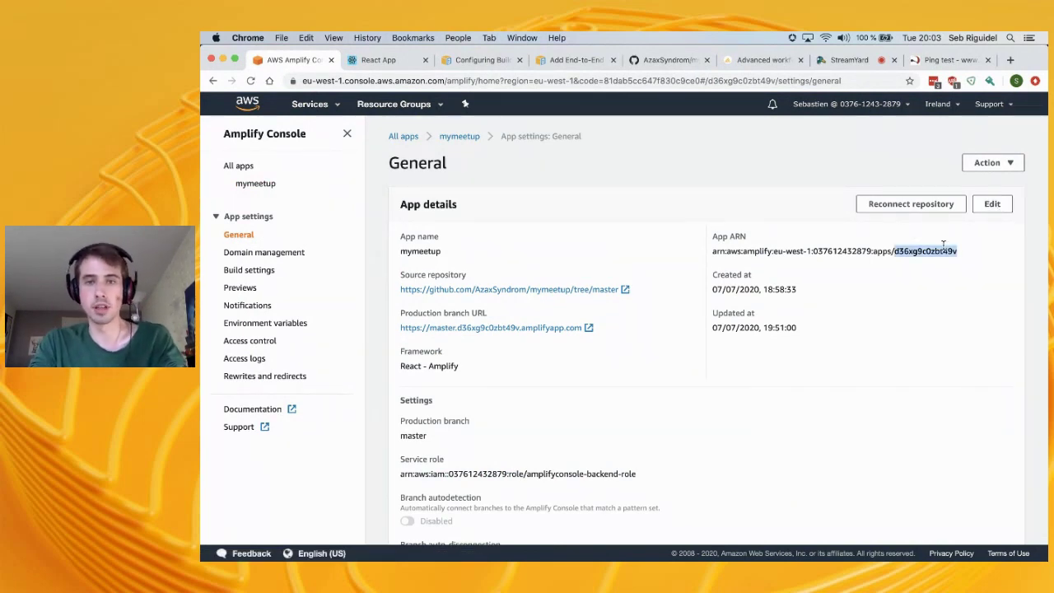
Replace the old app ID in the line-12 list-backend-environments command with mymeetup's
key("super+Tab")
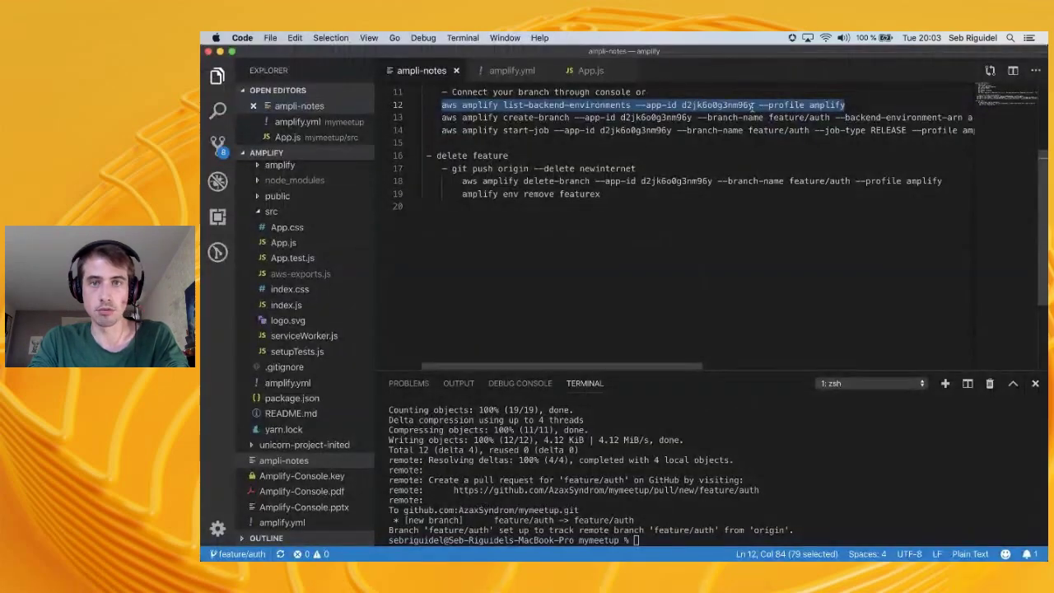
double_click(716, 106)
key("super+v")
left_click_drag(860, 104, 438, 106)
key("super+c")
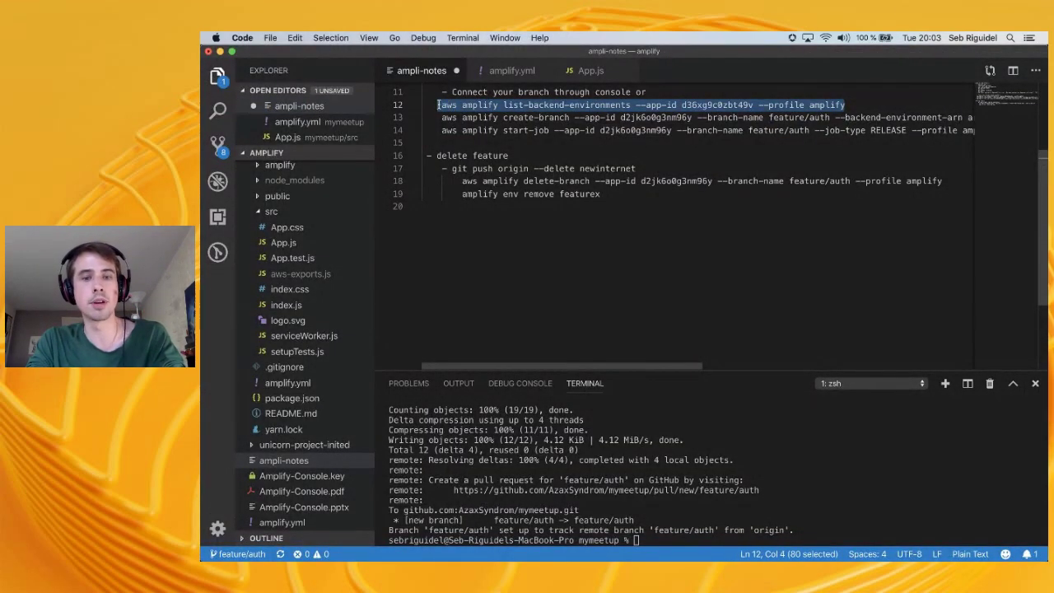
left_click(827, 493)
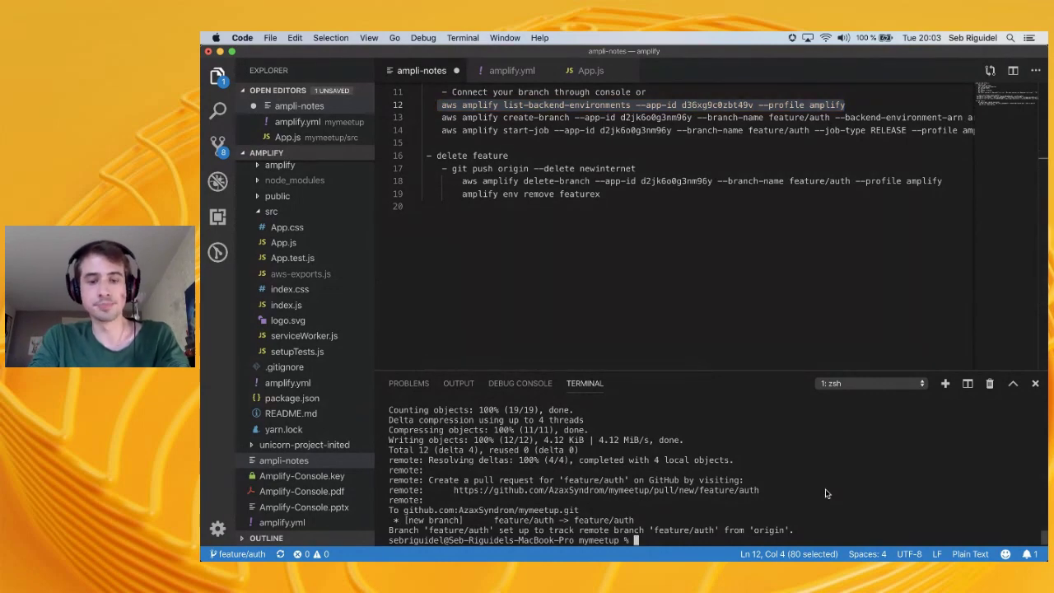
Run the pasted list-backend-environments command for mymeetup in the terminal
key("super+v")
key("Return")
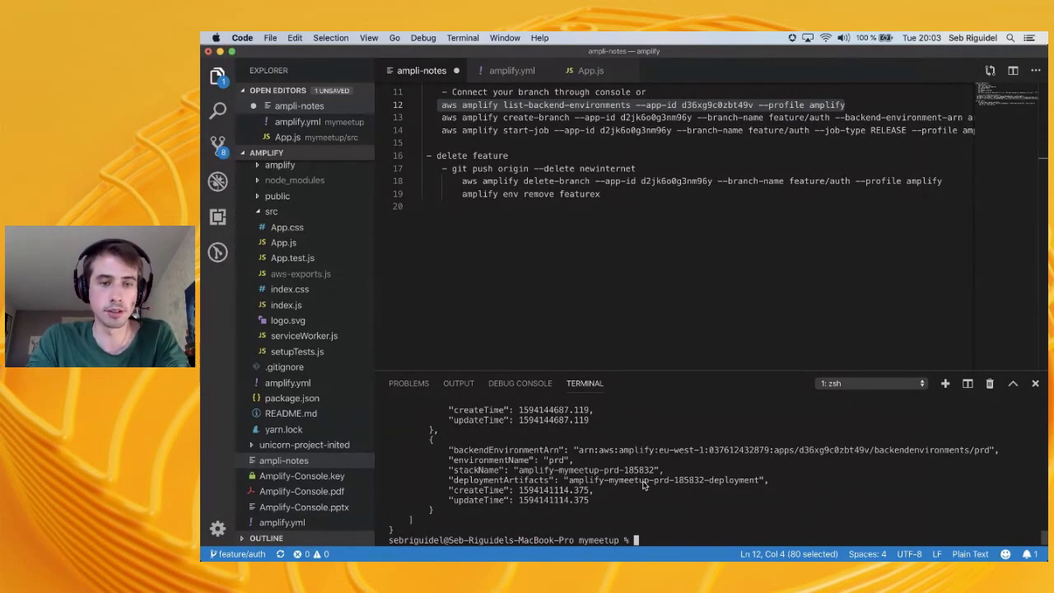
scroll(611, 463, "up", 5)
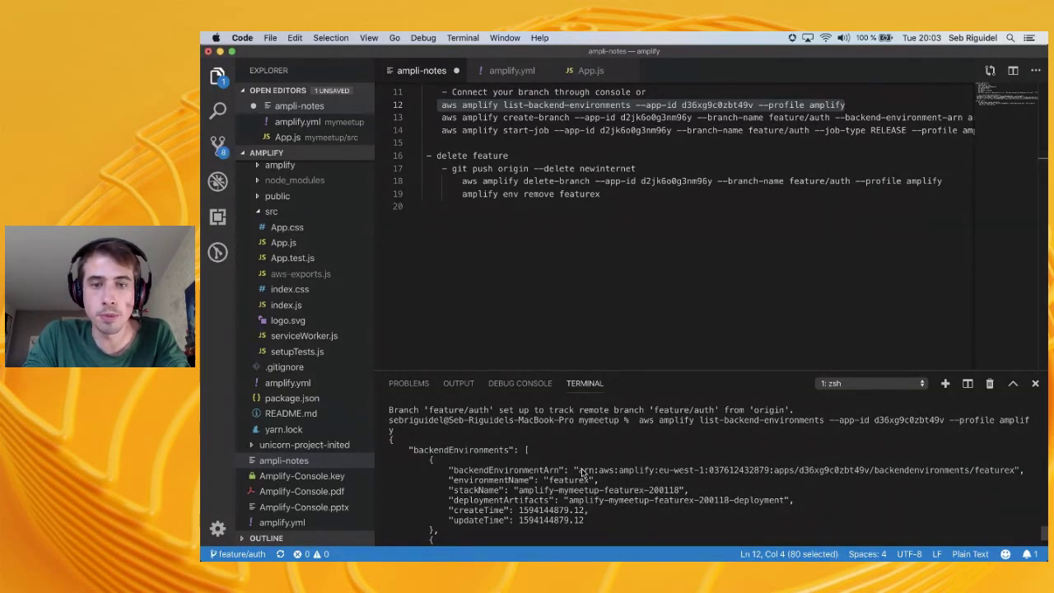
Inspect the command and its JSON output listing the featurex and int backend environments
left_click_drag(640, 422, 695, 424)
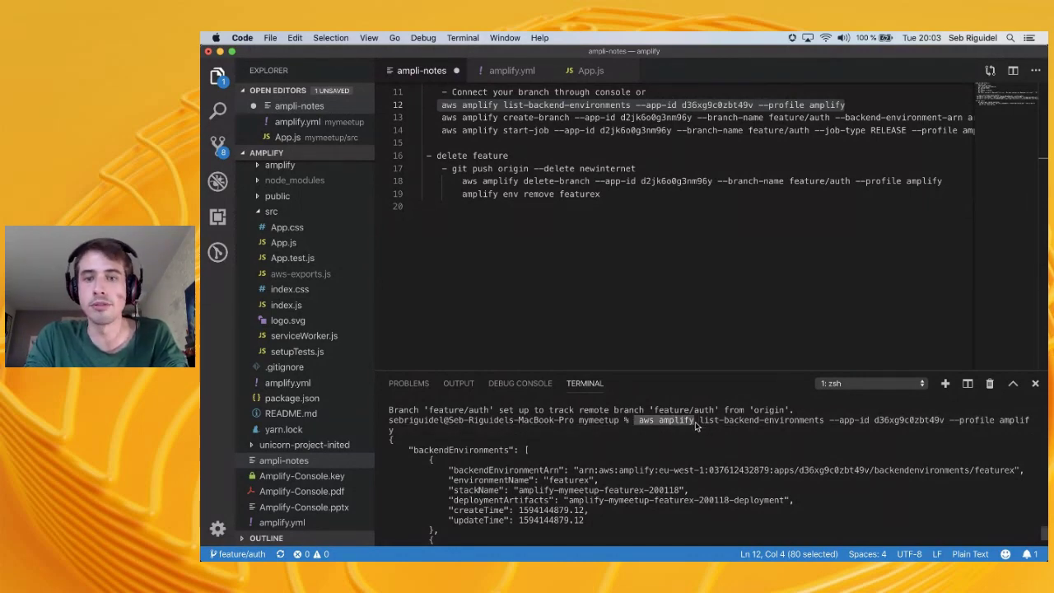
double_click(681, 421)
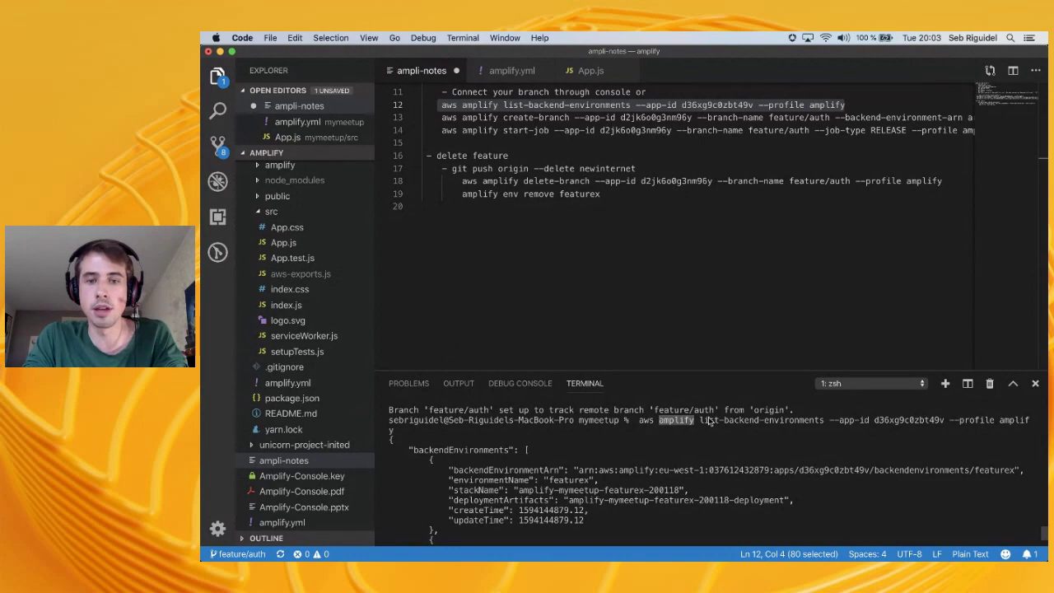
double_click(644, 421)
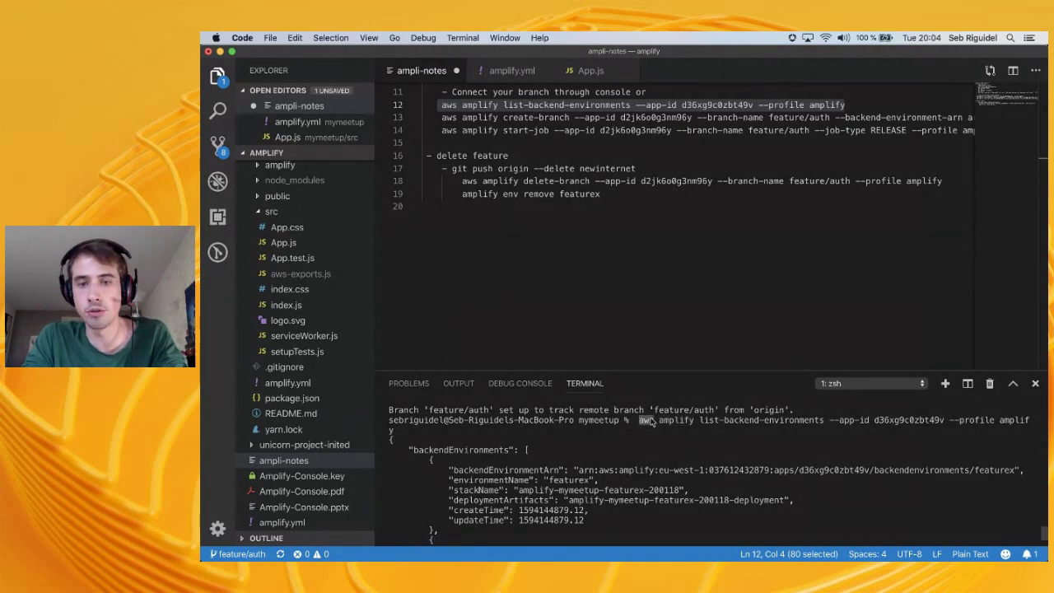
left_click_drag(643, 420, 728, 424)
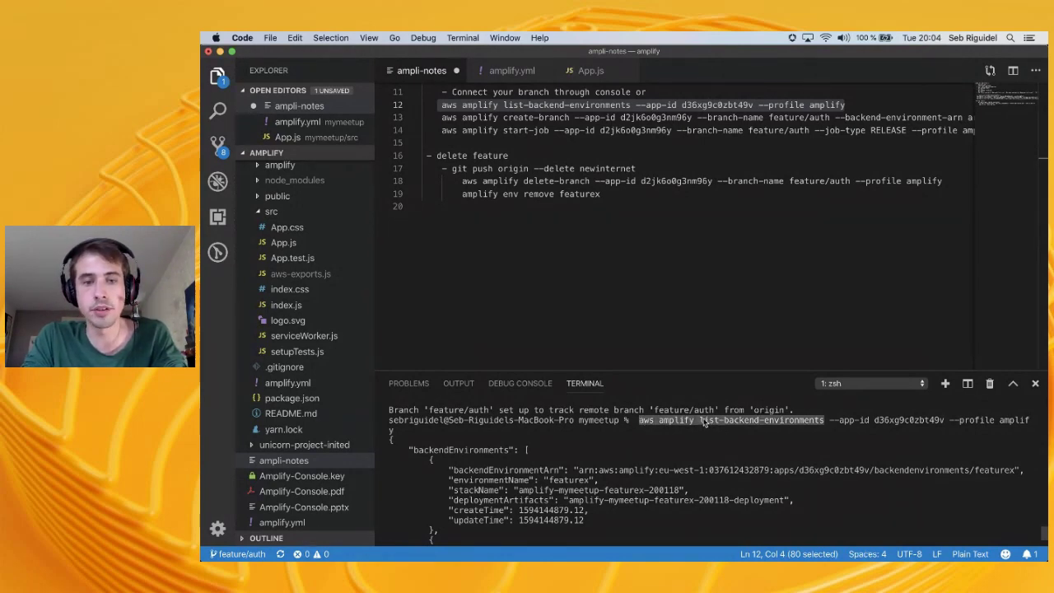
scroll(705, 422, "down", 3)
key("super+Tab")
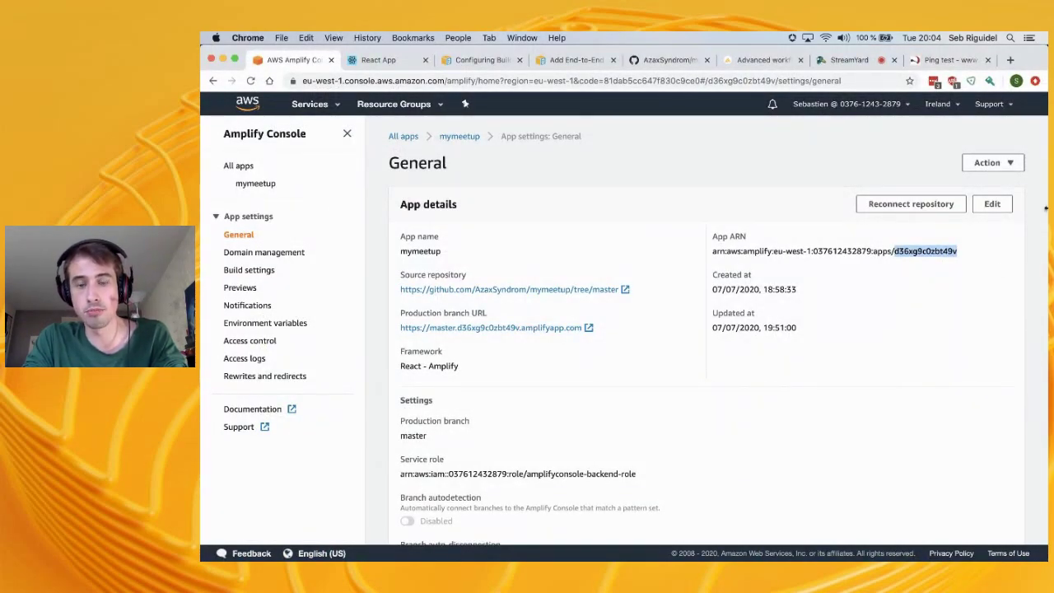
key("super+Tab")
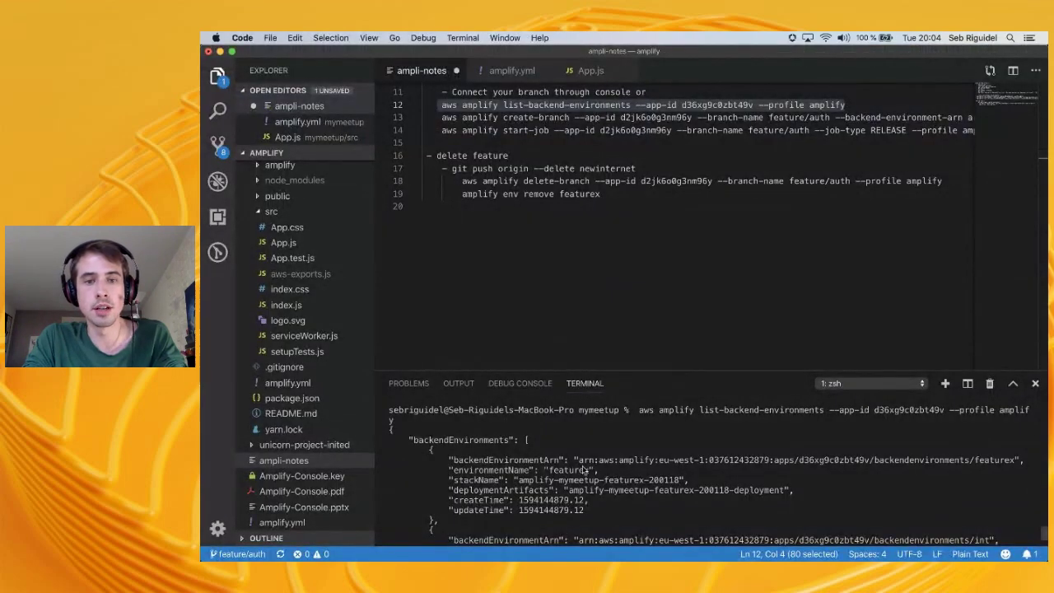
scroll(508, 458, "down", 1)
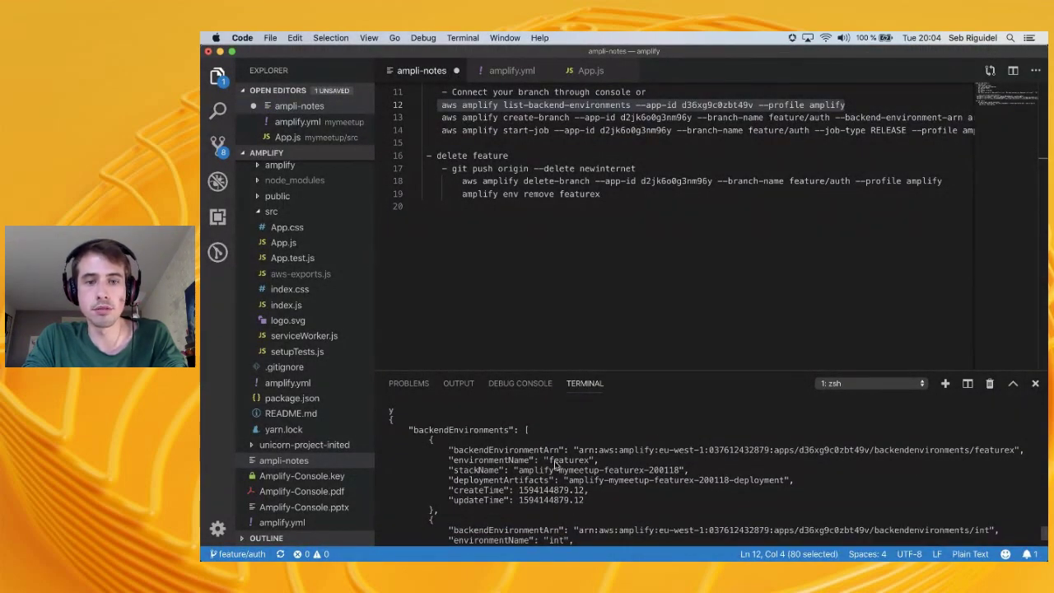
Replace the old backend environment ARN in the create-branch command with the featurex ARN
left_click_drag(579, 451, 1015, 455)
key("super+c")
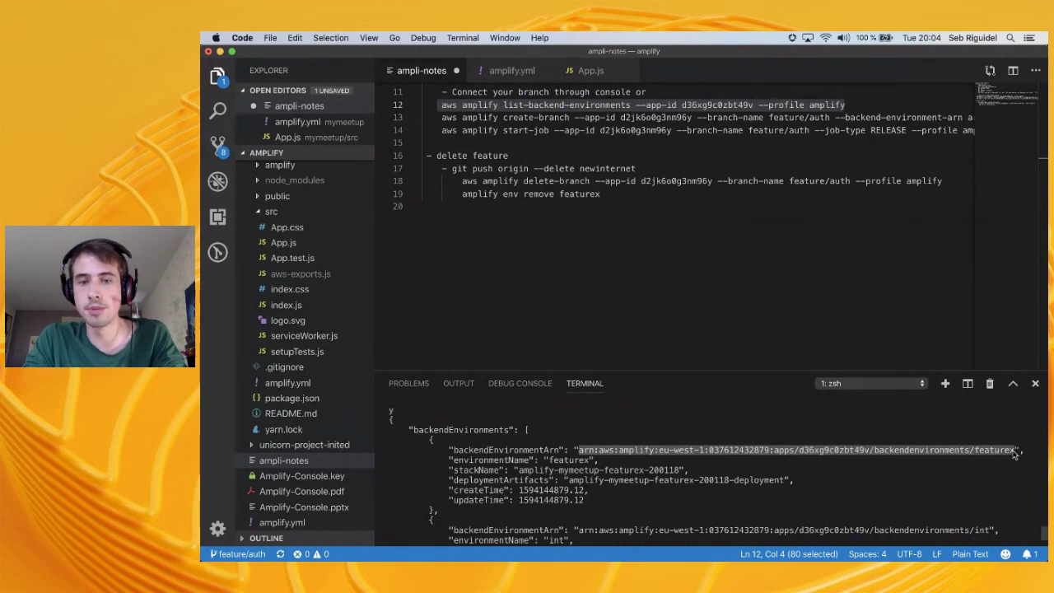
scroll(725, 183, "up", 5)
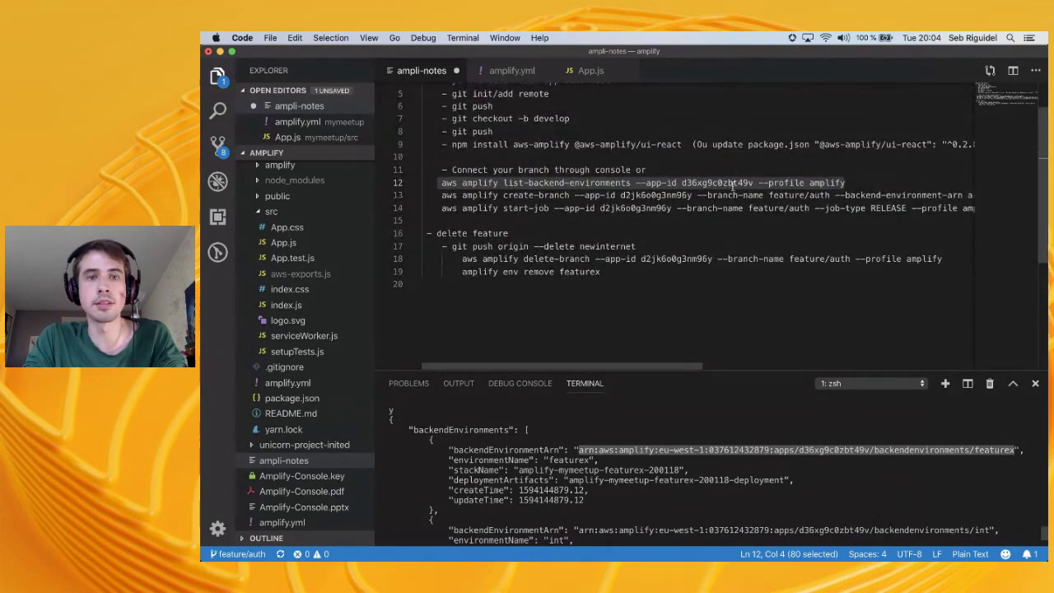
scroll(758, 201, "right", 3)
scroll(808, 202, "right", 5)
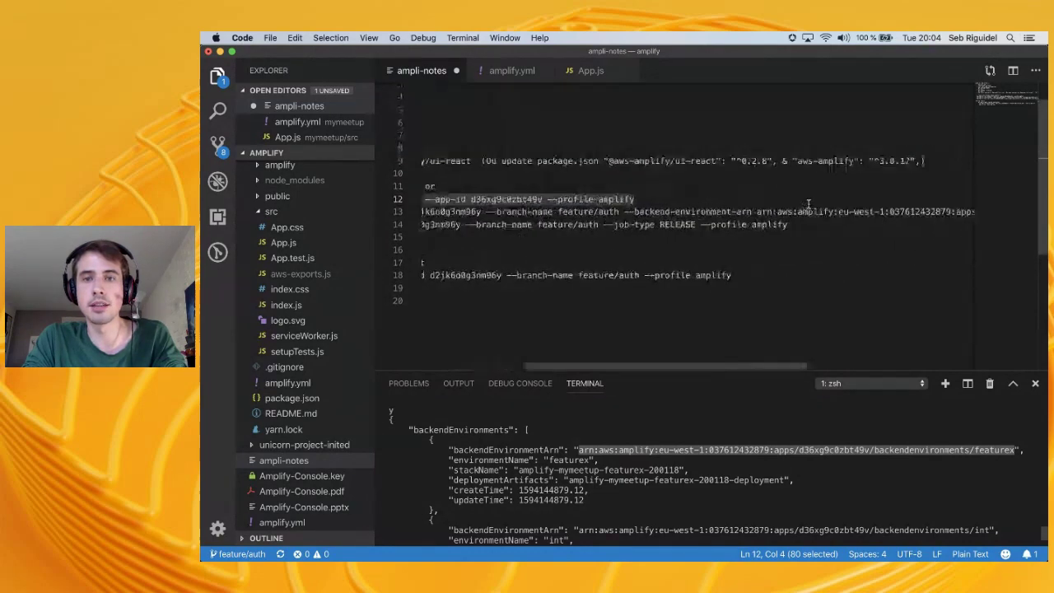
left_click(702, 212)
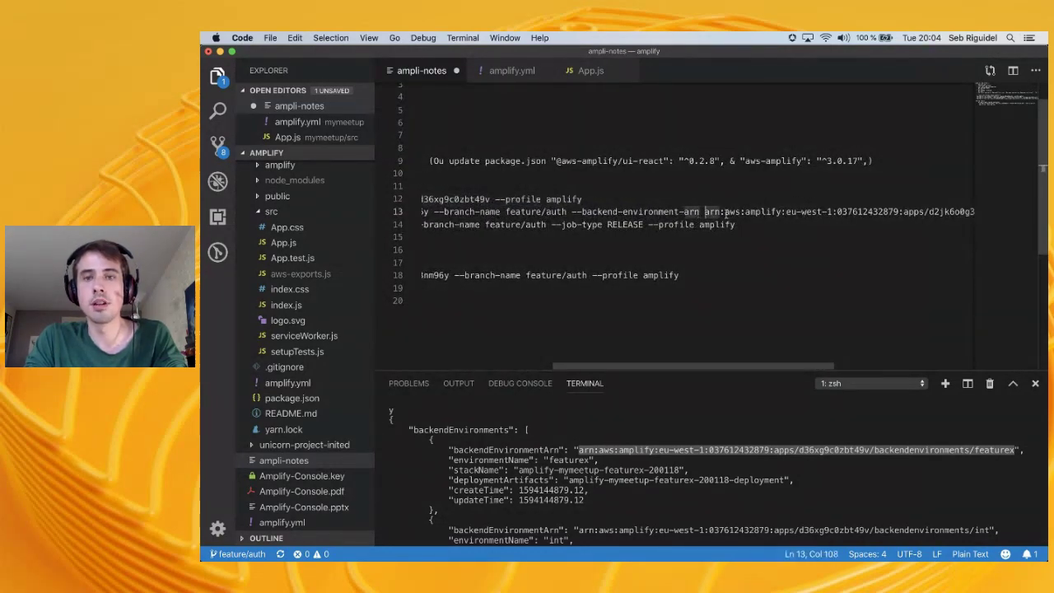
scroll(725, 211, "right", 5)
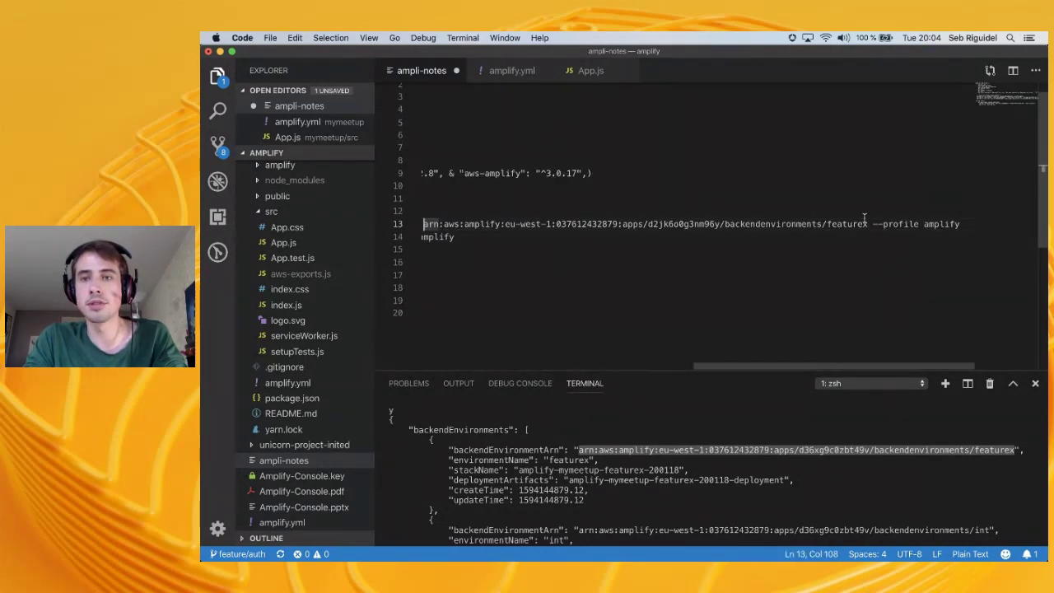
left_click(870, 224, "shift")
key("super+v")
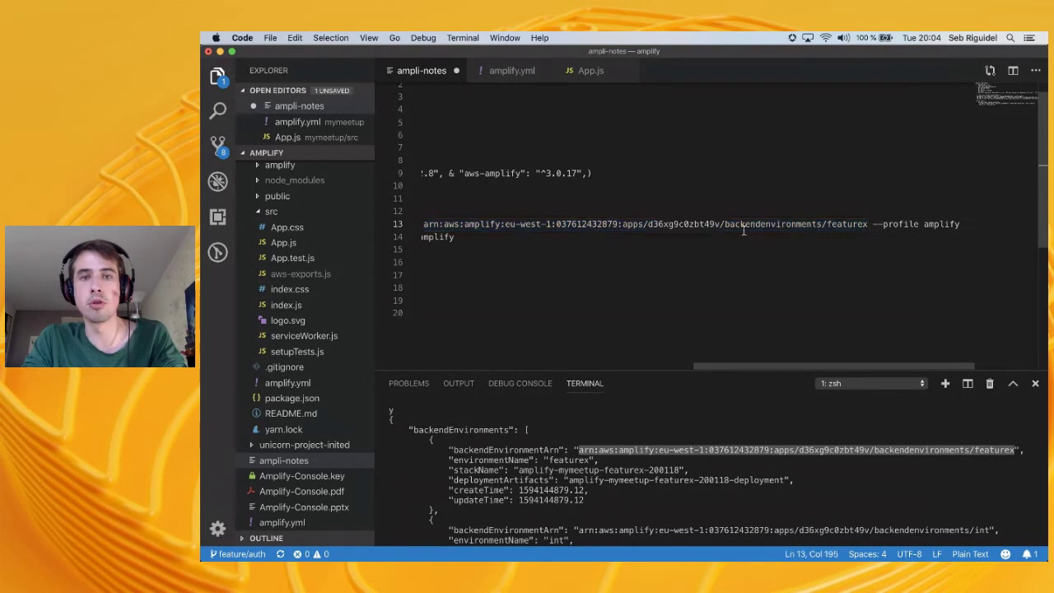
scroll(744, 231, "left", 5)
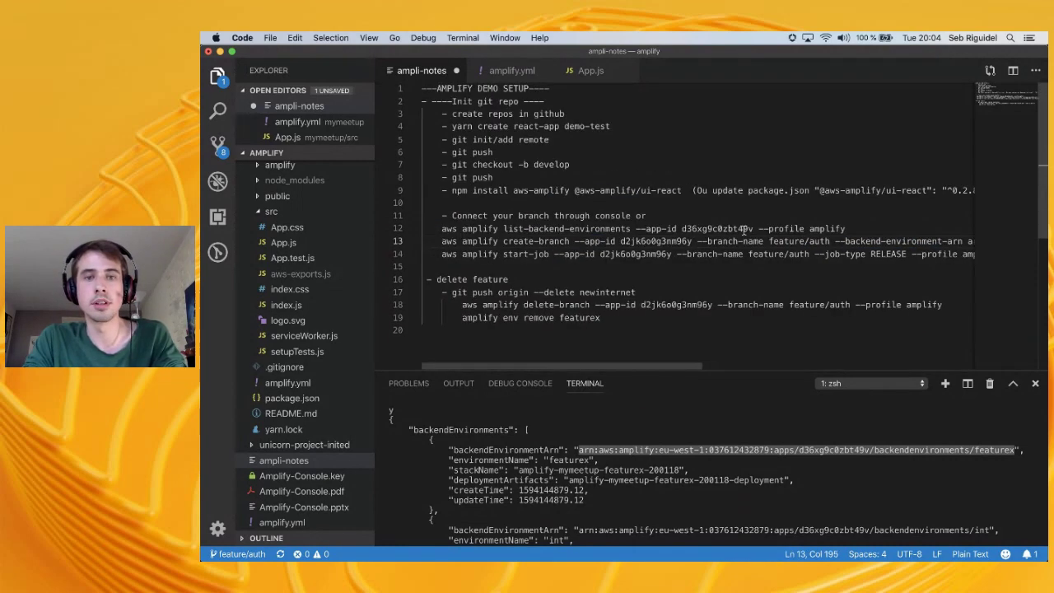
Copy the updated create-branch command into the terminal and run it
left_click(432, 241)
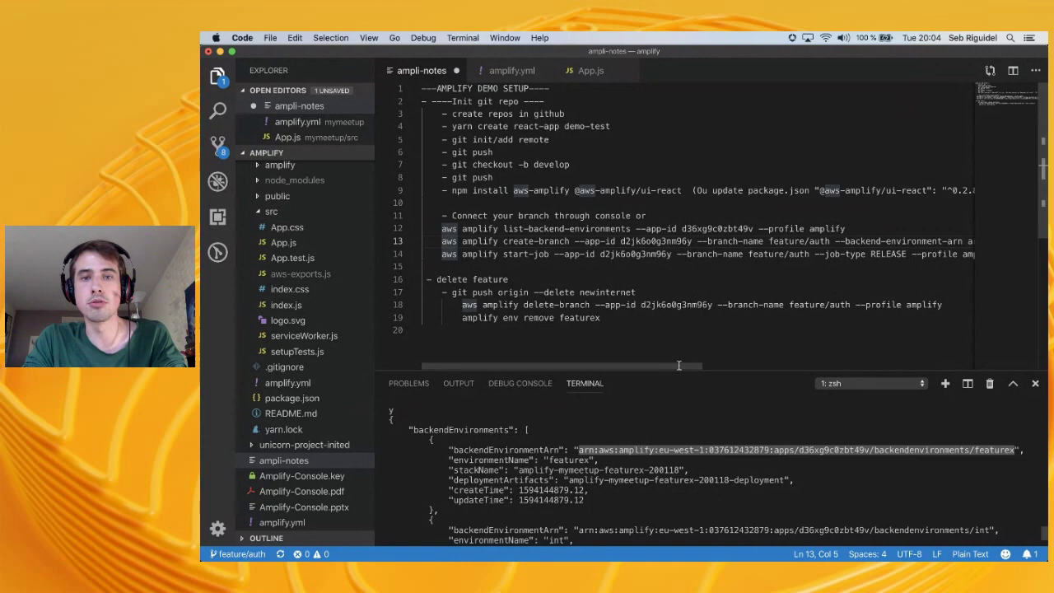
scroll(911, 239, "right", 10)
left_click(963, 241, "shift")
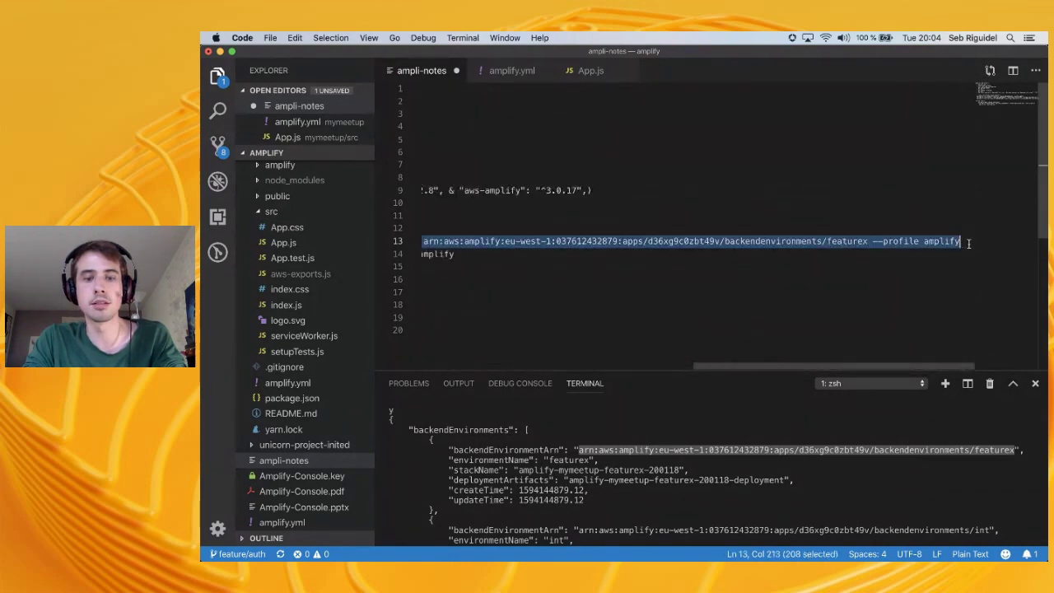
key("super+c")
scroll(959, 241, "left", 10)
left_click(682, 455)
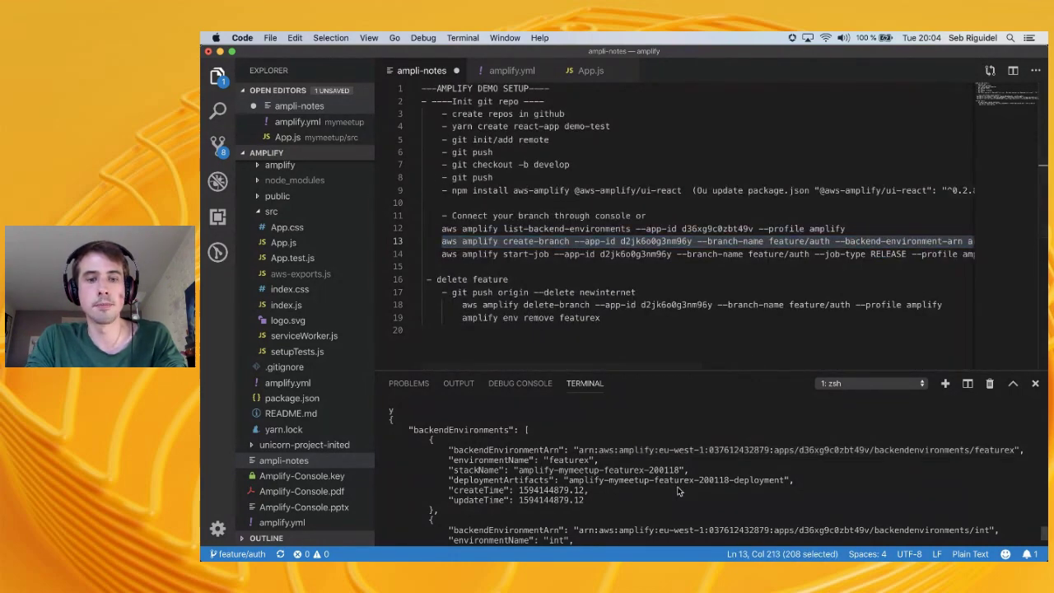
key("super+v")
key("Return")
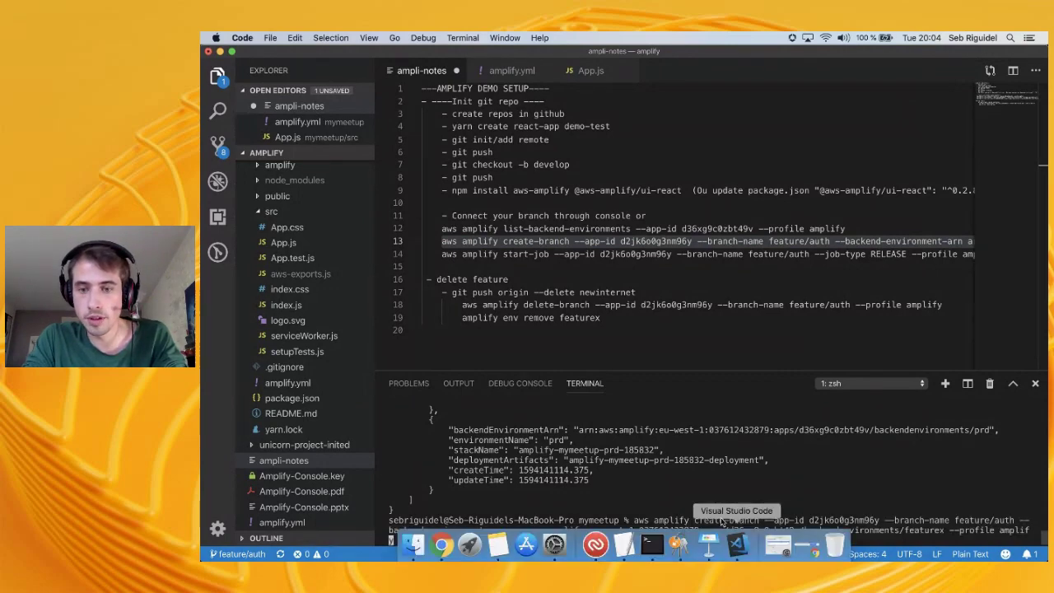
key("super+Tab")
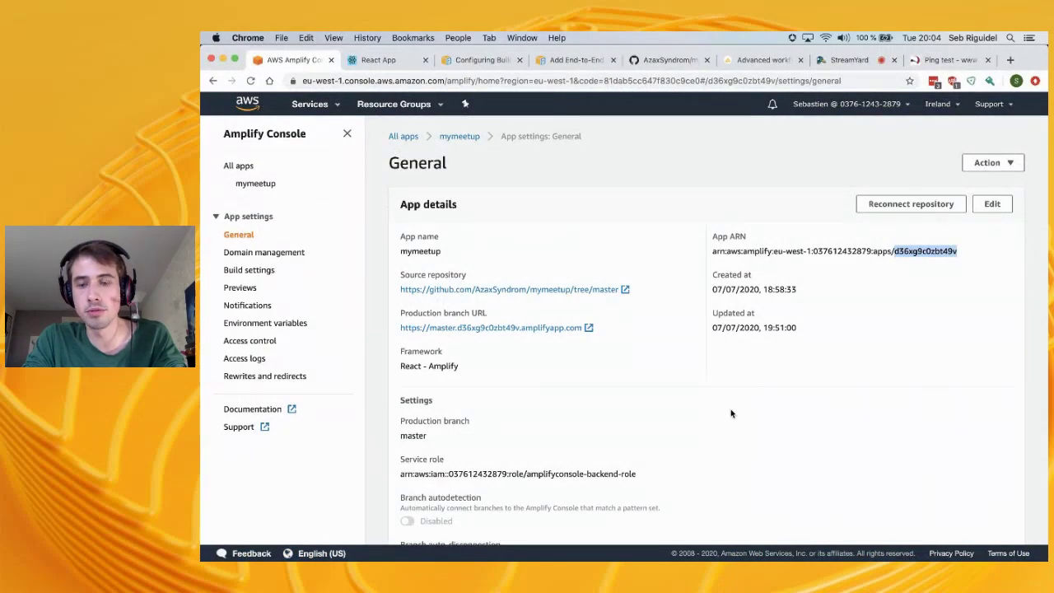
key("super+Tab")
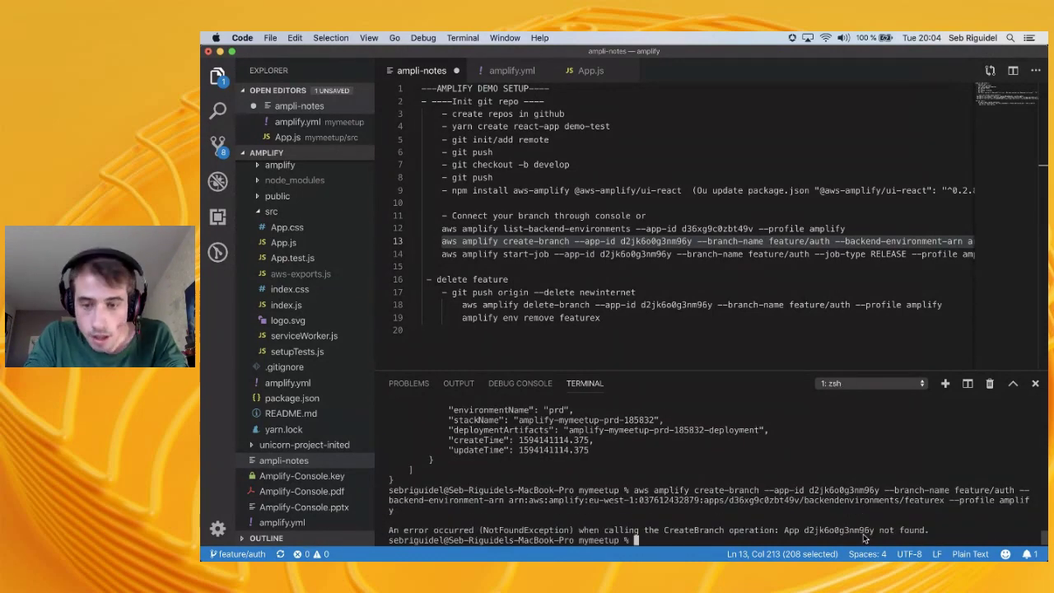
Rerun create-branch with the --app-id corrected to d36xg9c0zbt49v
key("Up")
key("alt+Left")
key("alt+Left")
key("alt+Left")
key("alt+Left")
key("alt+Left")
key("alt+Left")
key("alt+Left")
key("alt+Left")
key("alt+Left")
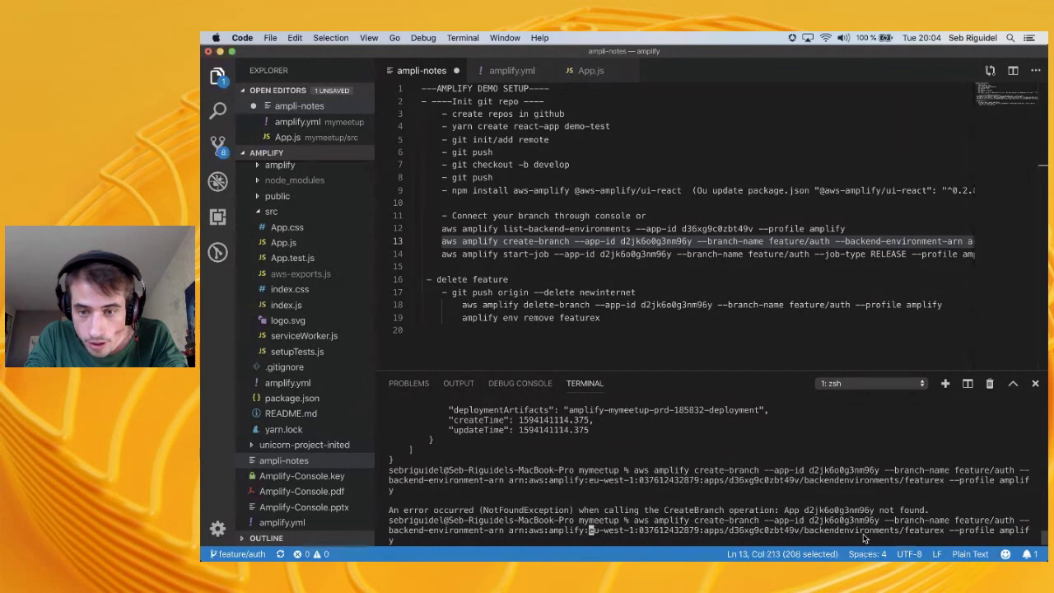
key("alt+Left")
key("alt+Left")
key("alt+Left")
key("alt+Left")
key("alt+Right")
key("alt+Right")
key("BackSpace")
key("BackSpace")
key("BackSpace")
key("BackSpace")
key("BackSpace")
key("BackSpace")
key("BackSpace")
key("BackSpace")
key("BackSpace")
key("BackSpace")
key("BackSpace")
key("BackSpace")
key("BackSpace")
key("BackSpace")
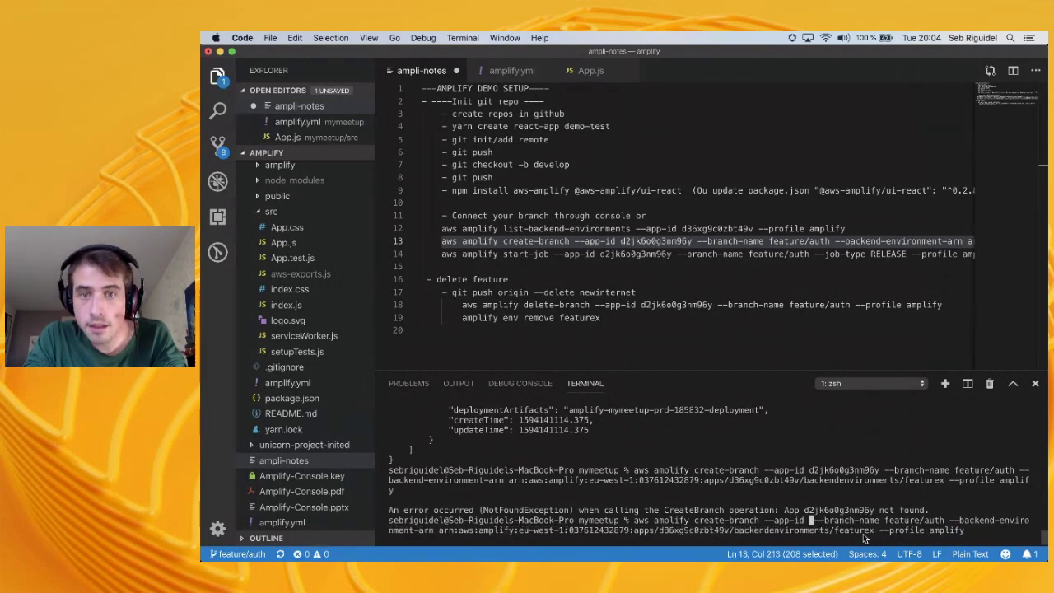
double_click(728, 228)
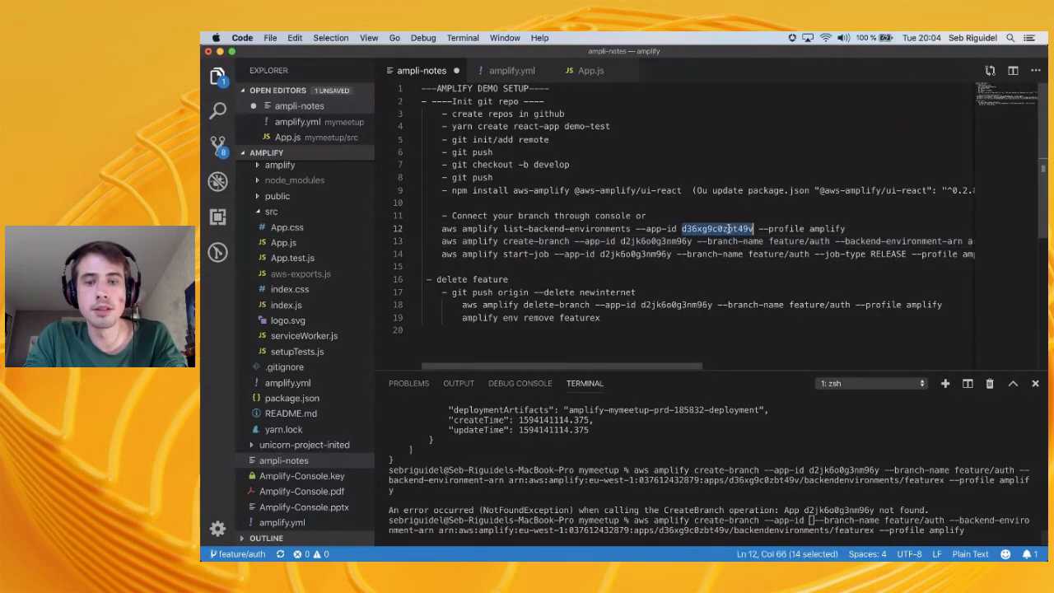
key("super+c")
key("super+Tab")
key("super+Tab")
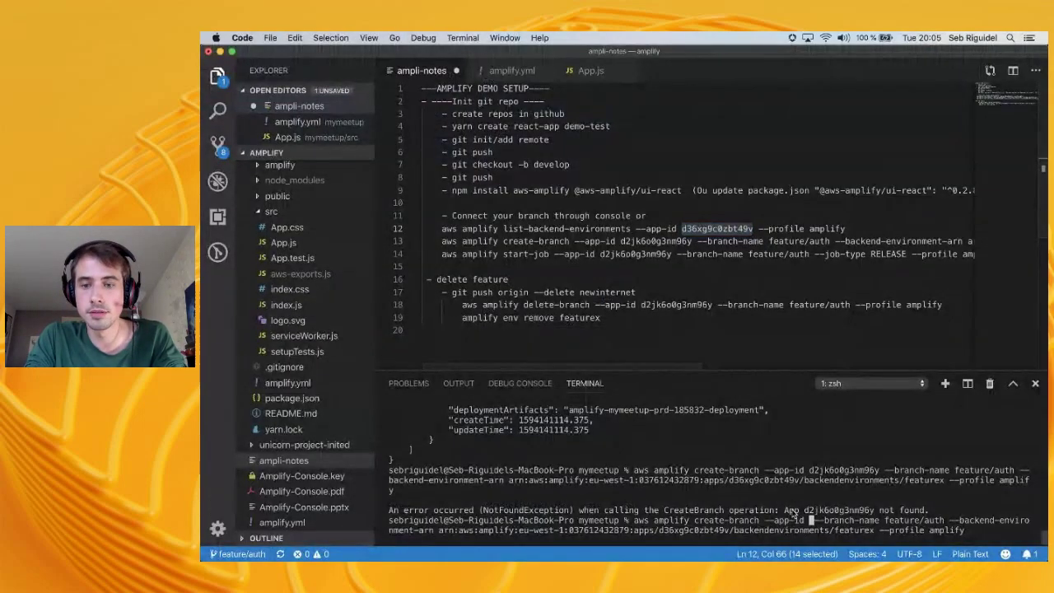
left_click(791, 512)
key("super+v")
key("Return")
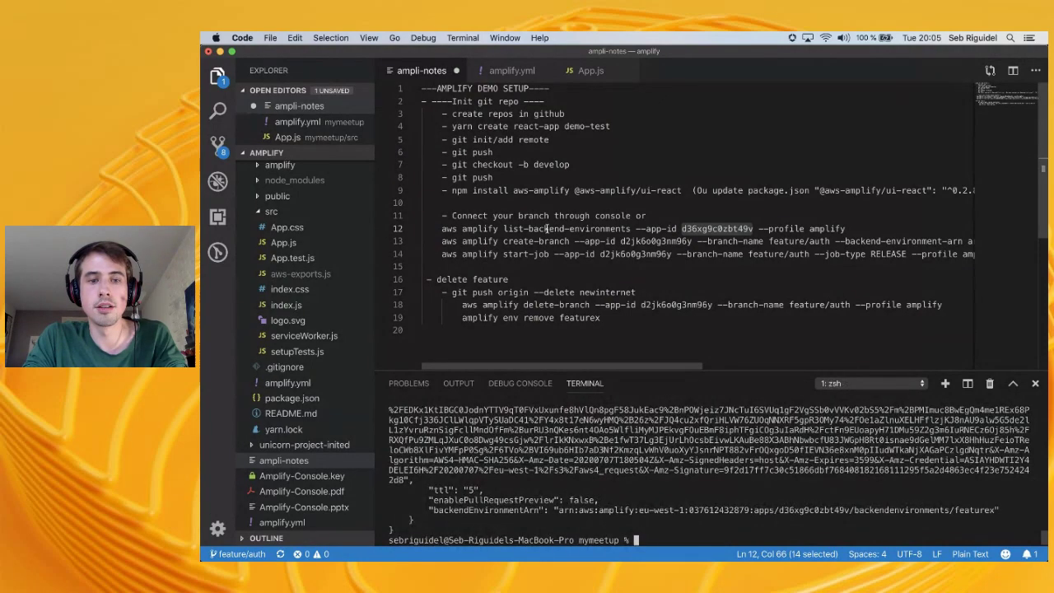
key("super+Tab")
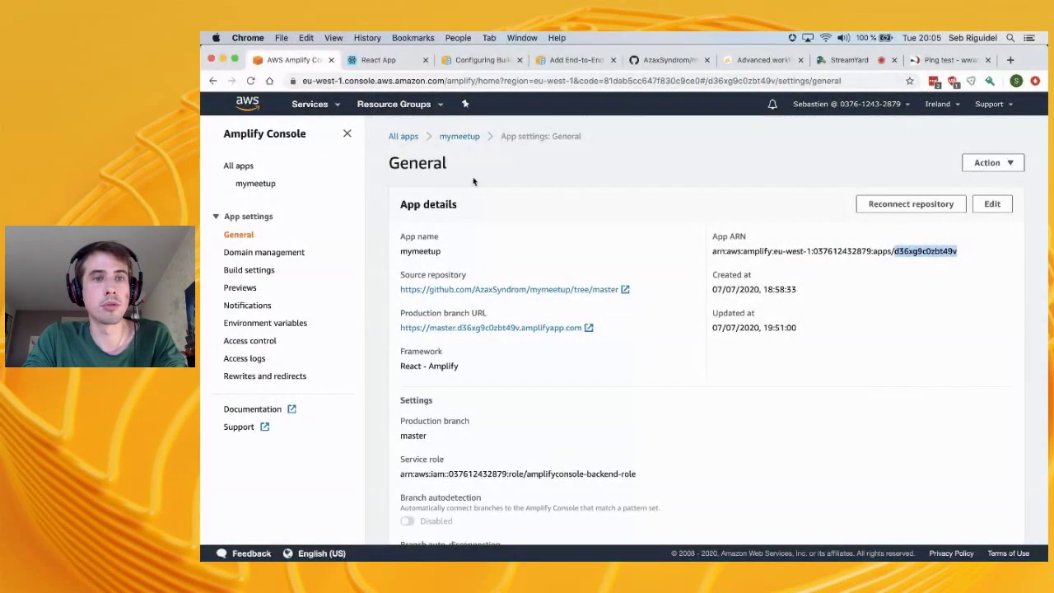
Open the mymeetup app's branch overview in Amplify Console
left_click(465, 143)
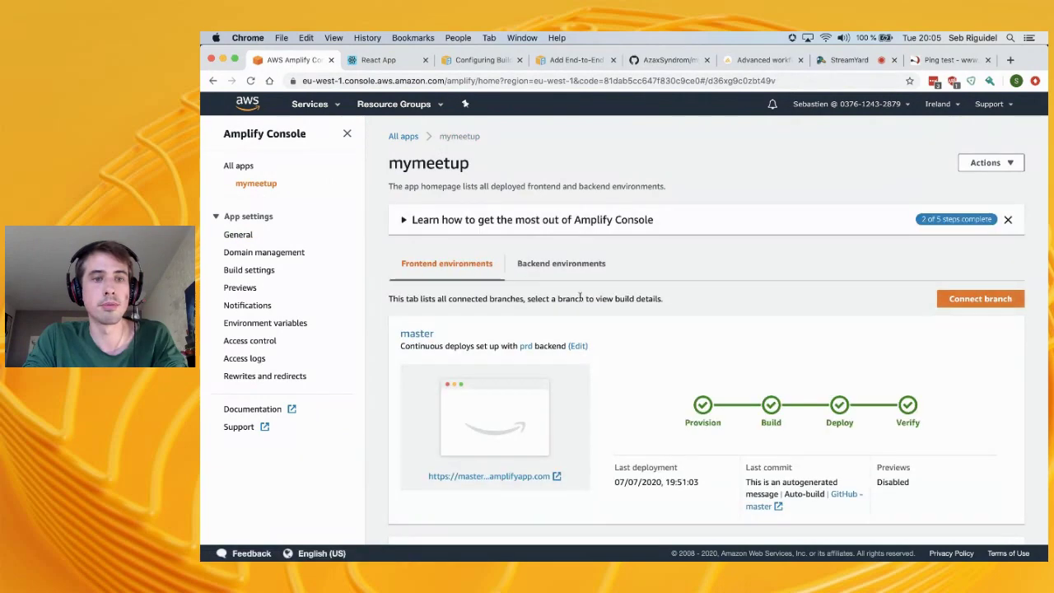
scroll(560, 289, "down", 5)
scroll(580, 297, "up", 5)
scroll(581, 299, "down", 5)
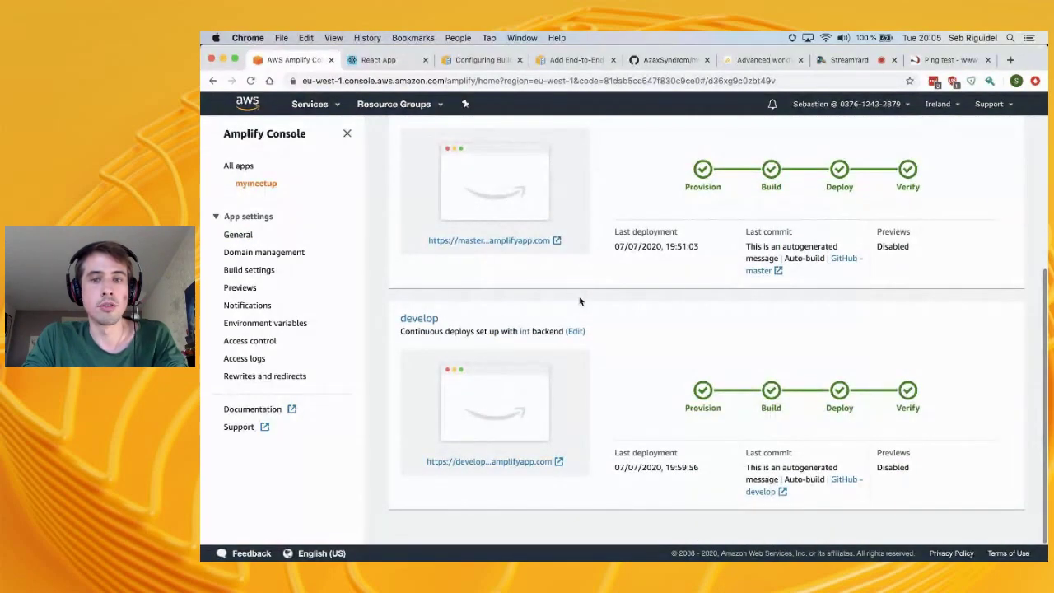
scroll(626, 447, "up", 3)
scroll(617, 448, "down", 3)
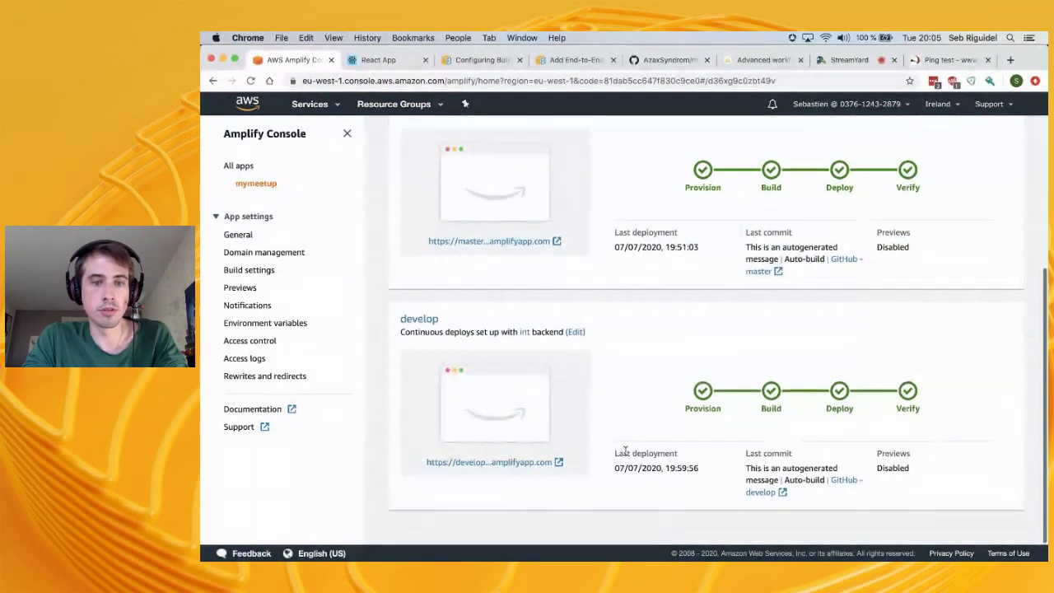
View the deployed develop site and React app tabs, then return to the console
left_click(517, 466)
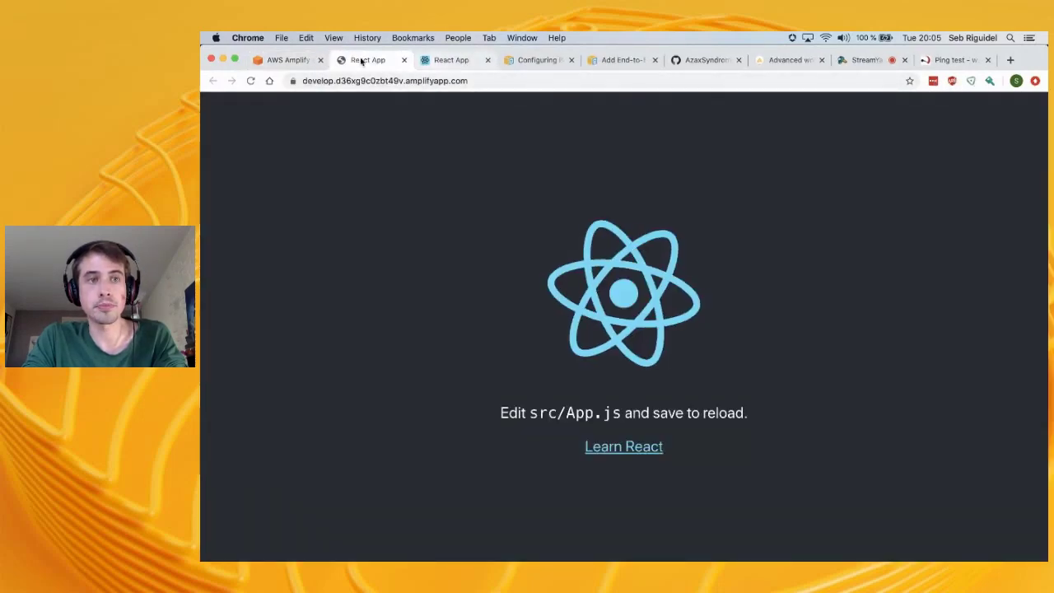
left_click(284, 59)
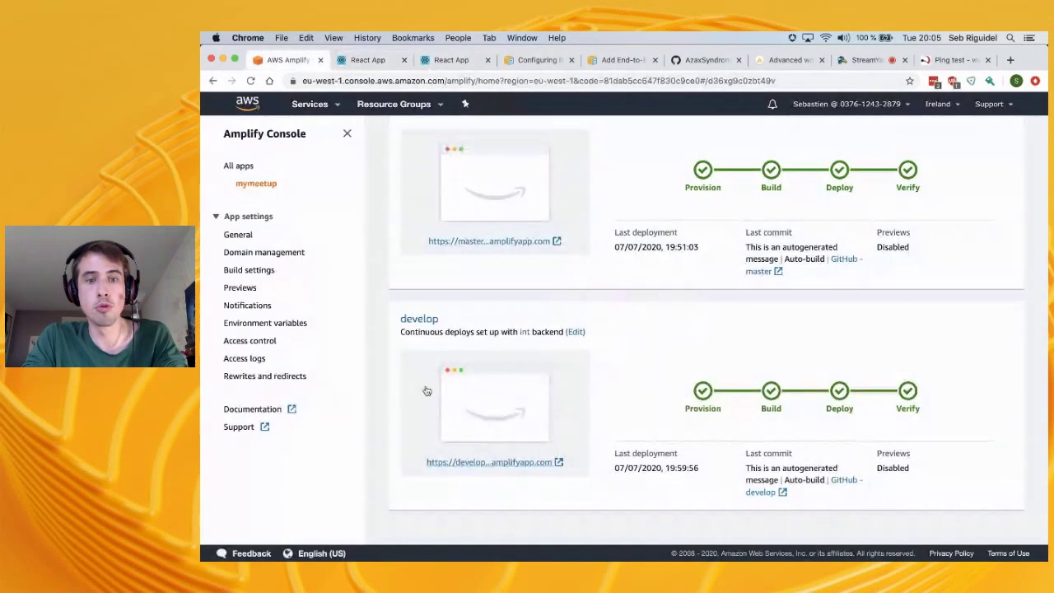
left_click(374, 59)
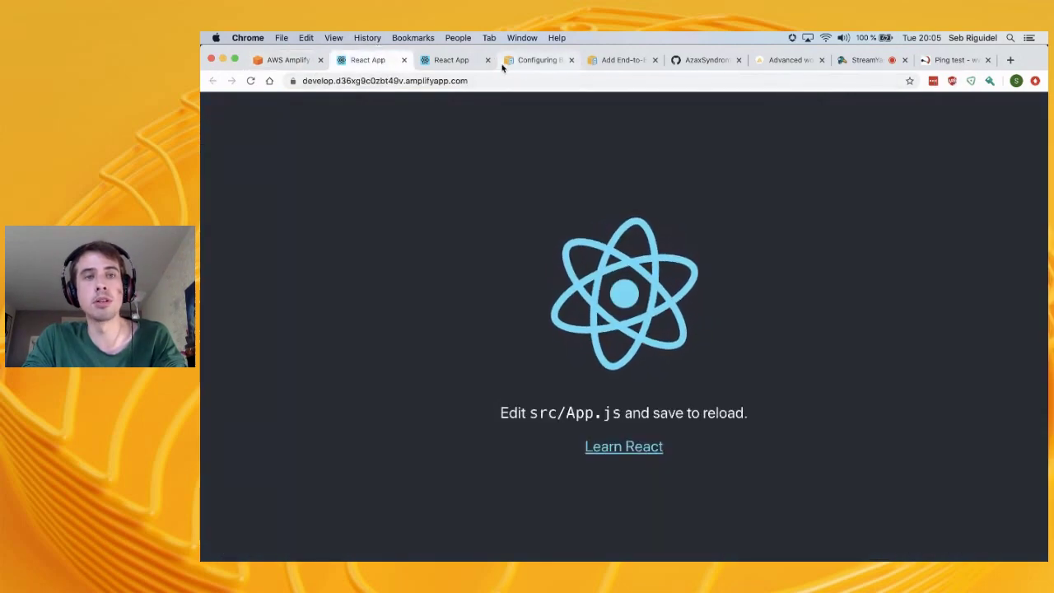
left_click(455, 63)
left_click(368, 66)
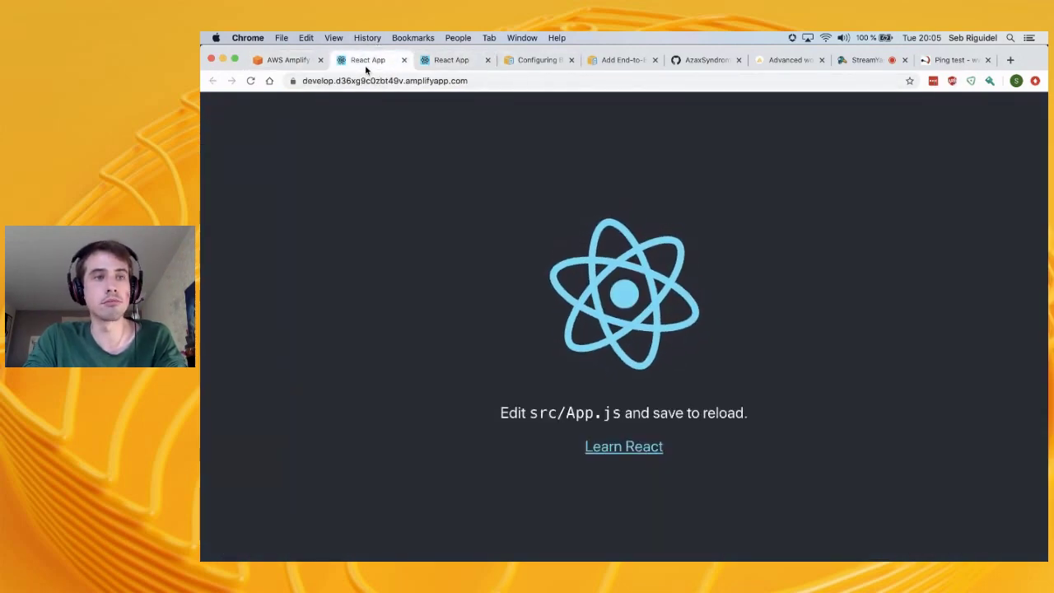
left_click(288, 62)
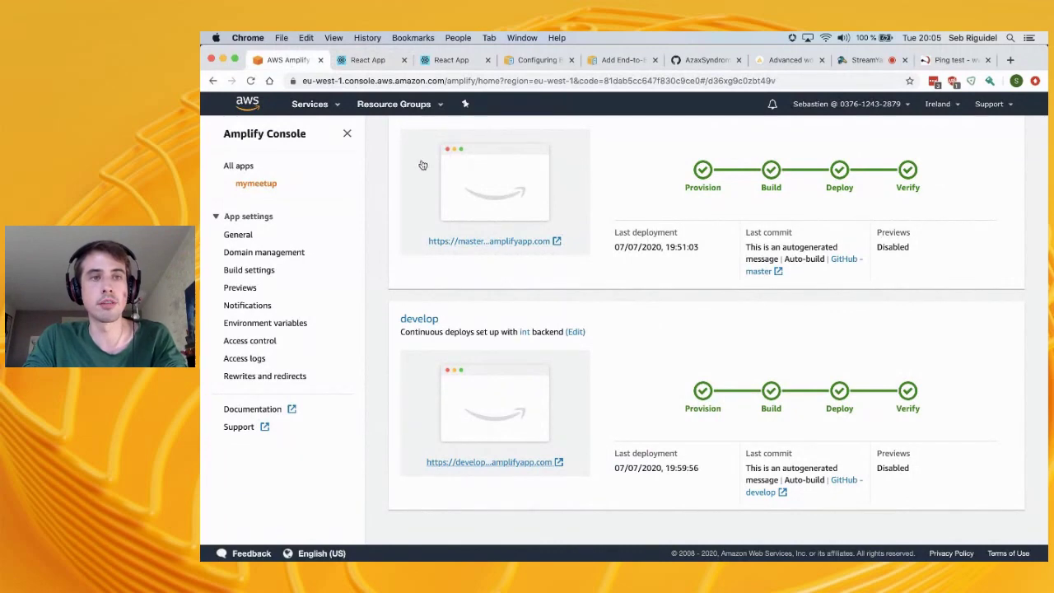
left_click(373, 63)
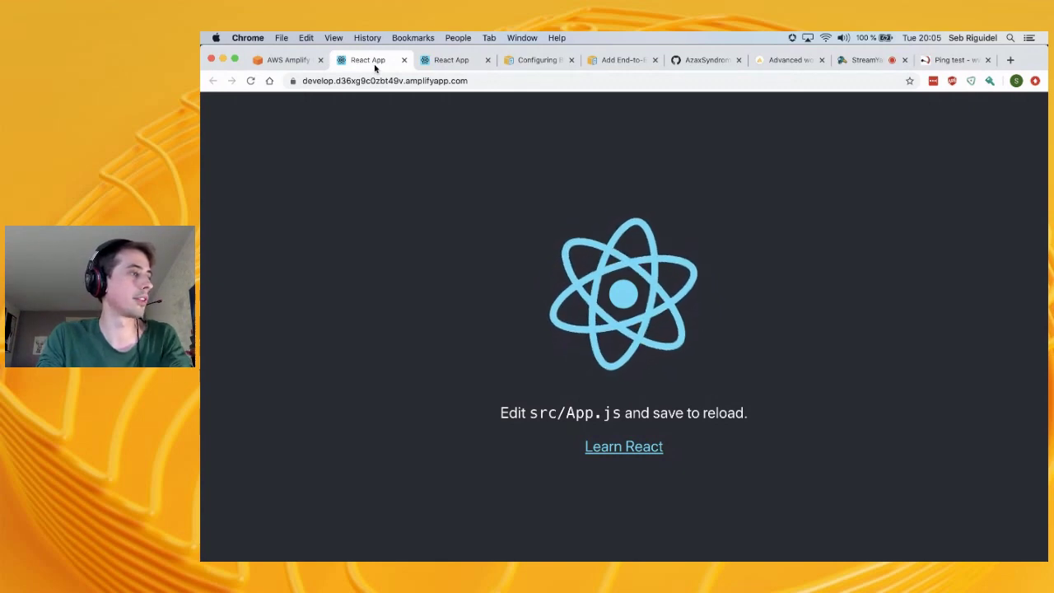
left_click(284, 60)
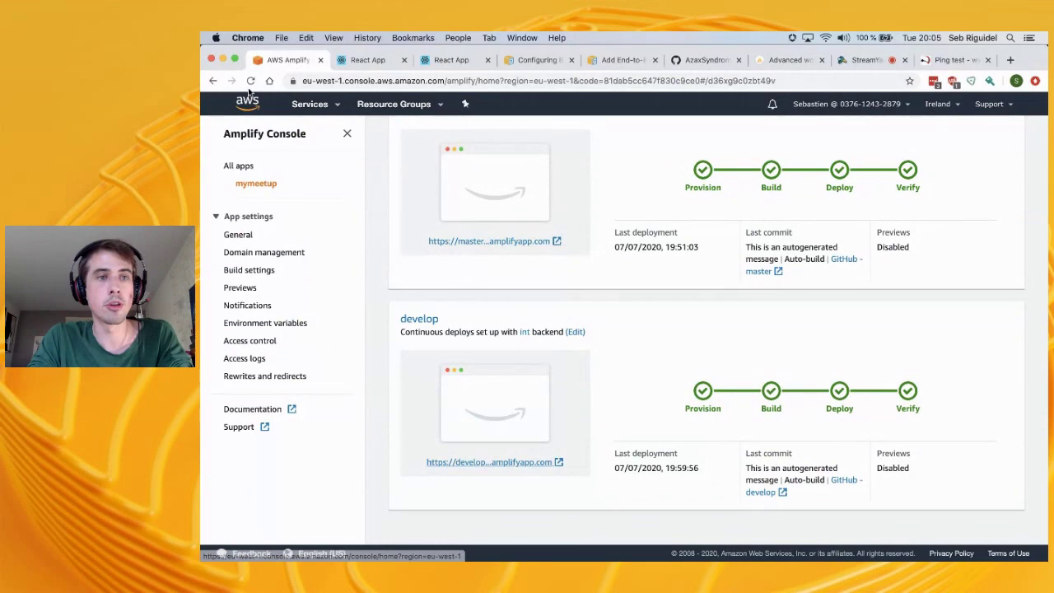
Reload the console so feature/auth appears with the featurex backend and a queued build
left_click(250, 80)
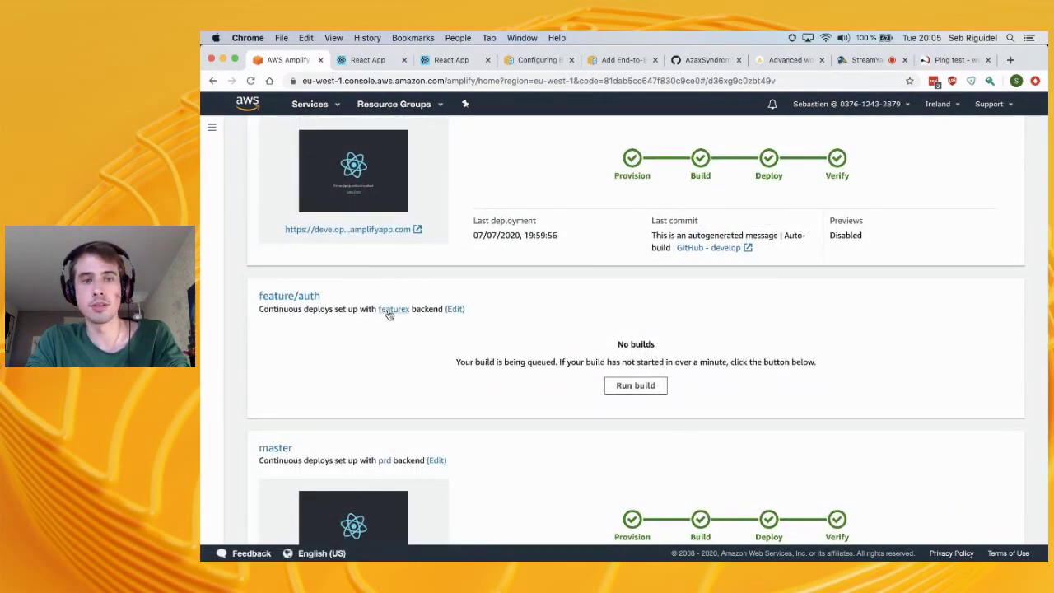
key("super+Tab")
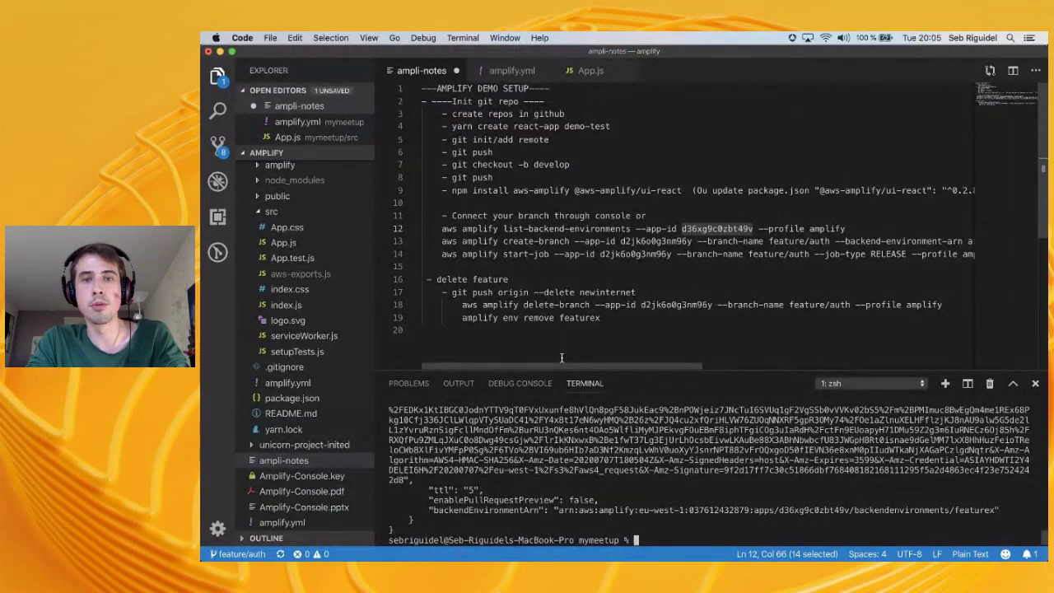
key("super+Tab")
key("super+Tab")
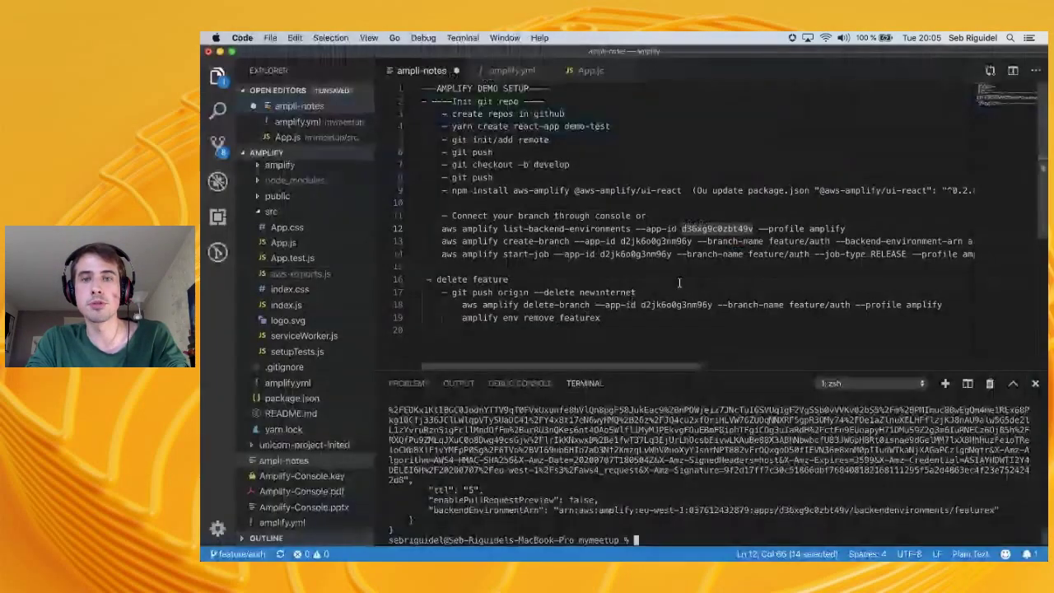
double_click(928, 241)
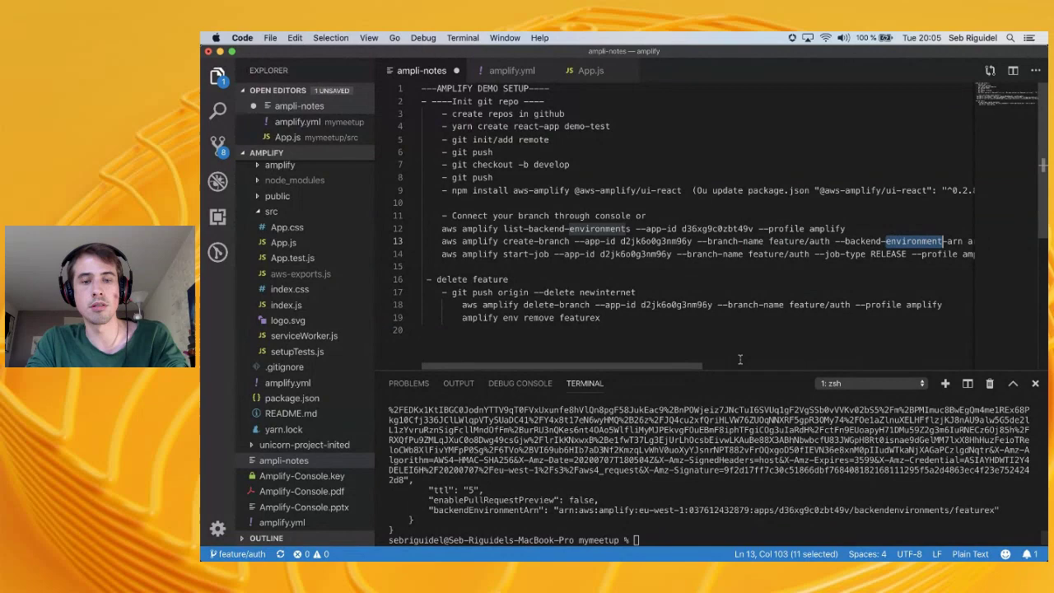
key("super+Tab")
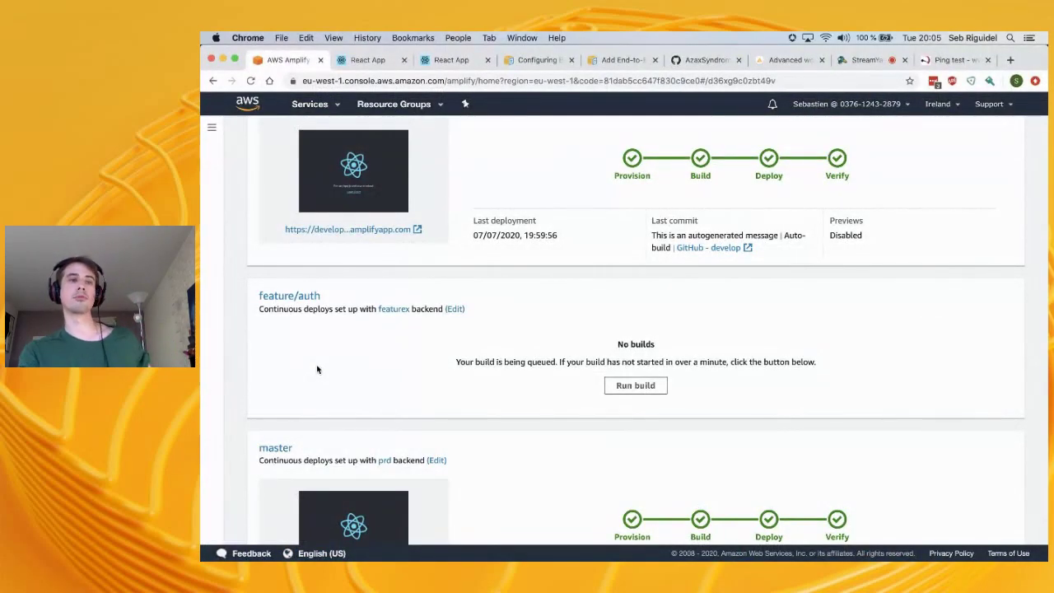
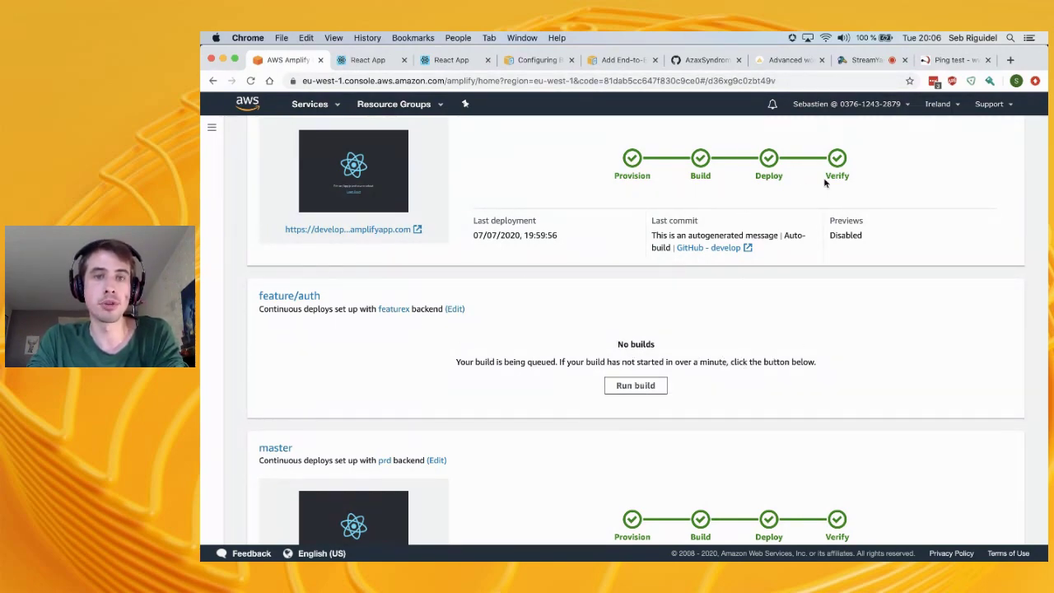
Run the start-job command from line 14 in the terminal, with the wrong app id still in it
key("super+Tab")
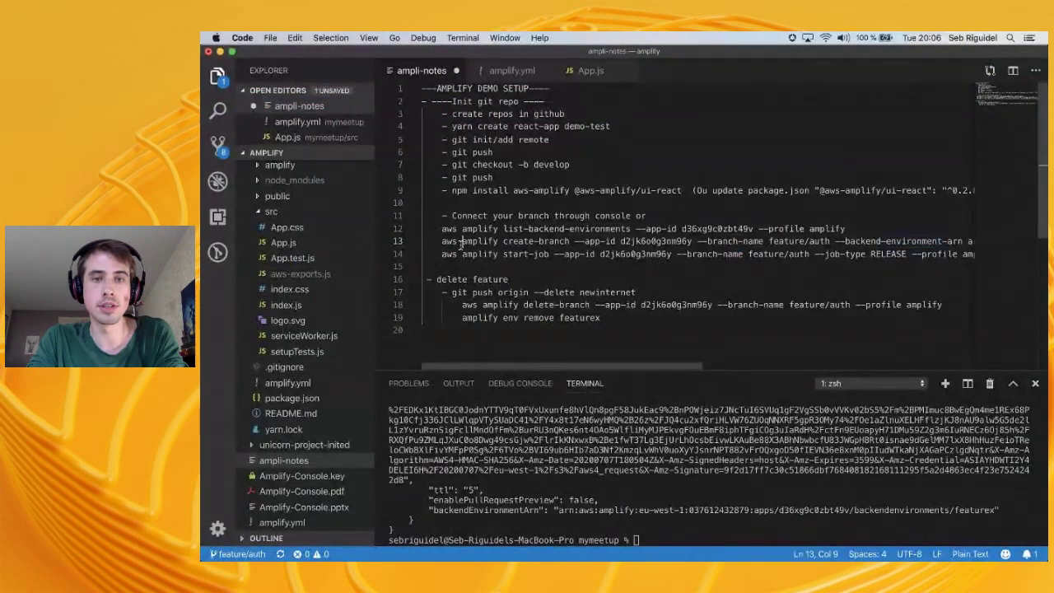
double_click(651, 247)
key("Escape")
scroll(744, 255, "right", 5)
left_click(873, 251)
scroll(876, 250, "left", 5)
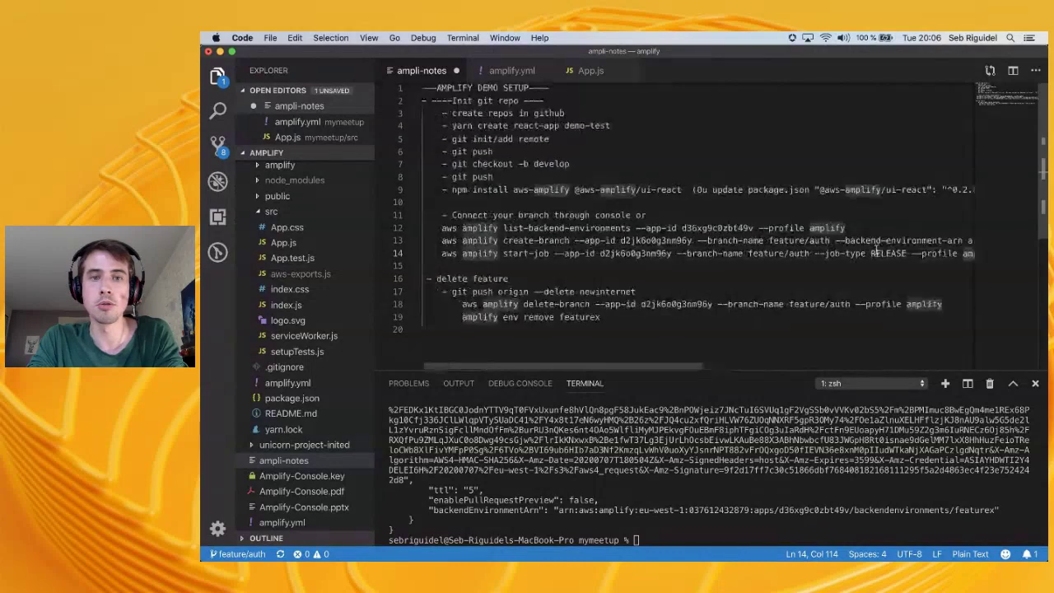
left_click(443, 253, "shift")
key("super+c")
left_click(699, 531)
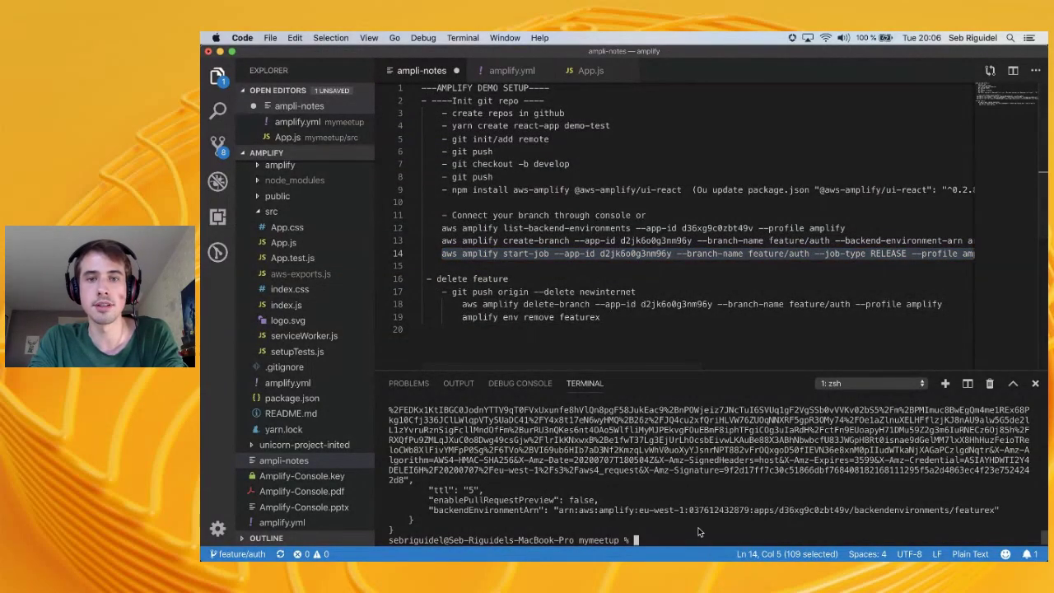
key("super+v")
key("Return")
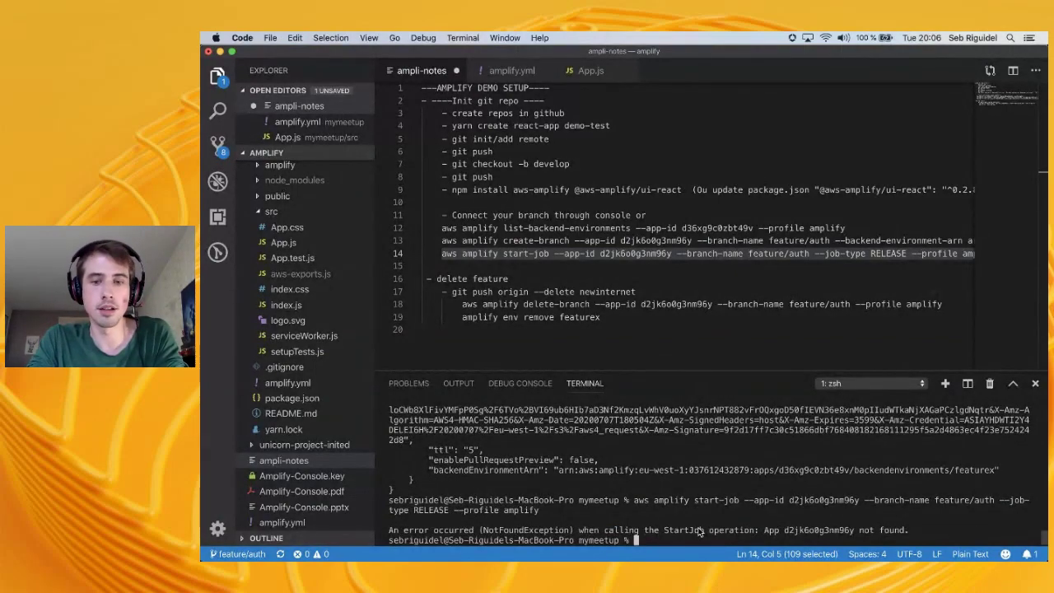
Replace line 14's app id with the one from line 12 and run the corrected start-job command
double_click(653, 228)
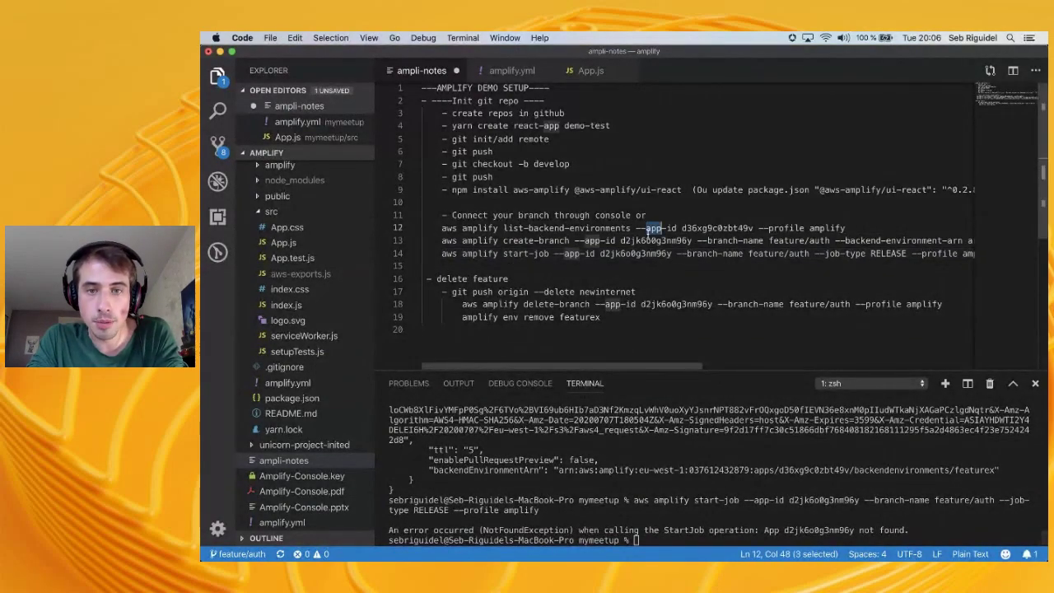
double_click(630, 254)
key("Right")
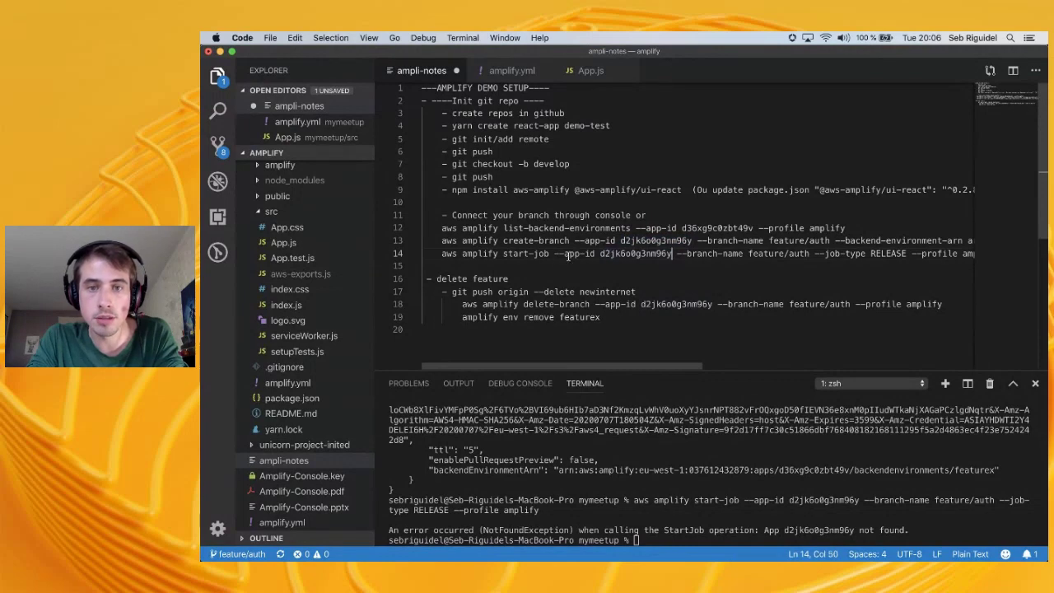
double_click(702, 228)
left_click_drag(648, 254, 653, 254)
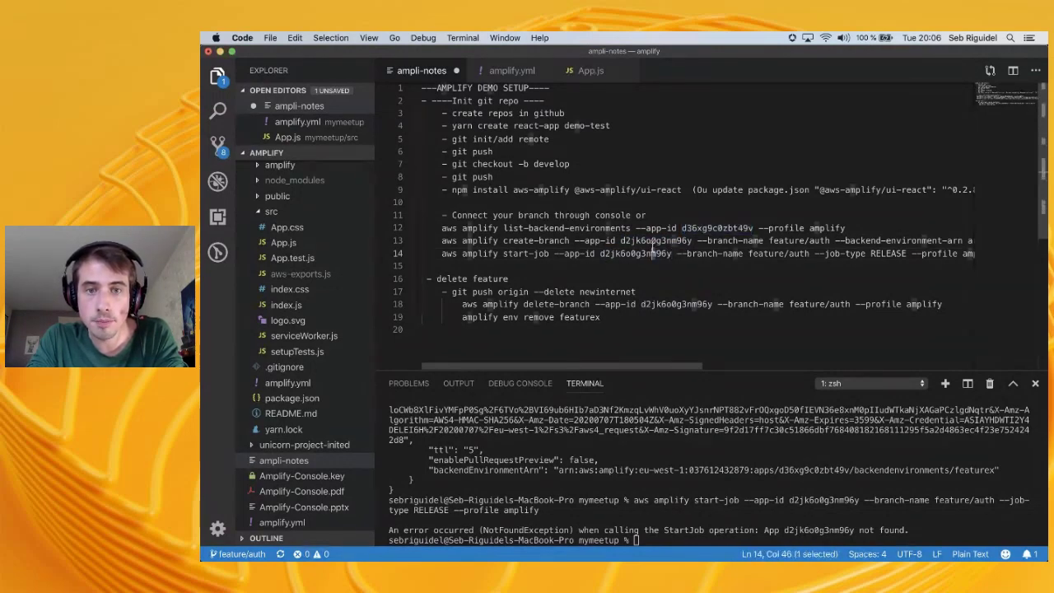
left_click(442, 254)
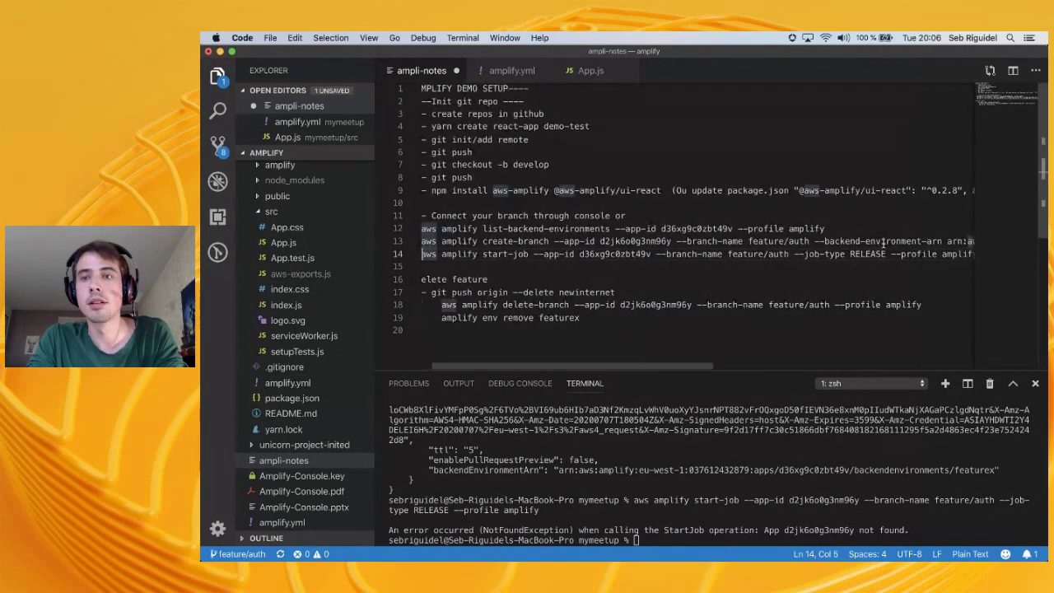
scroll(947, 244, "right", 1)
left_click(962, 246, "shift")
key("super+c")
left_click(736, 478)
key("super+v")
key("Return")
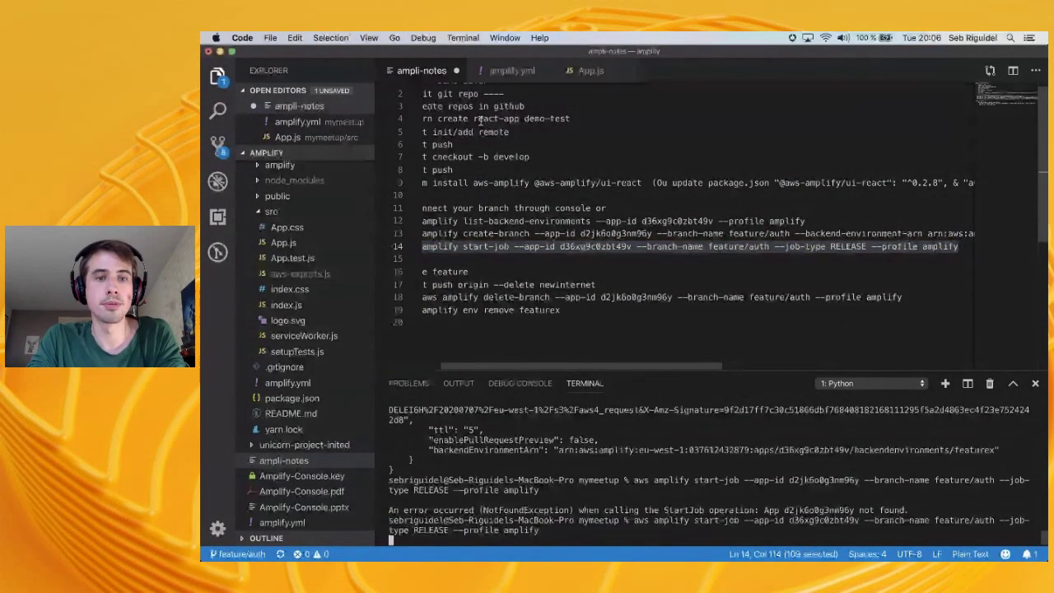
left_click(512, 71)
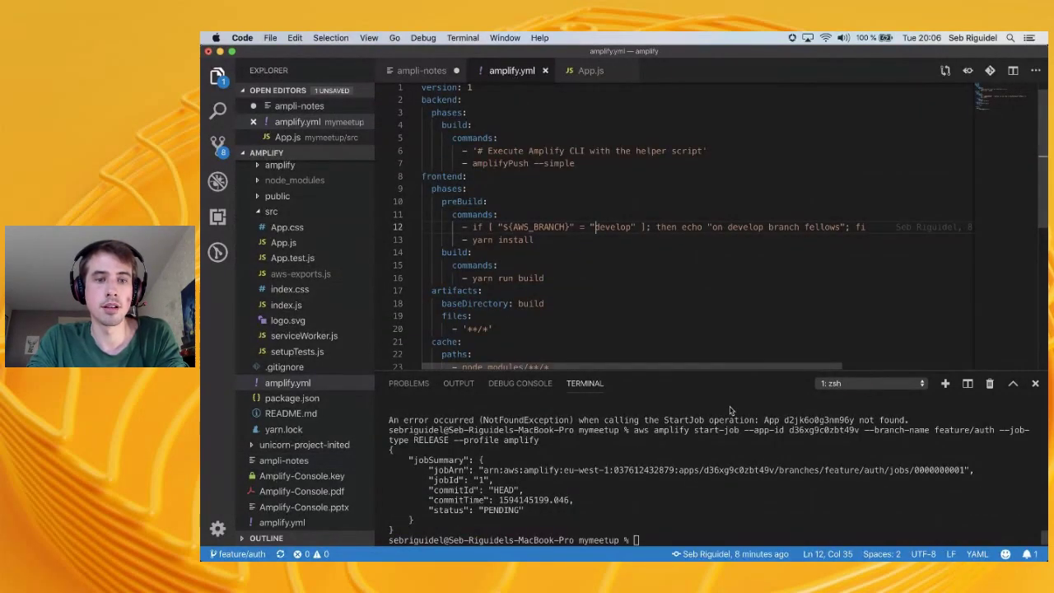
key("super+Tab")
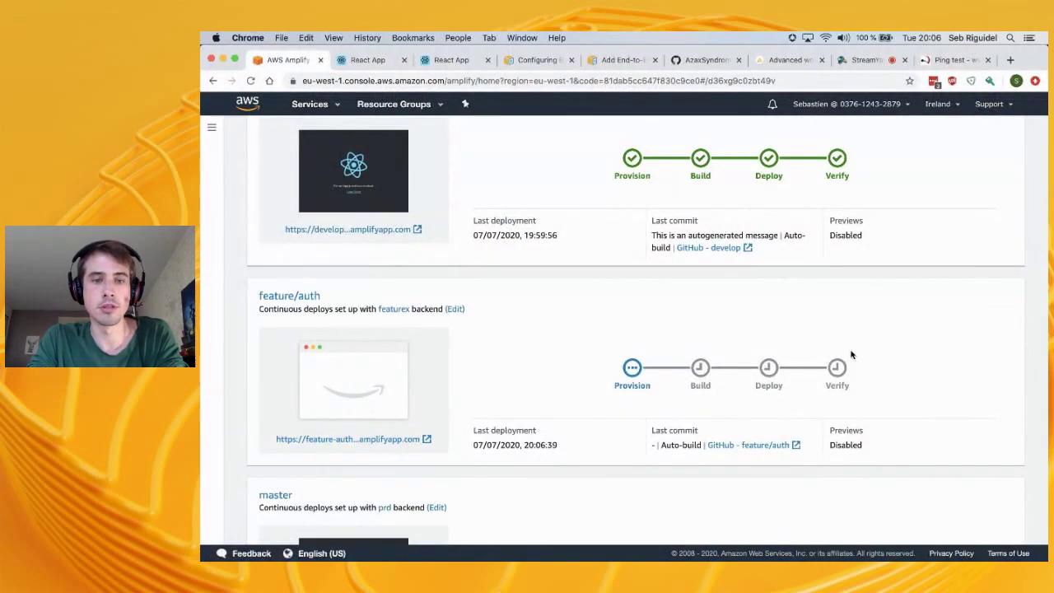
Open the feature/auth site in a new tab, close the duplicate React App tab, and return to the branch list
left_click(337, 439)
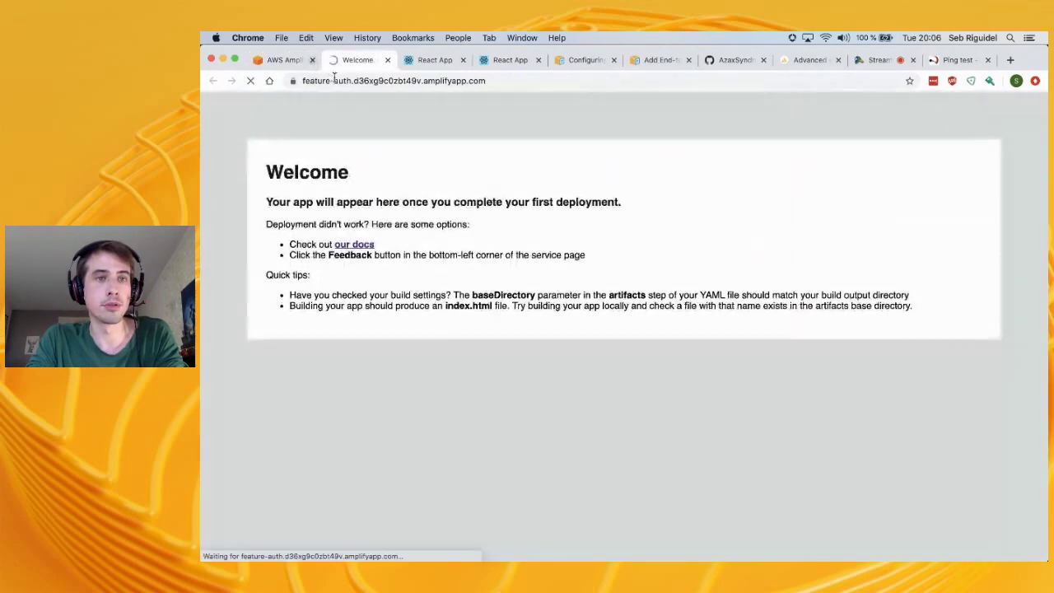
left_click(448, 59)
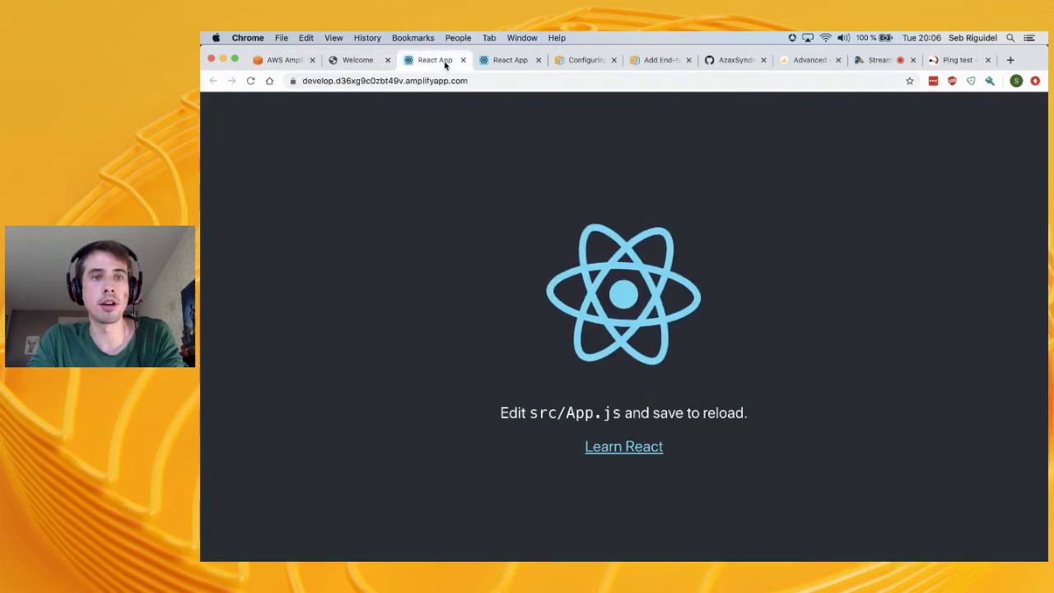
left_click(538, 59)
left_click(368, 60)
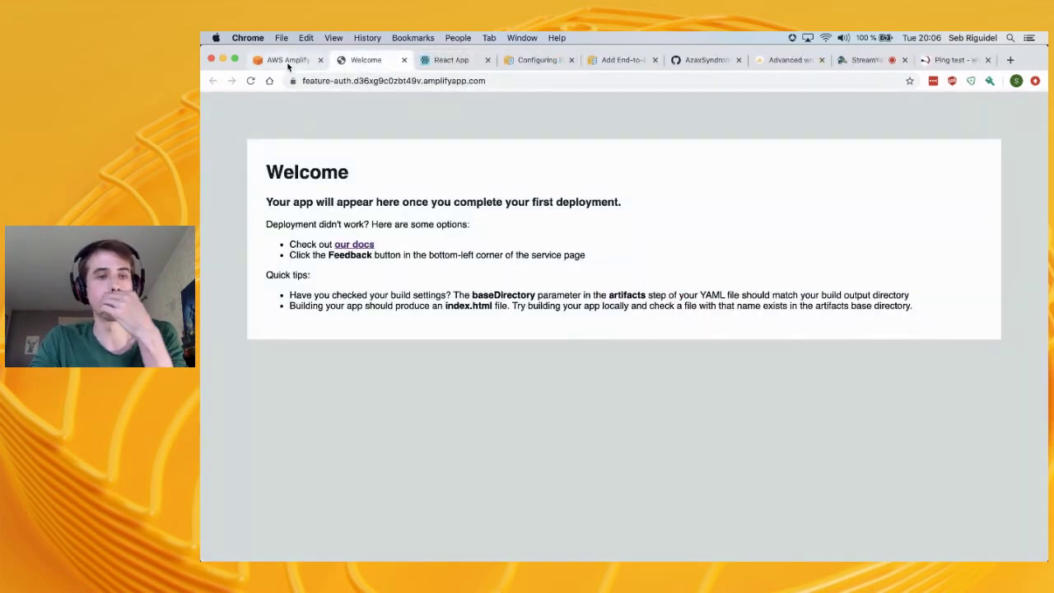
left_click(283, 60)
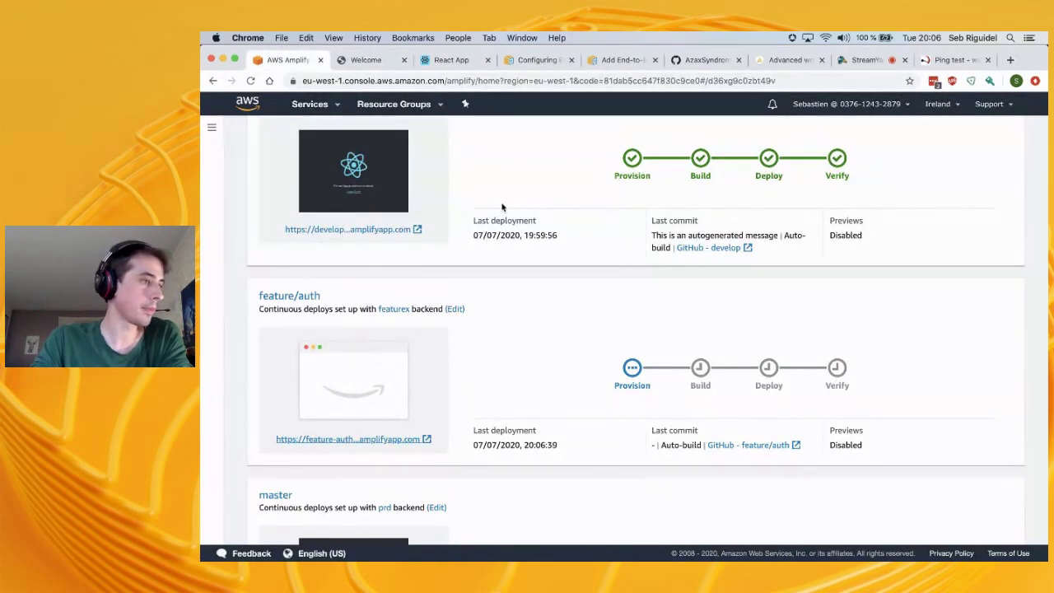
scroll(480, 375, "down", 1)
scroll(480, 375, "down", 2)
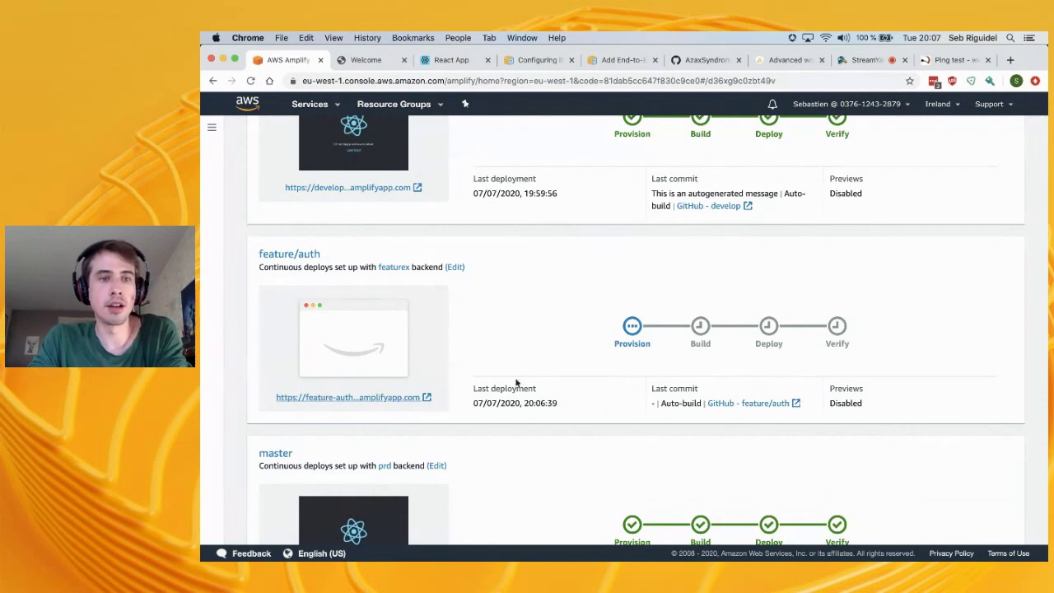
scroll(502, 311, "down", 3)
scroll(502, 313, "up", 3)
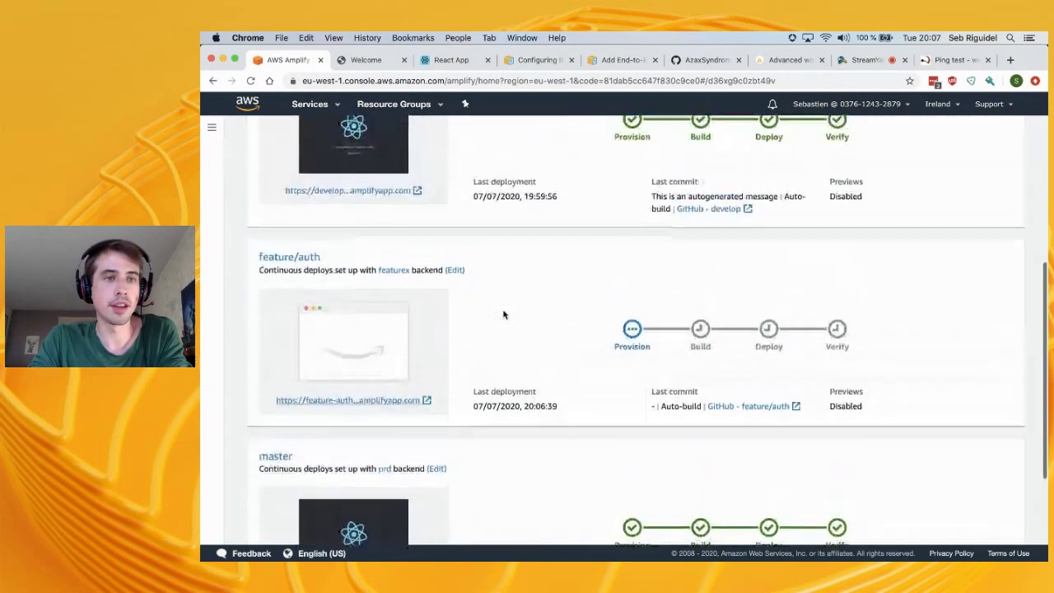
Remove the stray typing in amplify.yml, save it, and look over the develop branch condition
key("super+Tab")
type("amplif")
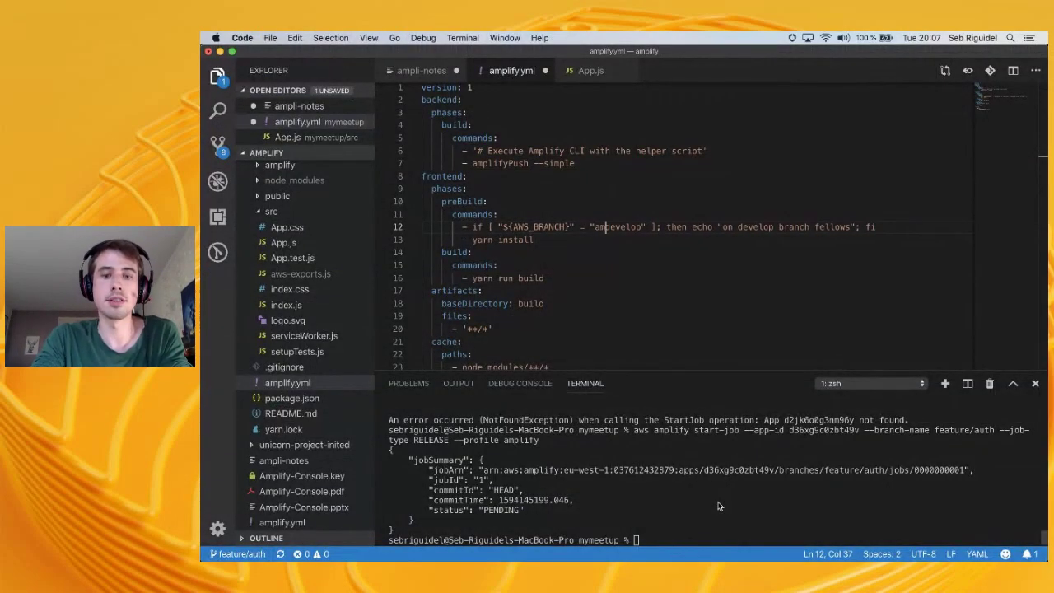
key("BackSpace")
key("BackSpace")
key("BackSpace")
key("BackSpace")
key("BackSpace")
key("BackSpace")
key("super+s")
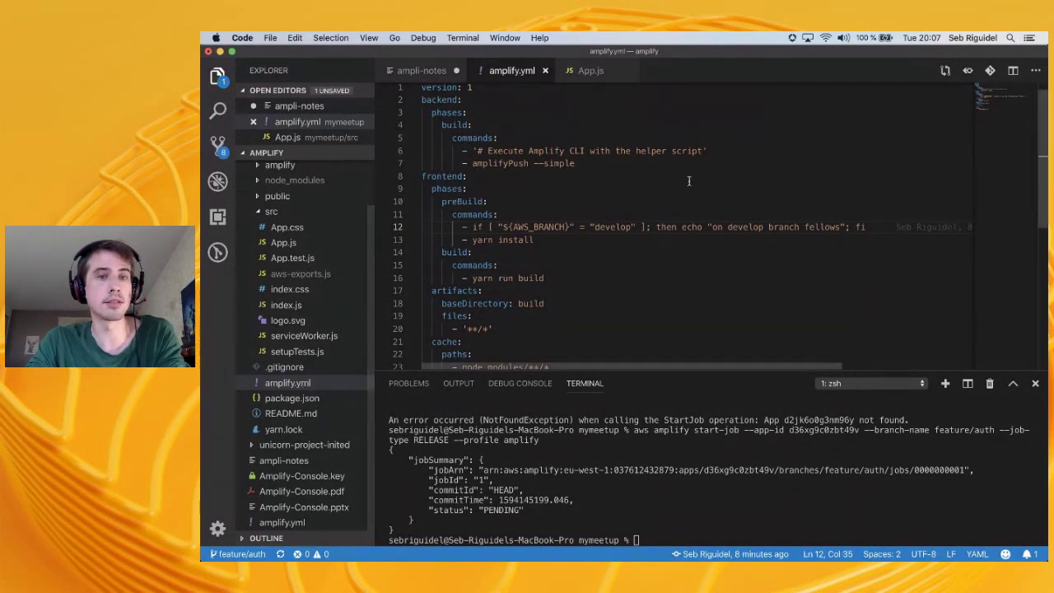
double_click(609, 230)
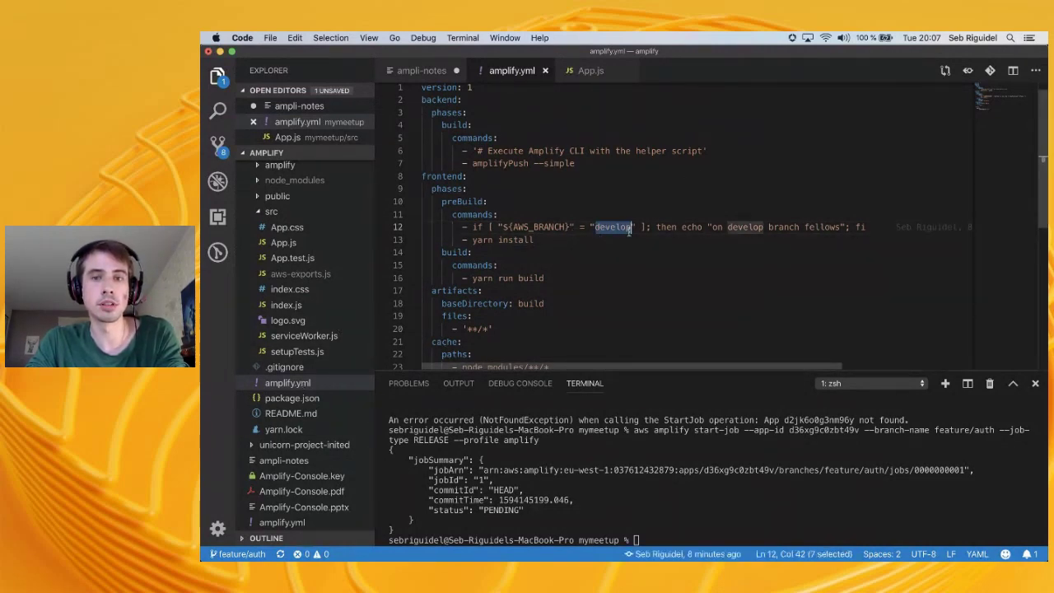
key("super+Tab")
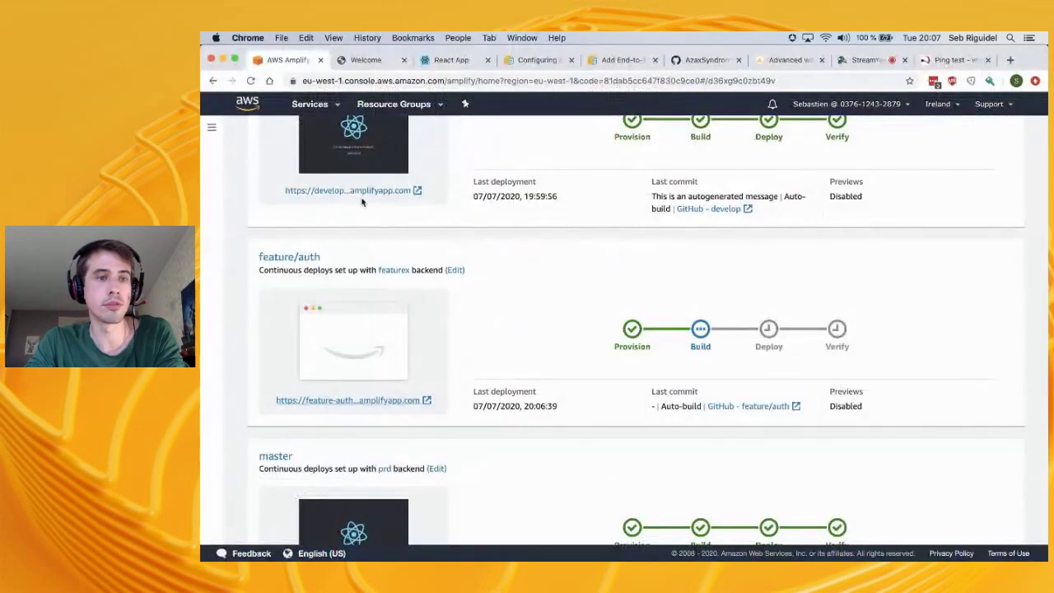
scroll(362, 203, "up", 3)
scroll(362, 203, "down", 1)
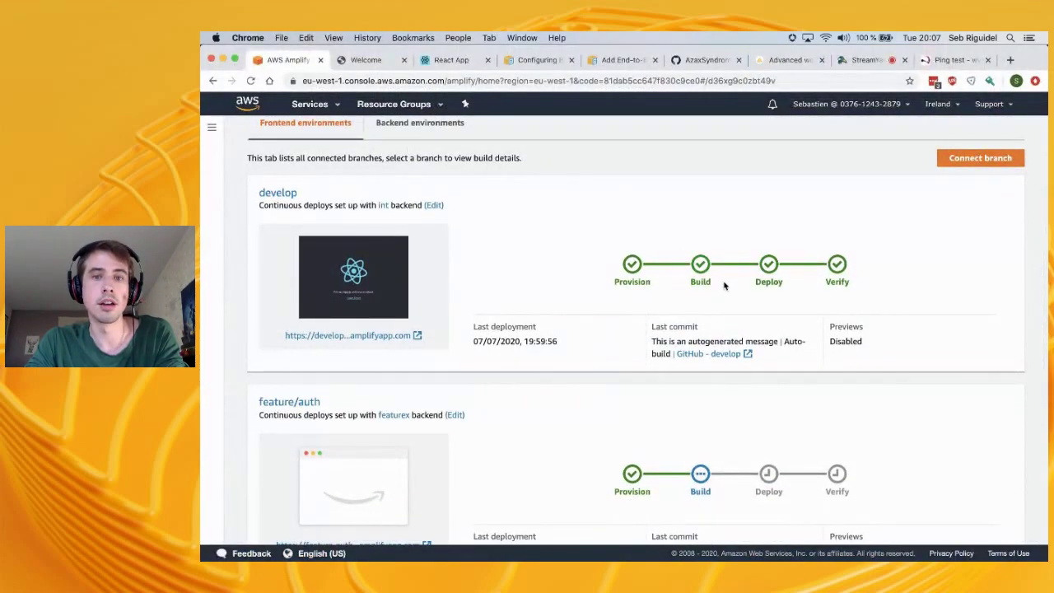
key("super+Tab")
left_click(523, 228)
key("super+Tab")
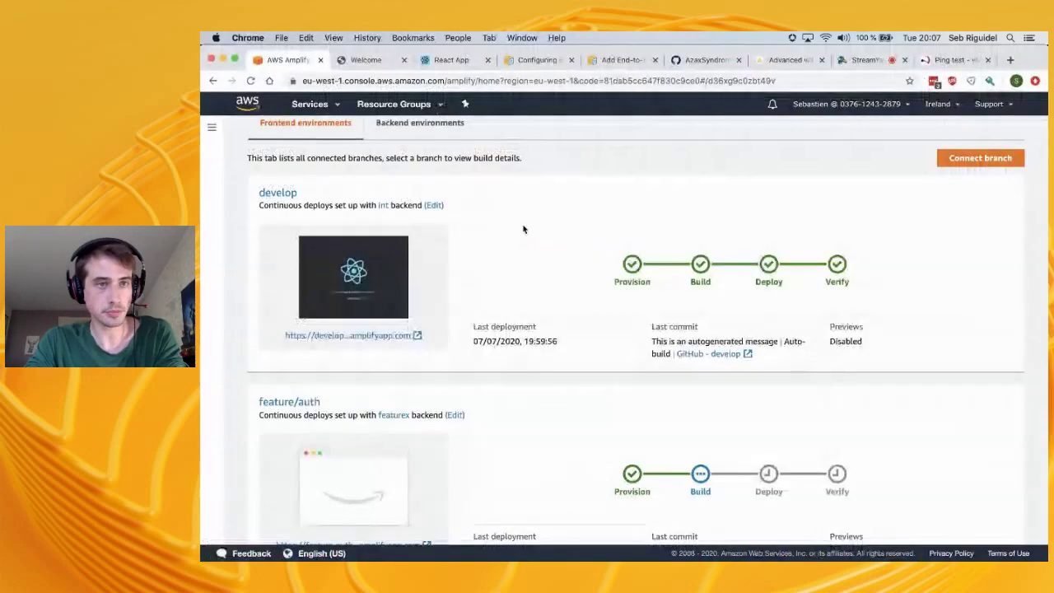
Bring up the app settings navigation next to the branches list
left_click(212, 127)
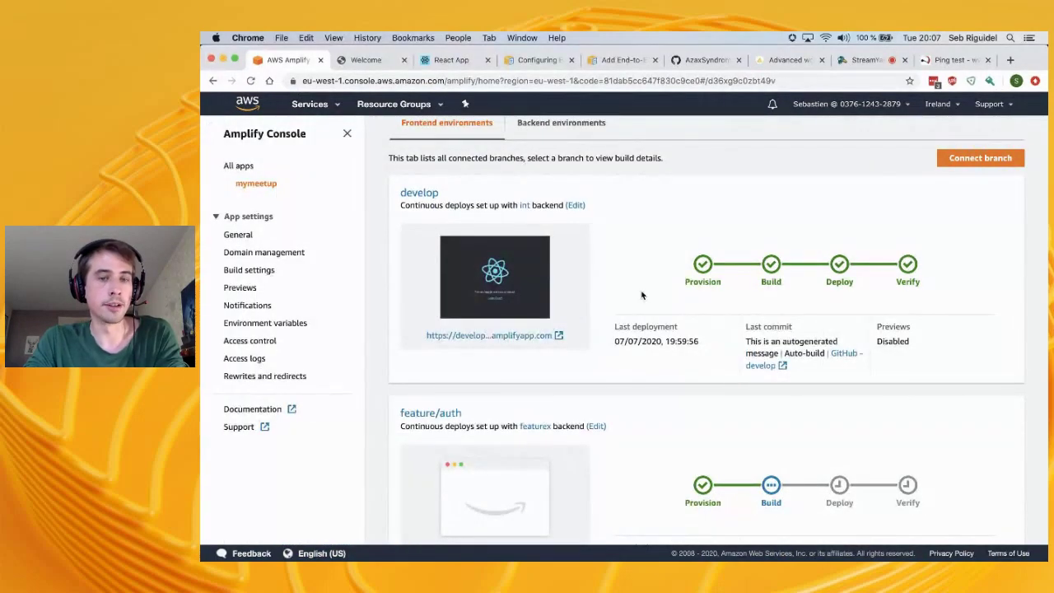
scroll(642, 295, "down", 3)
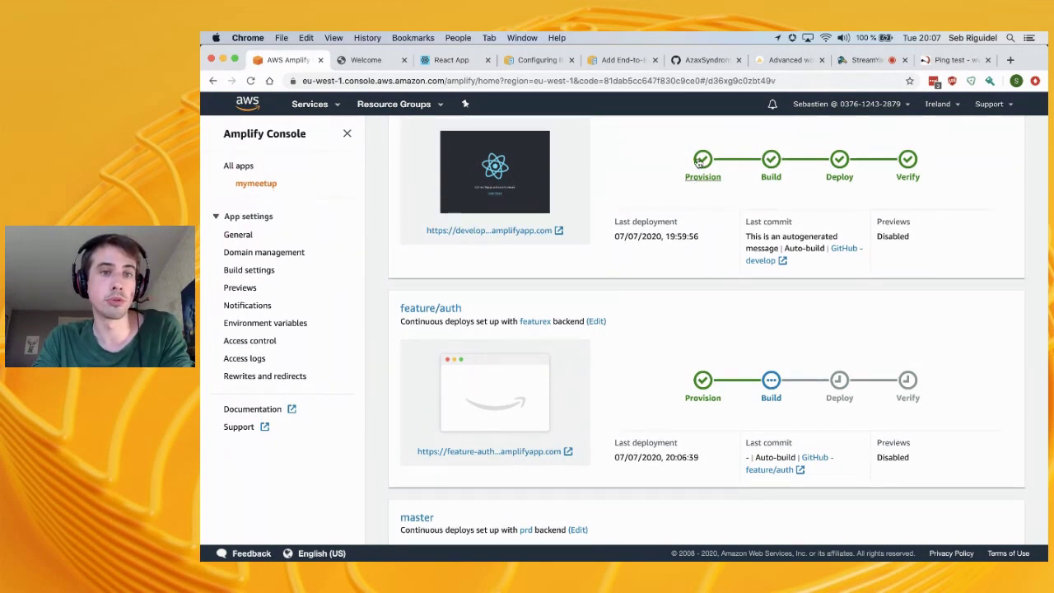
scroll(696, 164, "up", 3)
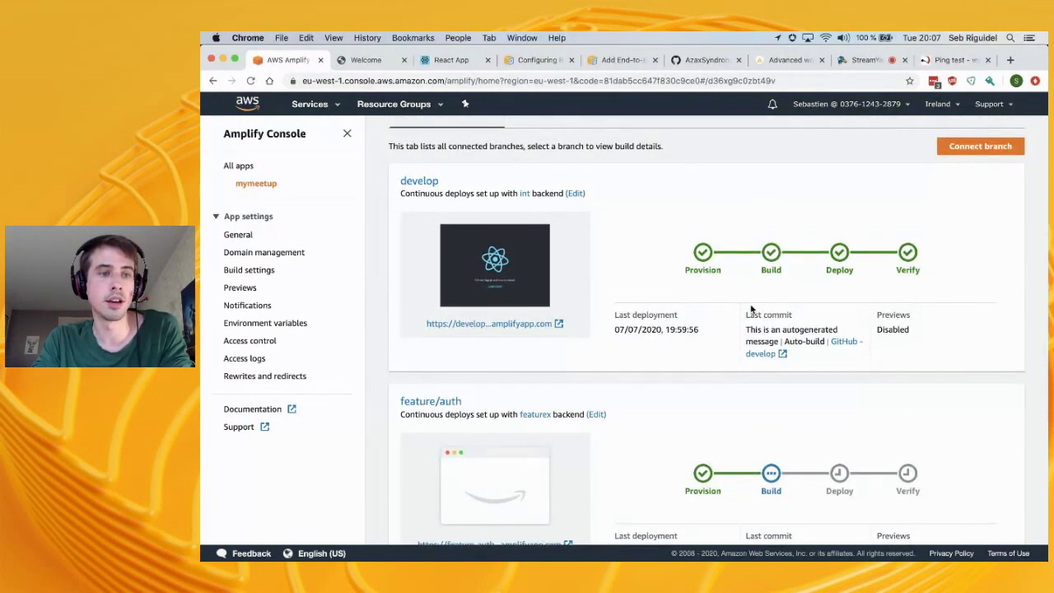
Open General app settings and review the app details and the Branches table
left_click(253, 274)
left_click(238, 235)
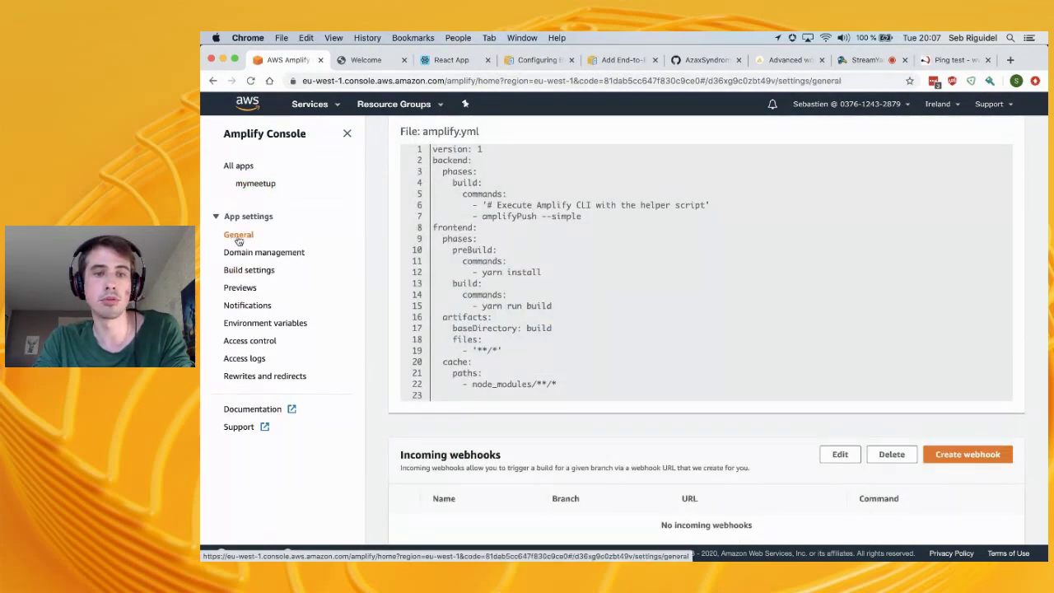
scroll(781, 303, "down", 1)
scroll(782, 305, "up", 3)
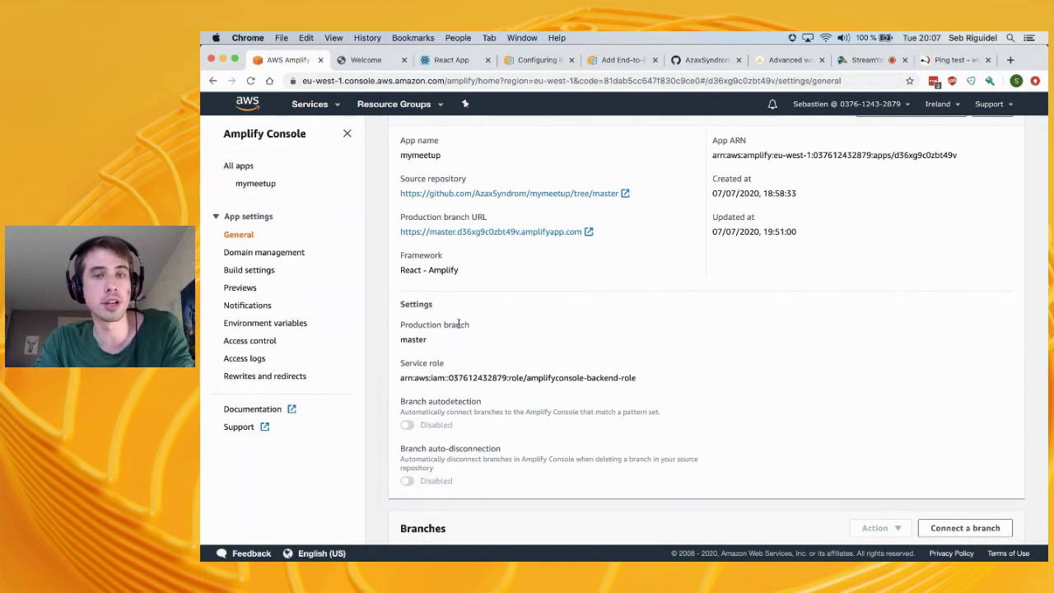
scroll(459, 323, "down", 3)
scroll(458, 323, "down", 1)
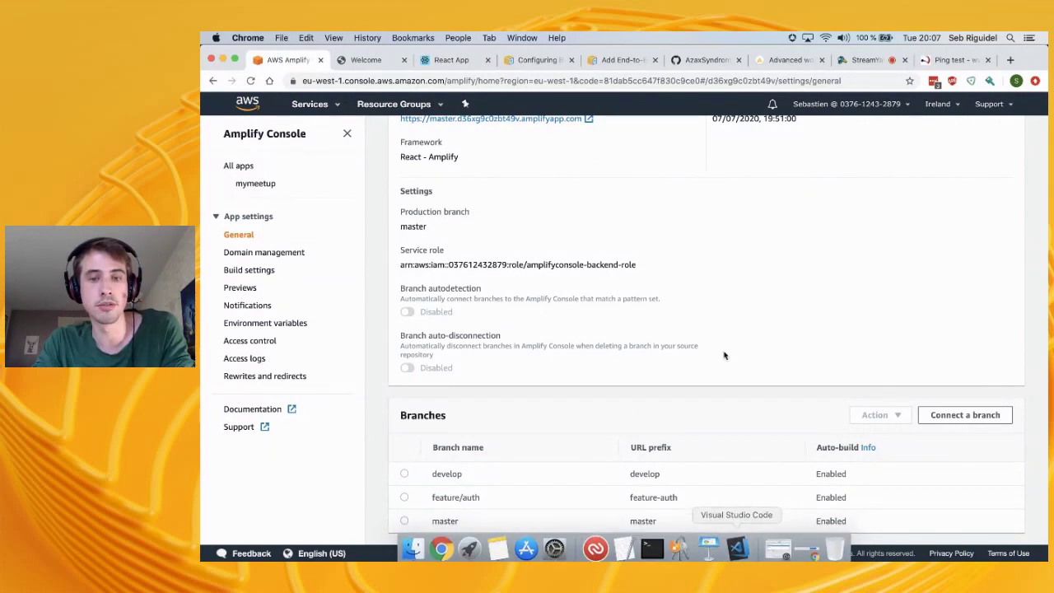
scroll(739, 258, "up", 5)
scroll(739, 258, "down", 5)
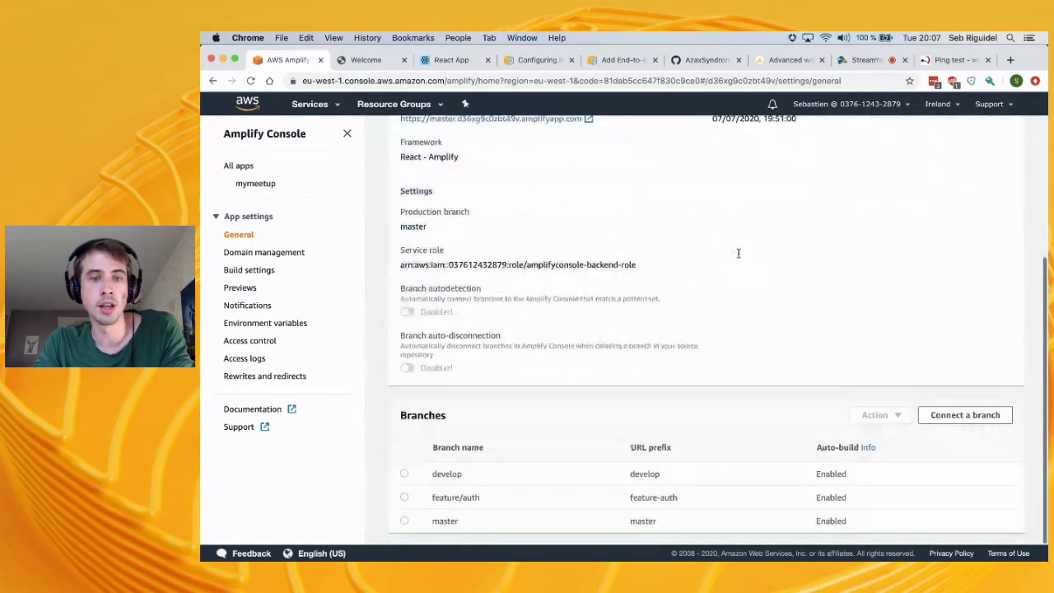
left_click(405, 473)
scroll(596, 268, "up", 5)
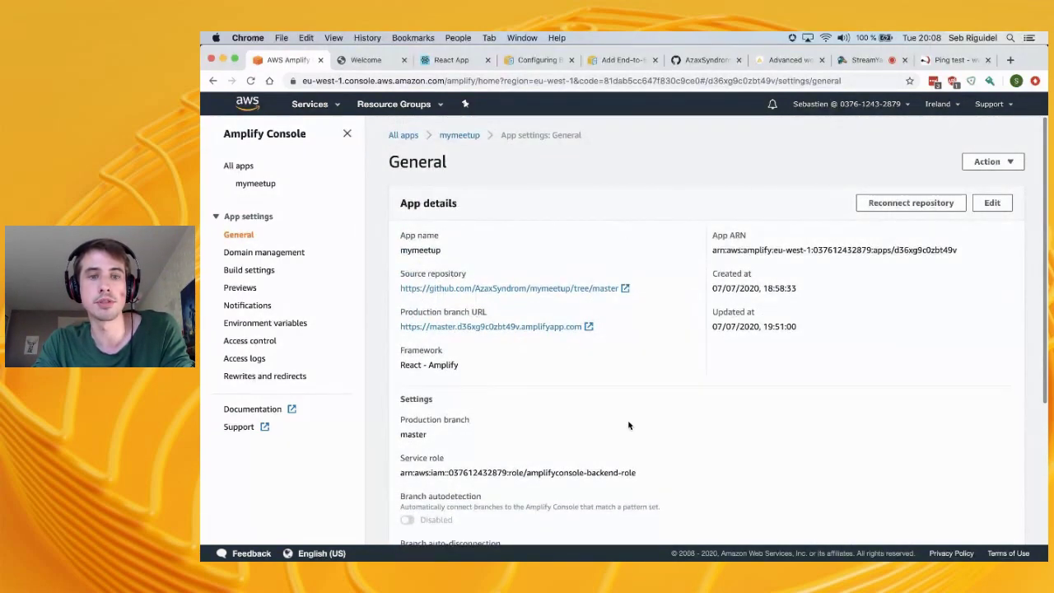
scroll(629, 425, "down", 5)
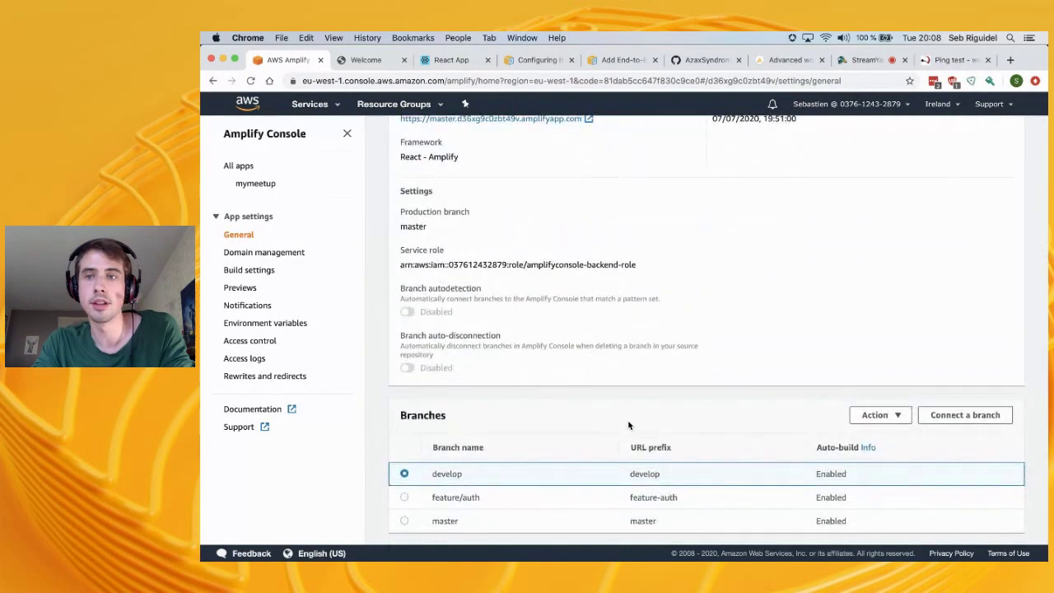
scroll(630, 424, "up", 5)
Edit App details so Branch auto-disconnection is Enabled and autodetection ends up off, then save
left_click(991, 170)
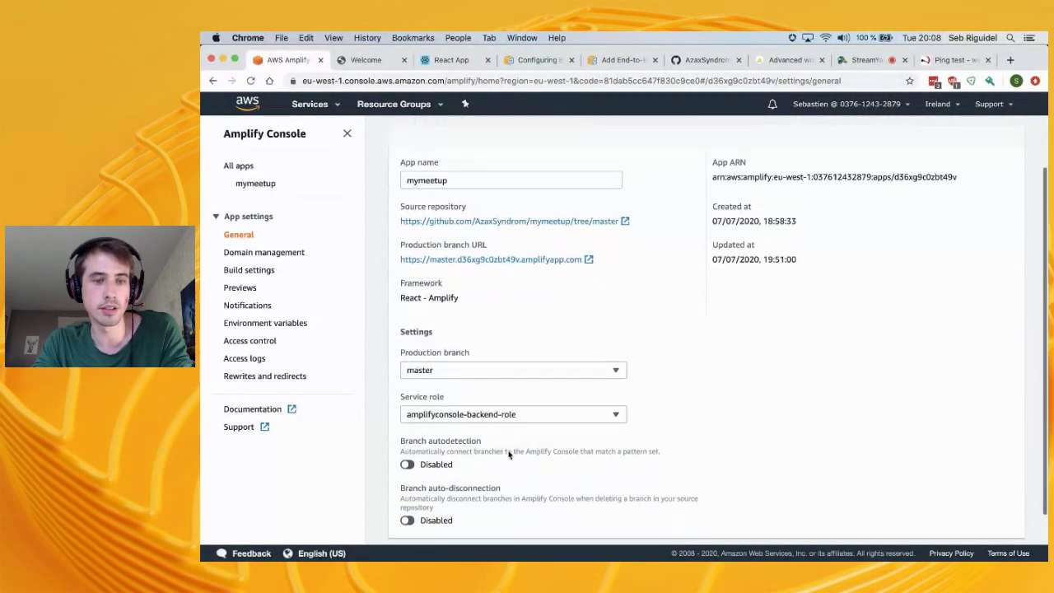
scroll(502, 453, "down", 2)
left_click(408, 486)
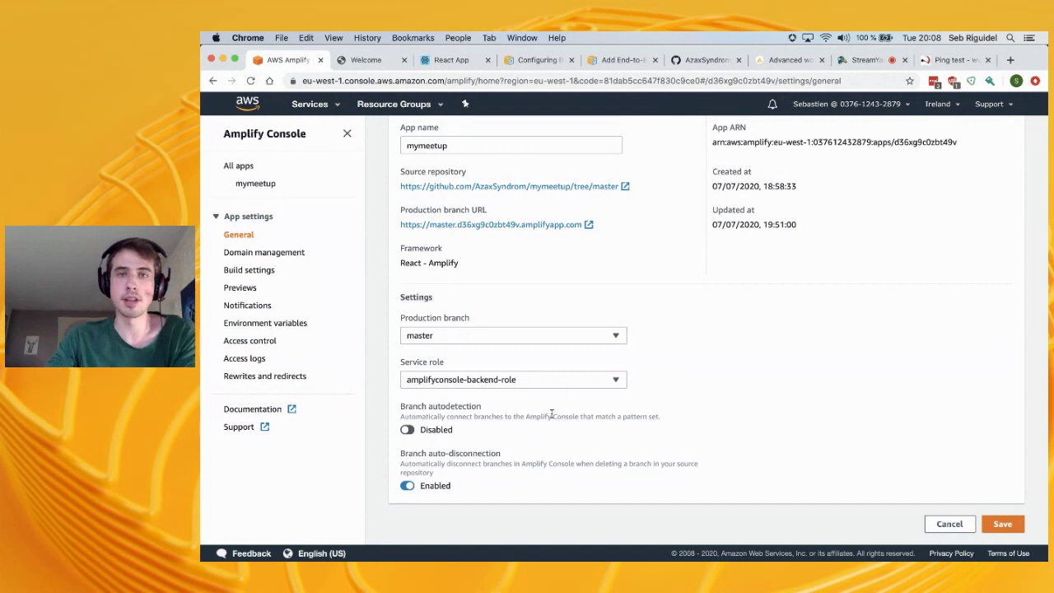
left_click(428, 434)
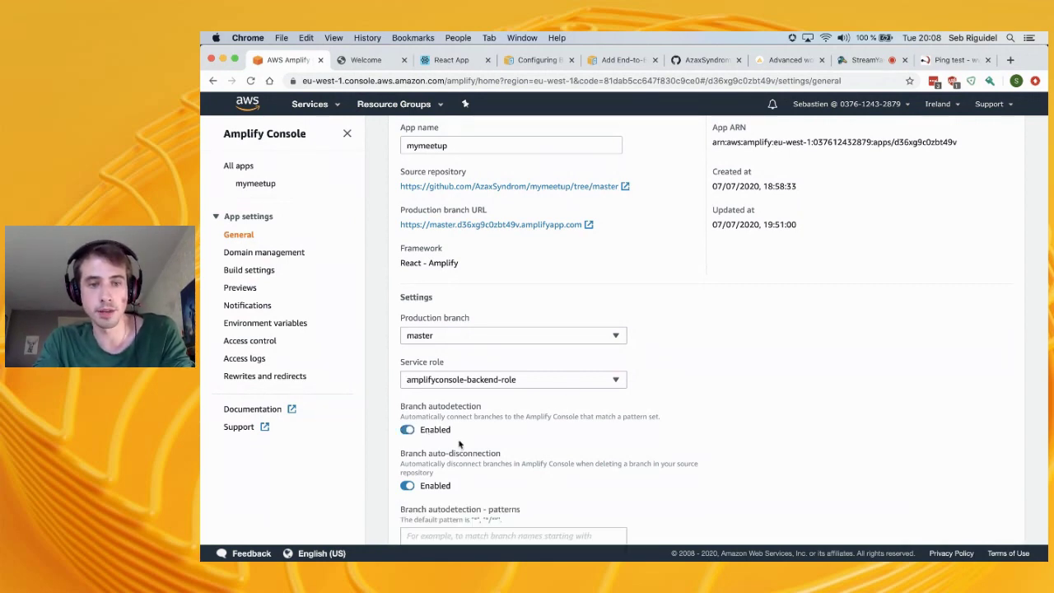
scroll(476, 460, "down", 2)
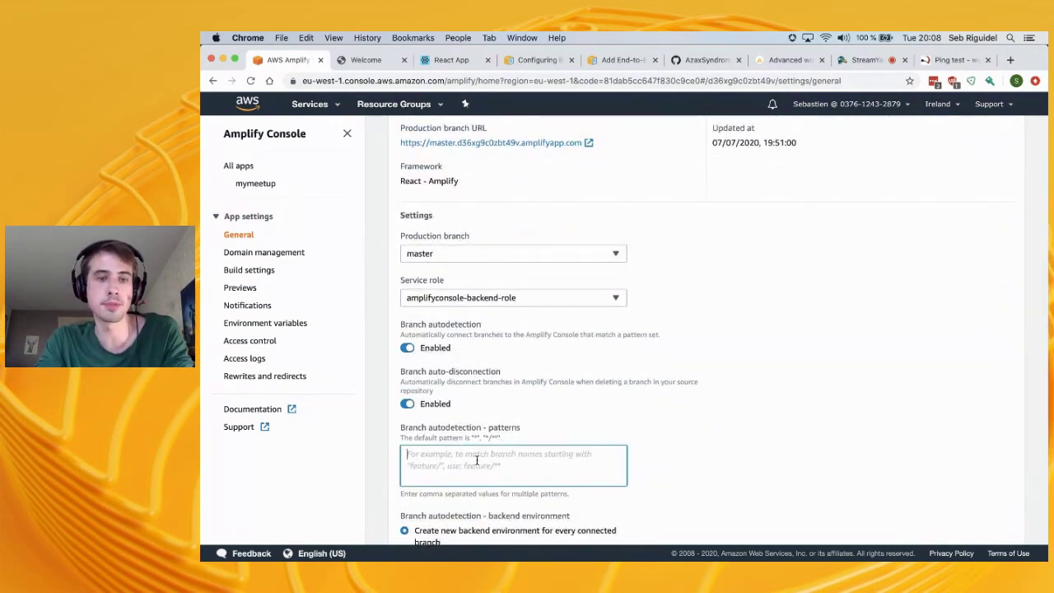
left_click(415, 346)
left_click(405, 349)
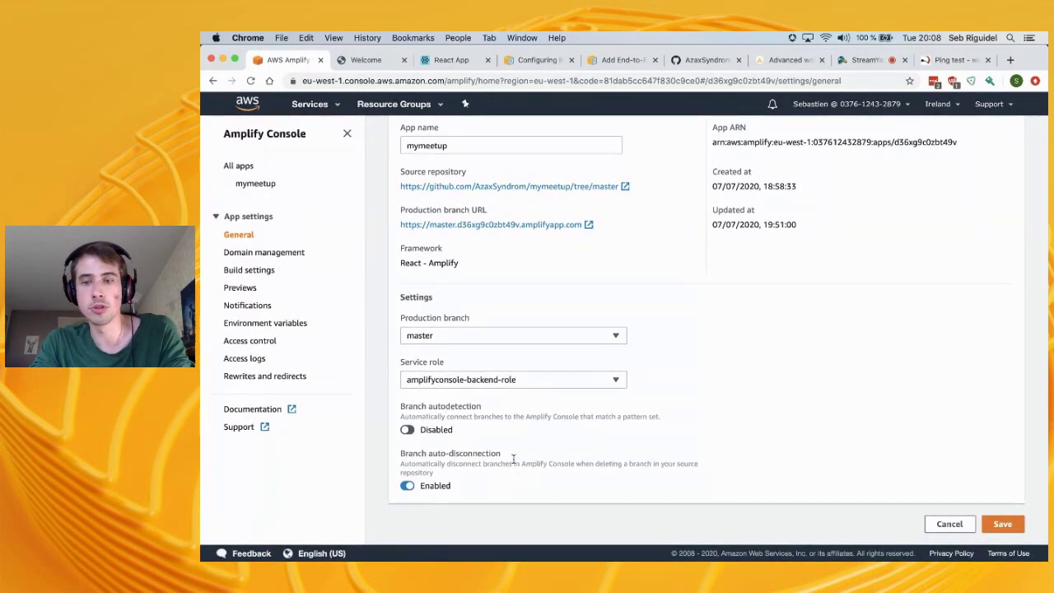
left_click(1009, 524)
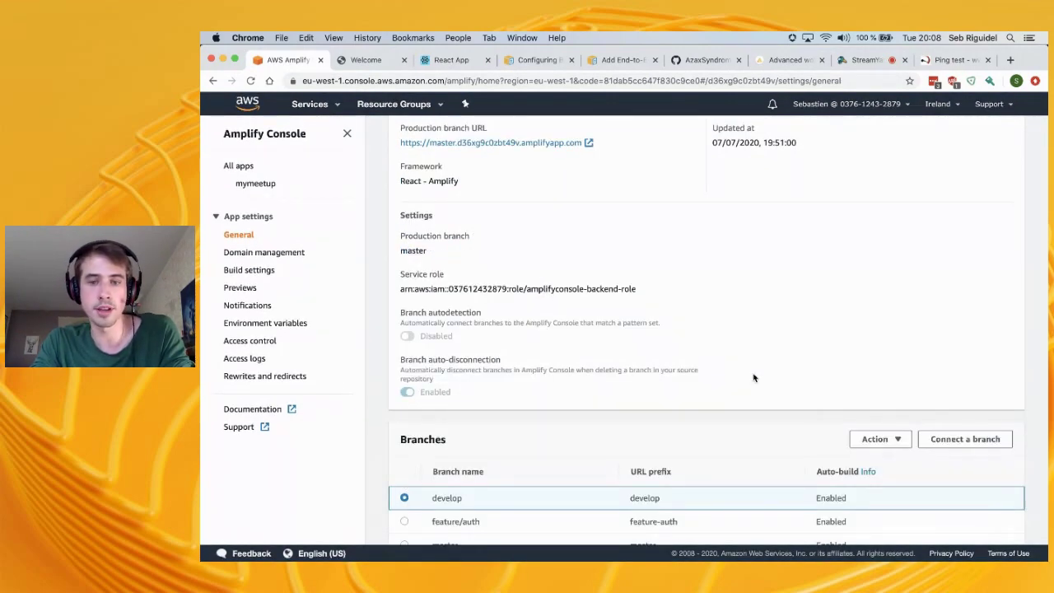
Check which actions are available for the develop branch
scroll(725, 396, "down", 1)
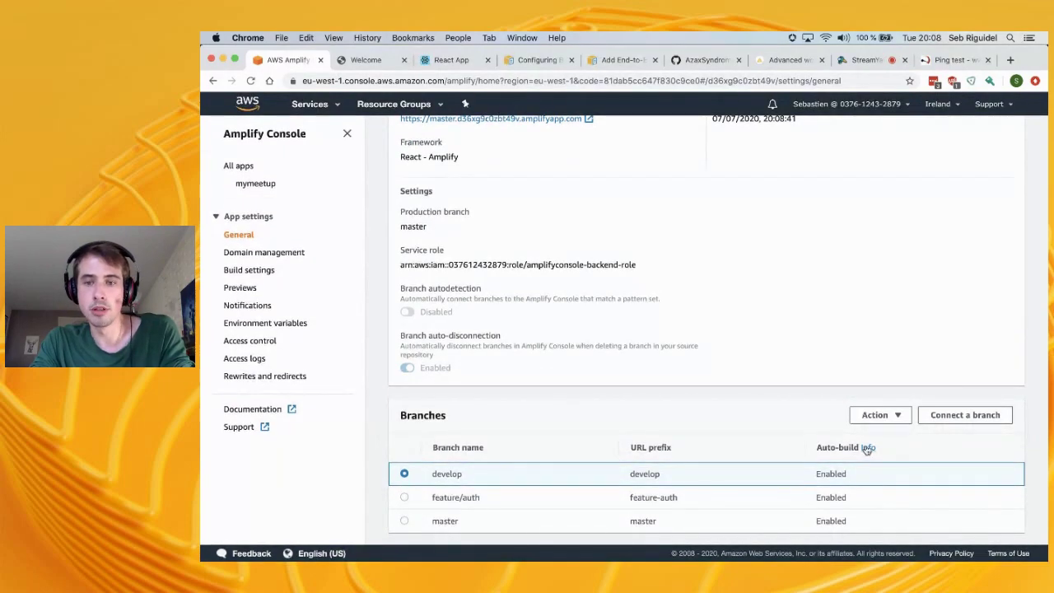
left_click(875, 416)
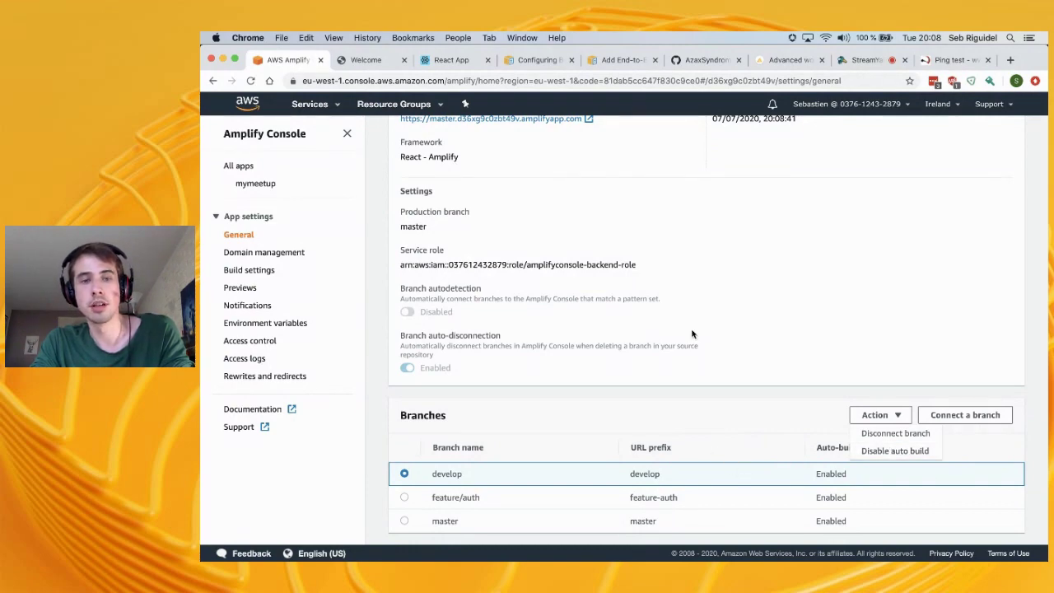
key("super+Tab")
Undo the stray edit in amplify.yml and run amplify status
type("amp")
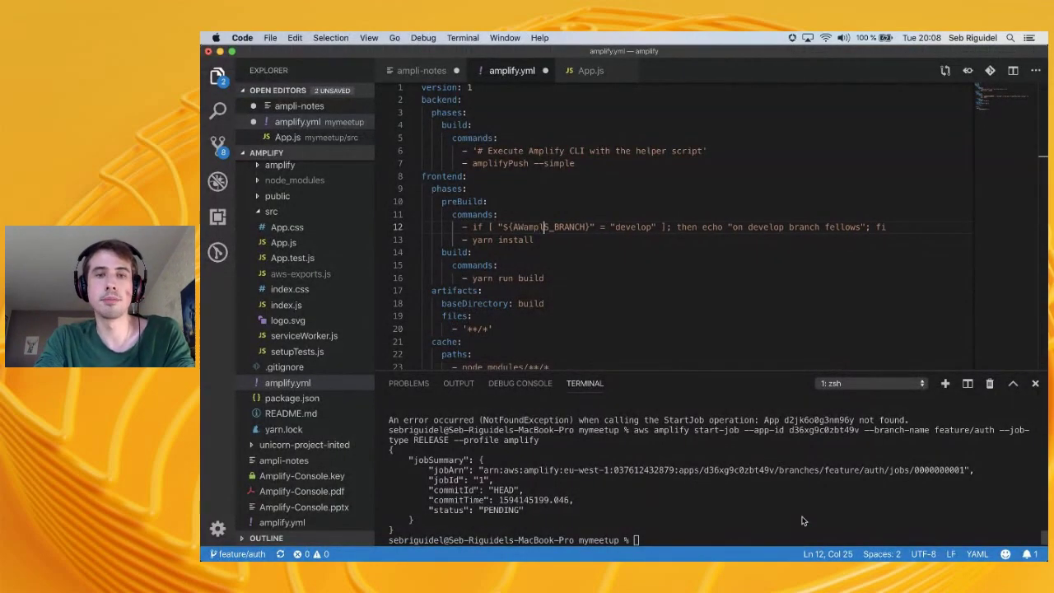
key("super+z")
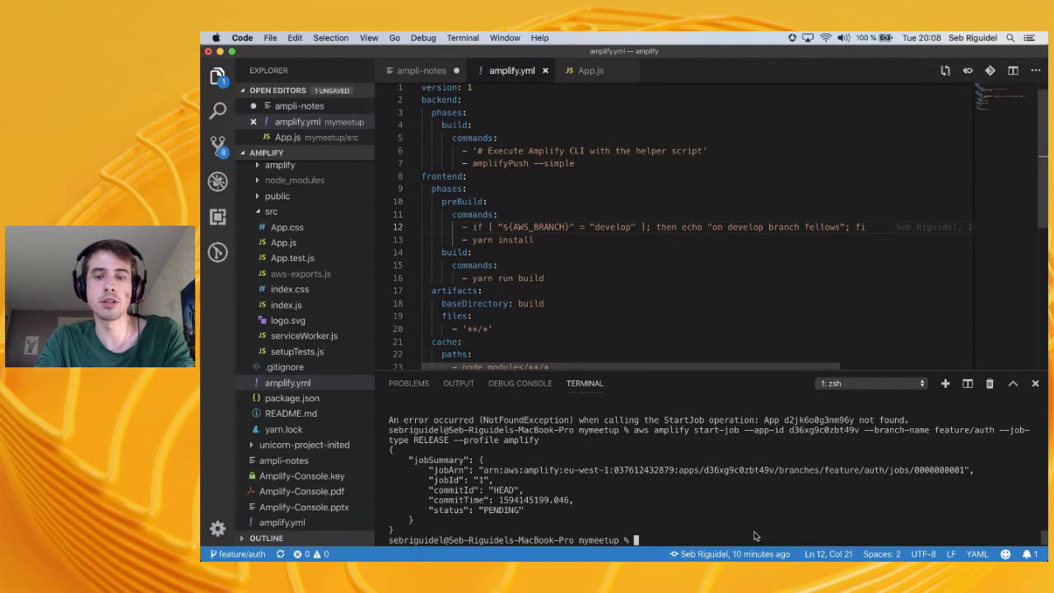
type("amplify status")
key("Return")
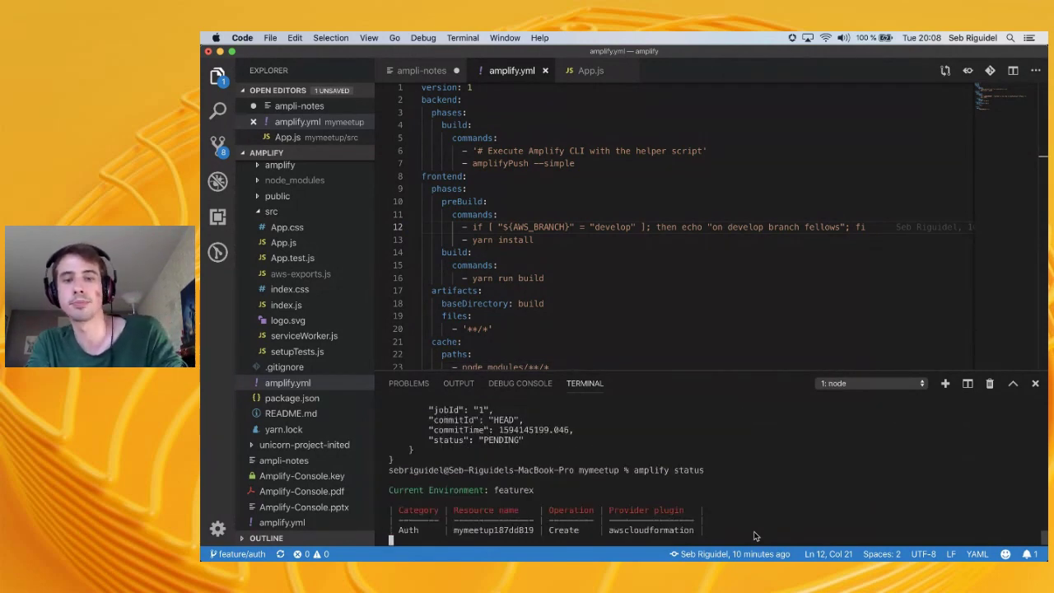
Switch the Amplify environment to int with 'amplify env checkout int'
type("amplify")
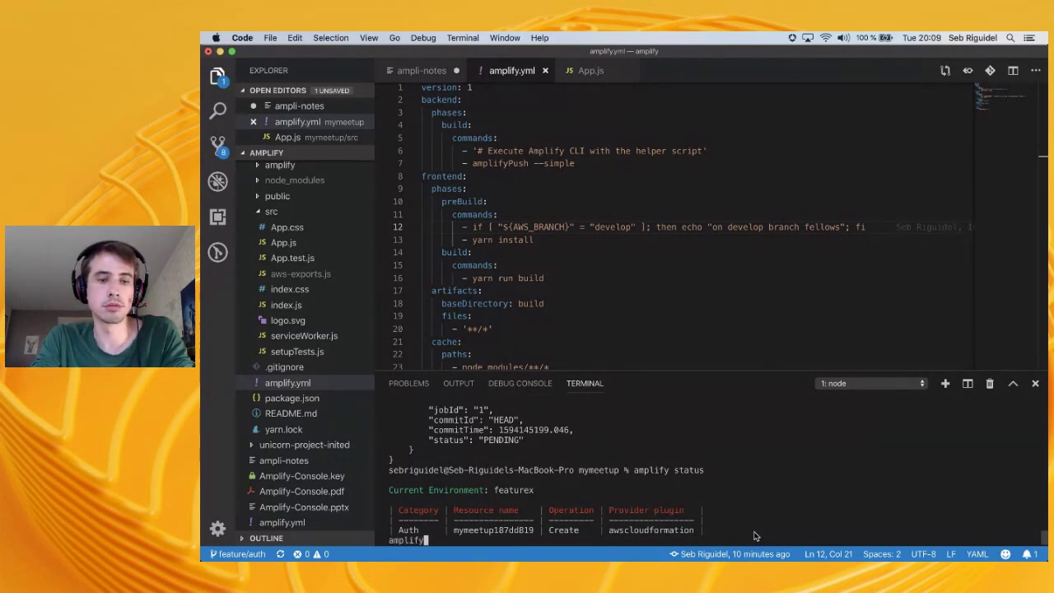
key("BackSpace")
key("BackSpace")
key("BackSpace")
key("BackSpace")
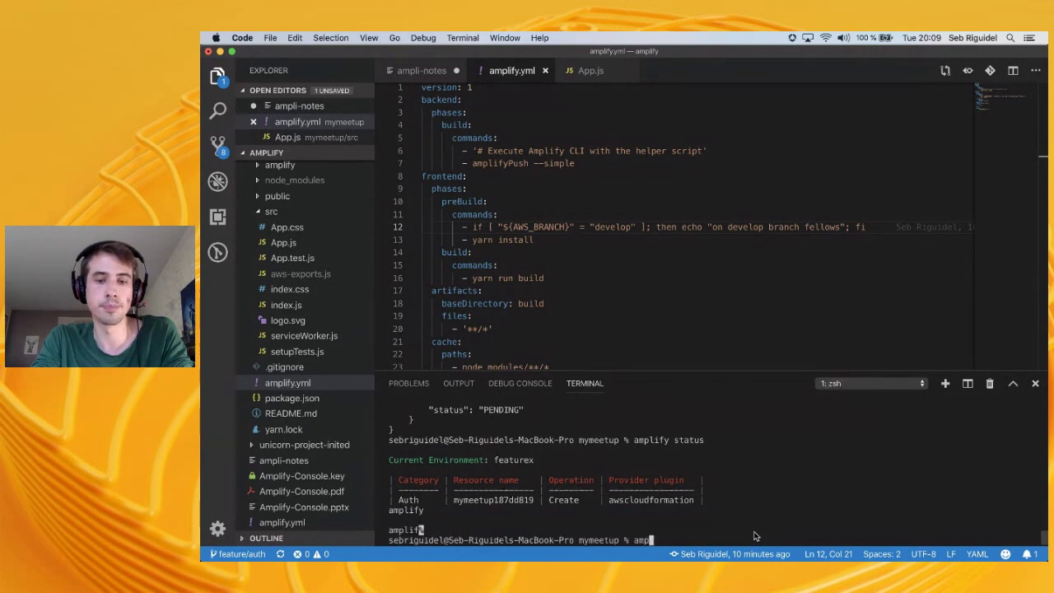
type("lify checkout")
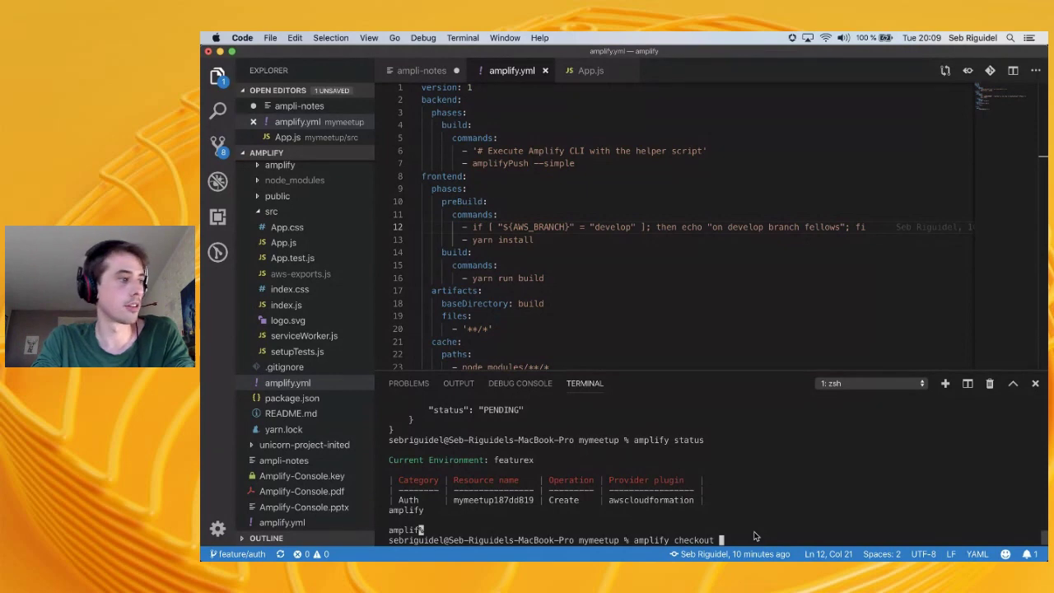
key("BackSpace")
key("BackSpace")
key("BackSpace")
key("BackSpace")
key("BackSpace")
key("BackSpace")
key("BackSpace")
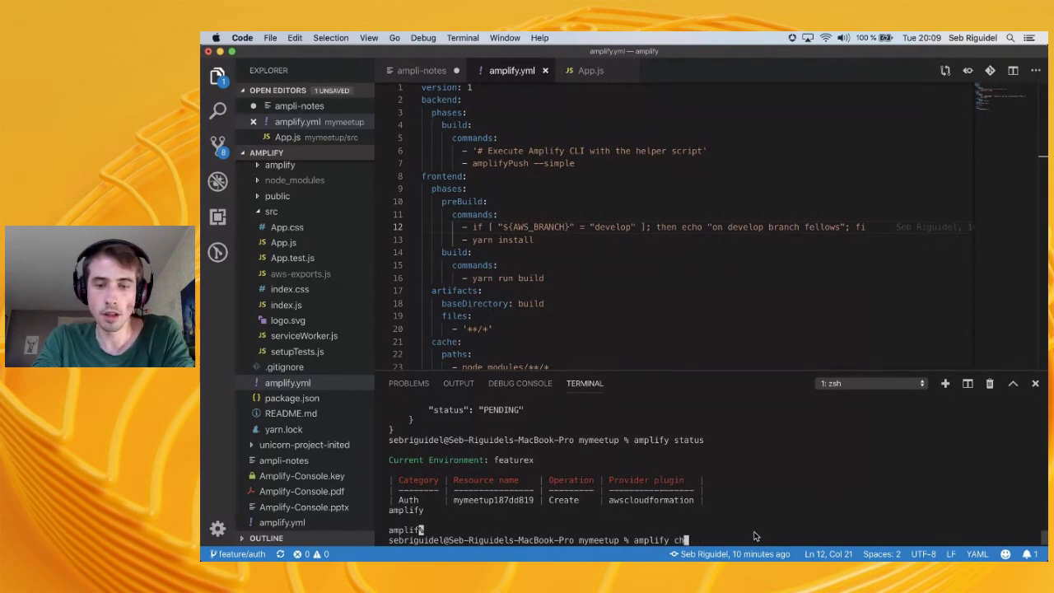
key("BackSpace")
type("env checkout int")
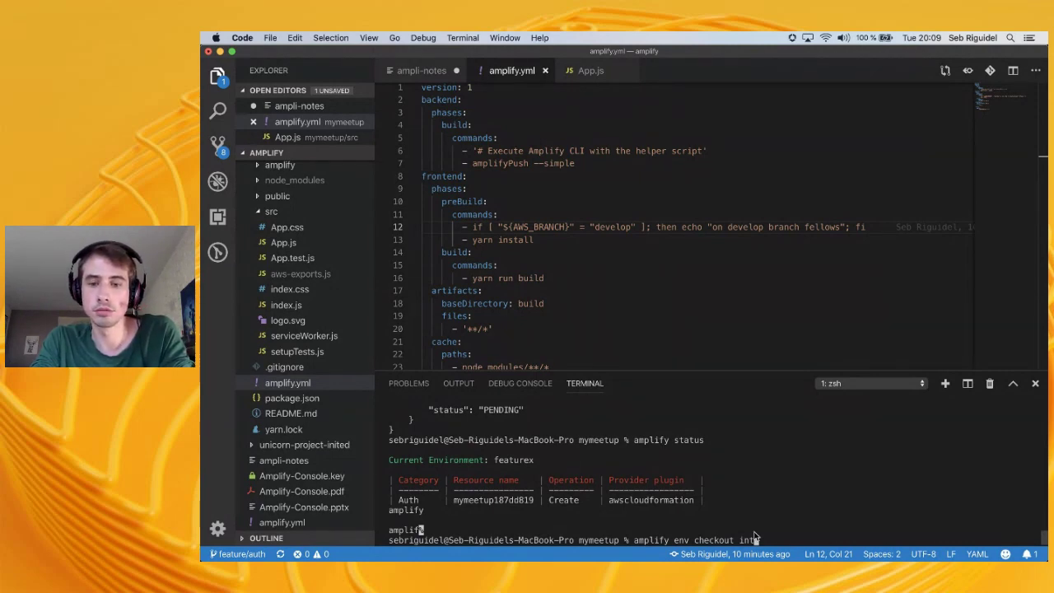
key("Return")
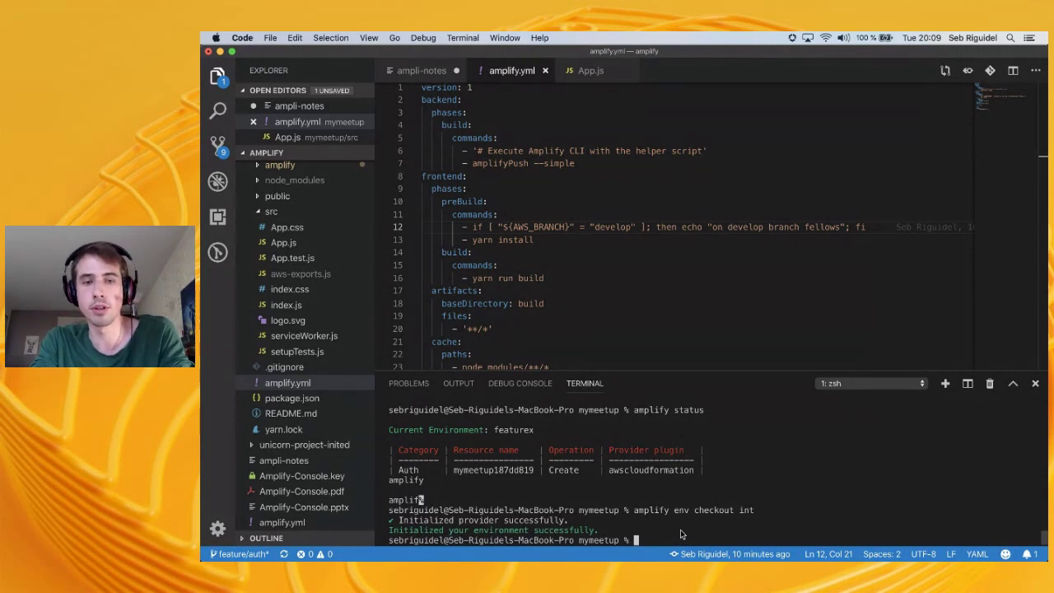
Try 'git checkout develop', check git status, and stage all files with 'git add .'
type("a")
key("BackSpace")
type("git")
key("BackSpace")
key("BackSpace")
key("BackSpace")
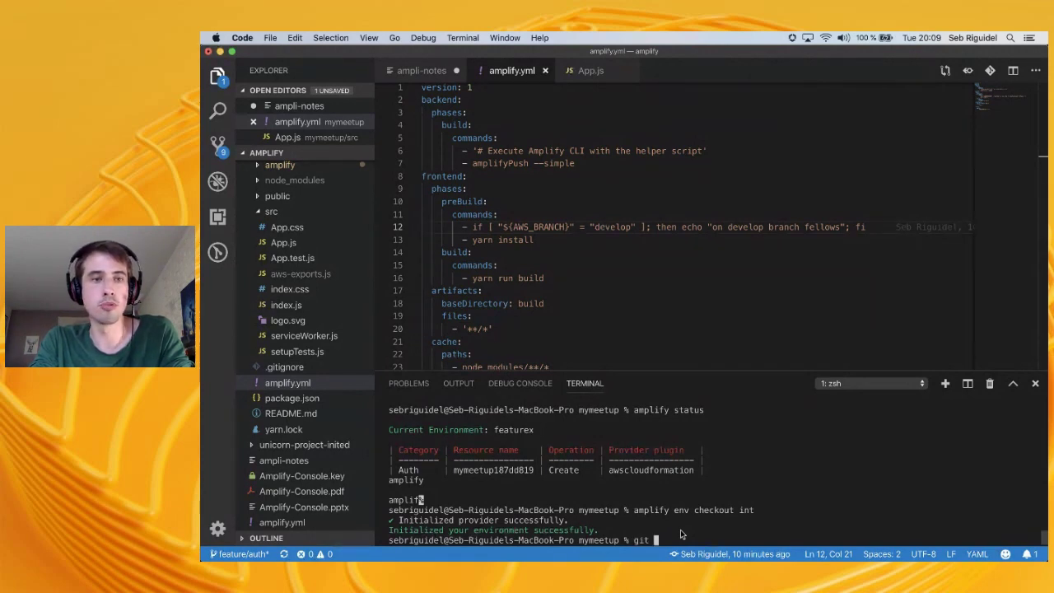
type("git checkout ")
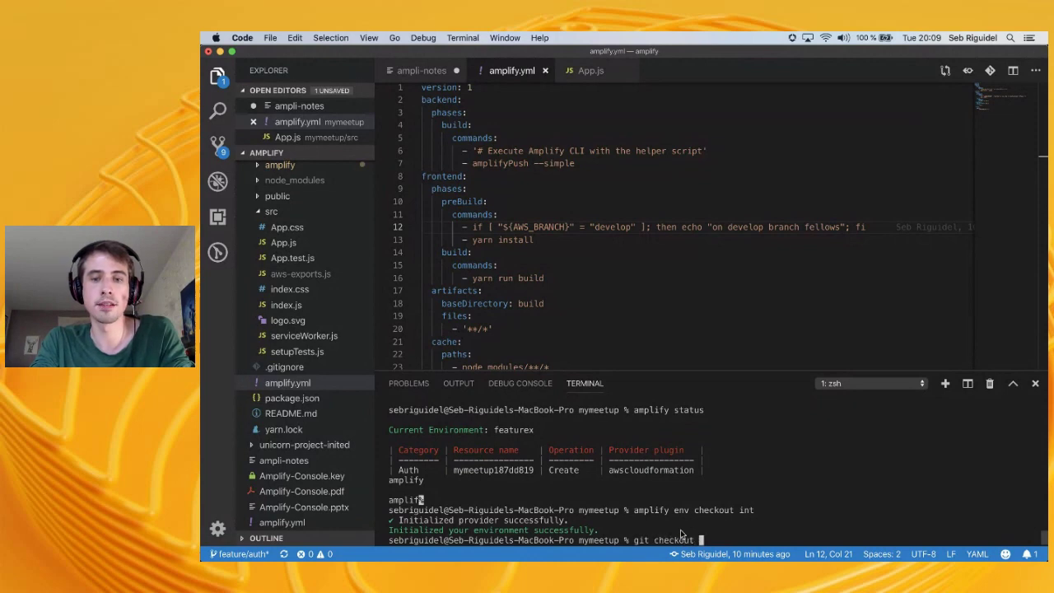
type("develop")
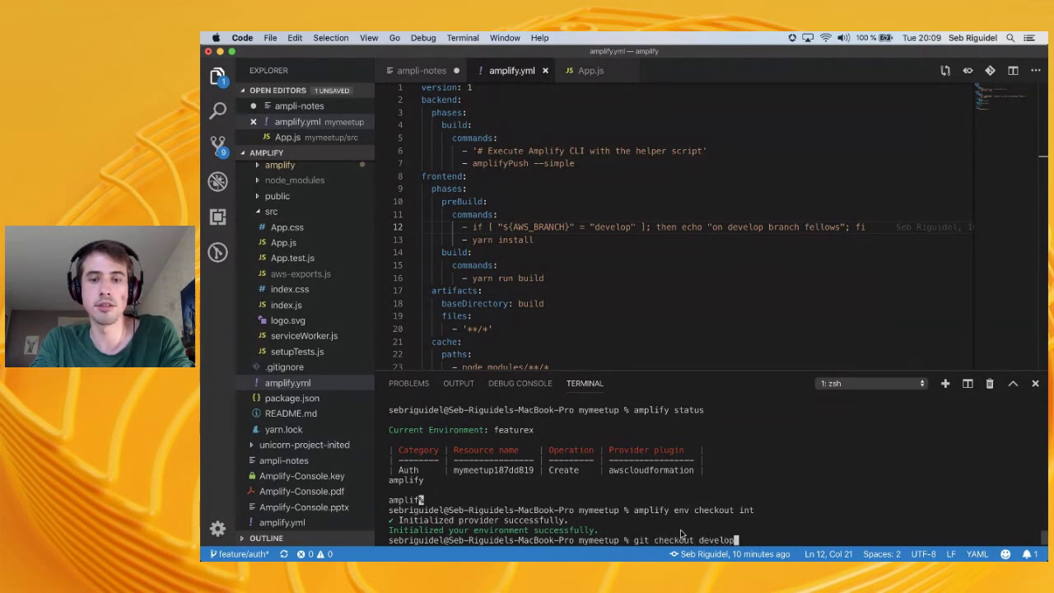
key("Return")
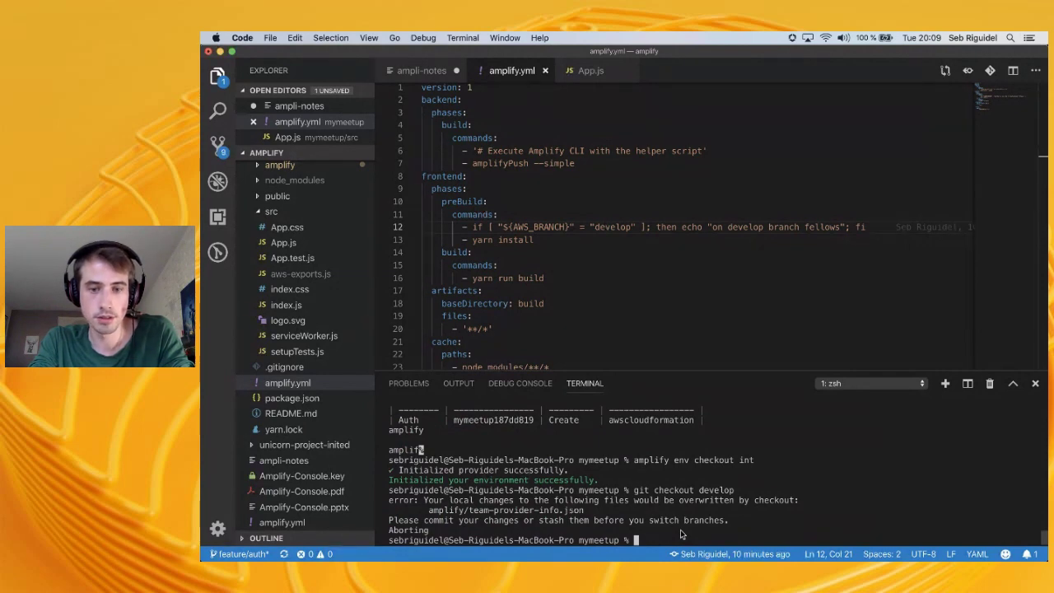
type("git status")
key("Return")
type("git sta")
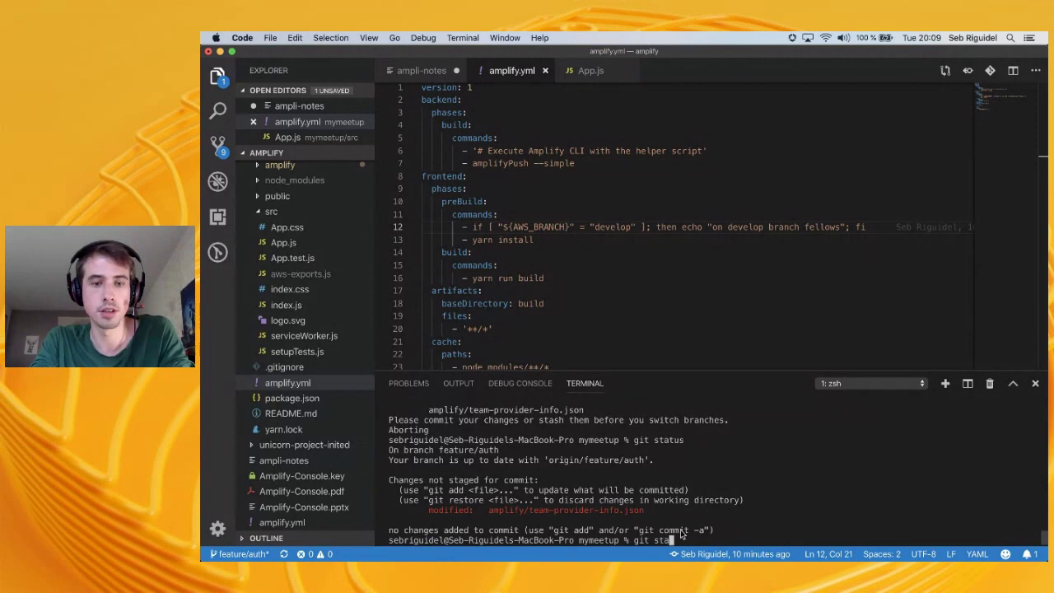
key("BackSpace")
key("BackSpace")
key("BackSpace")
type("add .")
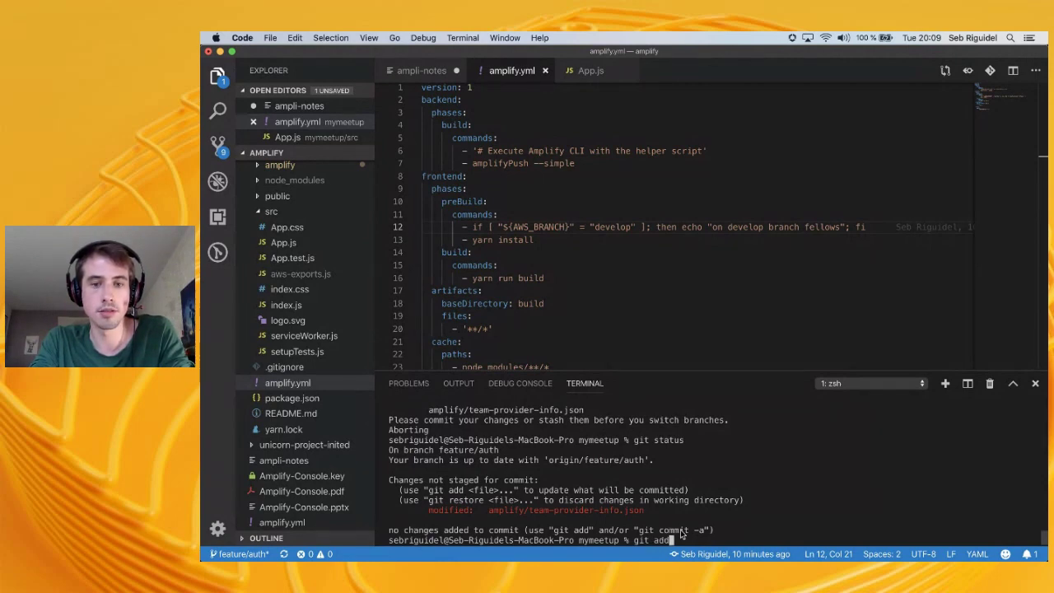
key("Return")
Fix the failed 'amplify checkout featurex' and run 'amplify env checkout featurex'
type("git")
key("BackSpace")
key("BackSpace")
key("BackSpace")
type("amplify ")
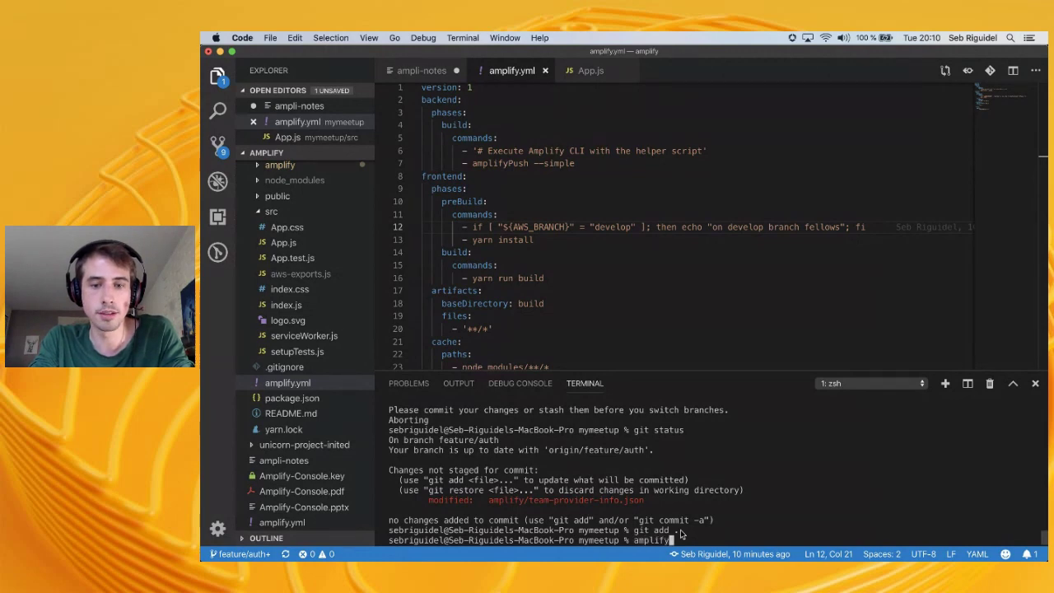
type("checkout")
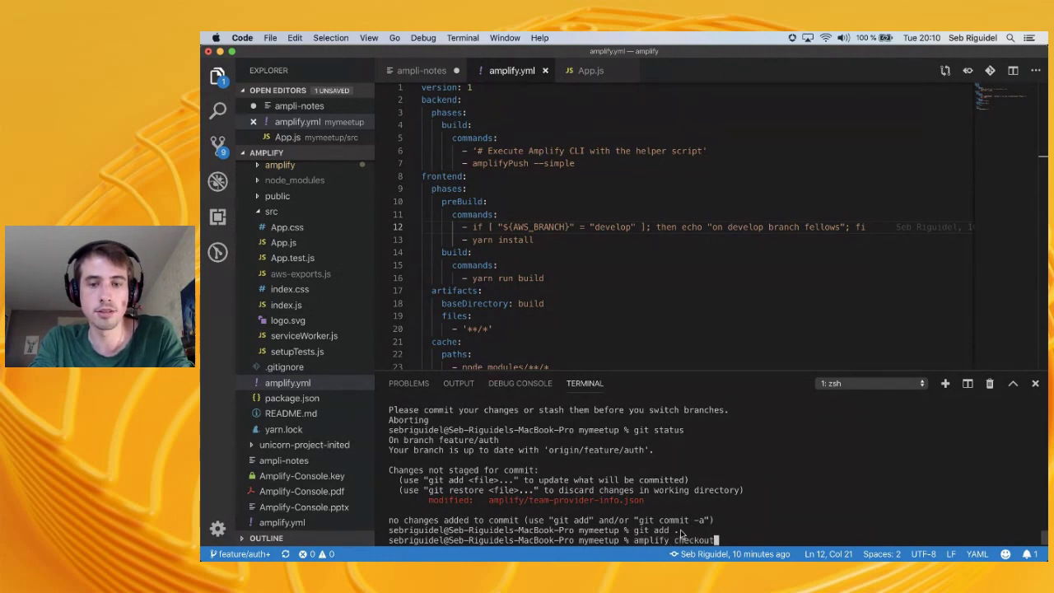
type(" featurex")
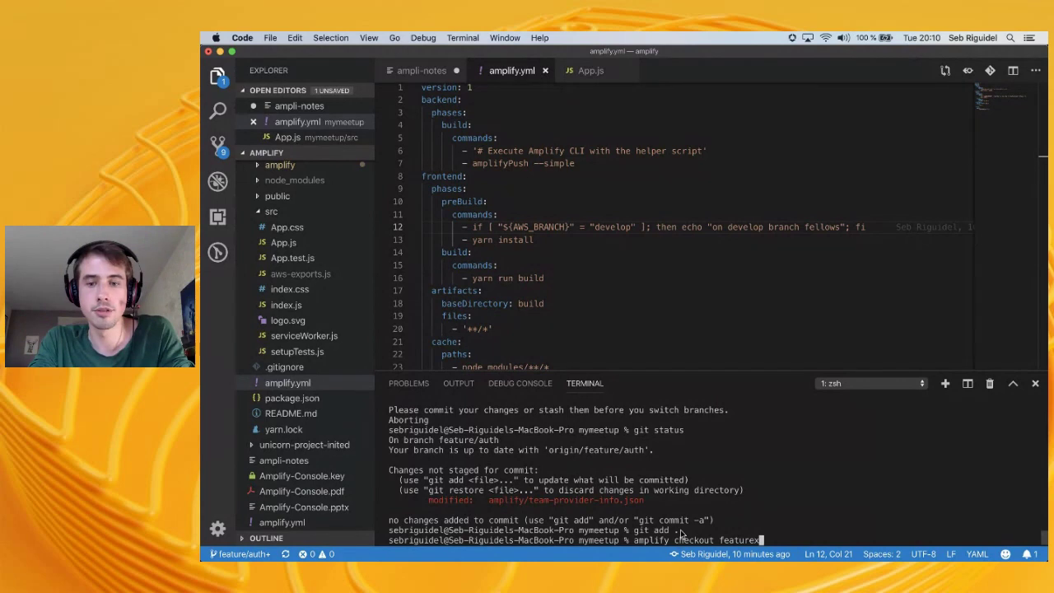
key("Return")
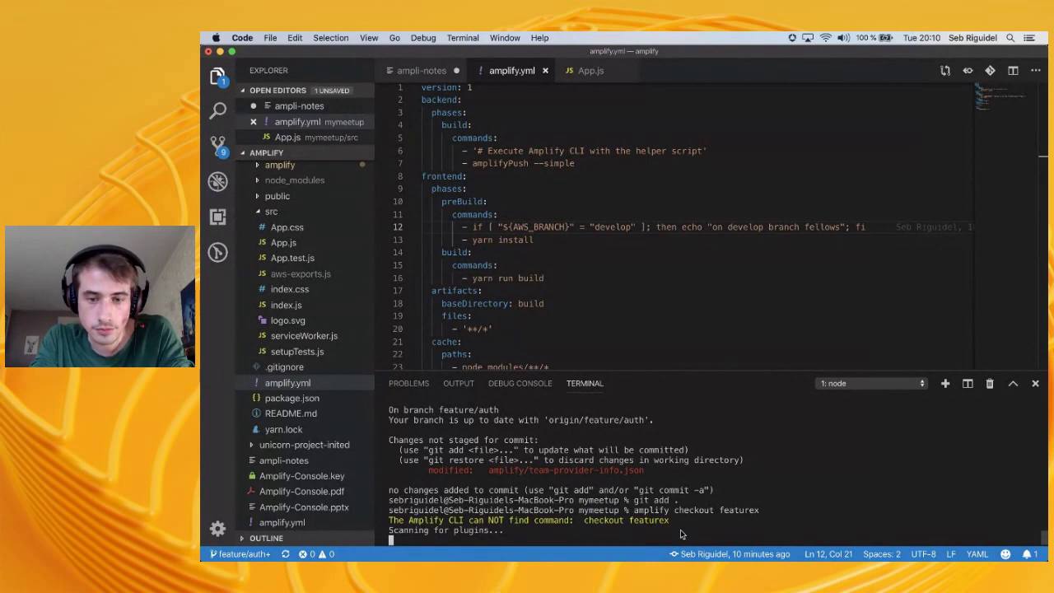
key("Up")
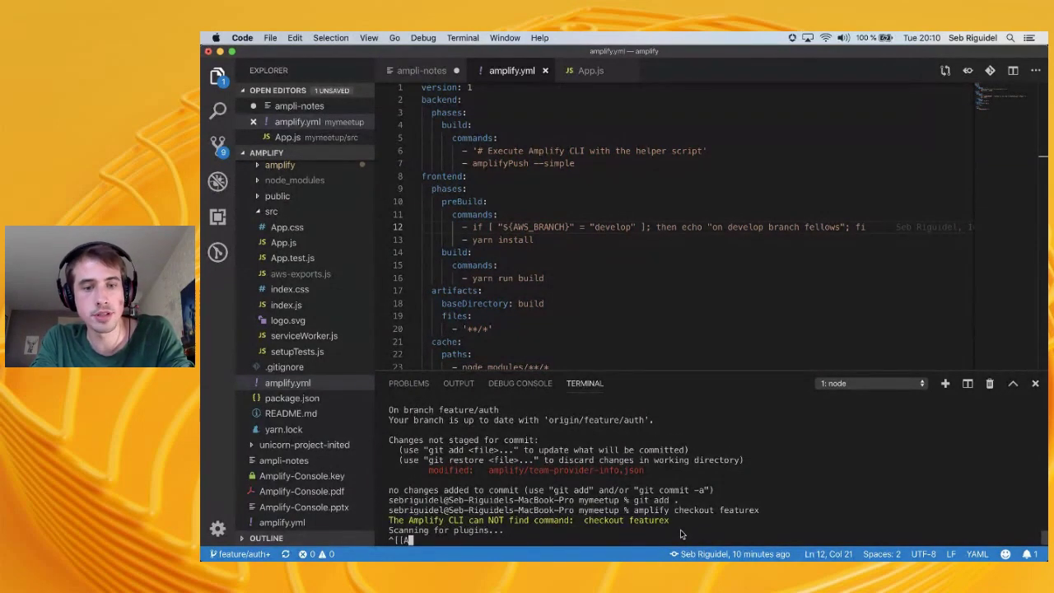
key("ctrl+c")
key("Up")
key("ctrl+a")
key("Right")
key("Right")
key("Right")
key("Right")
key("Right")
key("Right")
key("Right")
type("env")
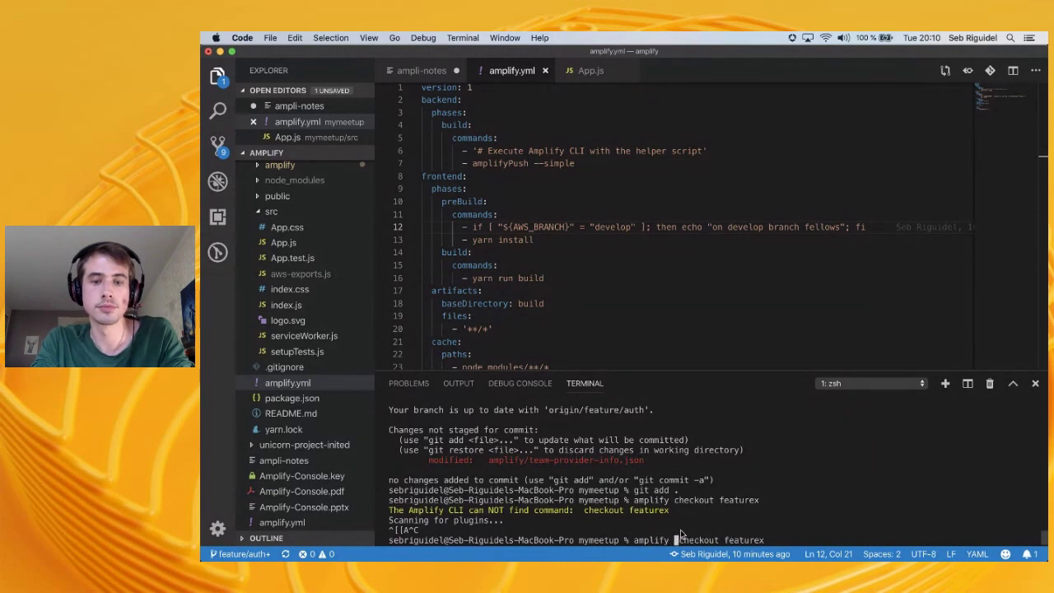
key("Return")
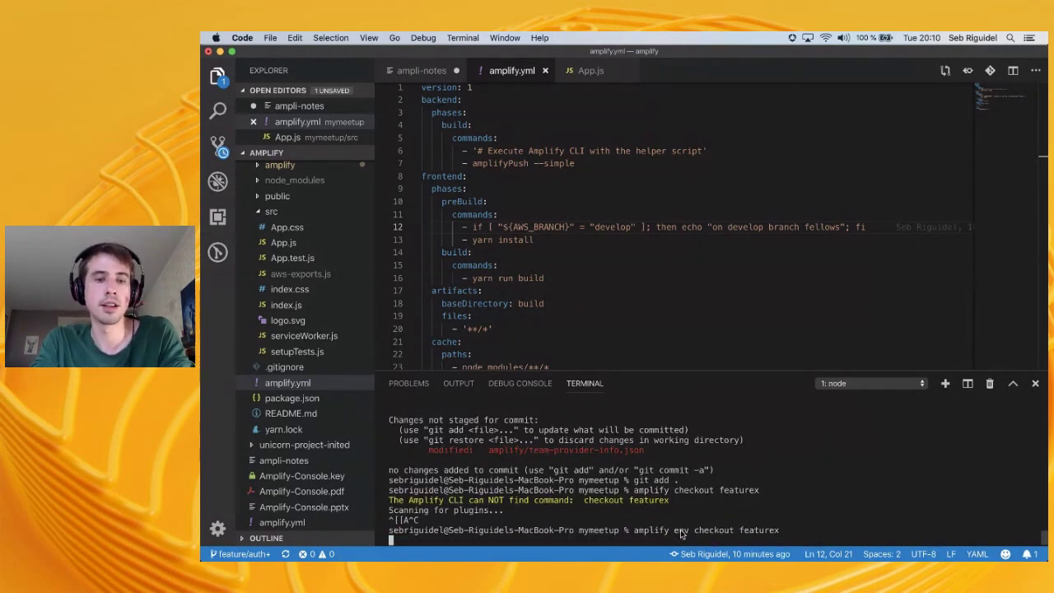
key("super+Tab")
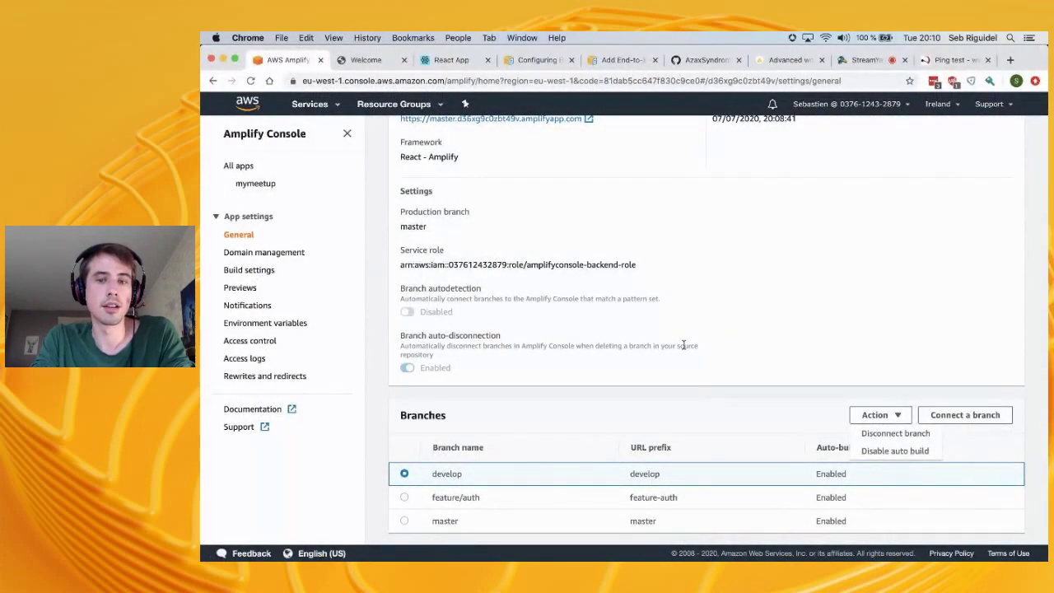
View the mymeetup branch overview and confirm the feature/auth card still shows building
key("super+Tab")
key("super+Tab")
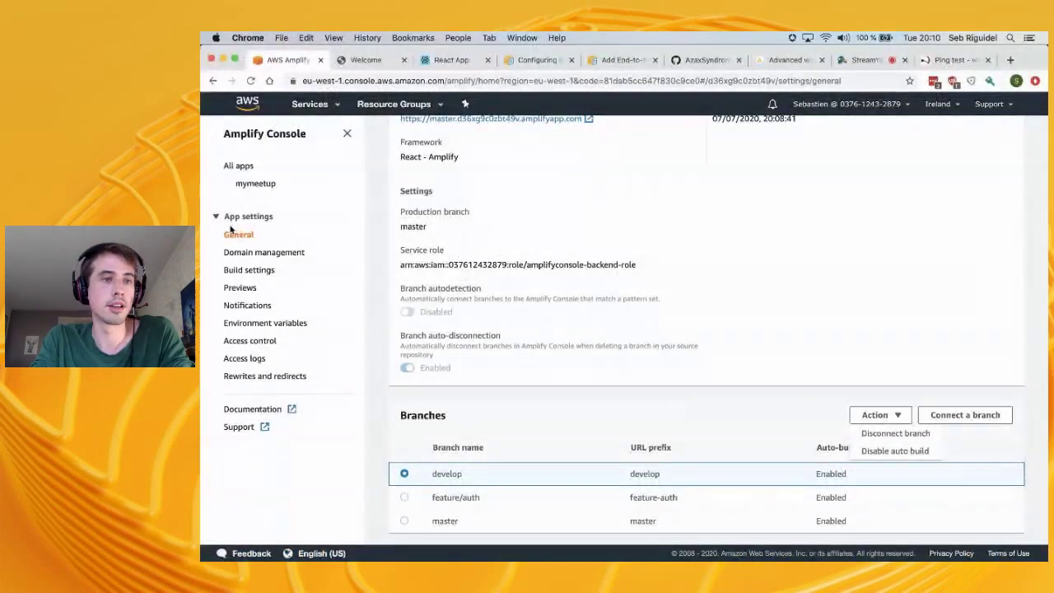
left_click(255, 184)
scroll(494, 346, "down", 8)
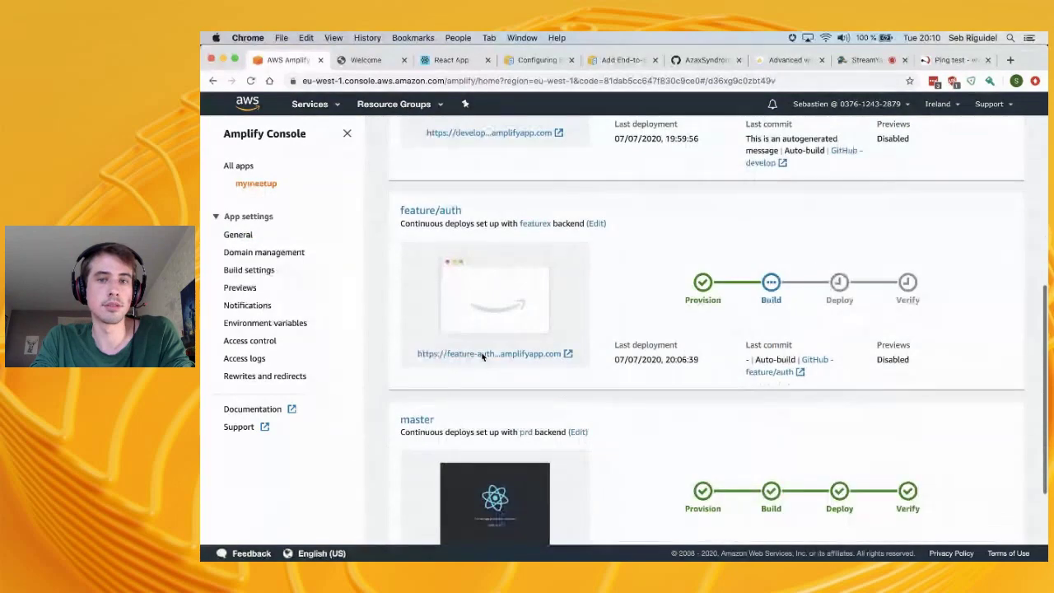
scroll(540, 277, "up", 3)
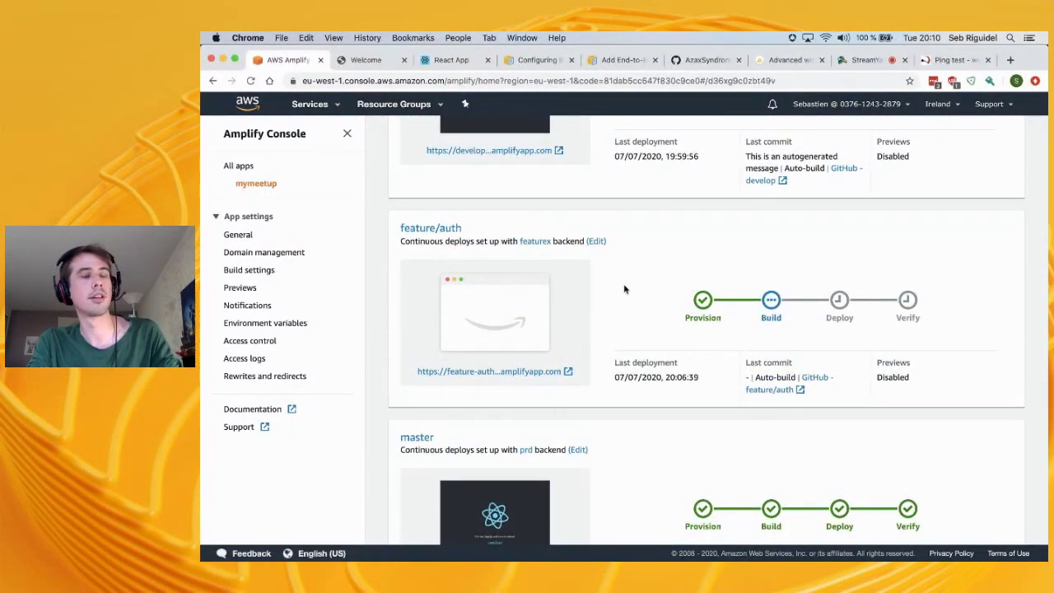
key("super+Tab")
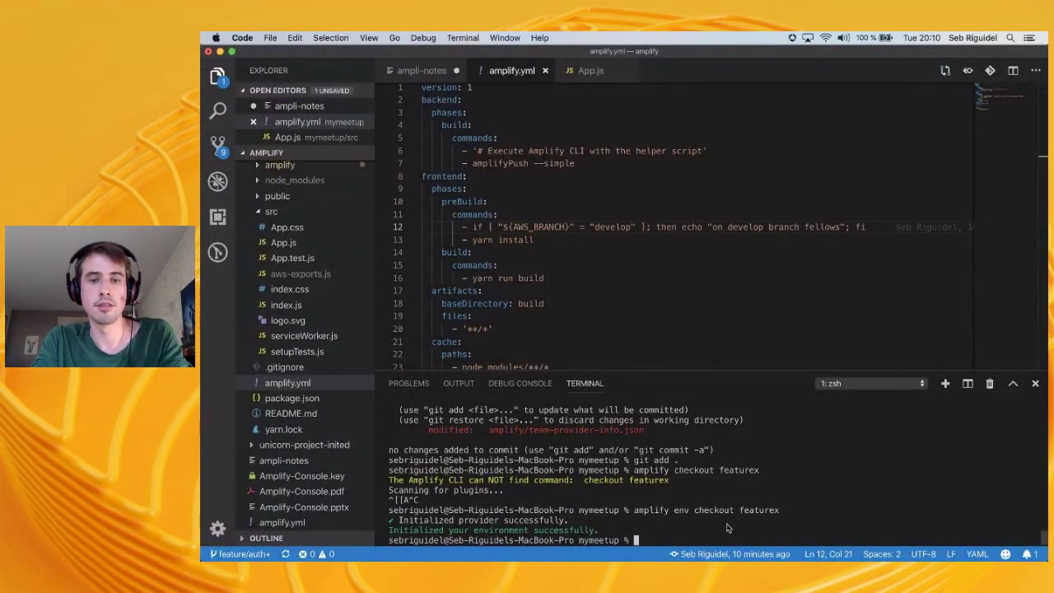
Unstage amplify/team-provider-info.json with git reset and close that file without saving
type("git status")
key("Return")
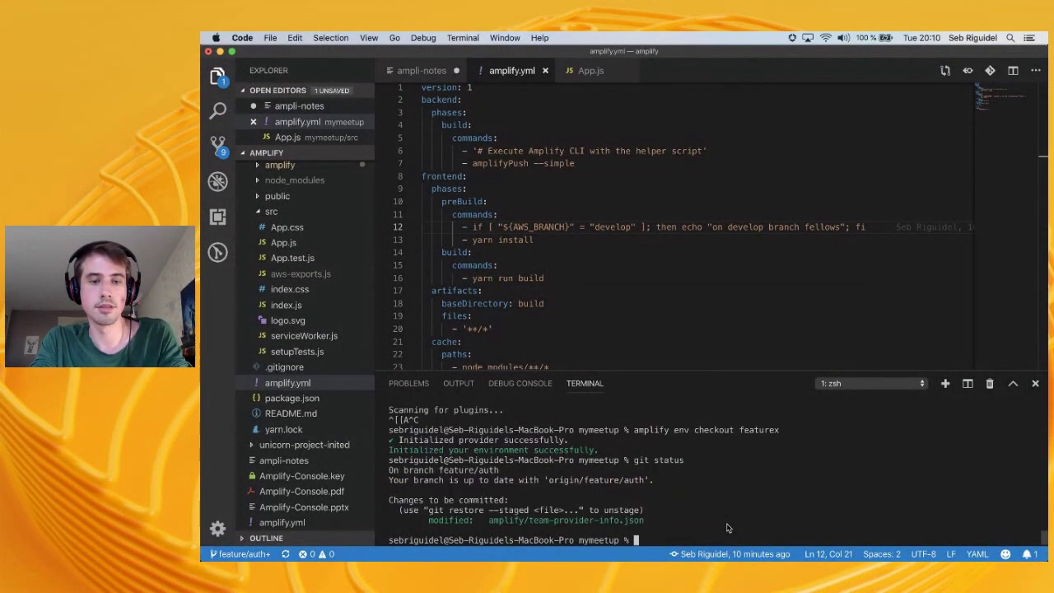
type("g")
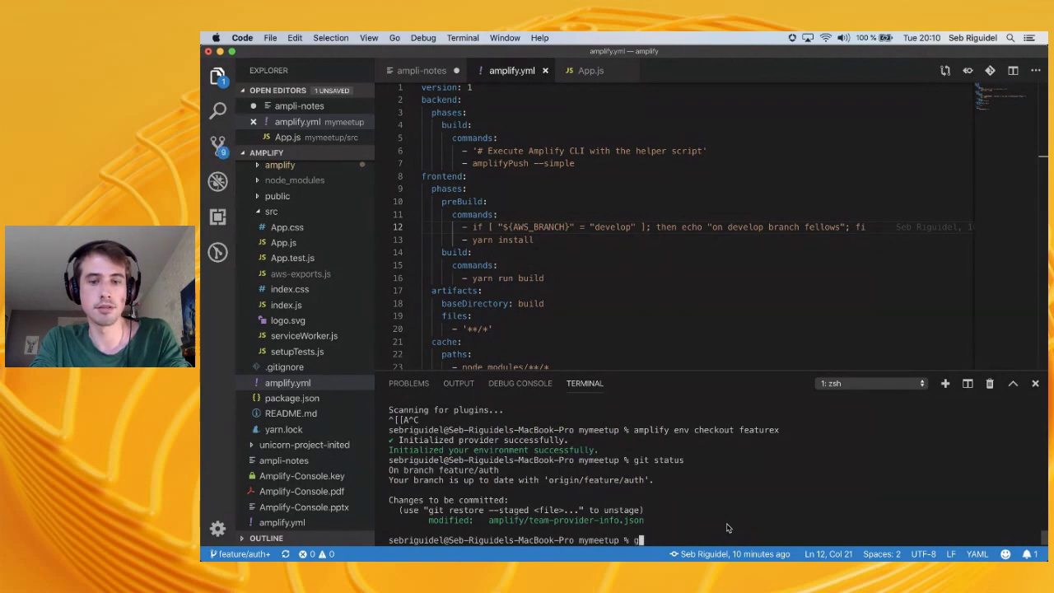
type("it ad")
key("BackSpace")
key("BackSpace")
type("reset")
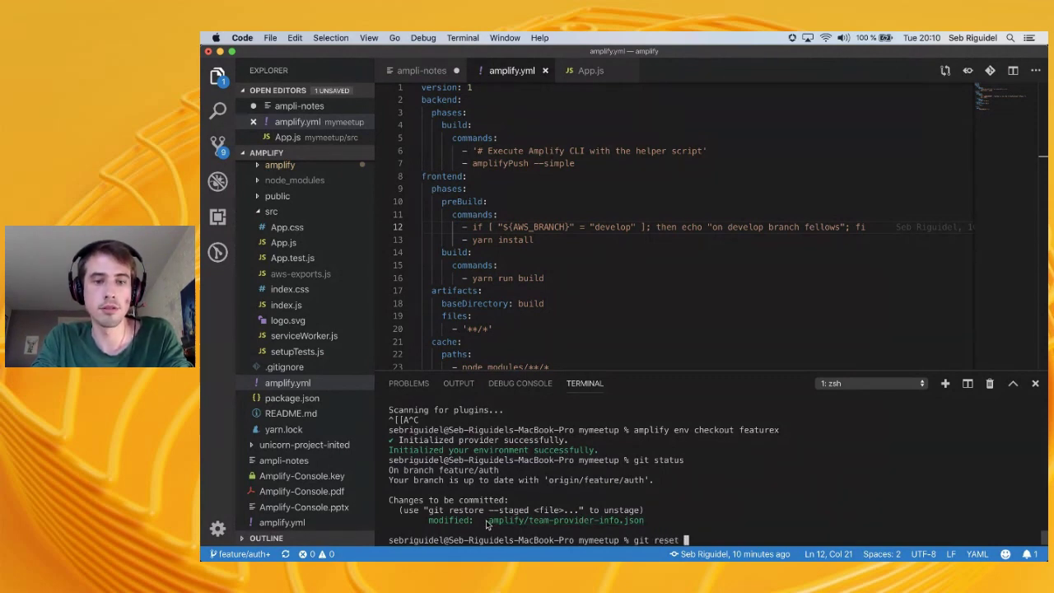
left_click_drag(487, 524, 651, 524)
left_click(645, 529, "super")
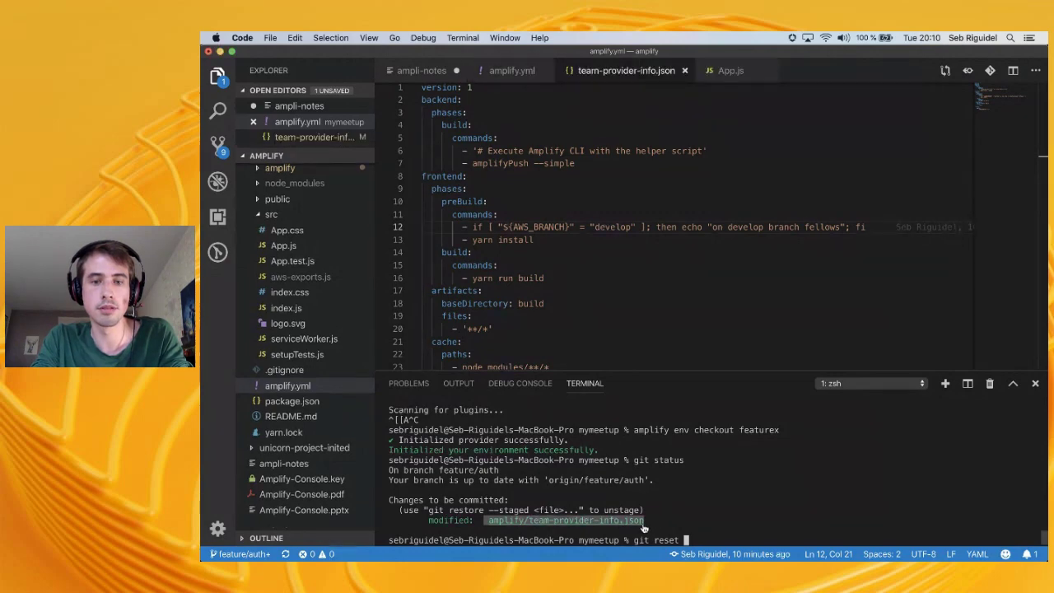
left_click(741, 509)
key("super+v")
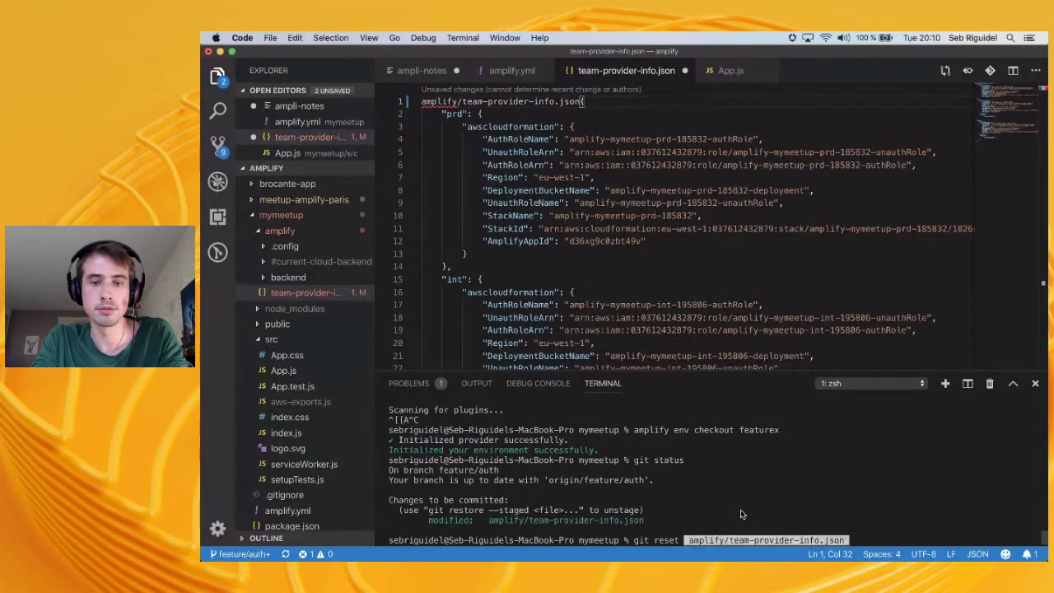
key("Return")
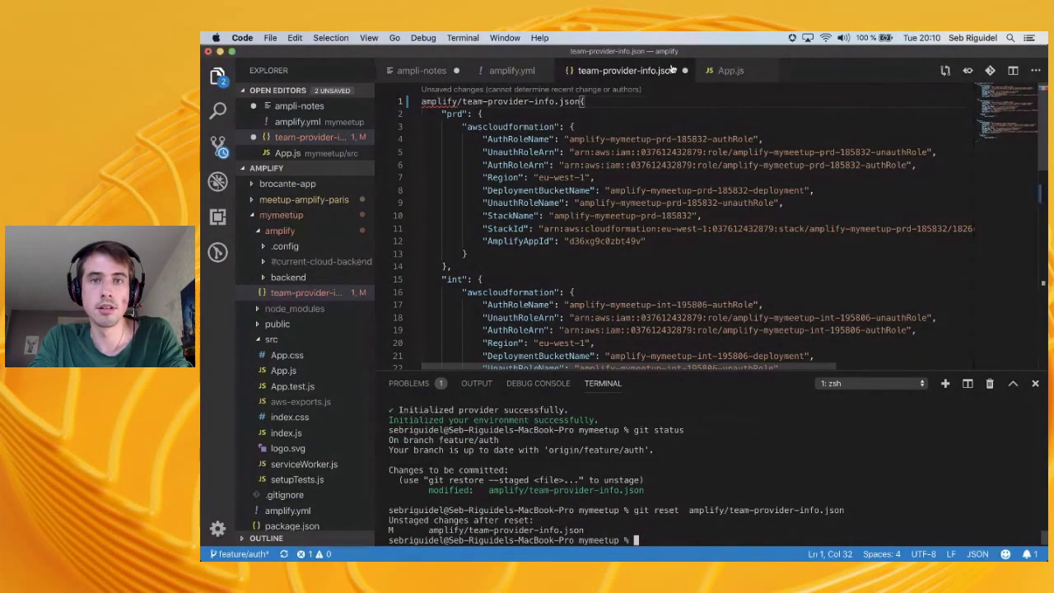
key("super+w")
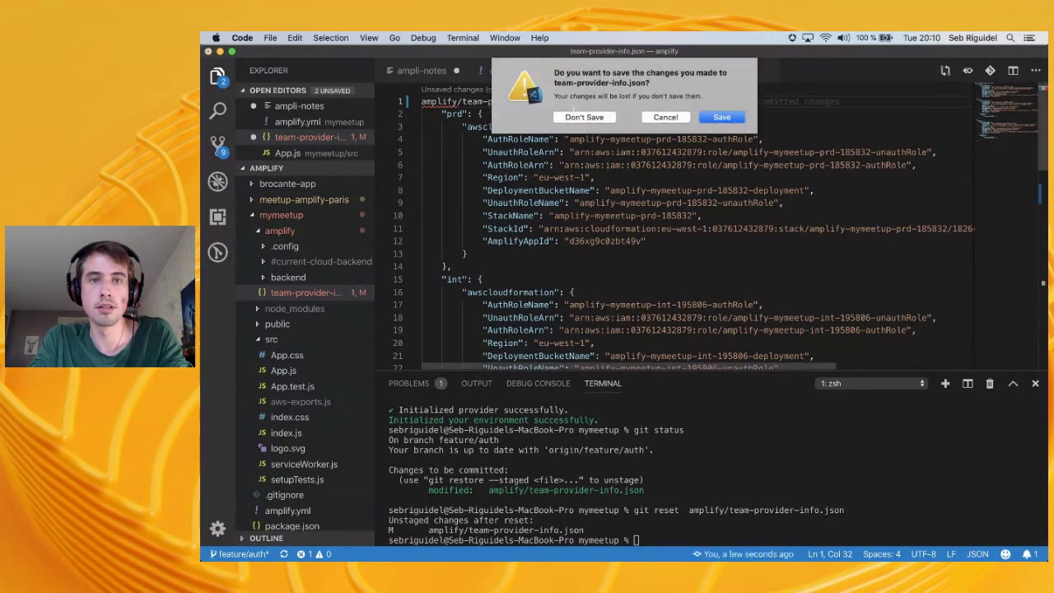
left_click(584, 117)
Stage all changes with 'git add .' and type the commit with message "repos [skip-cd]"
left_click(754, 449)
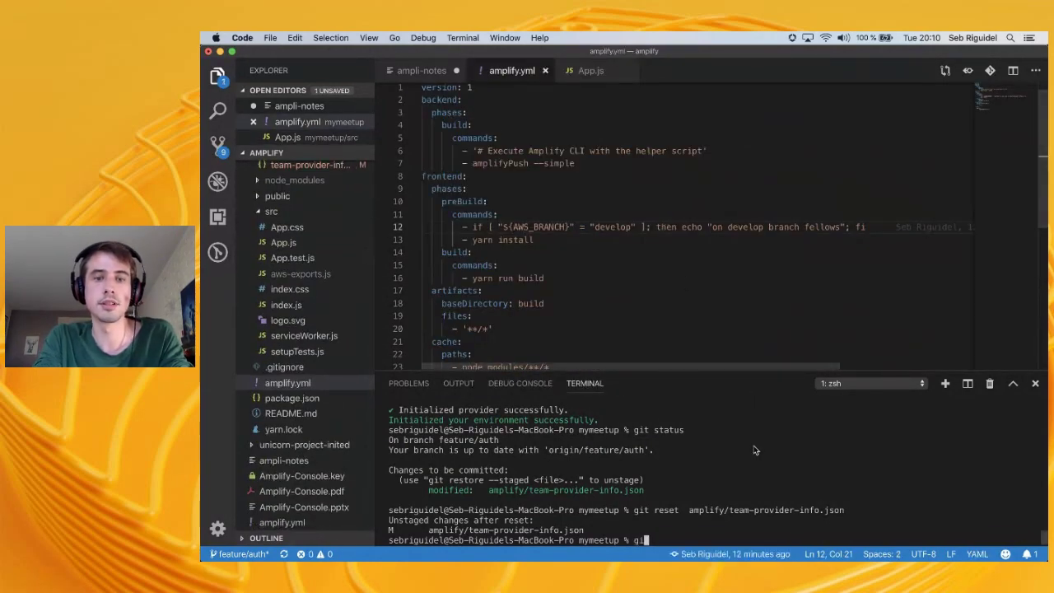
type("git status")
key("Return")
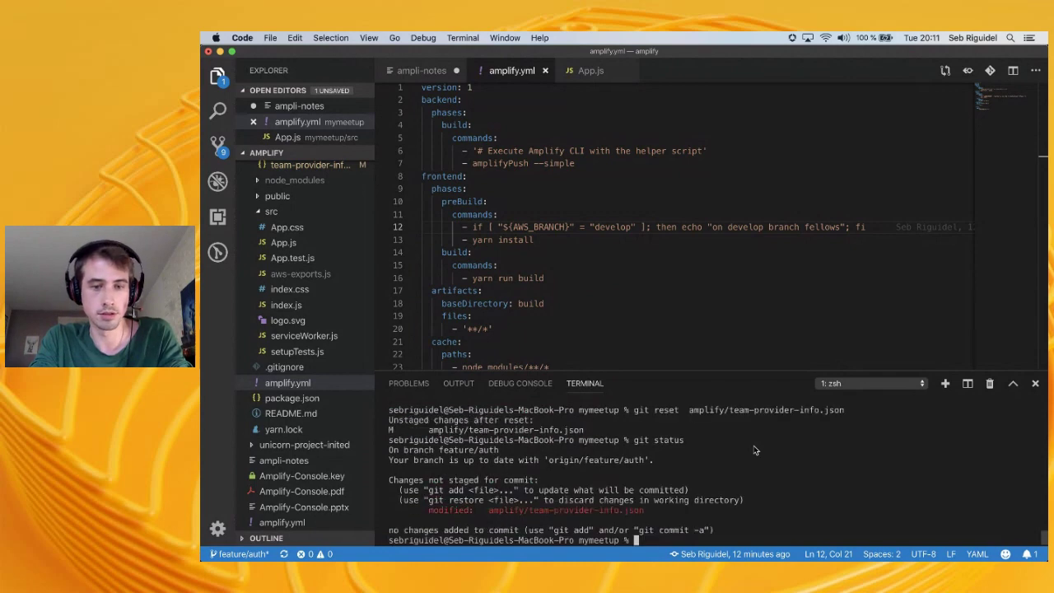
type("git add .")
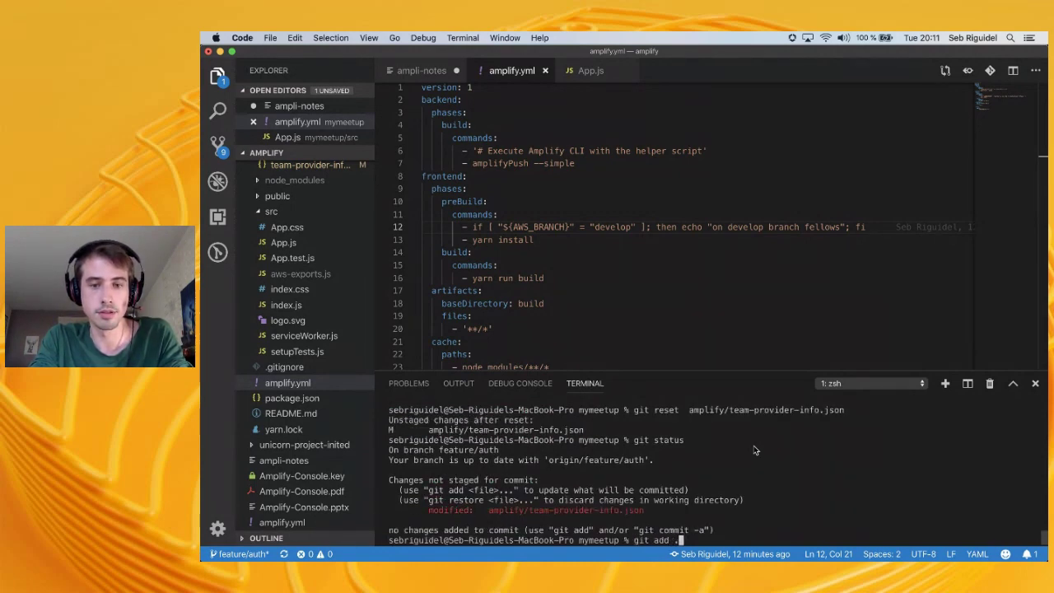
key("Return")
type("git commit -m \"")
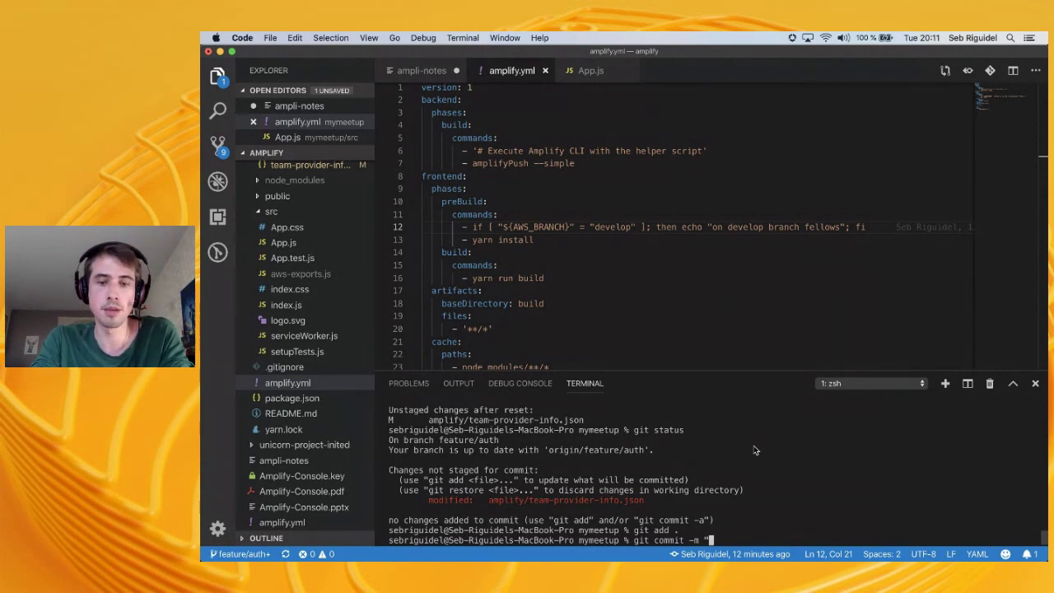
type("repos ")
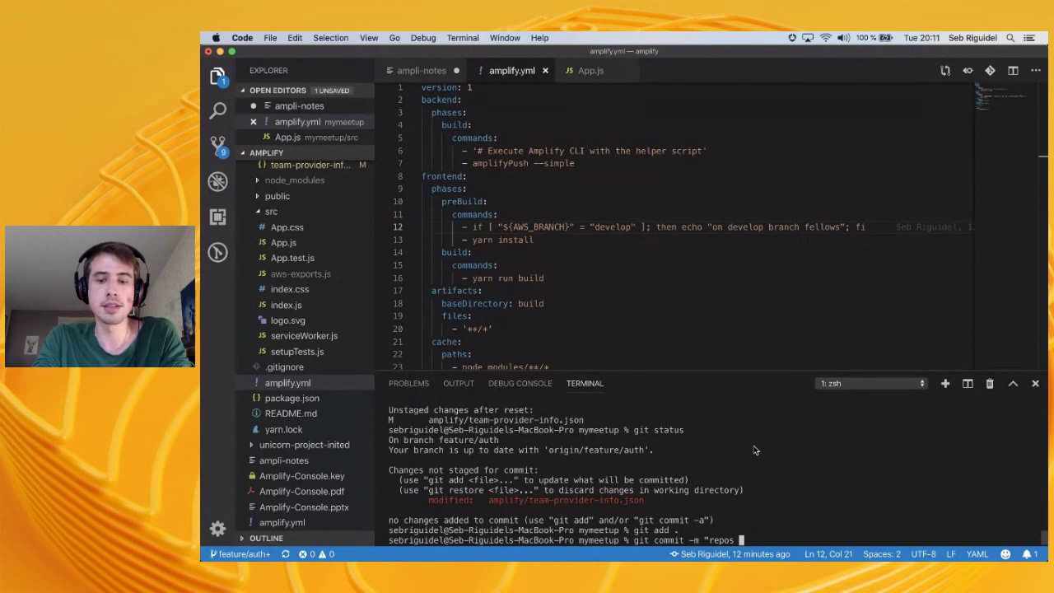
type("[")
key("BackSpace")
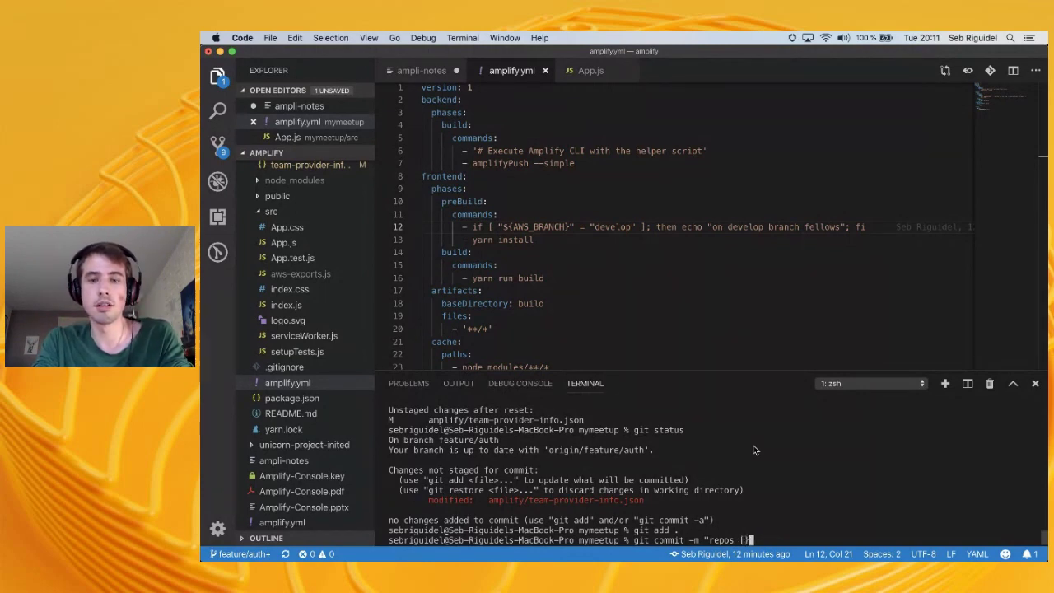
type("[")
key("BackSpace")
type("[skip-cd")
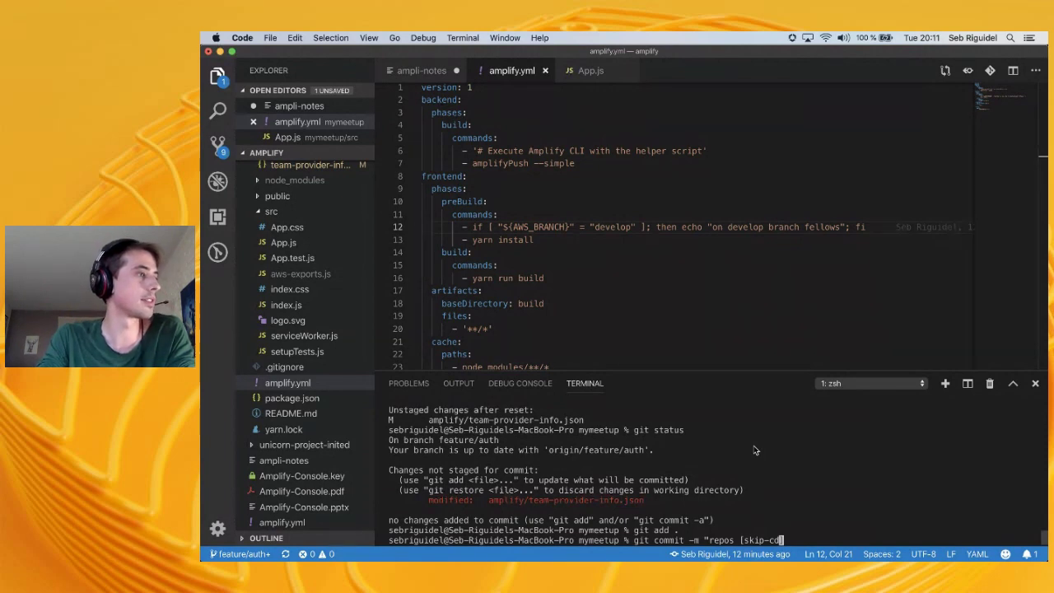
type("]")
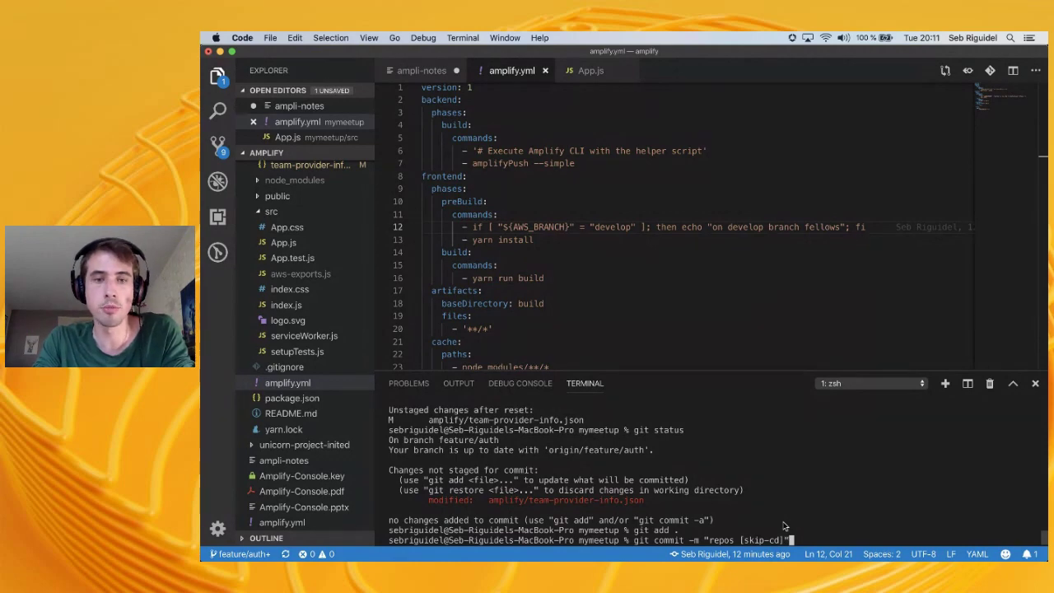
key("super+Tab")
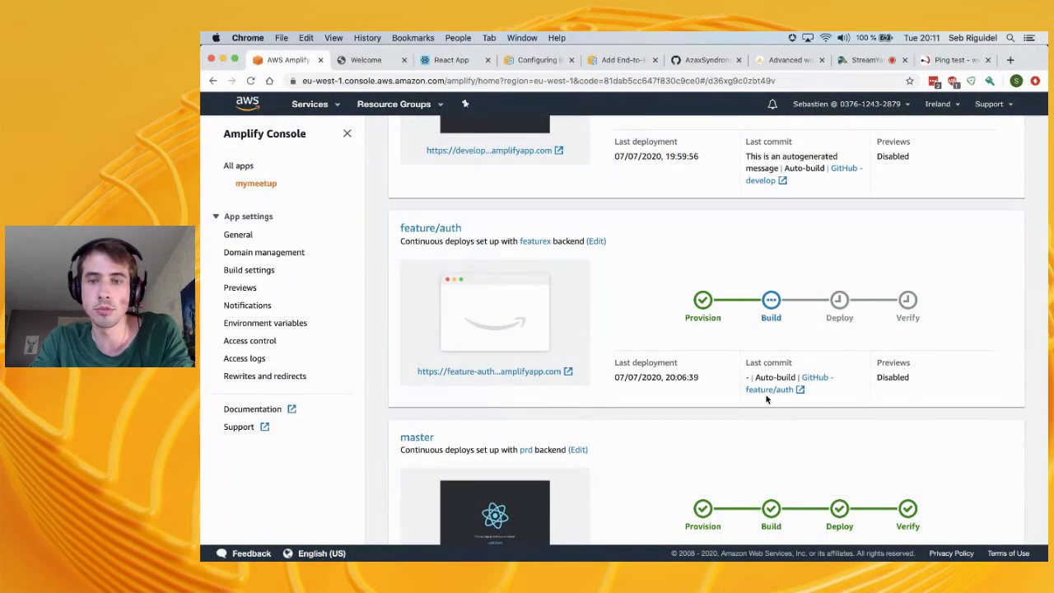
scroll(772, 376, "up", 2)
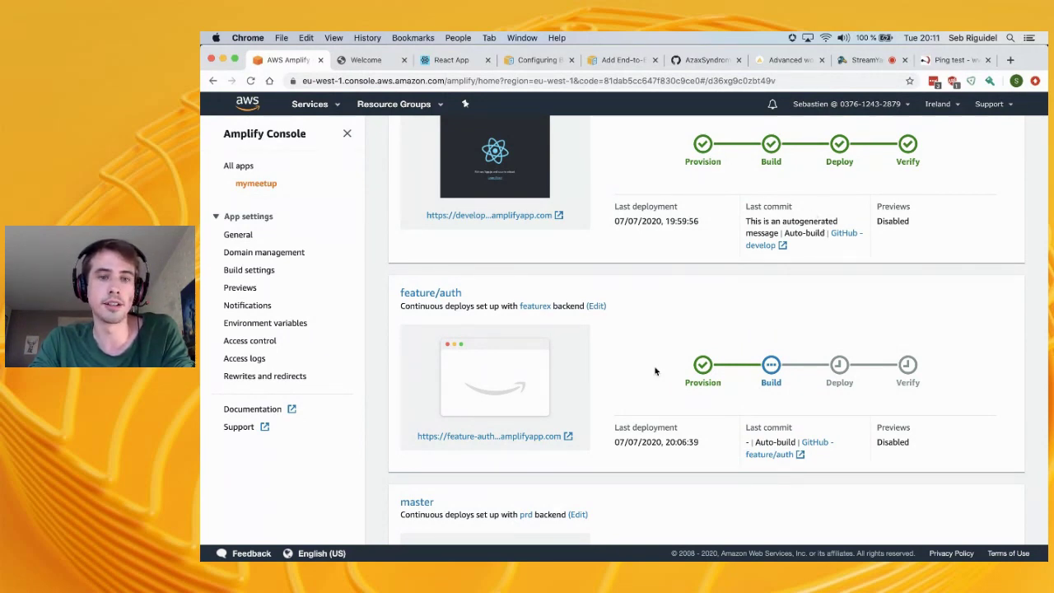
key("super+Tab")
type("psuh origin")
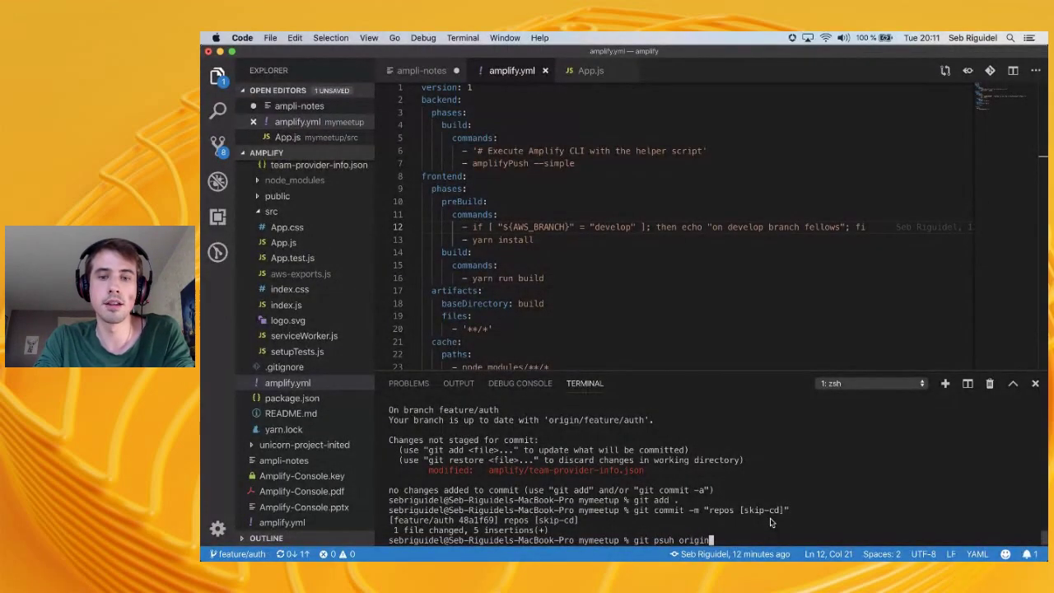
Correct the mistyped command to 'git push origin' and run it
key("BackSpace")
key("BackSpace")
key("BackSpace")
key("BackSpace")
key("BackSpace")
key("BackSpace")
key("BackSpace")
key("BackSpace")
key("BackSpace")
key("BackSpace")
type("ush origin")
key("Return")
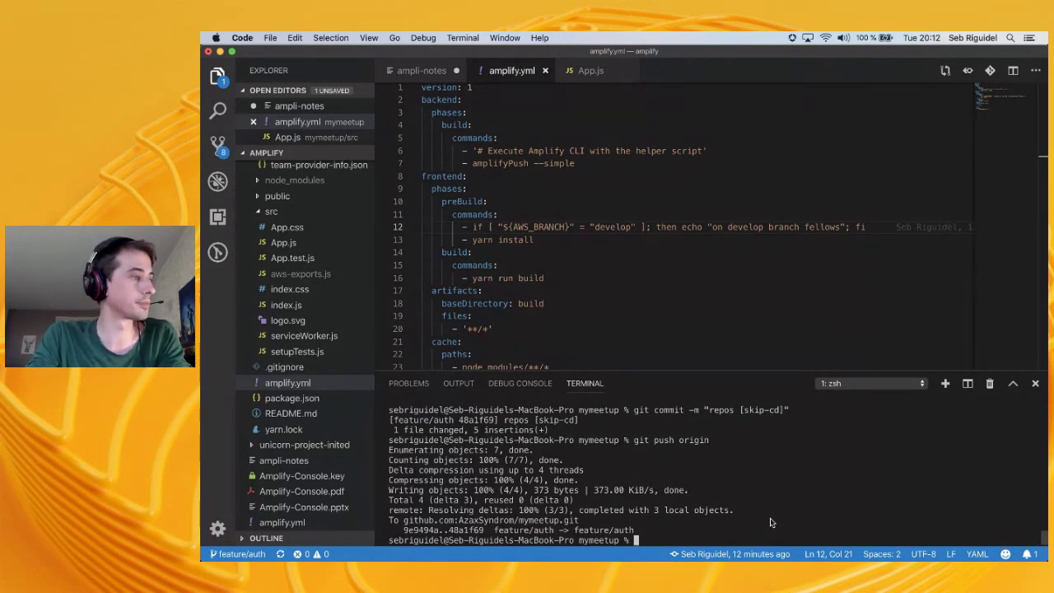
key("super+Tab")
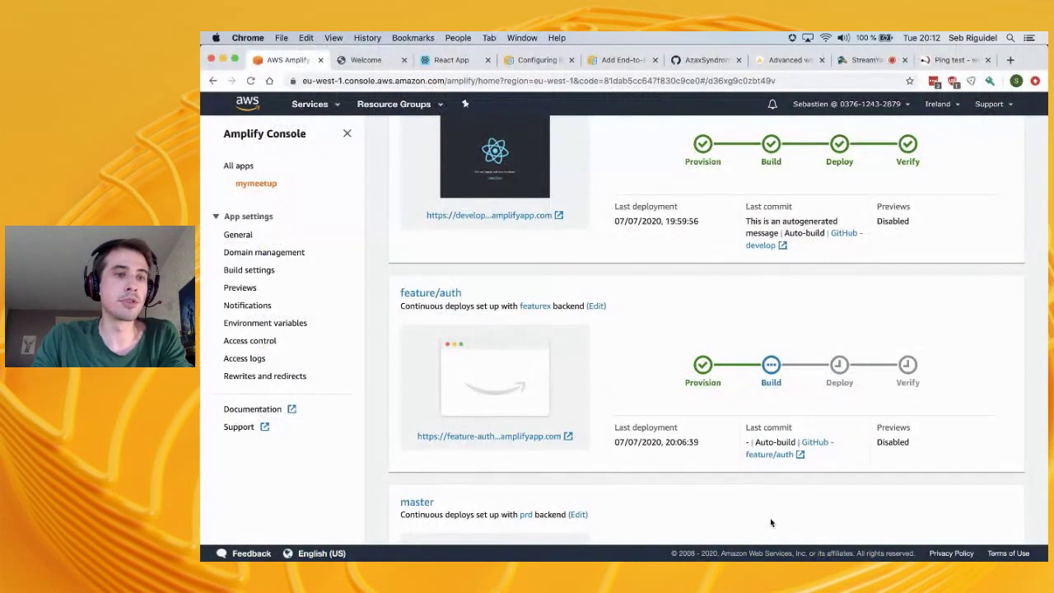
Open the app's environment variables and start editing them
left_click(270, 323)
key("super+Tab")
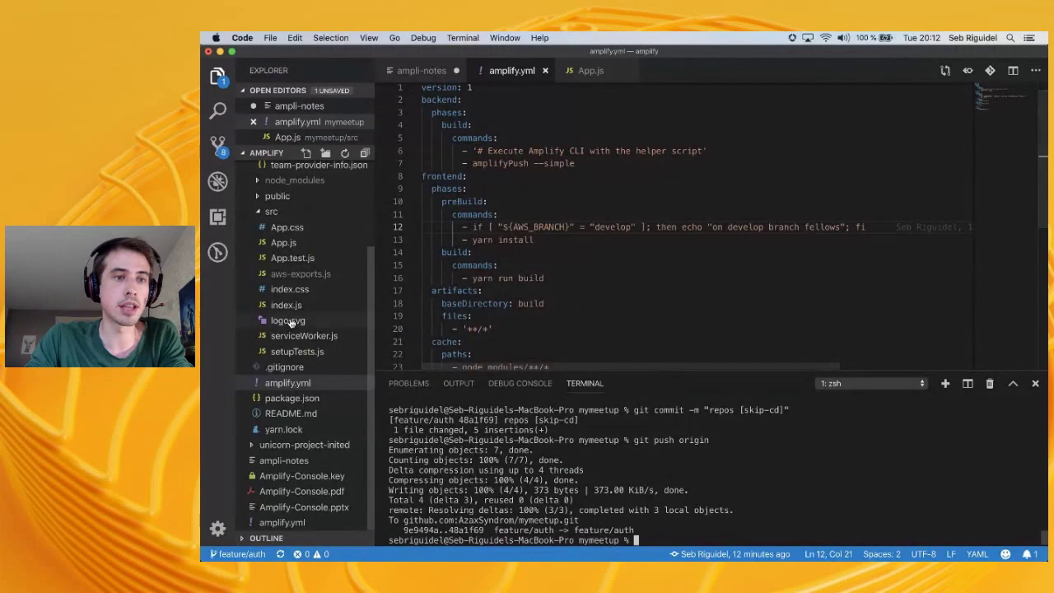
key("super+Tab")
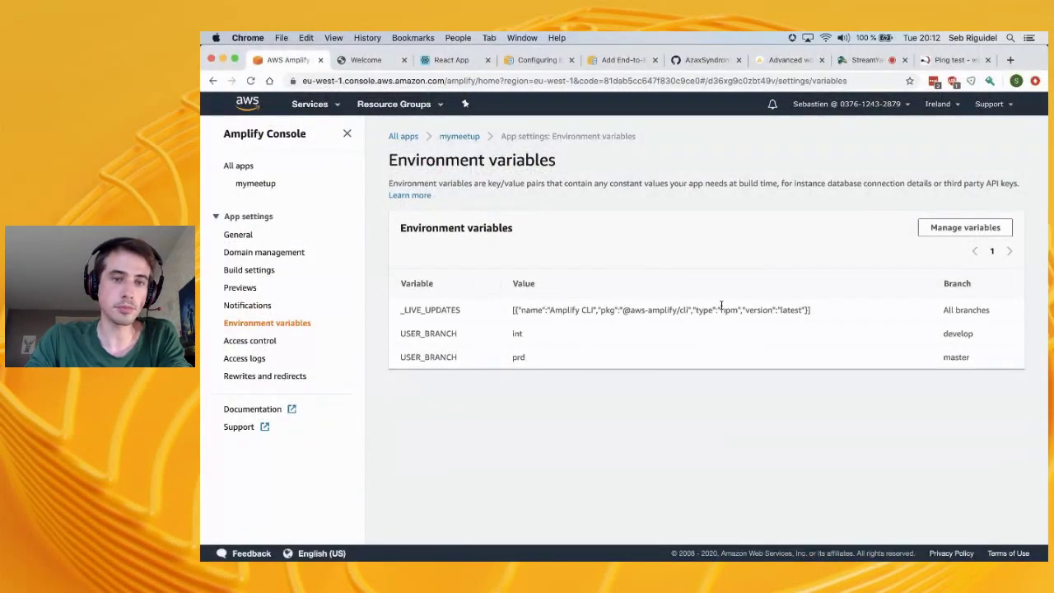
key("super+Tab")
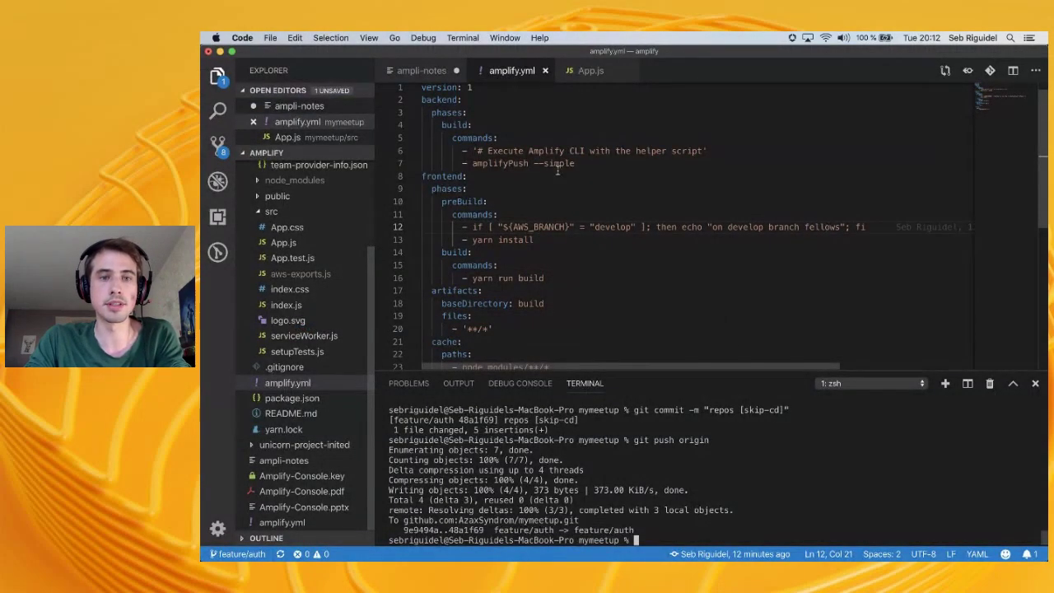
key("super+Tab")
left_click(945, 231)
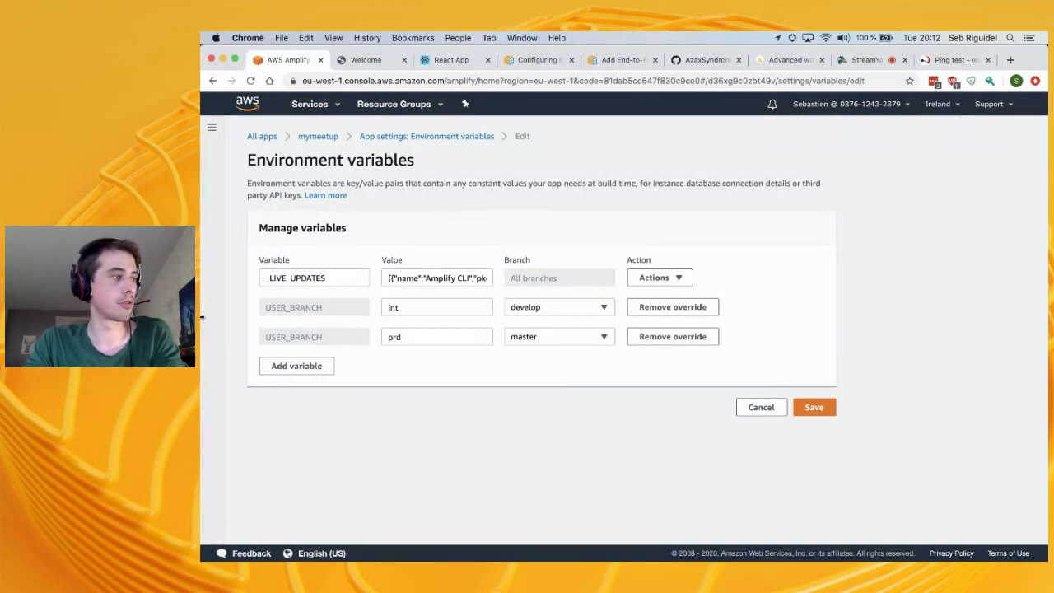
Add a USER_DISABLE_TESTS environment variable with the value false
left_click(317, 365)
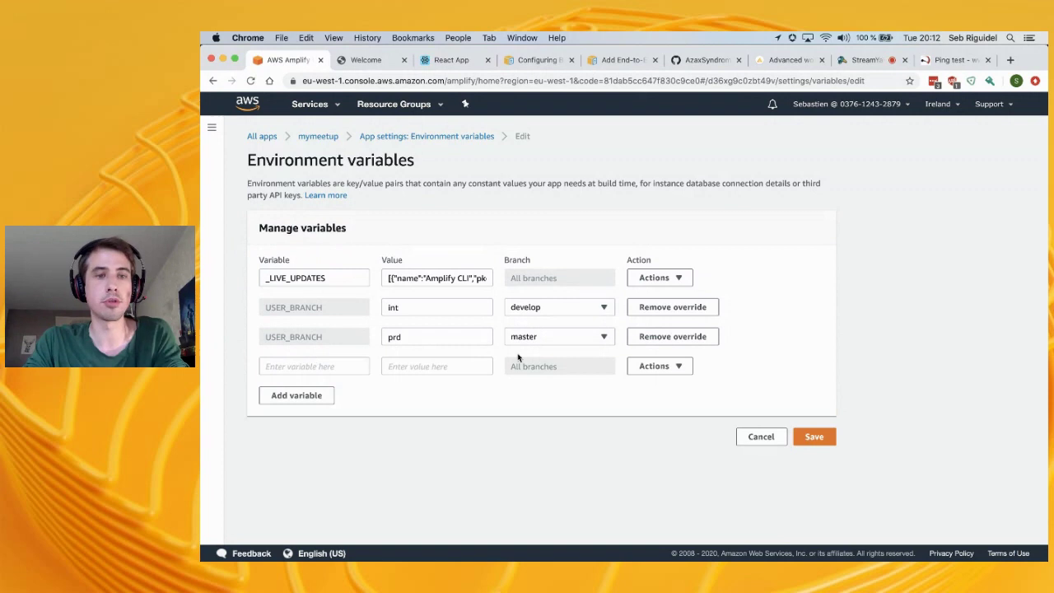
left_click(282, 372)
type("US")
key("BackSpace")
key("BackSpace")
type("USER_")
key("BackSpace")
key("BackSpace")
key("BackSpace")
key("BackSpace")
key("BackSpace")
type("US")
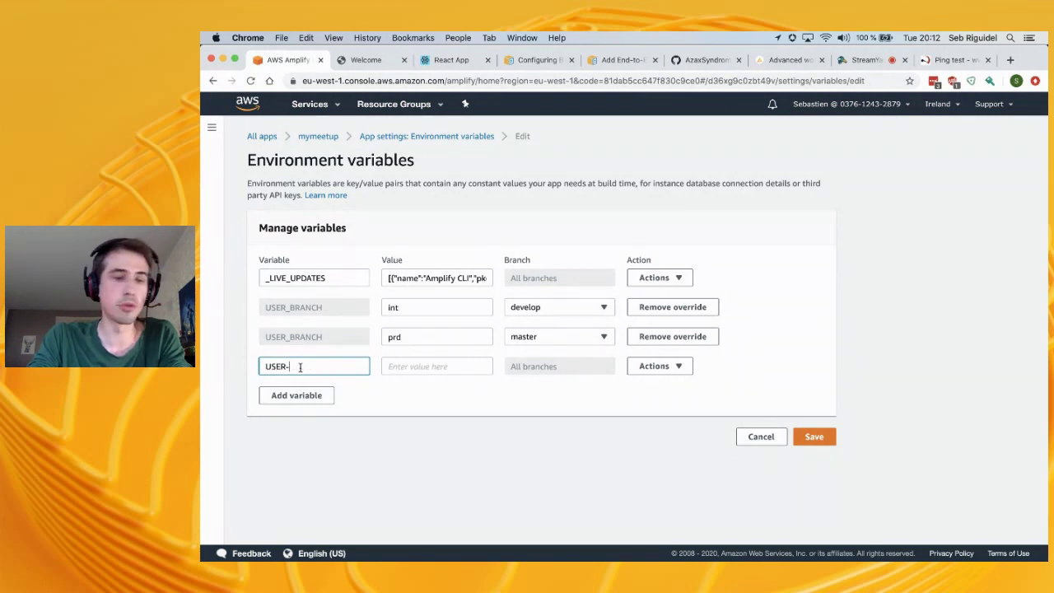
key("BackSpace")
key("BackSpace")
key("BackSpace")
key("BackSpace")
type("_DISA>GBL")
key("BackSpace")
key("BackSpace")
type("BLE_TESTS")
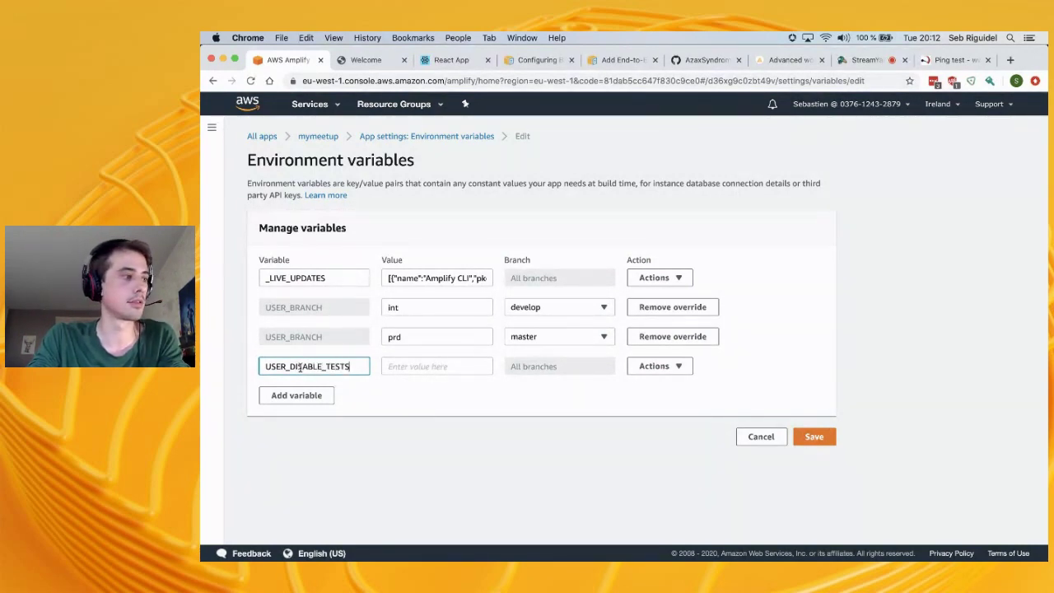
left_click(418, 366)
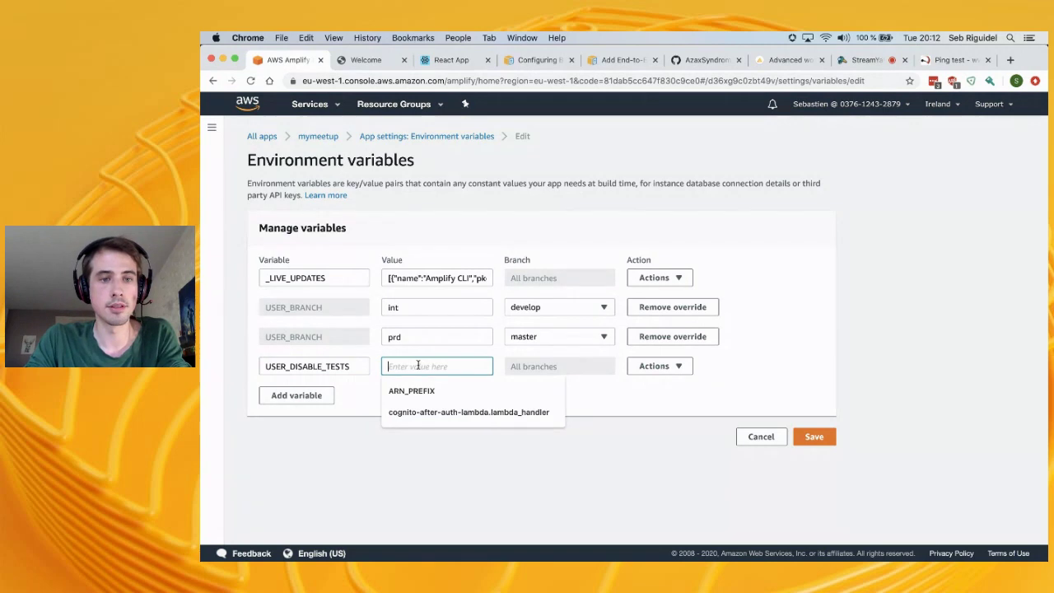
type("true")
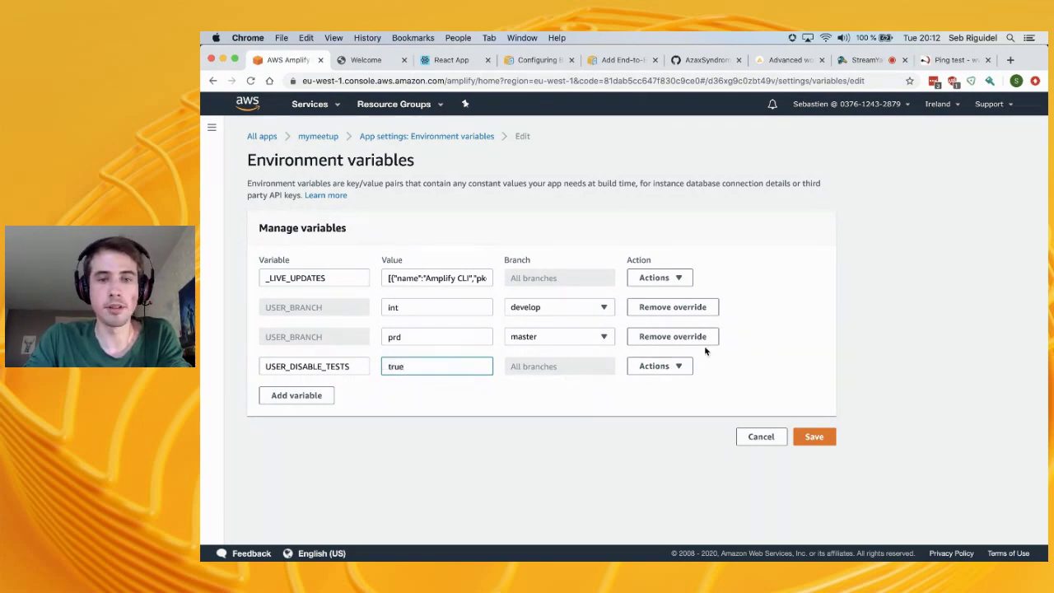
left_click(659, 365)
double_click(414, 364)
type("false")
Override USER_DISABLE_TESTS to true for the master branch and save the variables
left_click(675, 368)
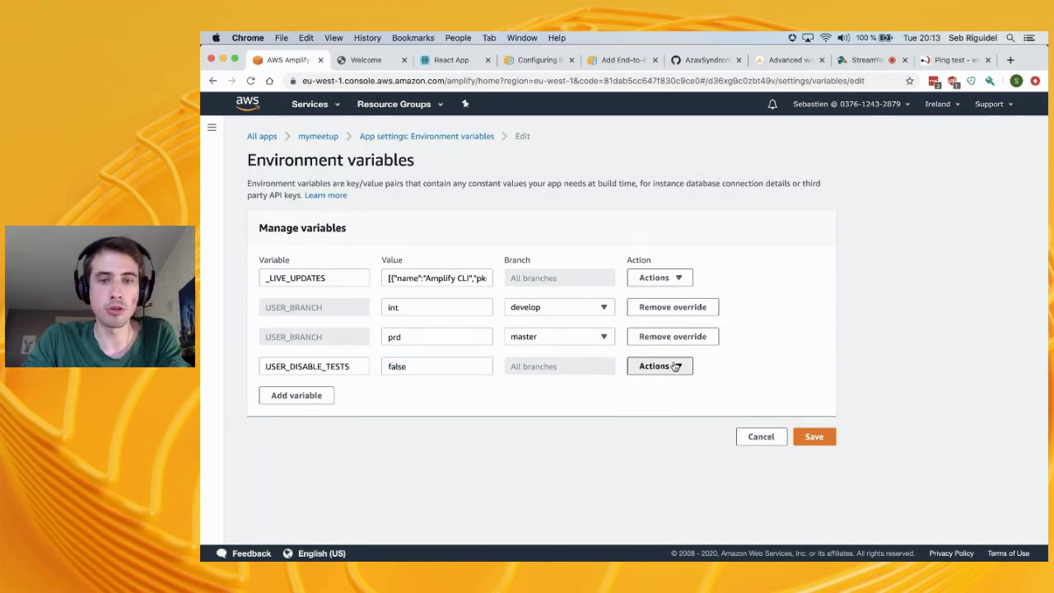
left_click(715, 401)
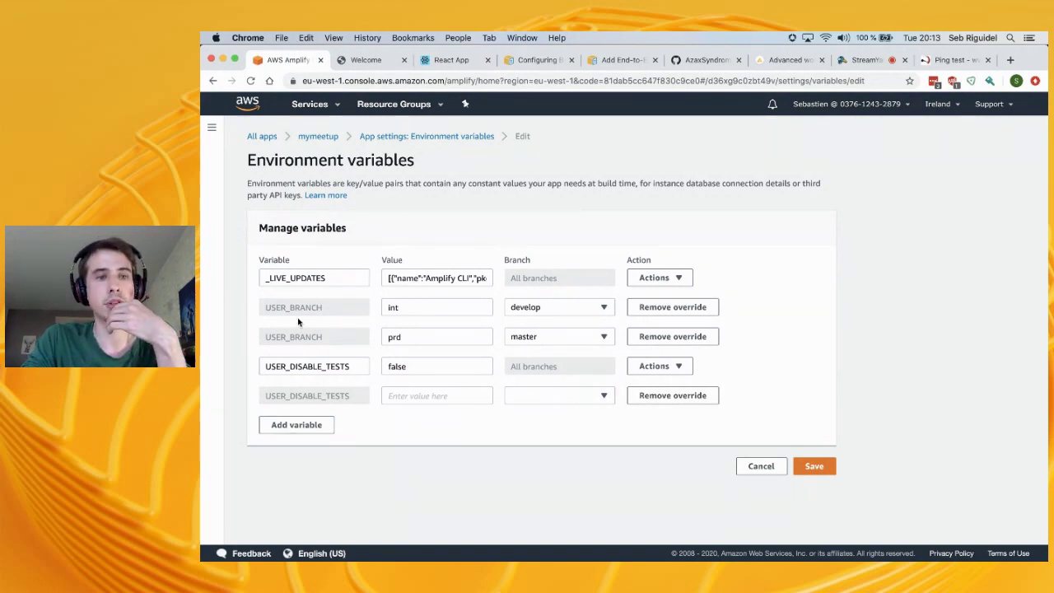
left_click(426, 397)
type("true")
left_click(580, 401)
left_click(565, 450)
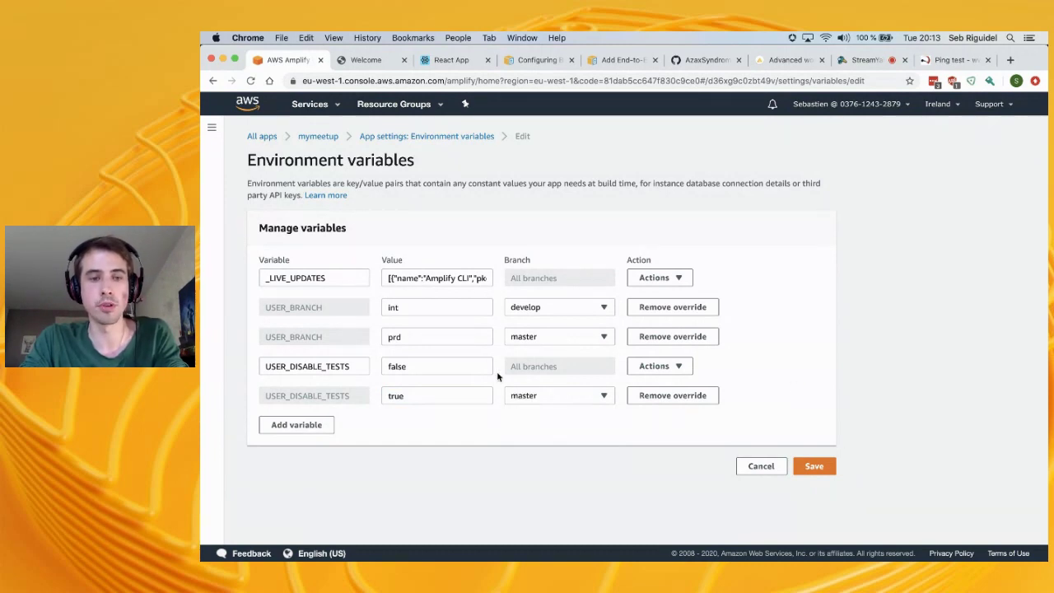
left_click(820, 470)
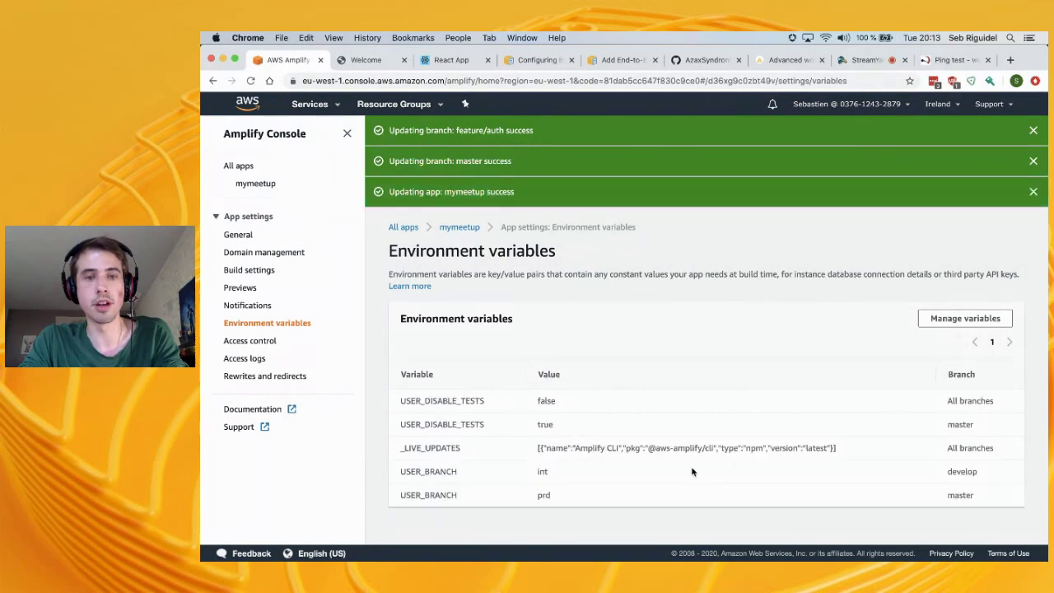
Open the mymeetup app from All apps and scroll through its branch cards
left_click(237, 166)
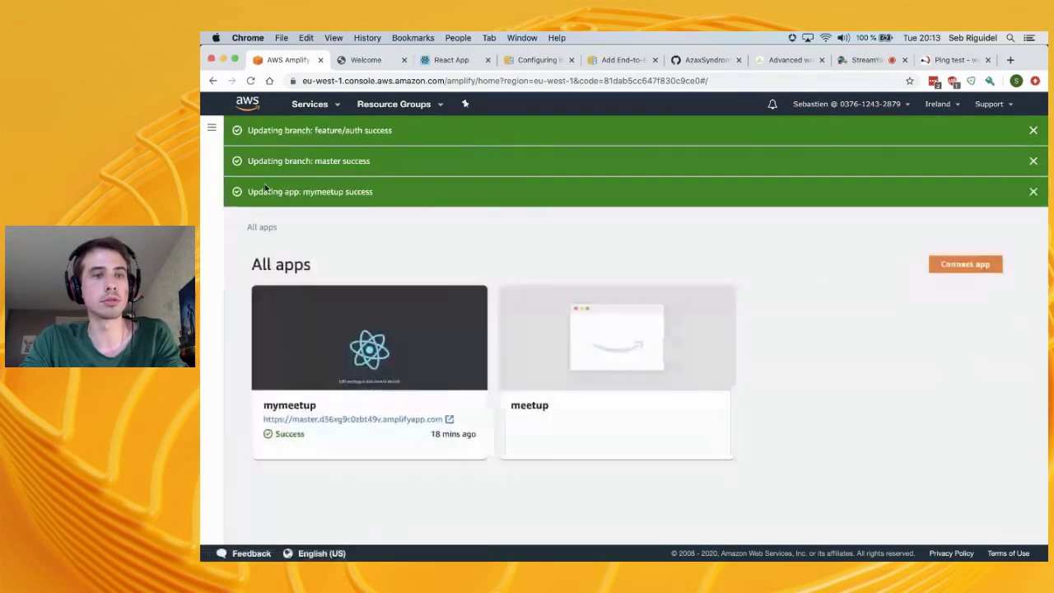
left_click(299, 402)
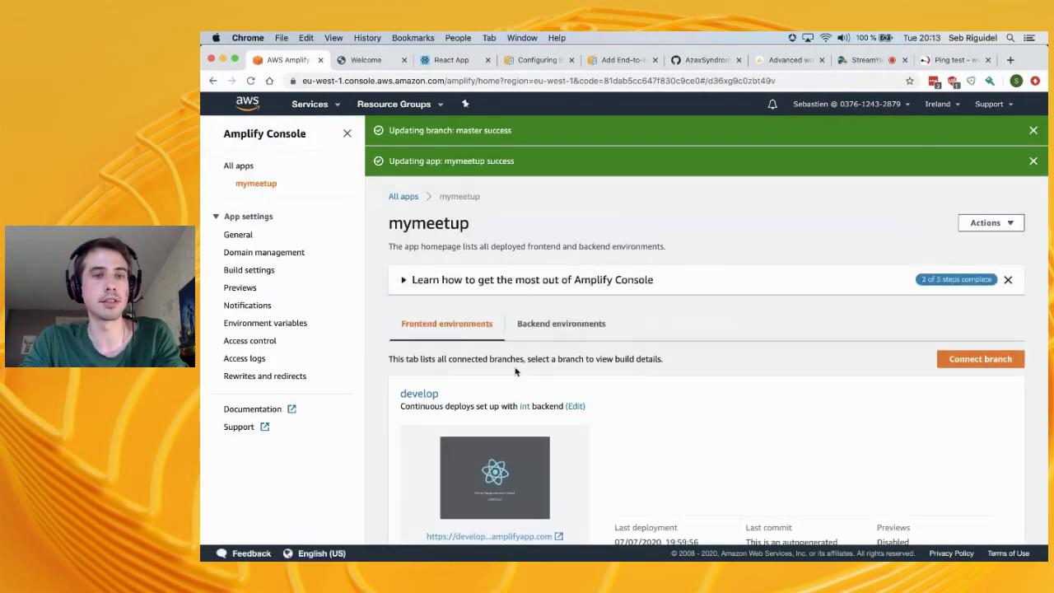
scroll(428, 400, "down", 5)
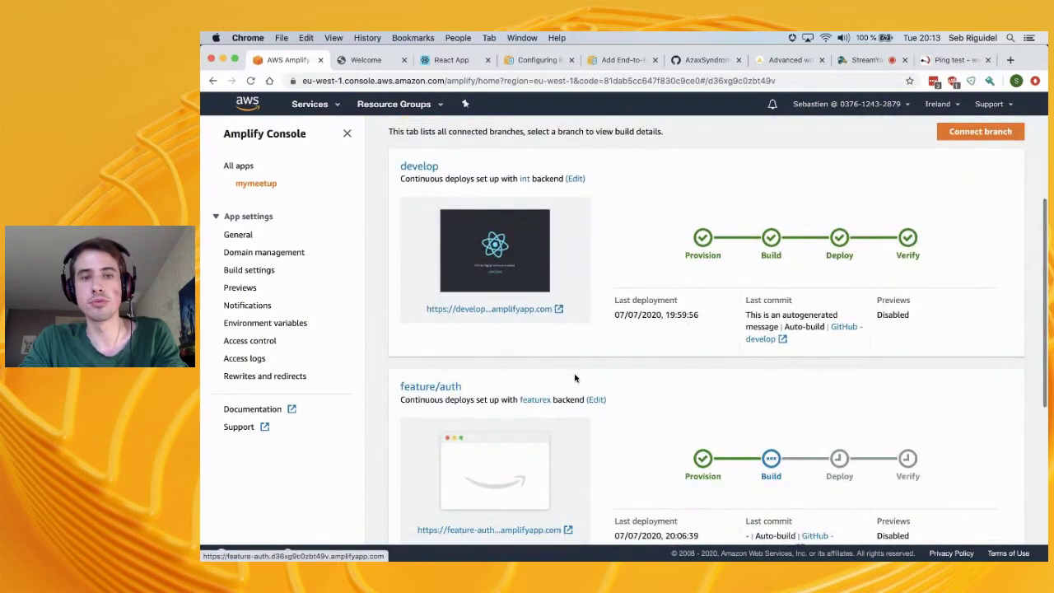
scroll(575, 377, "down", 3)
scroll(575, 377, "down", 3)
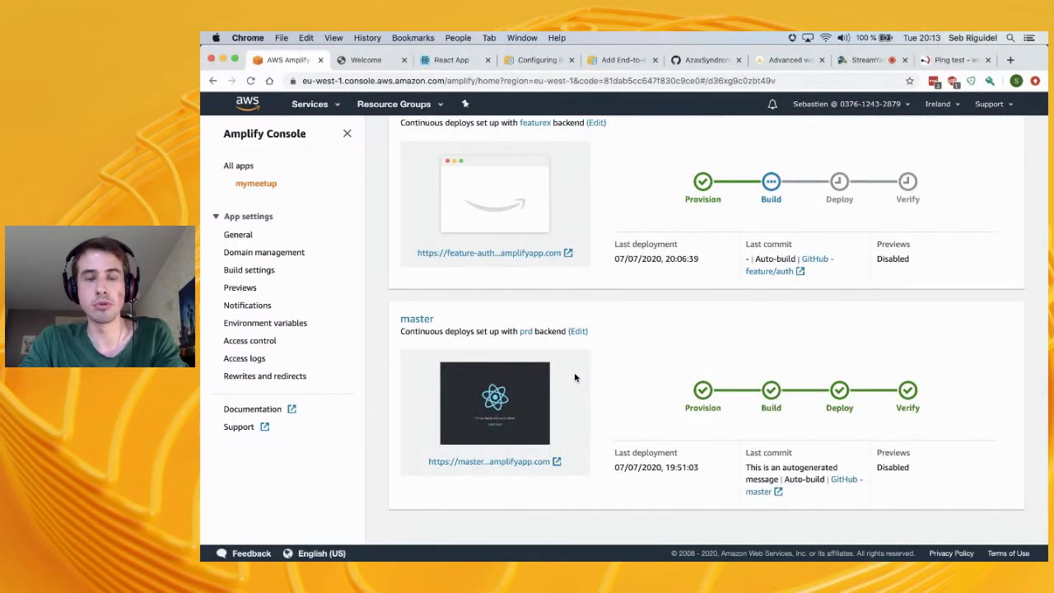
scroll(575, 377, "up", 3)
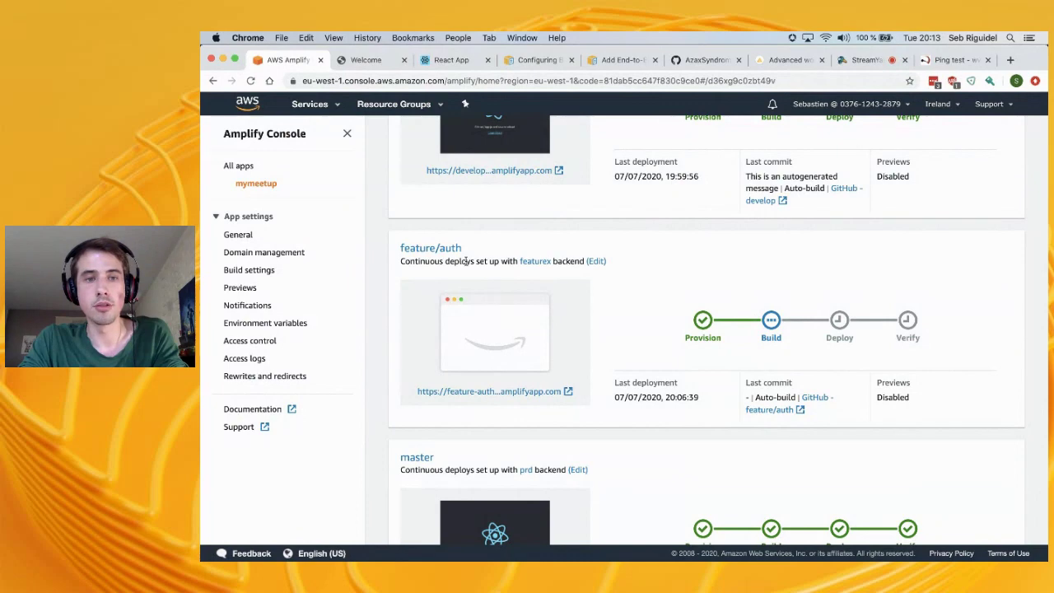
Inspect the feature/auth build's Build and Backend logs, then return to the app page
left_click(437, 249)
left_click(472, 407)
scroll(611, 462, "down", 5)
scroll(610, 461, "up", 1)
left_click(403, 250)
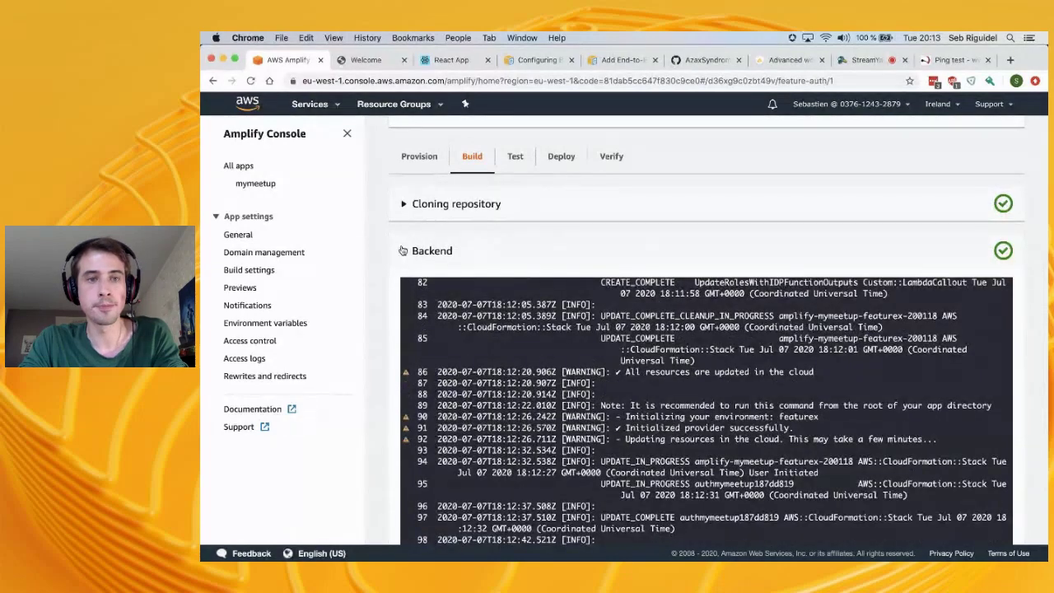
left_click(403, 250)
scroll(483, 255, "up", 3)
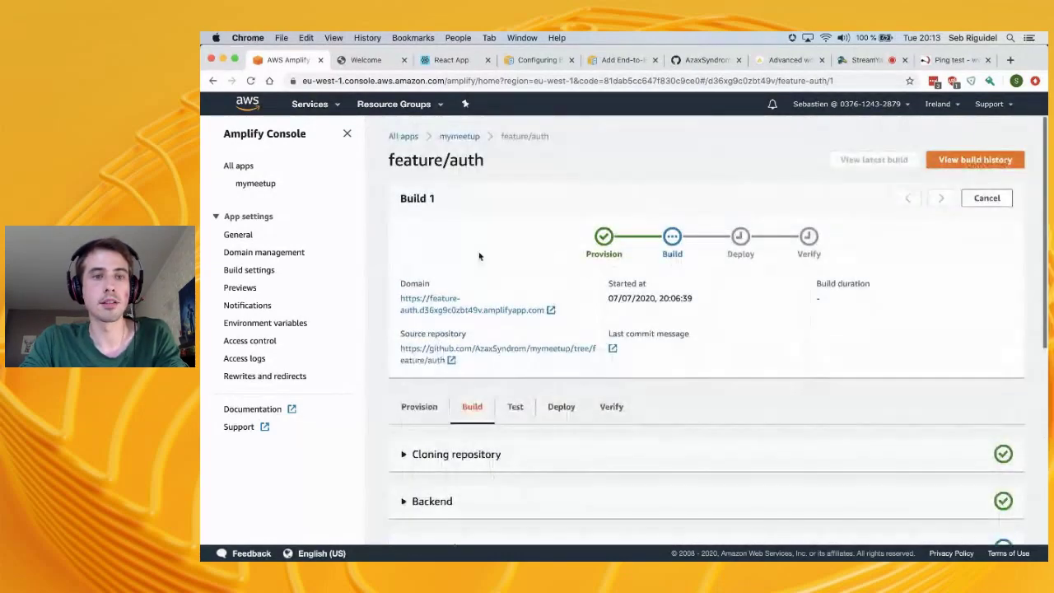
left_click(461, 137)
Reload the deployed feature-auth site, then review the mymeetup branch overview again
left_click(364, 59)
left_click(250, 80)
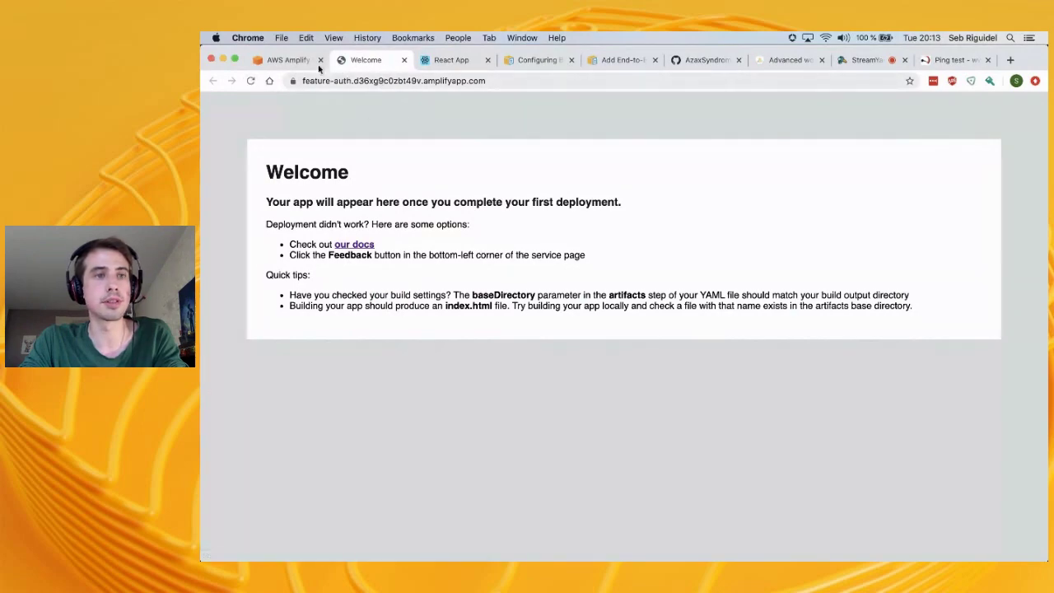
left_click(281, 59)
scroll(650, 233, "down", 5)
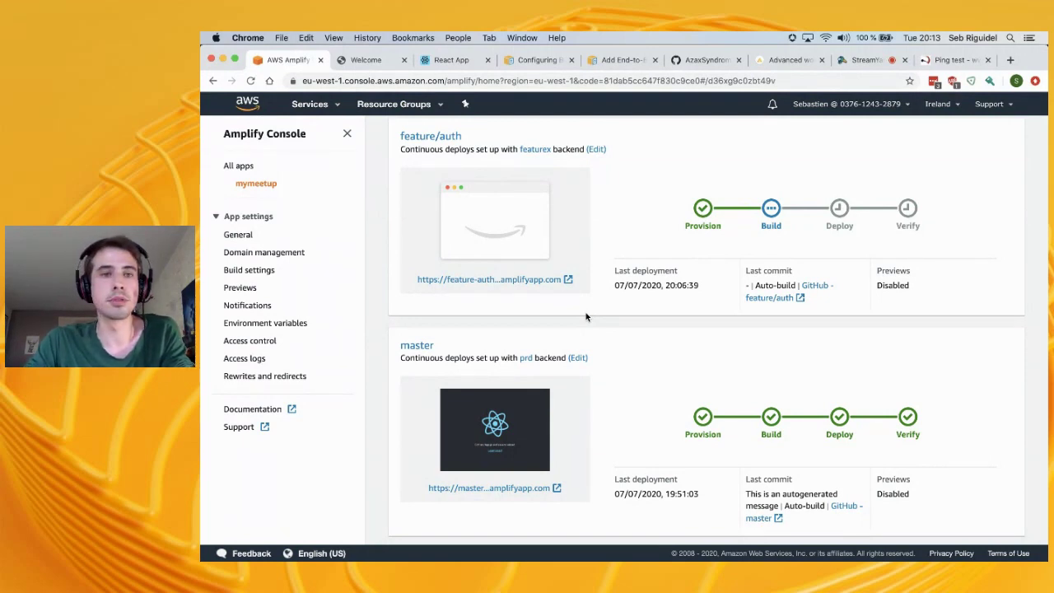
scroll(586, 317, "down", 1)
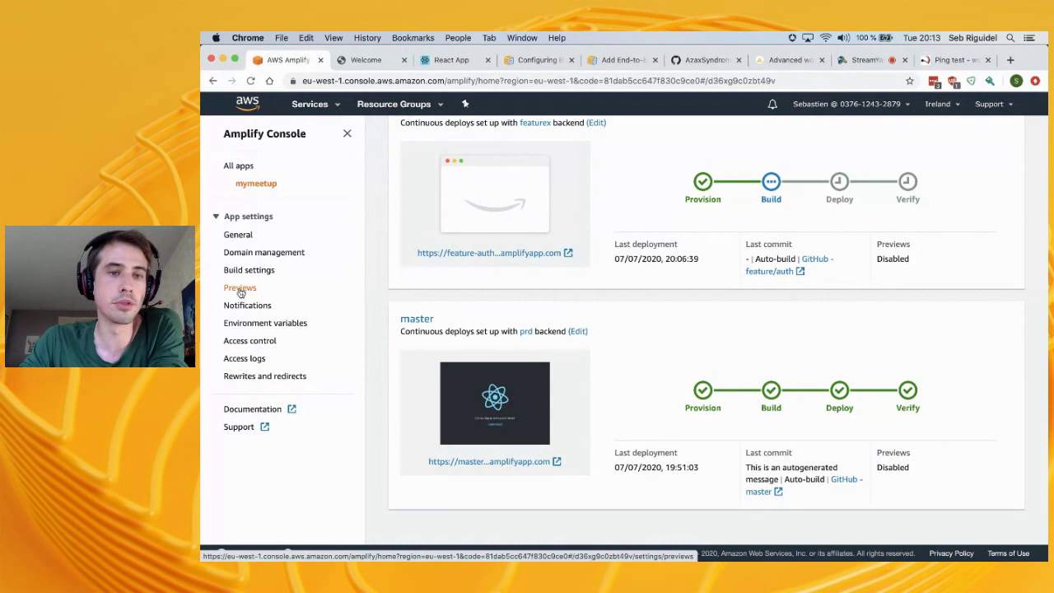
Enable pull request previews under Previews and choose to install the GitHub app
left_click(247, 290)
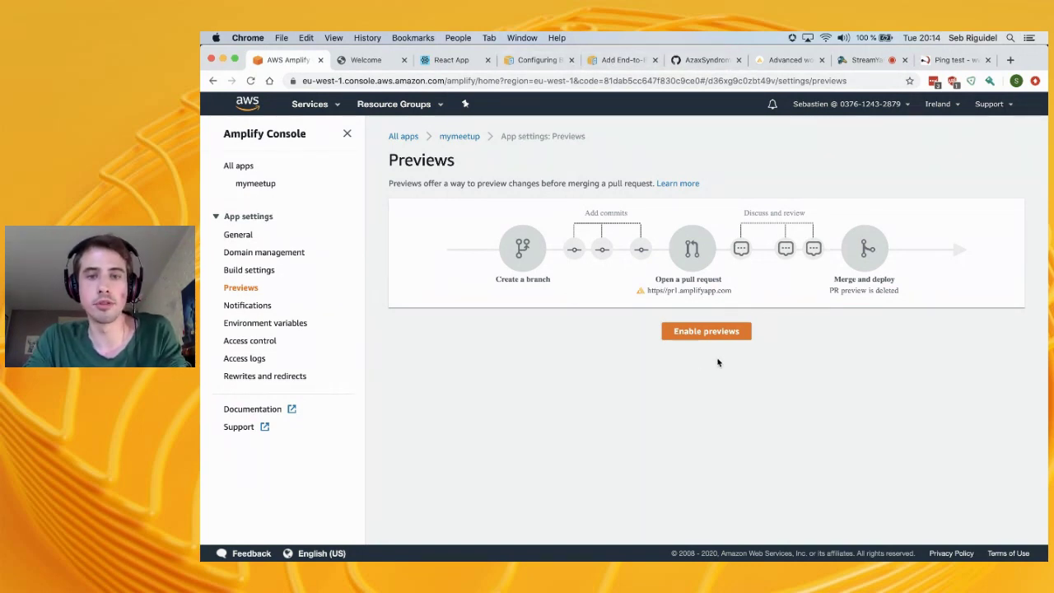
left_click(677, 331)
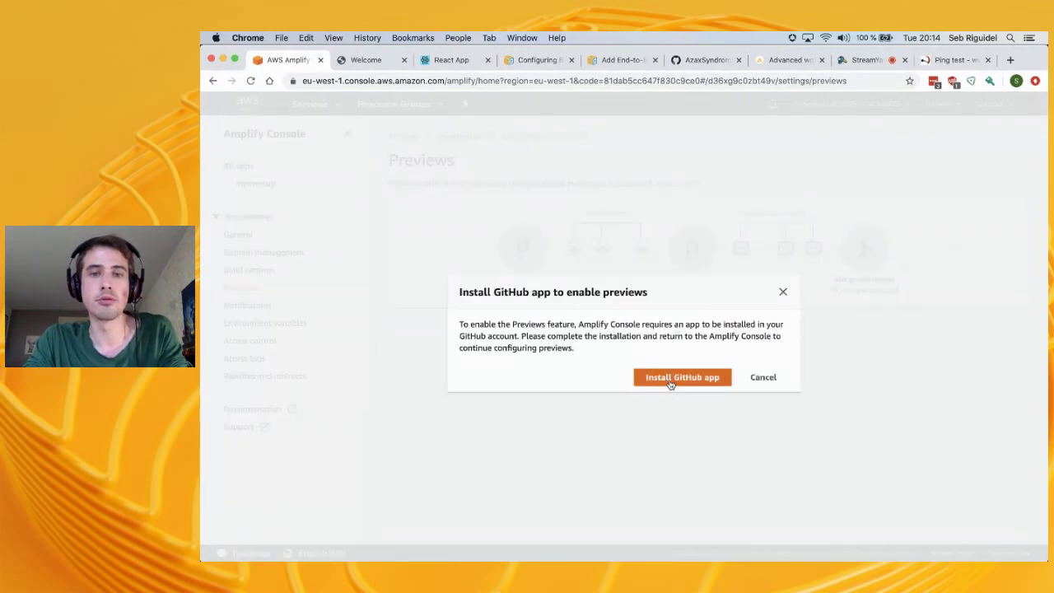
left_click(669, 379)
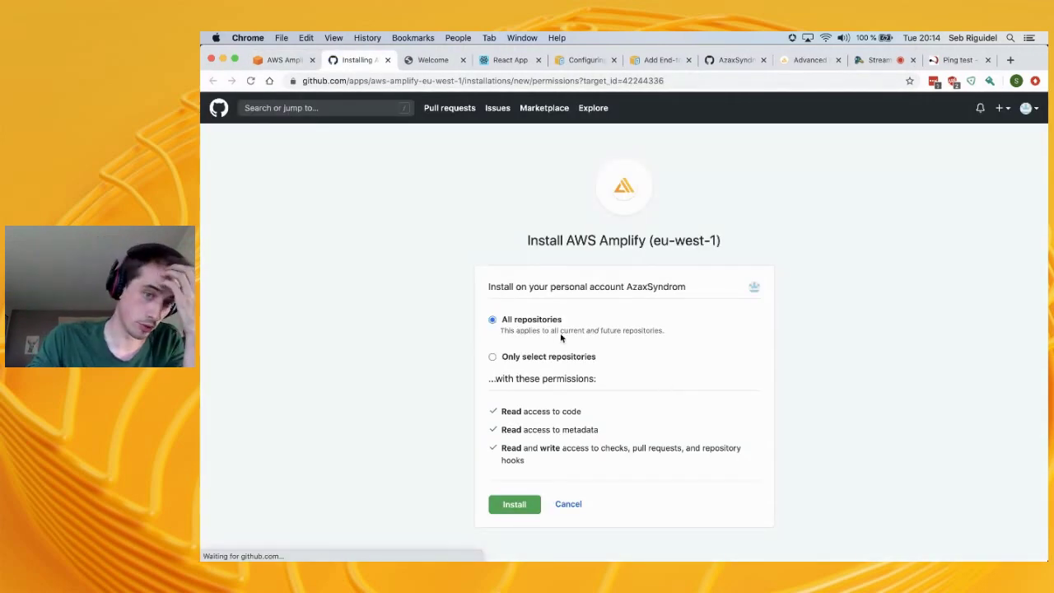
Install the AWS Amplify GitHub app with access to only the mymeetup repository
left_click(498, 357)
left_click(581, 376)
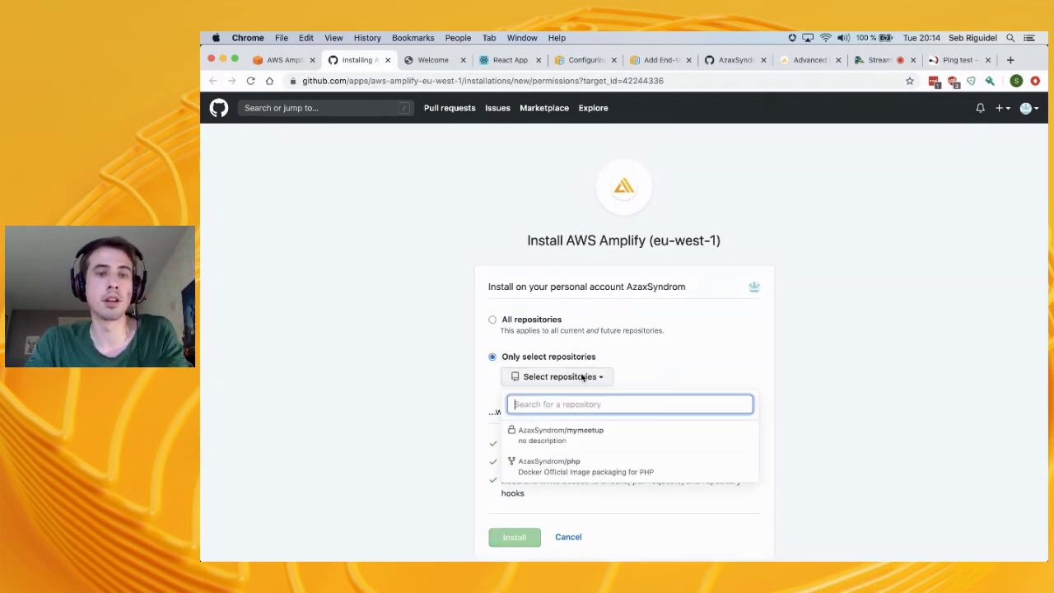
left_click(594, 443)
scroll(637, 454, "down", 3)
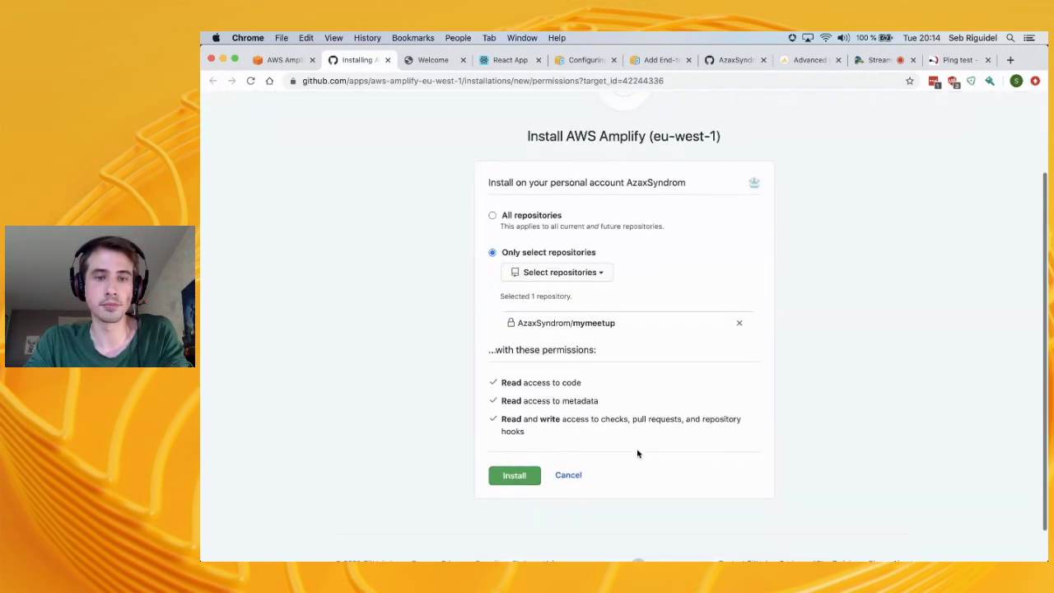
left_click(512, 473)
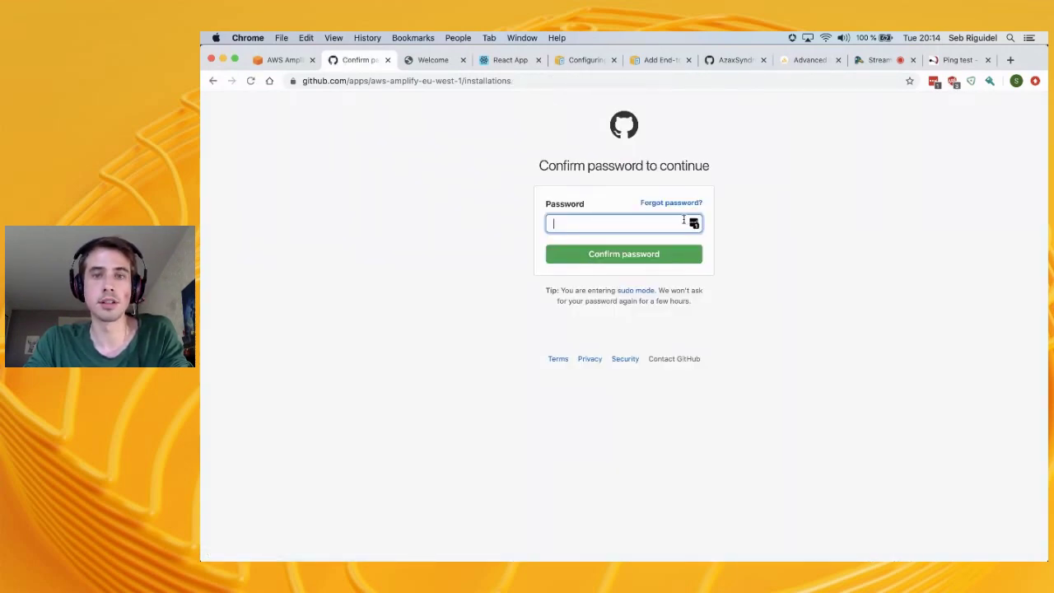
Confirm the installation with the saved GitHub password and return to the Amplify tab
left_click(694, 223)
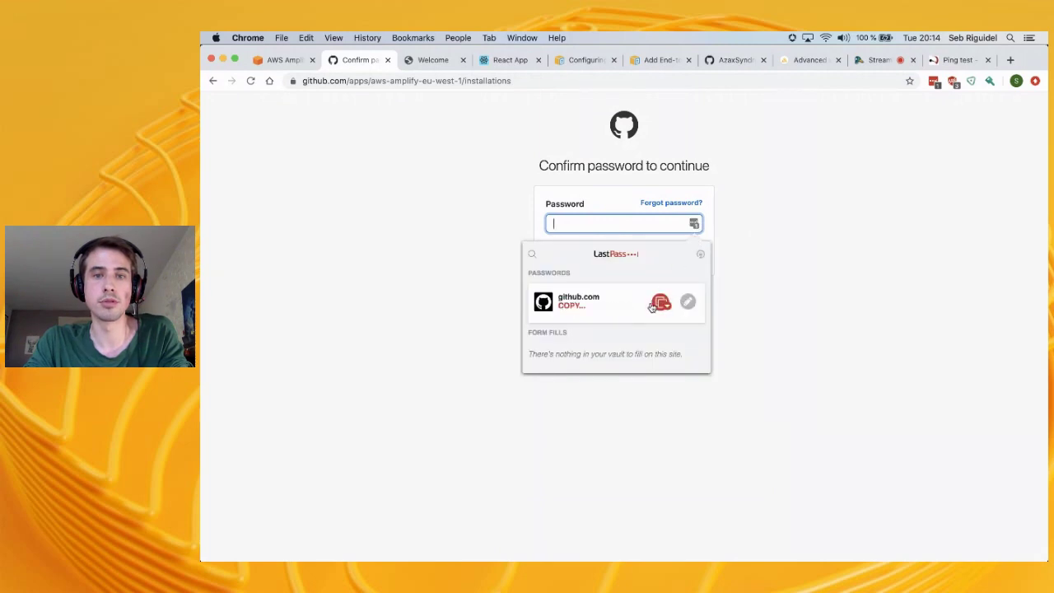
left_click(621, 304)
left_click(622, 256)
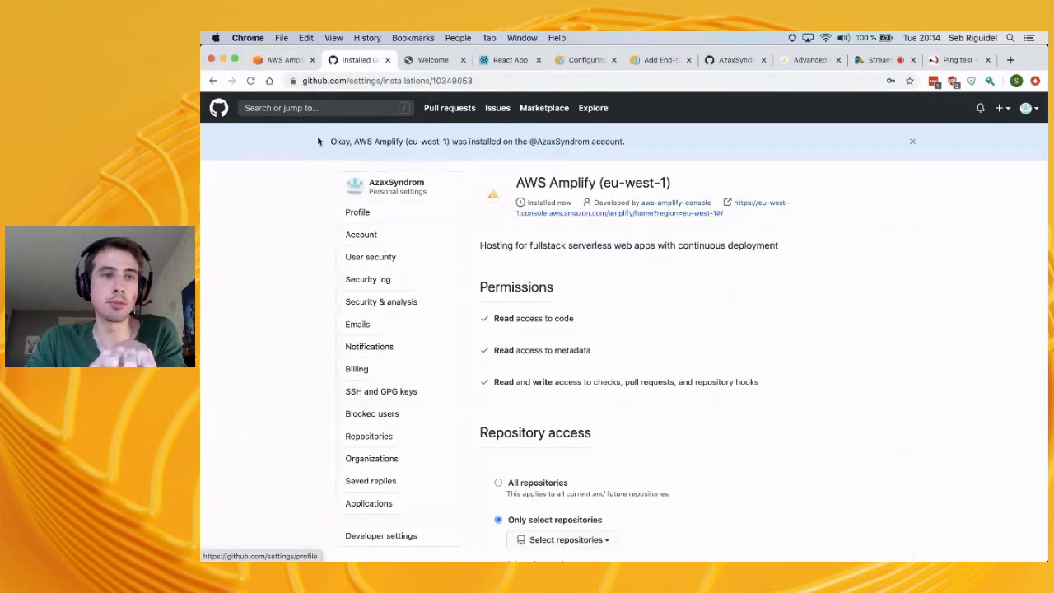
left_click(289, 63)
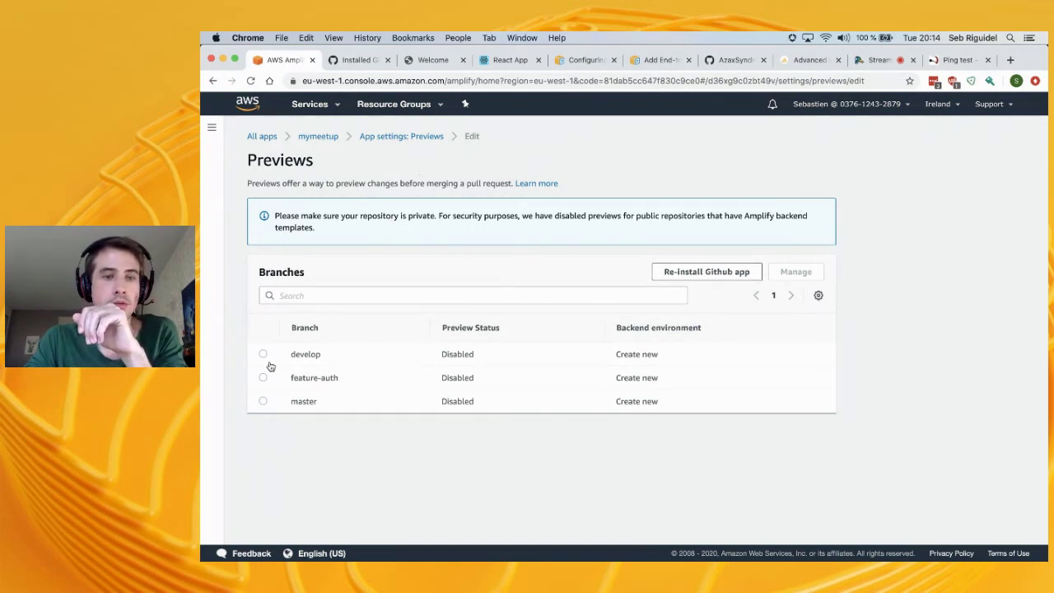
Enable previews for master, creating a new backend for every pull request
left_click(264, 400)
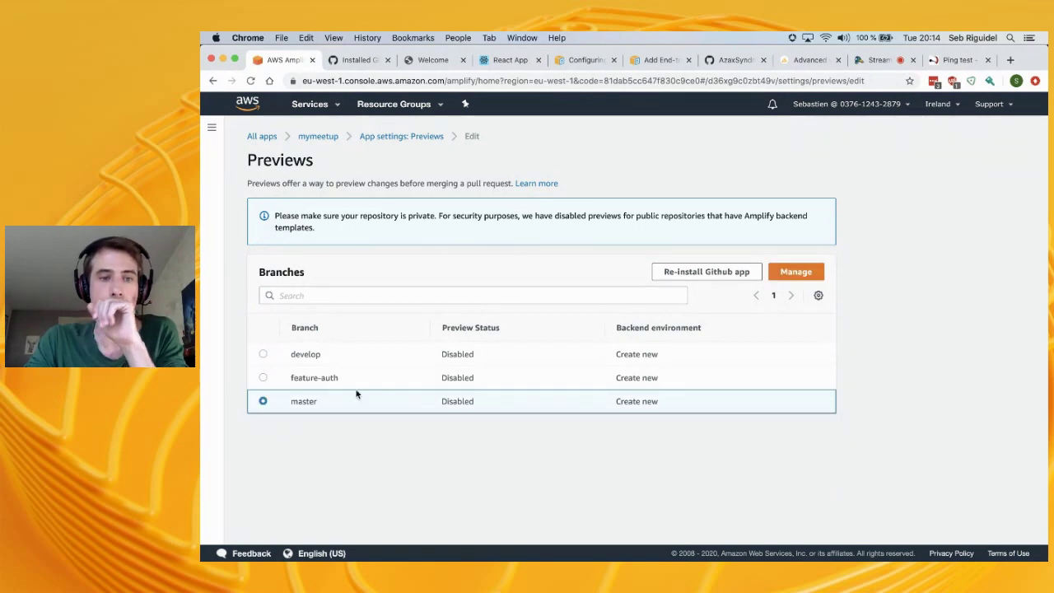
left_click(804, 280)
left_click(466, 312)
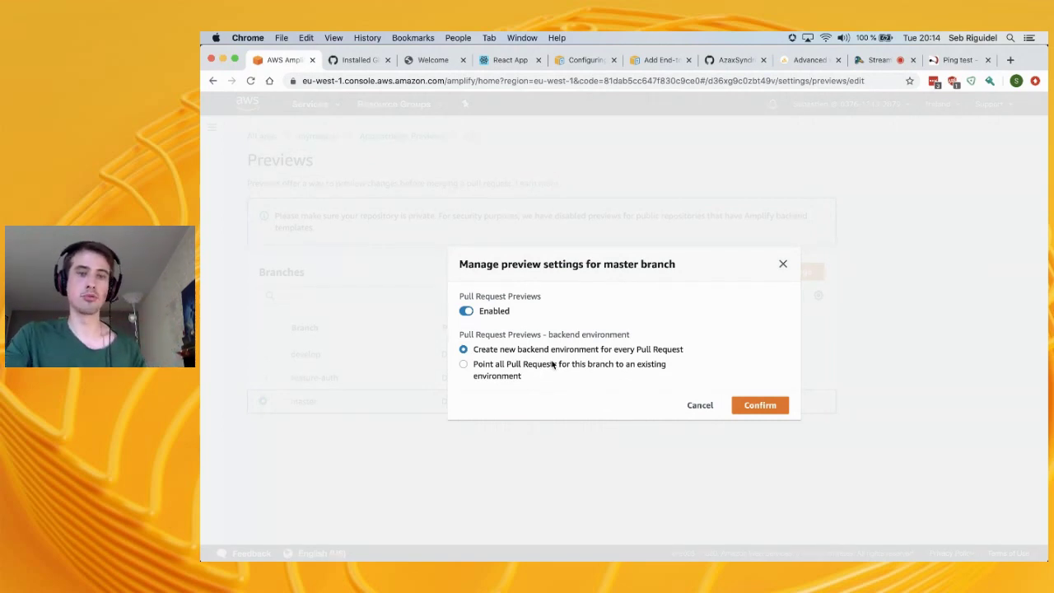
left_click(636, 365)
left_click(580, 343)
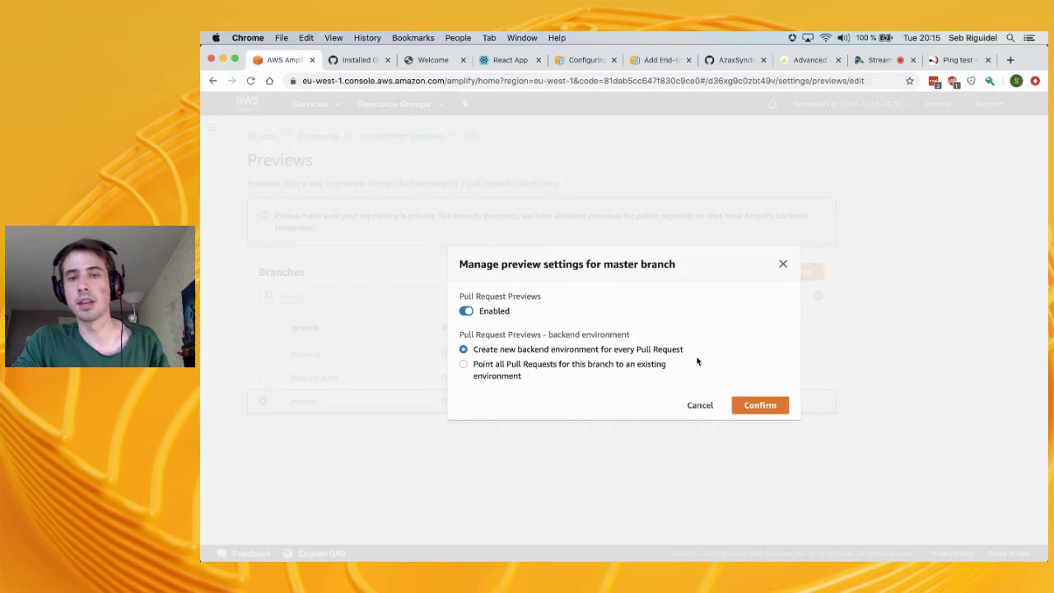
left_click(757, 410)
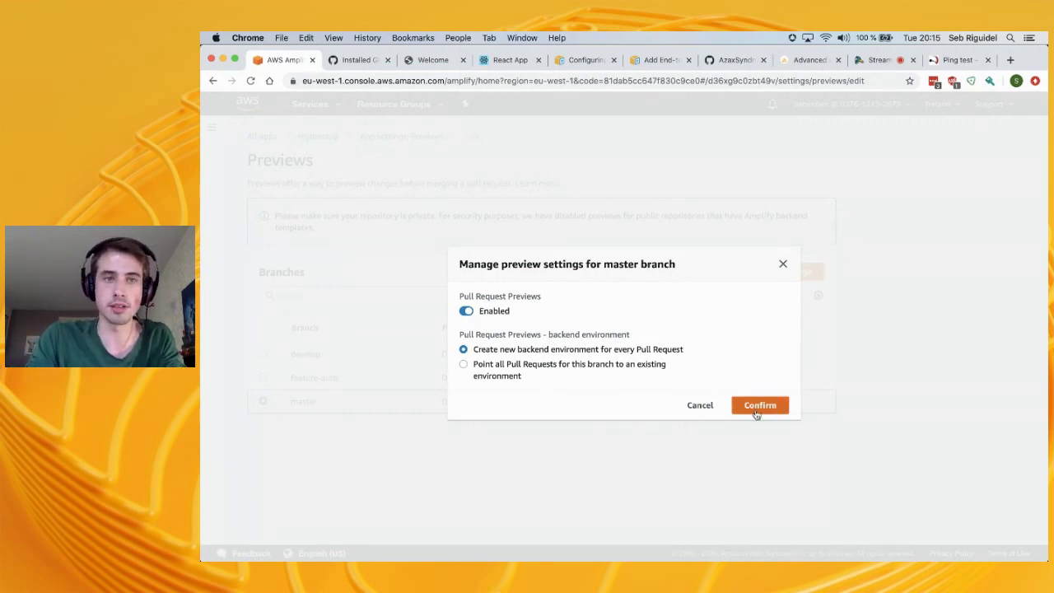
left_click(756, 409)
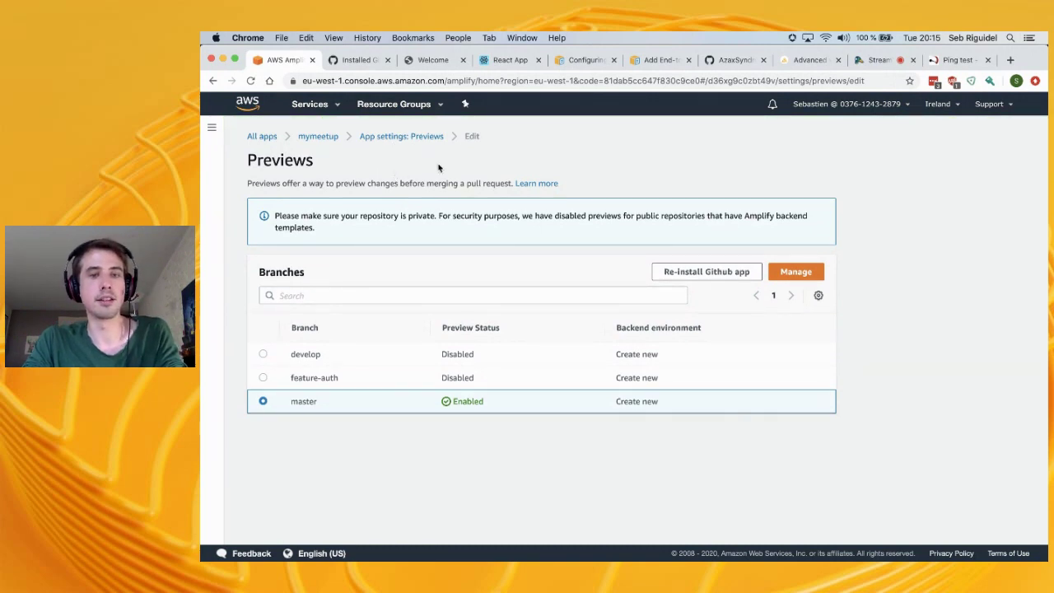
left_click(381, 137)
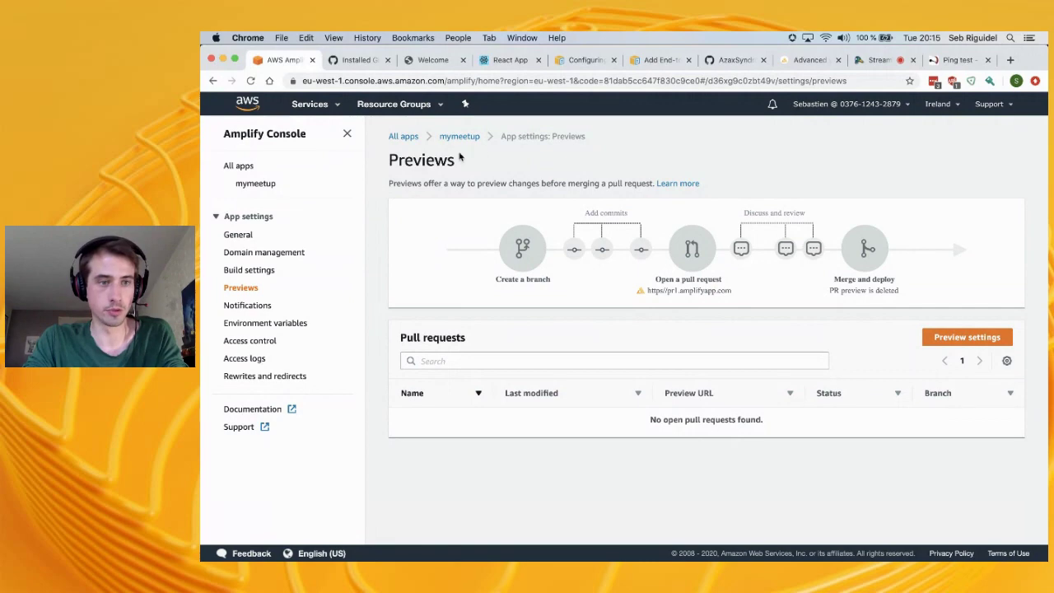
Go to the mymeetup homepage and close the GitHub installation tab
left_click(237, 235)
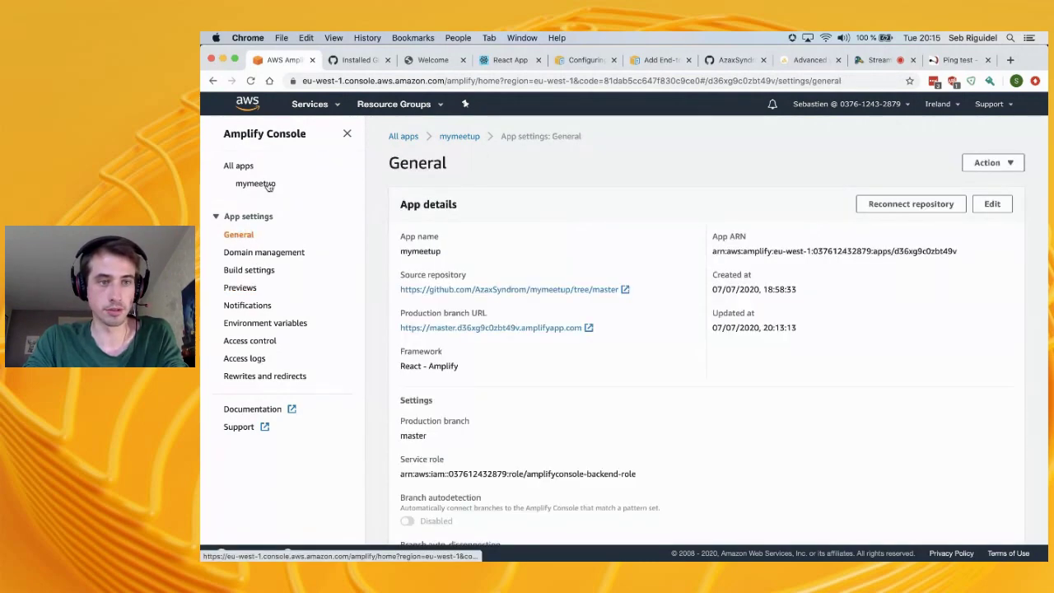
left_click(262, 183)
scroll(696, 482, "down", 5)
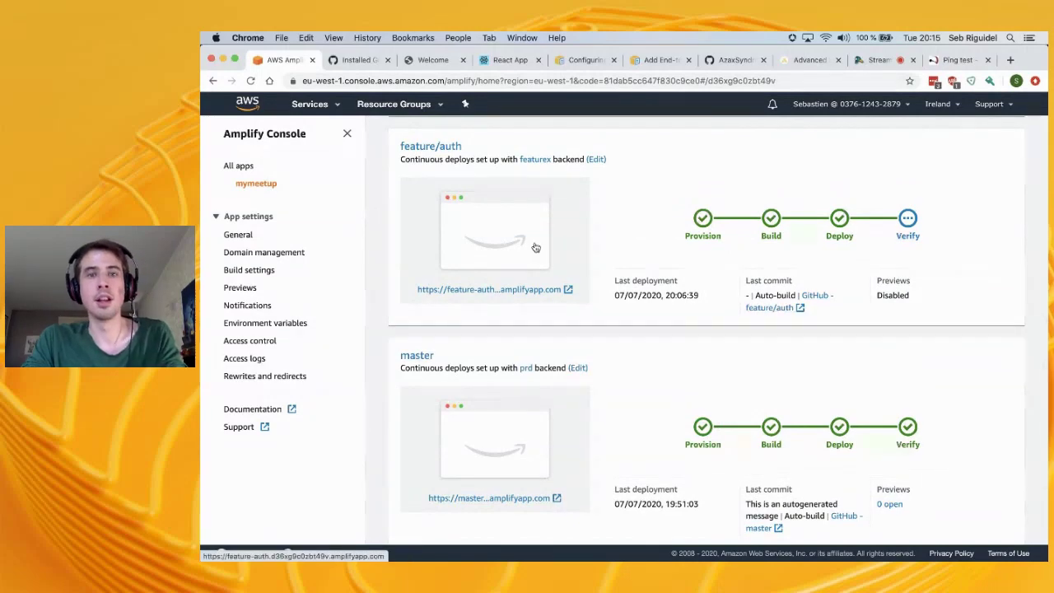
left_click(340, 59)
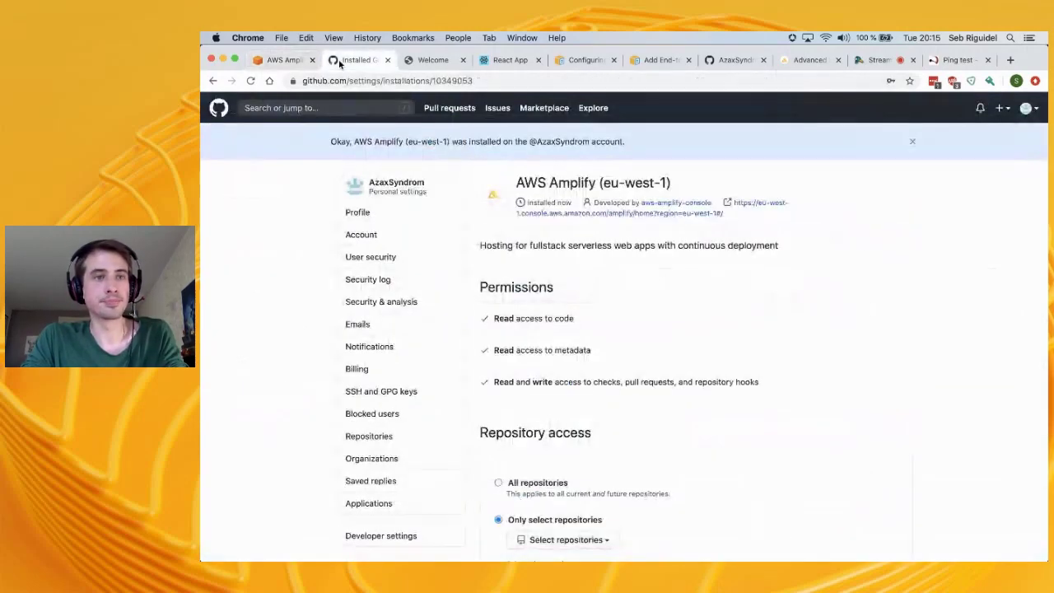
left_click(387, 60)
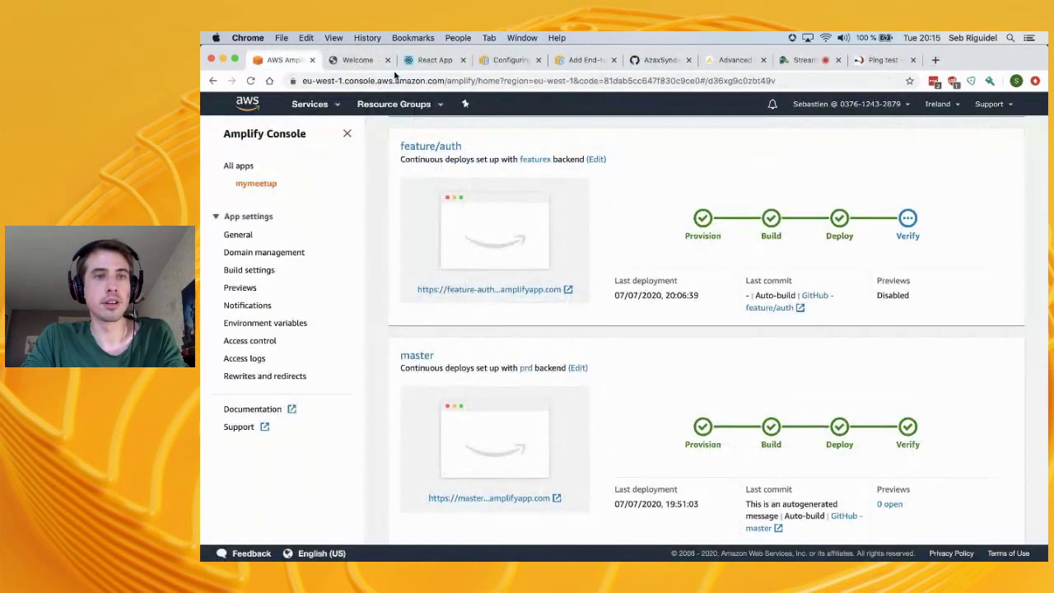
Reload the feature/auth site to confirm its Sign in form, then return to Amplify
left_click(354, 60)
left_click(251, 80)
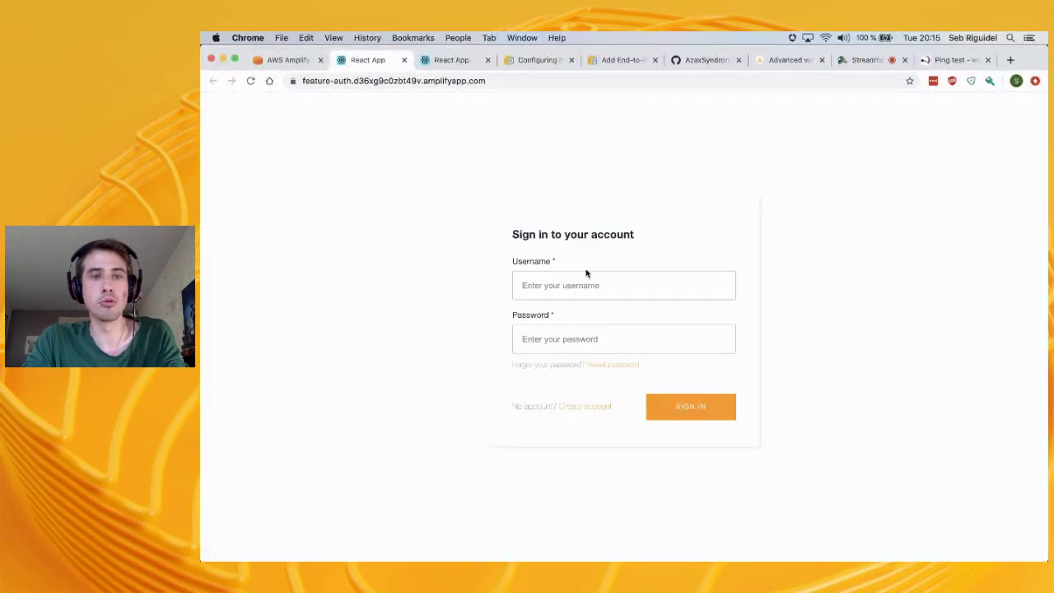
left_click(585, 285)
left_click(557, 316)
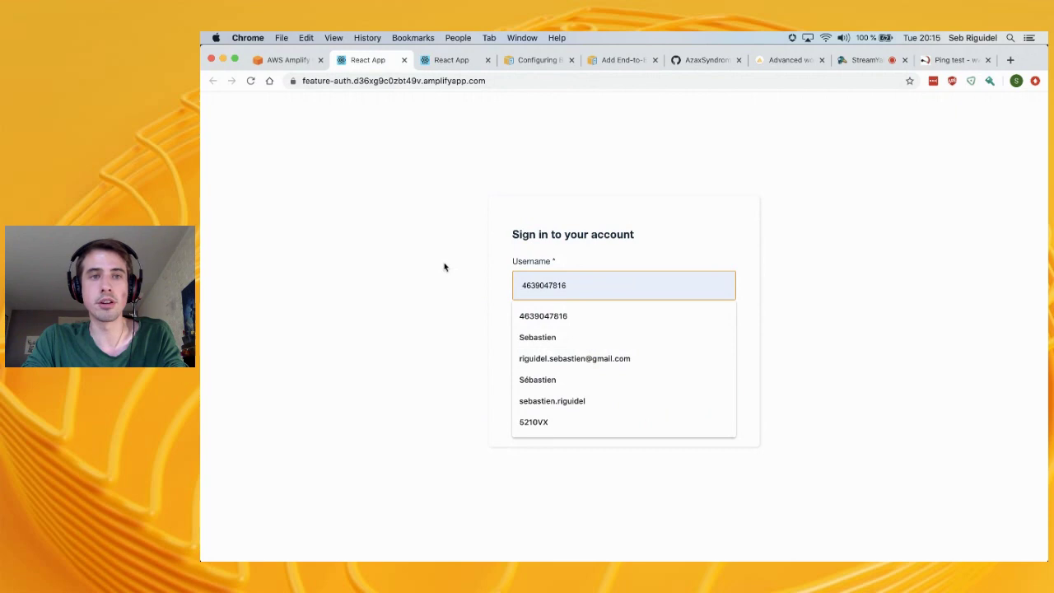
left_click(288, 60)
left_click(436, 66)
left_click(384, 66)
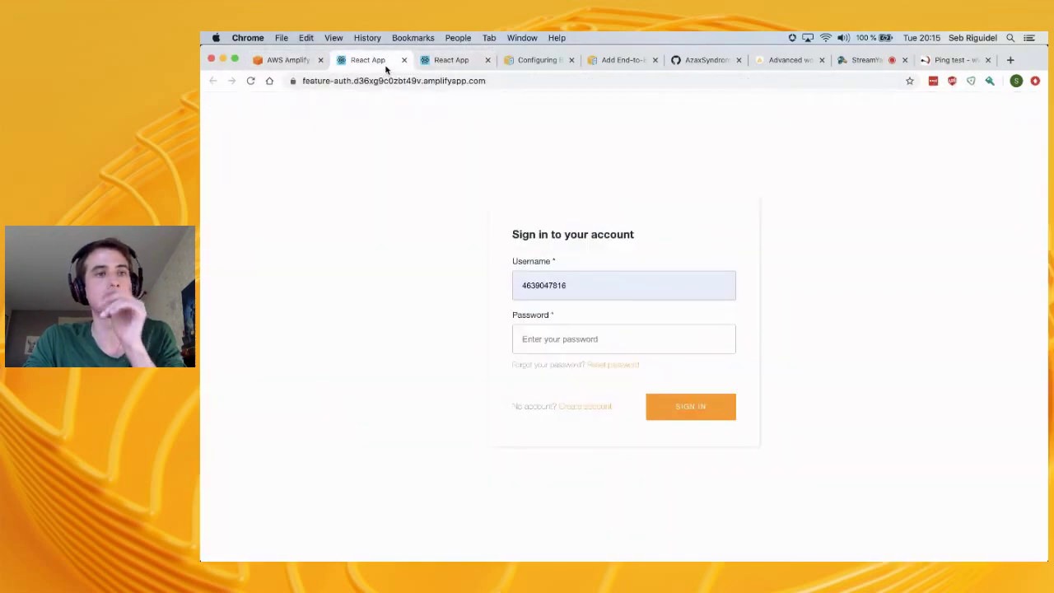
left_click(303, 59)
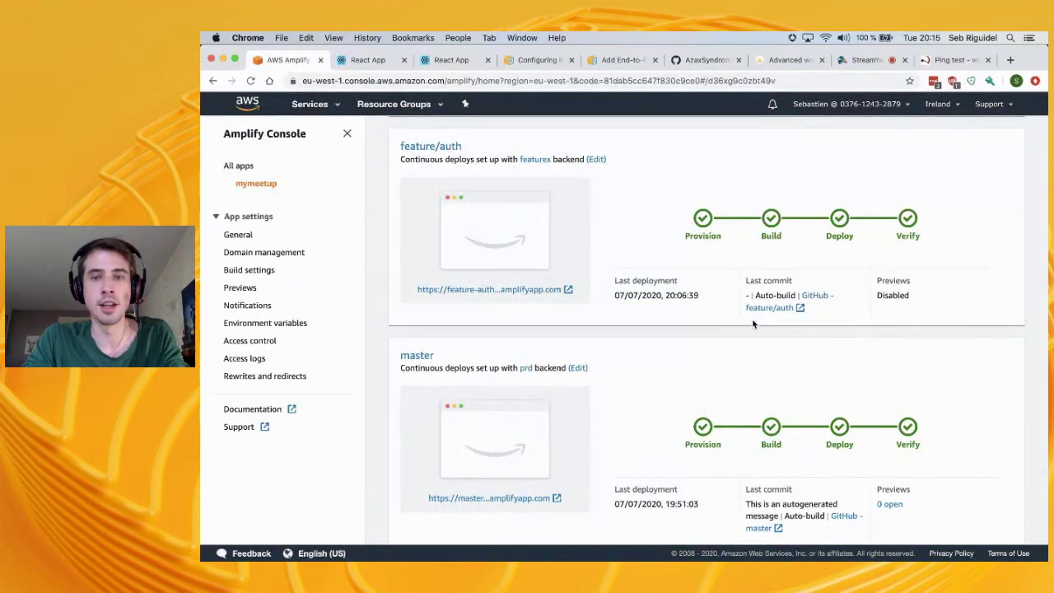
scroll(752, 324, "up", 10)
Check git status, switch to develop with git checkout, and merge feature/auth into it
key("super+Tab")
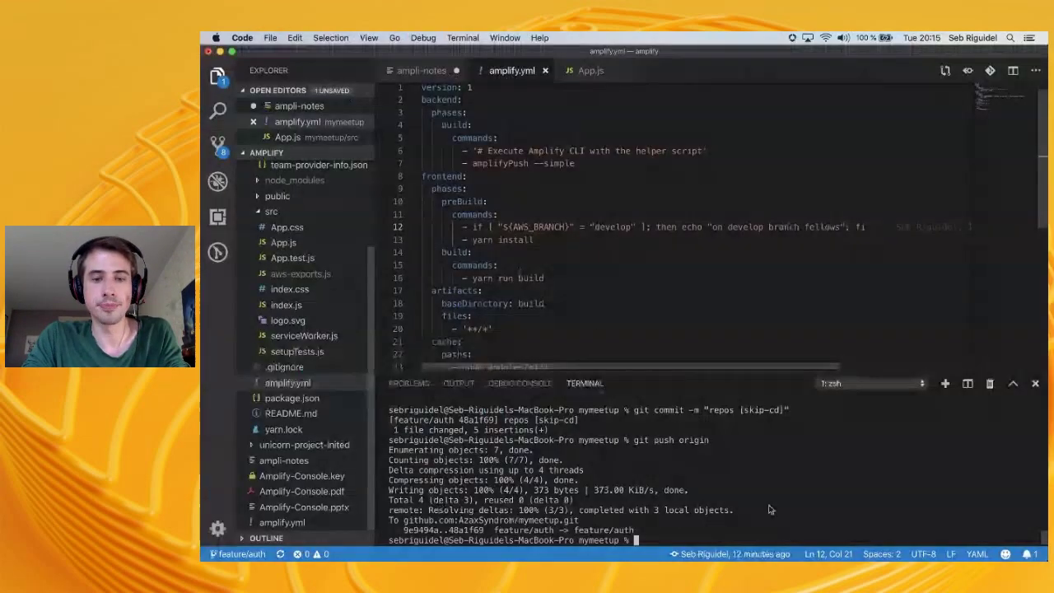
type("git status")
key("Return")
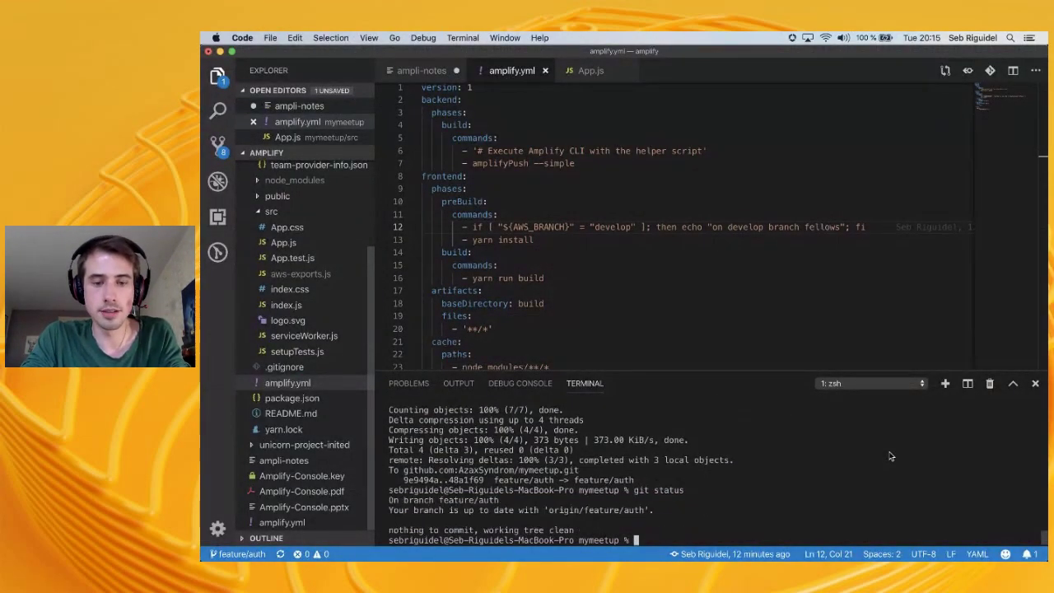
type("git ch")
key("BackSpace")
key("BackSpace")
key("BackSpace")
type("heckout devel")
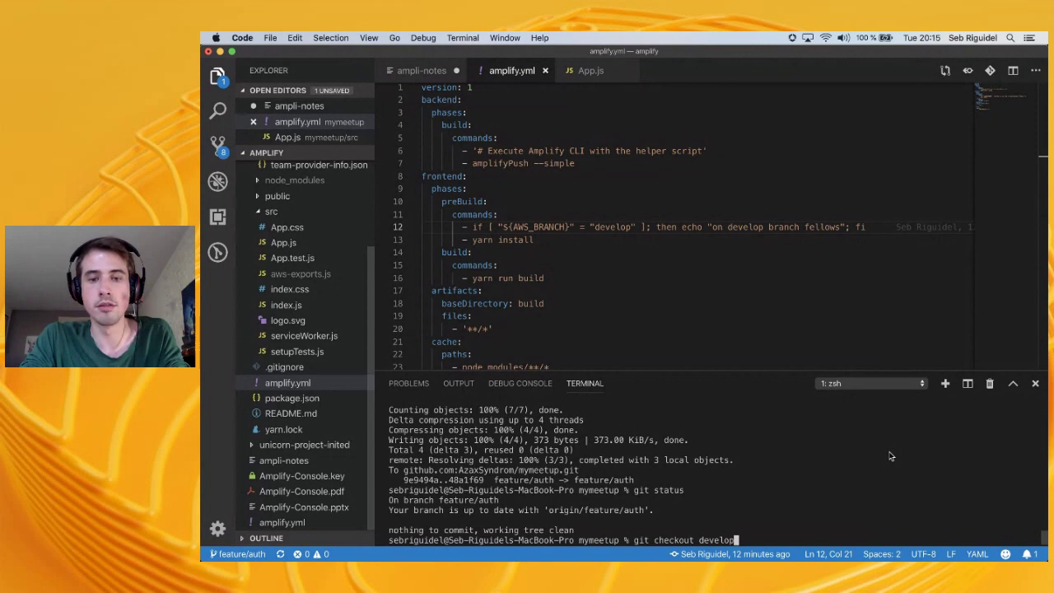
type("op")
key("Return")
type("git ")
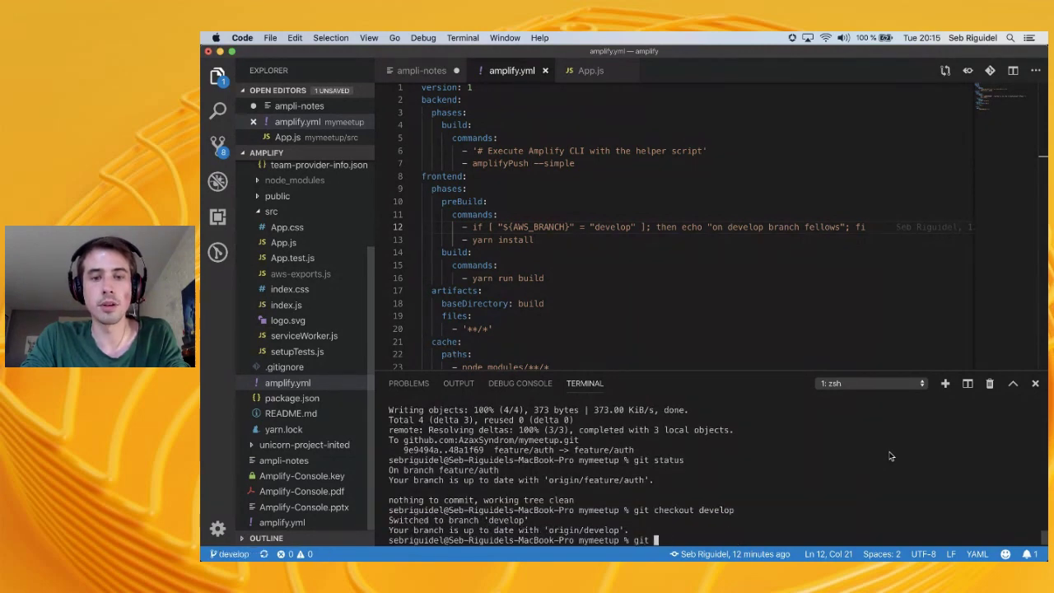
type("merge feature/auth")
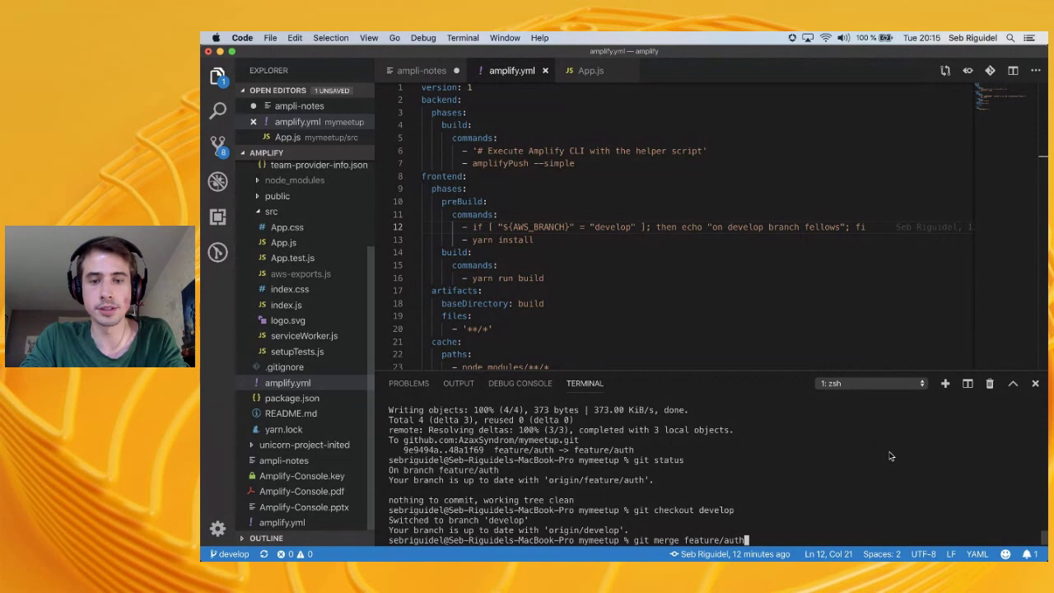
key("Return")
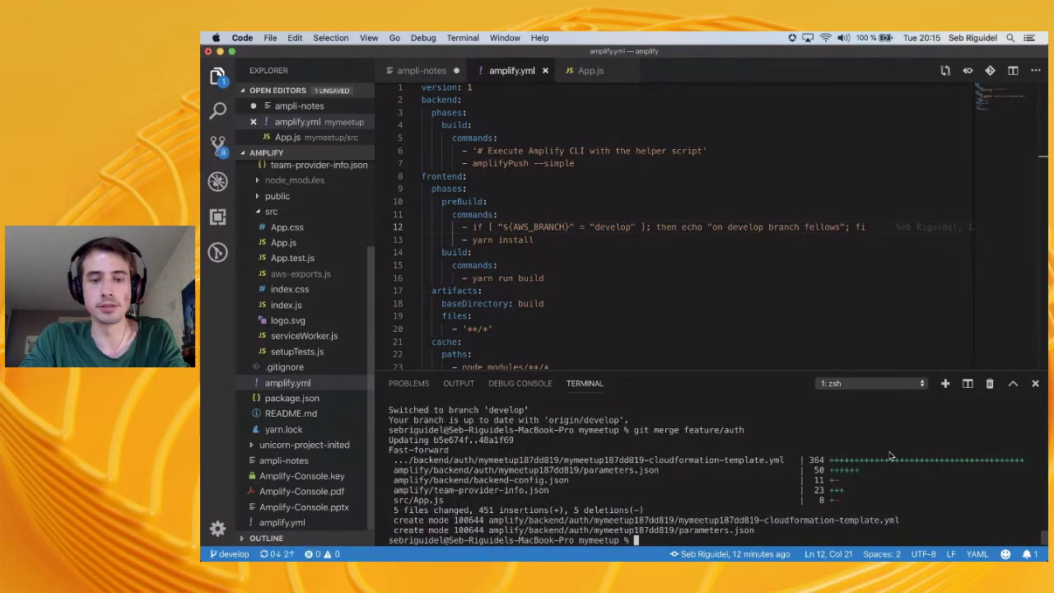
Confirm develop is ahead of origin, then push it with git push origin
type("git")
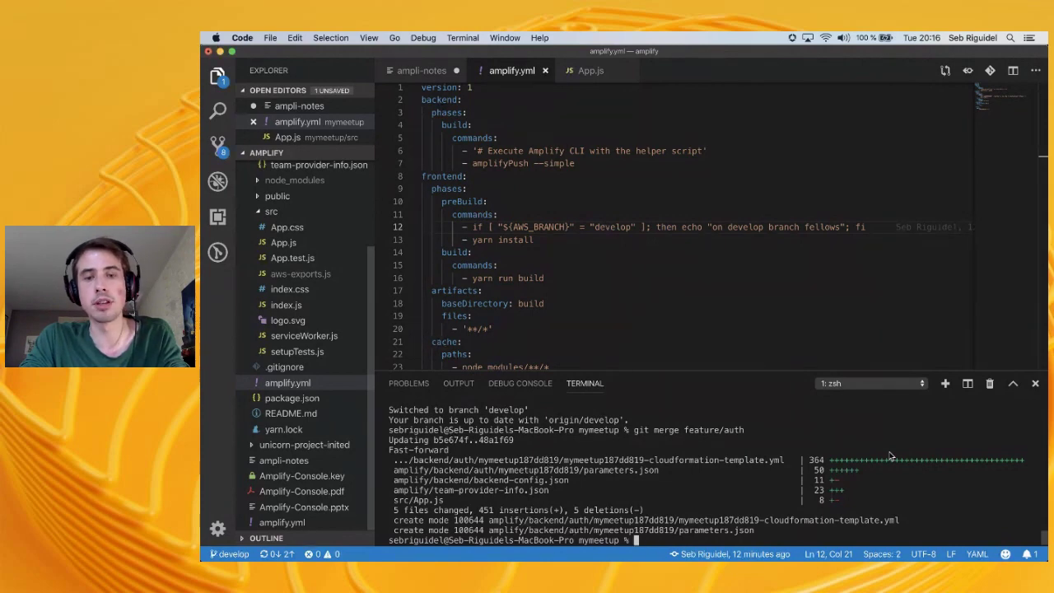
key("super+Tab")
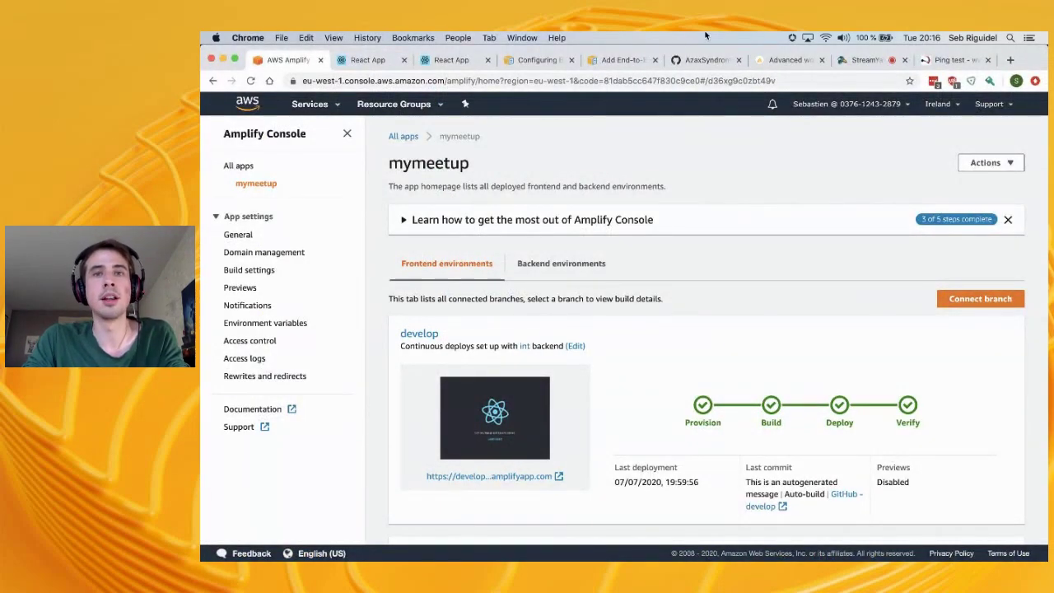
key("super+Tab")
type("status")
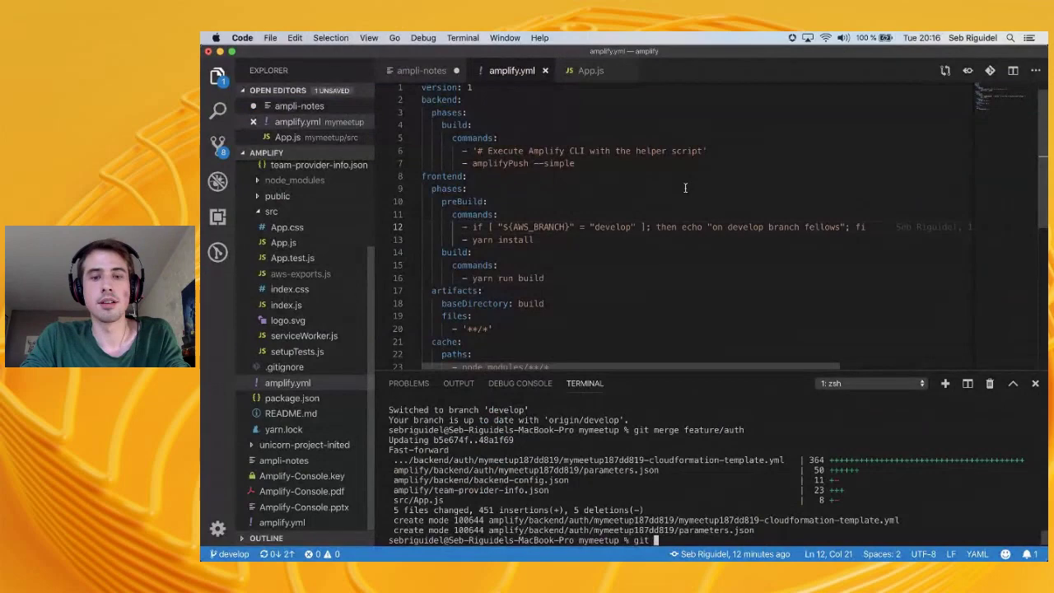
key("Return")
type("git push origin")
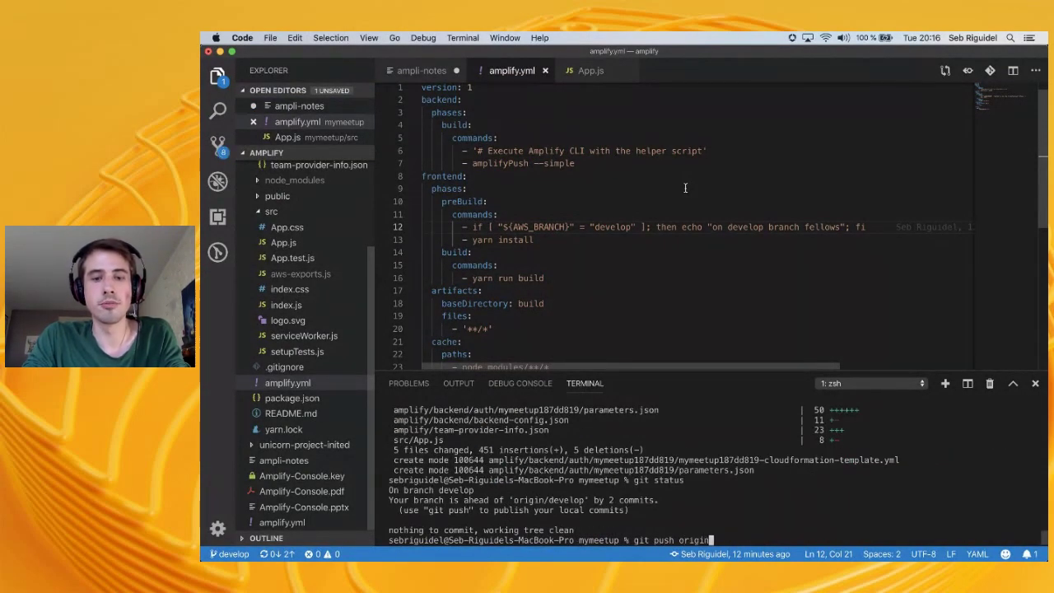
key("Return")
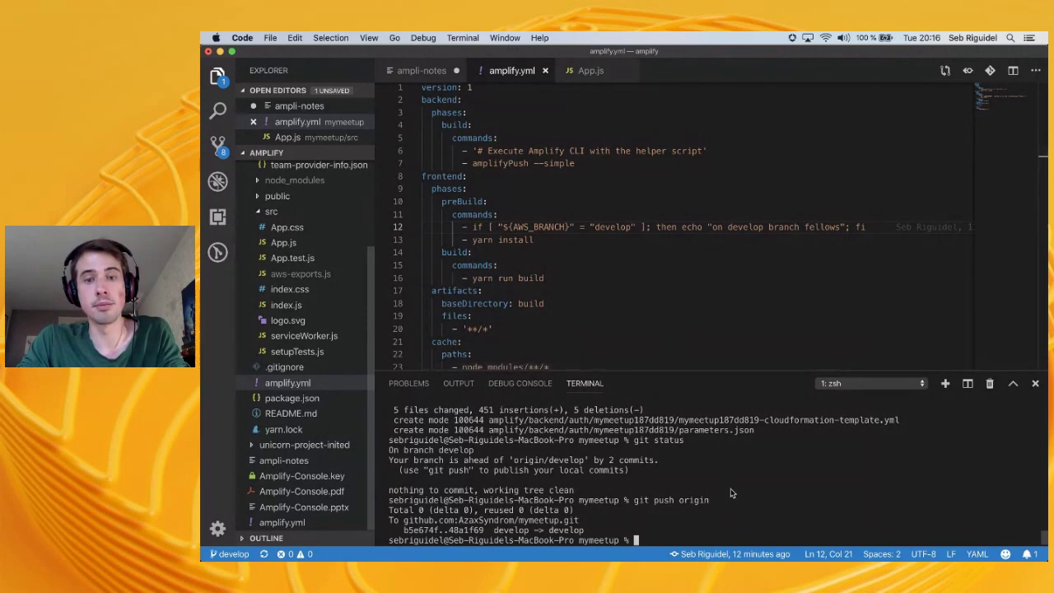
key("super+Tab")
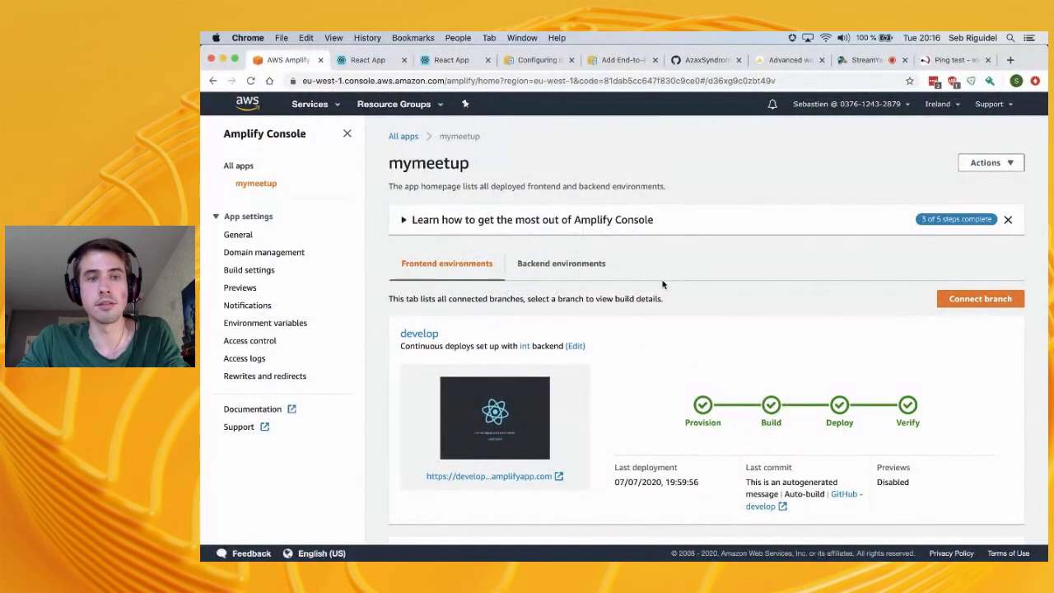
left_click(700, 60)
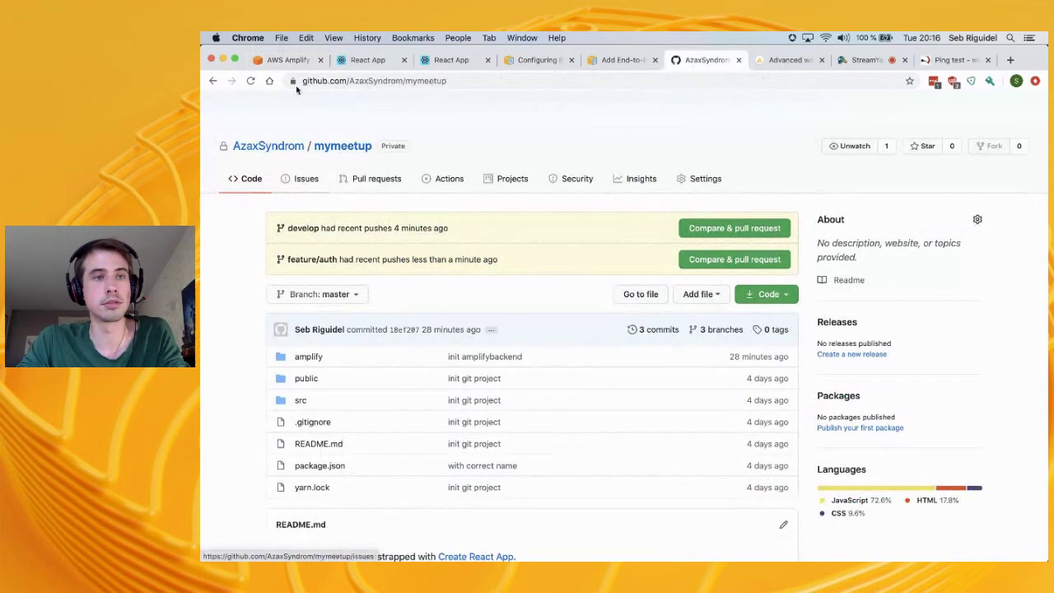
left_click(250, 81)
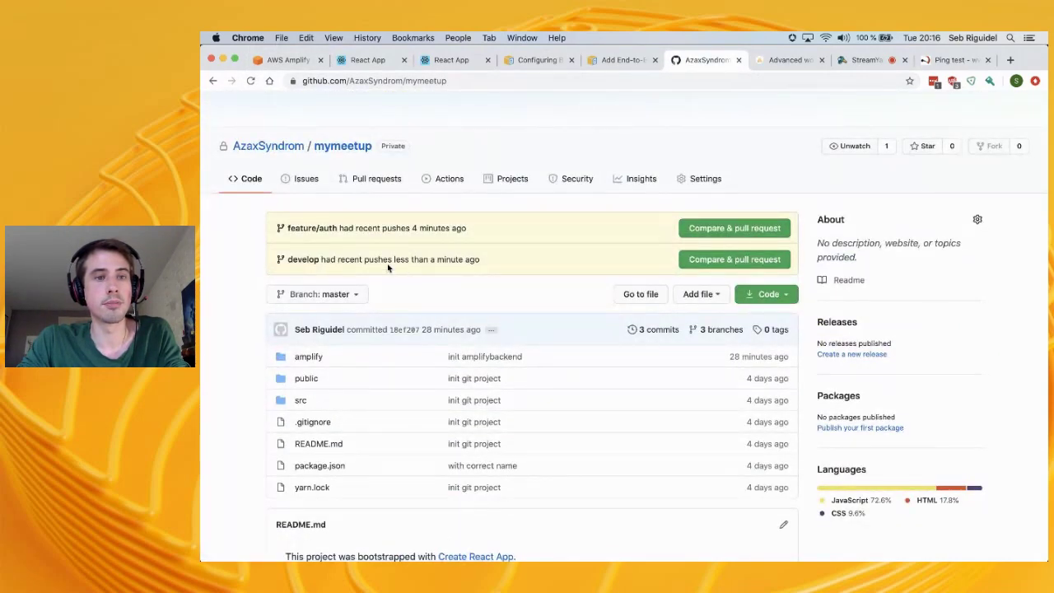
double_click(362, 260)
left_click(284, 60)
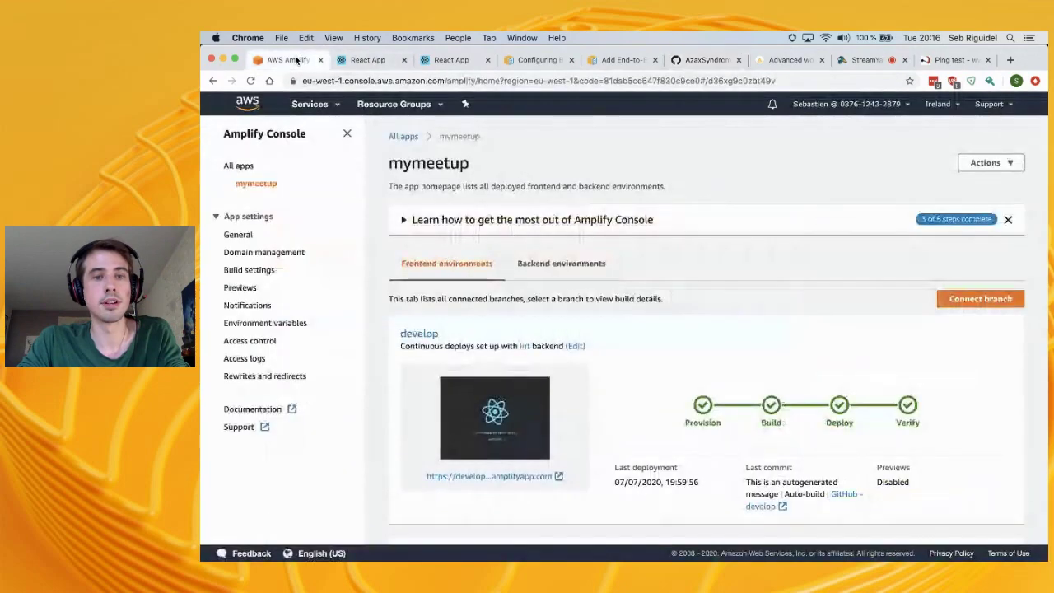
left_click(403, 136)
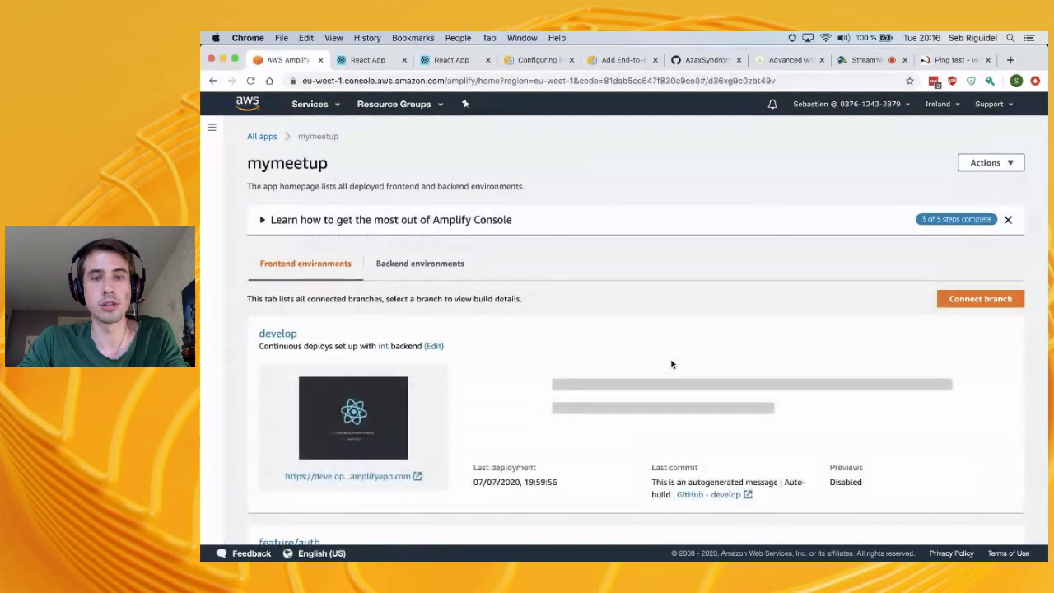
scroll(671, 364, "down", 10)
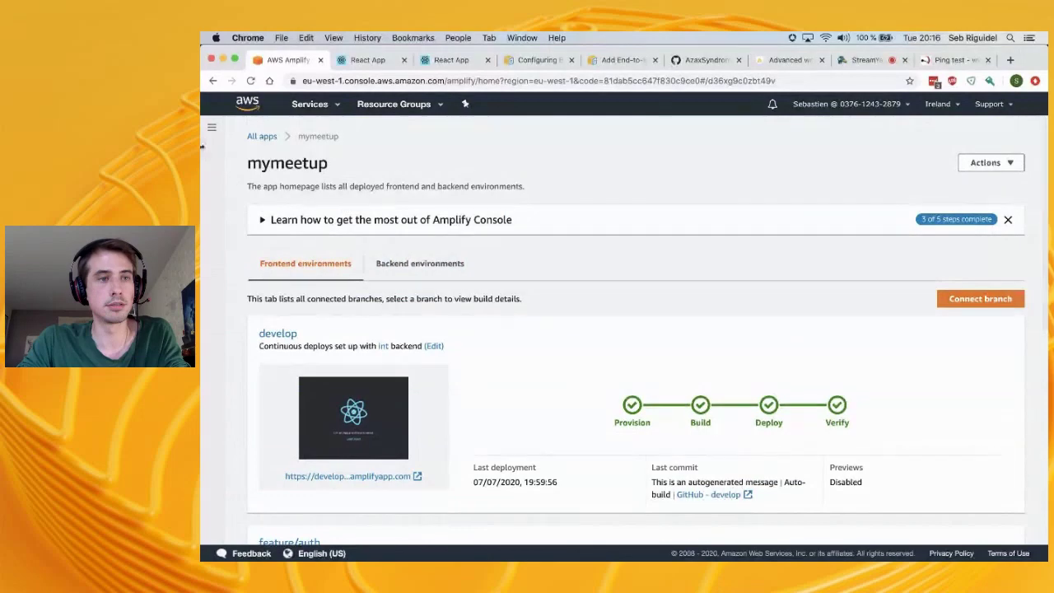
key("super+Tab")
type("git status")
key("Return")
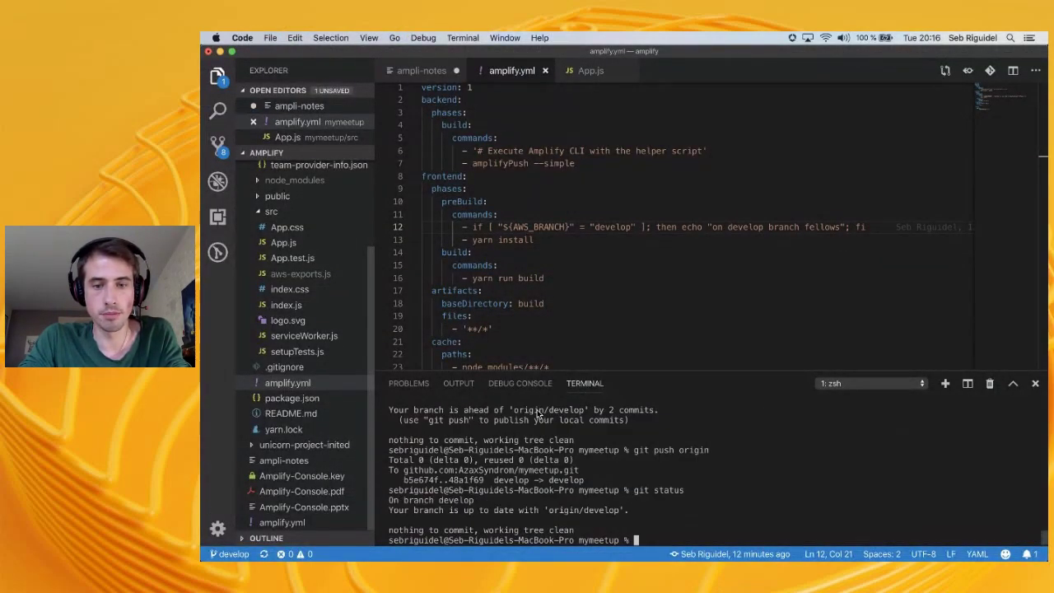
key("super+Tab")
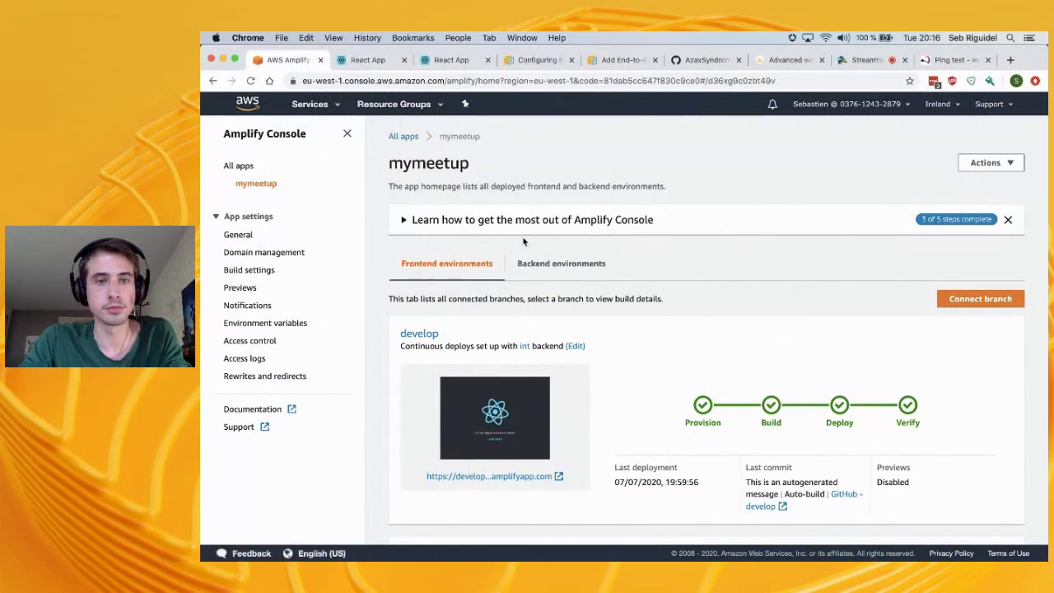
Bring up the Backend environments list showing the featurex and int backends
left_click(587, 265)
left_click(468, 279)
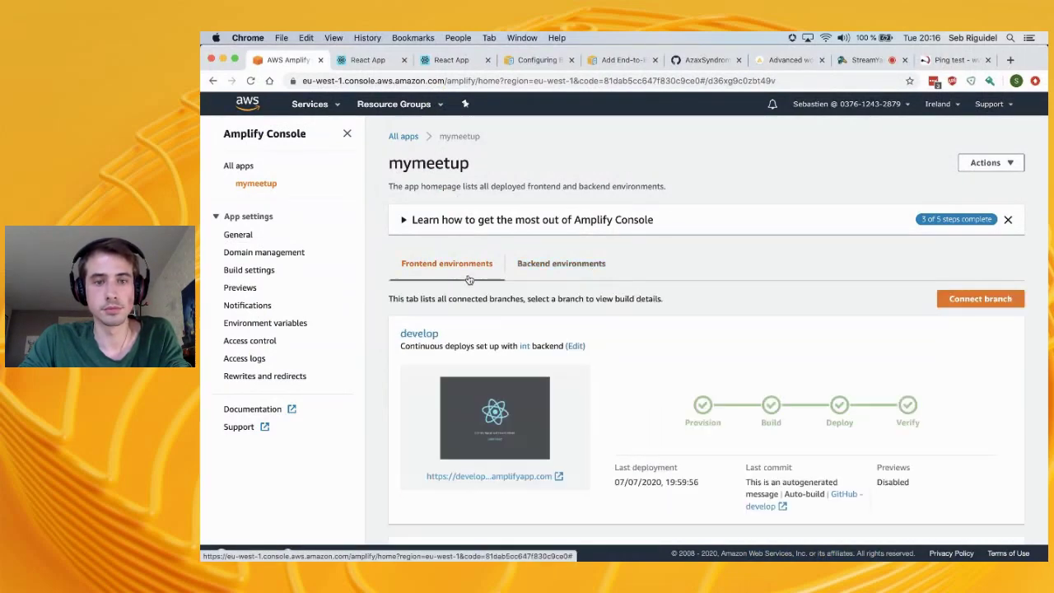
scroll(474, 284, "down", 3)
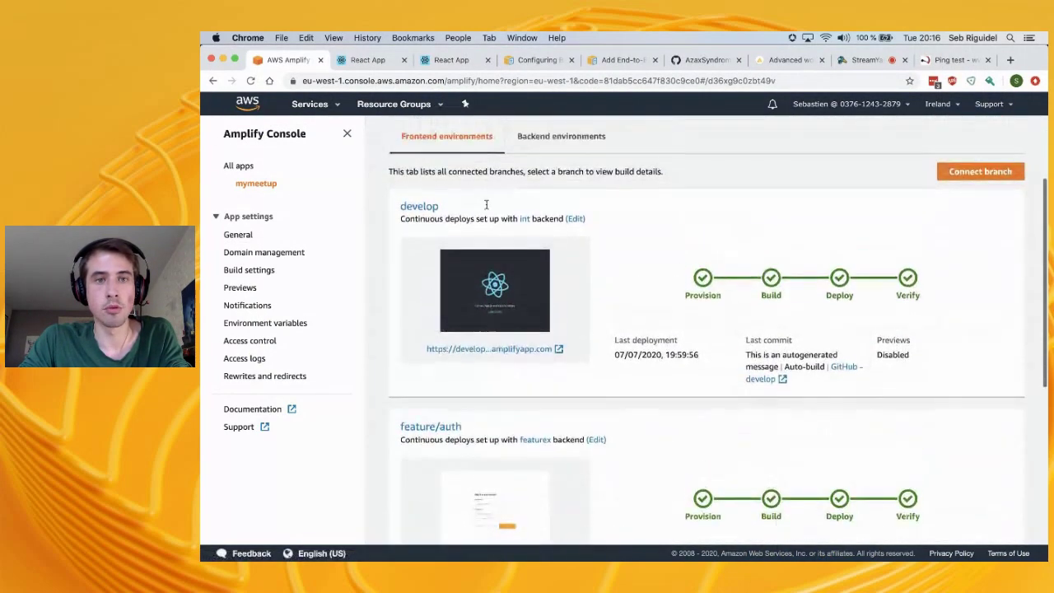
left_click(544, 137)
scroll(454, 428, "down", 3)
scroll(376, 387, "up", 2)
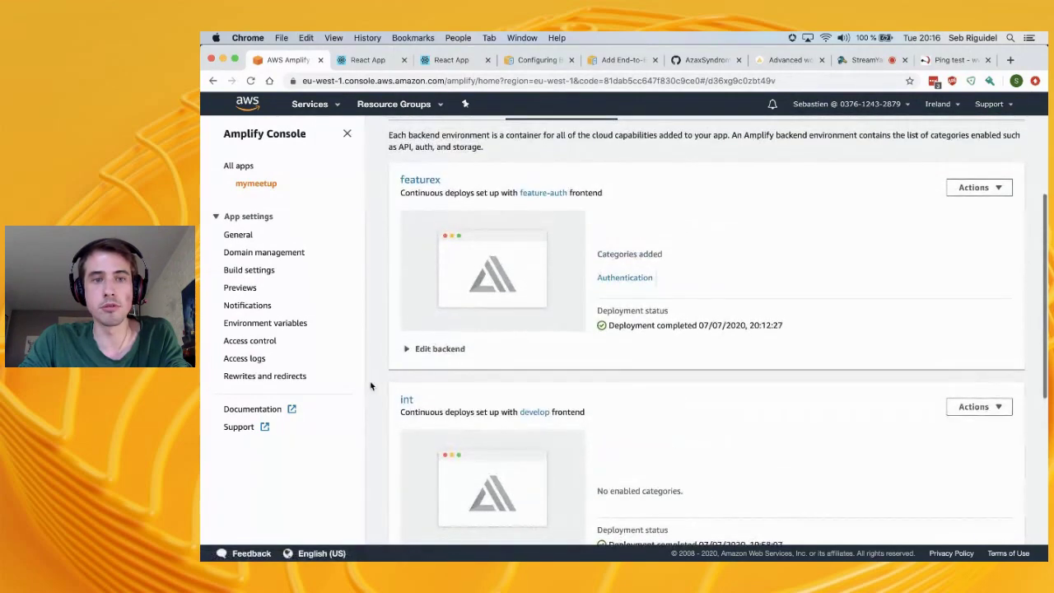
Expand featurex's Edit backend section and select its amplify pull command
left_click(404, 350)
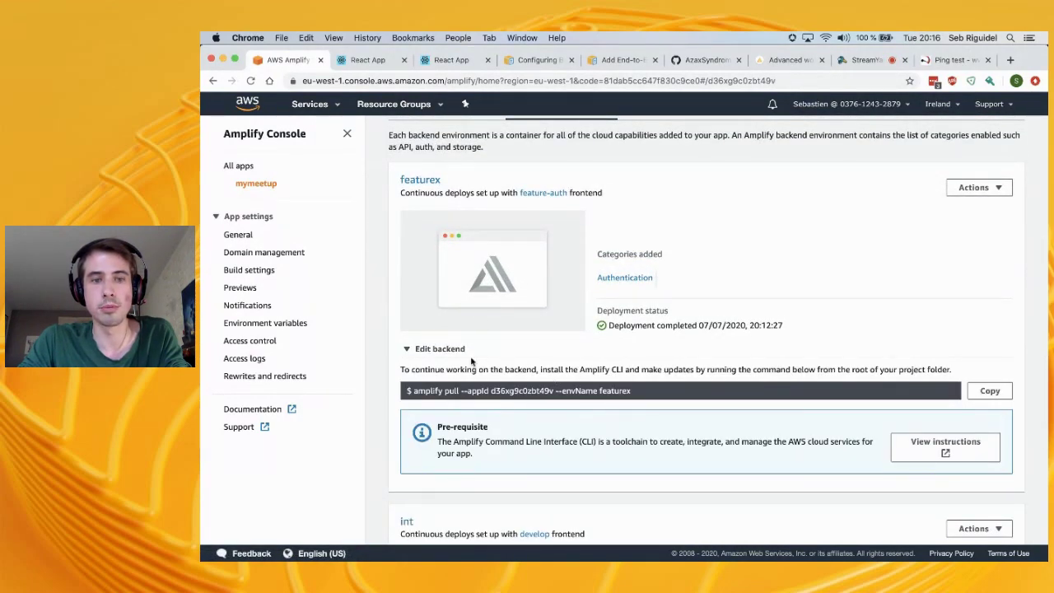
left_click_drag(417, 394, 644, 396)
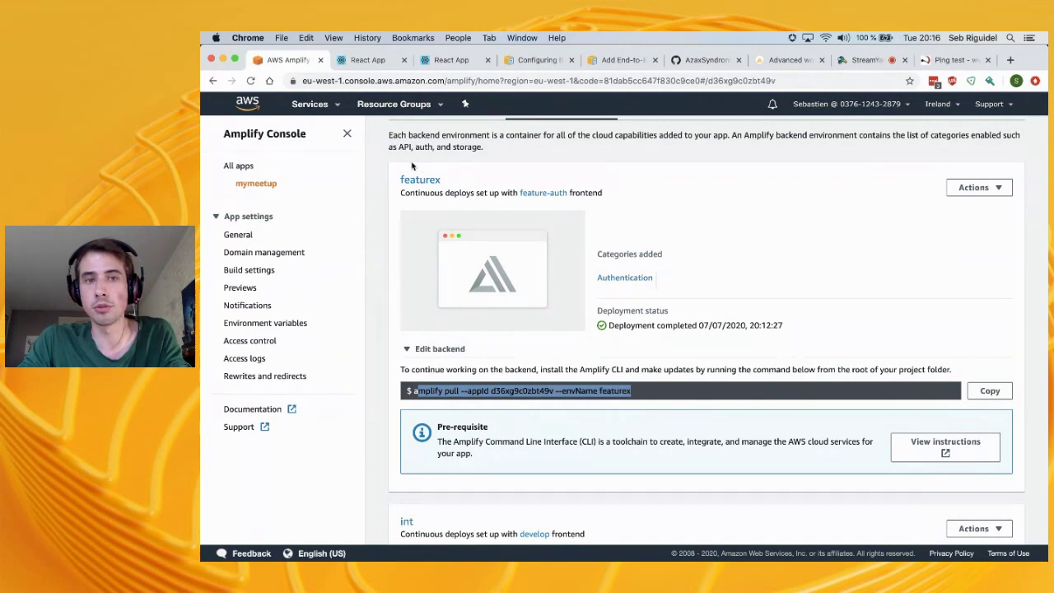
scroll(644, 282, "down", 4)
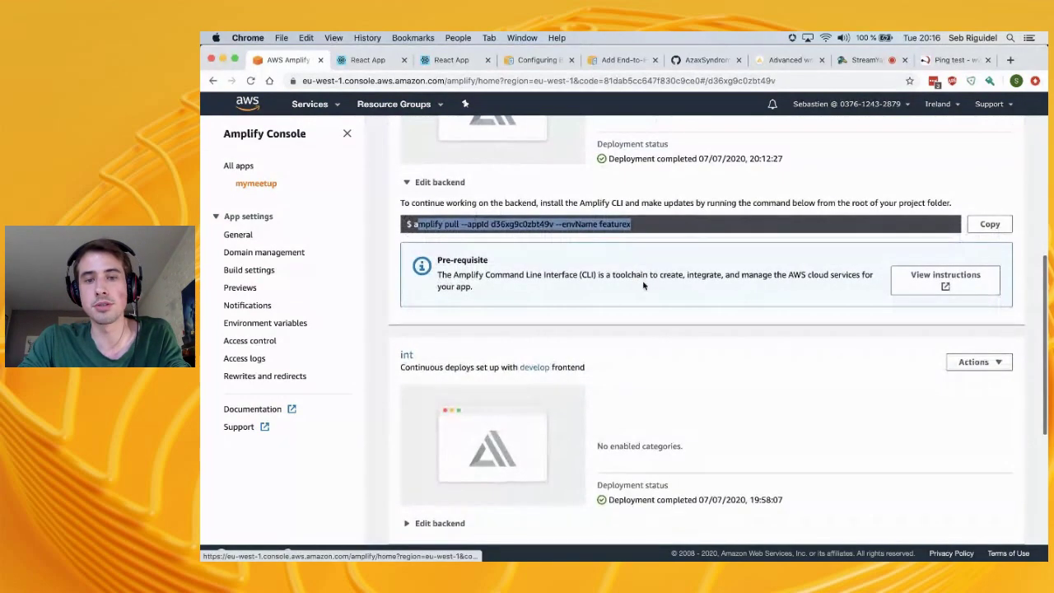
scroll(644, 444, "down", 5)
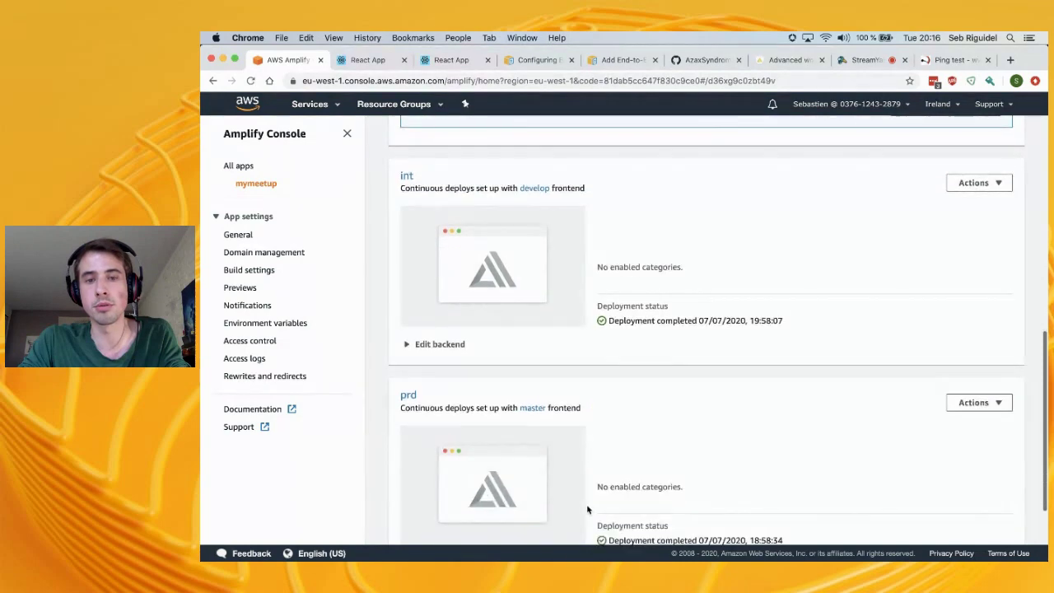
scroll(673, 483, "up", 8)
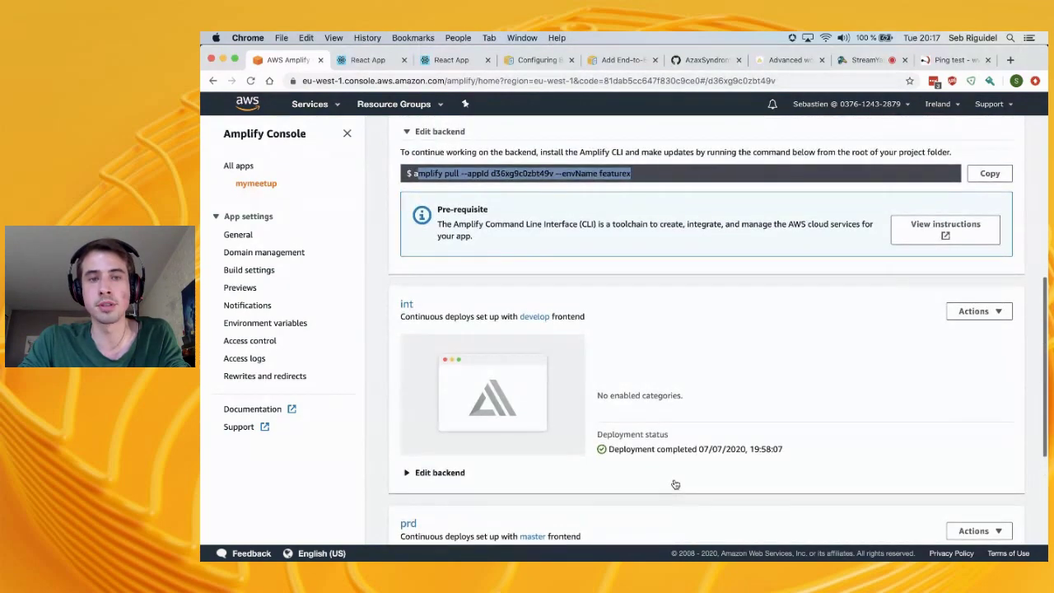
triple_click(507, 359)
scroll(600, 365, "up", 3)
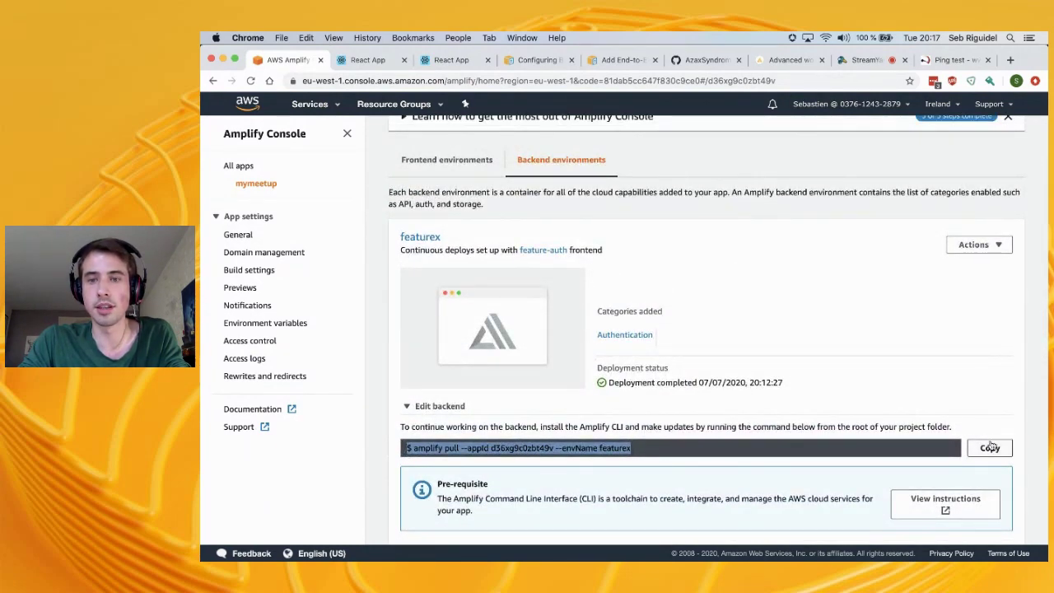
scroll(864, 203, "down", 3)
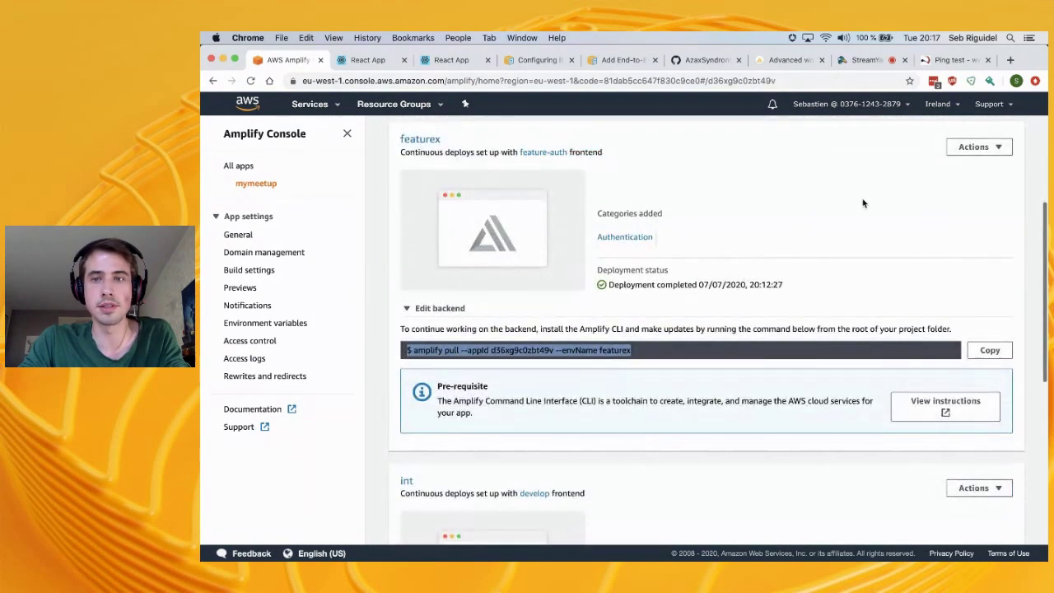
View featurex details, browsing its Authentication, API, Storage, Analytics and Functions categories
left_click(972, 147)
left_click(979, 163)
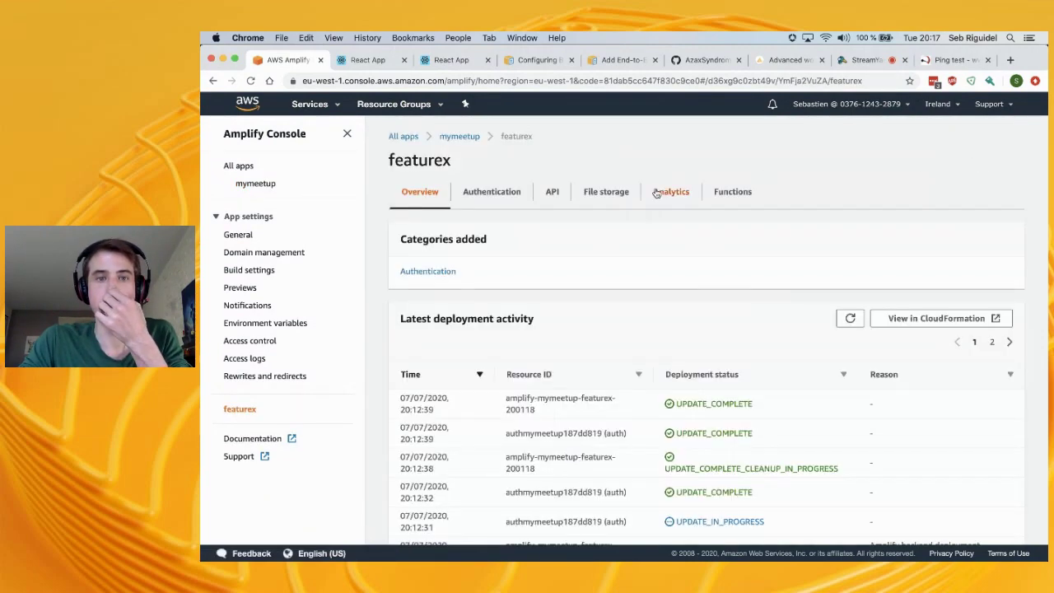
left_click(494, 201)
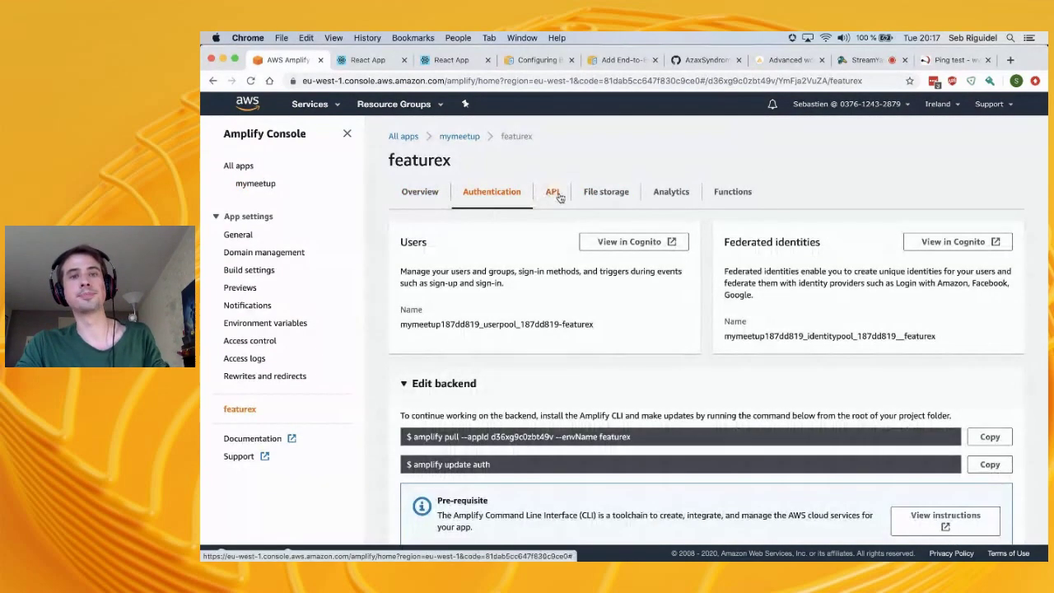
left_click(552, 195)
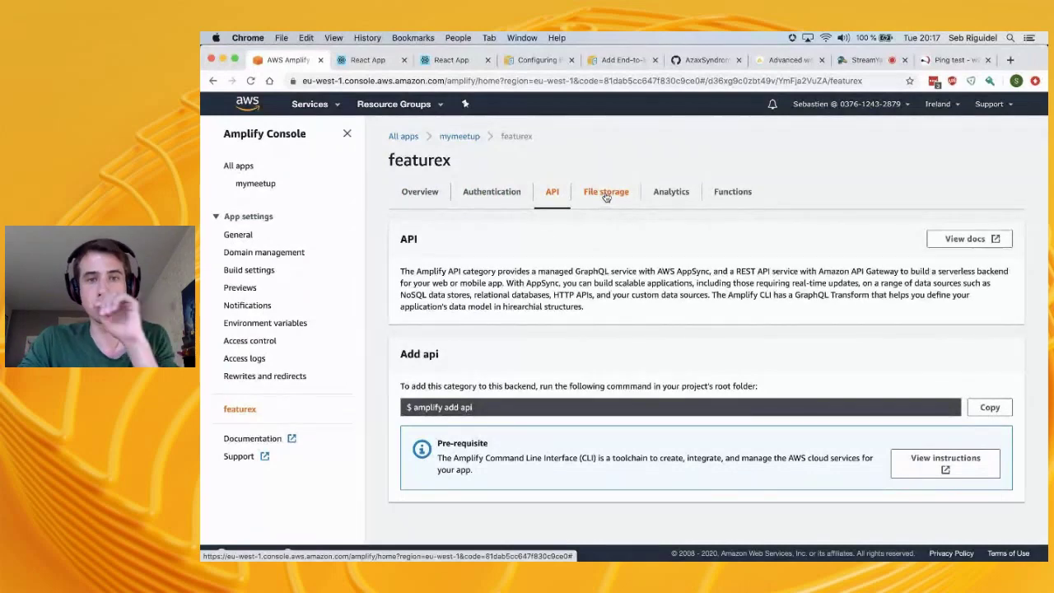
left_click(606, 194)
left_click(549, 194)
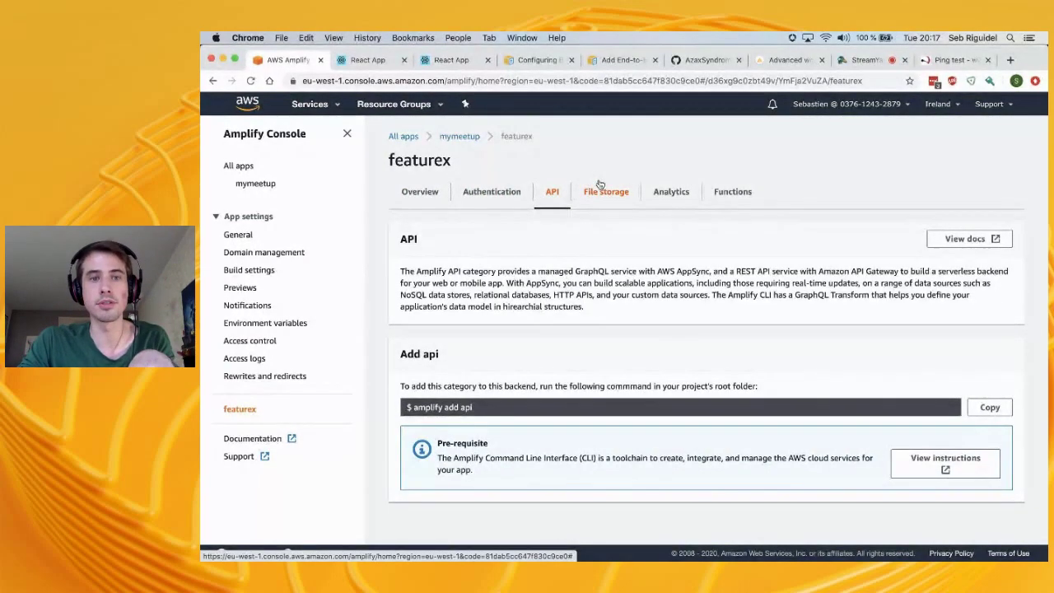
left_click(606, 192)
left_click(672, 192)
left_click(725, 192)
left_click(510, 192)
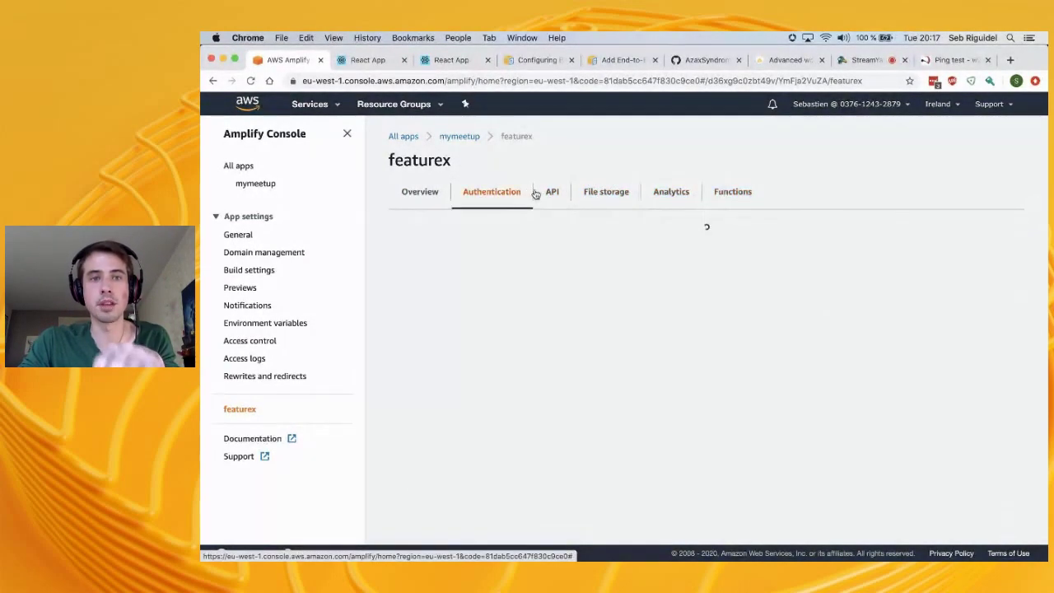
left_click(461, 138)
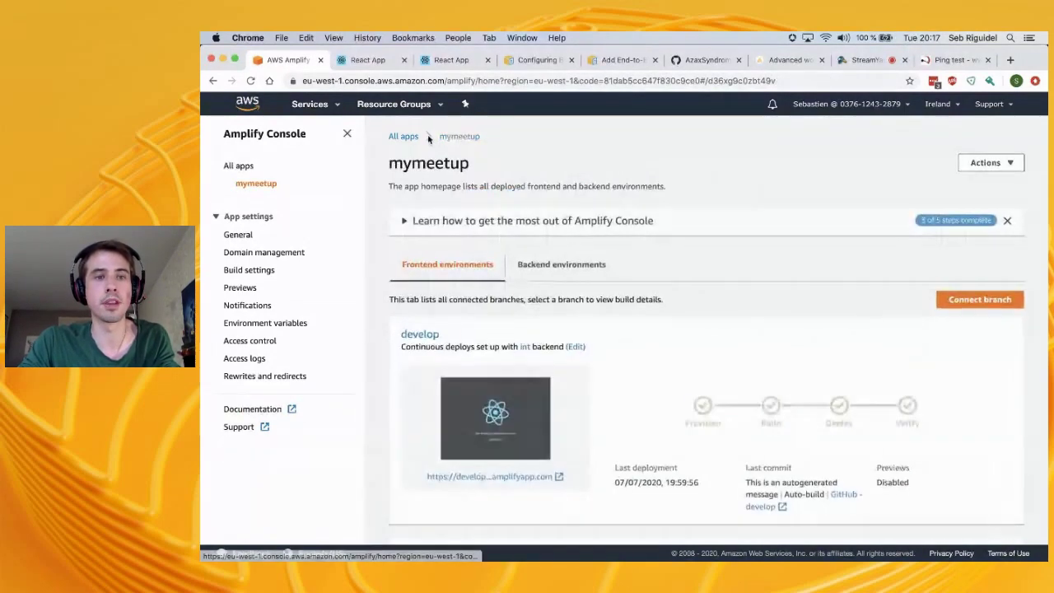
scroll(455, 324, "down", 3)
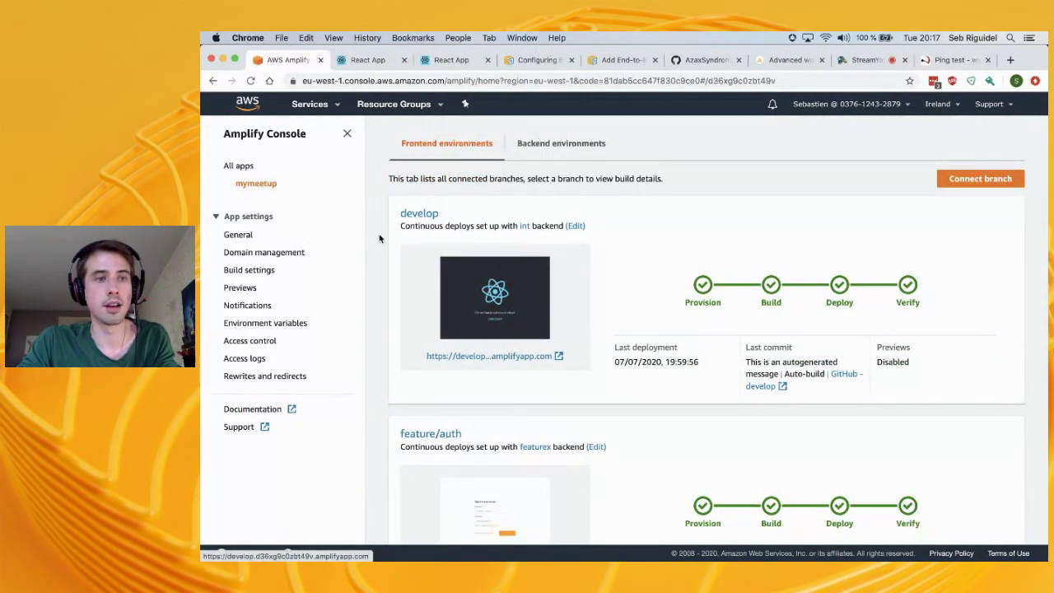
left_click(251, 82)
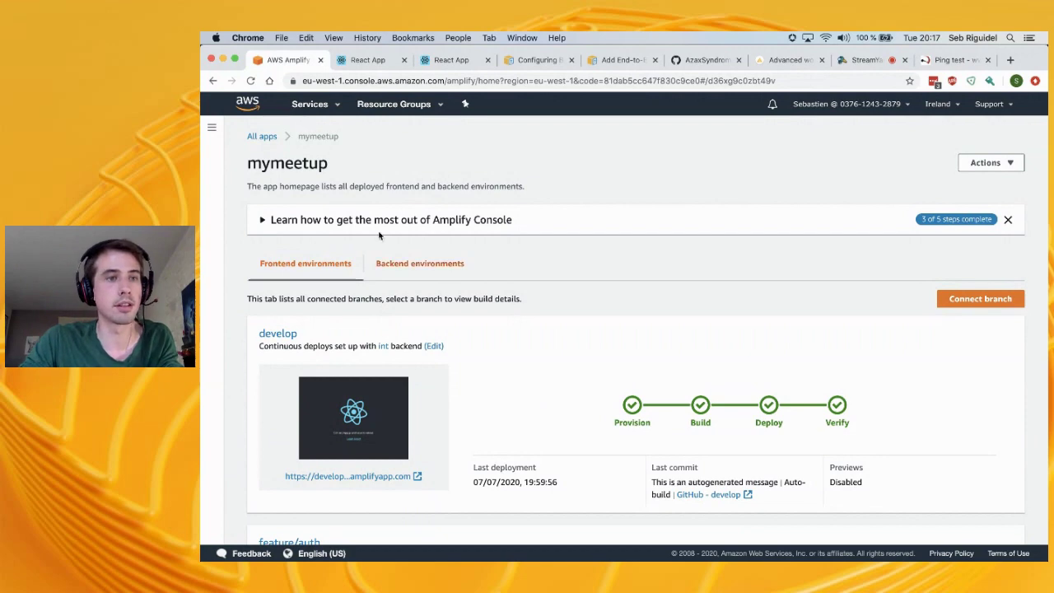
left_click(215, 128)
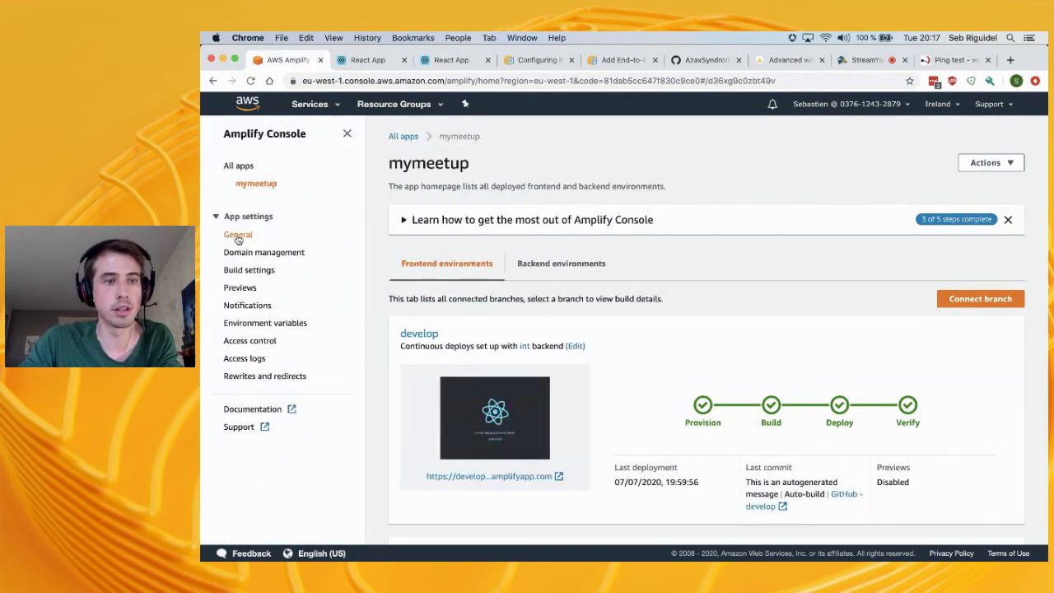
left_click(238, 236)
scroll(527, 382, "down", 5)
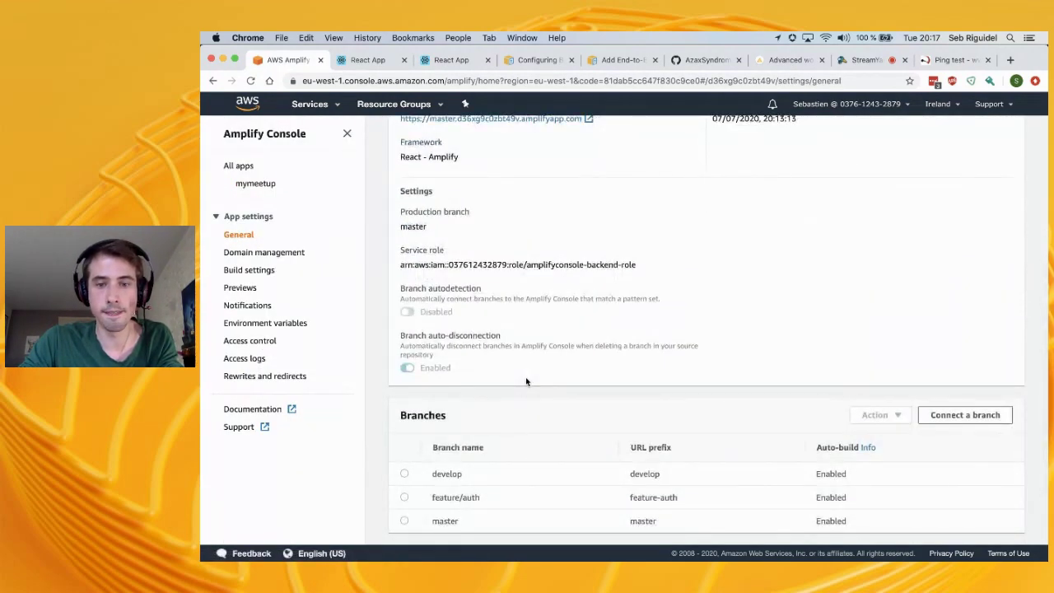
double_click(834, 474)
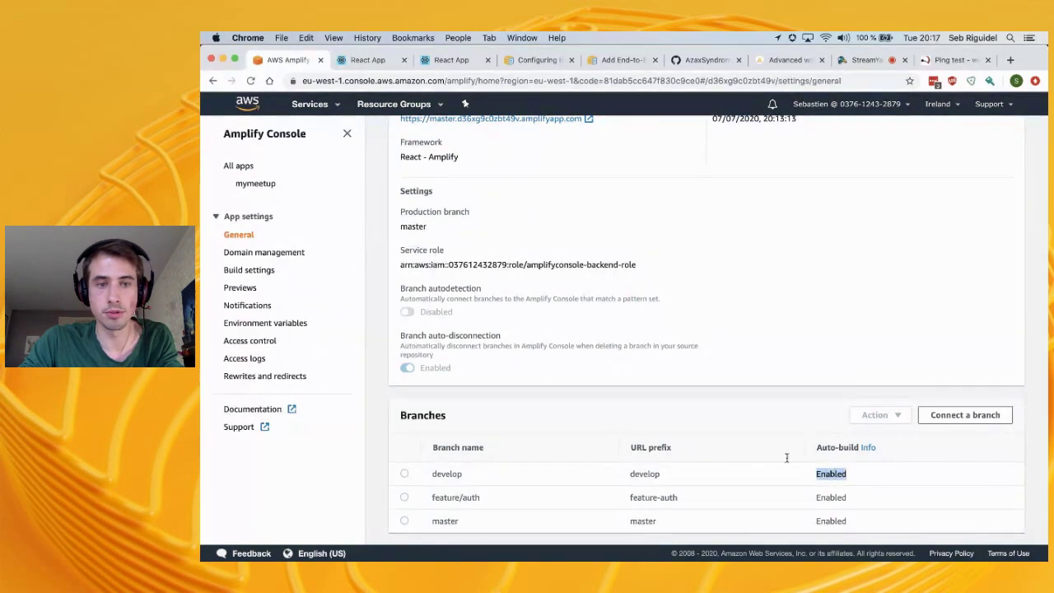
key("super+Tab")
type("g")
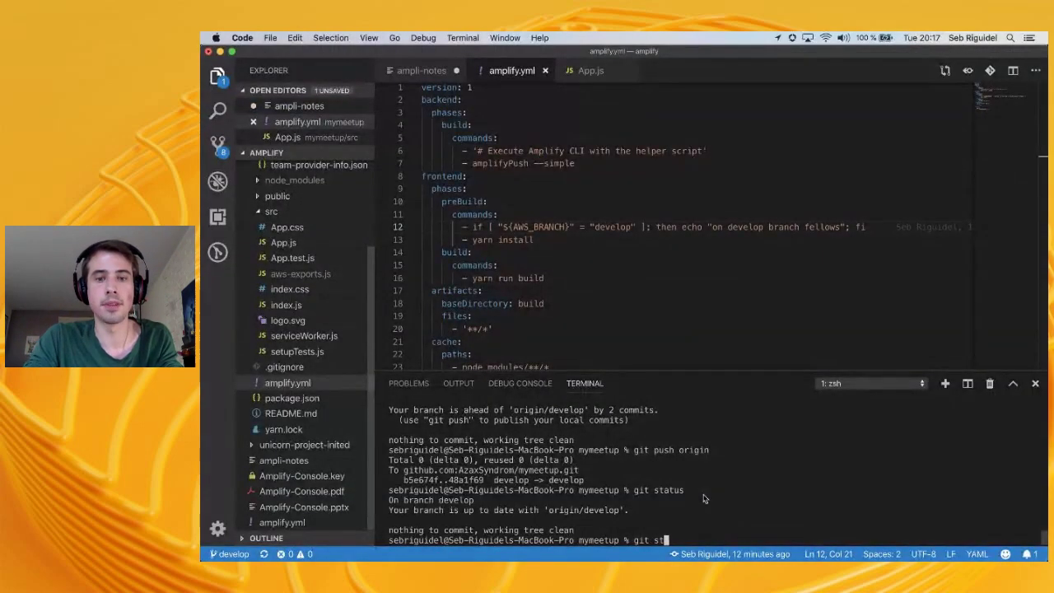
type("it status")
key("Return")
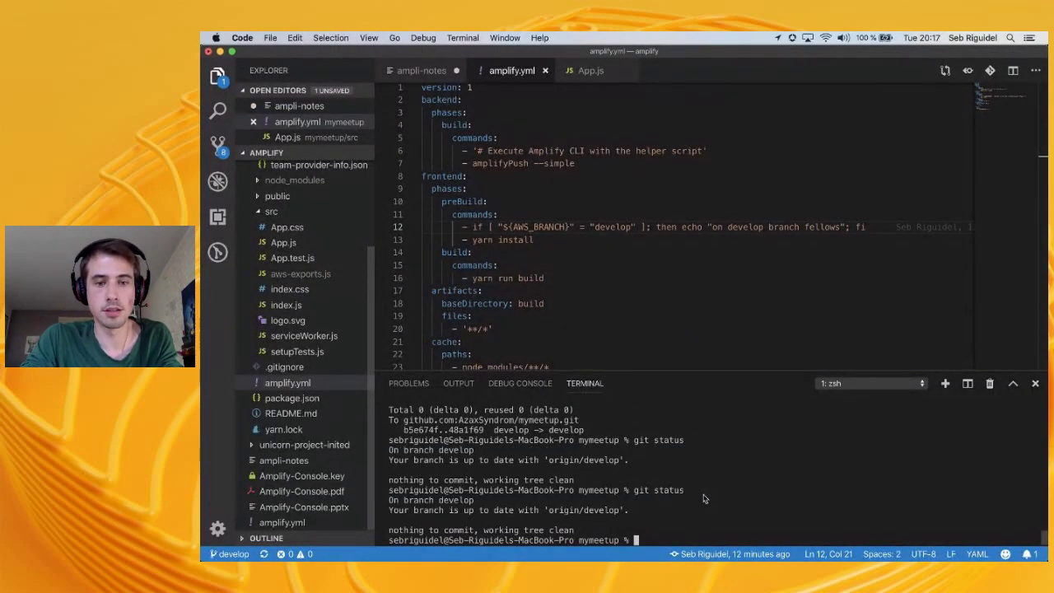
key("super+Tab")
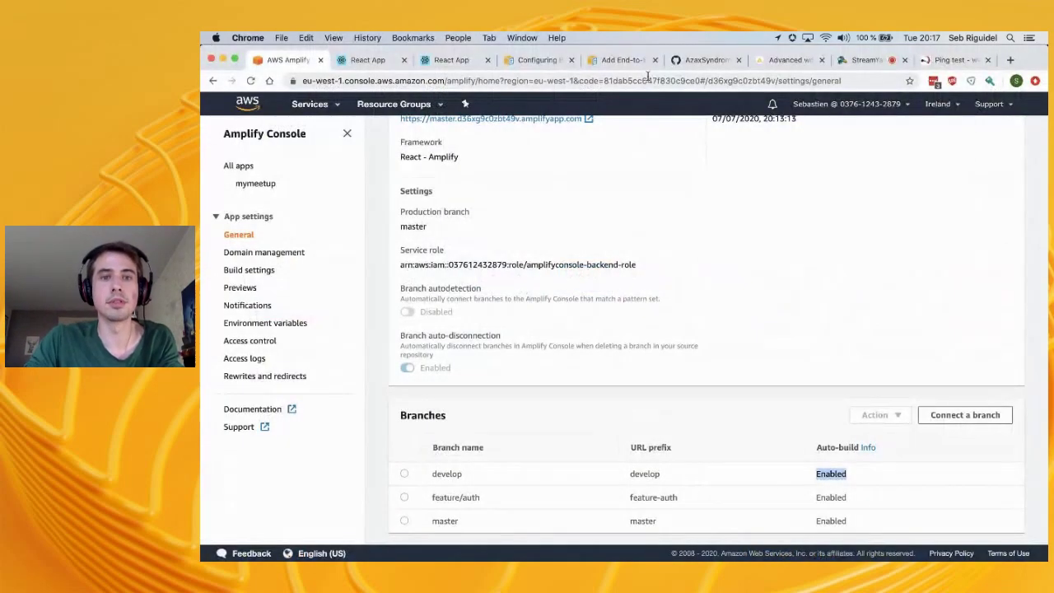
scroll(244, 206, "up", 5)
left_click(254, 184)
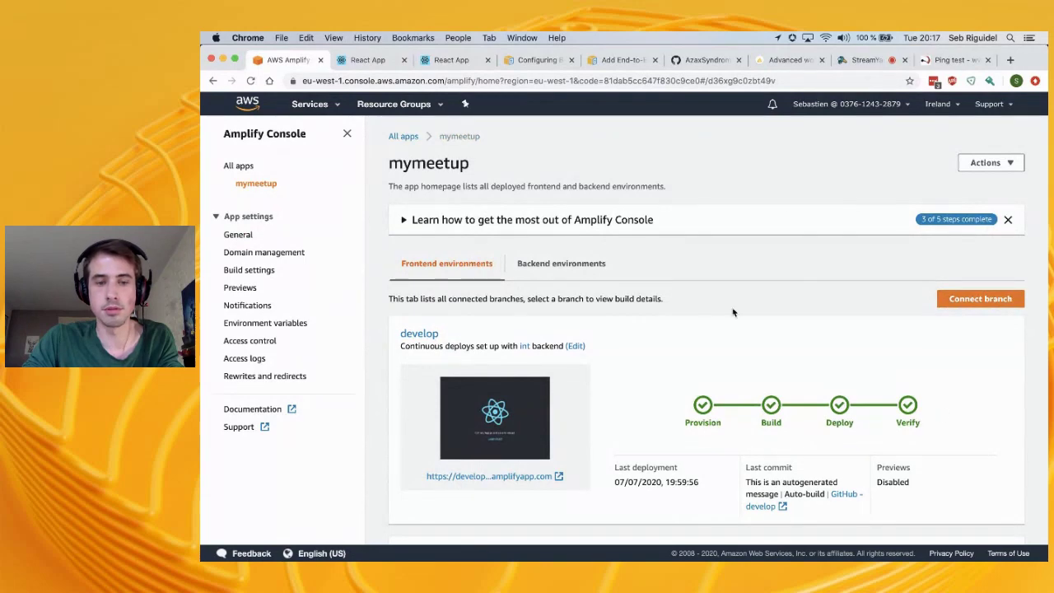
scroll(809, 284, "down", 3)
left_click(704, 296)
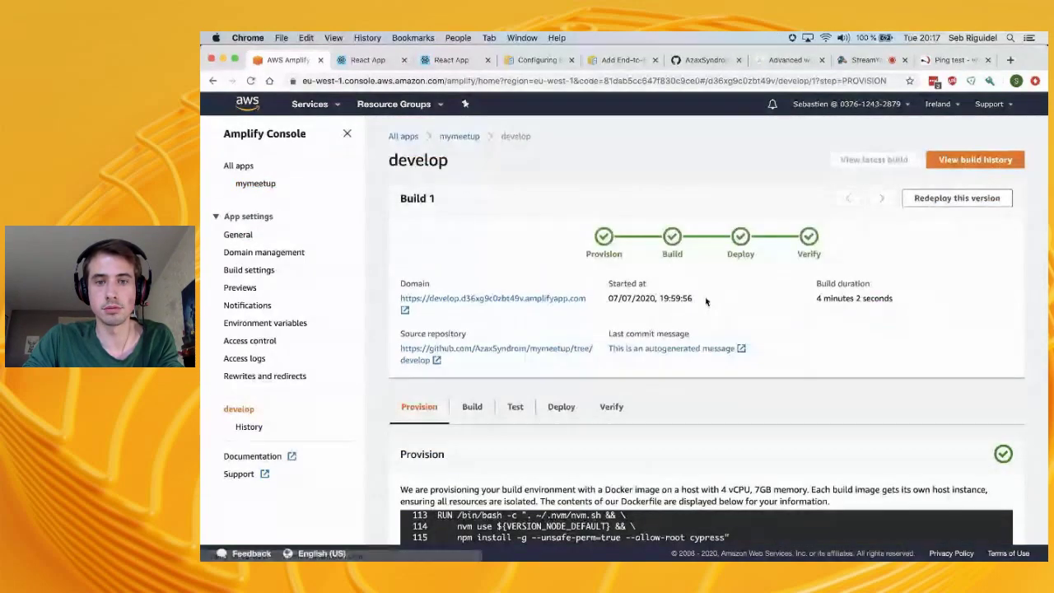
left_click(472, 407)
left_click(395, 420)
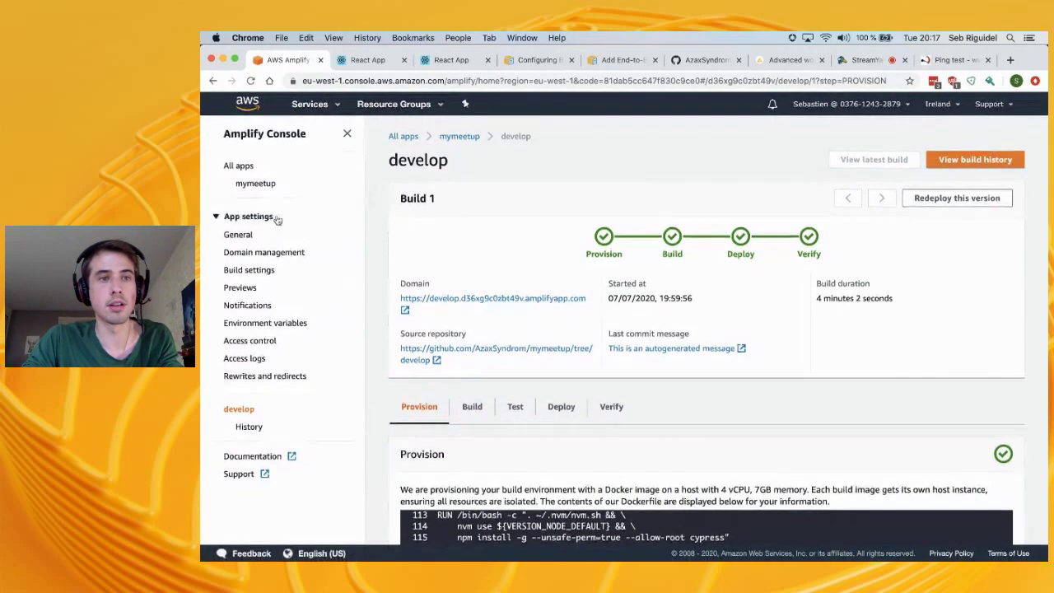
left_click(257, 184)
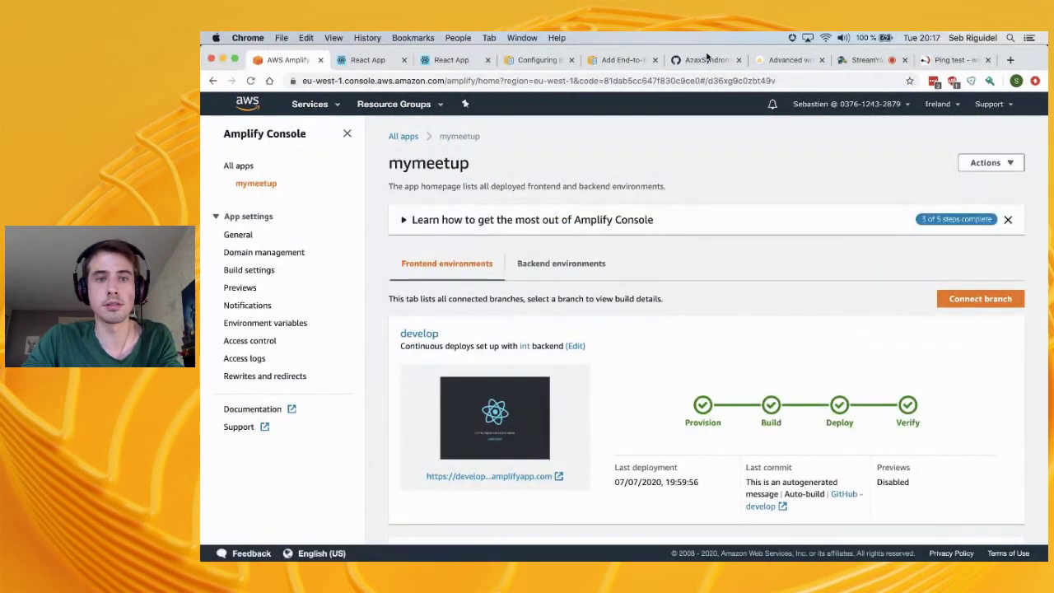
Write into README.MD with echo, check git status, and stage all changes with git add
key("super+Tab")
type("echo")
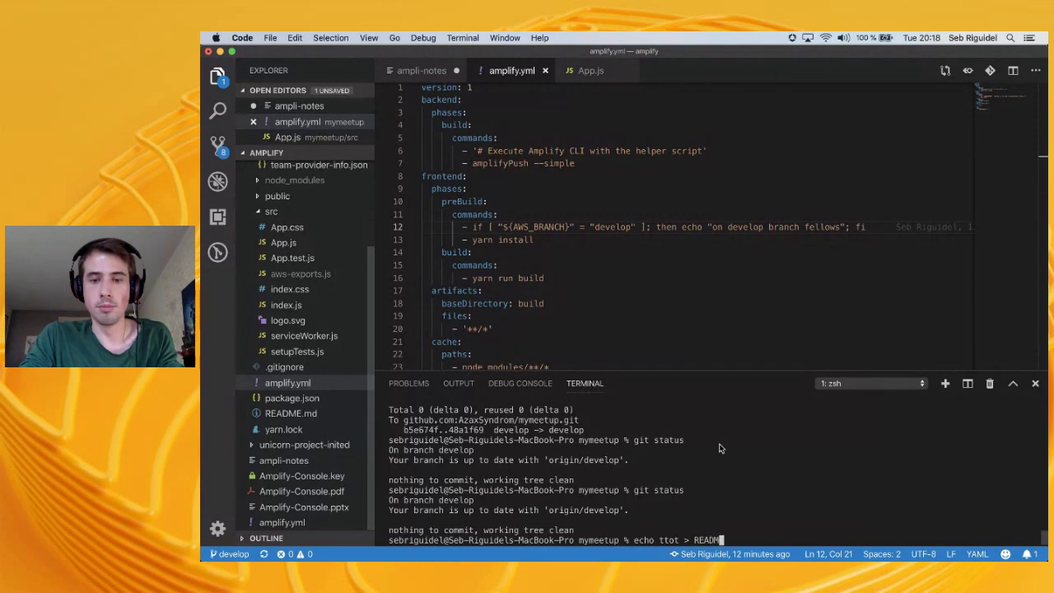
key("Return")
type("git status")
key("Return")
type("git ad")
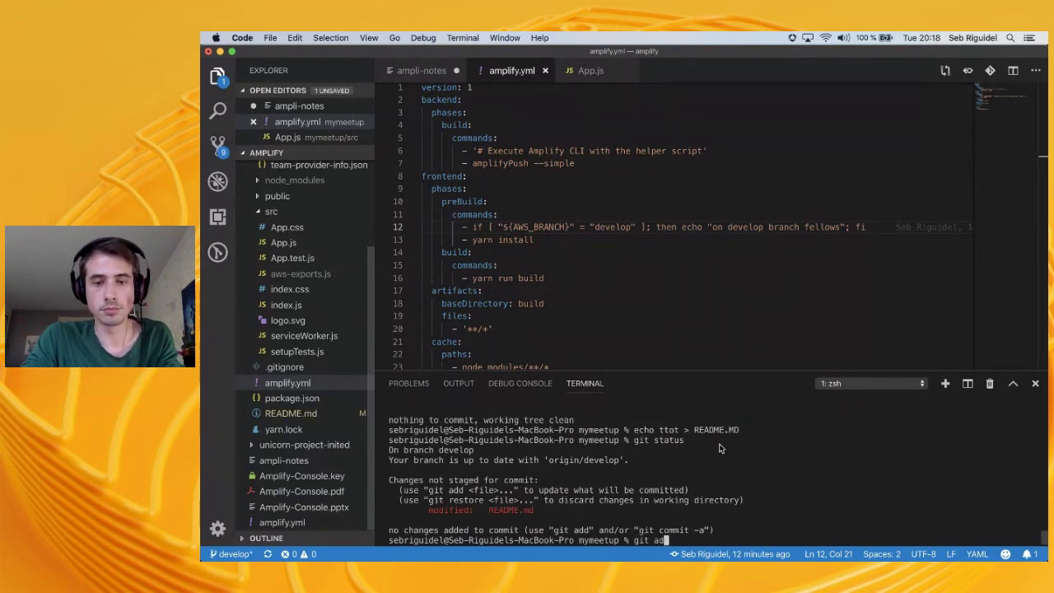
type("d .")
key("Return")
Commit the README change on develop and push it to origin
type("git commit")
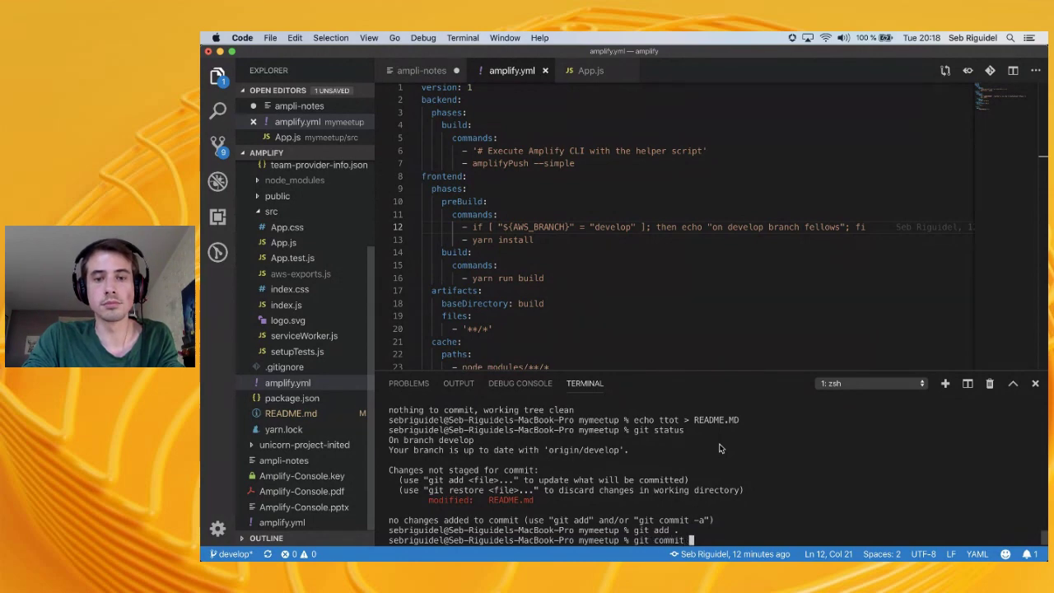
type(" -m \"")
key("super+Tab")
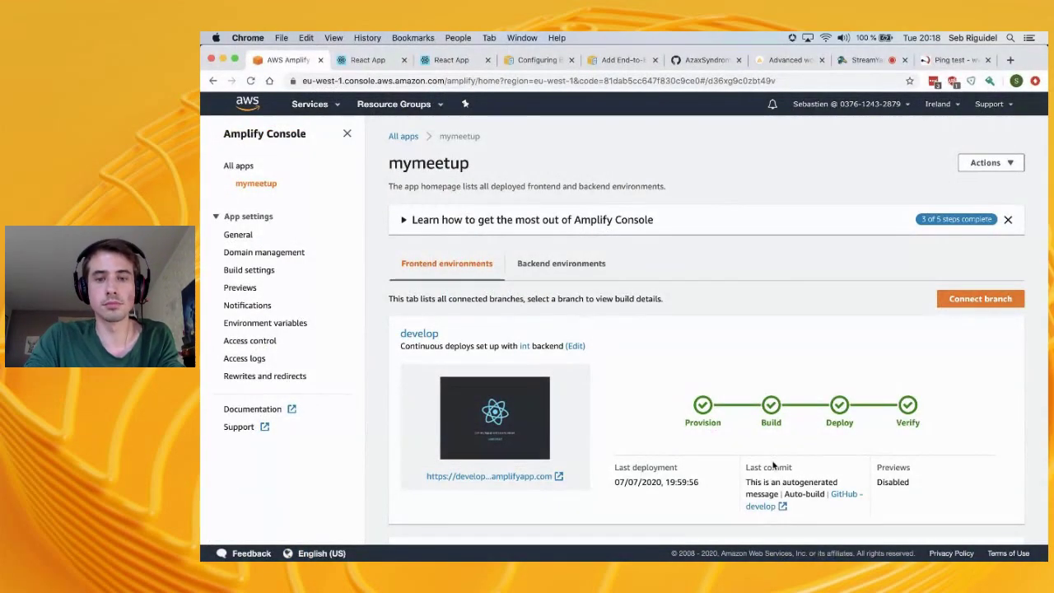
key("super+Tab")
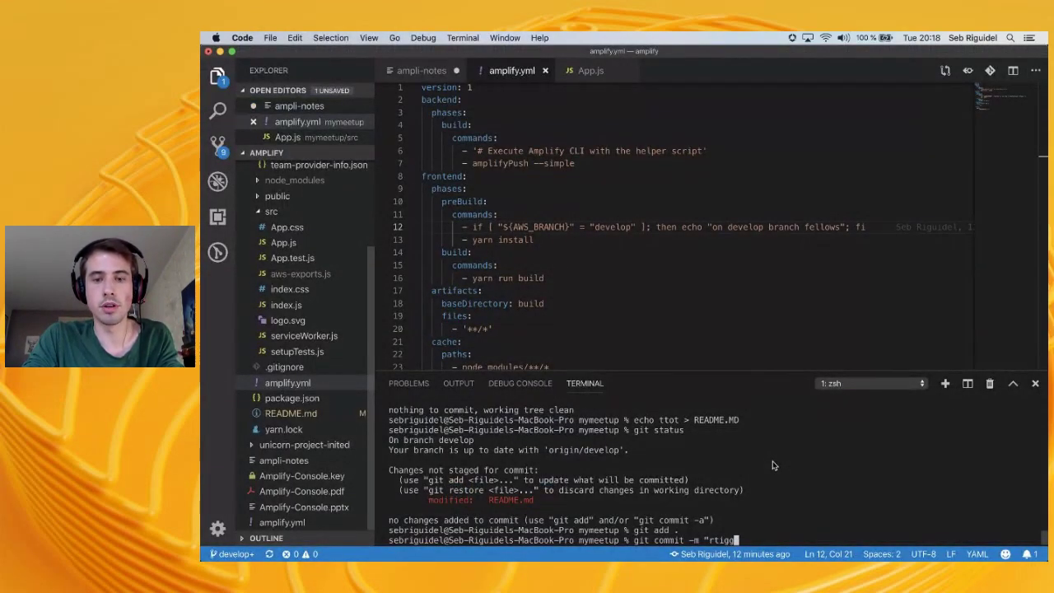
type("trigger")
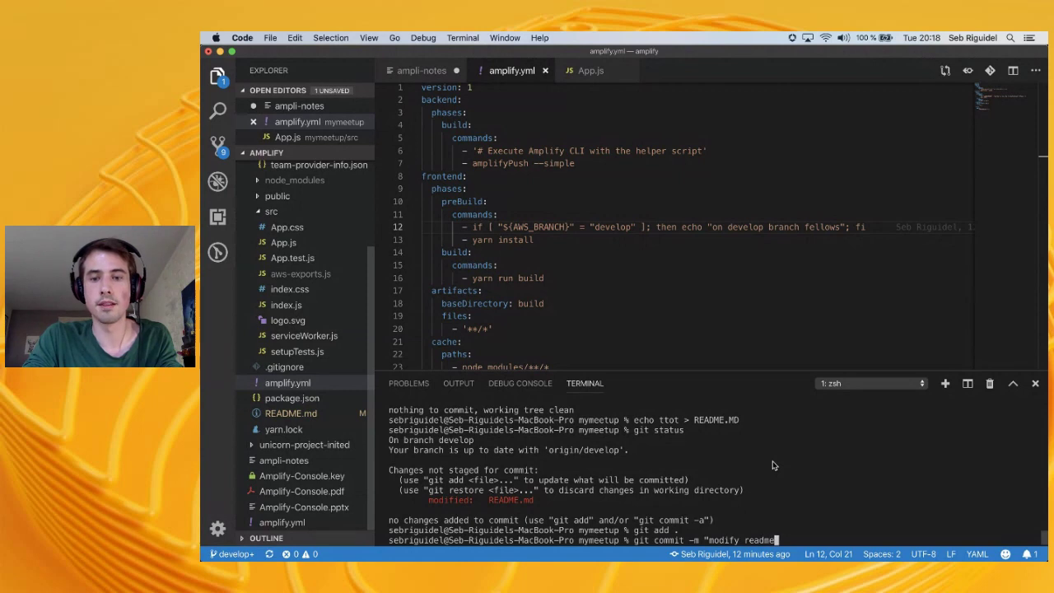
key("Return")
type("git push org")
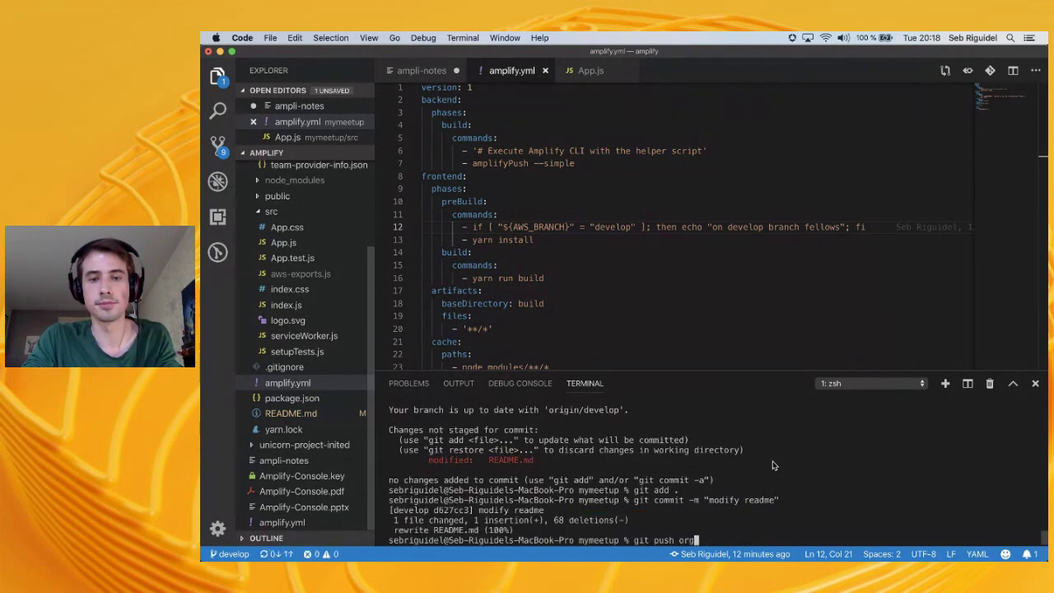
type("gin")
key("Return")
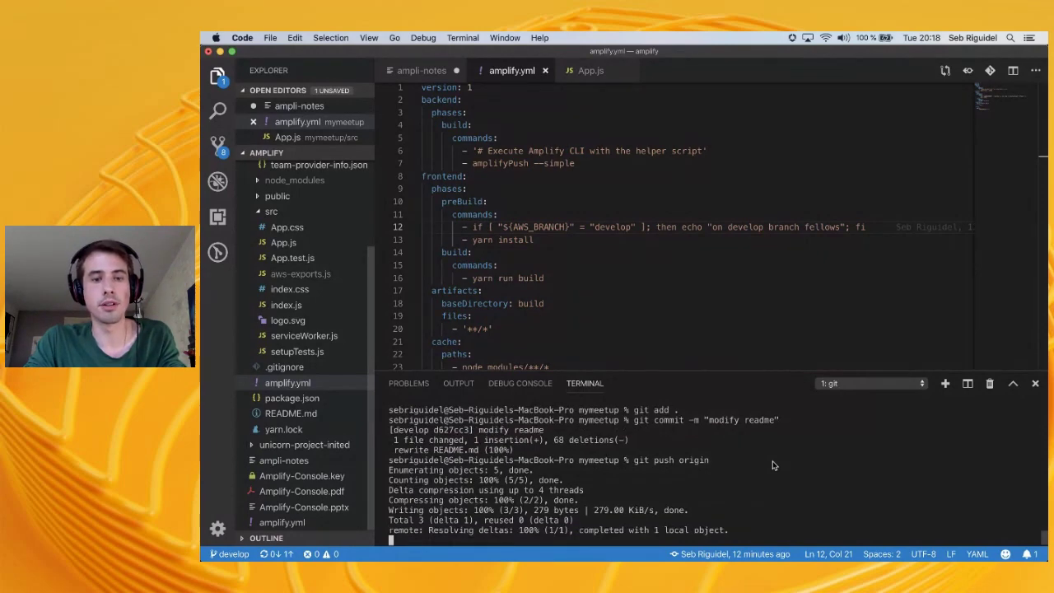
Compare the Amplify Console with the push output and view the deployed develop site
key("super+Tab")
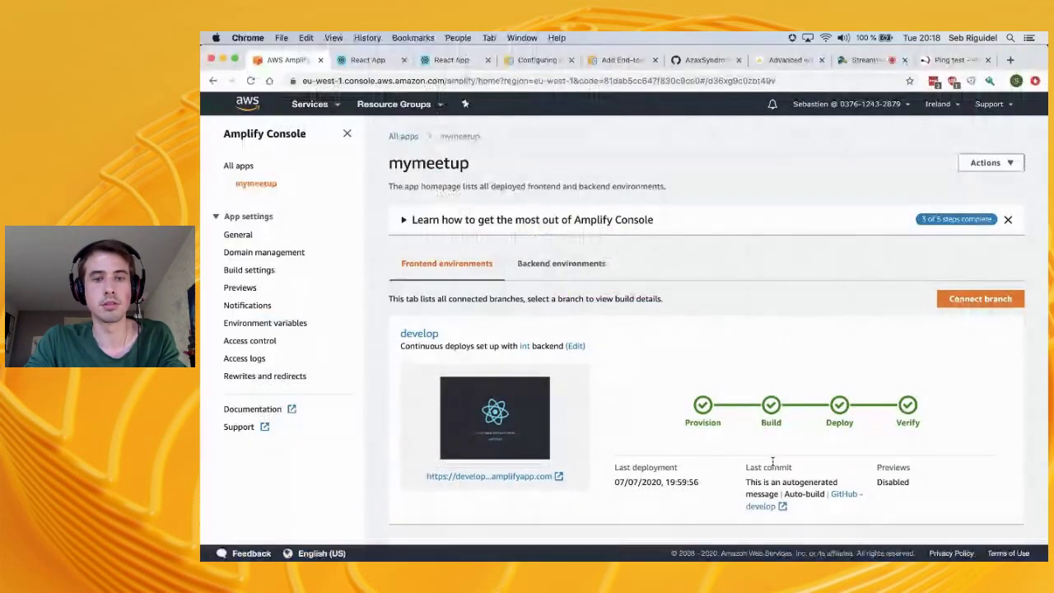
scroll(677, 342, "down", 5)
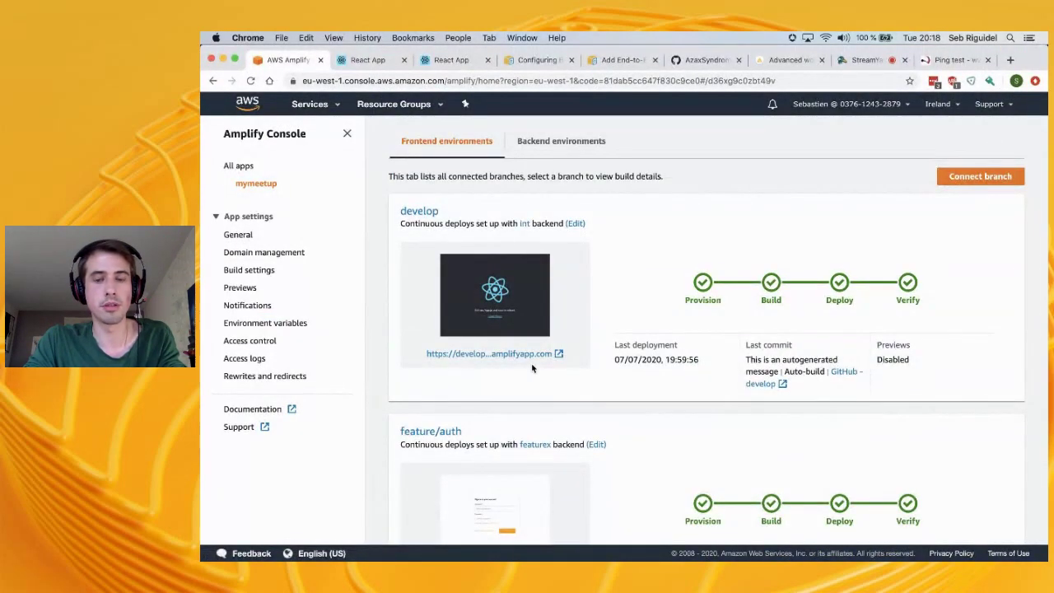
key("super+Tab")
key("super+Tab")
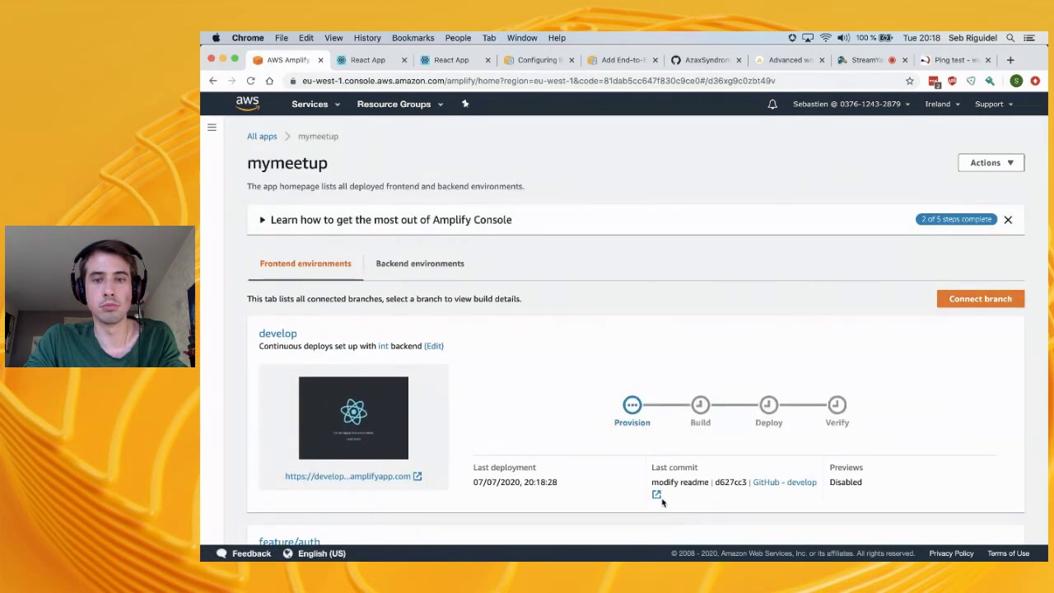
left_click(451, 60)
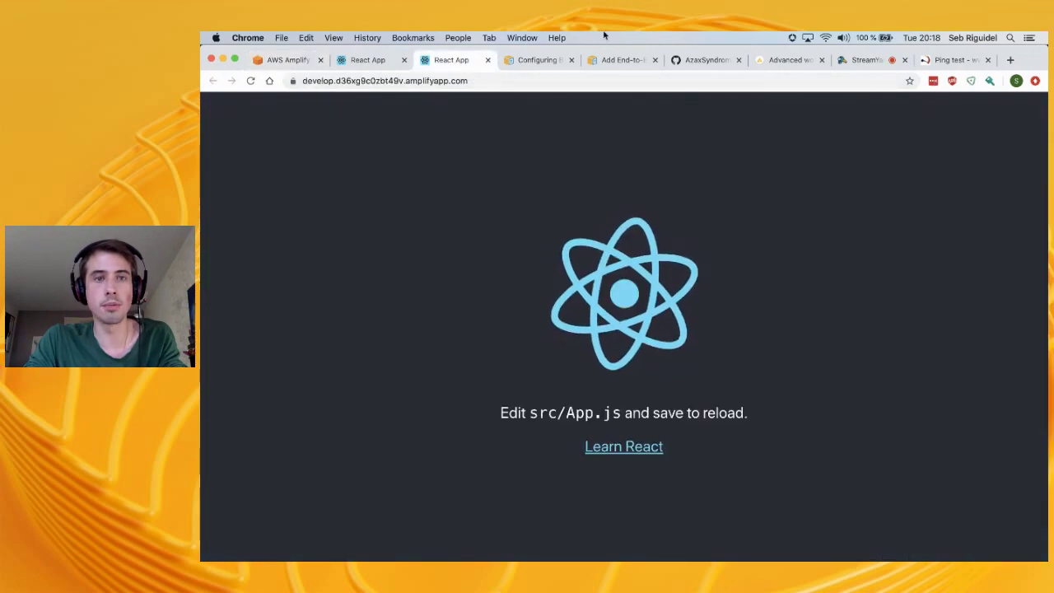
Check the GitHub repo's branches, then watch develop rebuilding from the 'modify readme' commit in Amplify
left_click(704, 60)
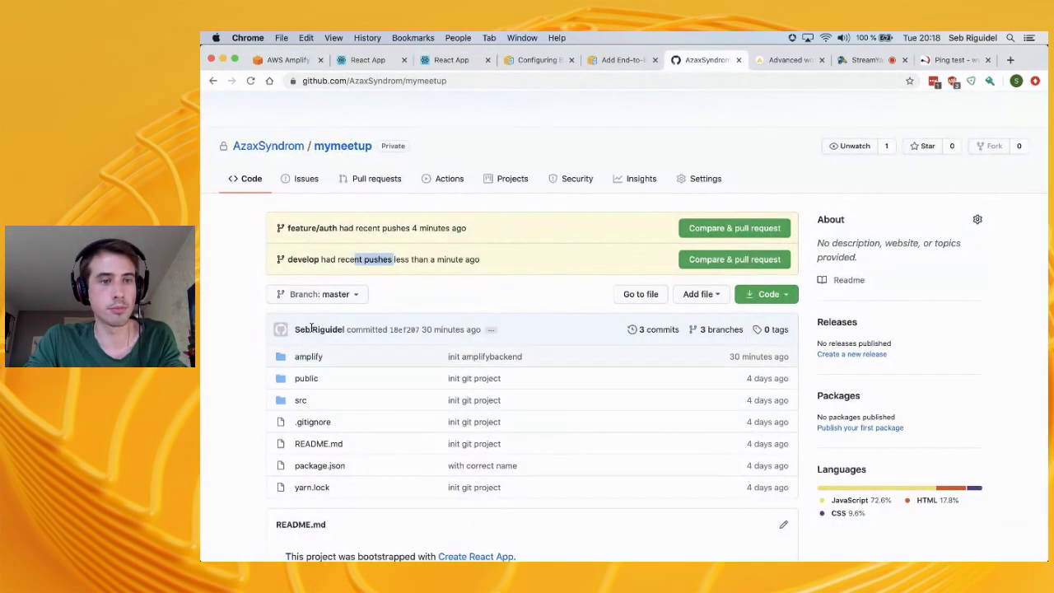
scroll(311, 328, "down", 1)
left_click(309, 226)
left_click(447, 228)
scroll(327, 288, "down", 5)
scroll(404, 534, "up", 4)
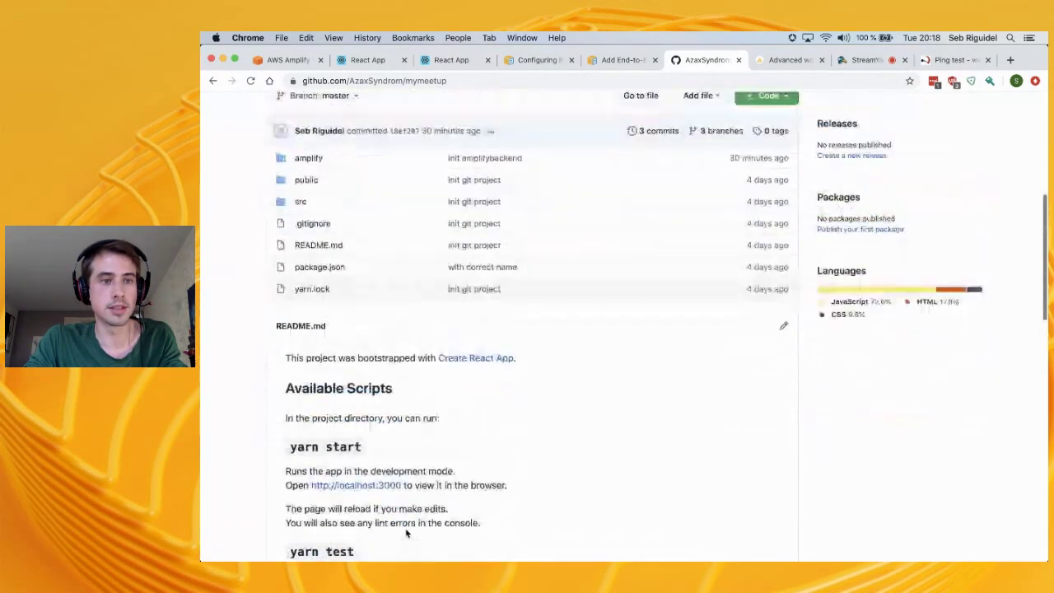
scroll(573, 103, "up", 3)
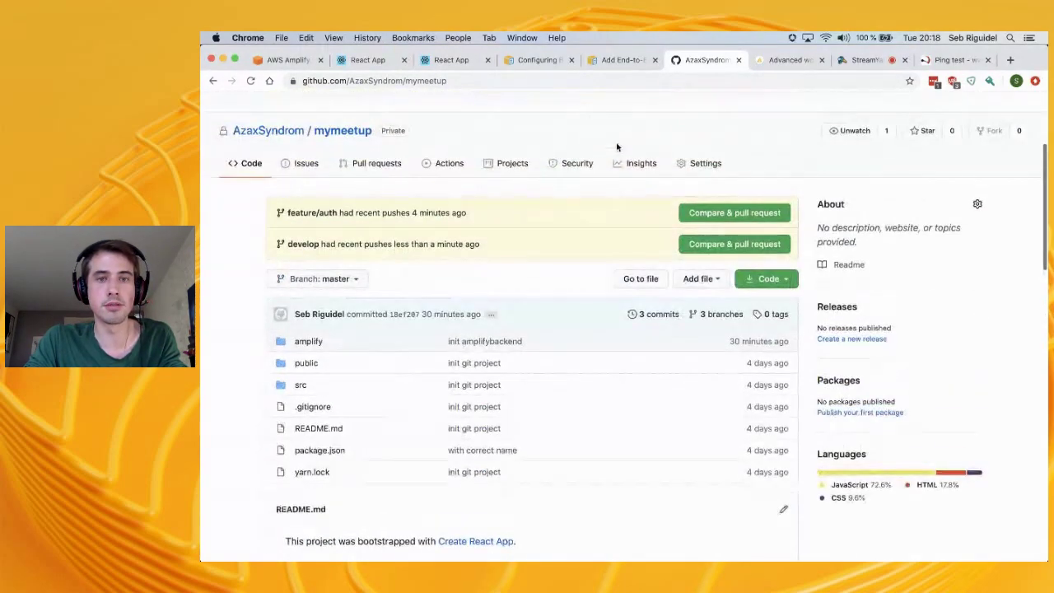
left_click(283, 59)
scroll(668, 416, "down", 4)
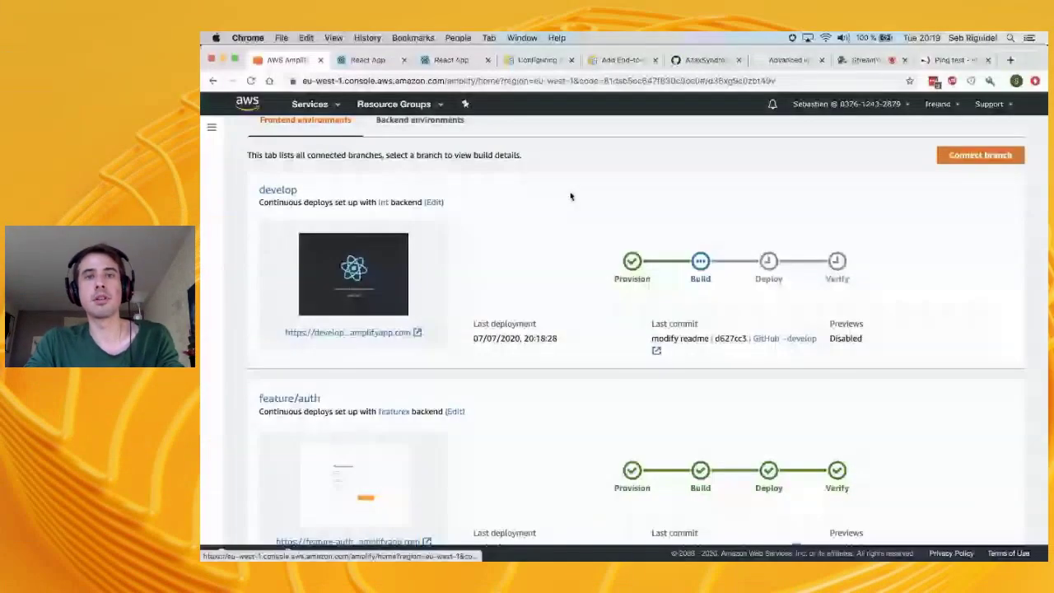
key("super+Tab")
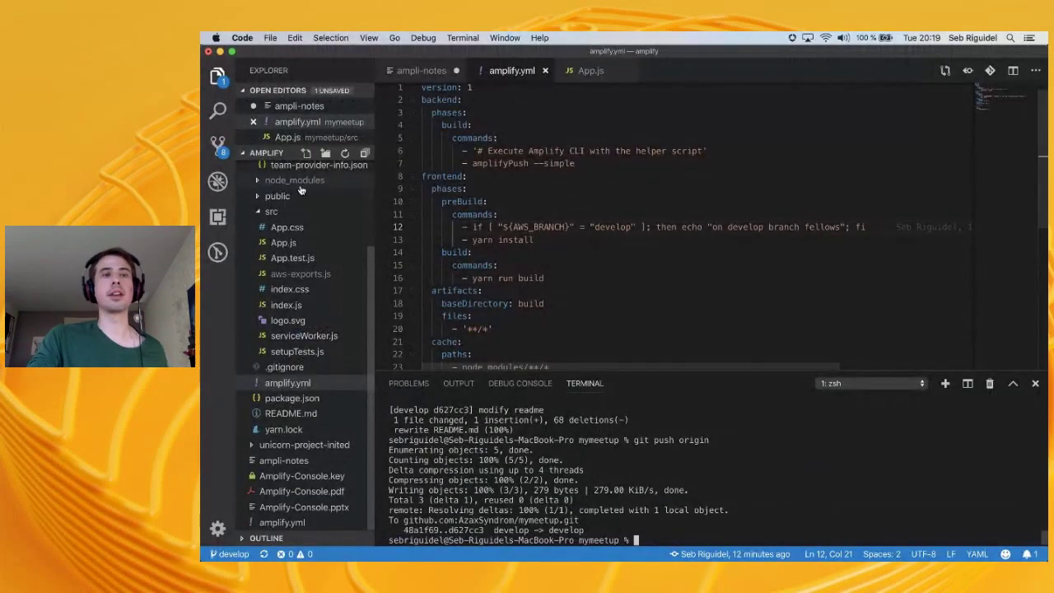
scroll(300, 188, "up", 3)
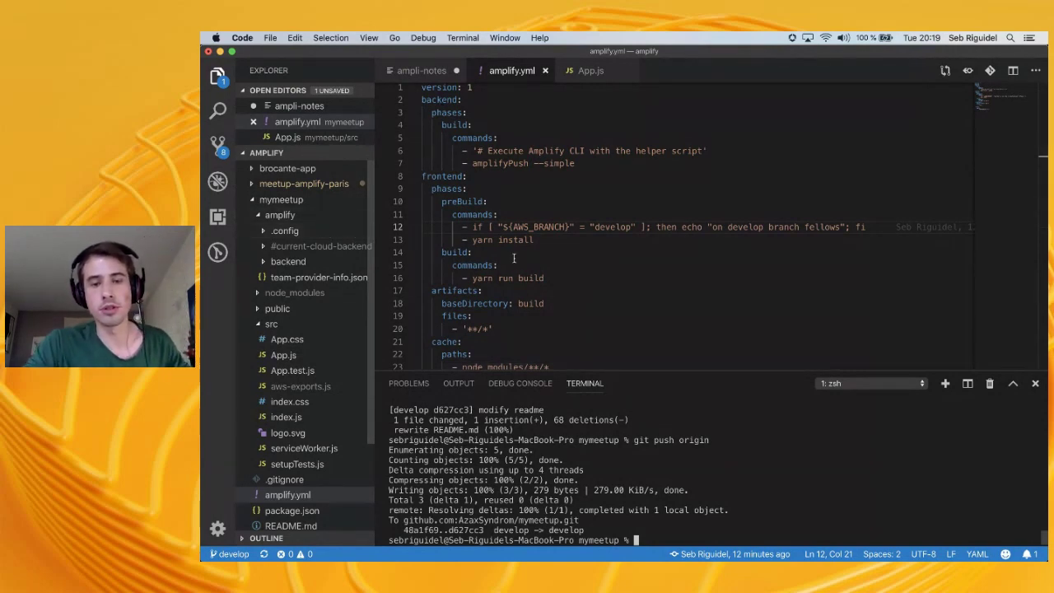
left_click(304, 262)
left_click(309, 260)
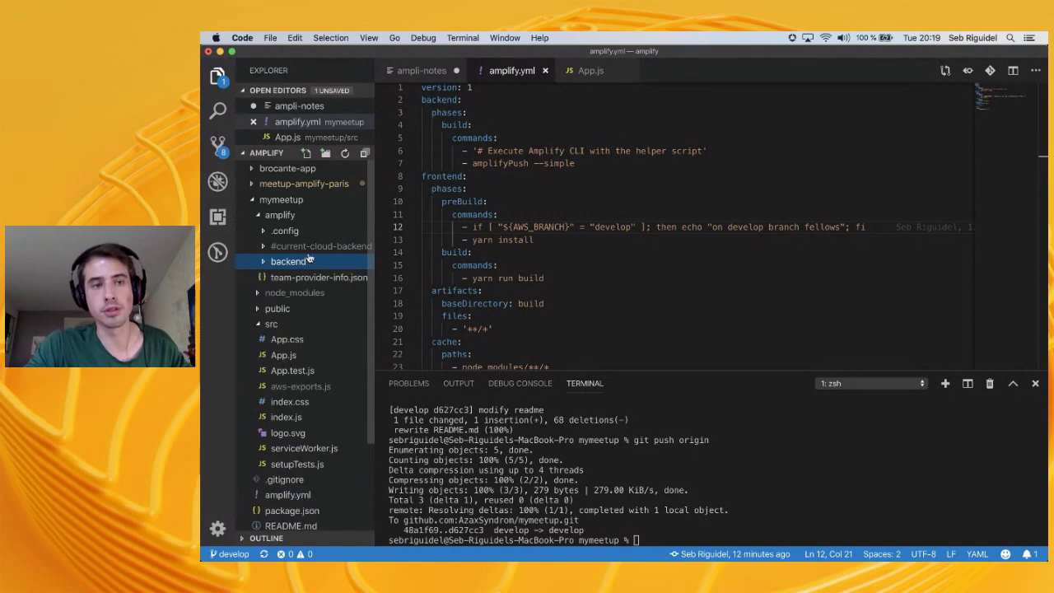
left_click(289, 200)
key("super+Tab")
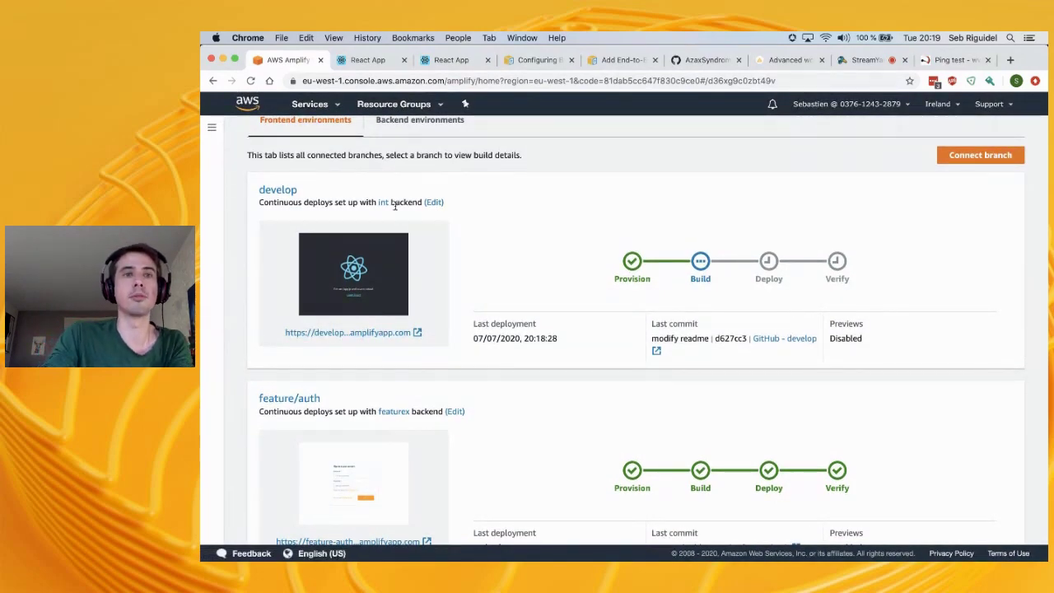
Look at the develop site and the feature-auth sign-in page, then return to Amplify
left_click(462, 61)
left_click(380, 65)
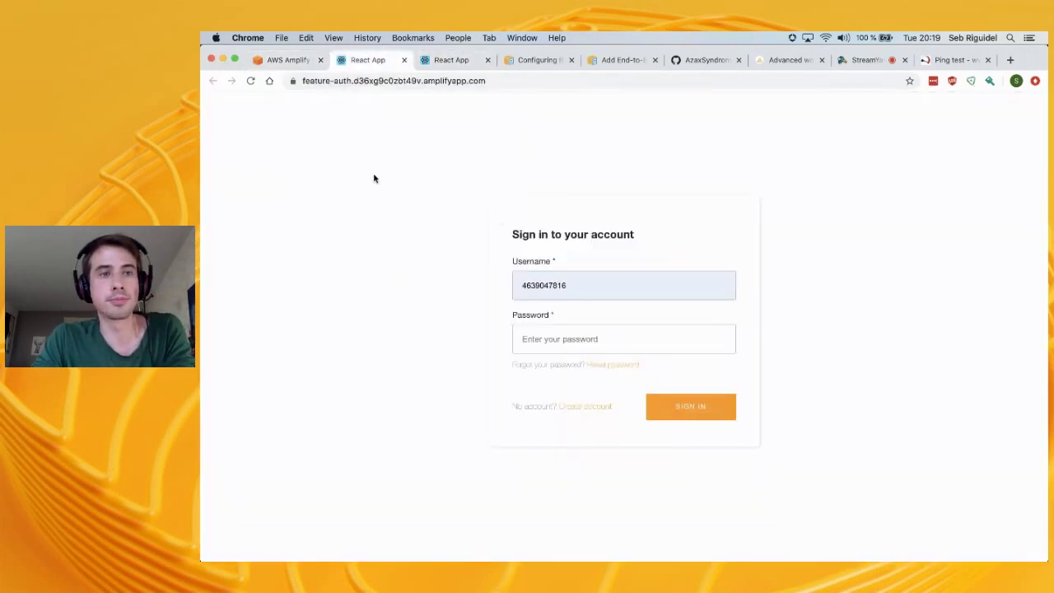
left_click(277, 63)
scroll(571, 379, "down", 4)
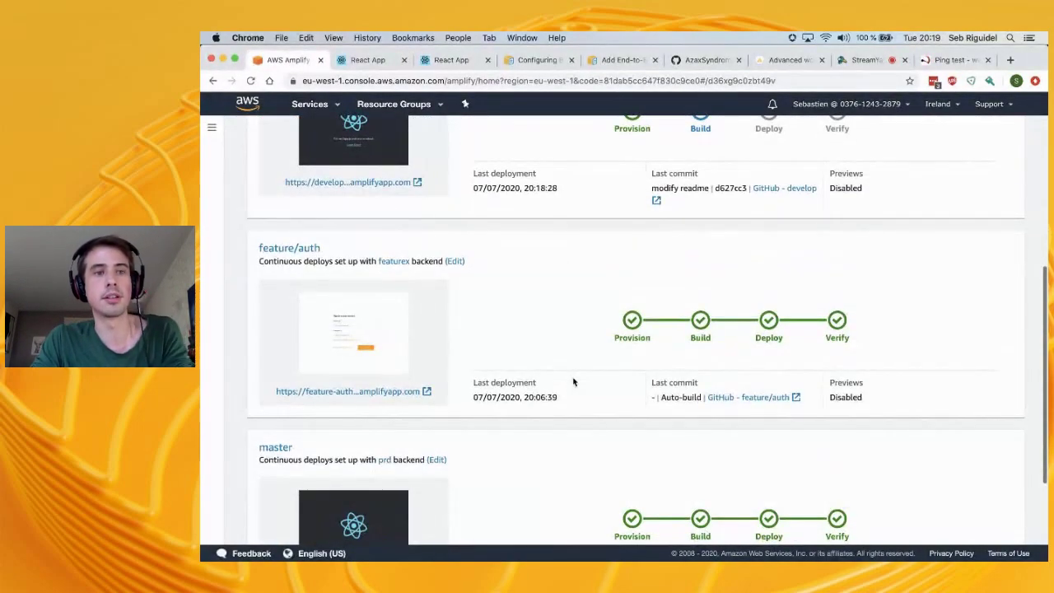
scroll(574, 381, "down", 2)
Run 'amplify status' in the code editor's terminal
key("super+Tab")
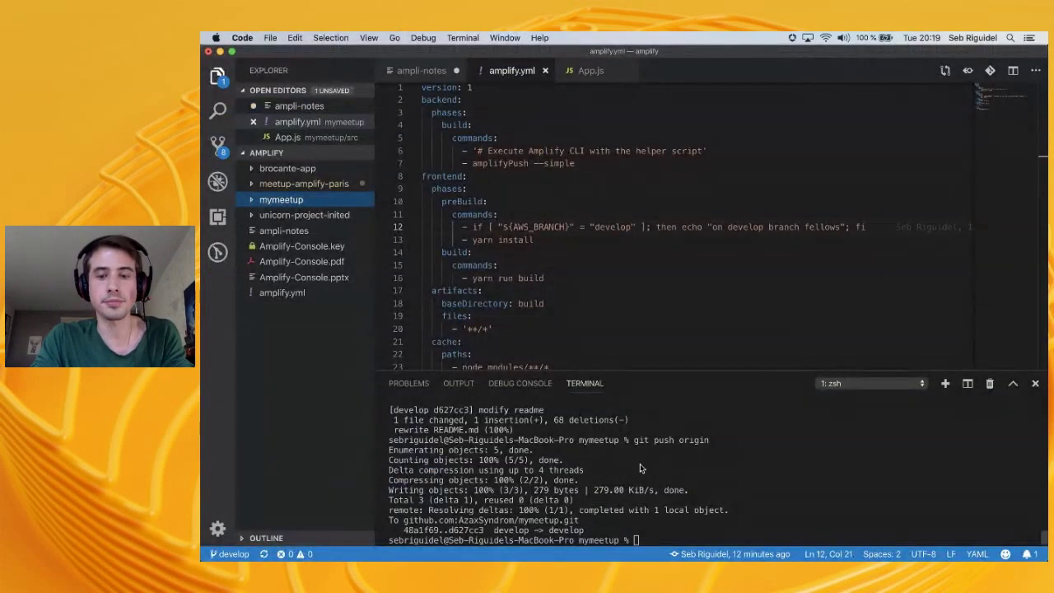
type("ify")
left_click(640, 468)
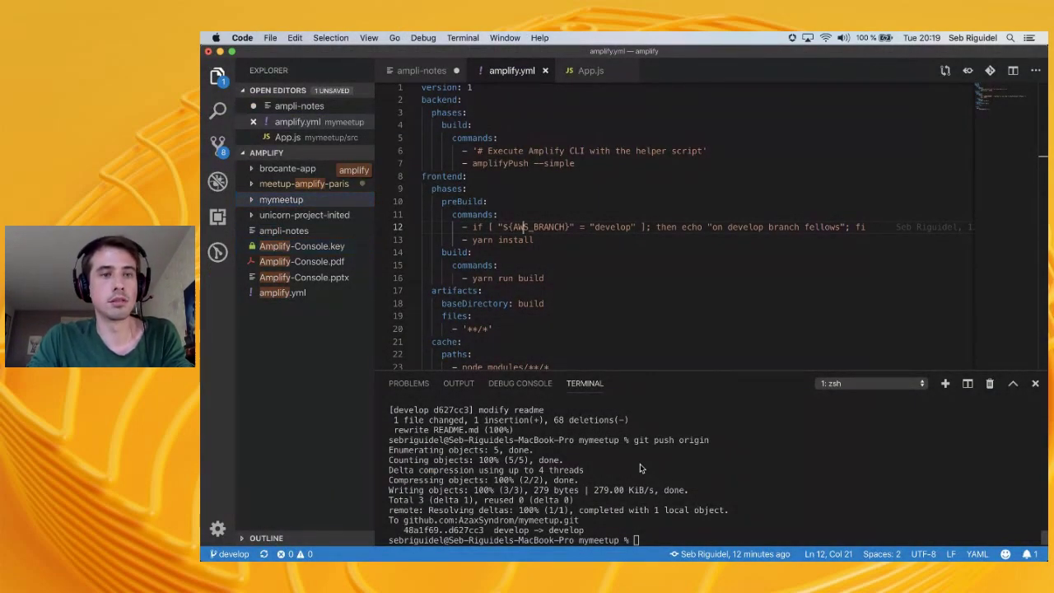
type("amplify status")
key("Return")
key("super+Tab")
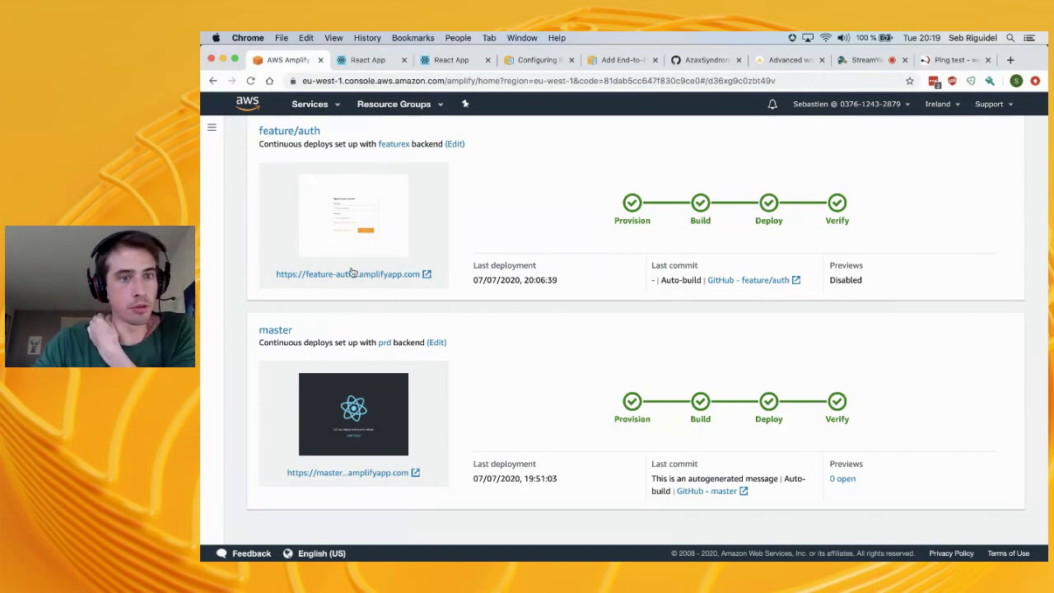
Open the feature/auth URL in a new tab to see its sign-in page, then open Domain management
right_click(354, 274)
left_click(382, 278)
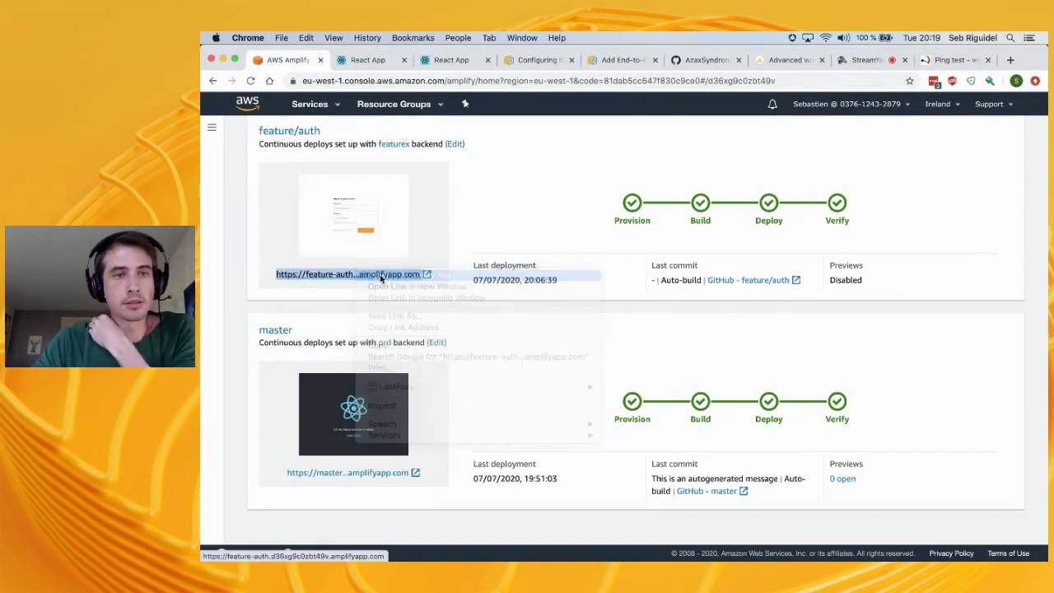
left_click(354, 66)
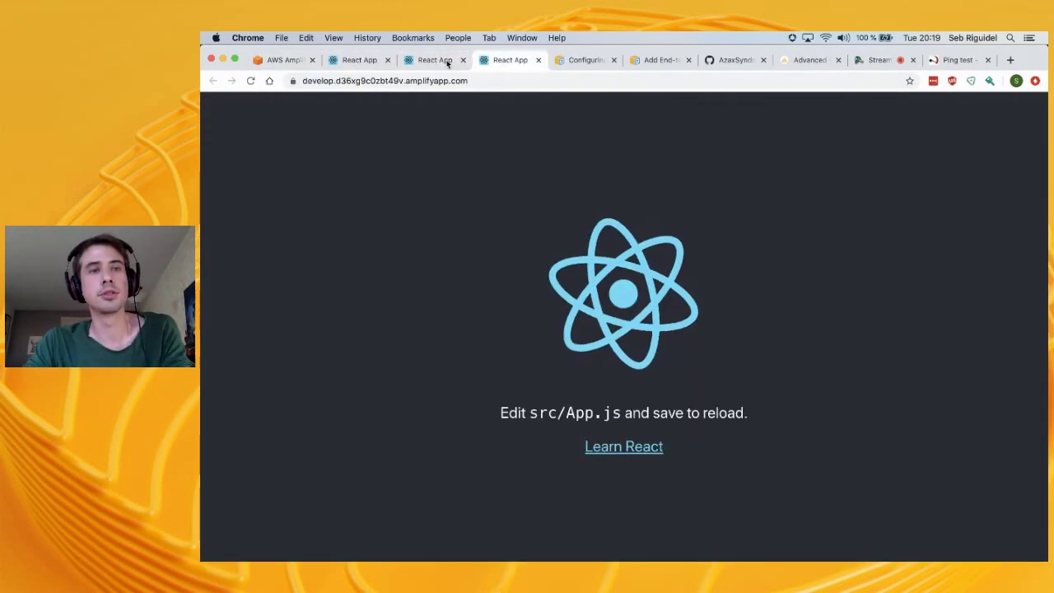
left_click(430, 61)
left_click(352, 61)
left_click(388, 60)
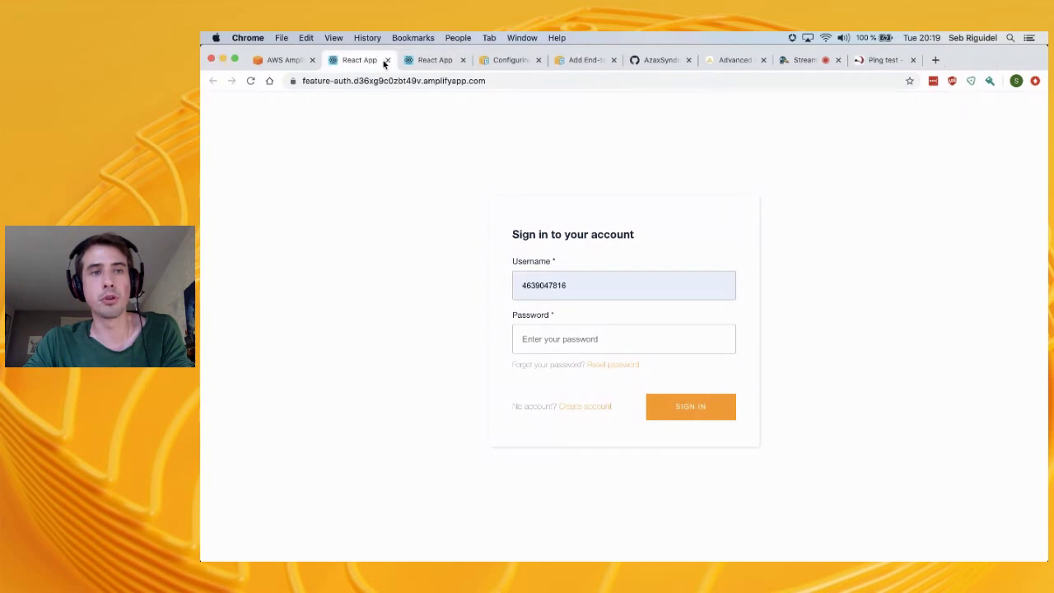
left_click(286, 60)
left_click(210, 129)
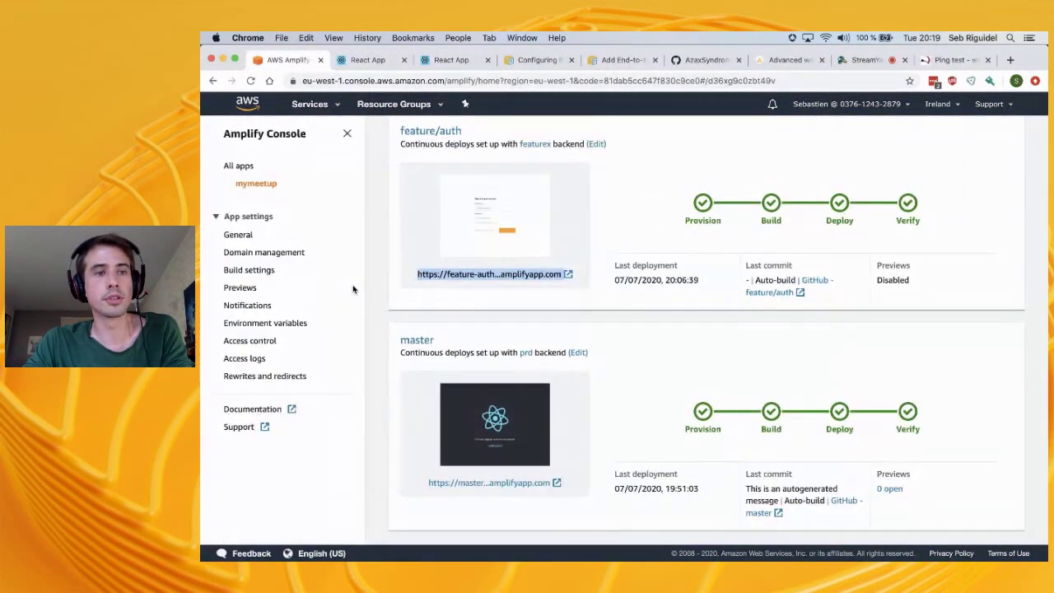
left_click(258, 254)
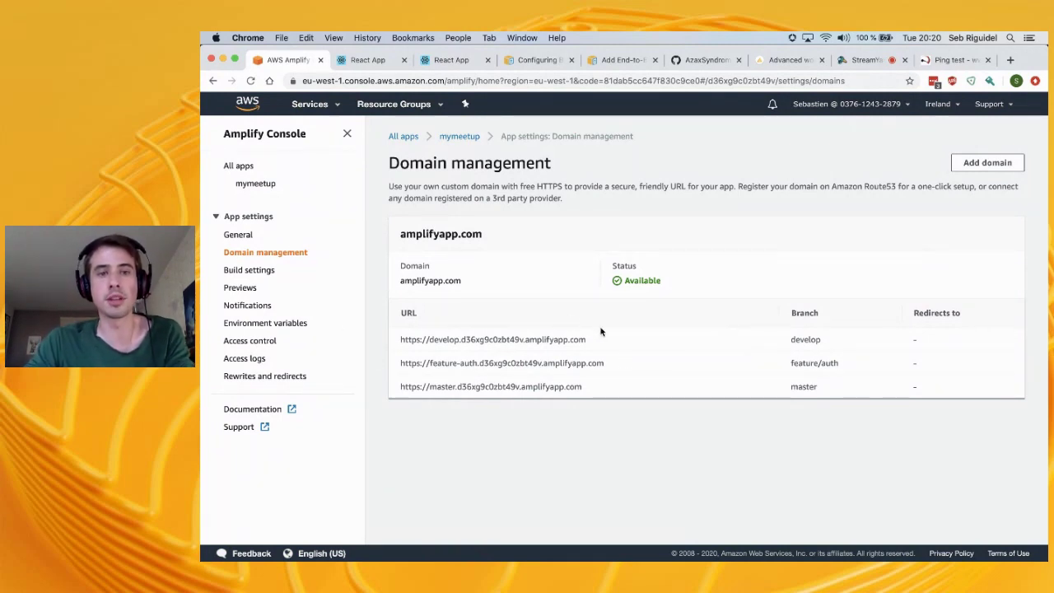
left_click_drag(436, 387, 573, 388)
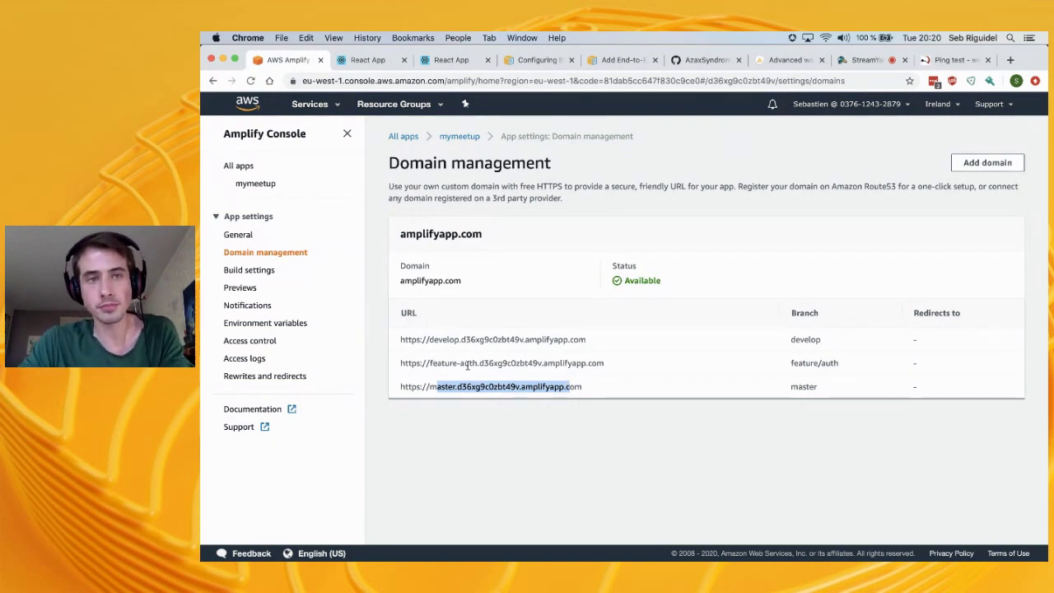
left_click(518, 383)
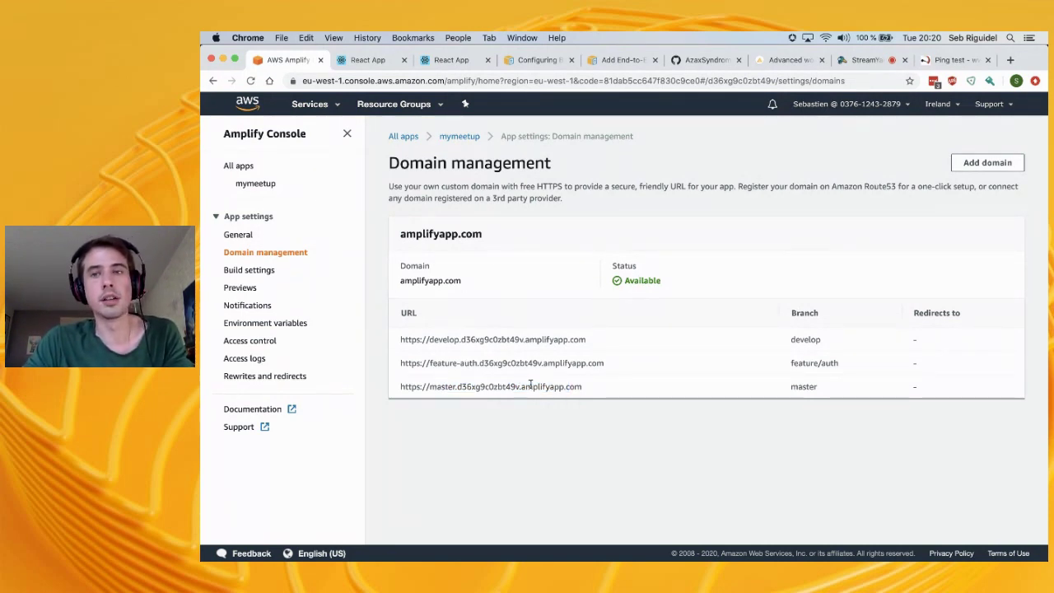
left_click(979, 163)
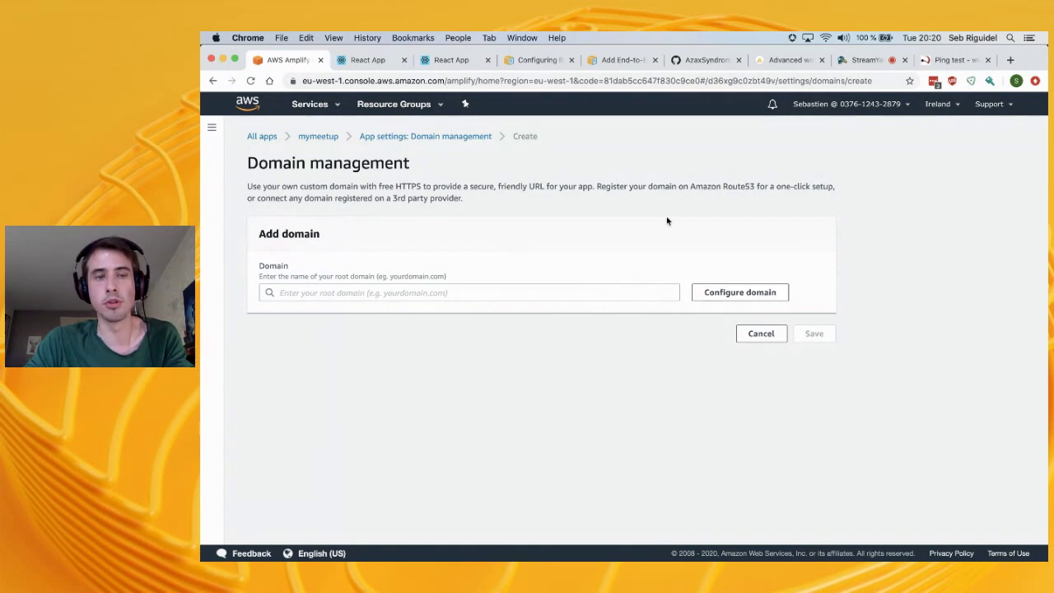
left_click(318, 138)
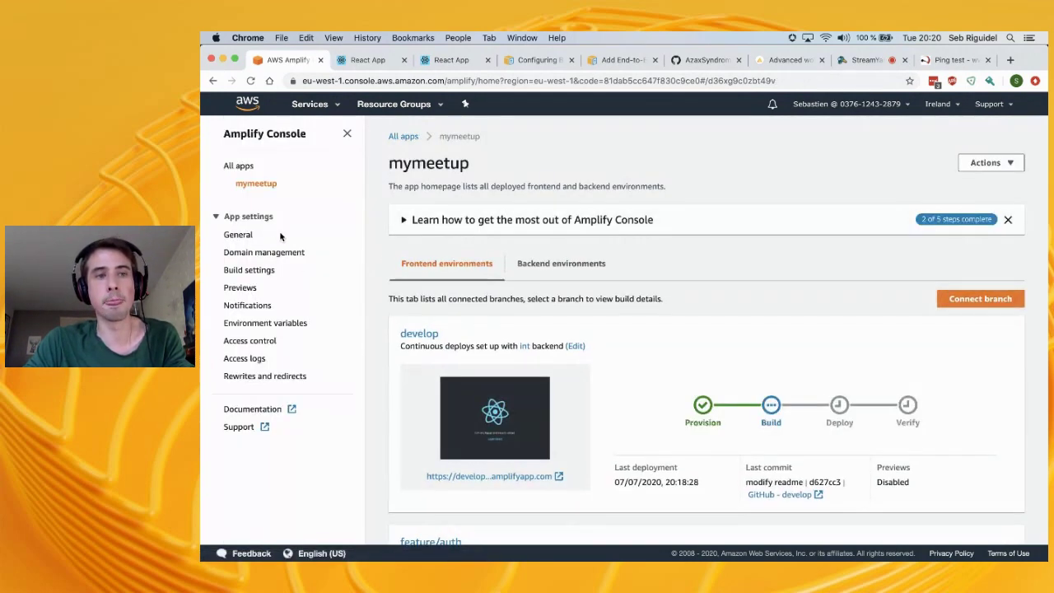
scroll(483, 375, "down", 3)
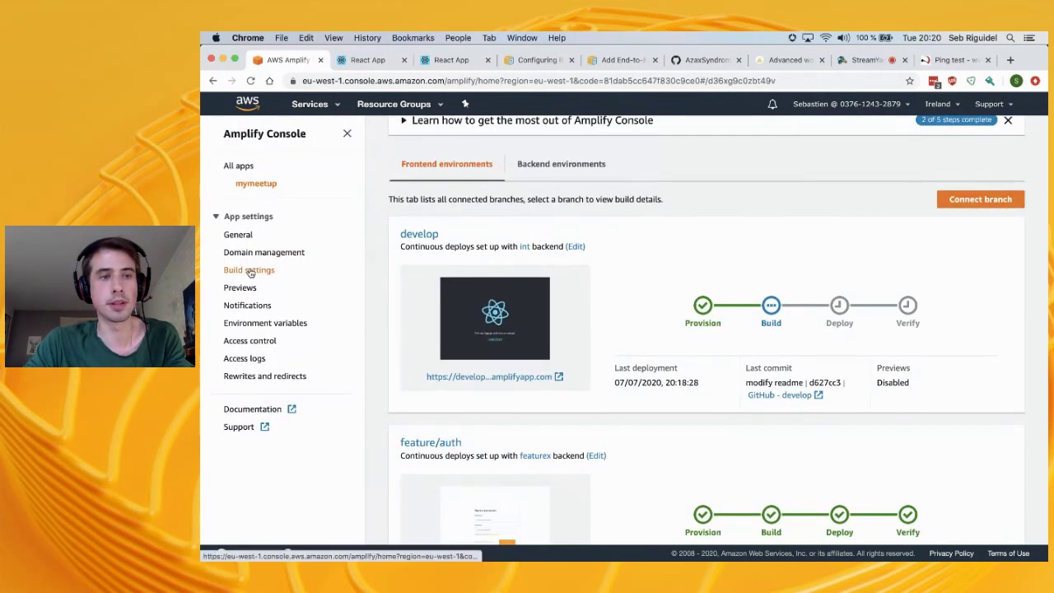
left_click(260, 341)
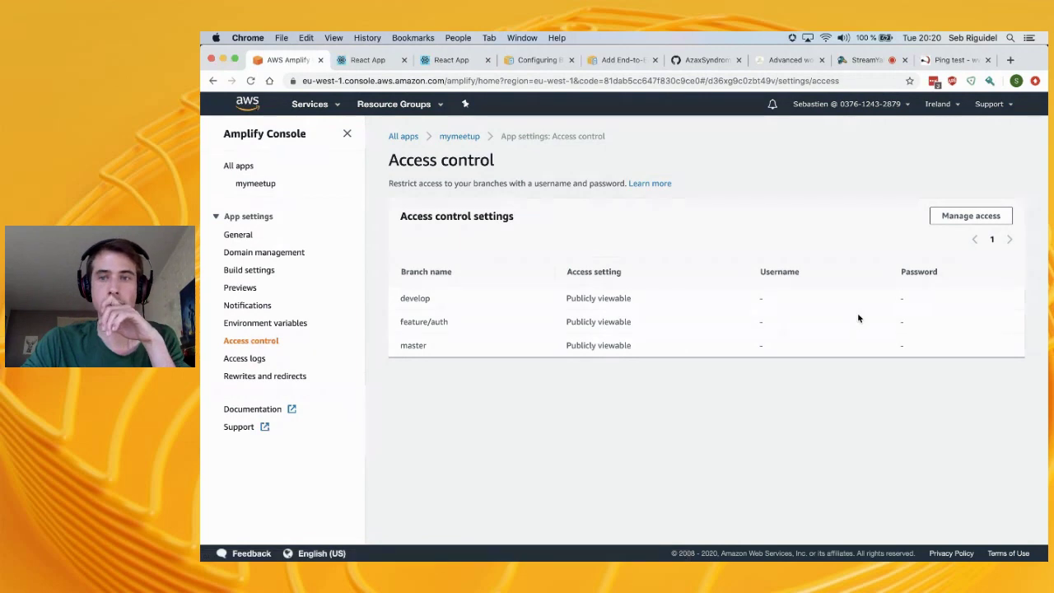
Set feature/auth to 'Restricted - password required' with a username and password, leaving develop public
left_click(969, 217)
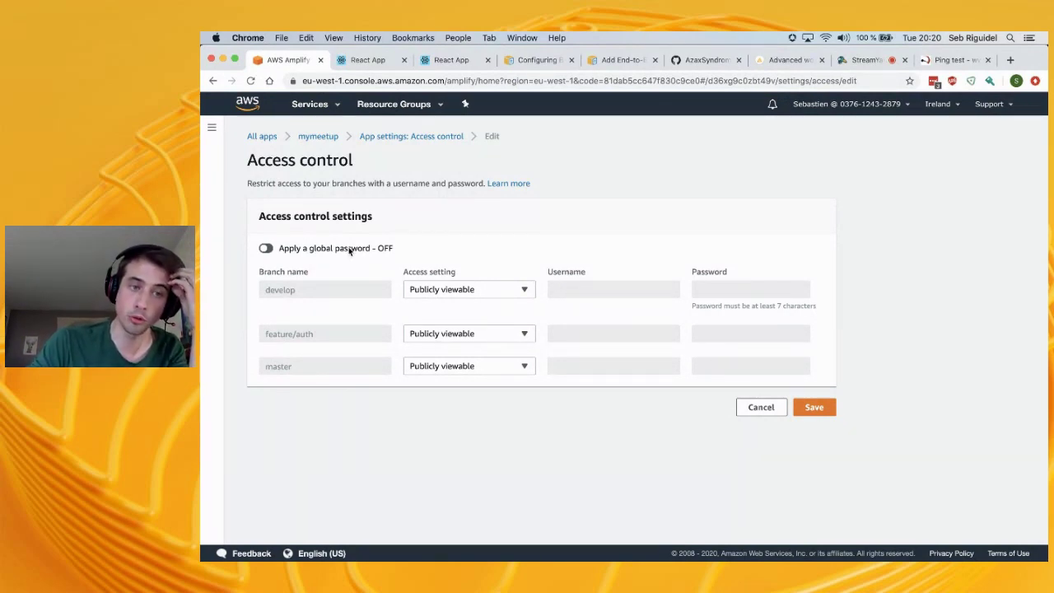
left_click(266, 248)
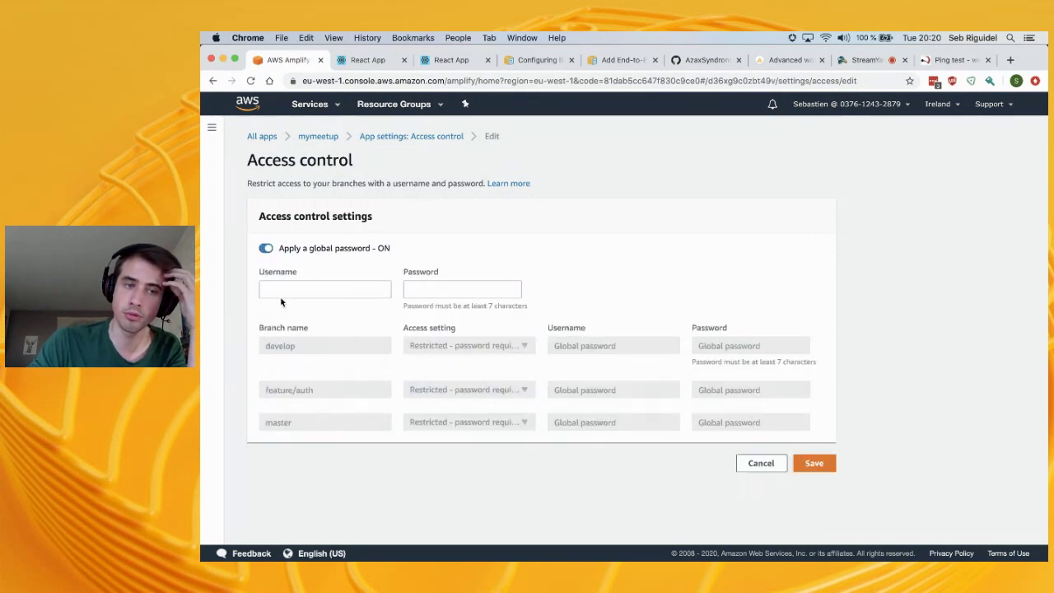
left_click(266, 250)
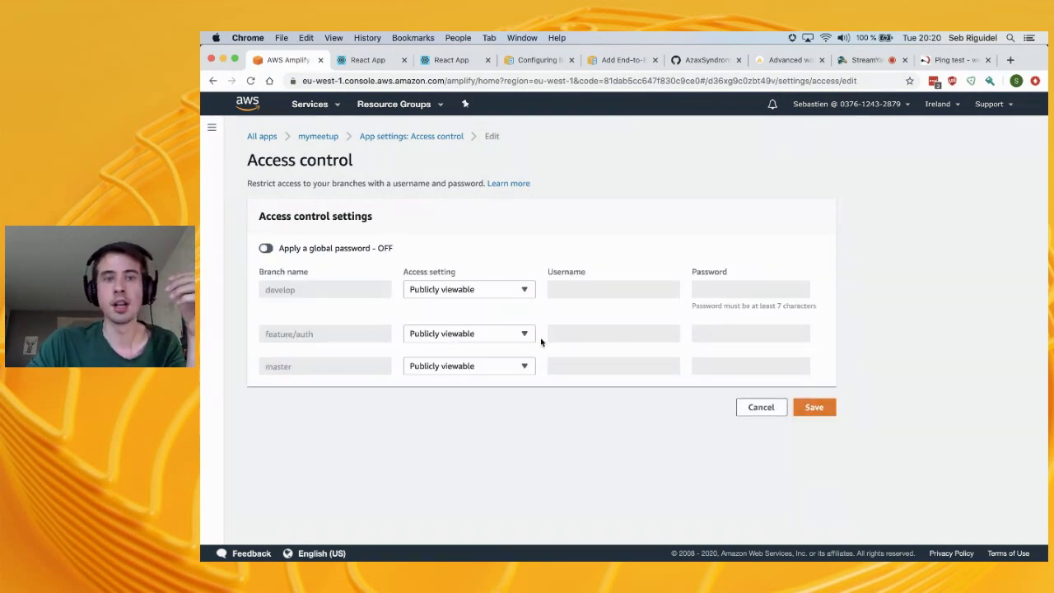
left_click(517, 291)
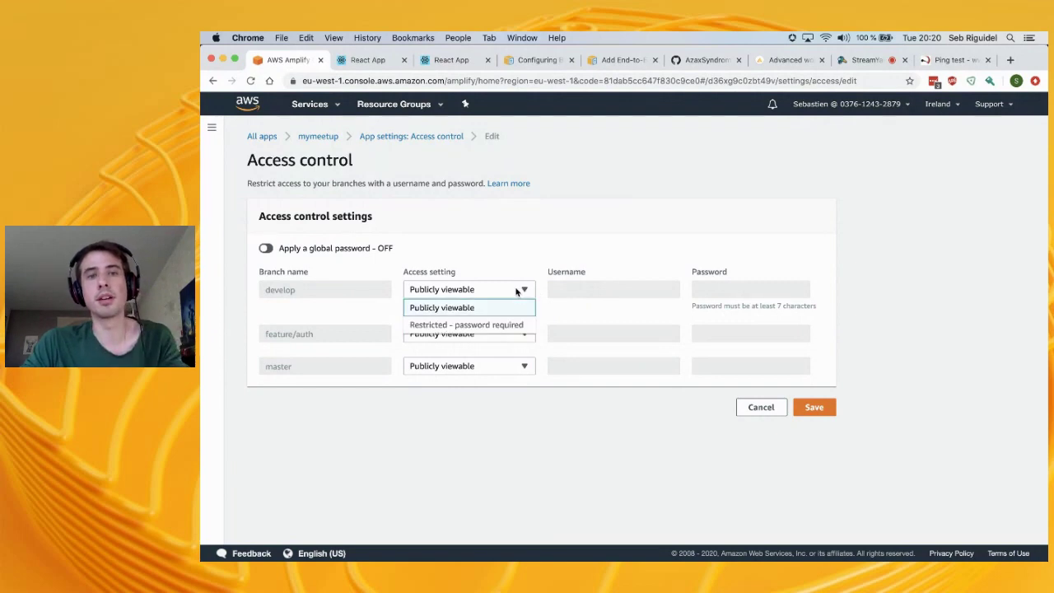
left_click(595, 298)
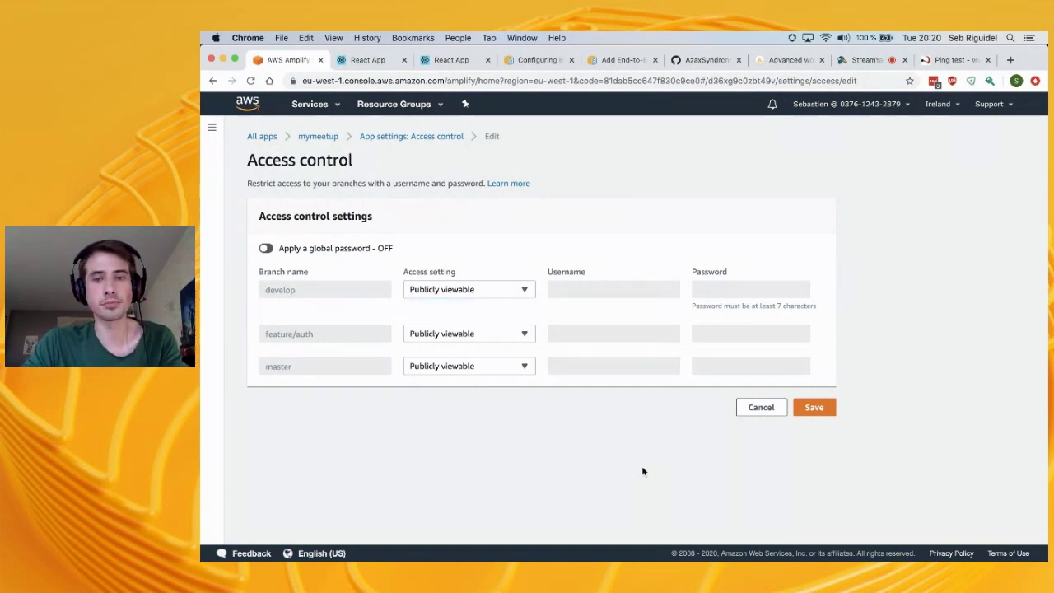
left_click(494, 337)
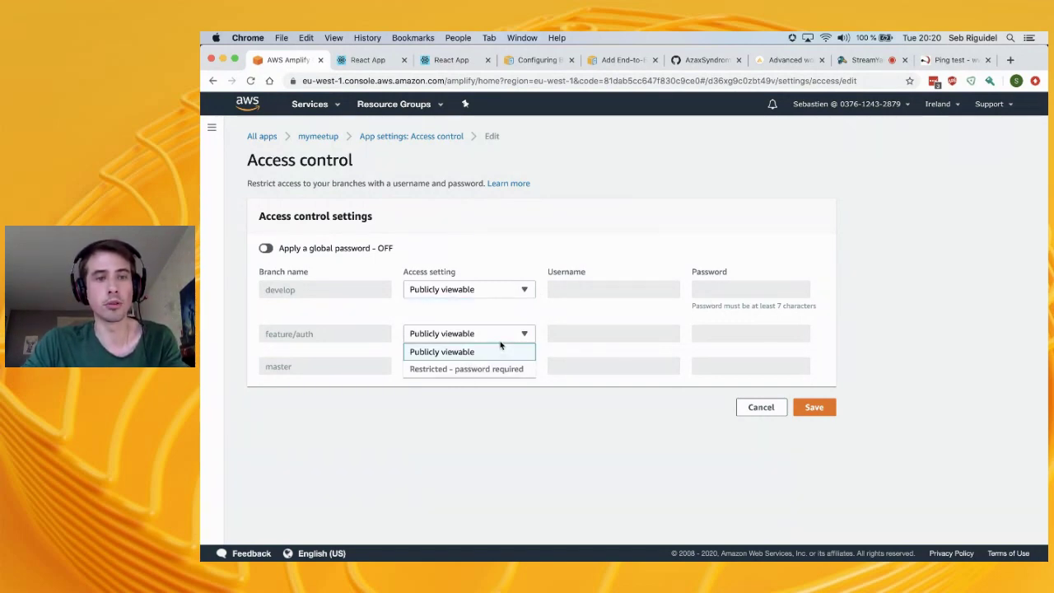
left_click(504, 368)
left_click(593, 334)
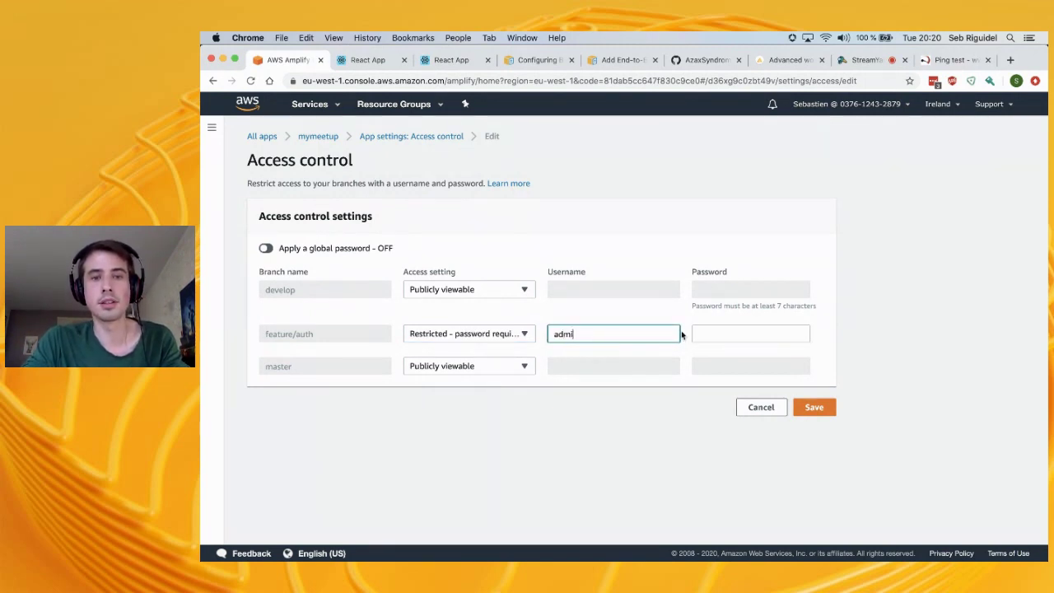
key("Tab")
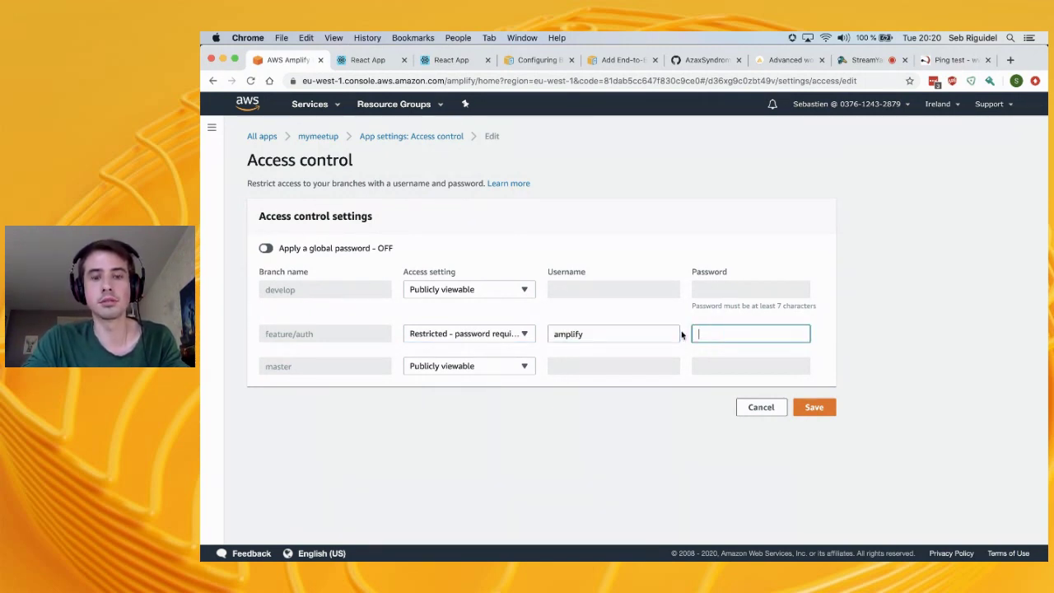
type("a")
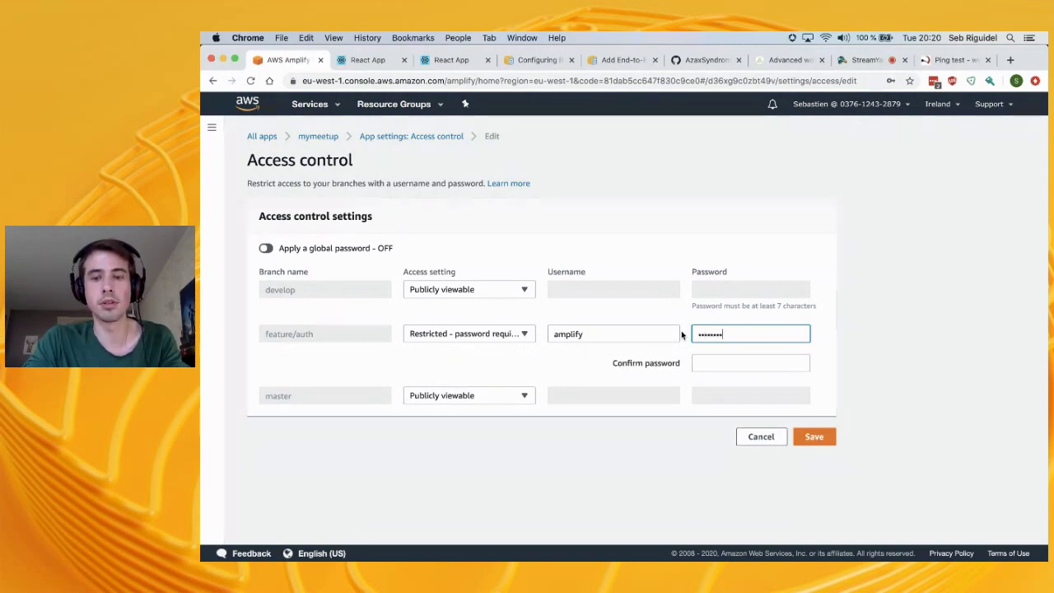
type("1")
key("Tab")
type("amplify")
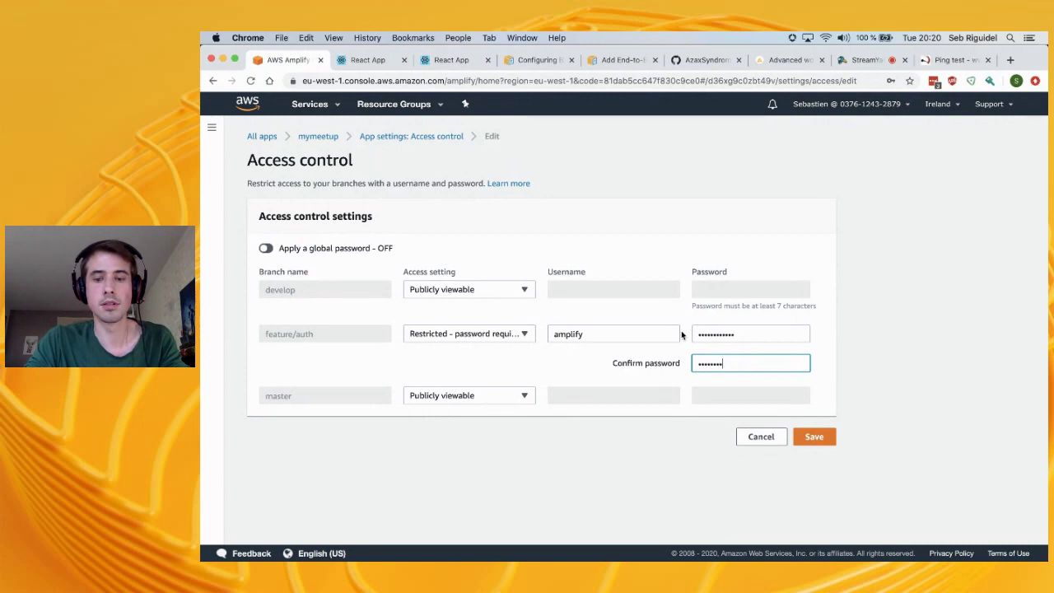
type("1")
Save the access control and reload the feature/auth site to confirm it prompts for credentials
left_click(810, 437)
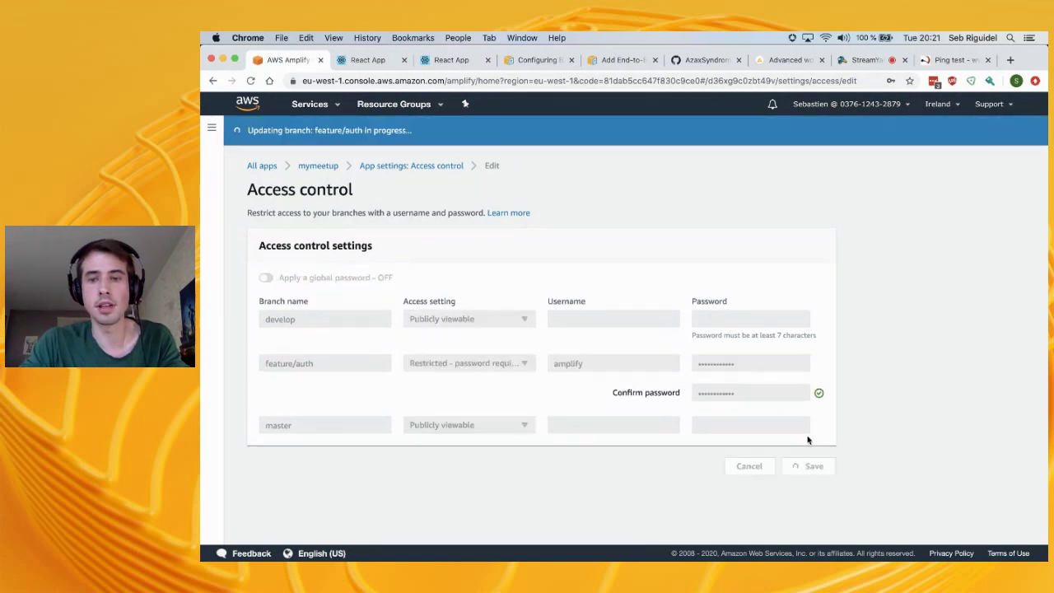
left_click(360, 61)
left_click(251, 80)
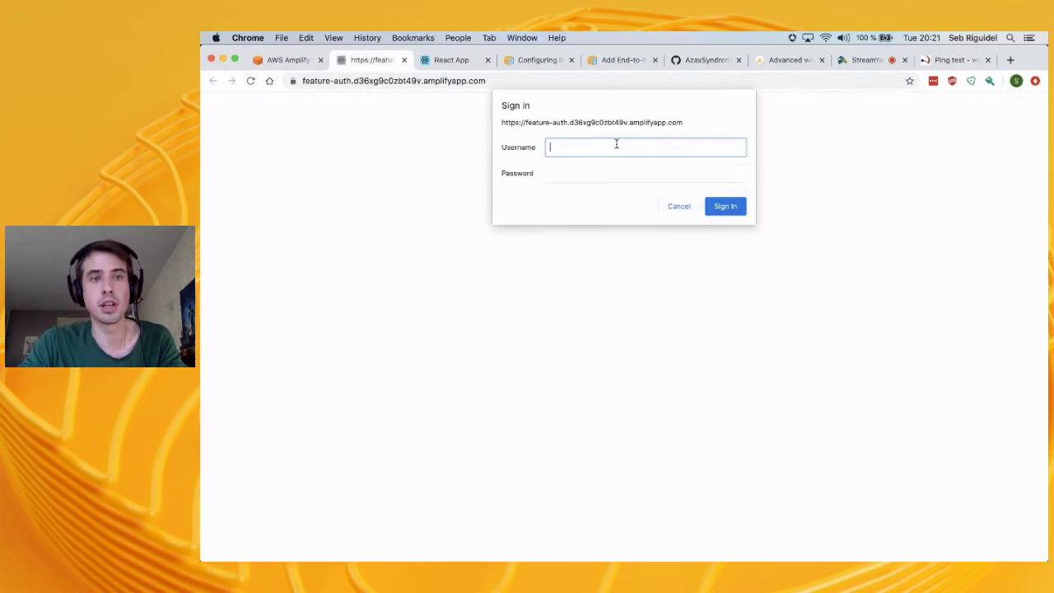
left_click(284, 63)
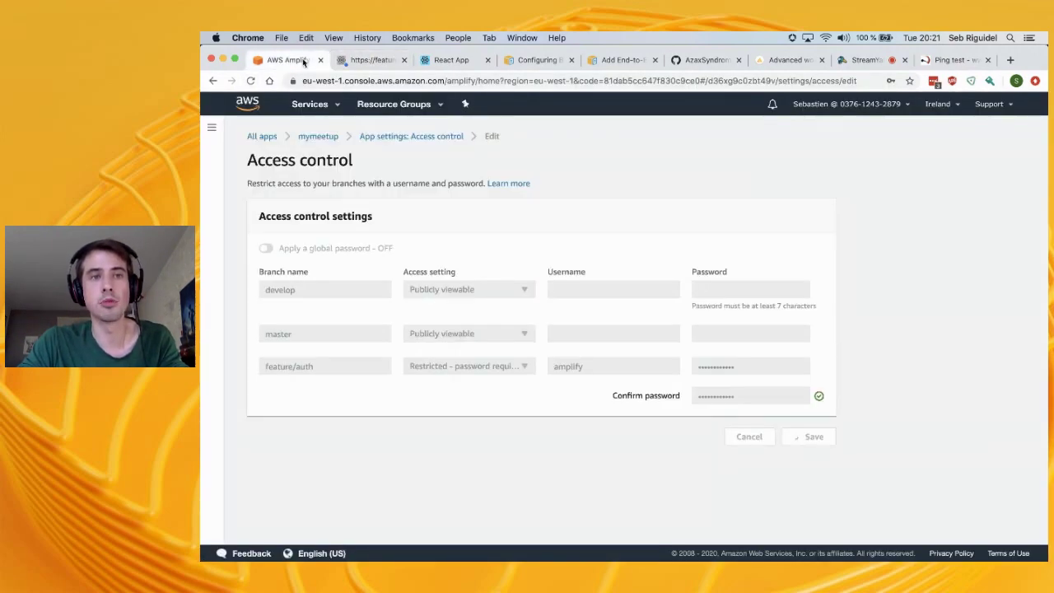
left_click(356, 63)
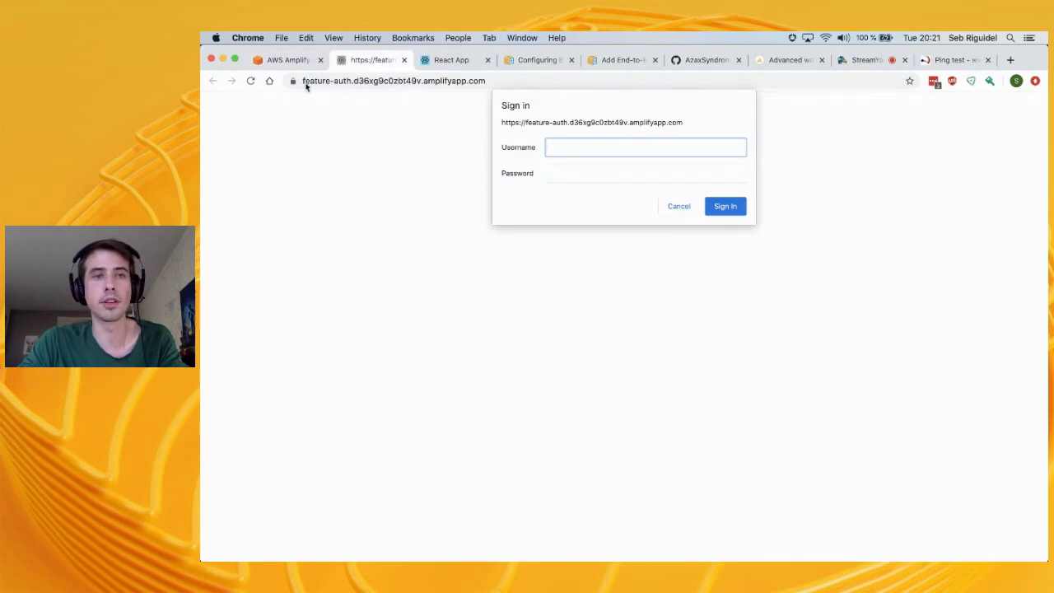
left_click(292, 65)
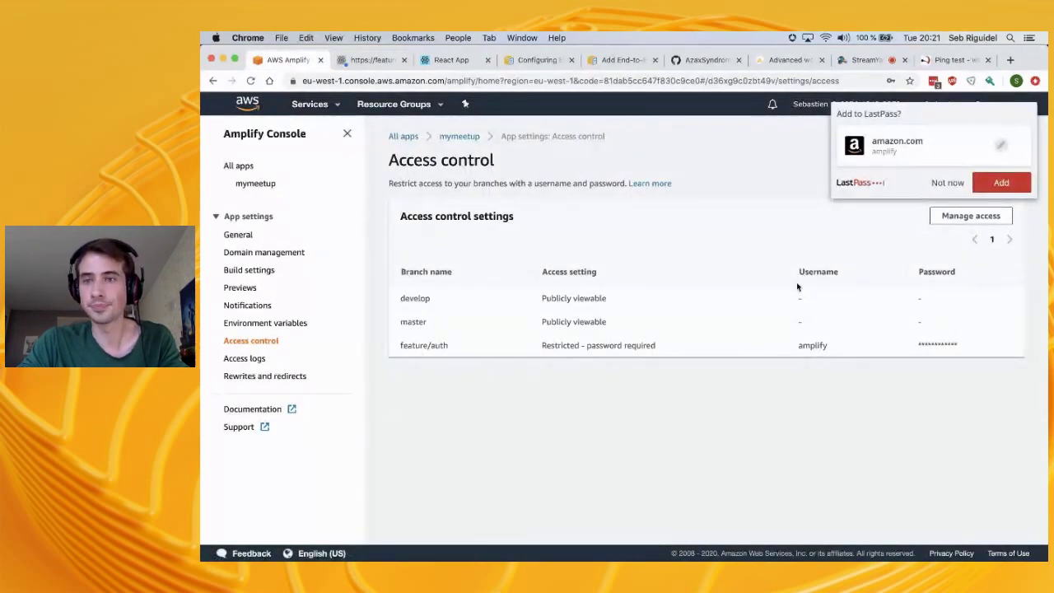
left_click(944, 186)
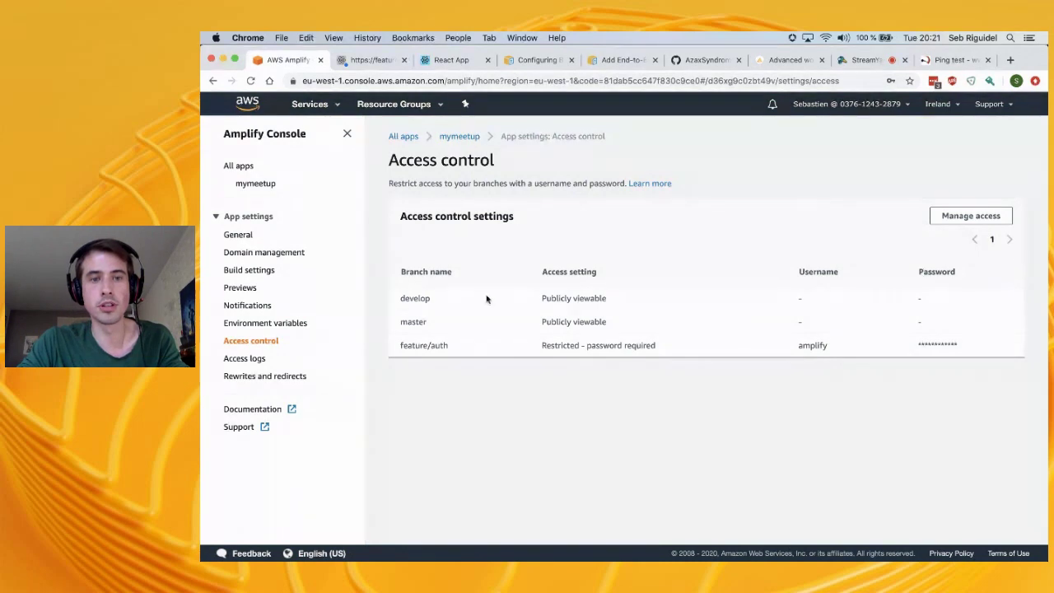
View the Access logs table of 2020-07-07 requests to the amplifyapp.com domain, all status 200
left_click(261, 360)
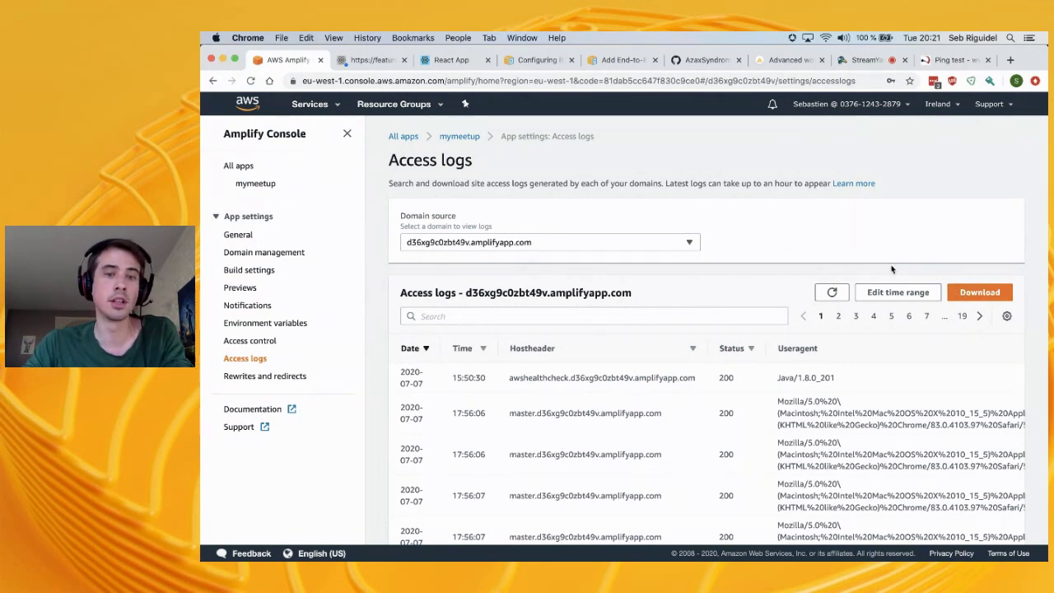
scroll(681, 401, "down", 5)
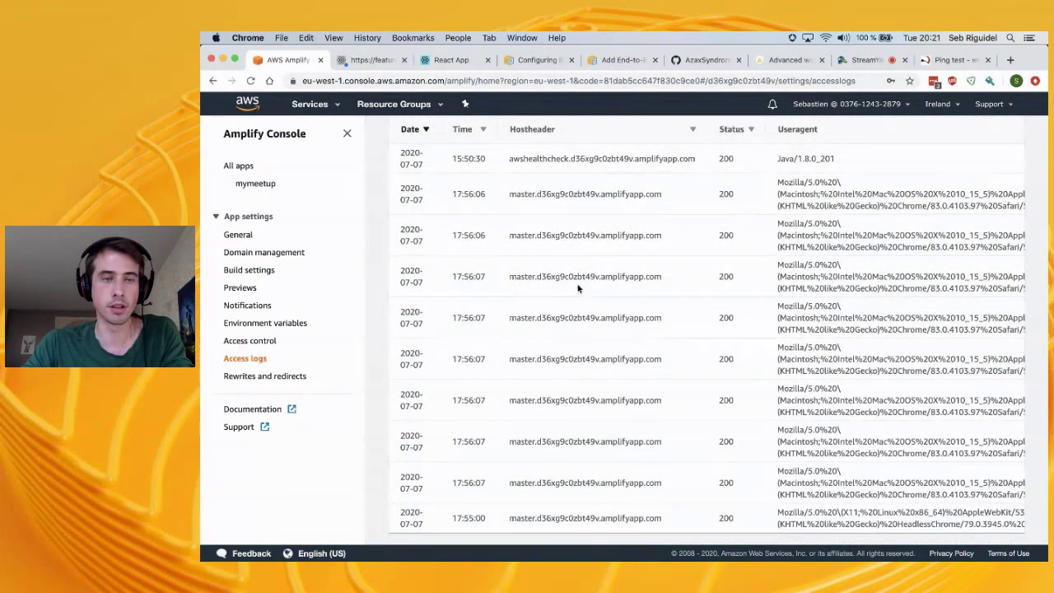
scroll(579, 288, "up", 5)
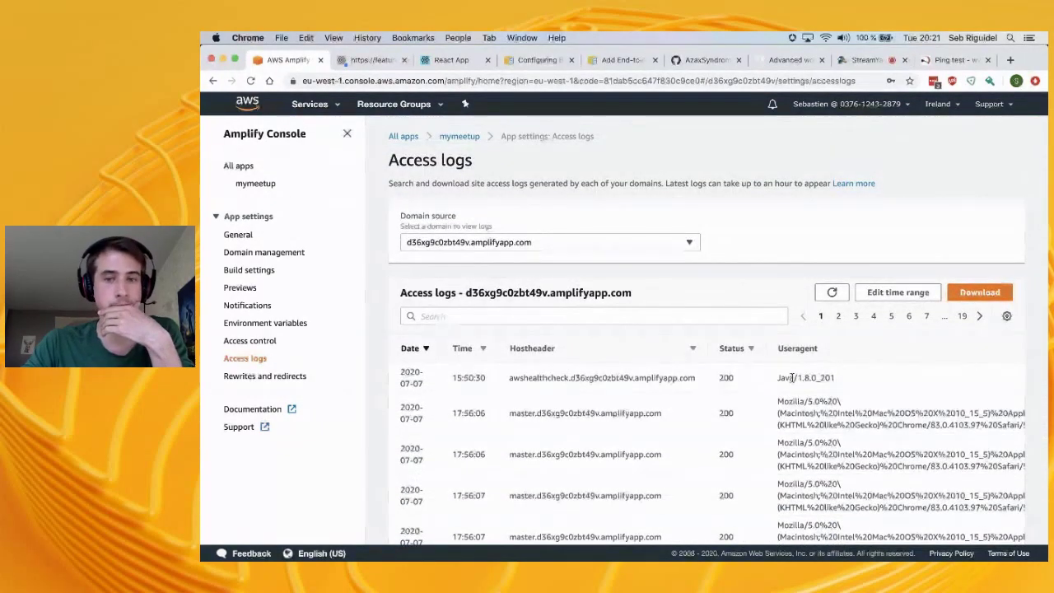
Open Rewrites and redirects for editing and try the rule's source and target address fields
left_click(264, 376)
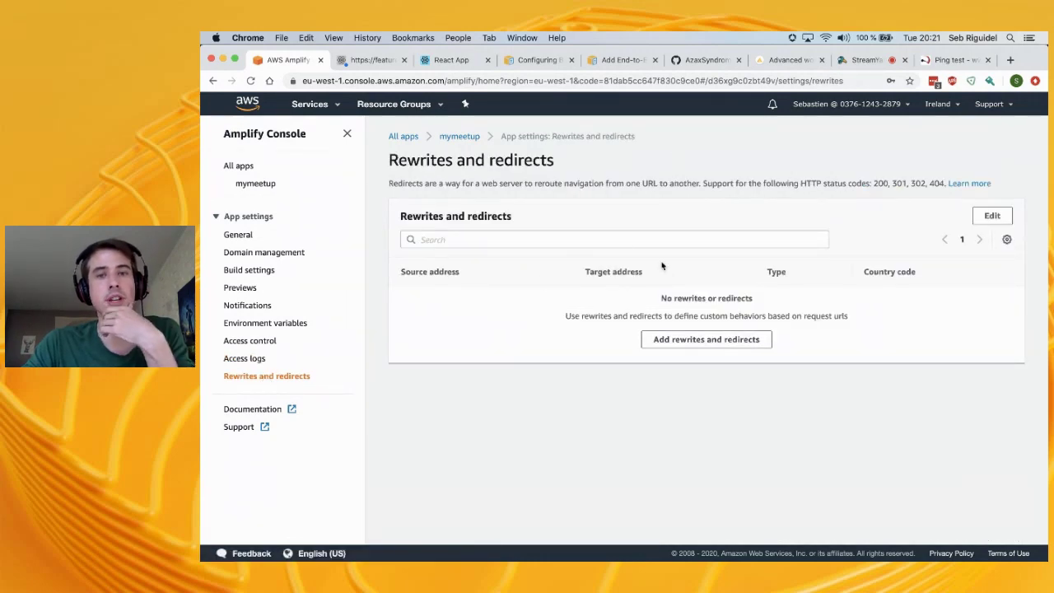
left_click(992, 215)
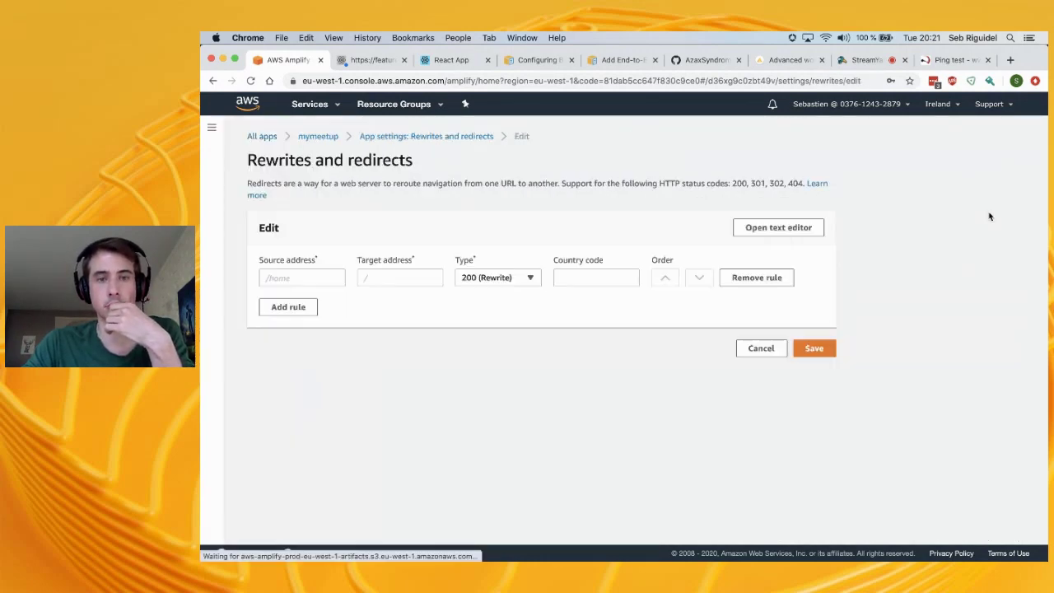
left_click(365, 277)
left_click(318, 278)
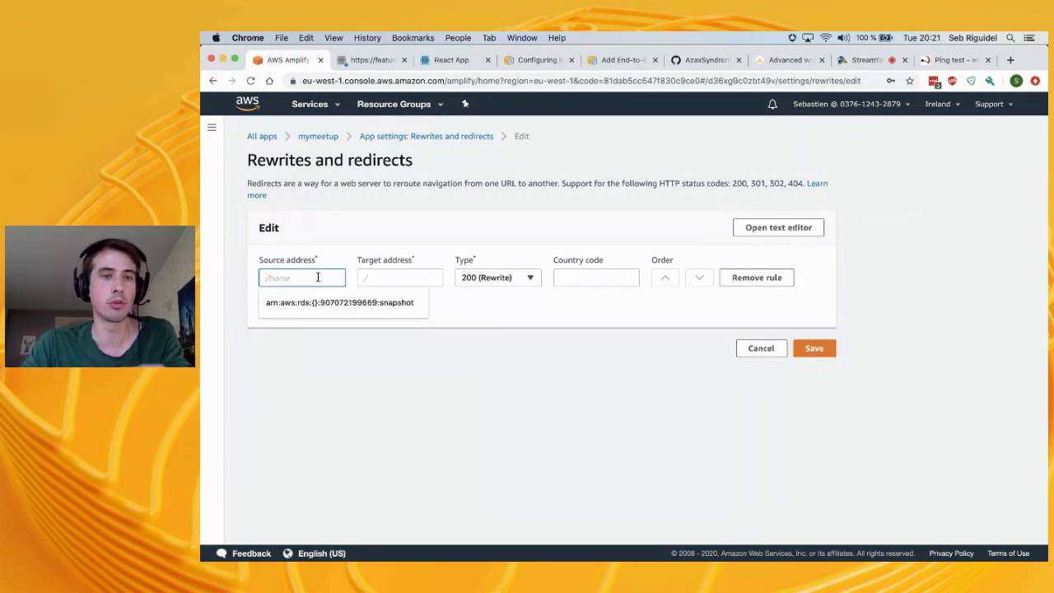
left_click(393, 275)
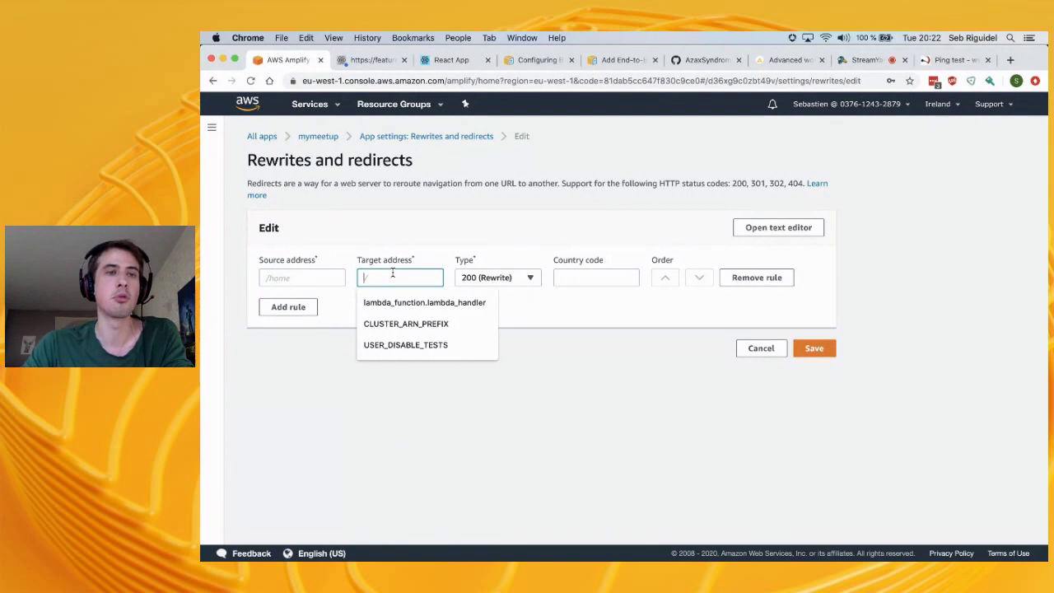
left_click(283, 274)
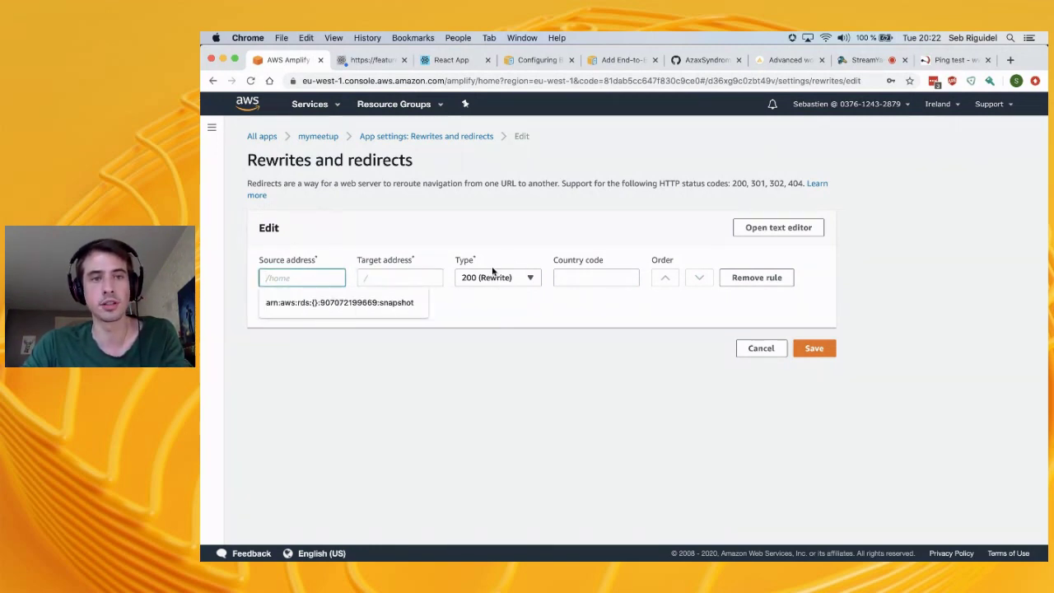
left_click(578, 302)
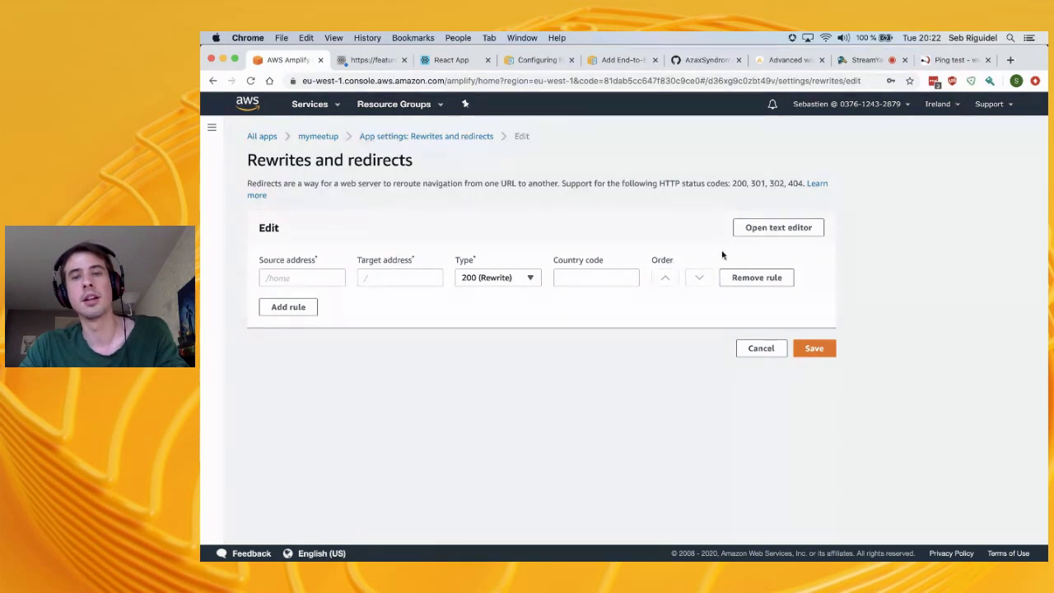
Look at the bulk JSON rules editor, then close it and cancel, leaving no rules defined
left_click(785, 234)
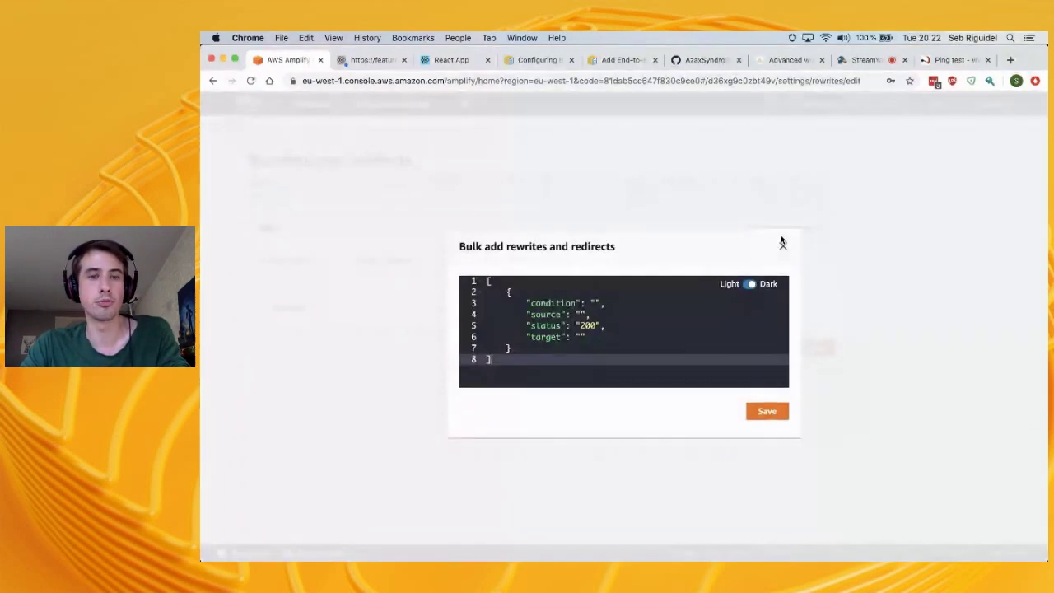
left_click(602, 304)
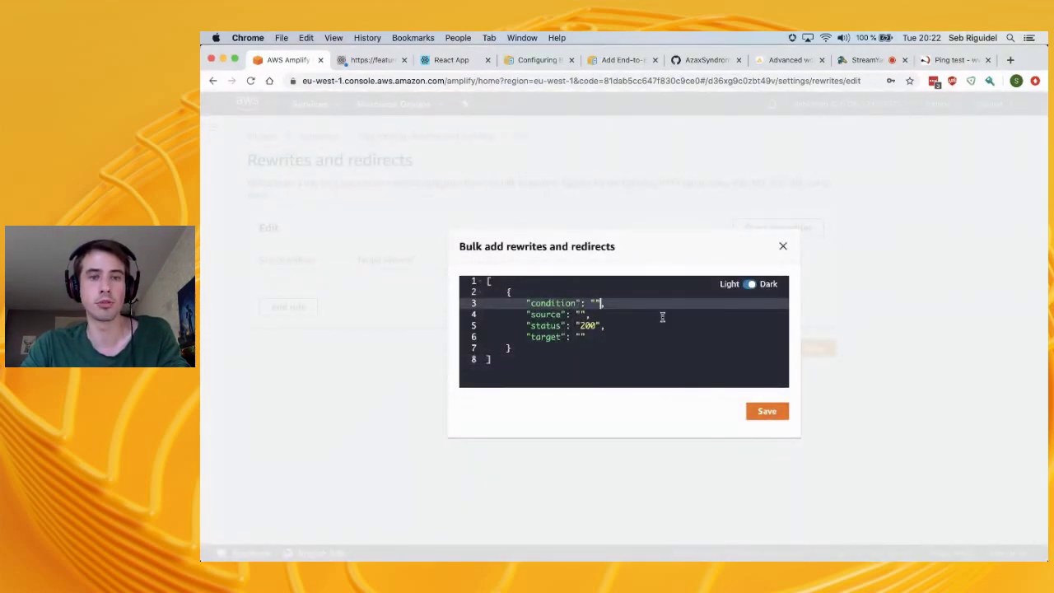
key("Escape")
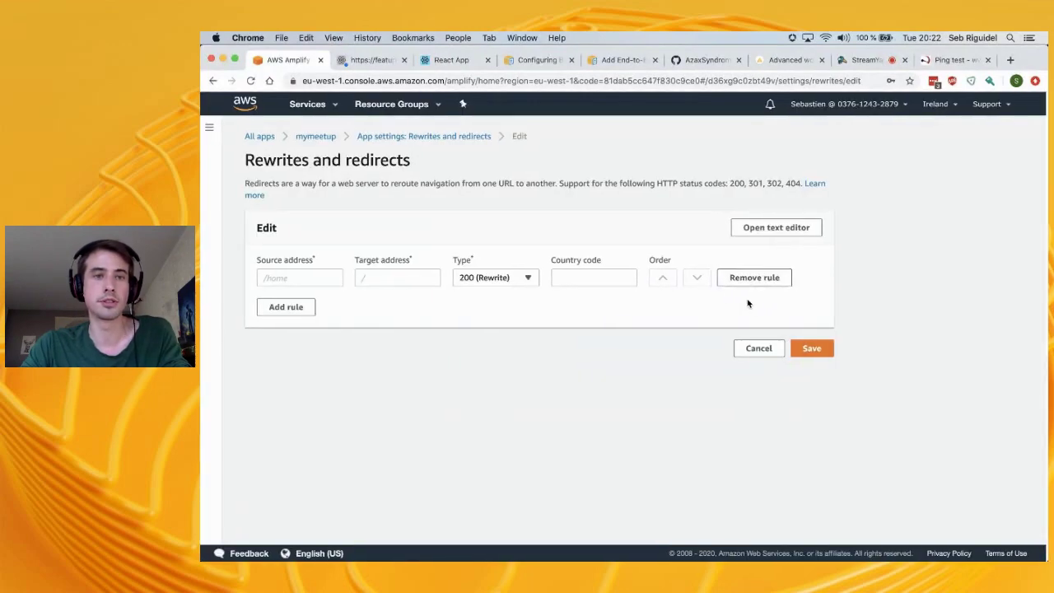
left_click(762, 348)
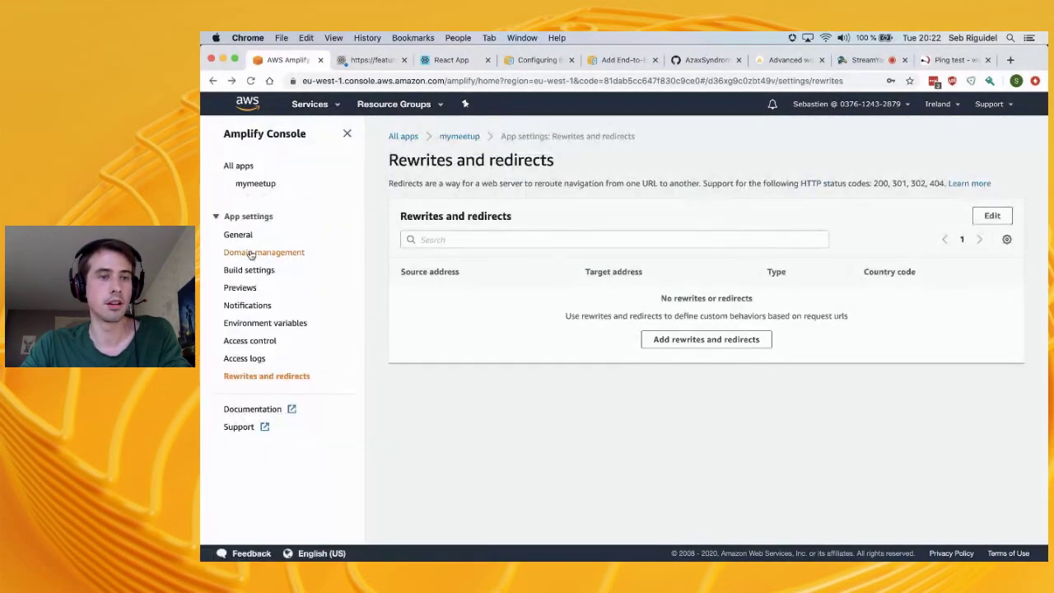
Glance at build notifications and the mymeetup branch list, then open Previews showing no open pull requests
left_click(248, 307)
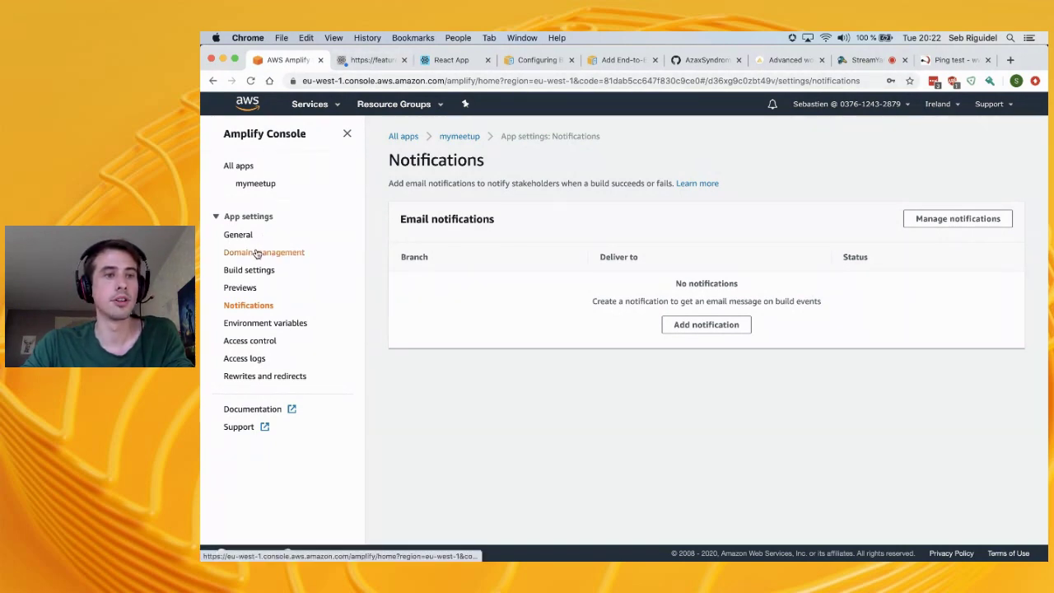
left_click(264, 189)
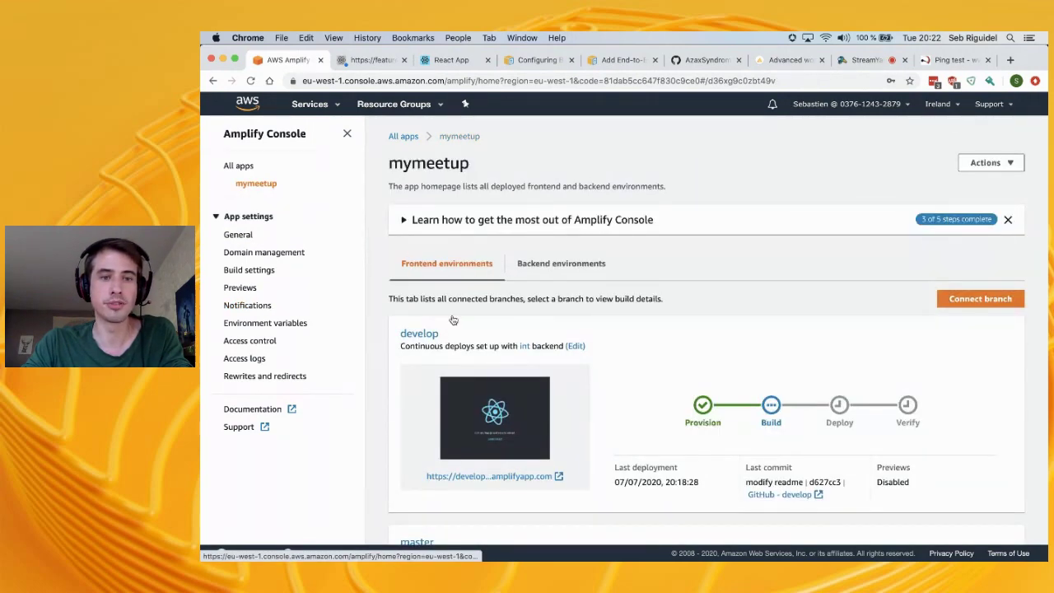
scroll(452, 313, "down", 3)
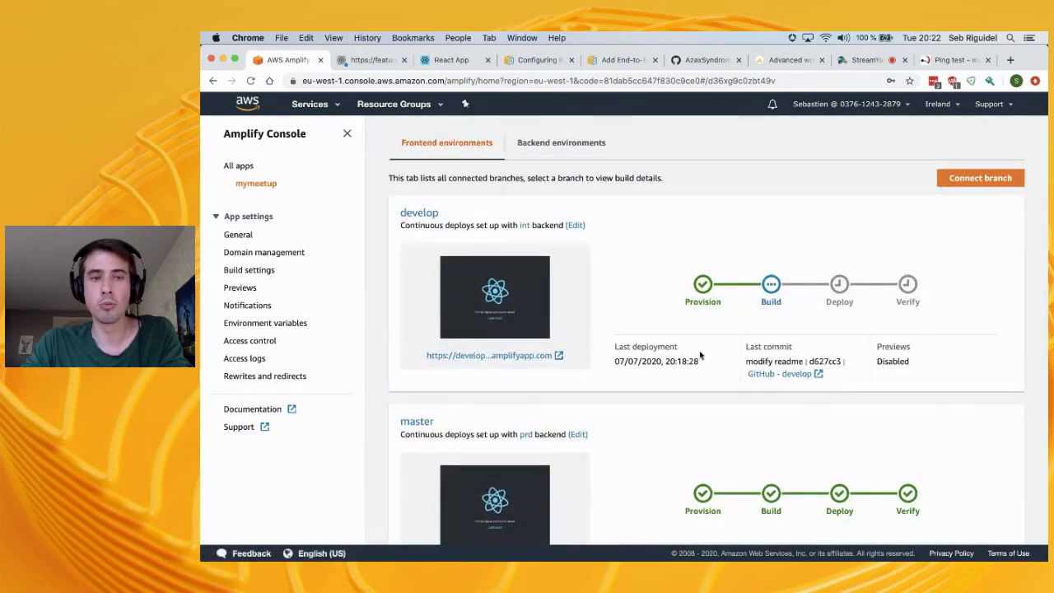
scroll(699, 355, "down", 3)
scroll(700, 355, "up", 1)
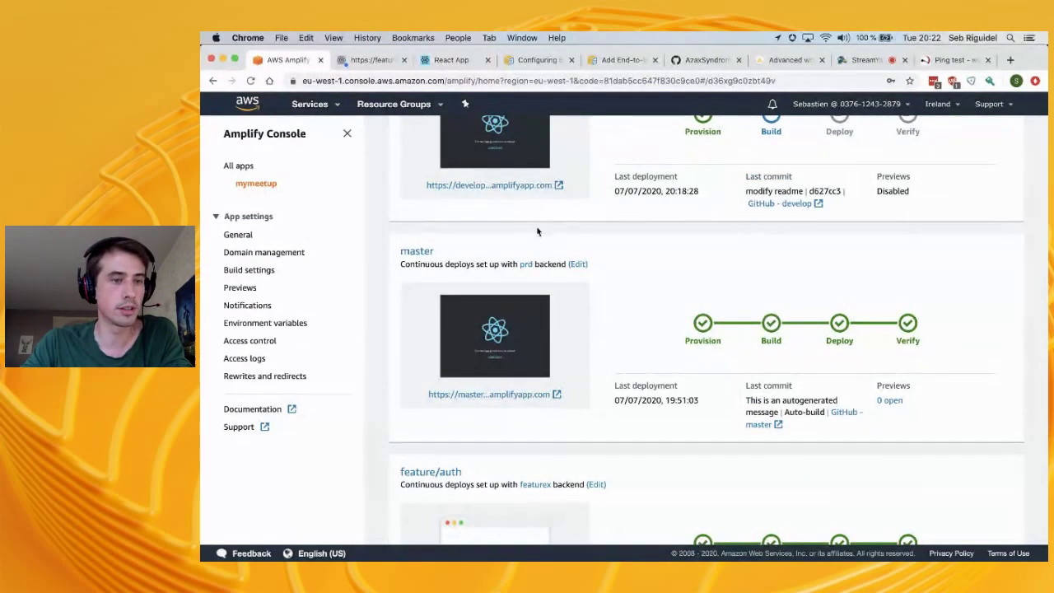
left_click(268, 290)
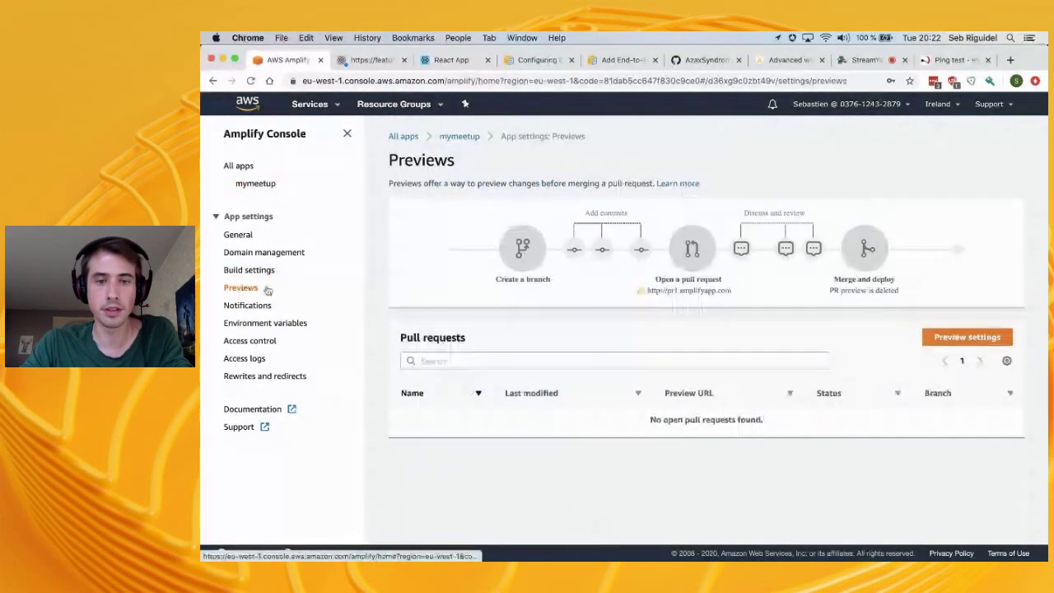
key("super+Tab")
key("super+Tab")
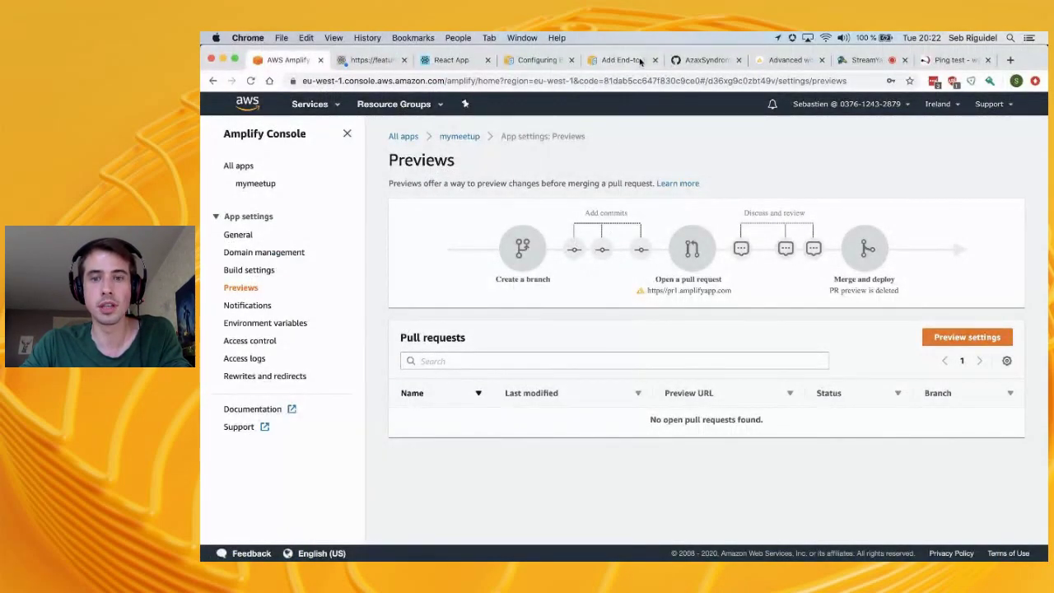
Create pull request Develop #1 merging develop into master on GitHub
left_click(692, 61)
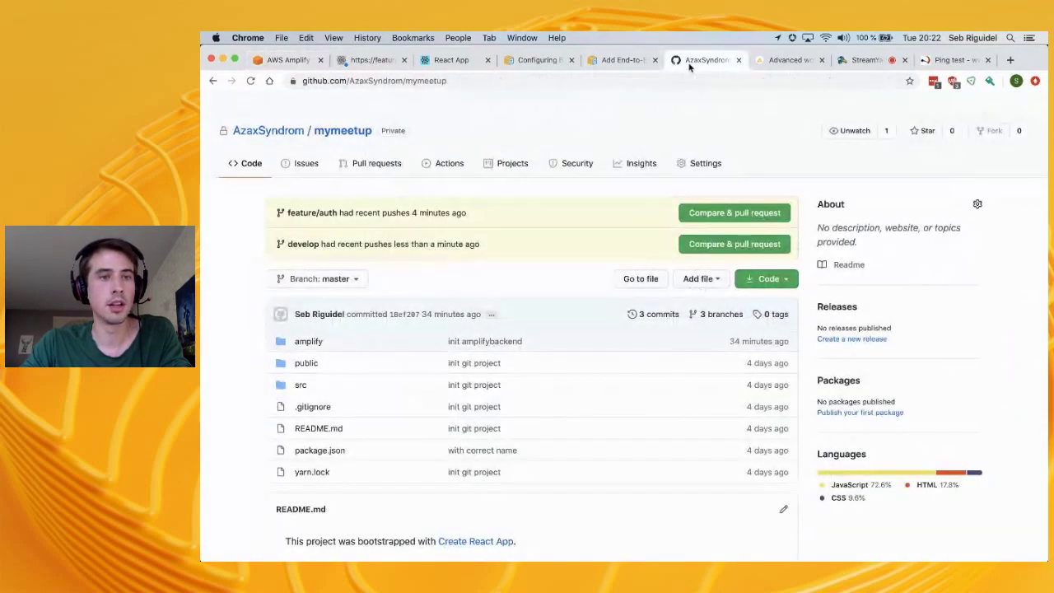
left_click(736, 244)
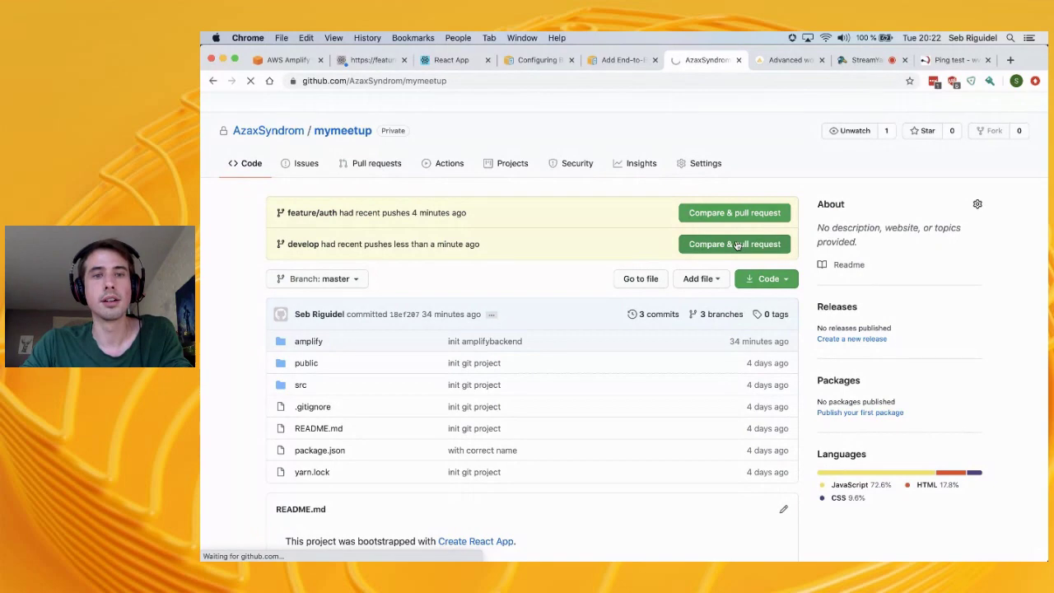
scroll(520, 299, "down", 10)
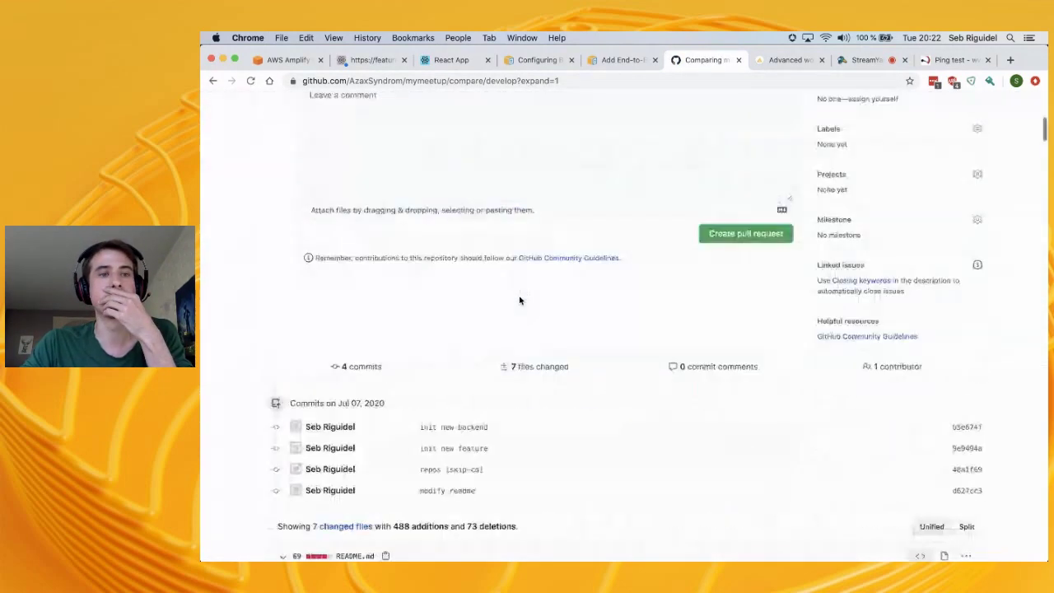
scroll(520, 299, "up", 10)
scroll(520, 301, "down", 3)
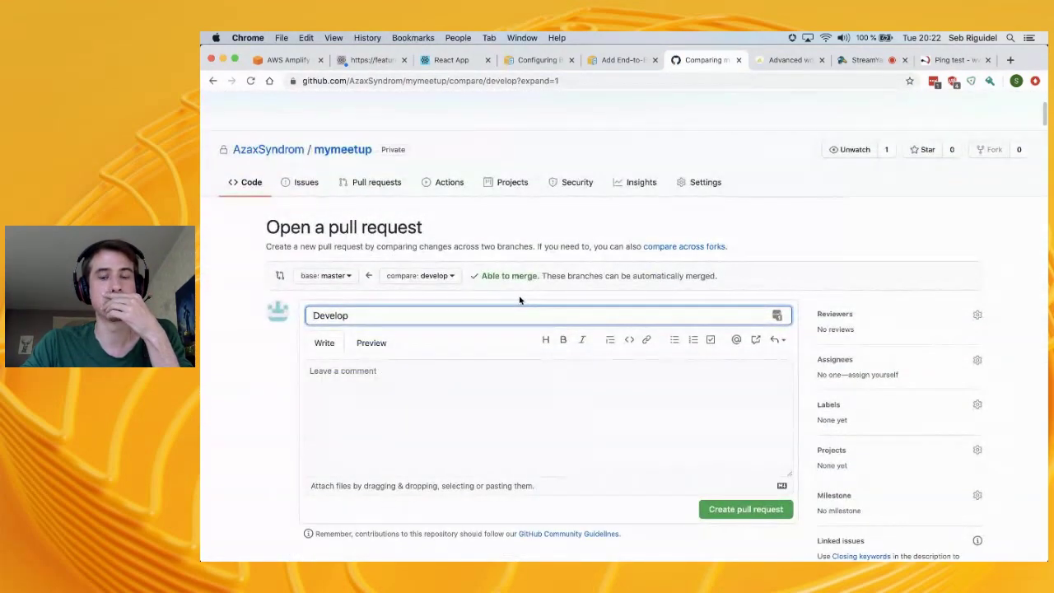
scroll(518, 303, "down", 2)
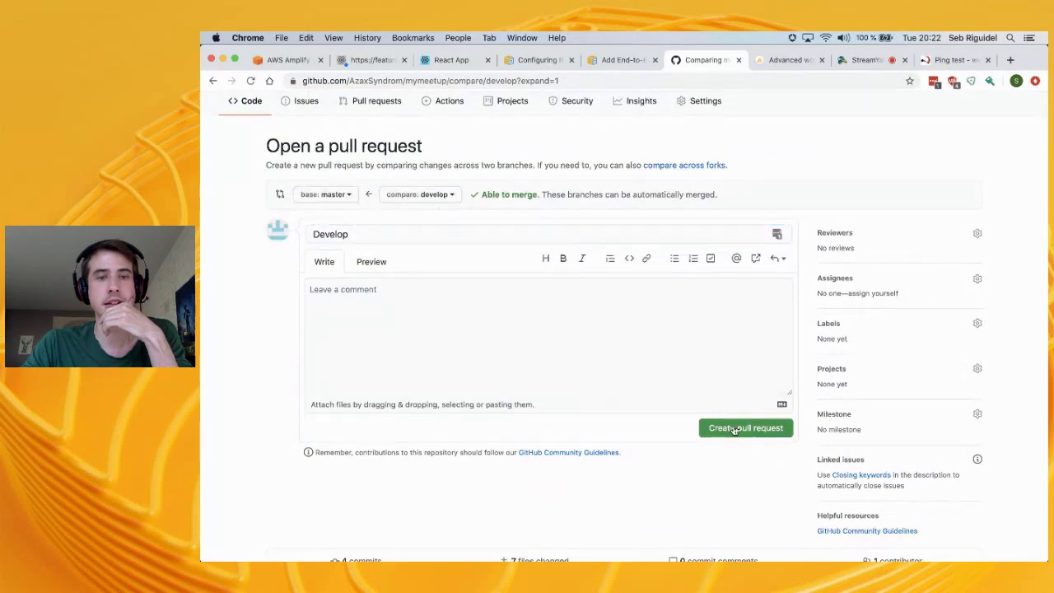
left_click(734, 429)
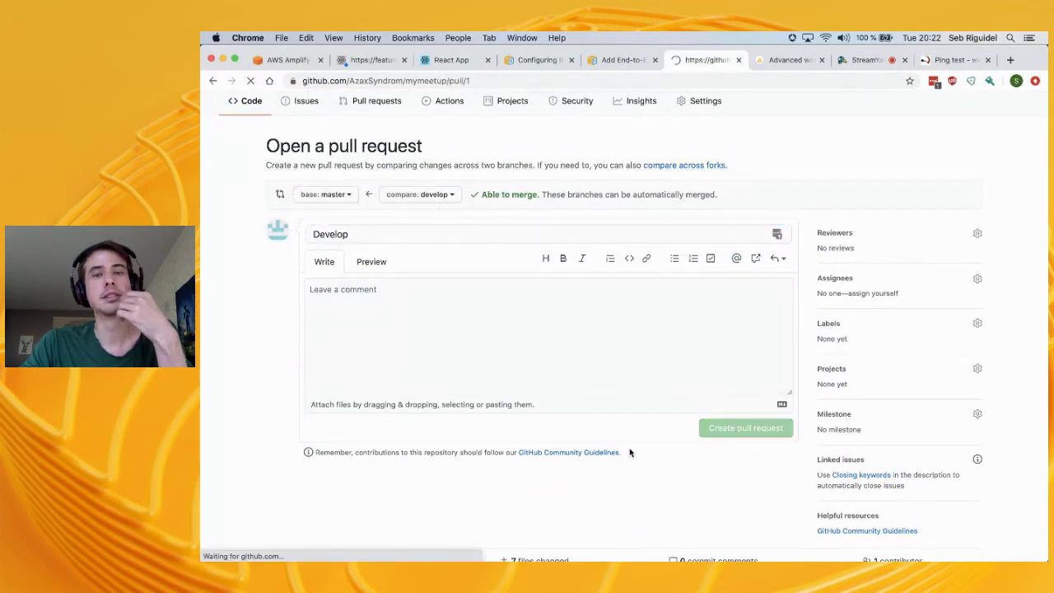
Inspect the AWS Amplify Console Web Preview check details, noting checks are still running
scroll(630, 453, "down", 2)
scroll(630, 453, "down", 5)
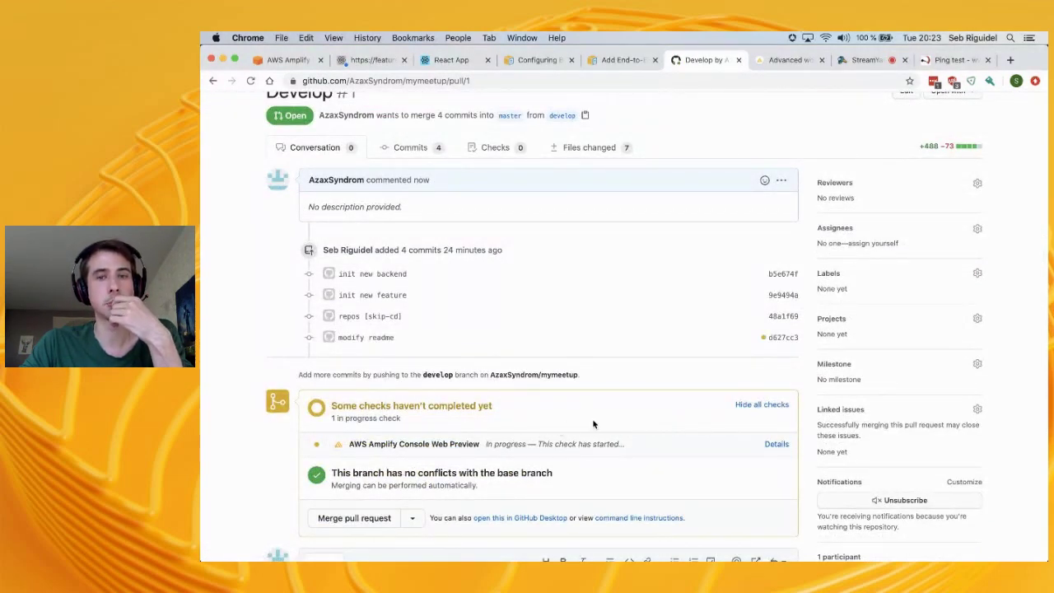
scroll(712, 428, "up", 1)
scroll(659, 427, "down", 2)
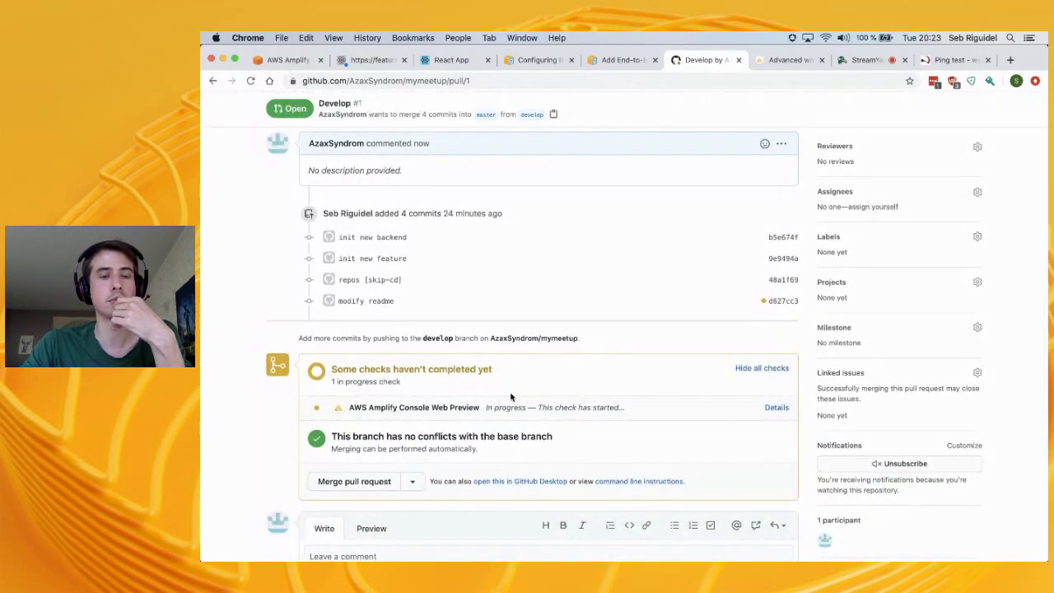
left_click(777, 408)
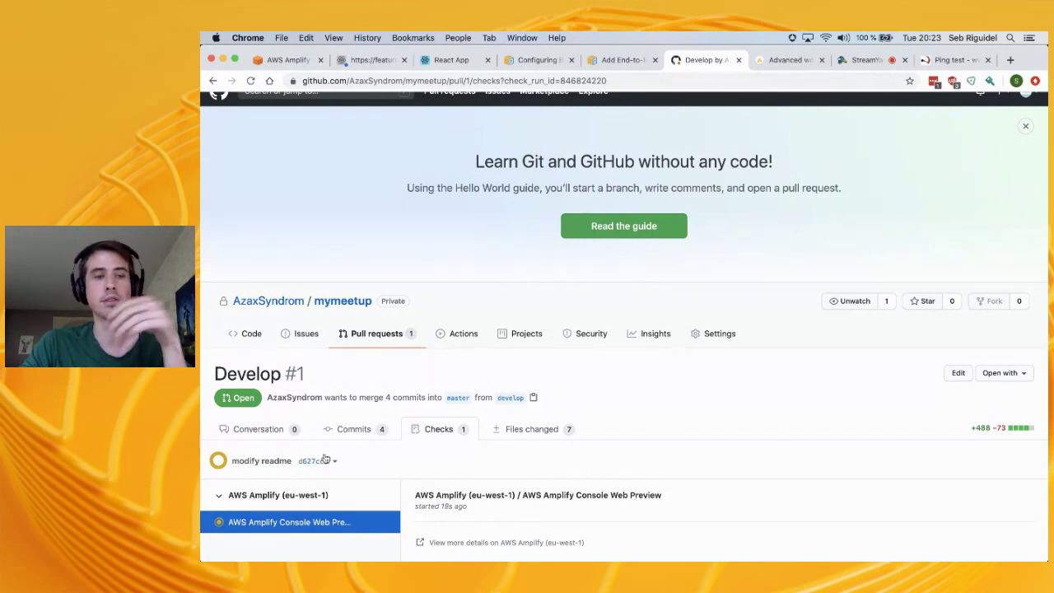
left_click(212, 80)
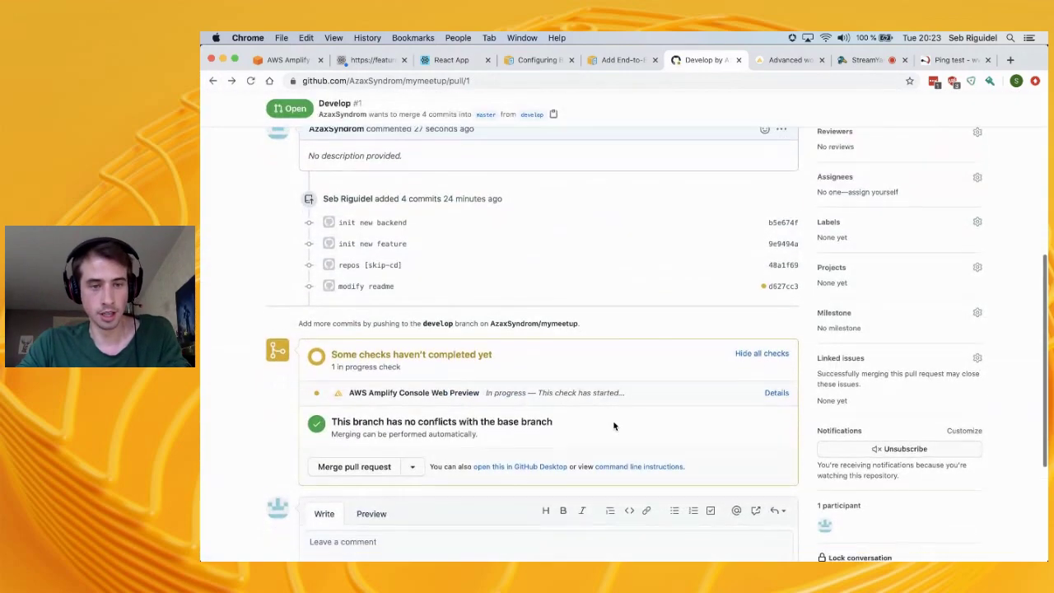
scroll(616, 426, "down", 1)
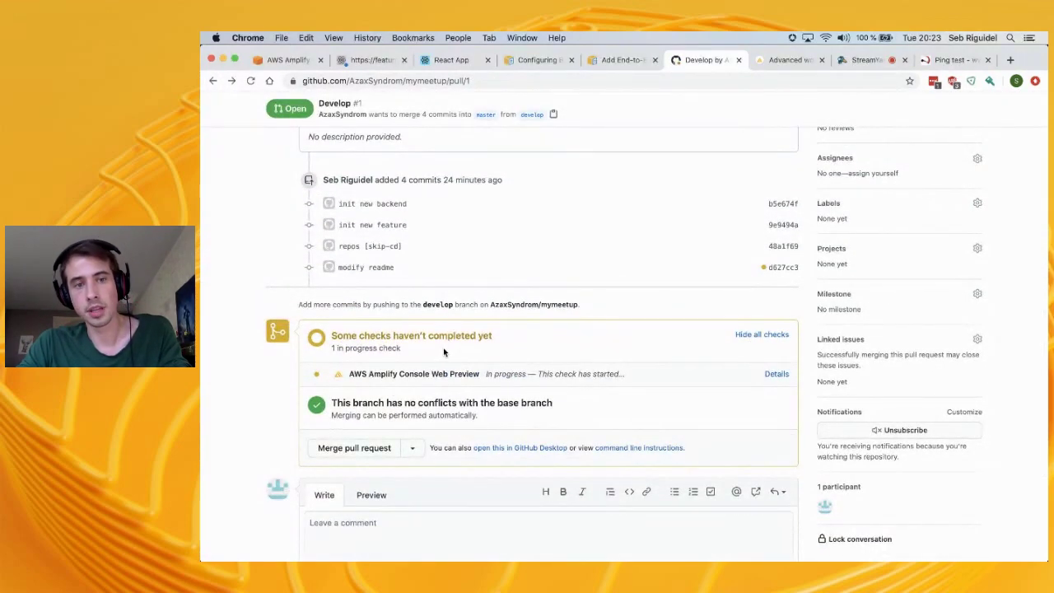
left_click_drag(342, 336, 486, 343)
left_click_drag(354, 374, 426, 375)
left_click(287, 60)
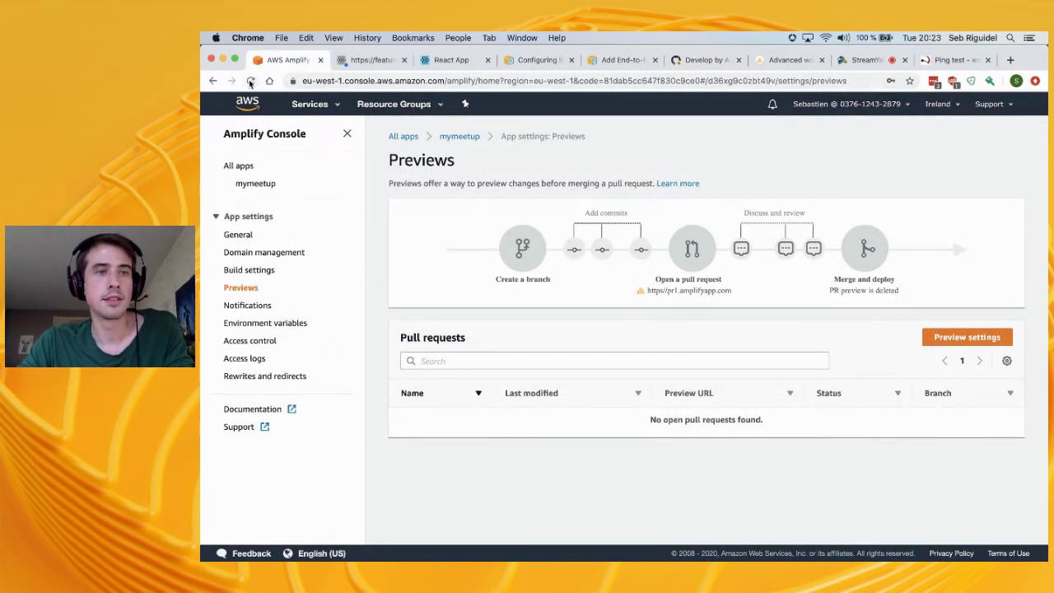
Reload Previews, open the pr-1 build and launch its preview site in a new tab
left_click(252, 80)
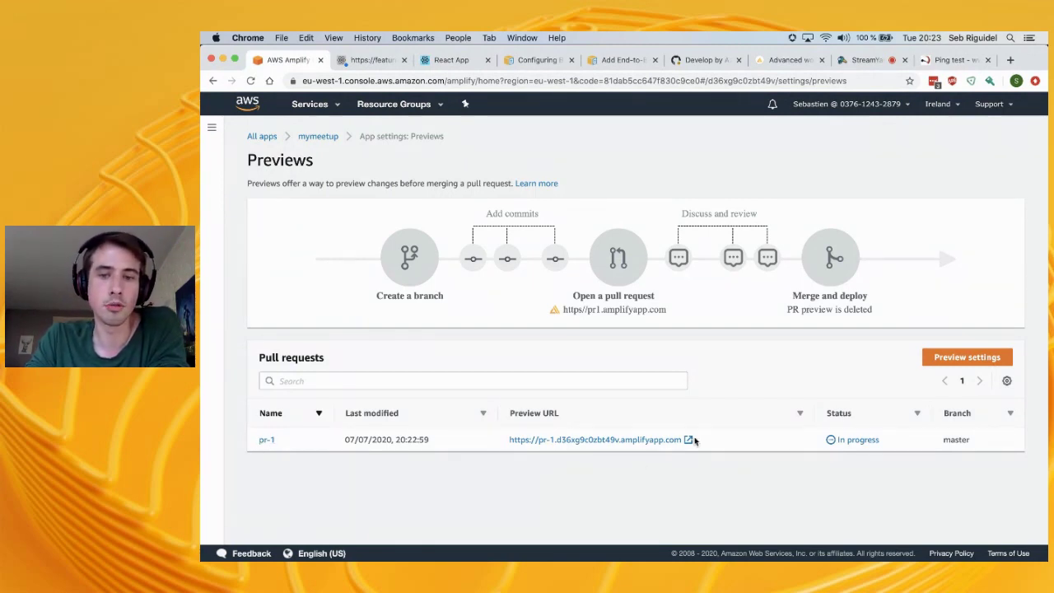
left_click(211, 128)
left_click(408, 421)
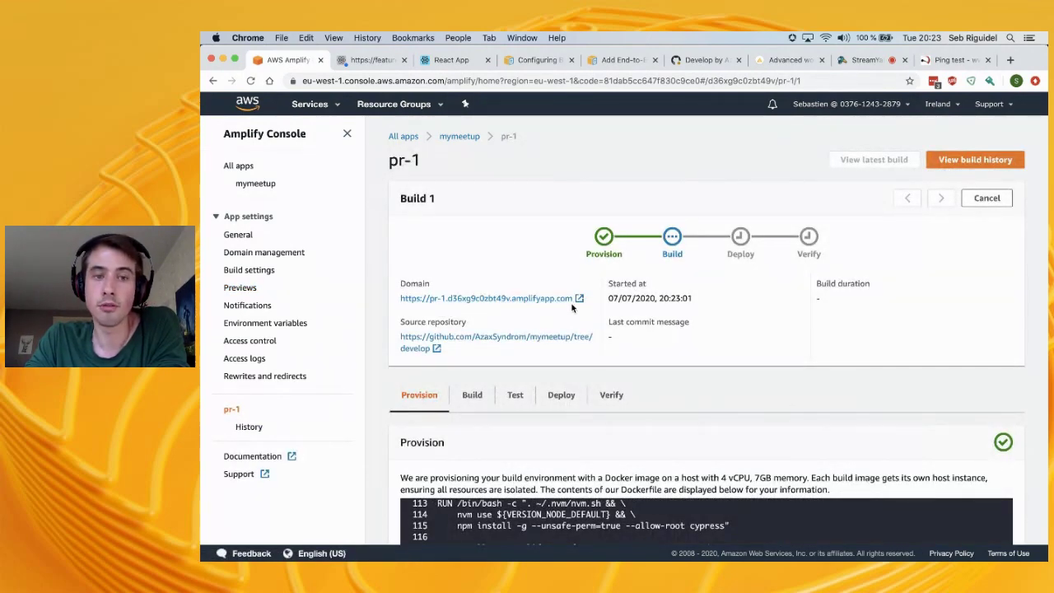
left_click(455, 303)
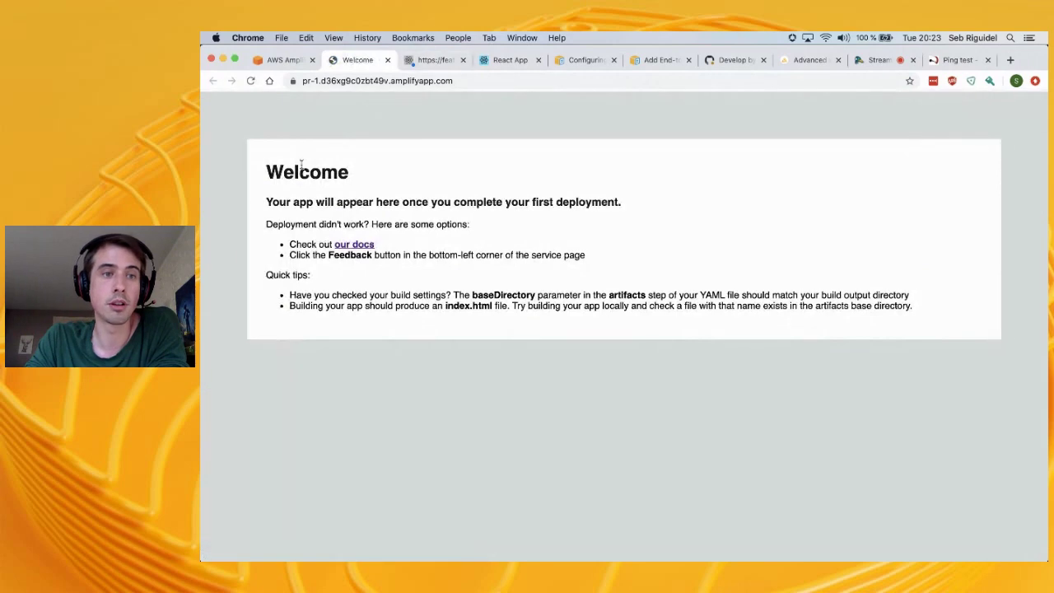
Confirm the pr-1 preview still shows the Welcome placeholder, then return to the pr-1 build page
left_click_drag(268, 169, 859, 329)
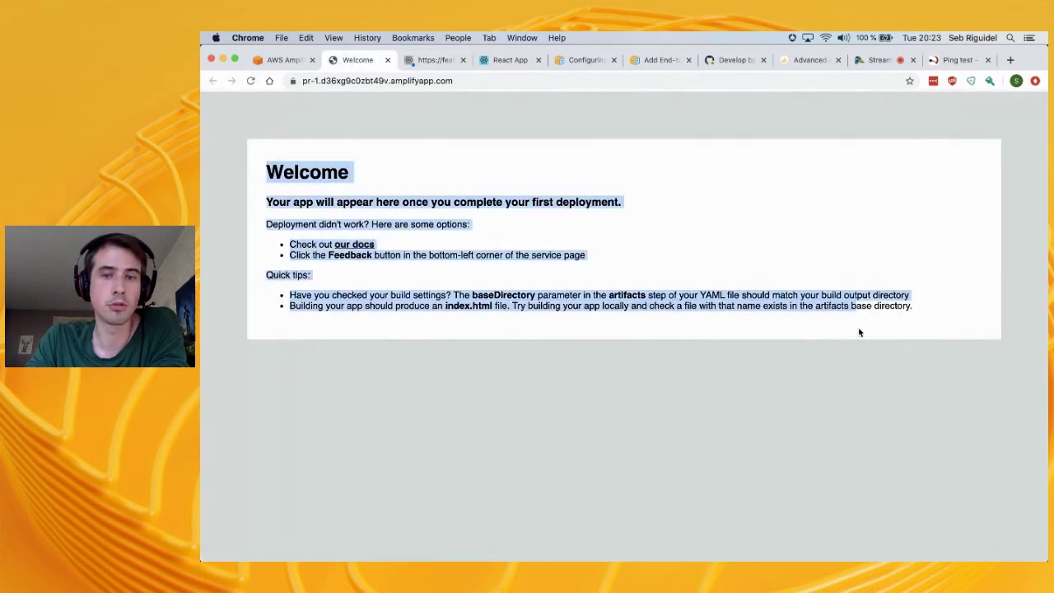
left_click_drag(934, 316, 361, 188)
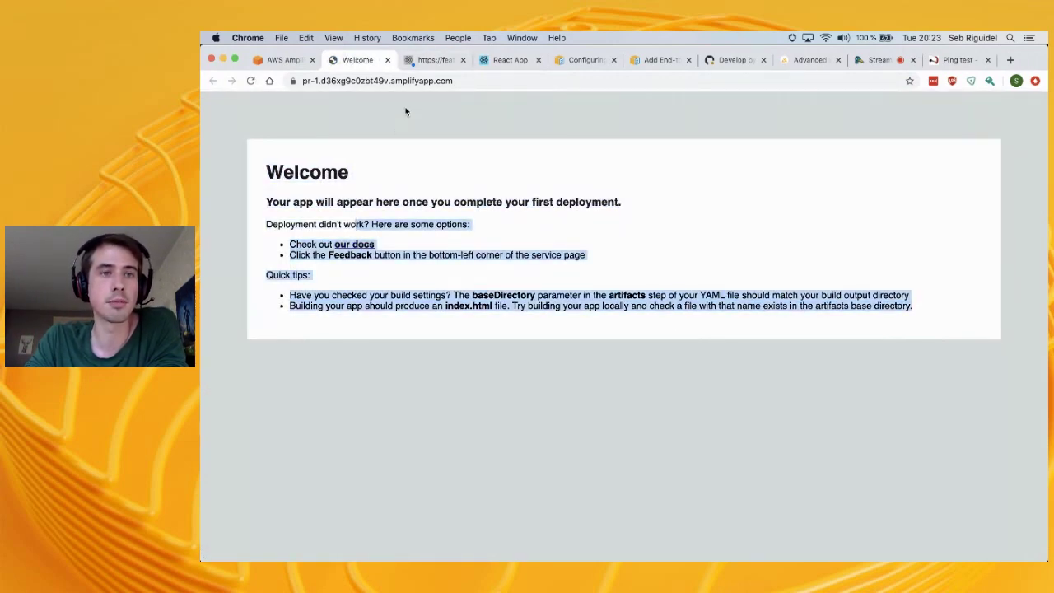
left_click(429, 59)
left_click(356, 59)
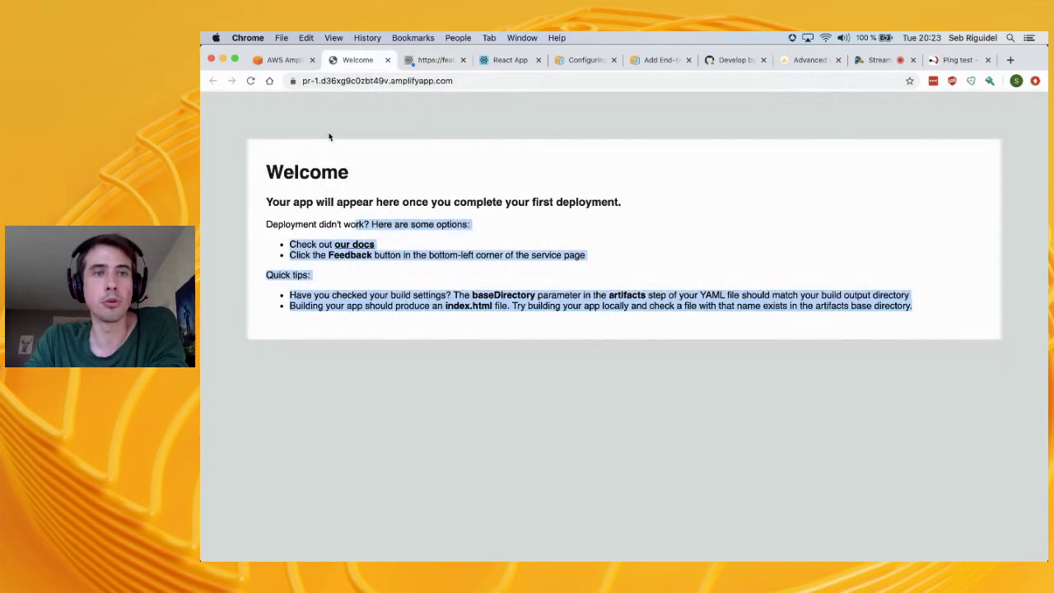
left_click(285, 60)
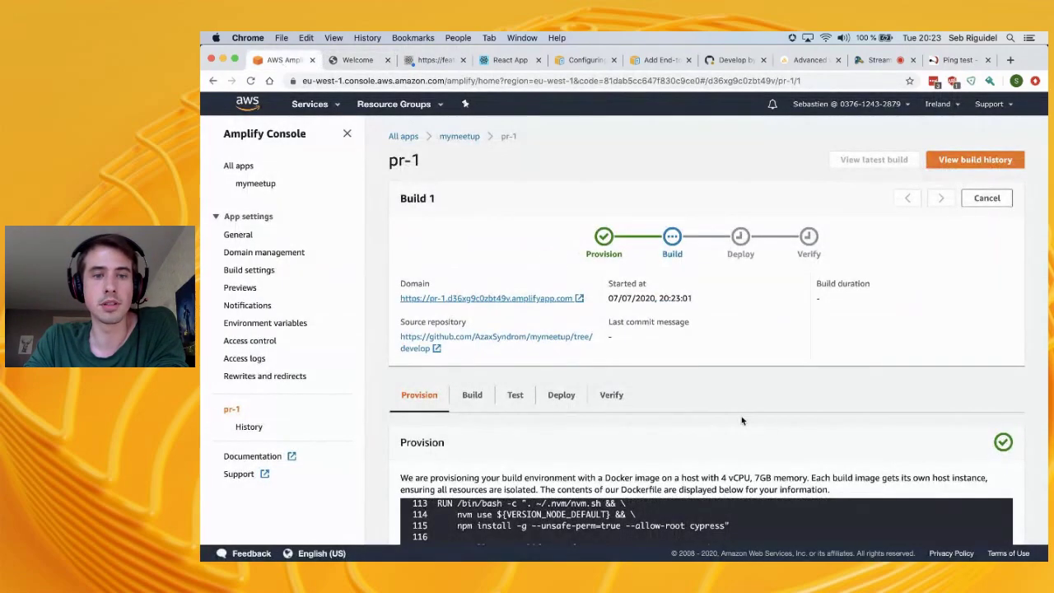
scroll(741, 417, "down", 3)
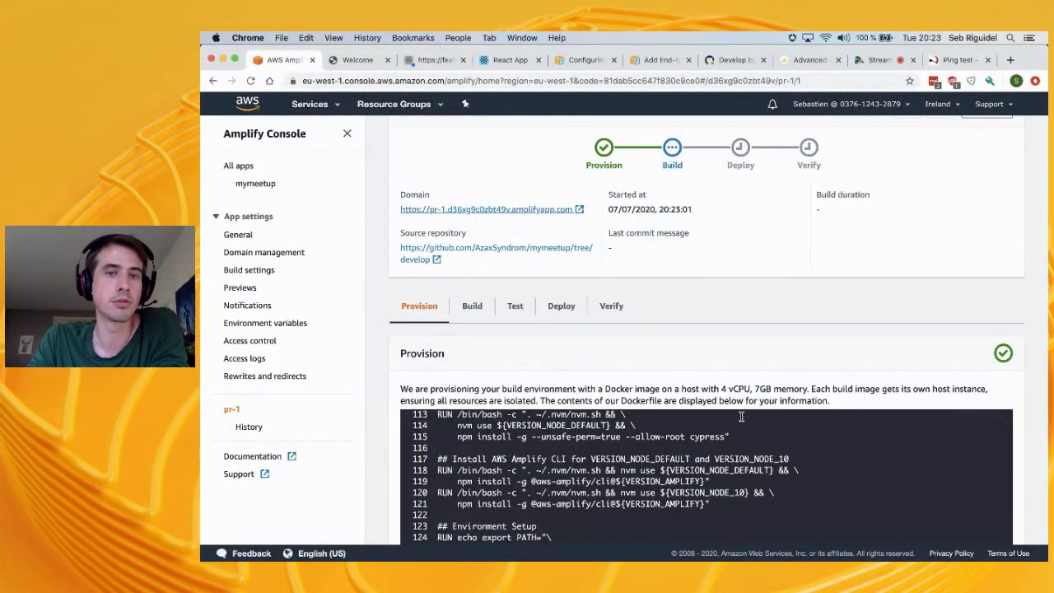
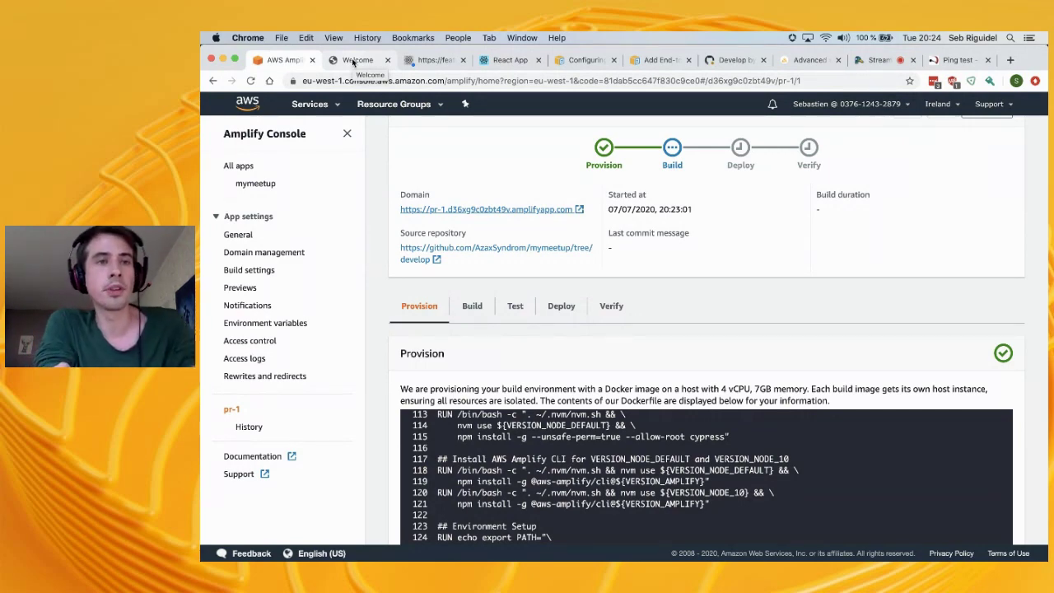
Compare the deployed preview site, the Amplify build page and the GitHub pull request
left_click(354, 61)
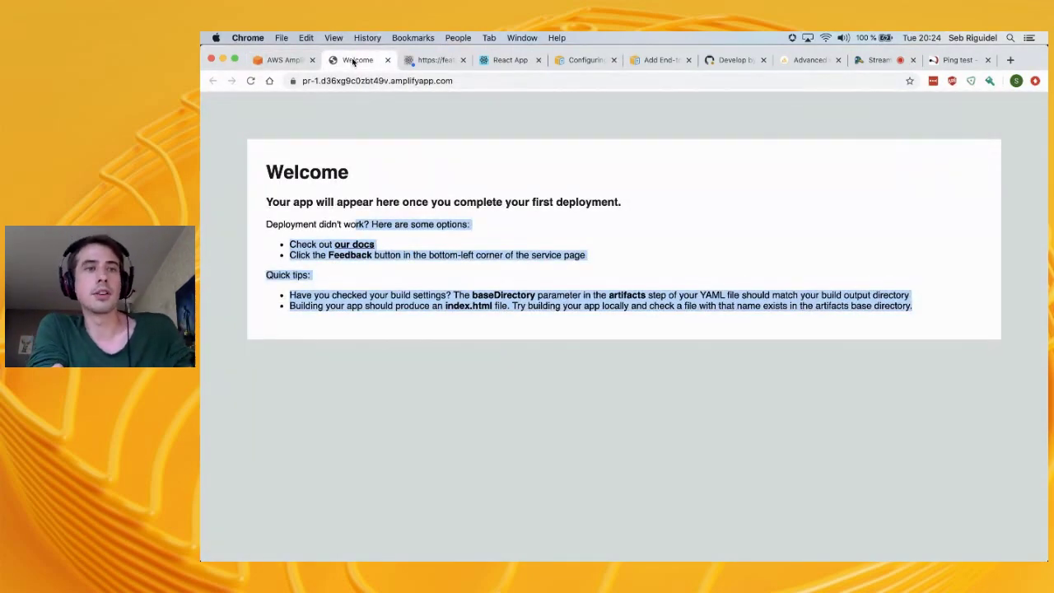
left_click(284, 60)
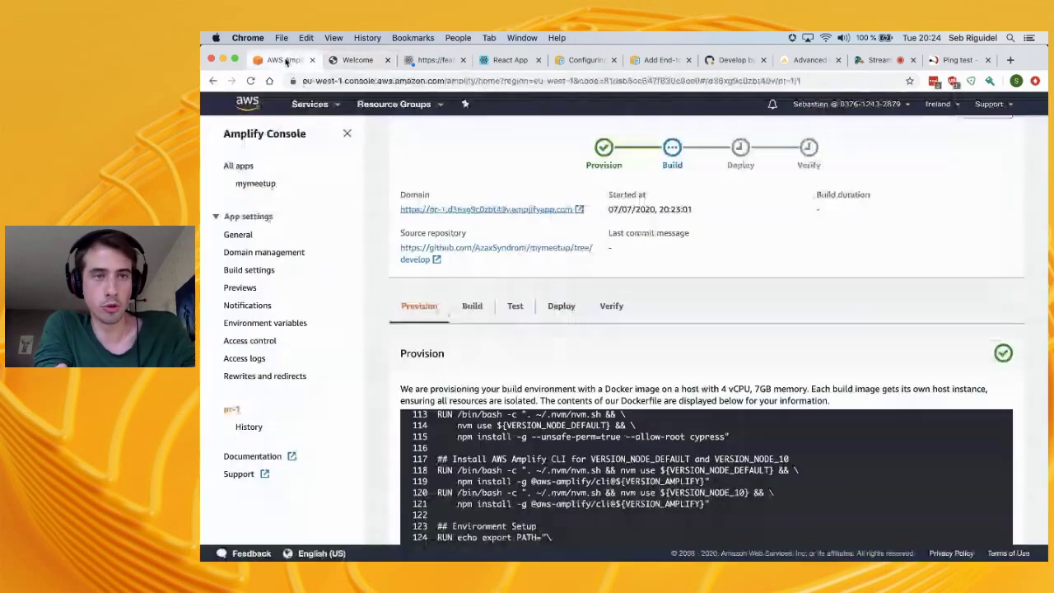
left_click(351, 63)
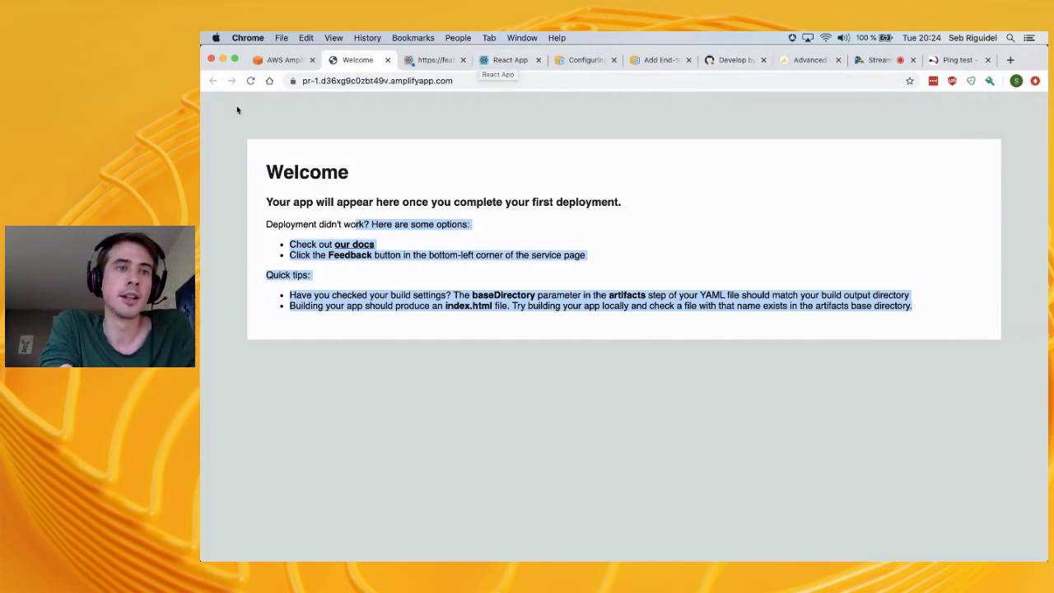
left_click(272, 60)
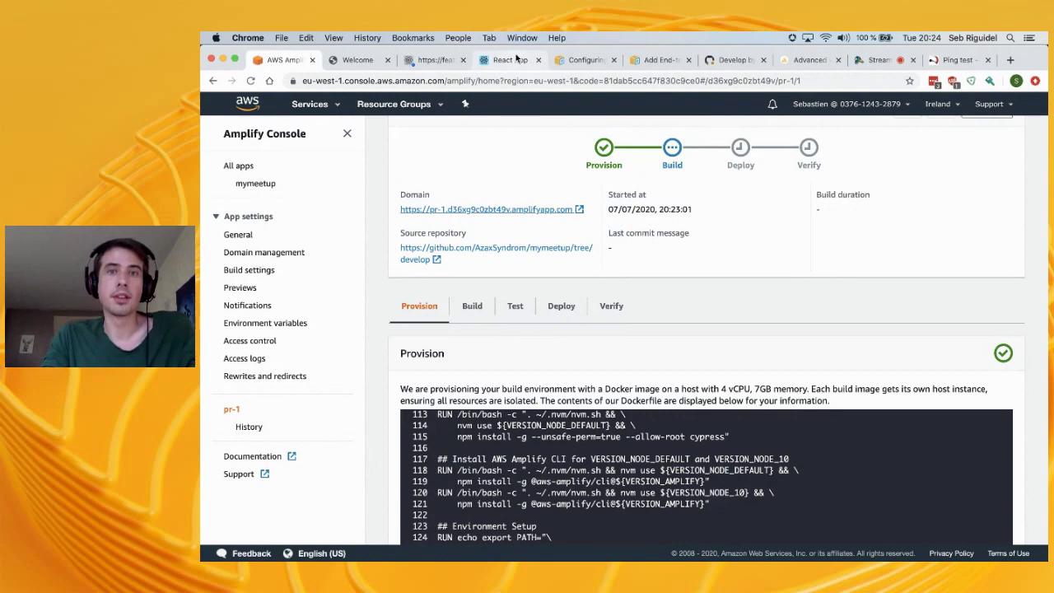
left_click(710, 60)
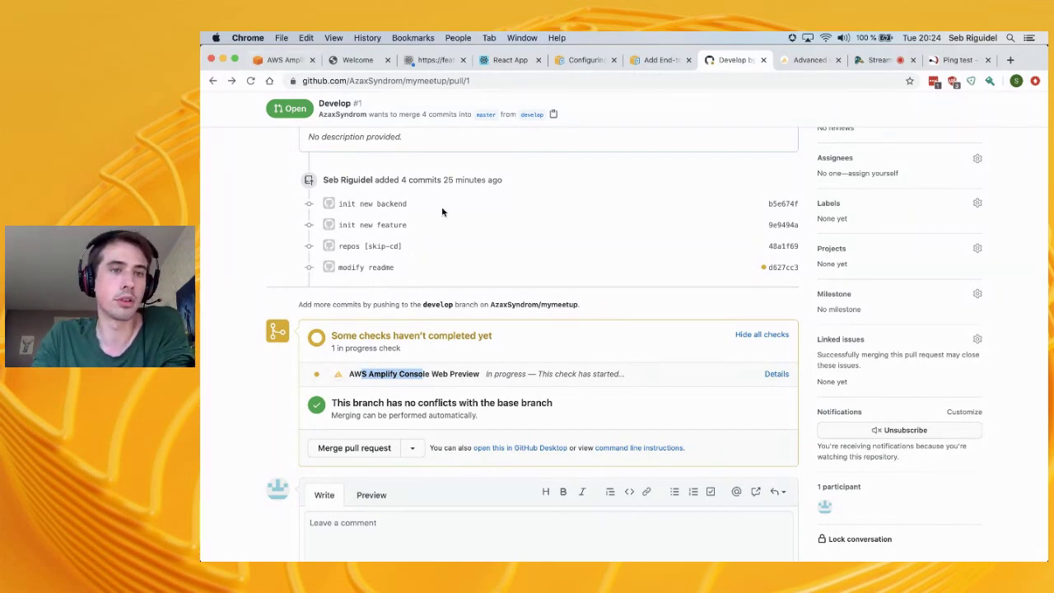
scroll(441, 206, "up", 6)
left_click(286, 65)
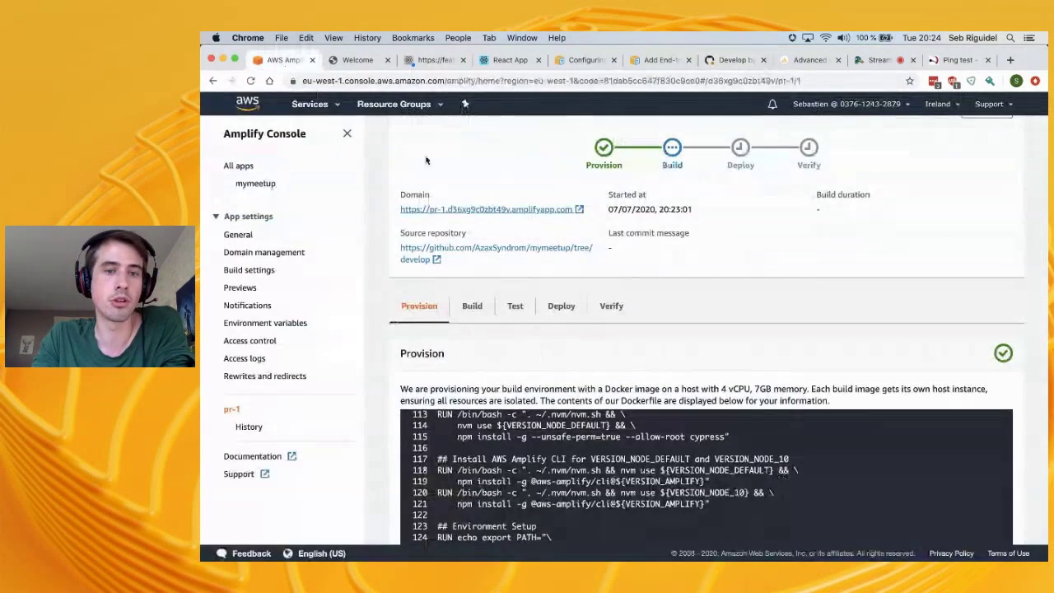
scroll(580, 288, "down", 2)
scroll(580, 287, "up", 4)
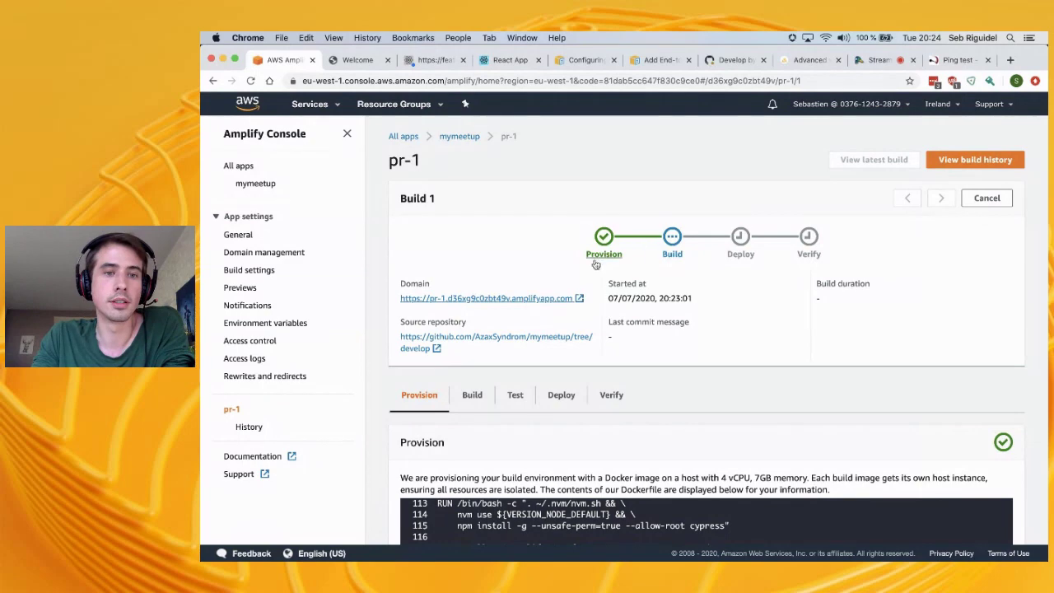
Open the pr-1 preview build and review its Build, Test and Deploy phases
left_click(248, 288)
left_click(408, 421)
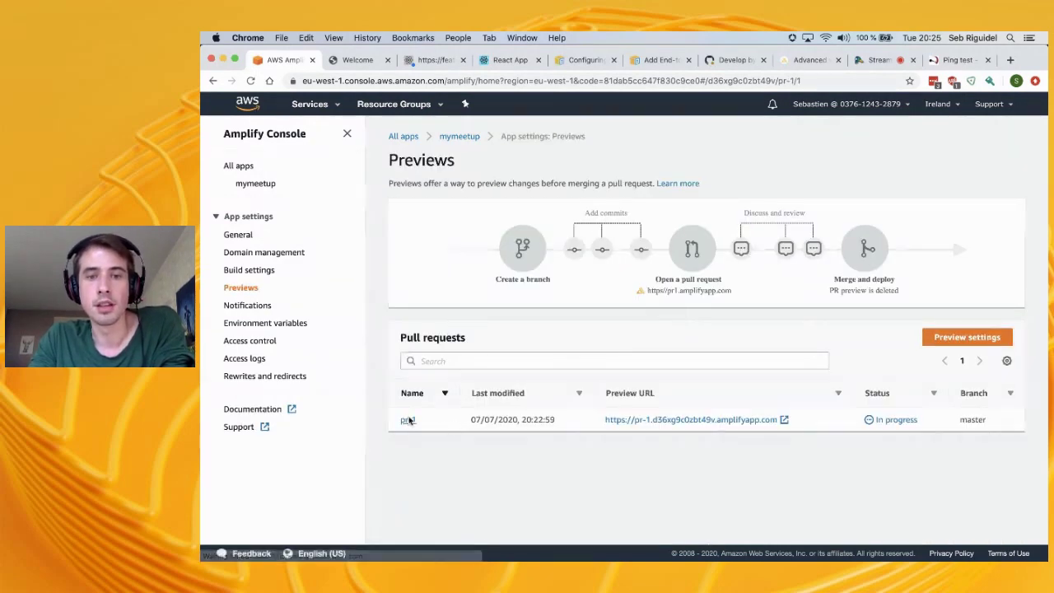
left_click(472, 396)
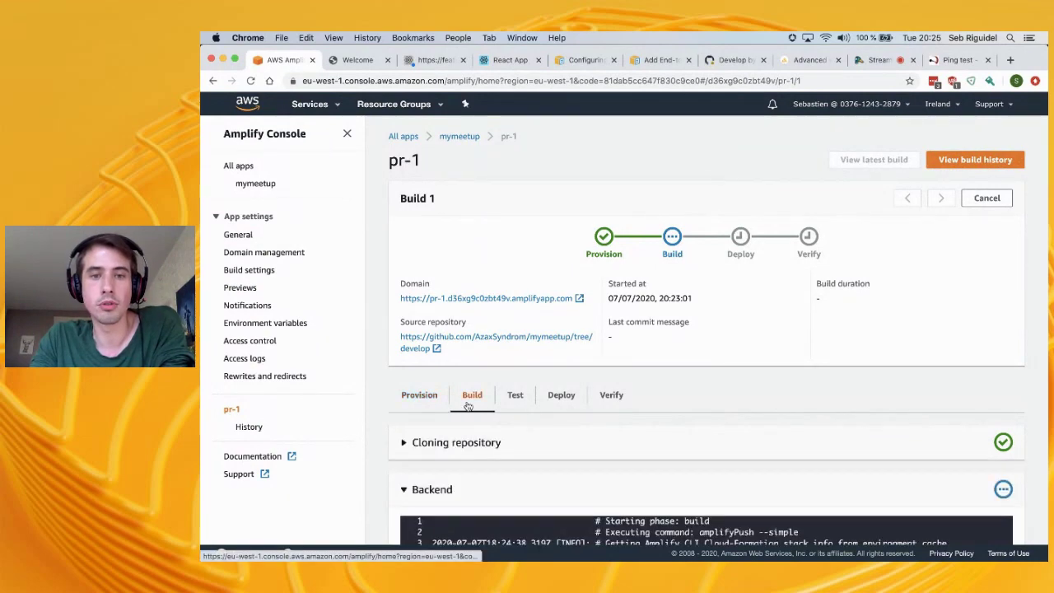
scroll(846, 247, "down", 2)
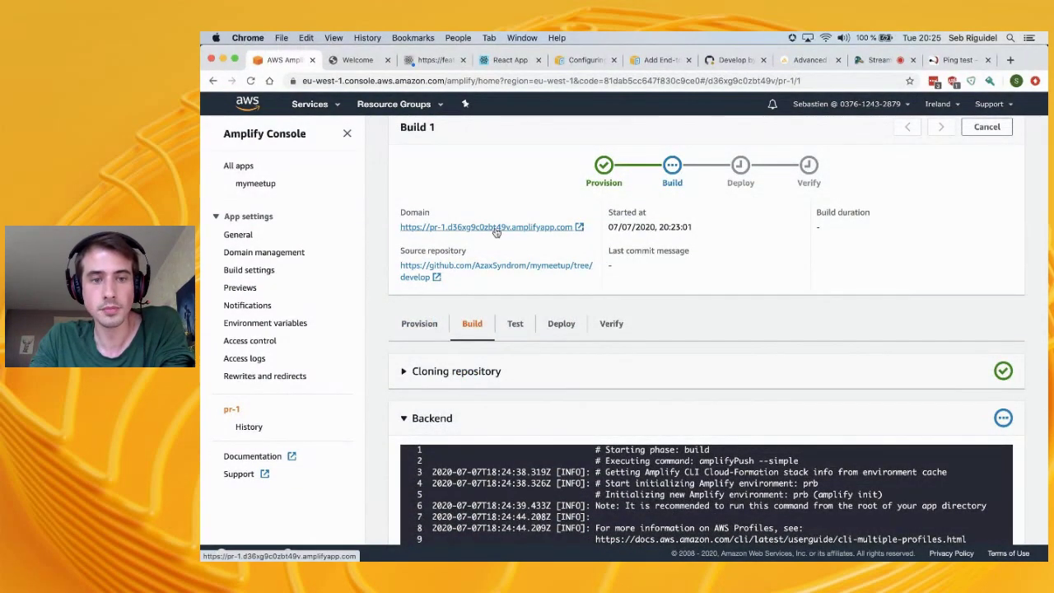
left_click(502, 322)
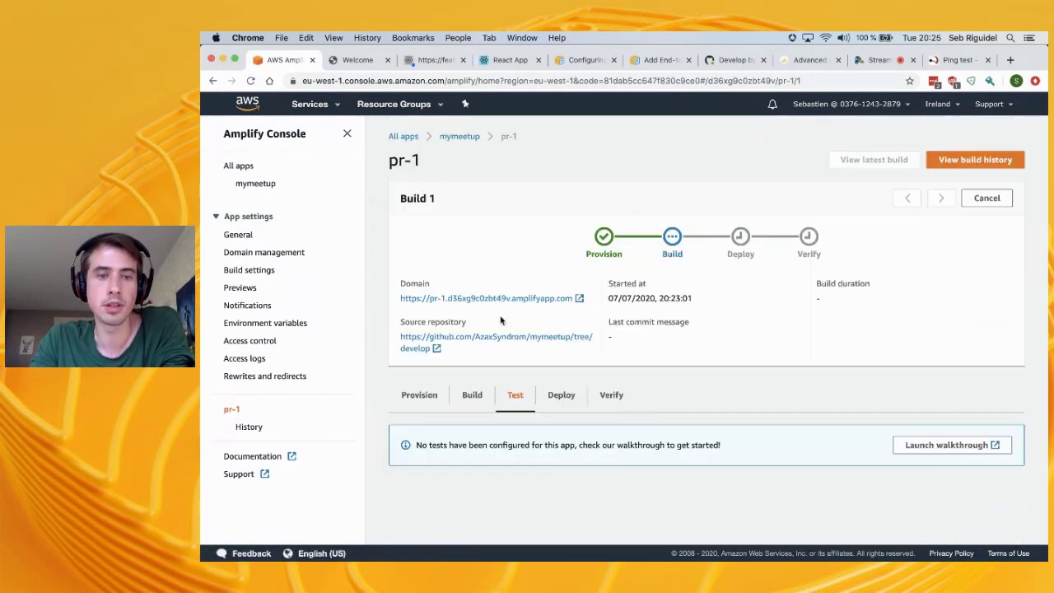
left_click(467, 396)
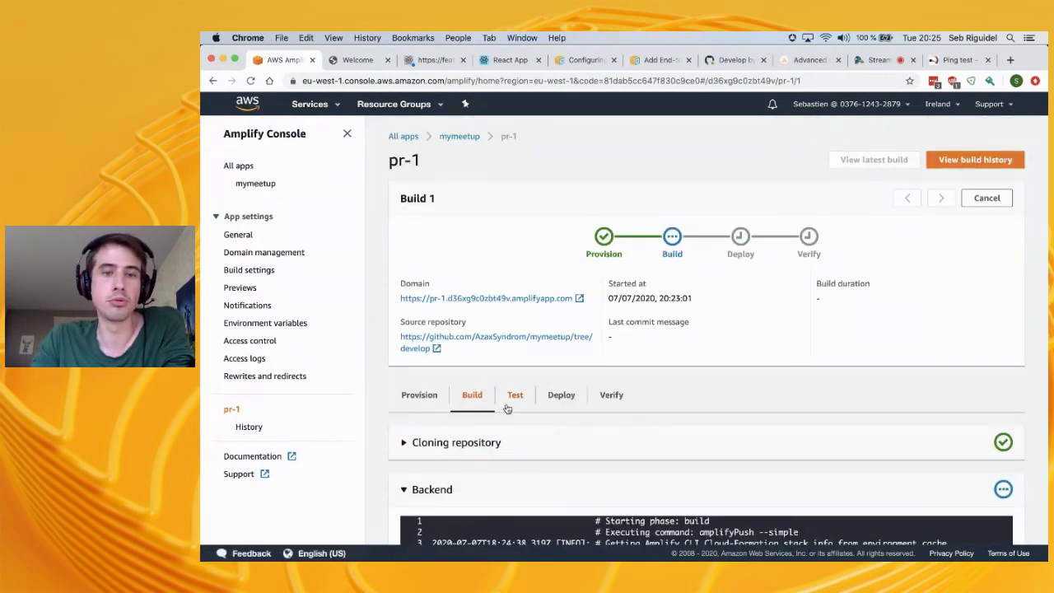
left_click(561, 396)
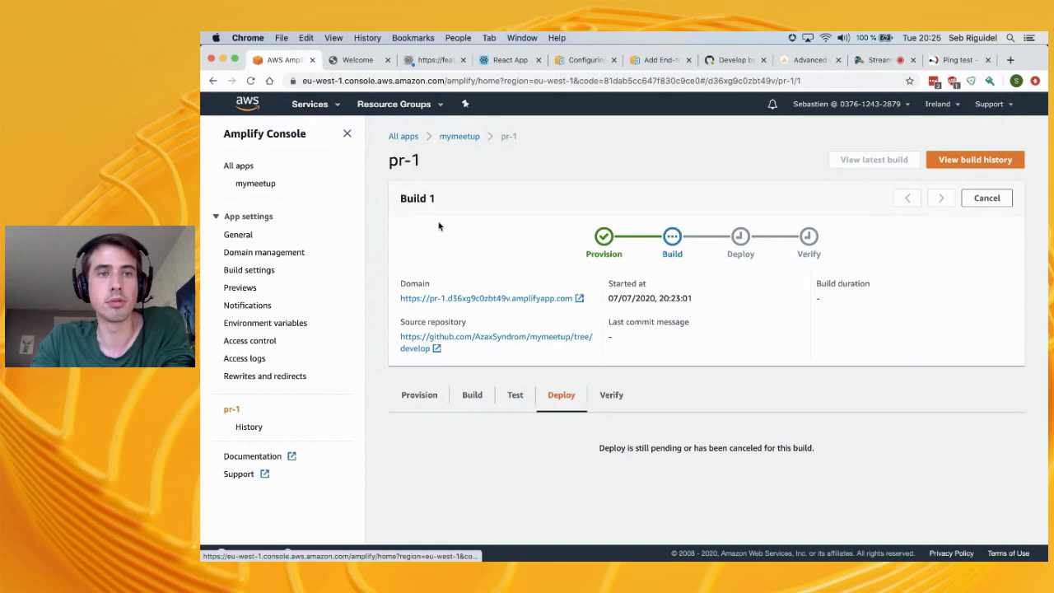
Reload the preview site, recheck the GitHub pull request, and return to the pr-1 build
left_click(359, 60)
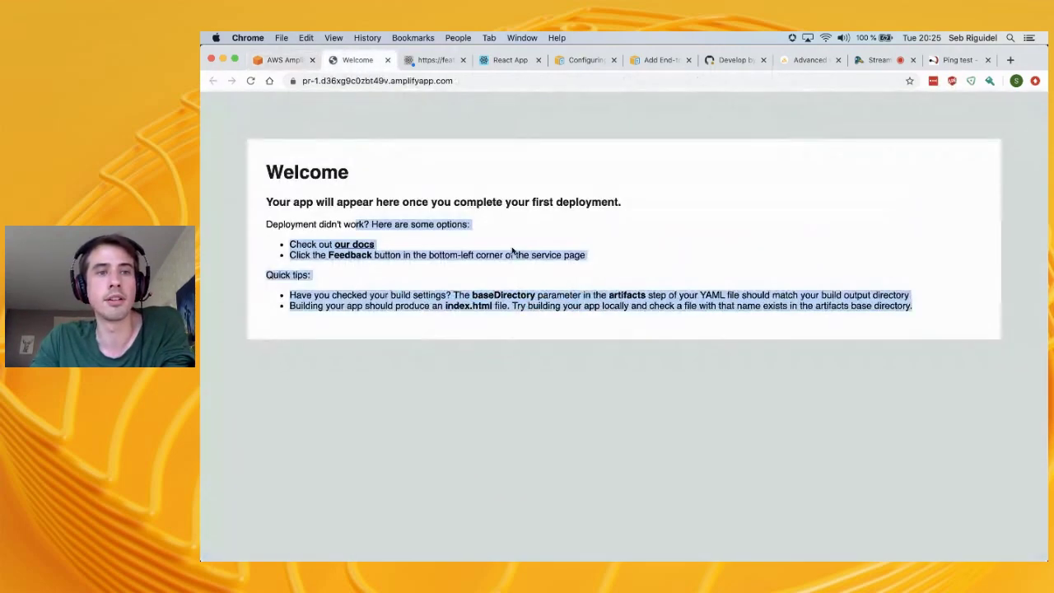
left_click(250, 80)
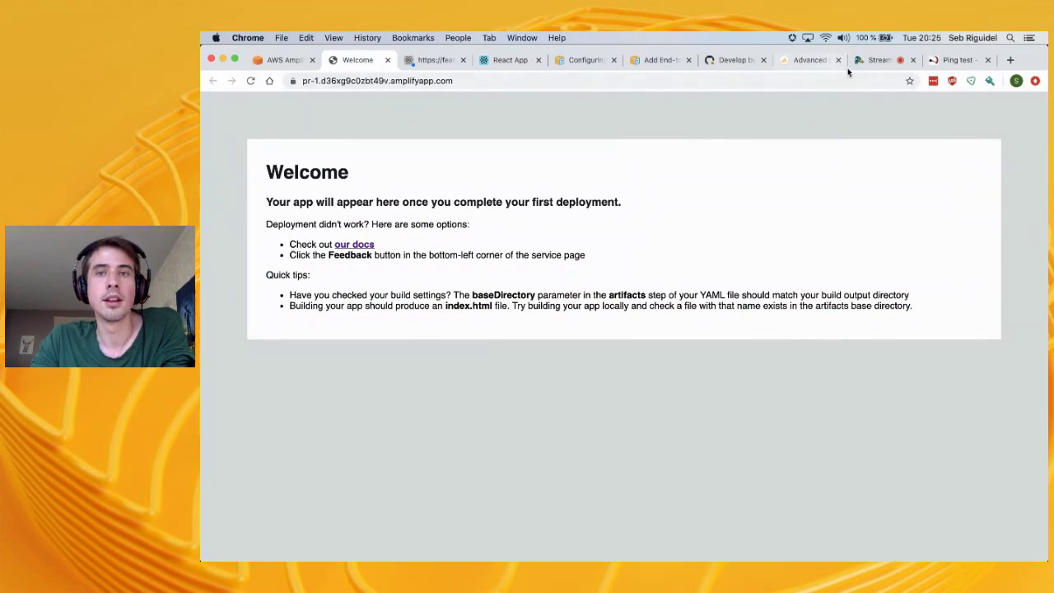
left_click(274, 60)
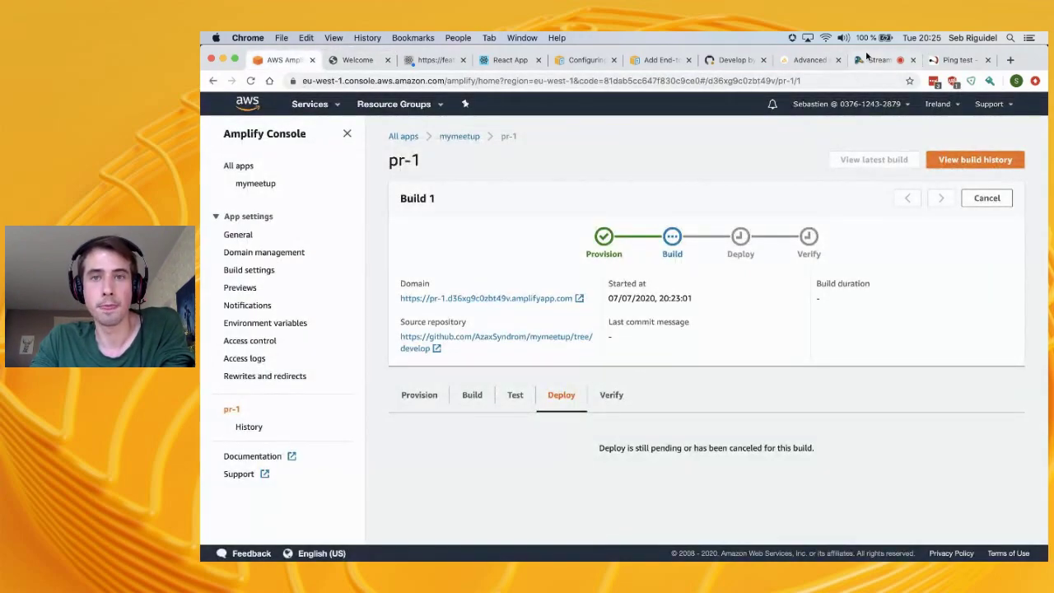
left_click(729, 60)
scroll(490, 453, "down", 3)
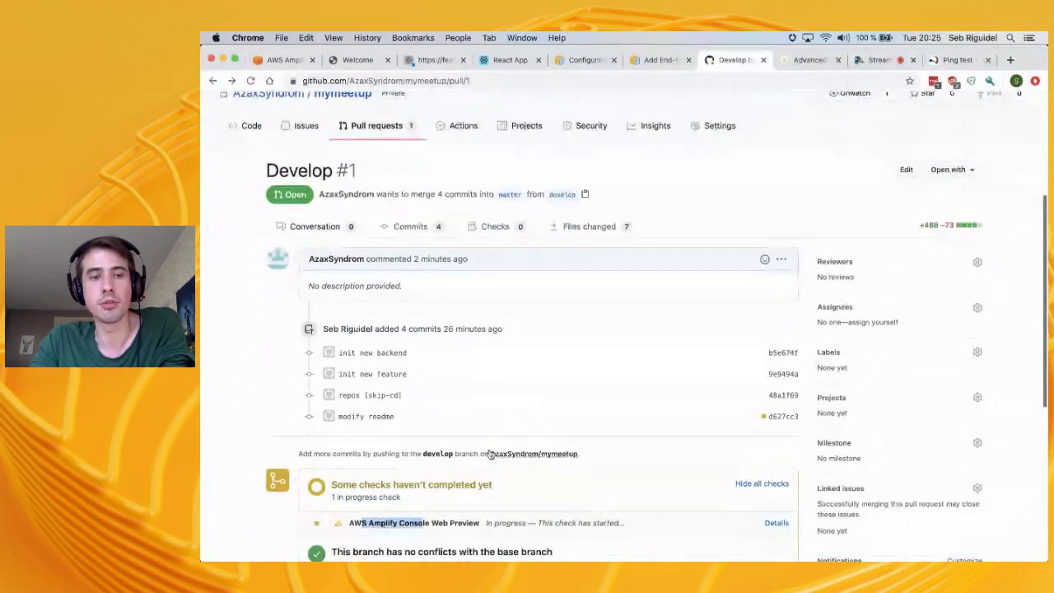
scroll(365, 509, "down", 3)
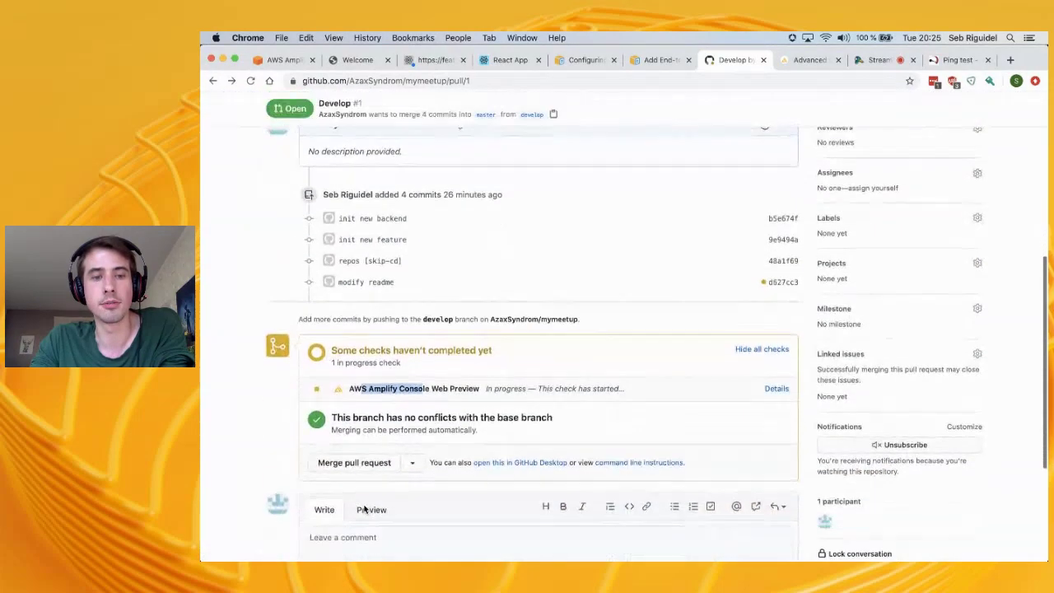
left_click(282, 60)
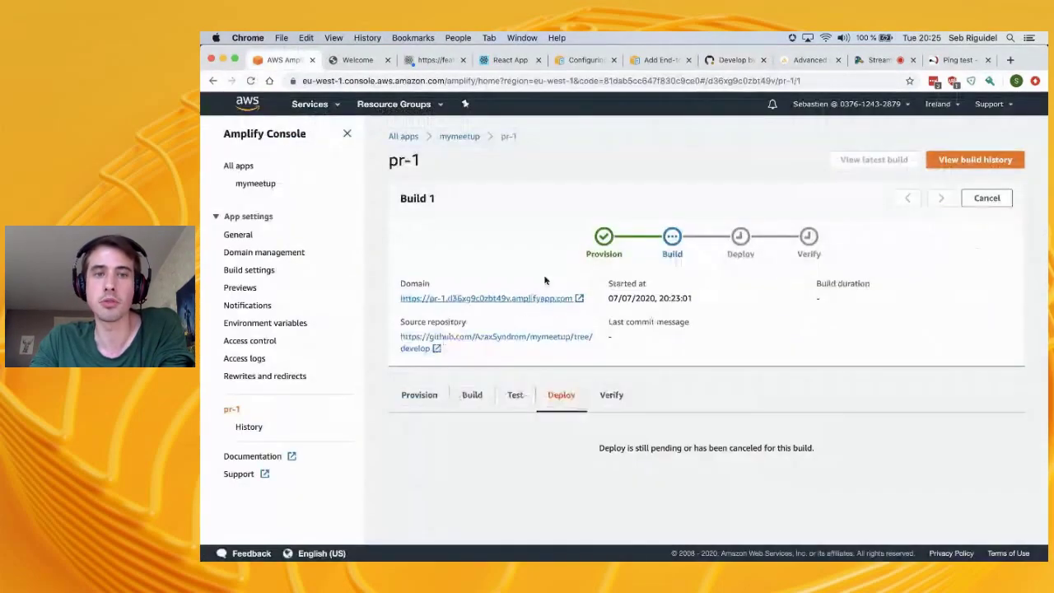
left_click(237, 235)
Scroll through the mymeetup branch list, then open Previews showing pr-1 on master In progress
left_click(258, 186)
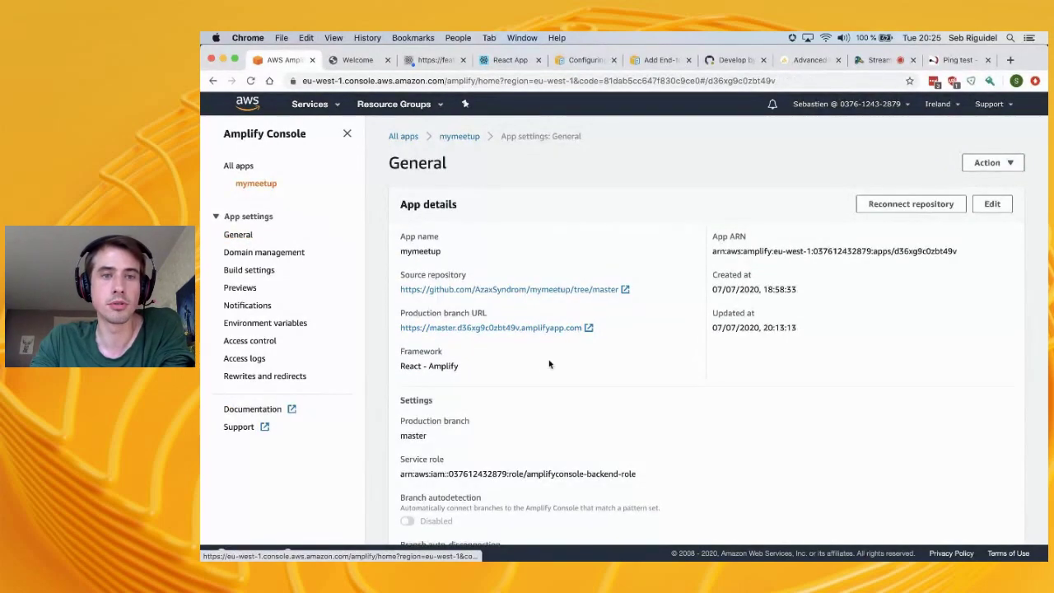
scroll(640, 401, "down", 3)
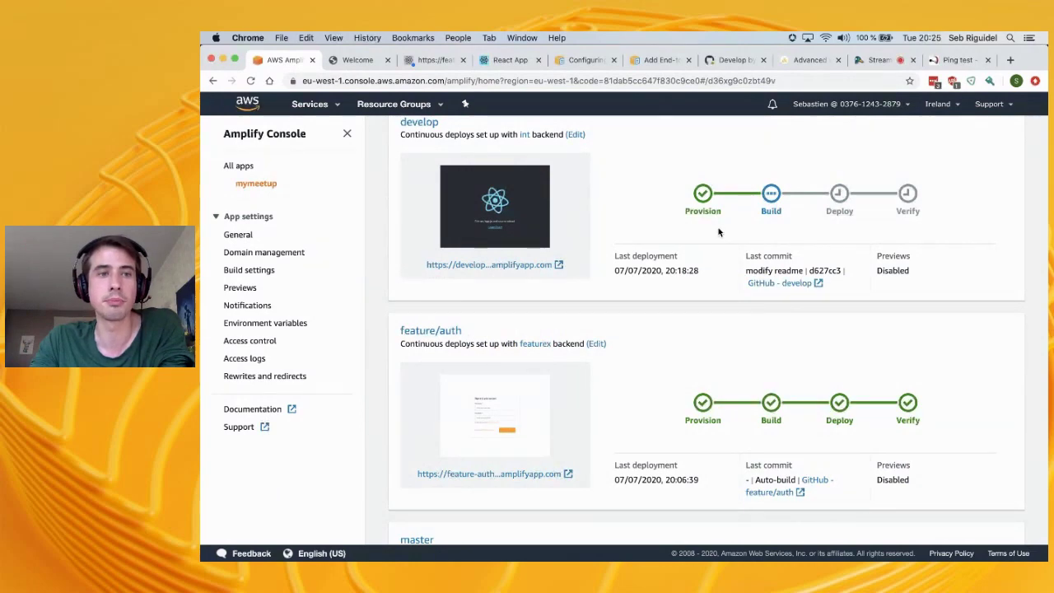
scroll(818, 228, "down", 5)
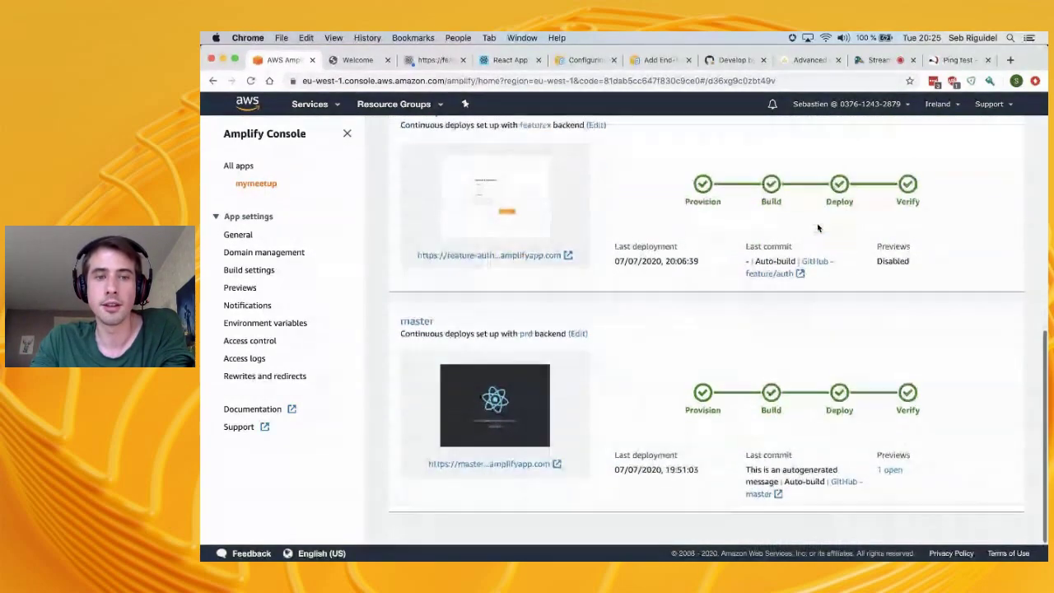
scroll(818, 228, "up", 5)
scroll(818, 228, "down", 5)
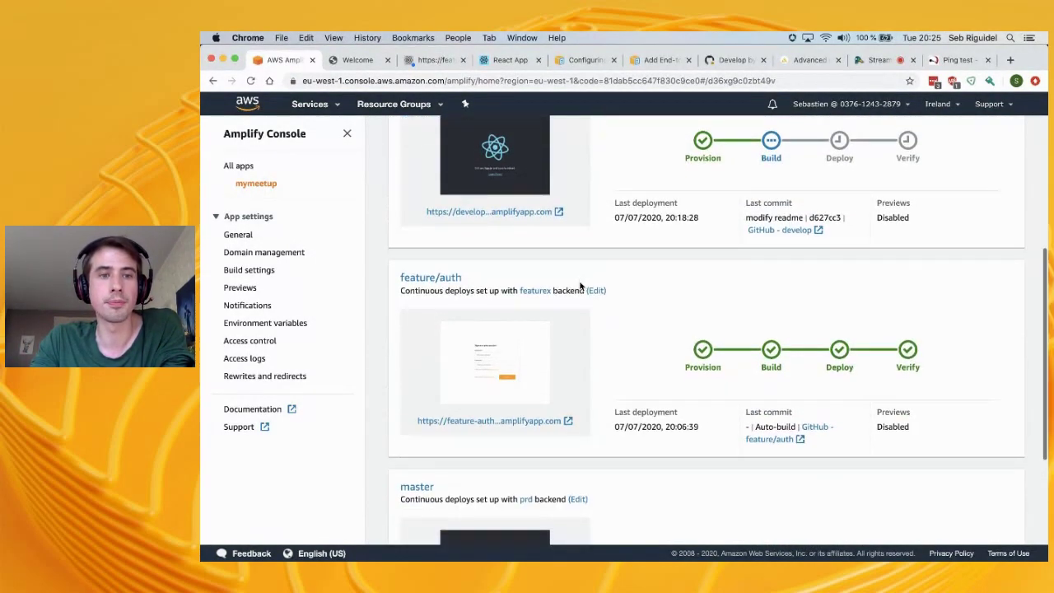
scroll(492, 262, "up", 5)
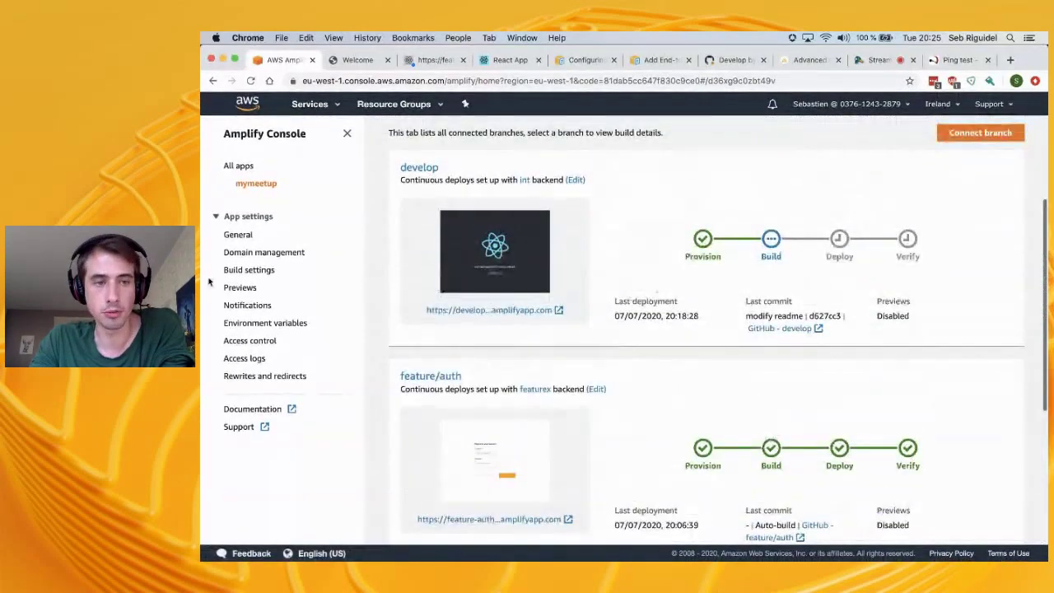
left_click(241, 287)
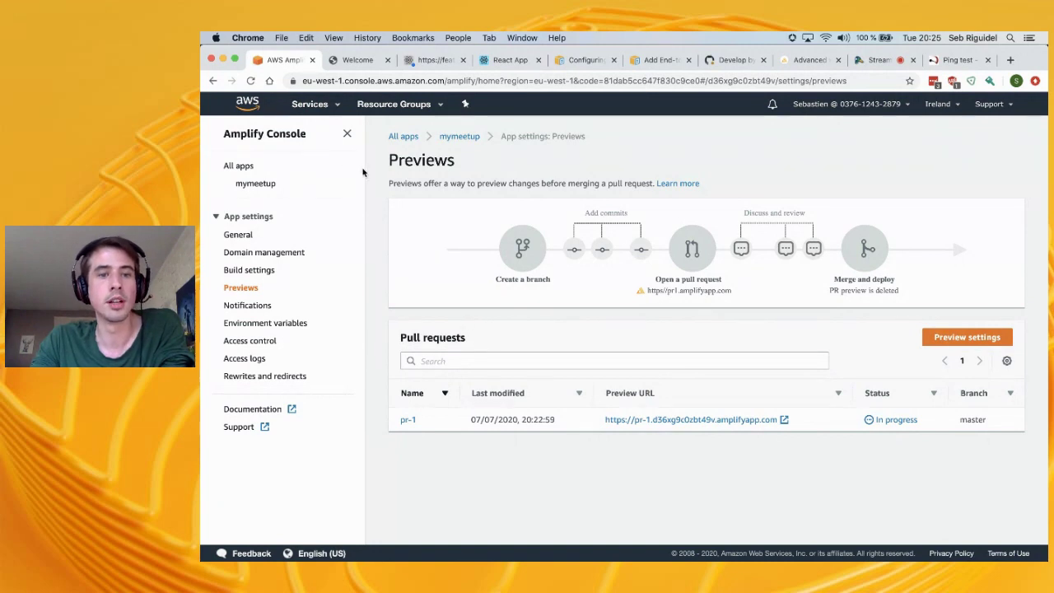
Open Amazon Cognito in a new tab, view the mymeetup user pools, then return to Amplify Previews
left_click(319, 103)
type("con")
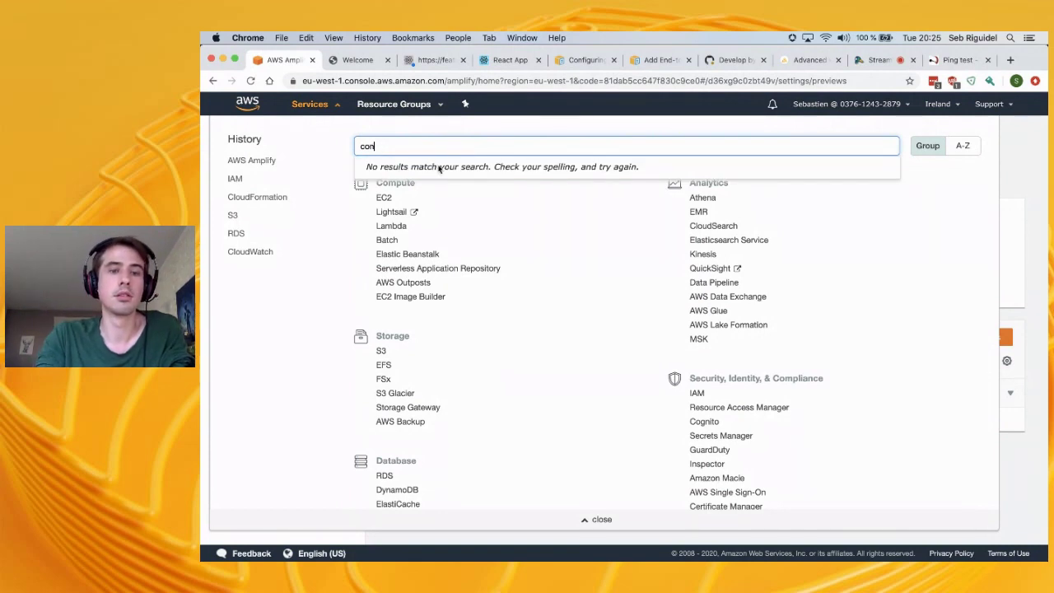
type("gin")
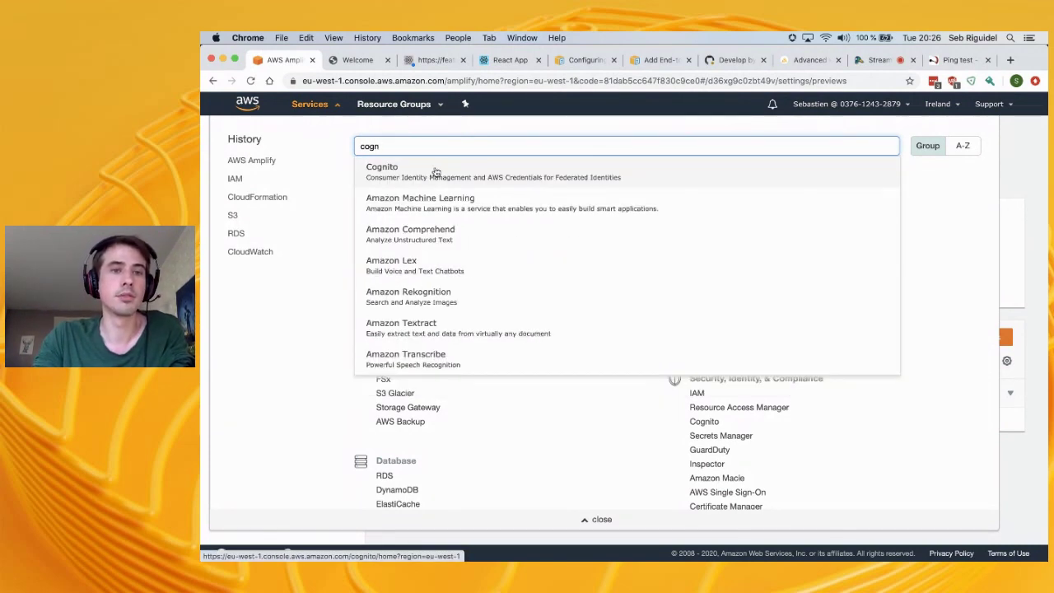
right_click(432, 172)
left_click(462, 175)
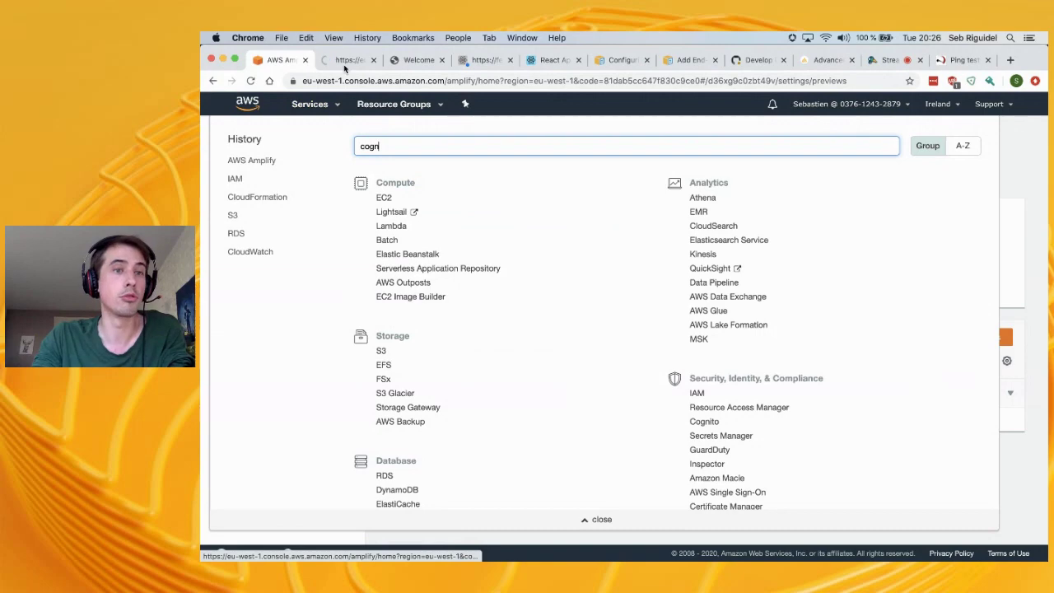
left_click(346, 60)
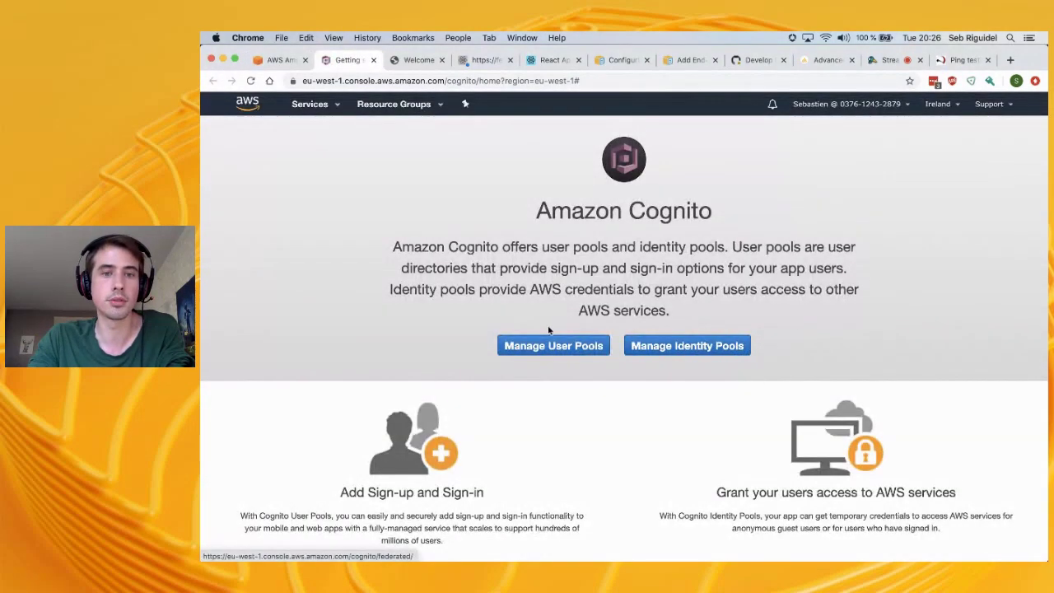
left_click(555, 347)
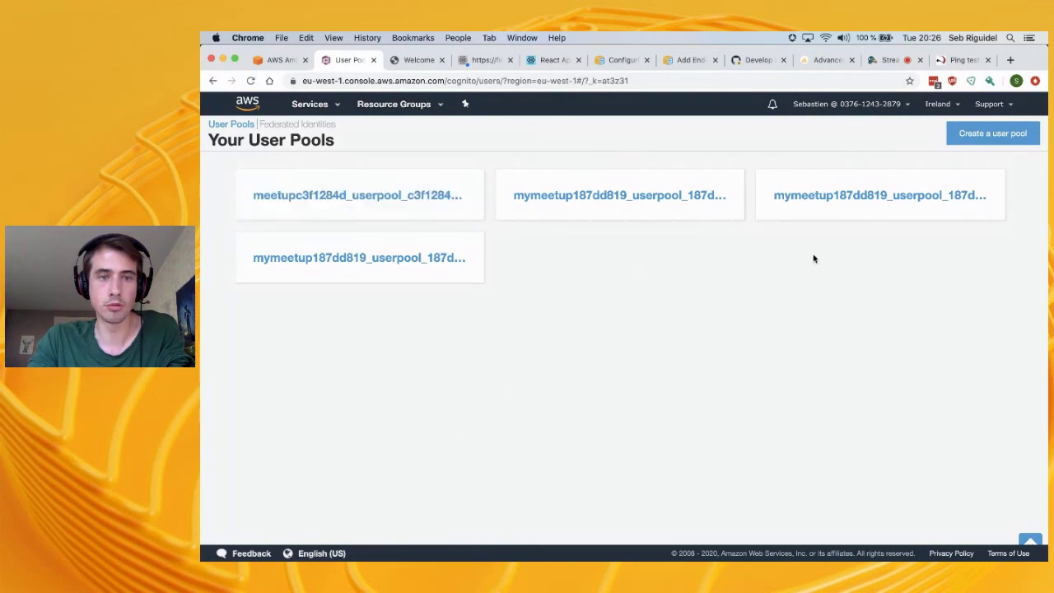
left_click(405, 270)
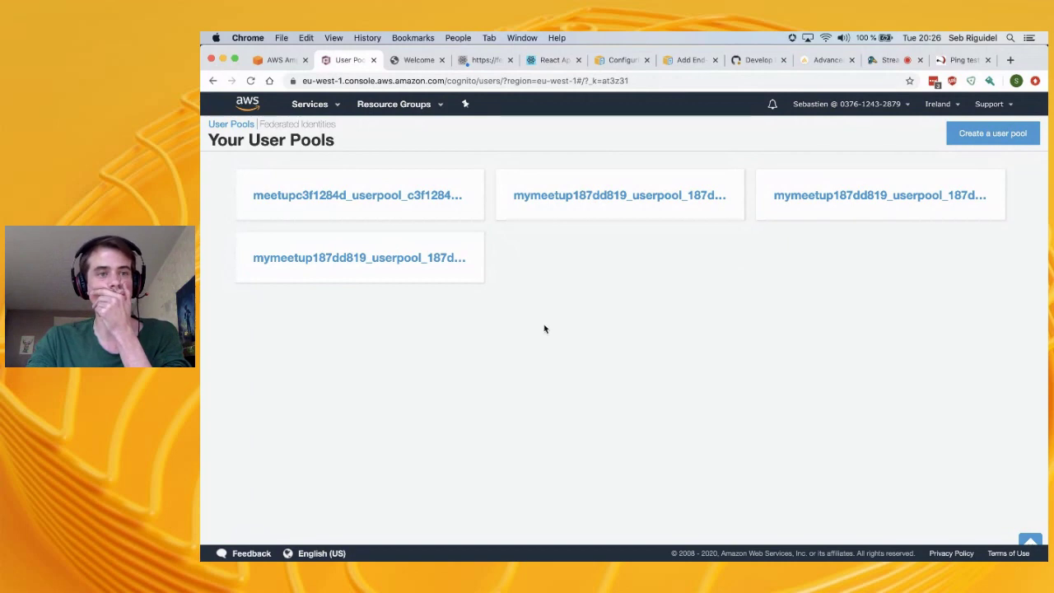
left_click(278, 60)
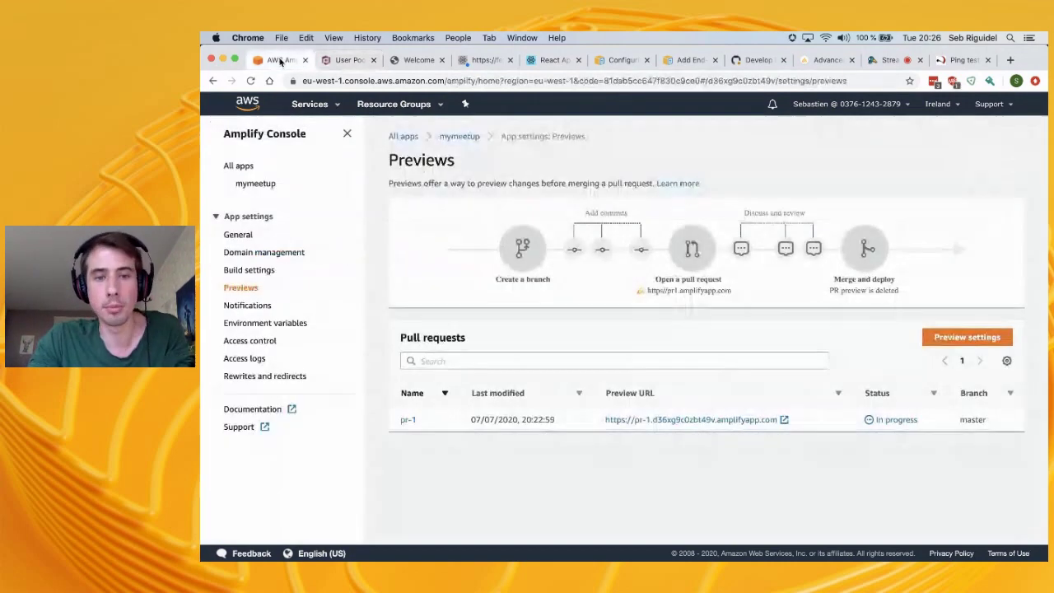
Open the pr-1 preview build and read its Build step log
left_click(408, 421)
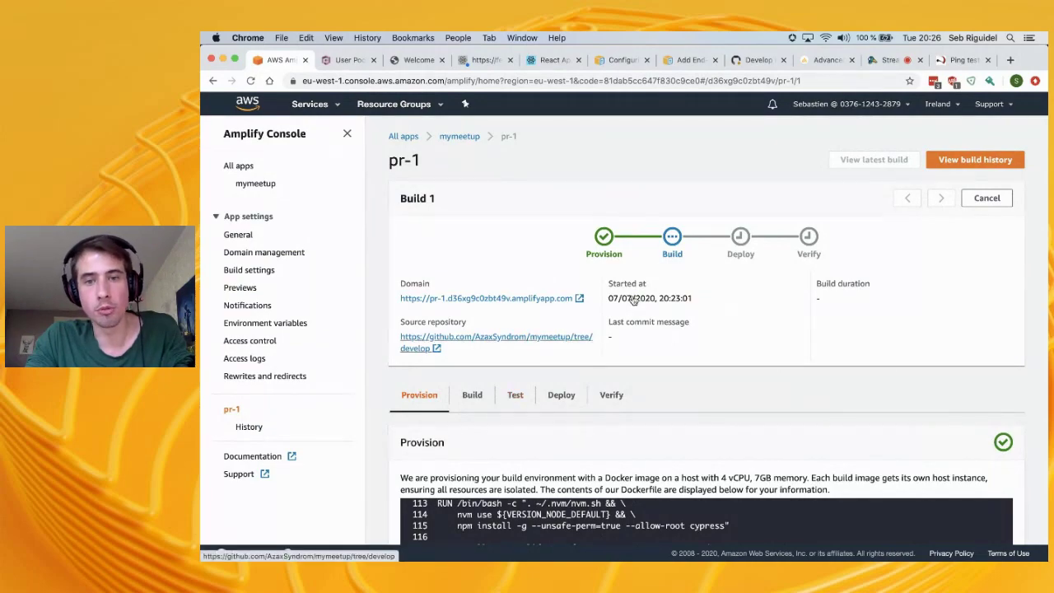
left_click(474, 395)
scroll(485, 410, "down", 5)
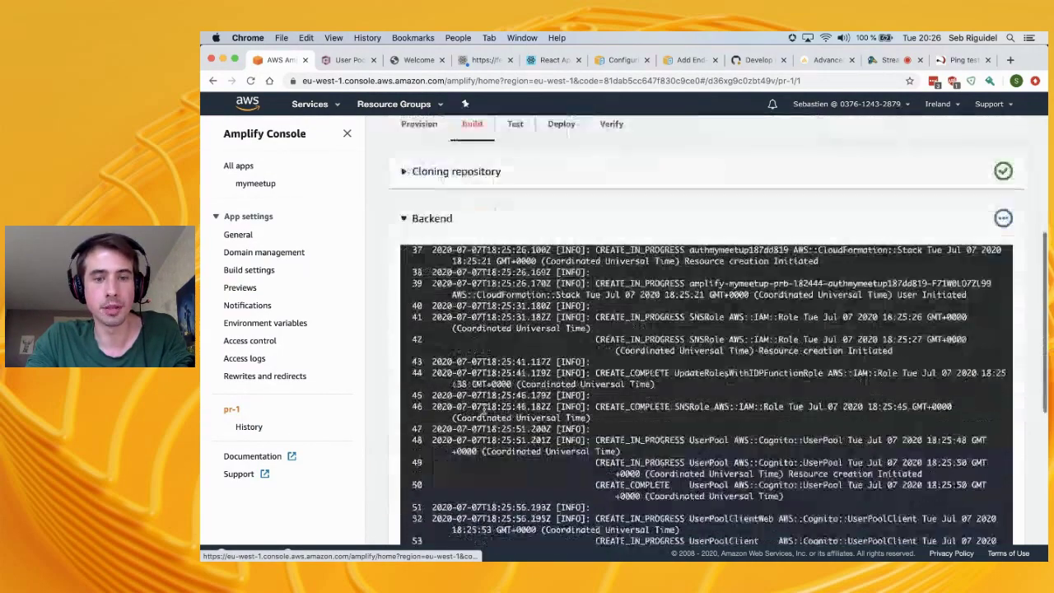
scroll(484, 409, "down", 5)
scroll(485, 410, "up", 10)
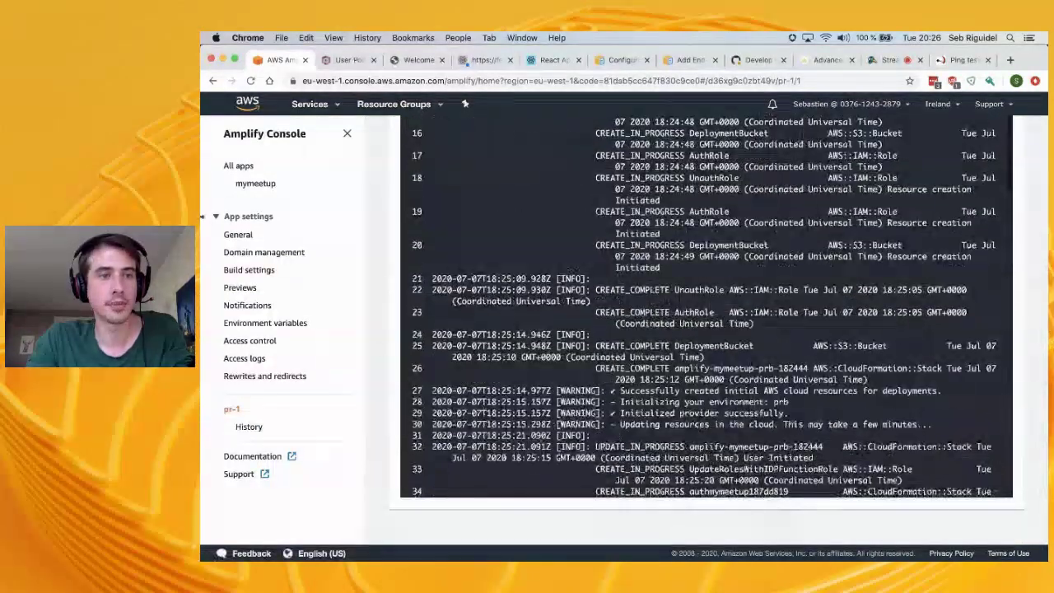
Scroll the mymeetup branches, reopen Previews, then switch to VS Code
left_click(256, 183)
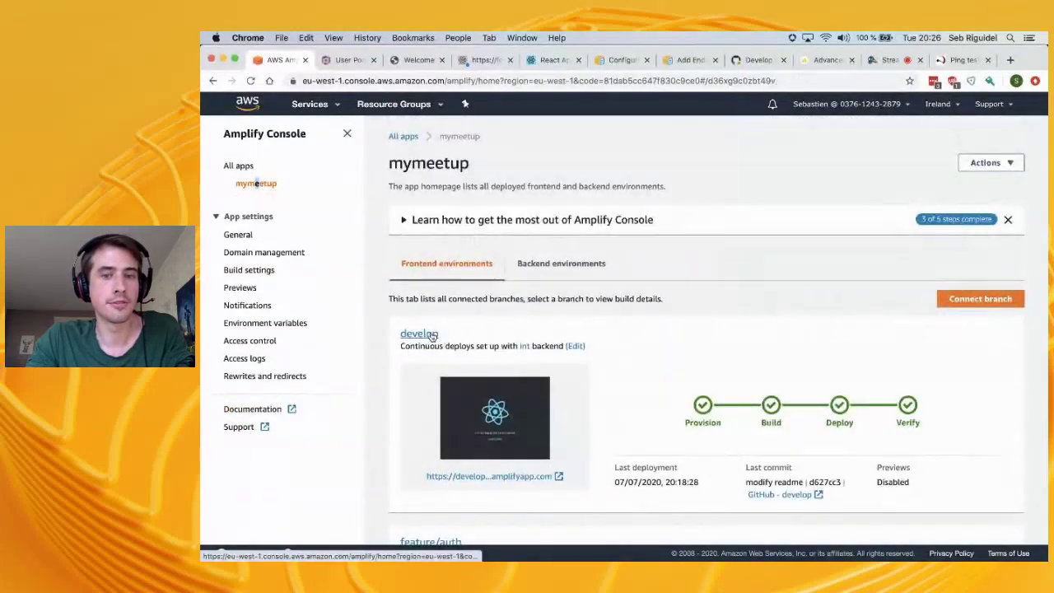
scroll(649, 434, "down", 3)
scroll(648, 434, "down", 2)
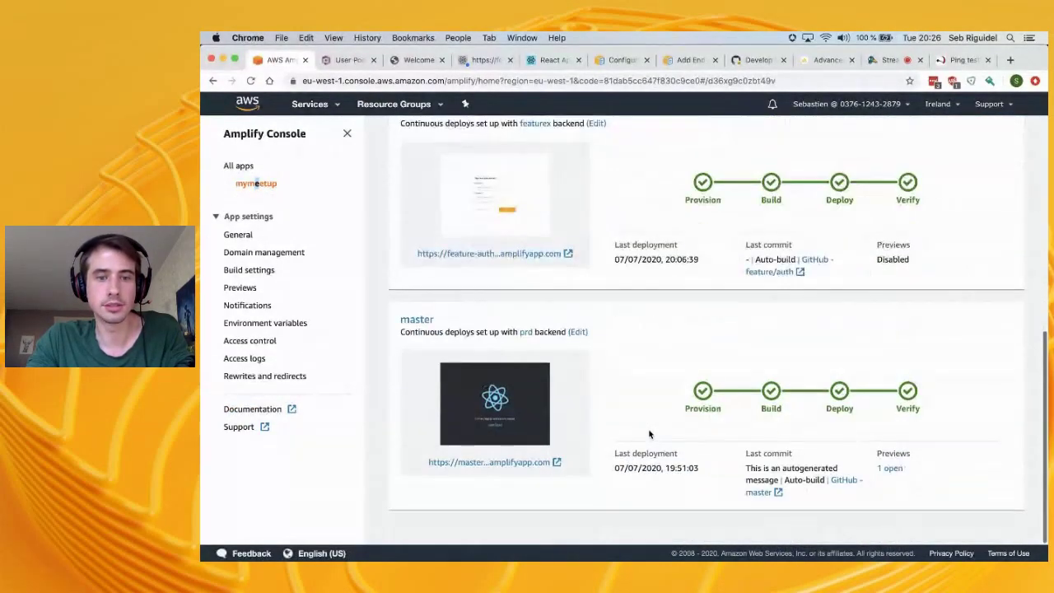
left_click(240, 289)
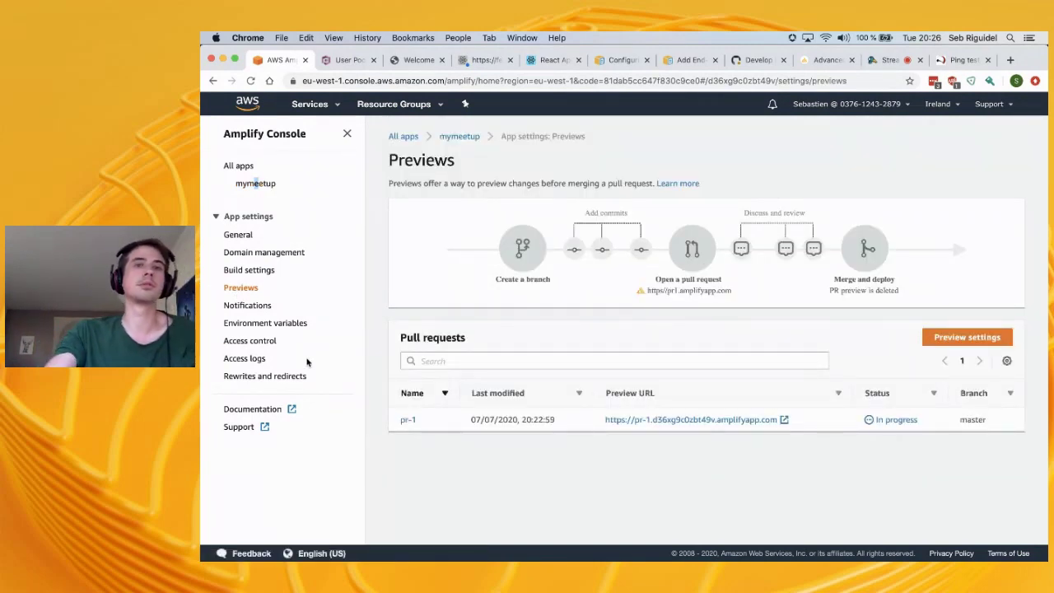
key("super+Tab")
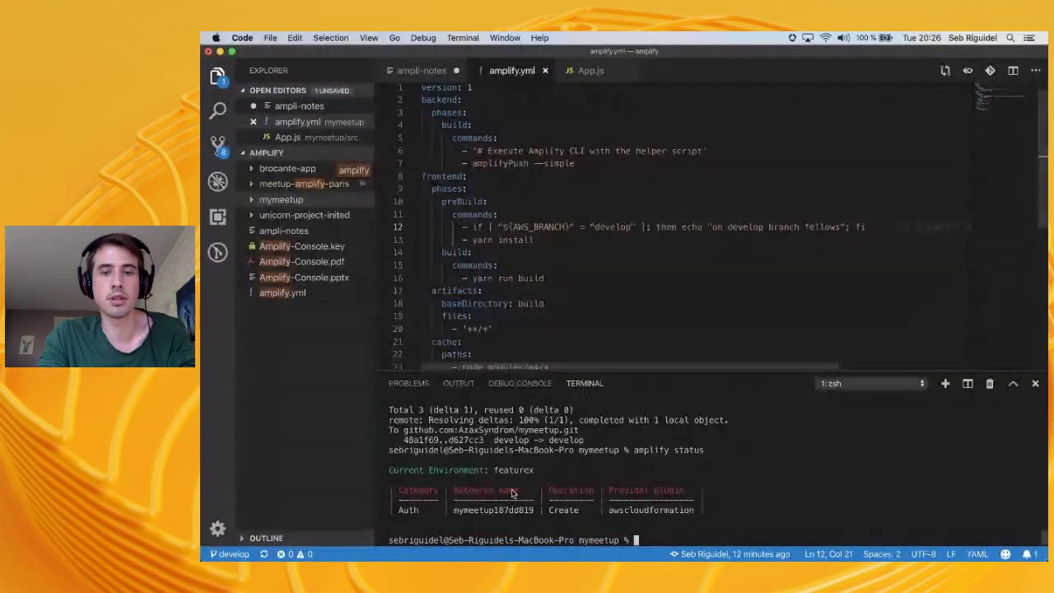
Glance at the Develop pull request on GitHub, then run git status in the terminal
key("super+Tab")
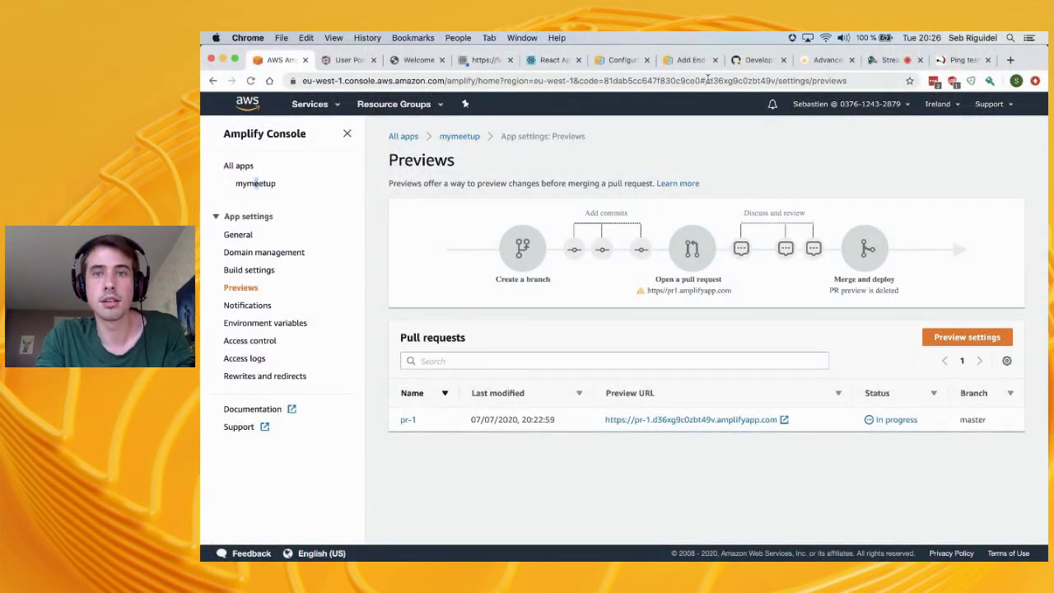
left_click(754, 59)
scroll(301, 226, "up", 10)
key("super+Tab")
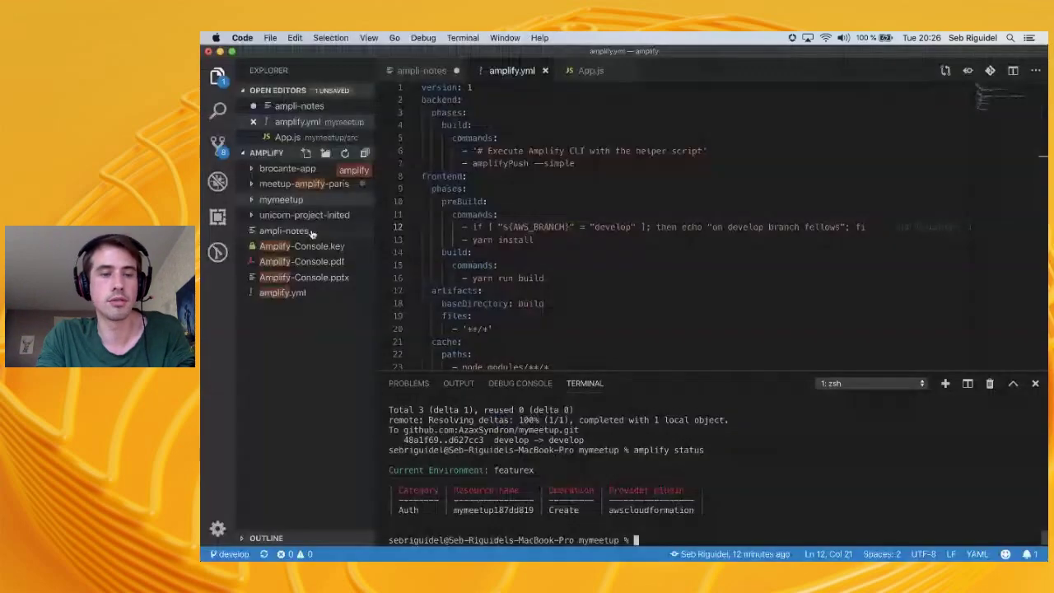
type("git status")
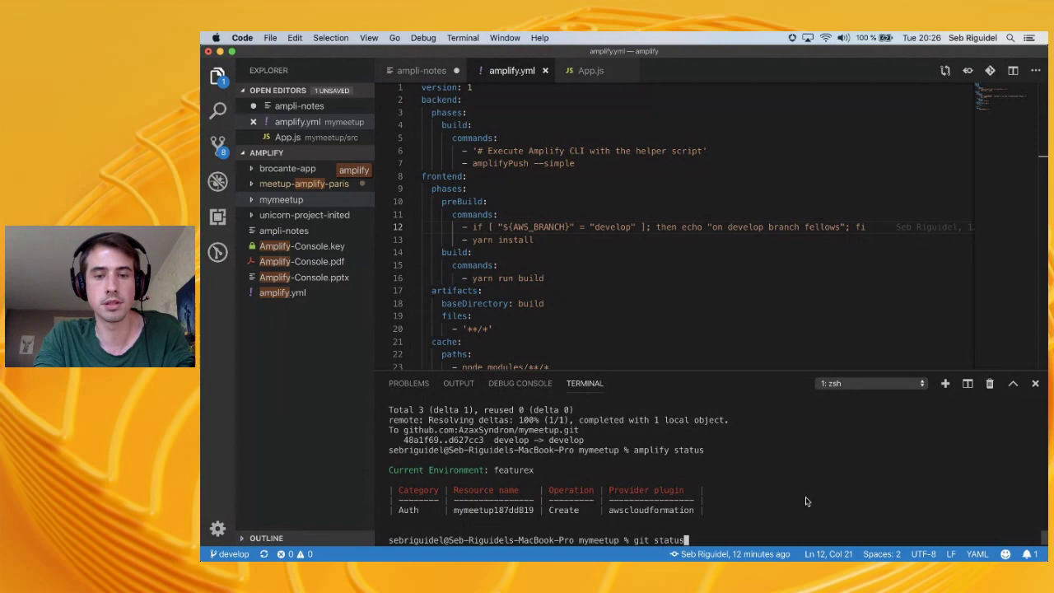
key("Return")
Delete the remote branch with git push origin --delete feature/auth, then switch to GitHub
type("git psu")
key("BackSpace")
type("ush")
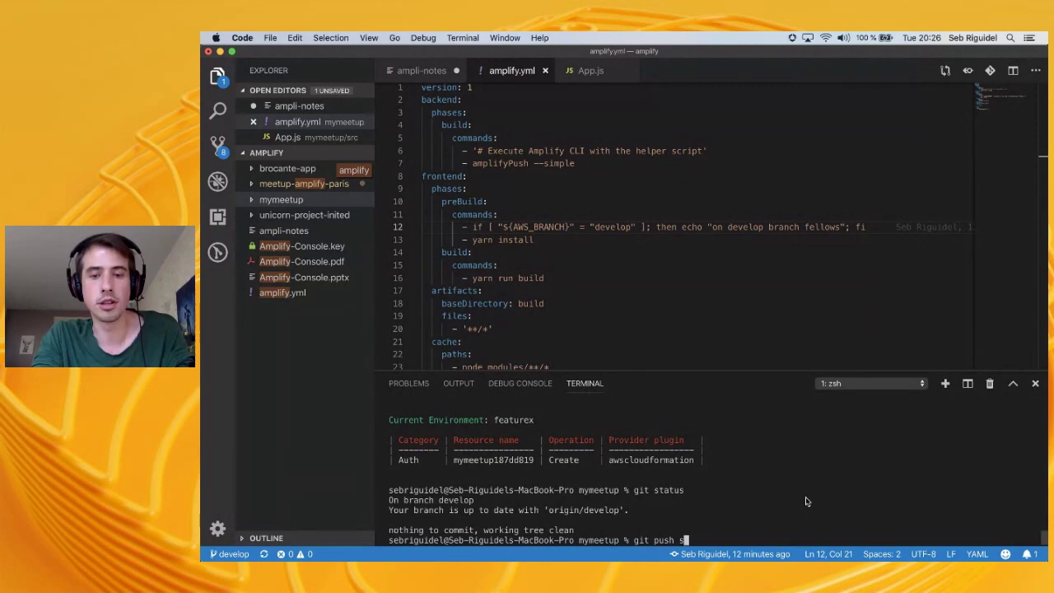
type("status")
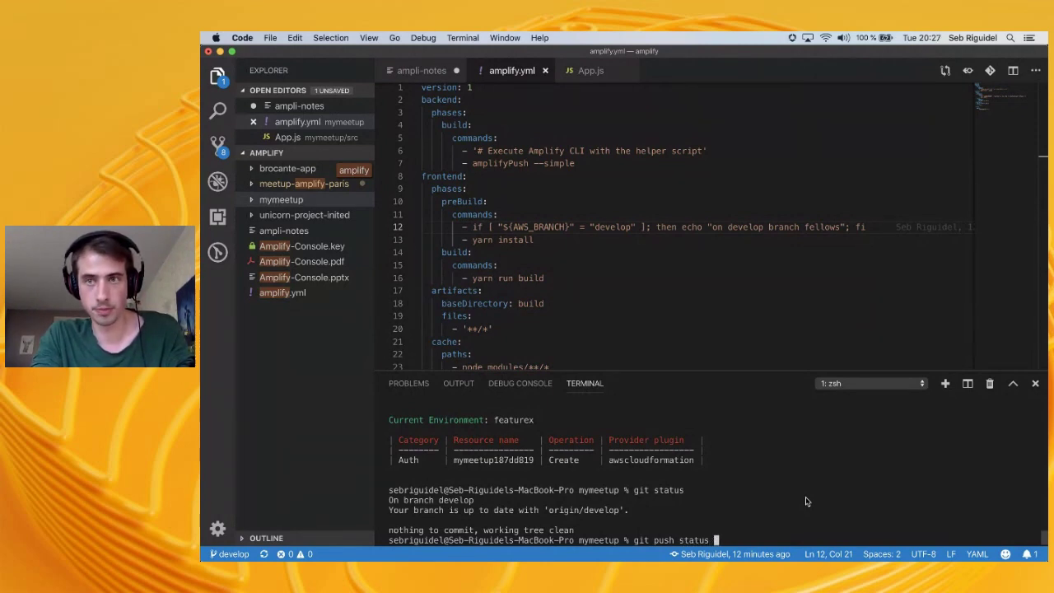
key("BackSpace")
key("BackSpace")
key("BackSpace")
key("BackSpace")
key("BackSpace")
key("BackSpace")
key("BackSpace")
key("BackSpace")
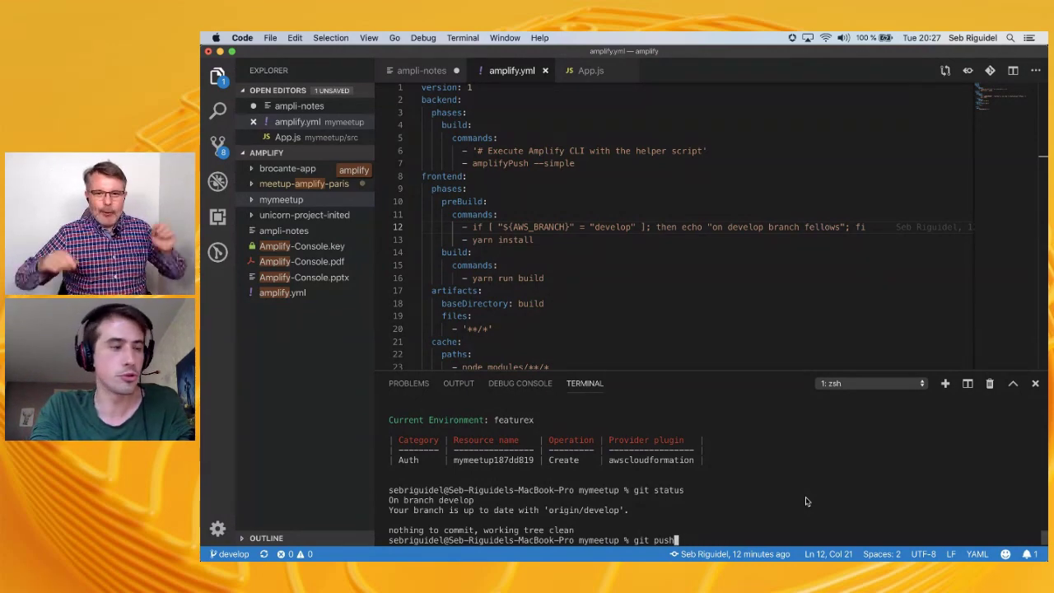
type("orig")
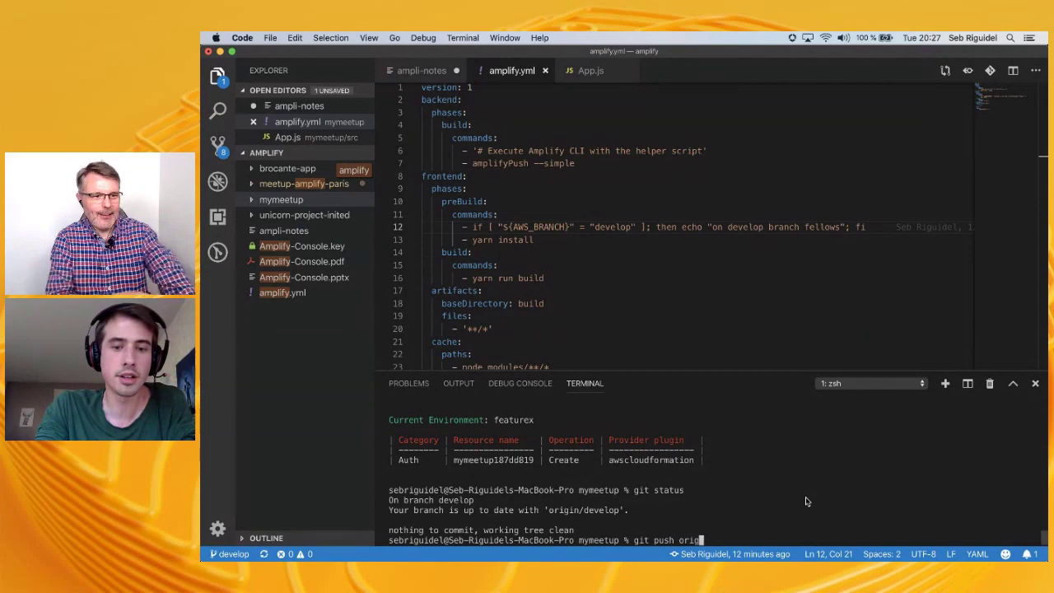
type("in --delete")
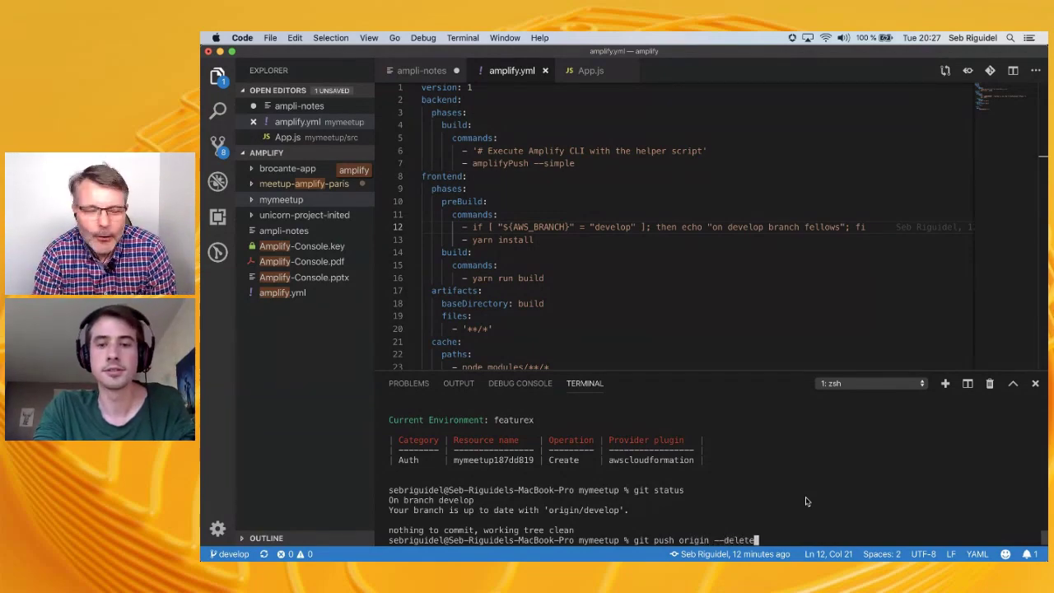
type(" feature/auth")
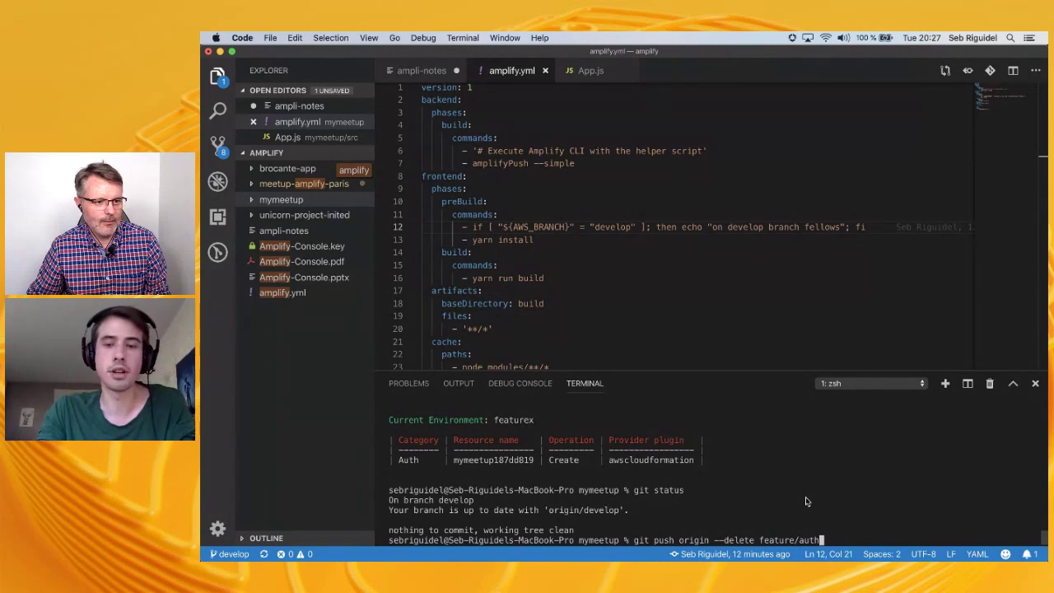
key("Return")
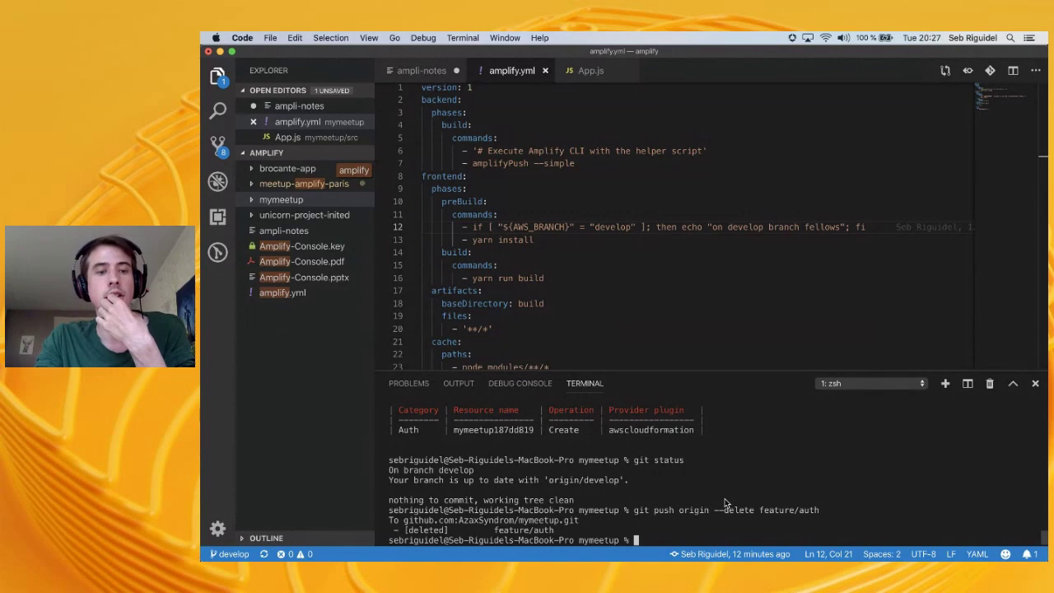
key("super+Tab")
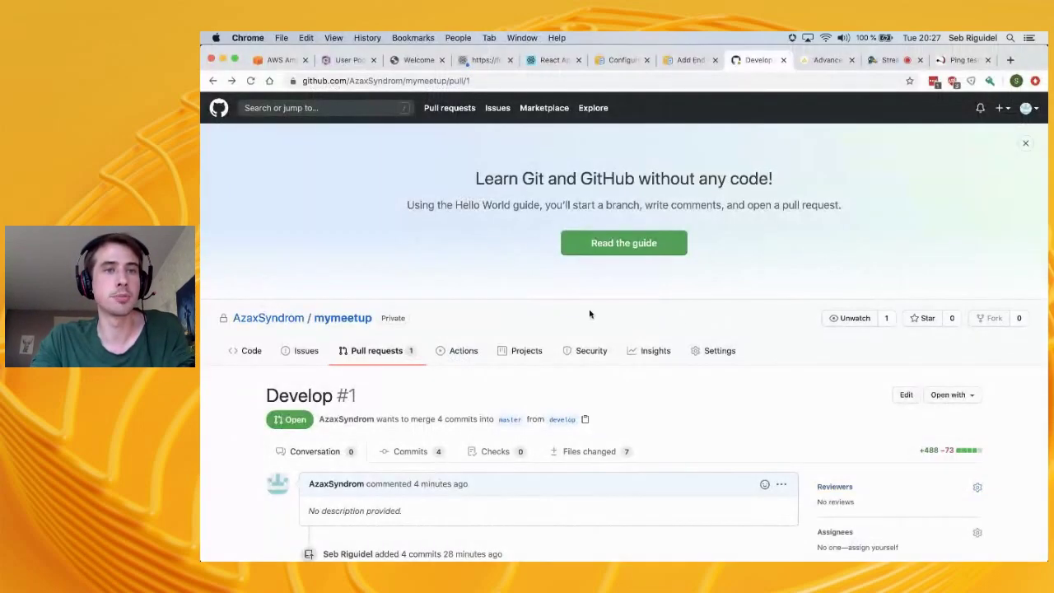
Review the mymeetup branch cards, confirming feature/auth is still deployed
left_click(265, 64)
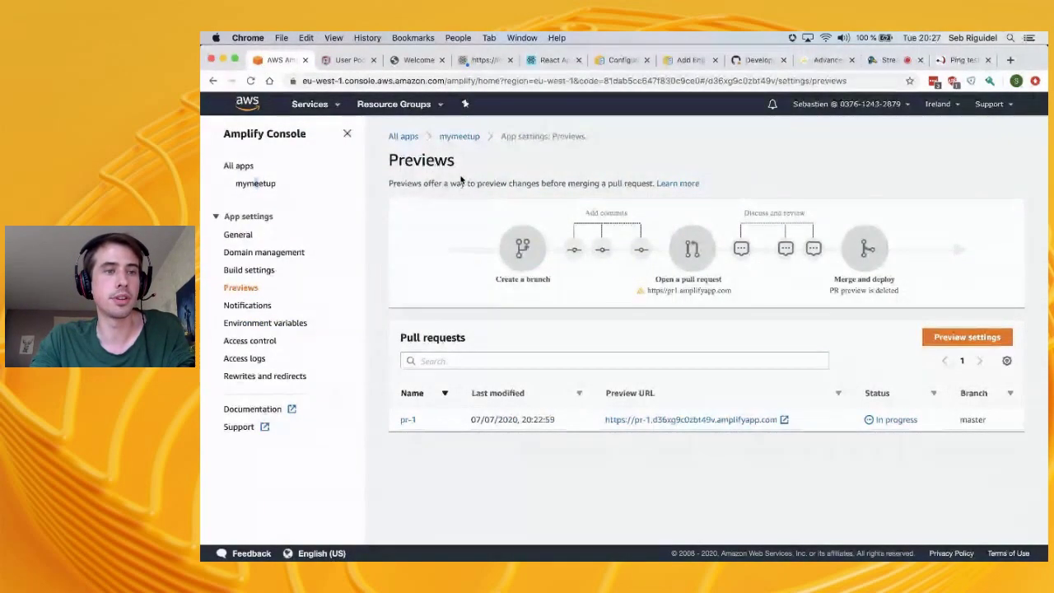
left_click(238, 235)
scroll(435, 309, "down", 2)
scroll(435, 307, "down", 3)
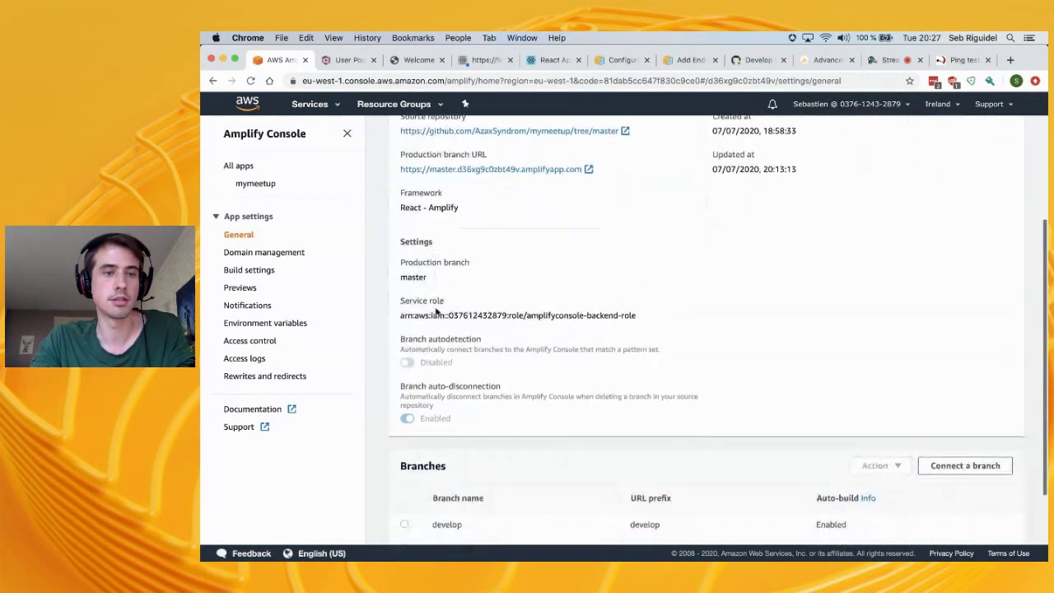
scroll(435, 307, "up", 5)
left_click(273, 189)
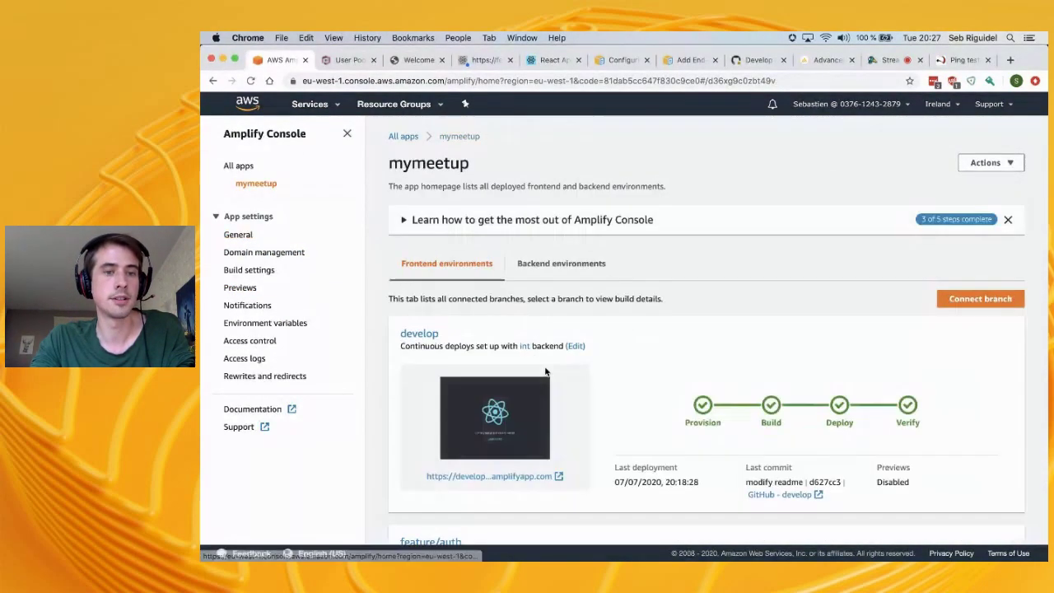
scroll(545, 366, "down", 5)
scroll(544, 365, "up", 1)
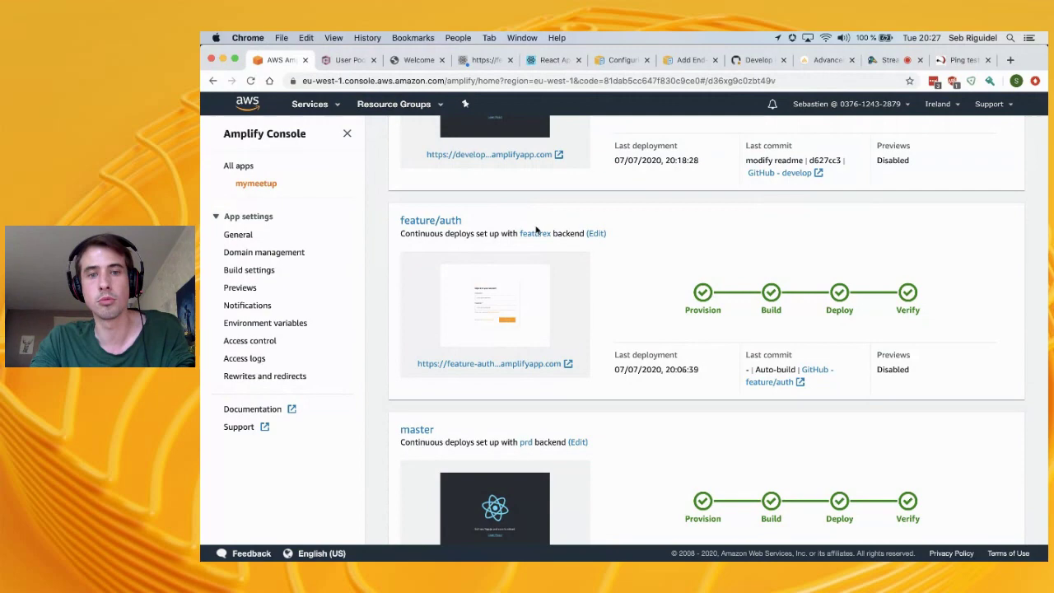
Return to the VS Code terminal and begin typing an amplify command
key("super+Tab")
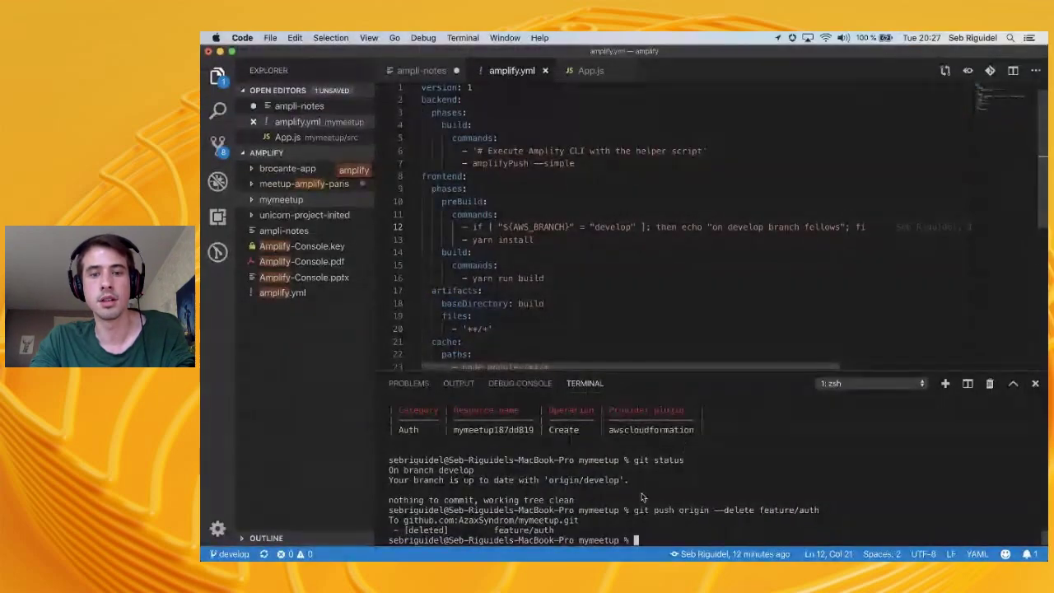
key("super+Tab")
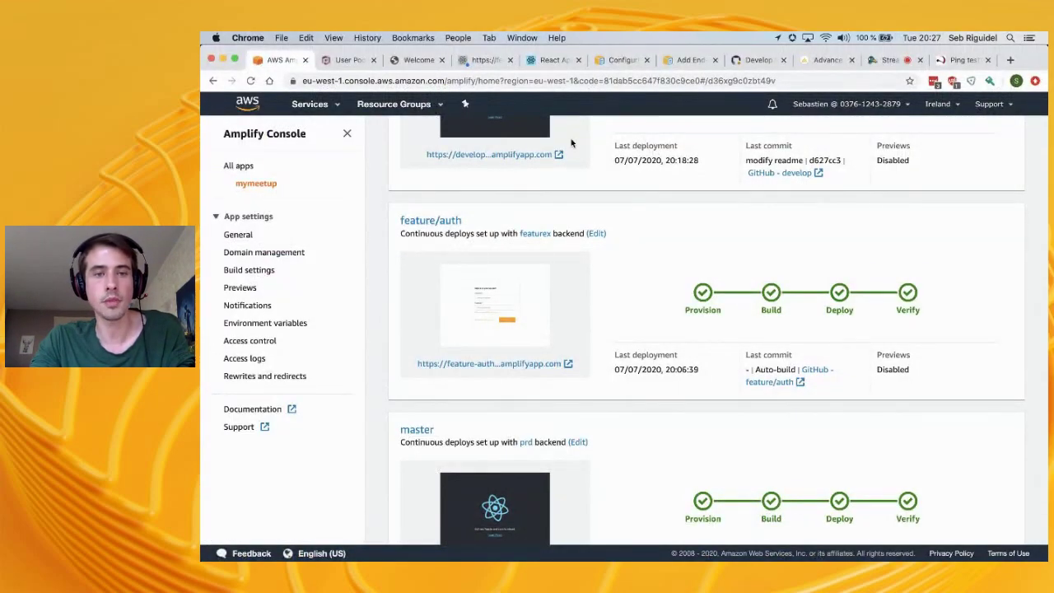
key("super+Tab")
type("amplify")
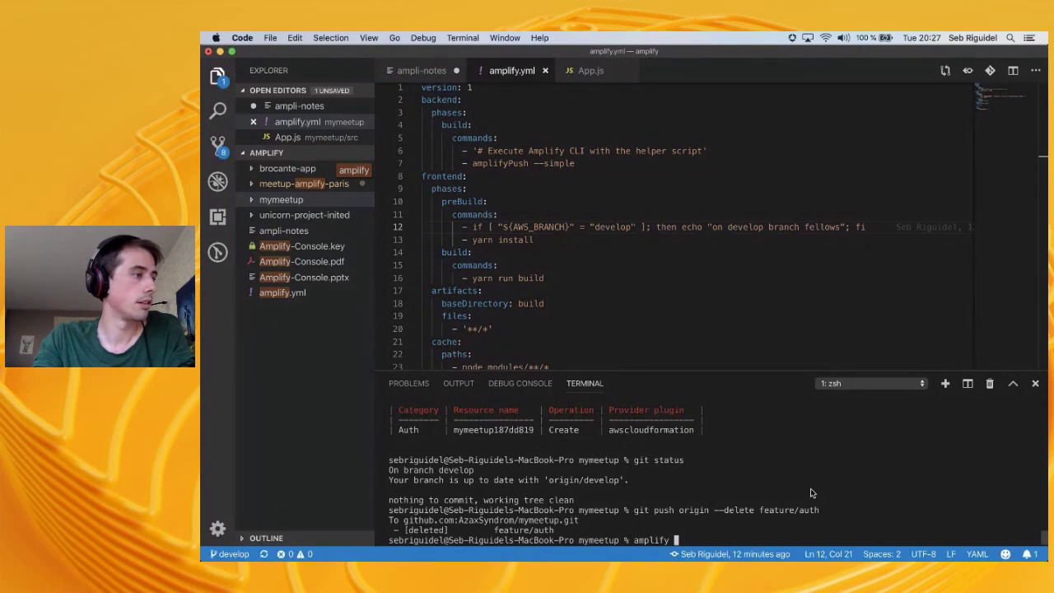
Run amplify status, then amplify env checkout int to switch to the int environment
type("tus")
key("Return")
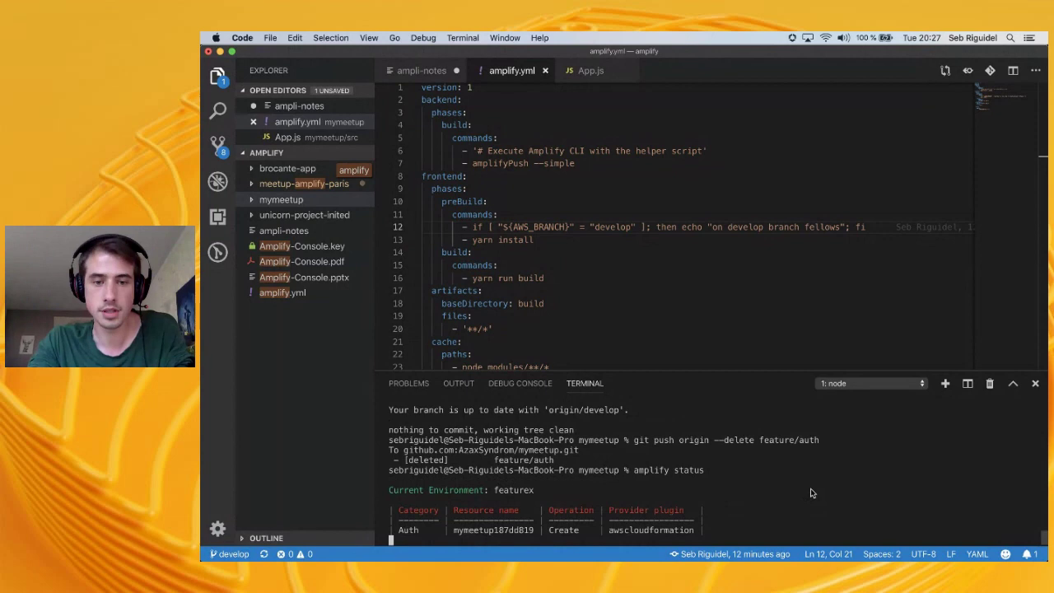
type("amplify env ce")
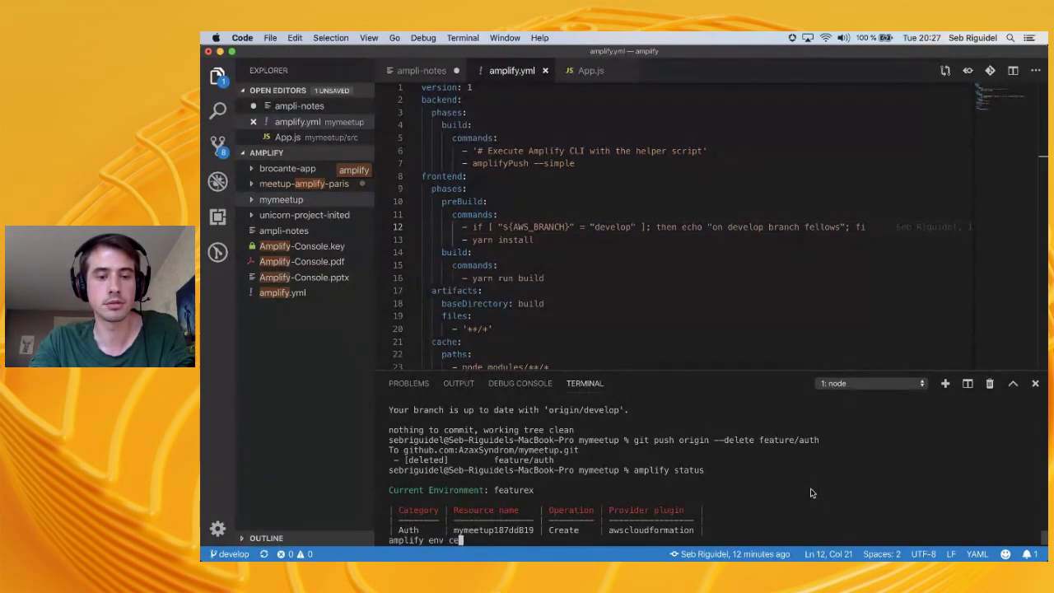
type("eckout de")
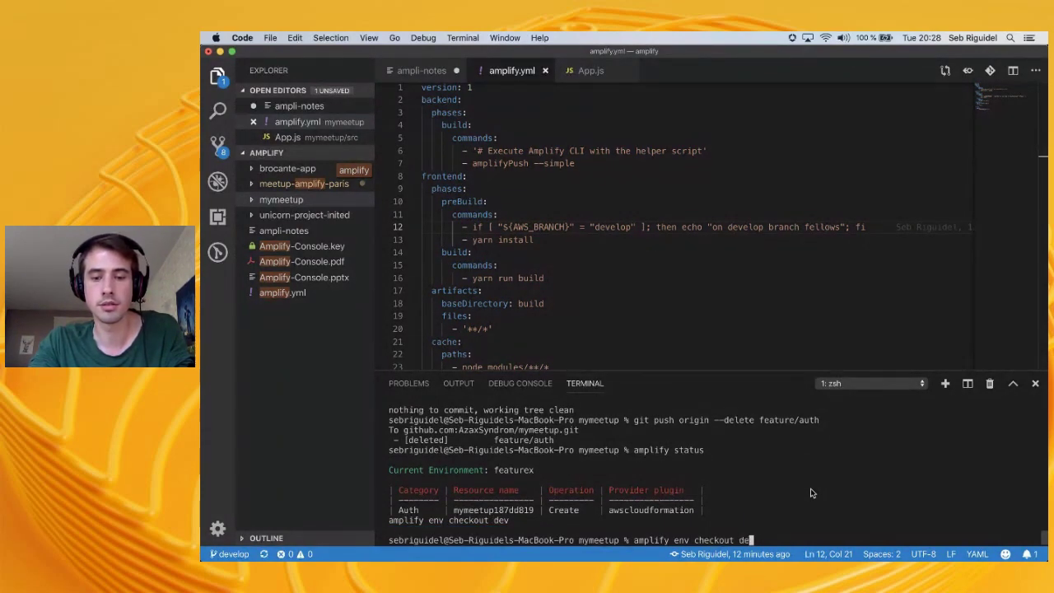
key("BackSpace")
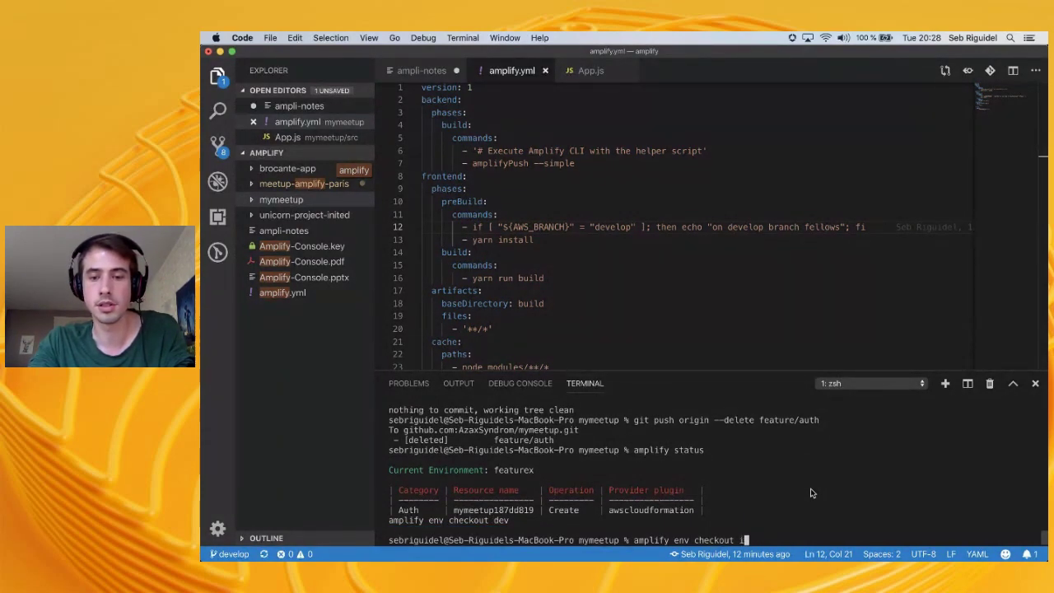
type("int")
key("Return")
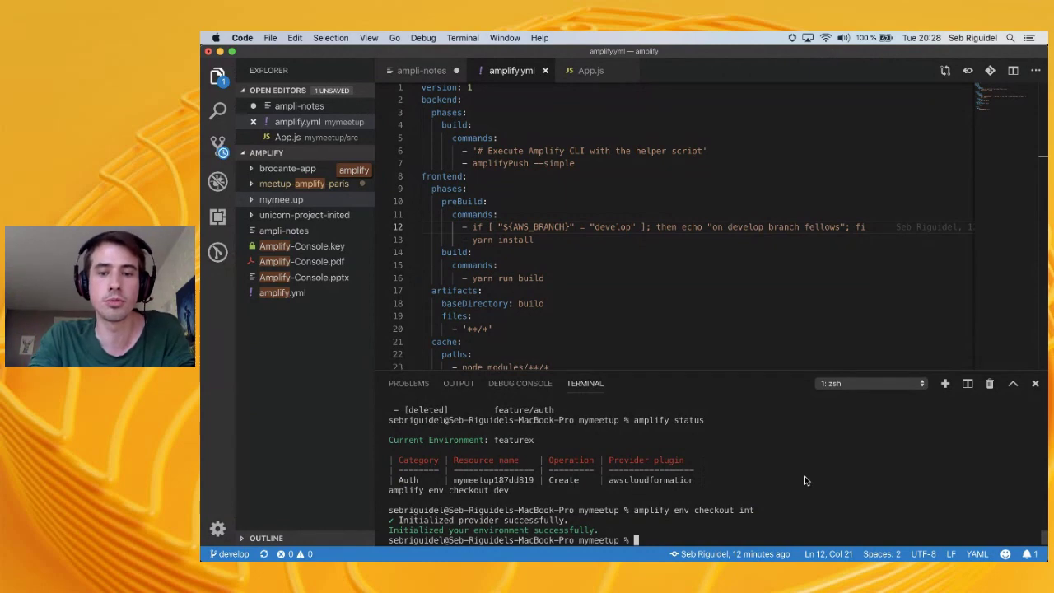
Remove the featurex environment with amplify env remove featurex, confirming the deletion
type("amplify")
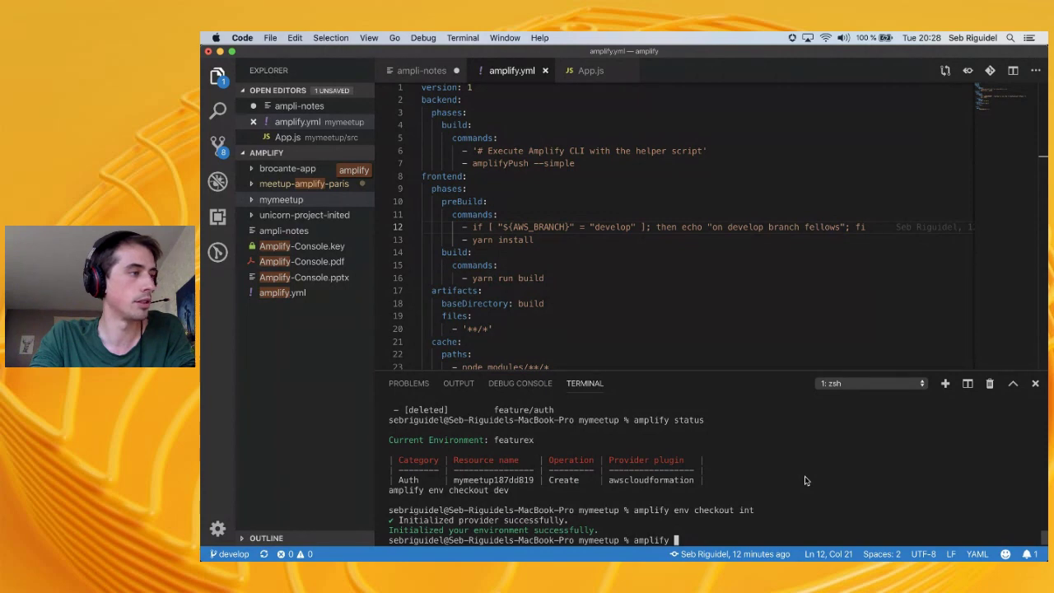
type("env remove fea")
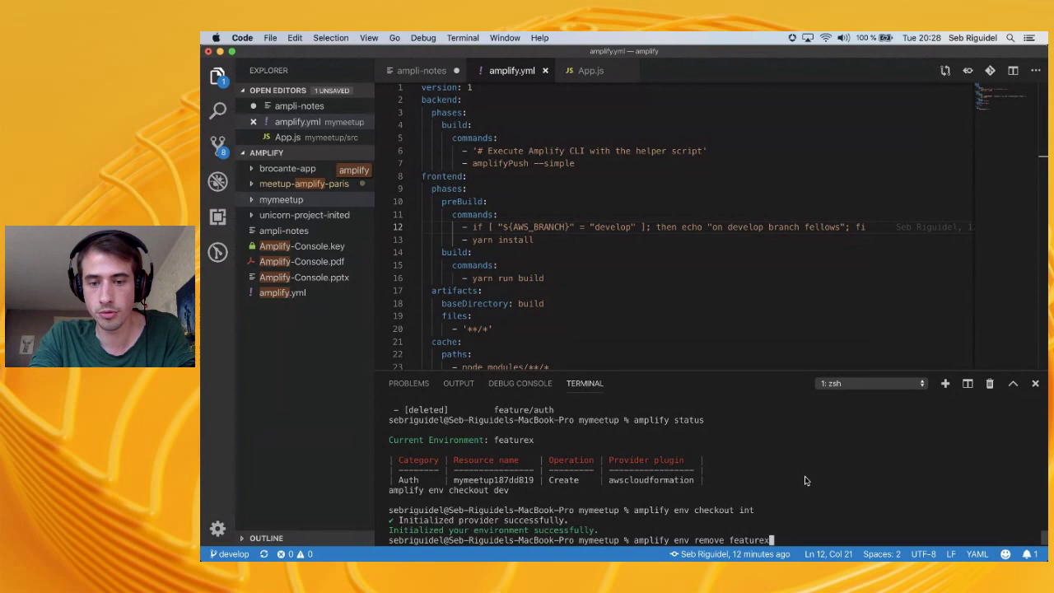
type("turex")
key("Return")
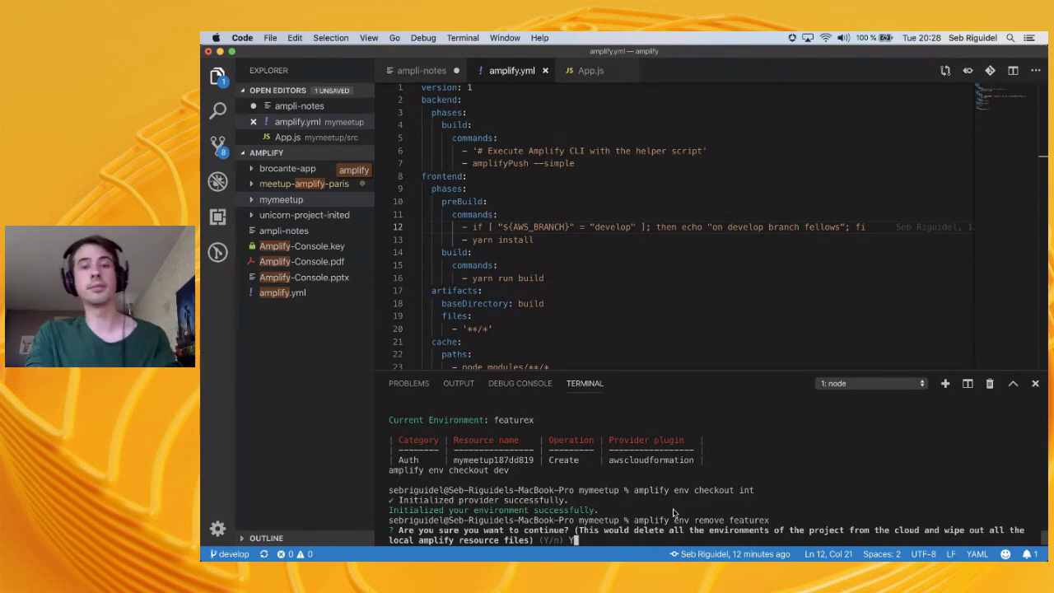
key("Return")
key("super+Tab")
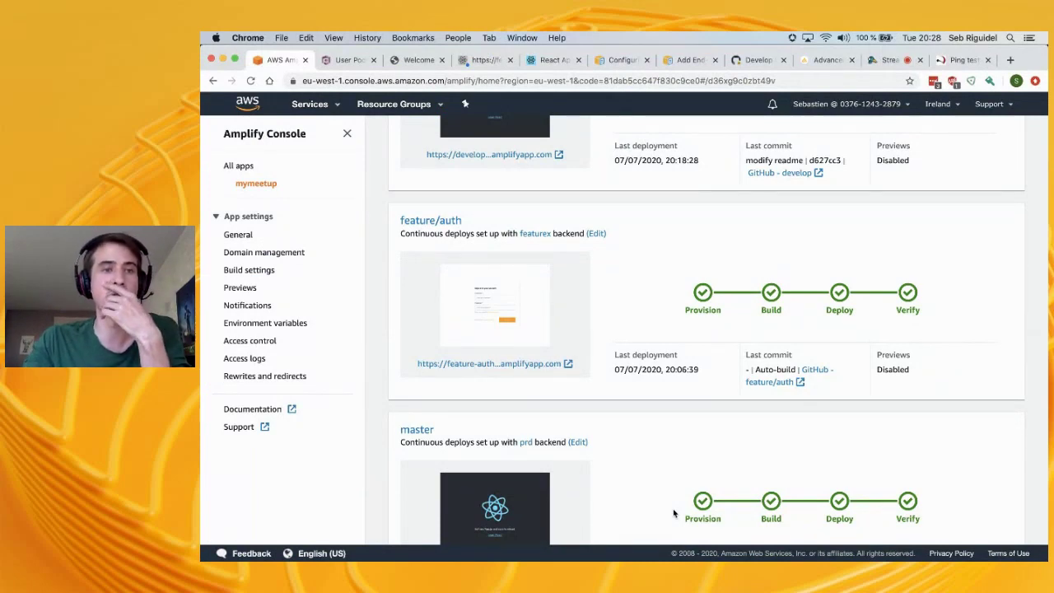
Reload the mymeetup app to show only develop and master, then open the develop amplifyapp.com site
left_click(251, 80)
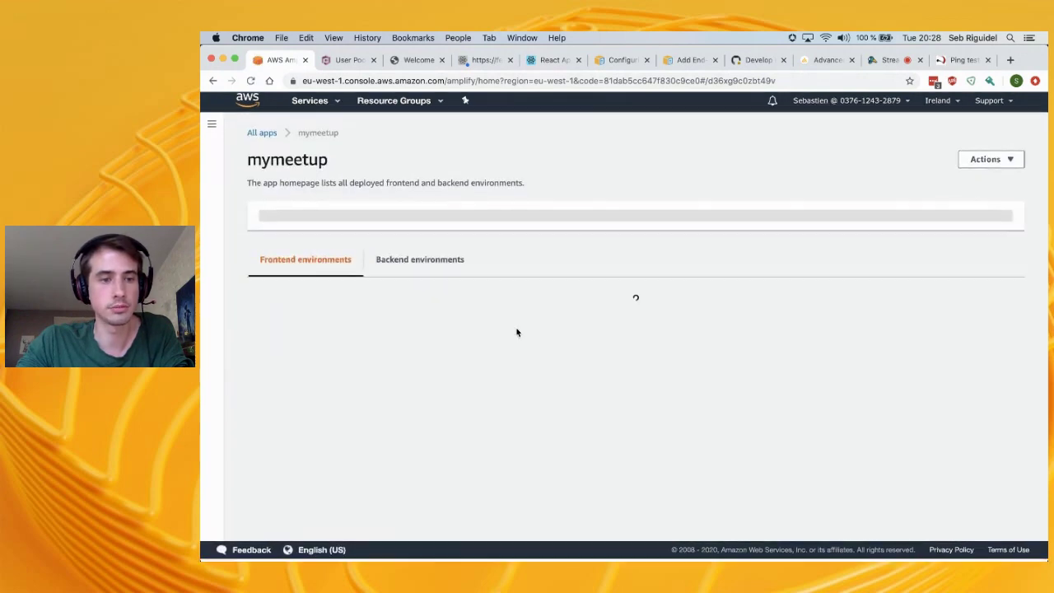
scroll(517, 332, "down", 5)
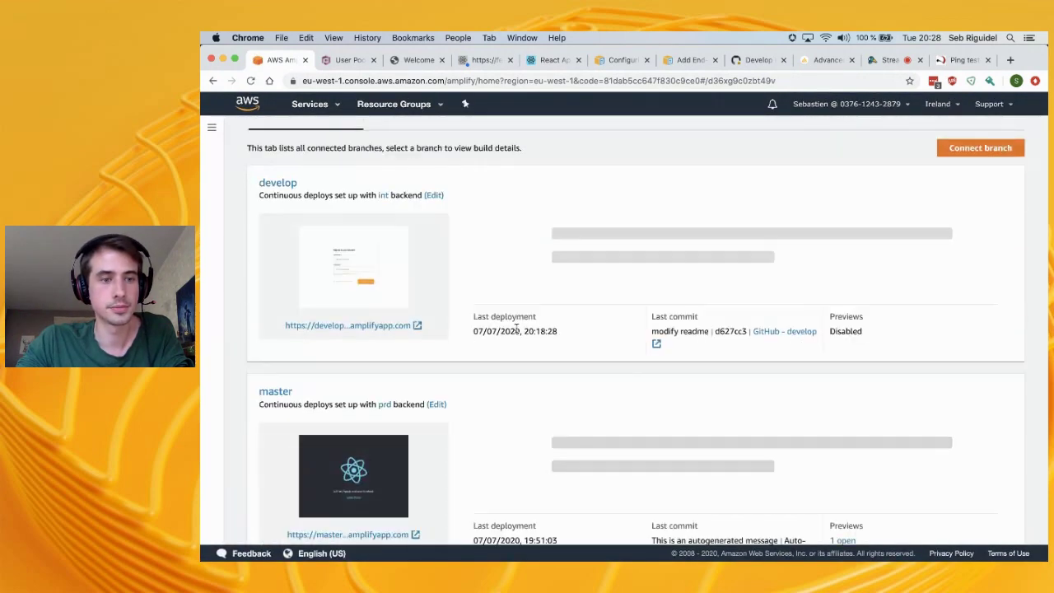
scroll(412, 282, "up", 3)
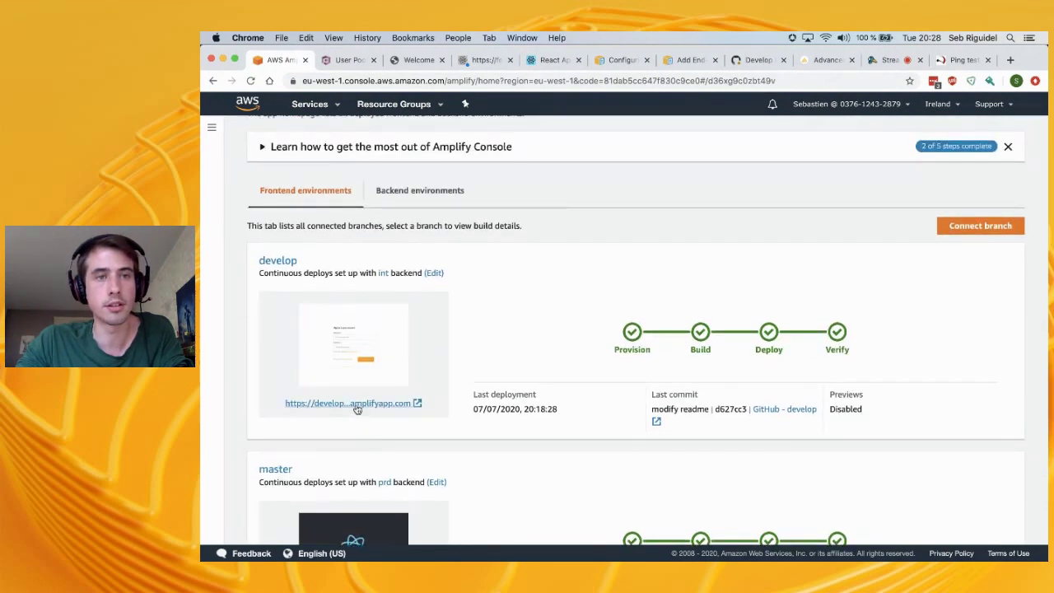
left_click(358, 404)
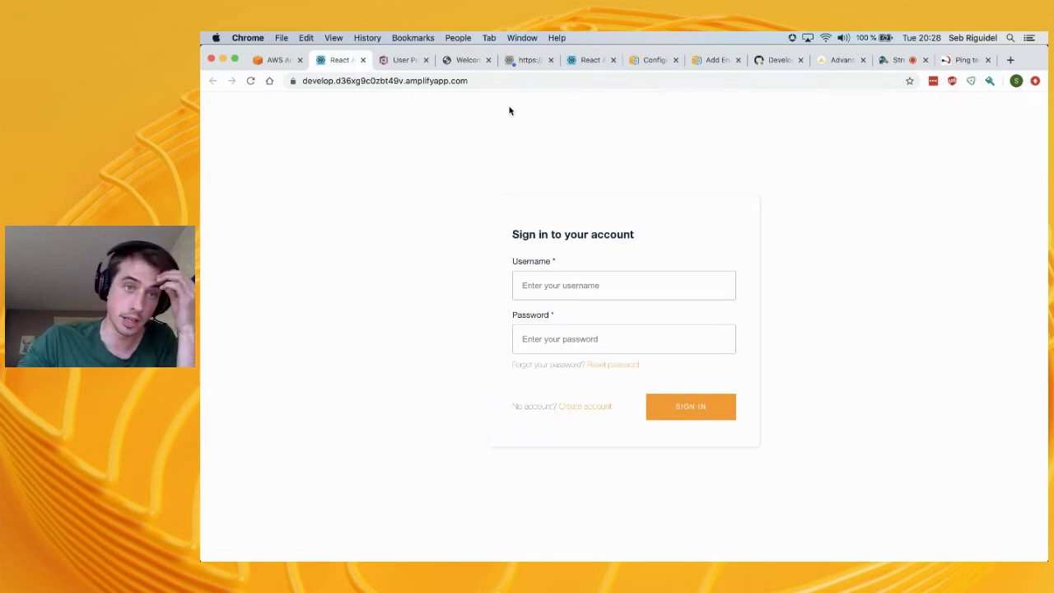
Check the pr-1 and develop tabs, then dismiss, reload and close the 404 feature-auth site
left_click(468, 60)
left_click_drag(478, 64, 357, 63)
left_click(381, 68)
left_click(543, 63)
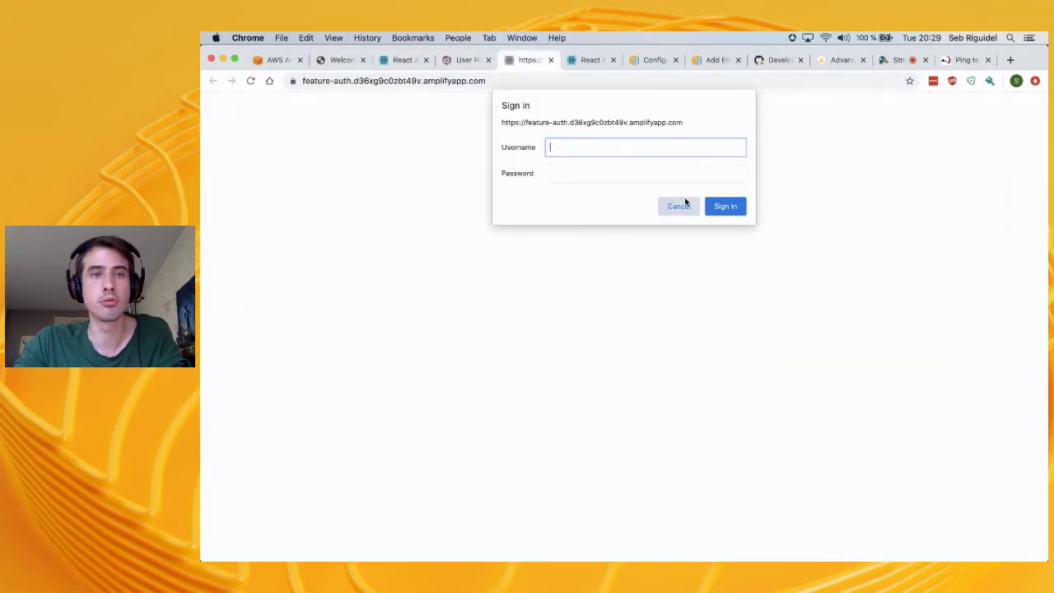
left_click(681, 206)
left_click(250, 80)
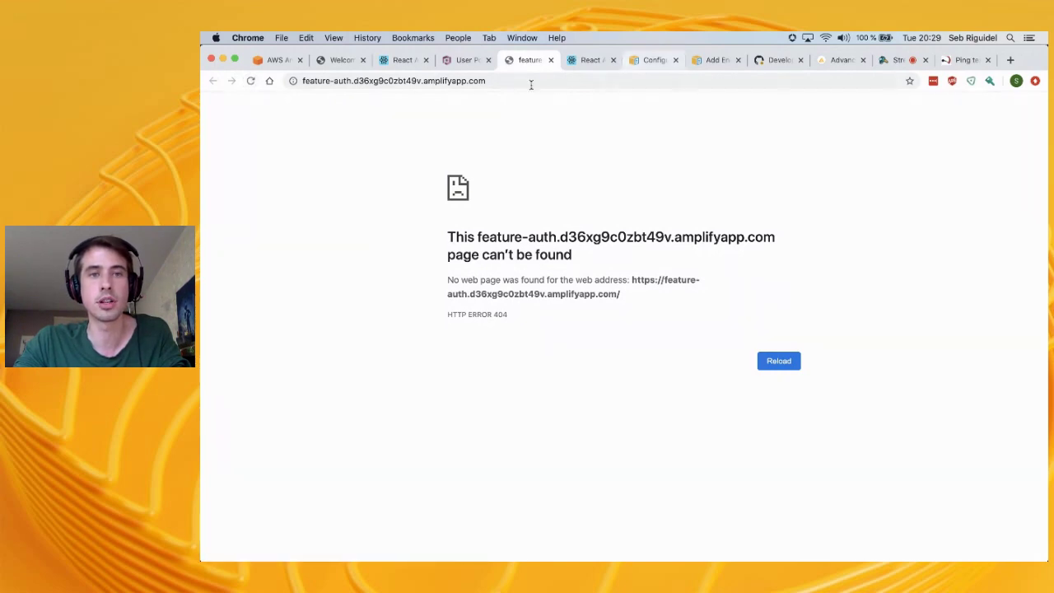
left_click(551, 60)
Recheck the develop site, reload the pr-1 preview, and go back to the Amplify console
left_click(406, 62)
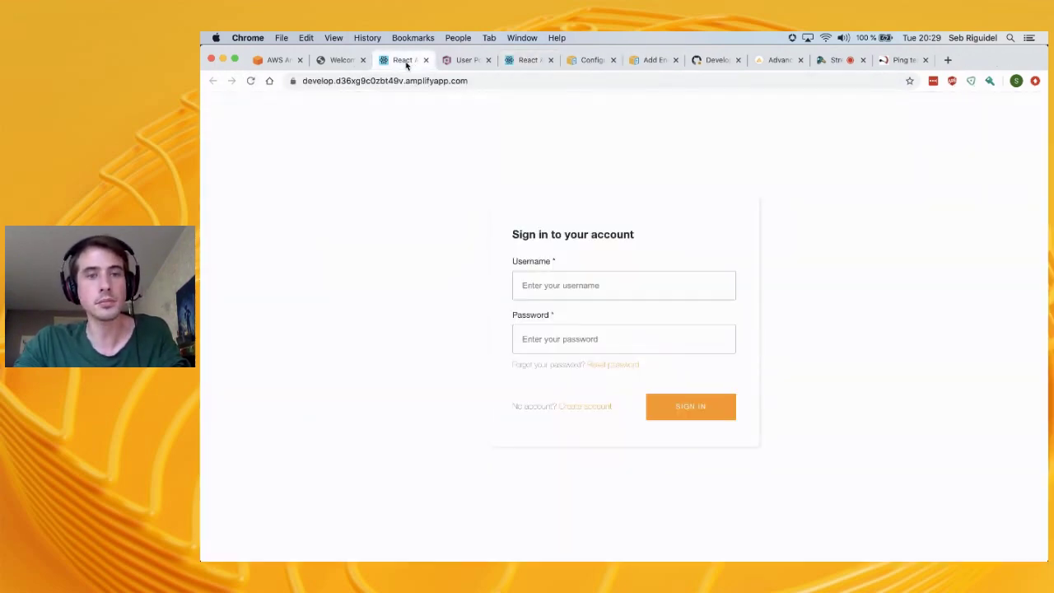
left_click(338, 61)
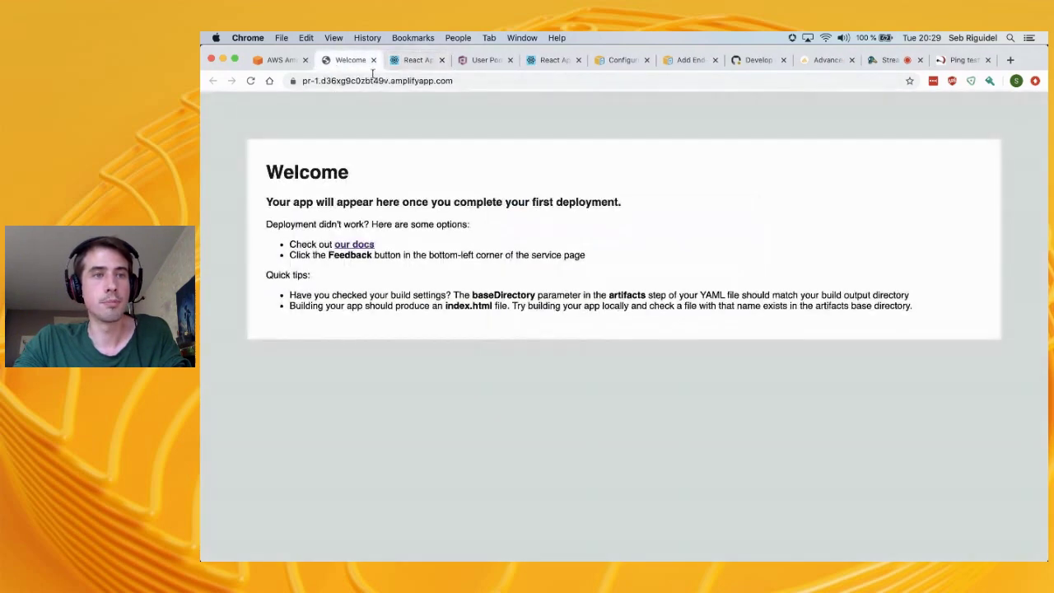
left_click(253, 80)
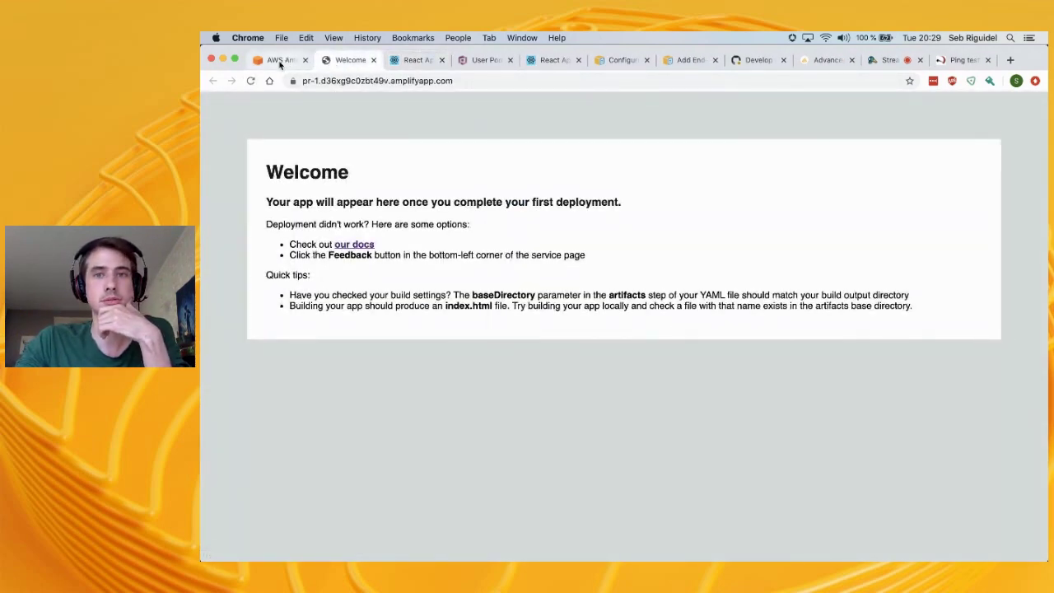
left_click(281, 61)
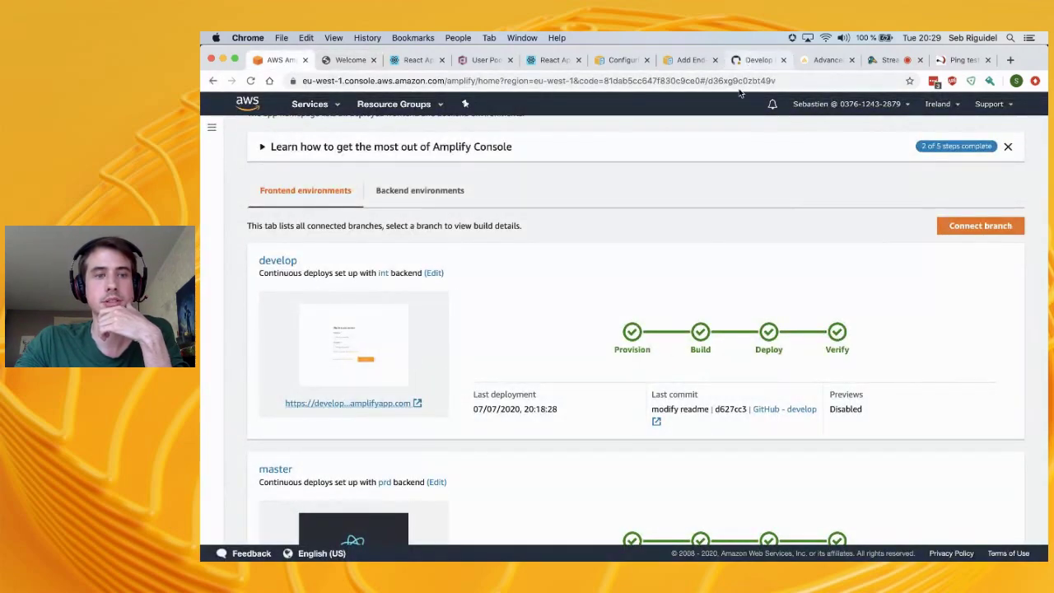
Open the Previews app settings showing pr-1 In progress, then the End-to-End Testing docs
scroll(671, 350, "down", 3)
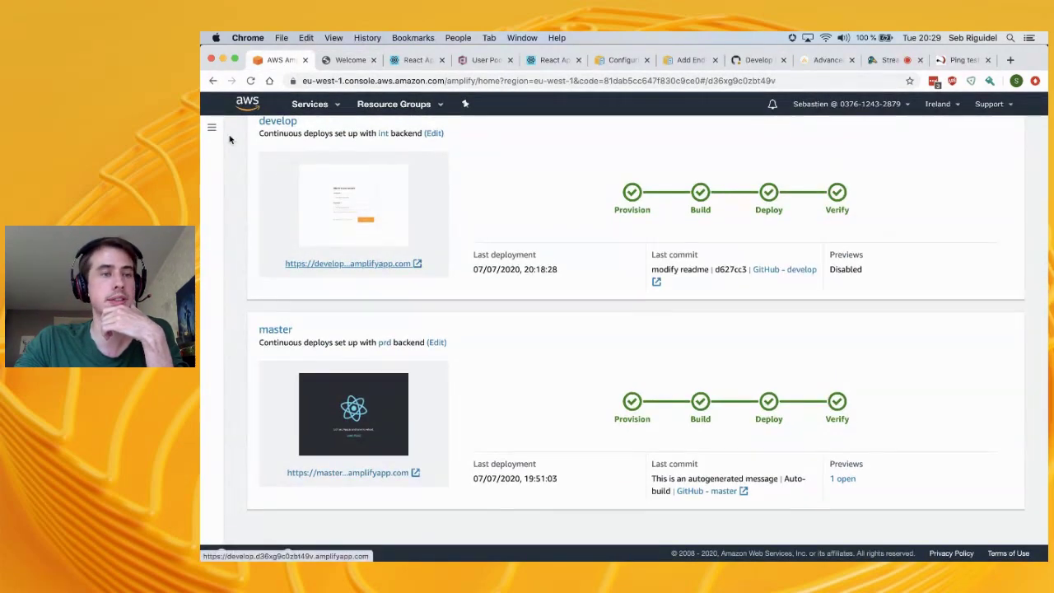
left_click(212, 128)
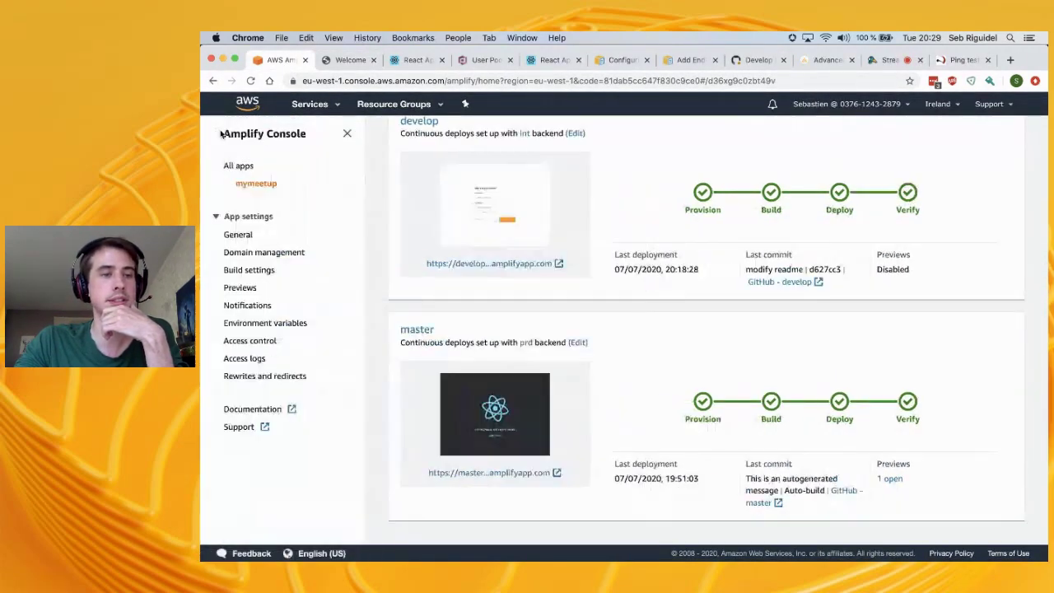
left_click(241, 290)
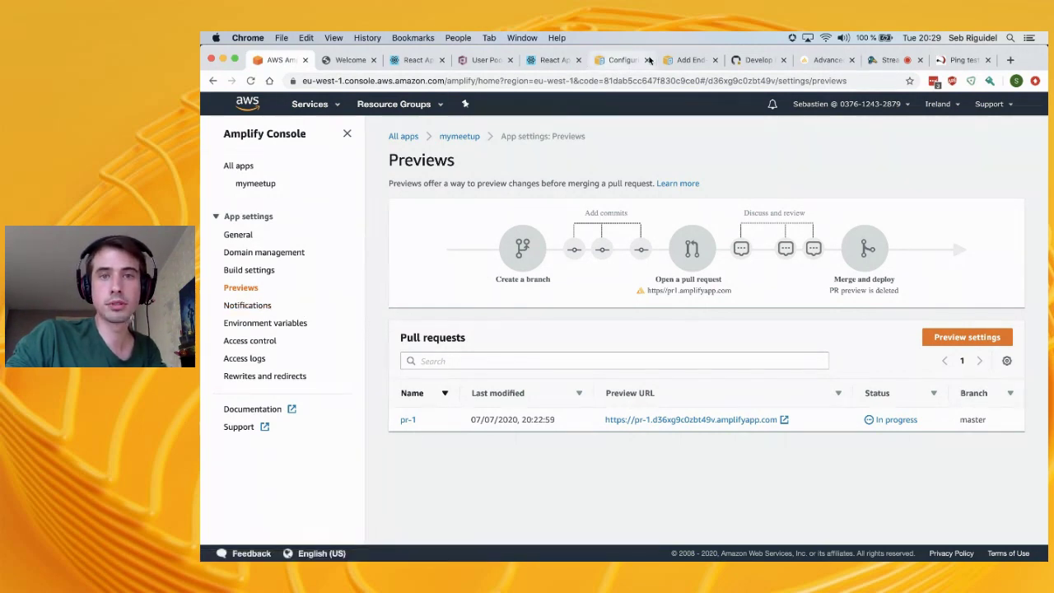
left_click(686, 60)
scroll(626, 275, "up", 2)
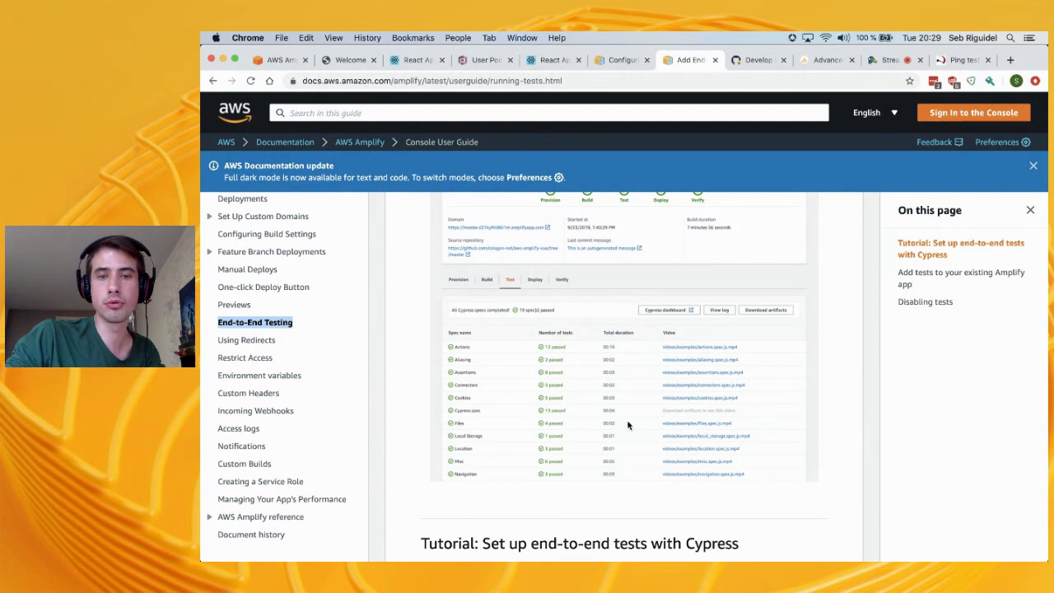
Scroll through the Cypress test results on the End-to-End Testing docs page
scroll(622, 353, "up", 2)
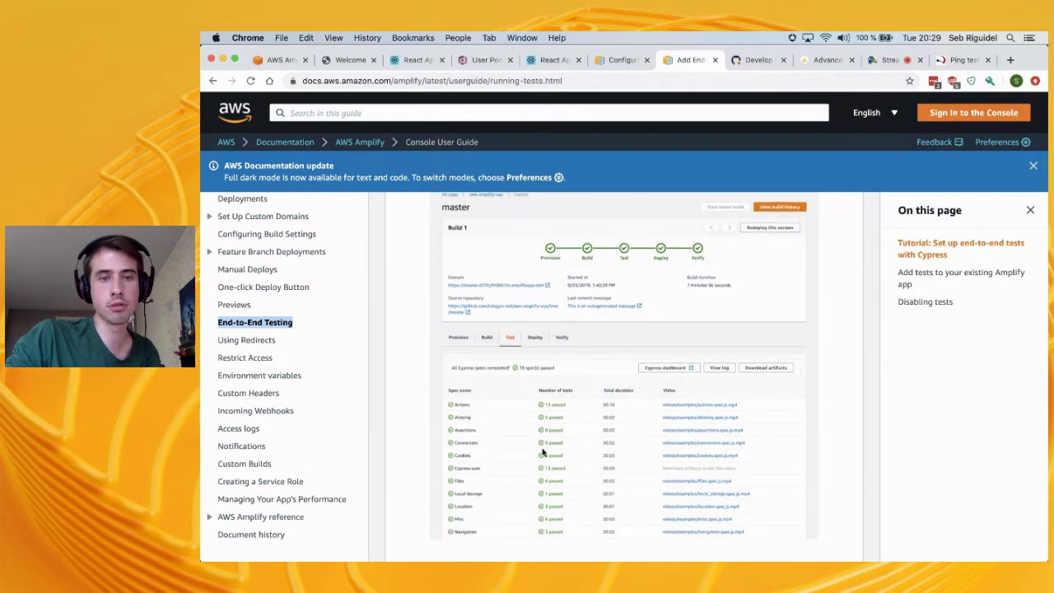
scroll(543, 451, "down", 2)
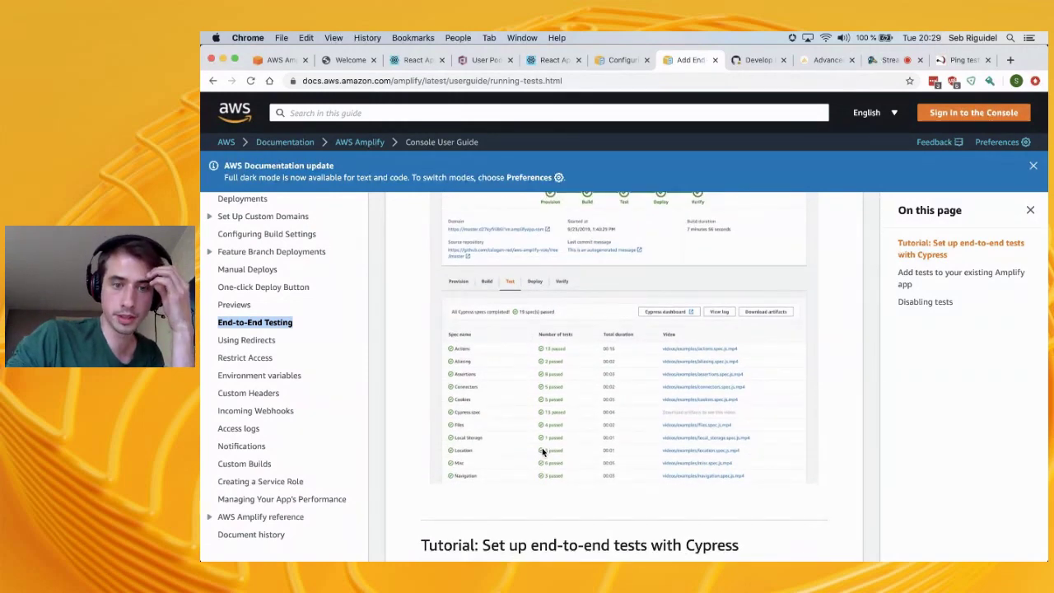
scroll(543, 452, "down", 1)
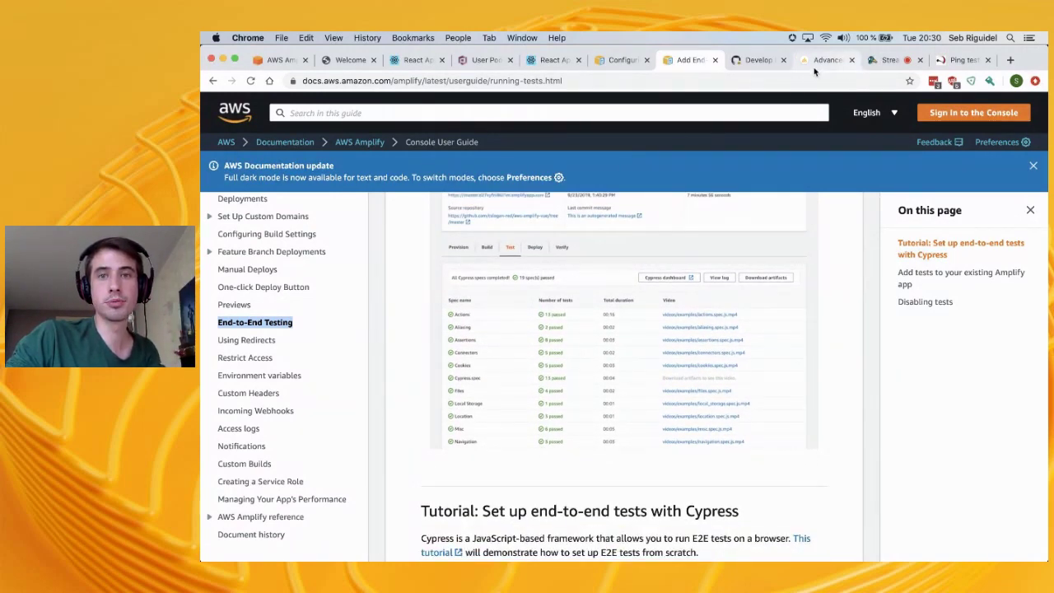
Bring up GitHub's Develop #1 pull request and scroll to its in-progress Web Preview check
left_click(756, 59)
scroll(566, 387, "down", 1)
scroll(565, 380, "down", 5)
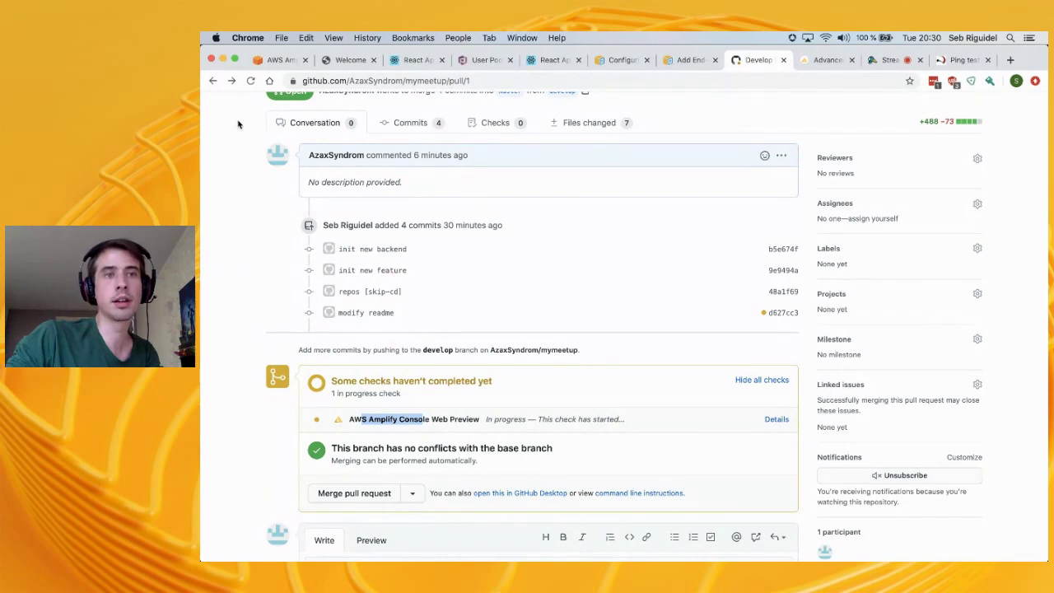
Glance at pr-1's running preview, then enter 'amplify mock' in the VS Code terminal
left_click(278, 60)
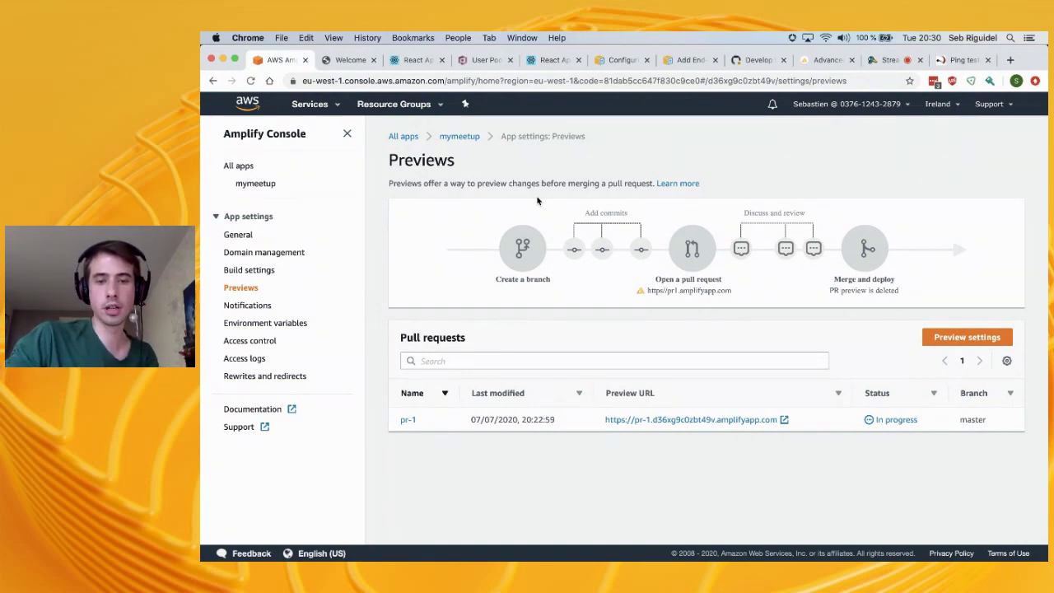
key("super+Tab")
type("amplify mock")
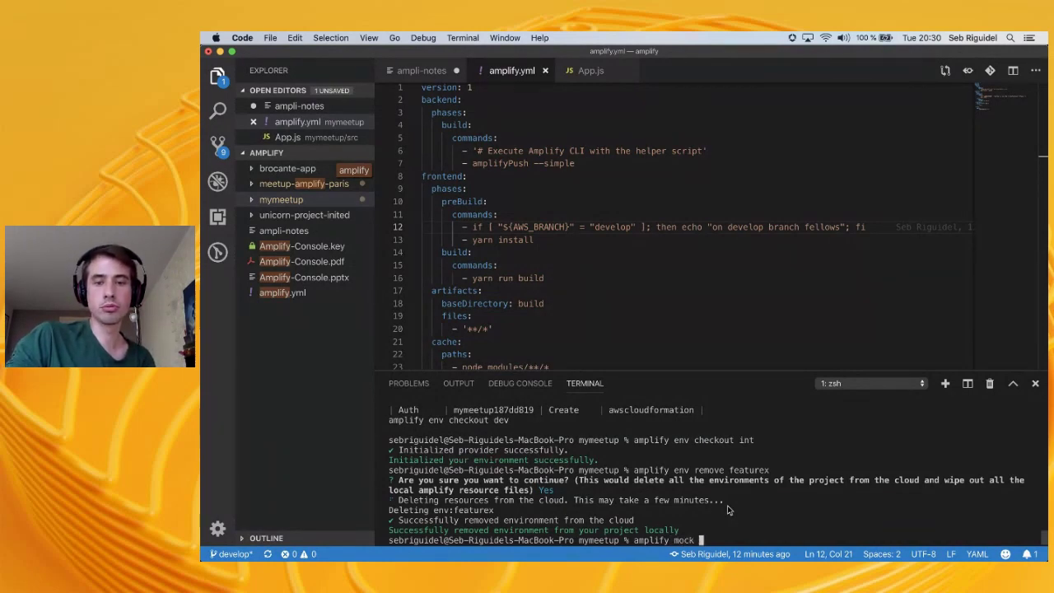
Run amplify mock, cancel it with Ctrl+C, and return to Chrome's Amplify Previews page
key("Return")
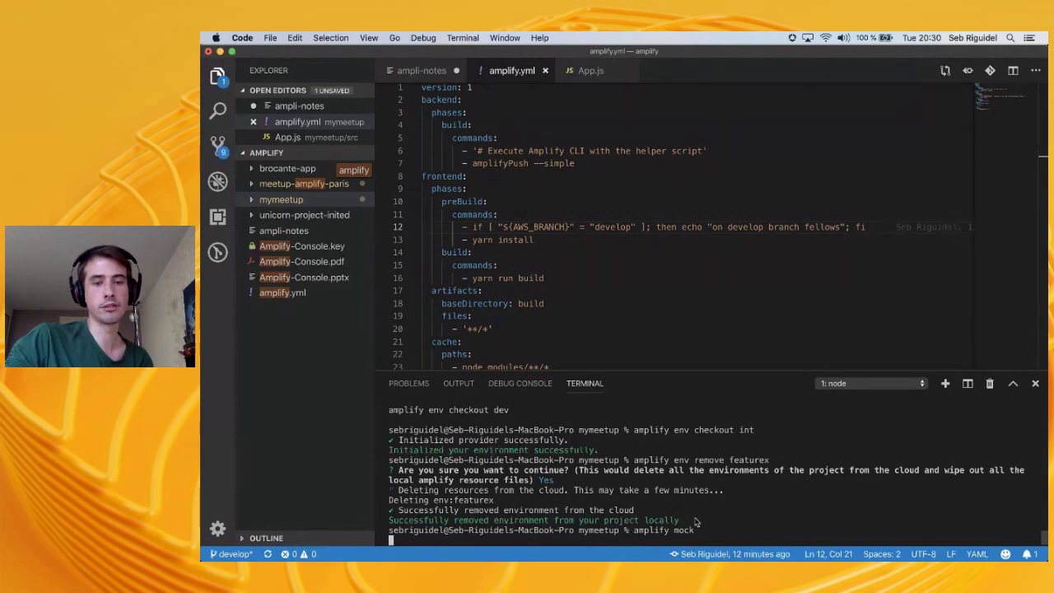
key("ctrl+c")
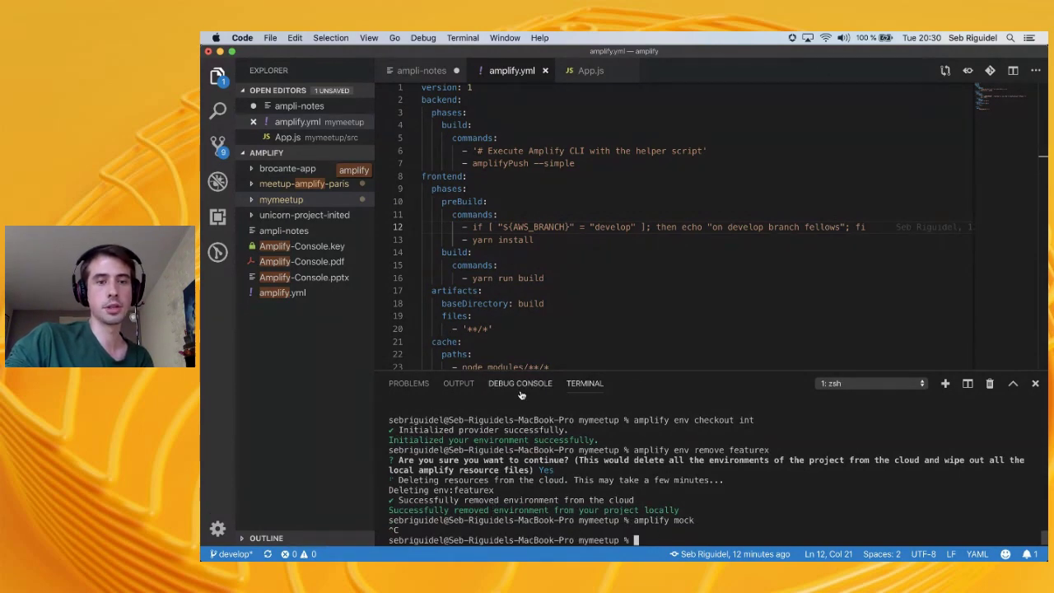
key("super+Tab")
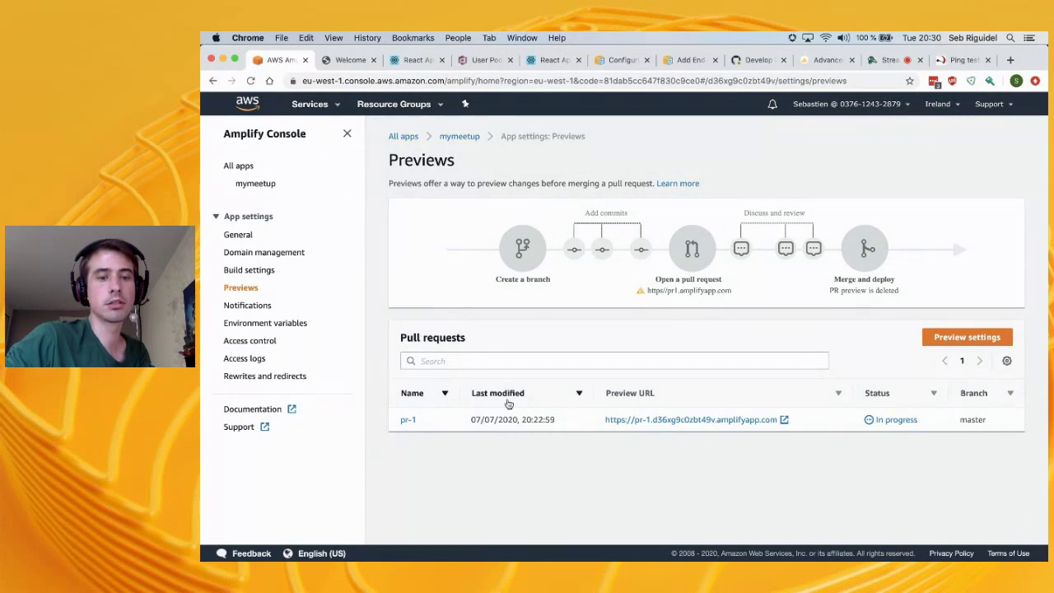
After a brief look at VS Code, bring up the Configuring Build Settings documentation in Chrome
key("super+Tab")
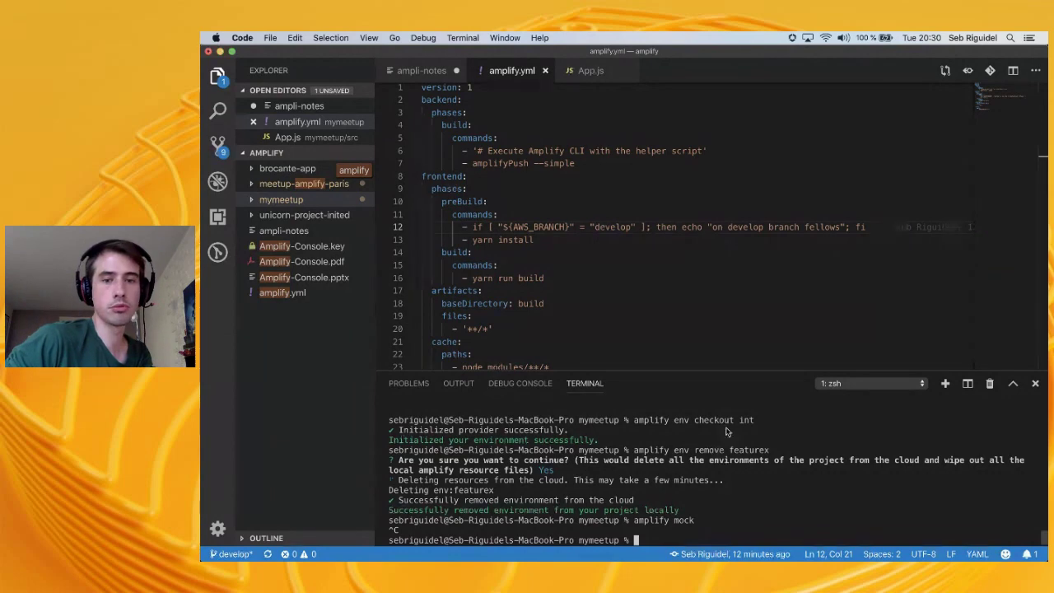
key("super+Tab")
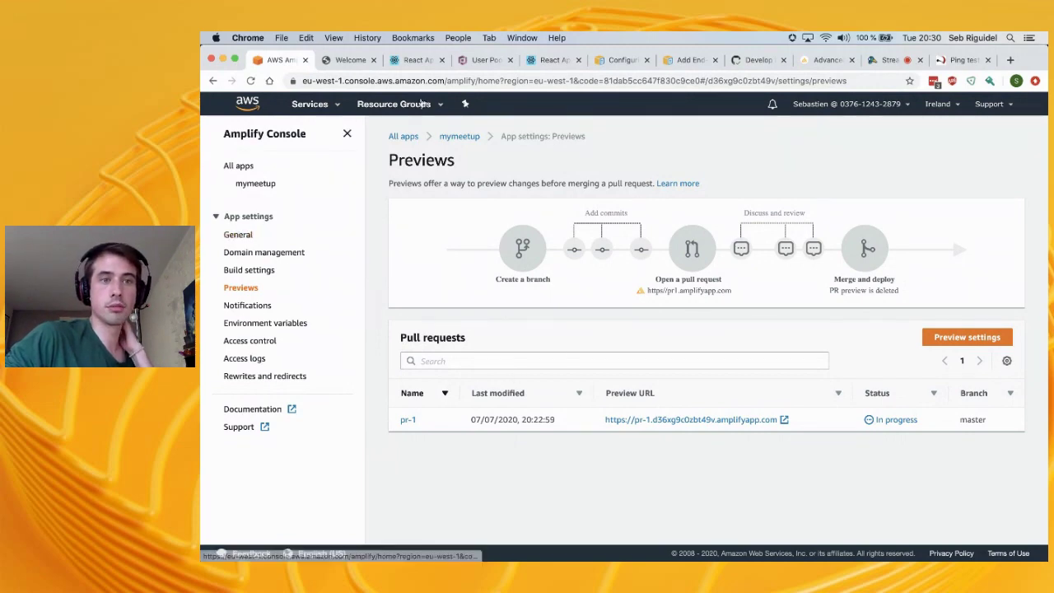
left_click(618, 64)
Review the build-spec YAML examples, then return to Previews where pr-1 shows Success
scroll(523, 303, "up", 10)
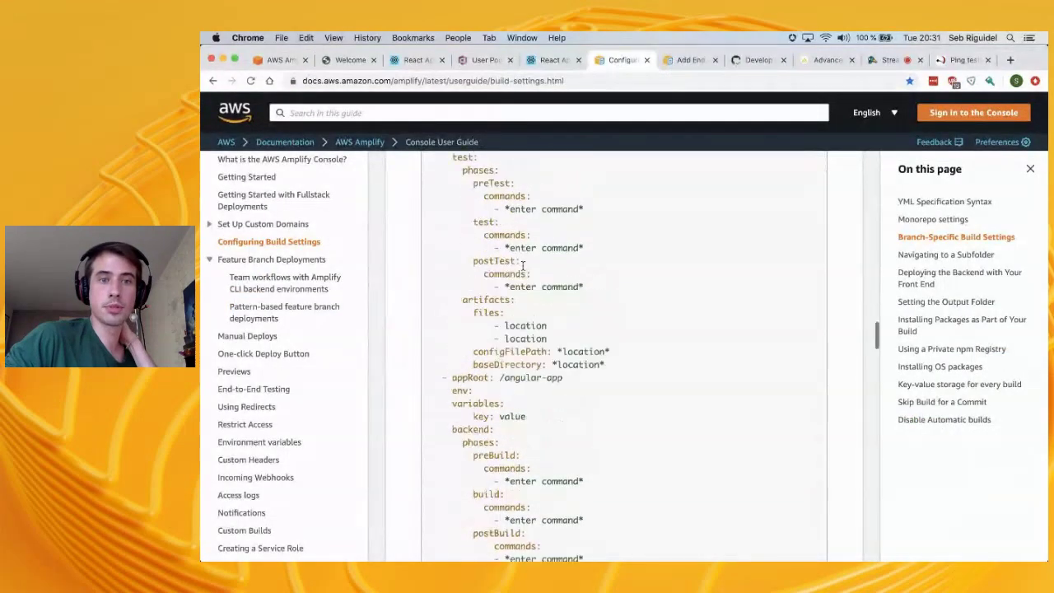
scroll(523, 303, "up", 3)
scroll(502, 308, "down", 10)
scroll(536, 262, "up", 2)
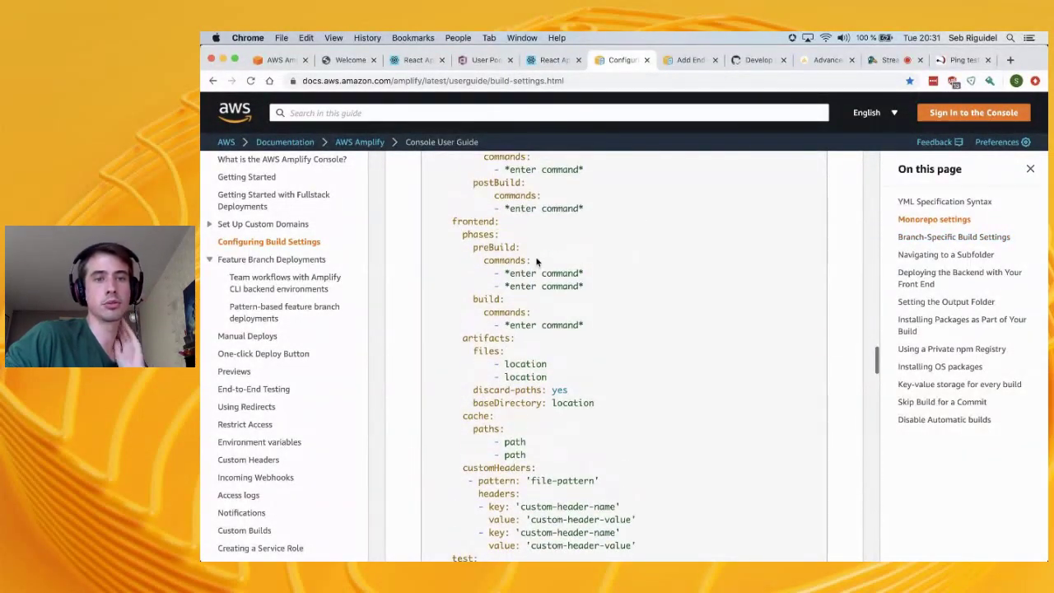
scroll(536, 262, "down", 6)
left_click(276, 61)
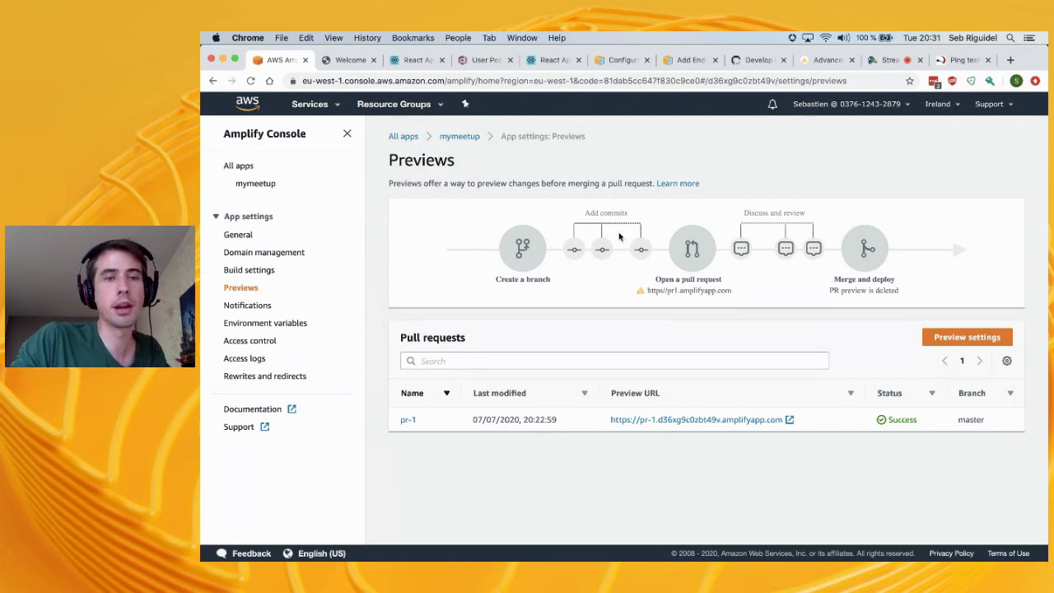
Highlight the Previews description and heading, then glance at the Develop pull request
triple_click(416, 179)
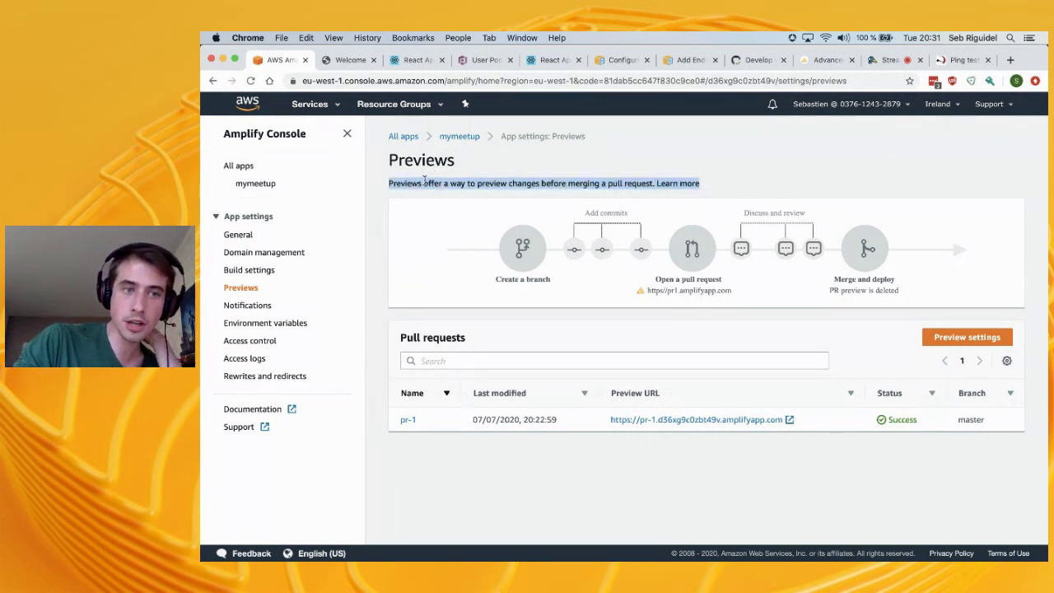
left_click(425, 180)
double_click(426, 172)
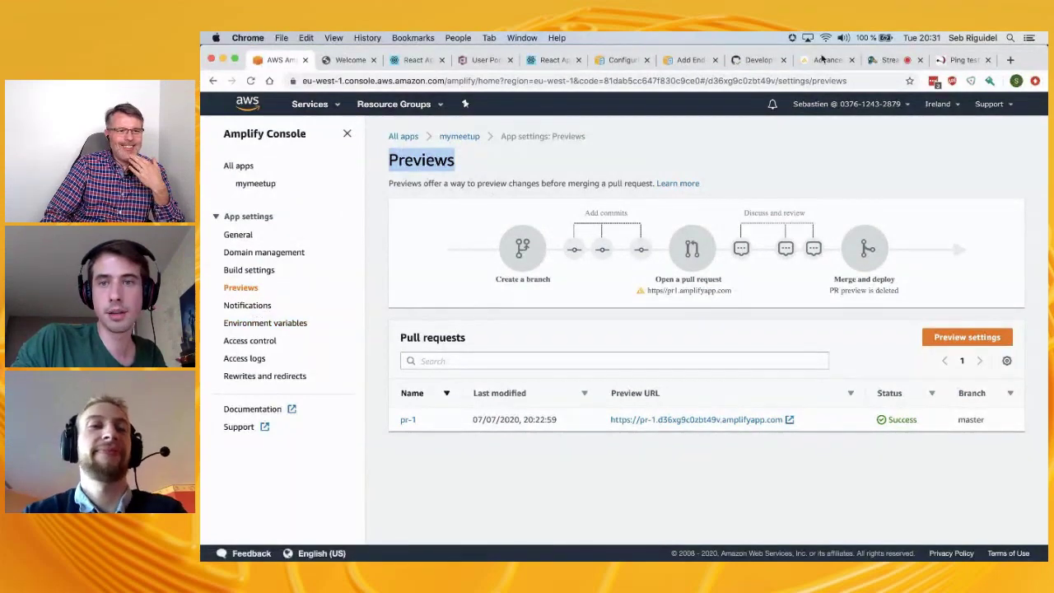
left_click(758, 60)
scroll(512, 342, "down", 2)
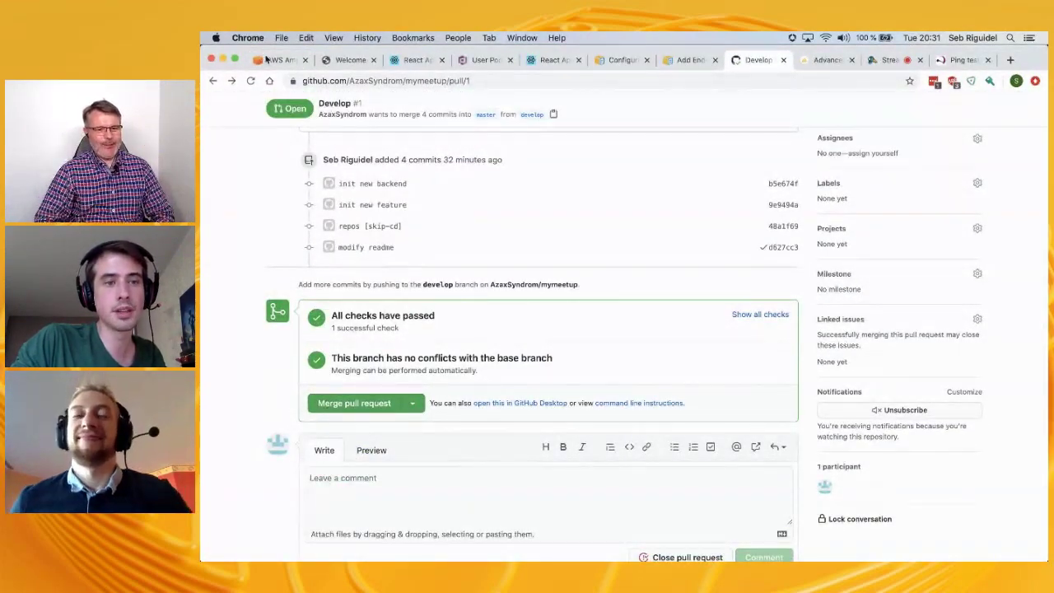
Check the pr-1 preview app's sign-in page, then return to the Develop PR with all checks passed
left_click(280, 59)
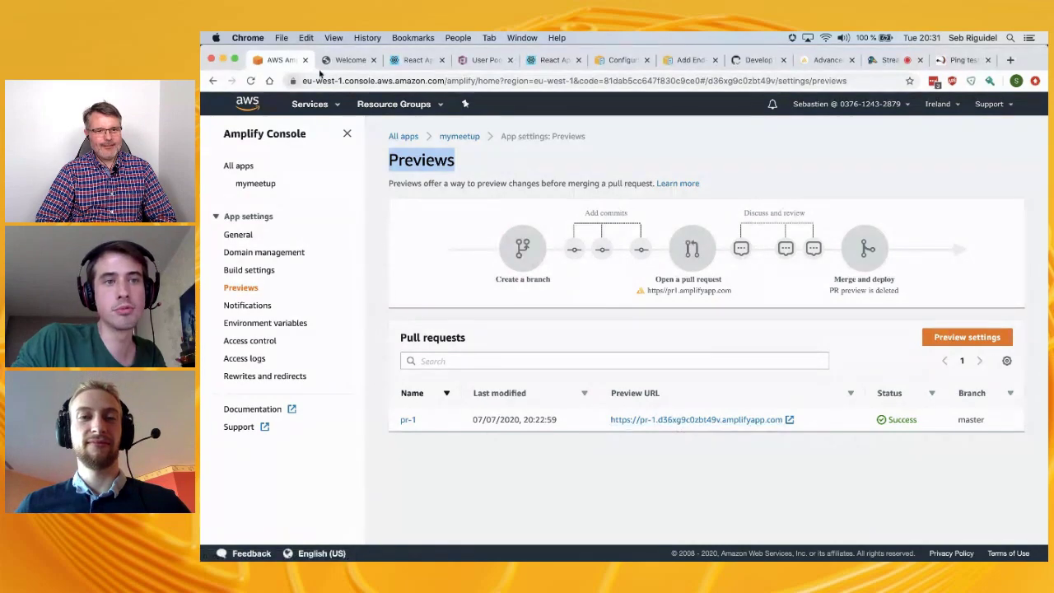
left_click(350, 59)
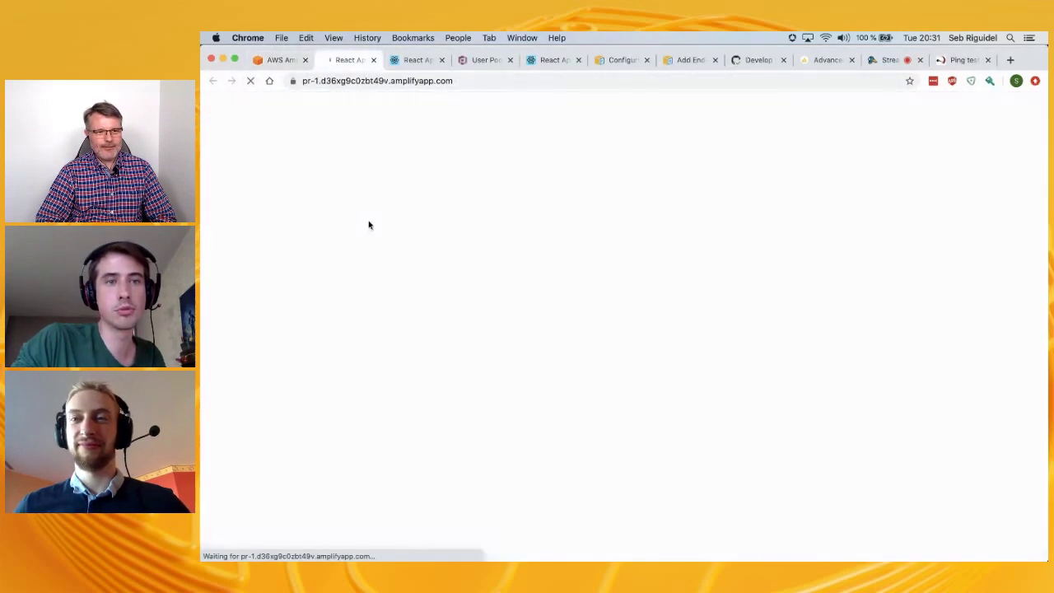
left_click(893, 61)
left_click(821, 62)
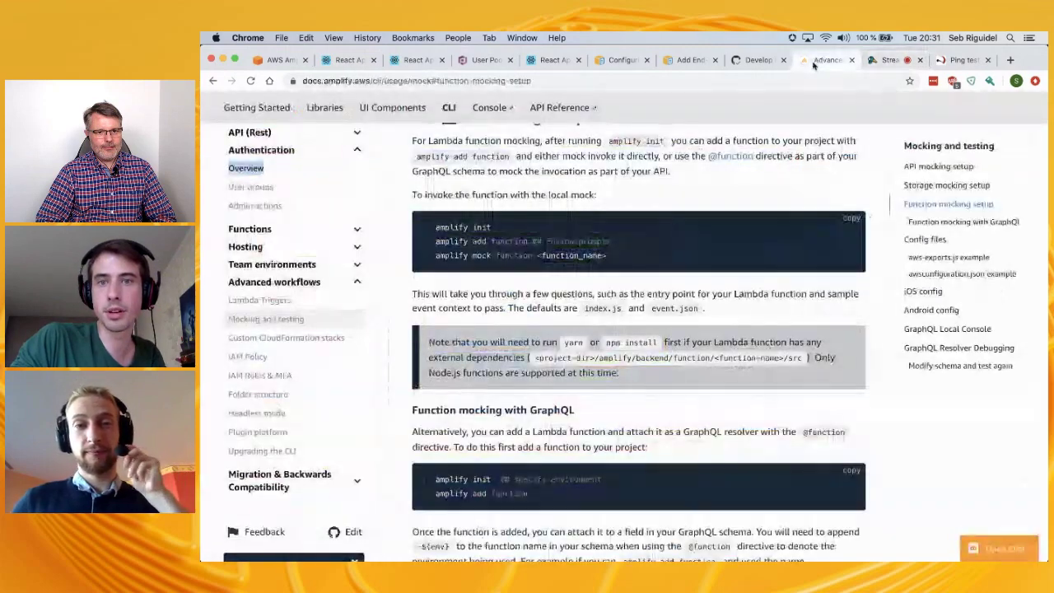
left_click(757, 60)
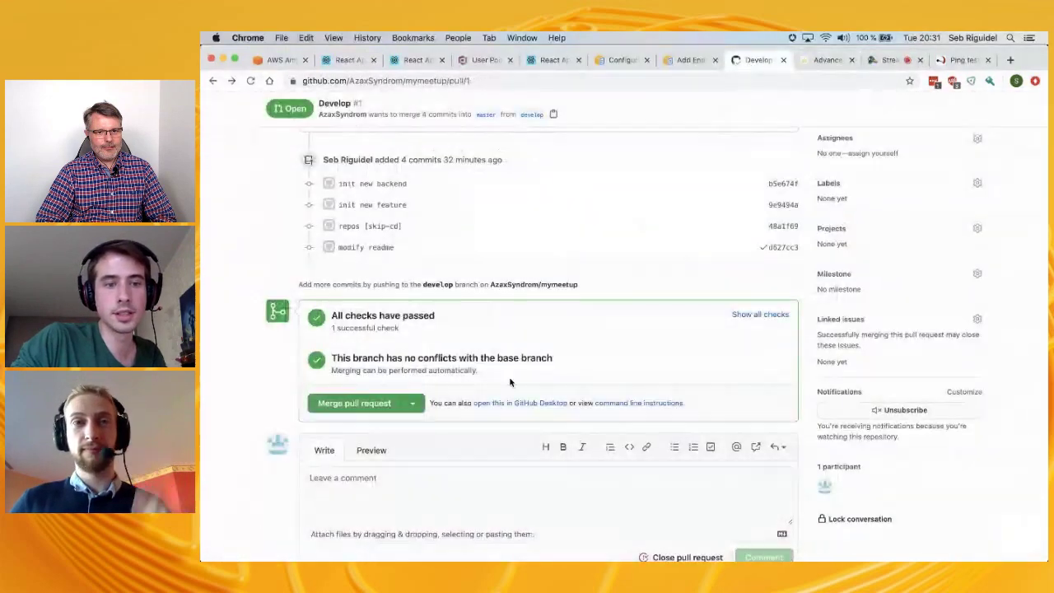
Merge Develop #1 into master, recheck the merged PR, and return to Amplify Previews
left_click(355, 403)
left_click(357, 386)
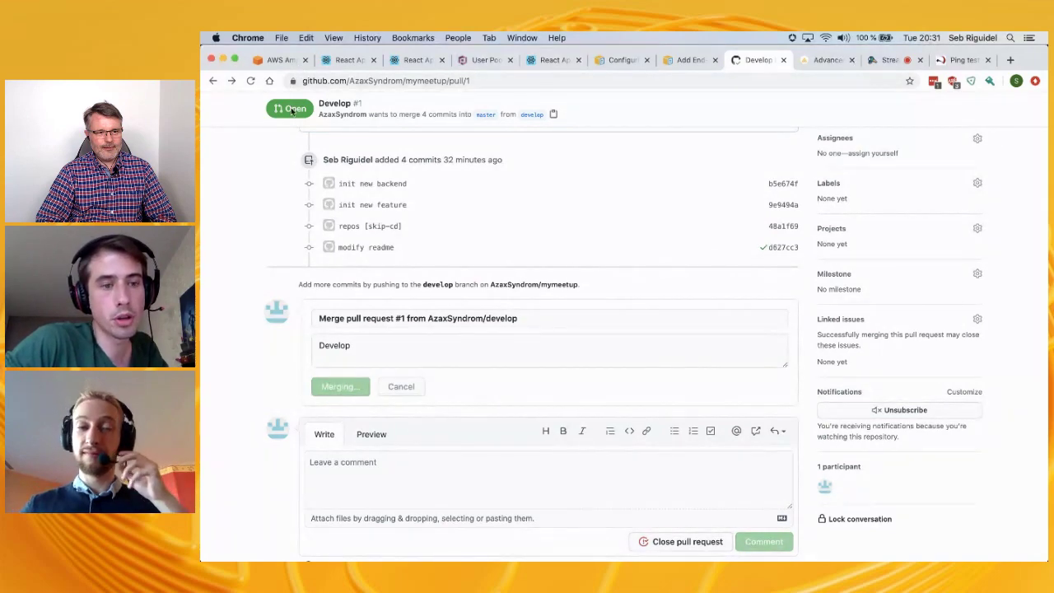
left_click(276, 59)
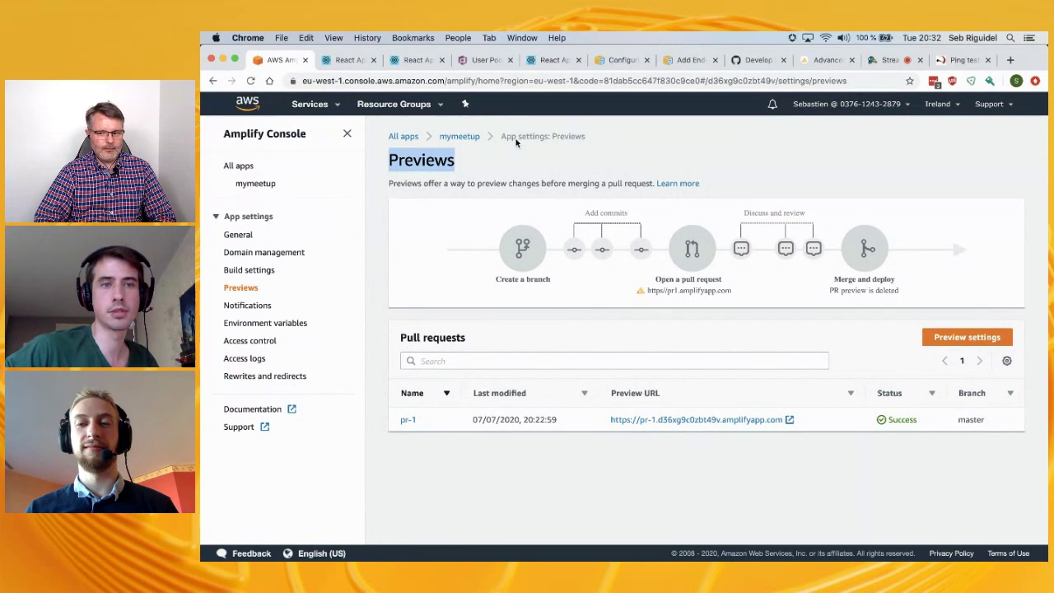
left_click(887, 60)
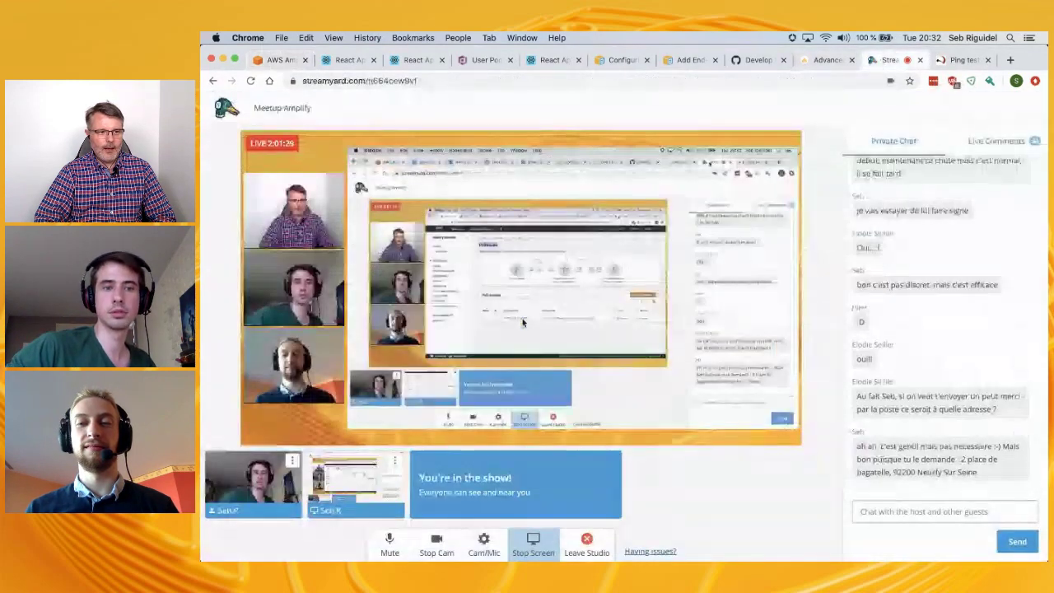
left_click(759, 60)
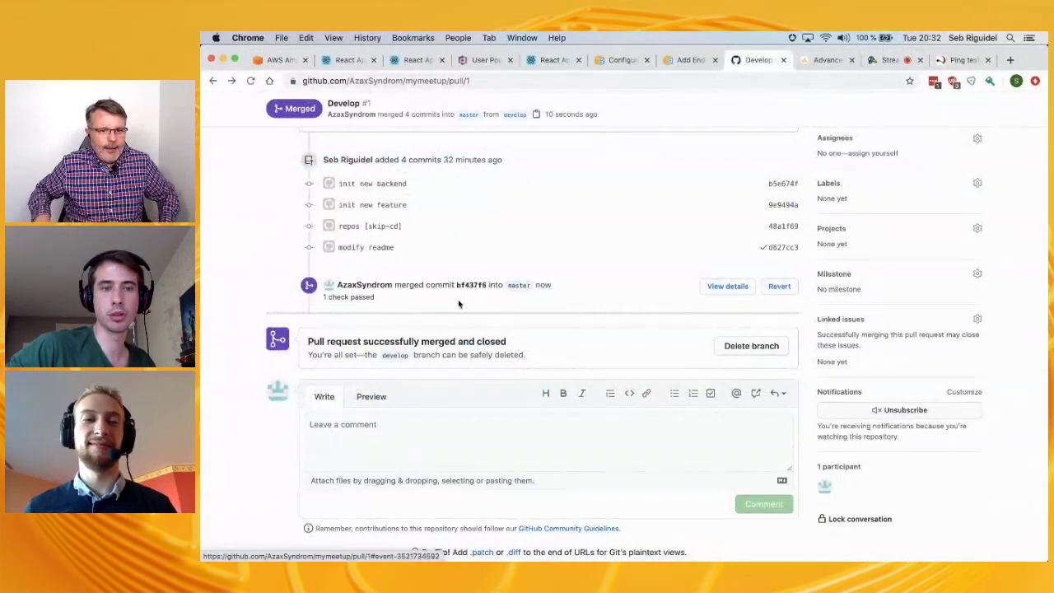
left_click(280, 60)
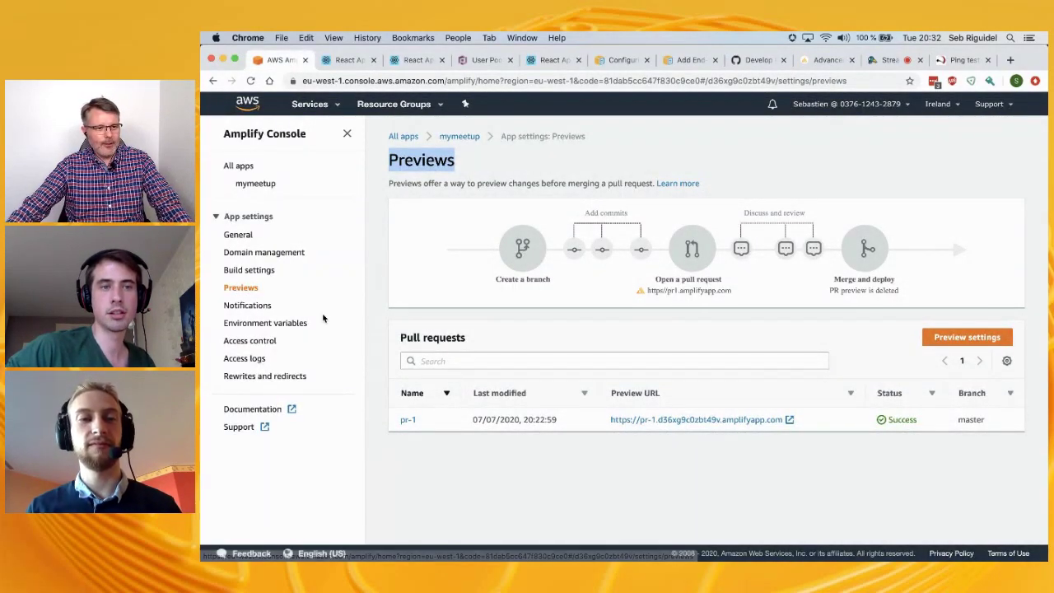
Search AWS services for 's3' and open the S3 console in a new tab
left_click(310, 103)
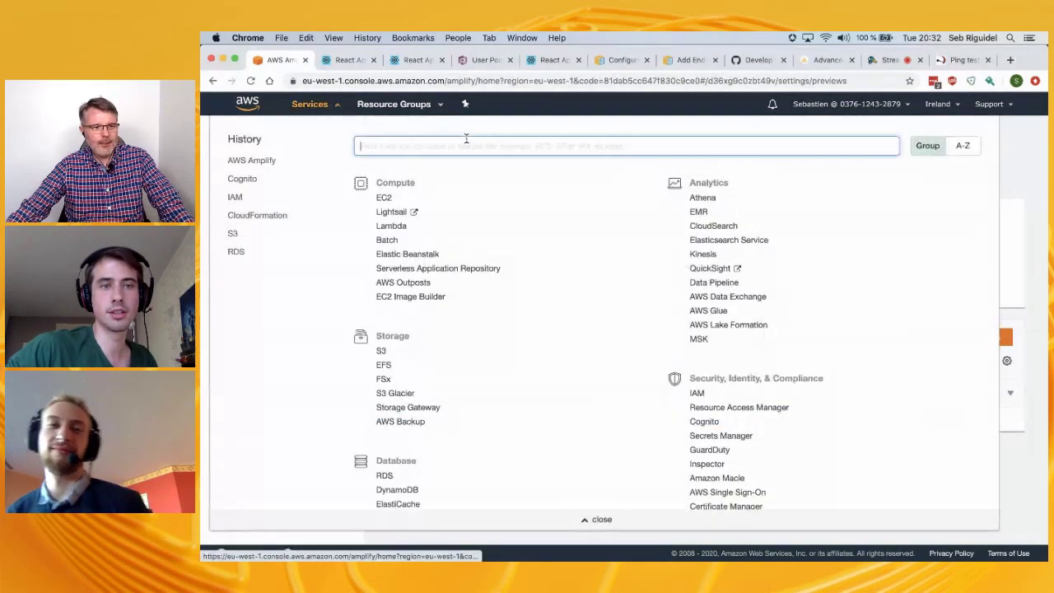
type("s3")
right_click(412, 174)
left_click(445, 175)
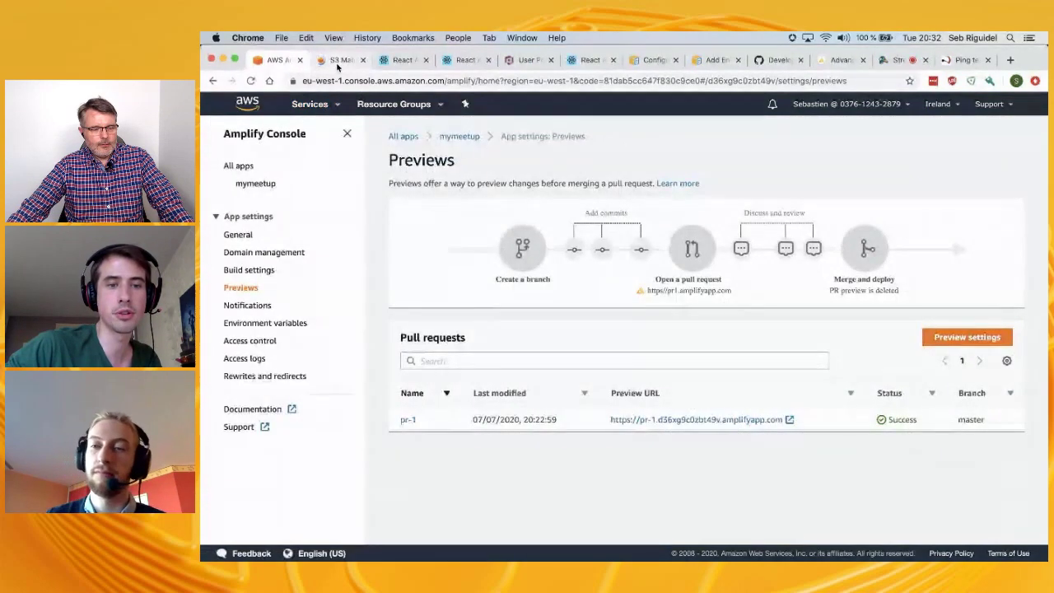
left_click(337, 62)
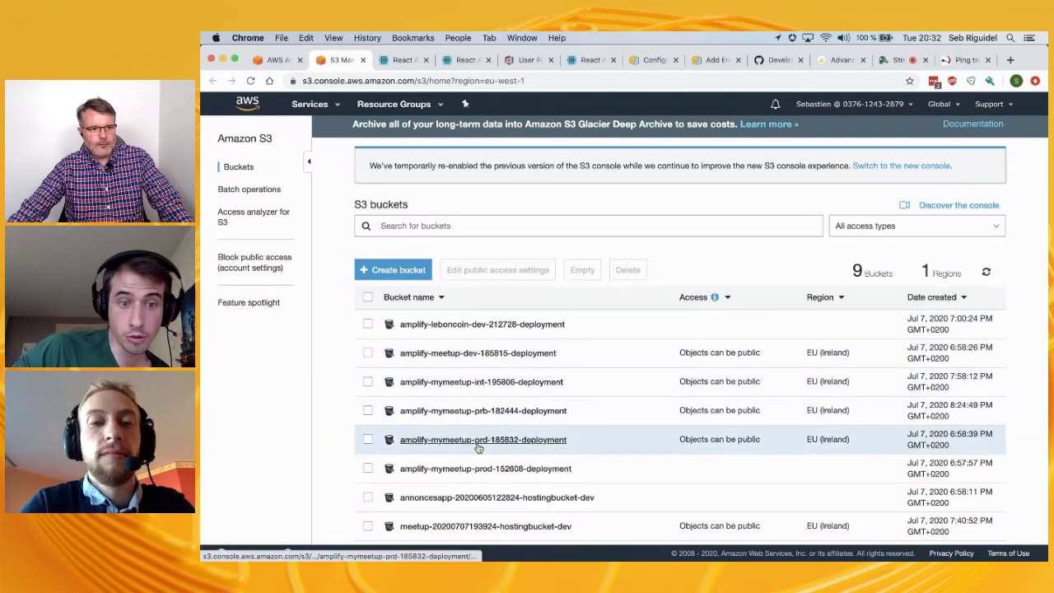
Review the nine S3 buckets, then return to Amplify Previews
scroll(478, 445, "down", 1)
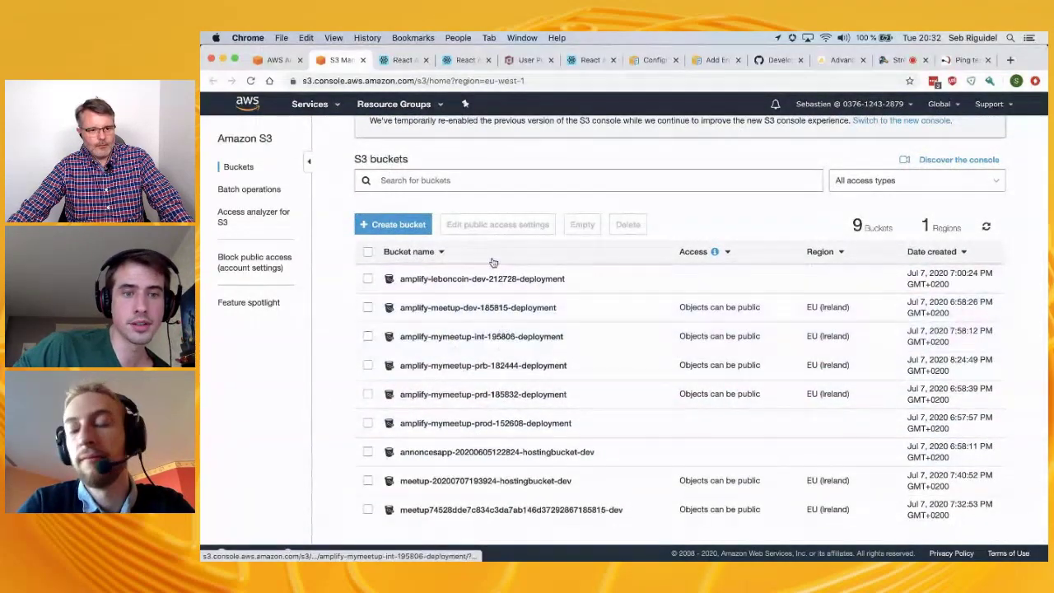
scroll(477, 284, "up", 1)
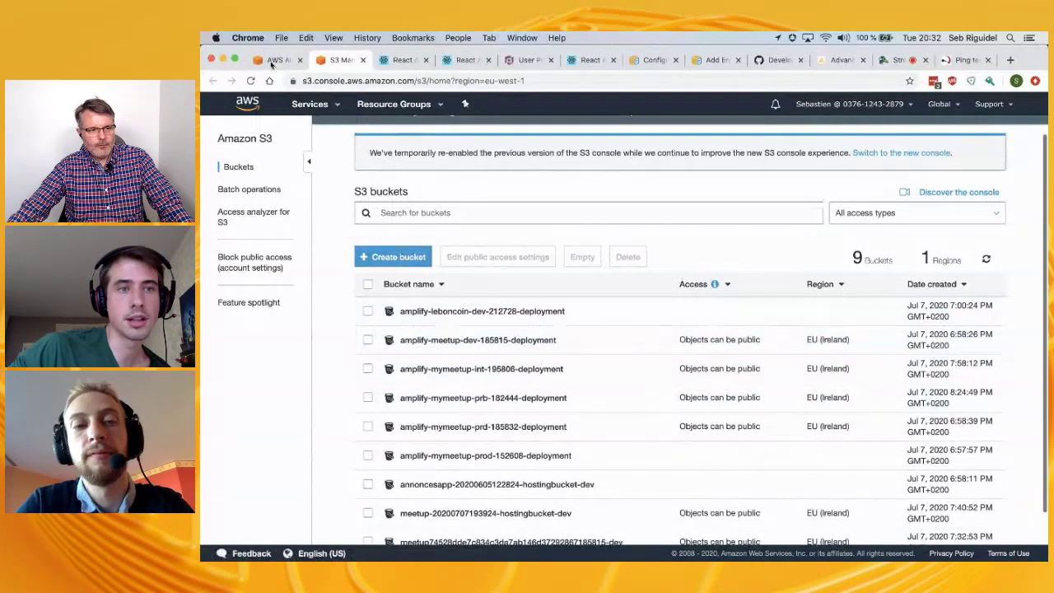
left_click(274, 60)
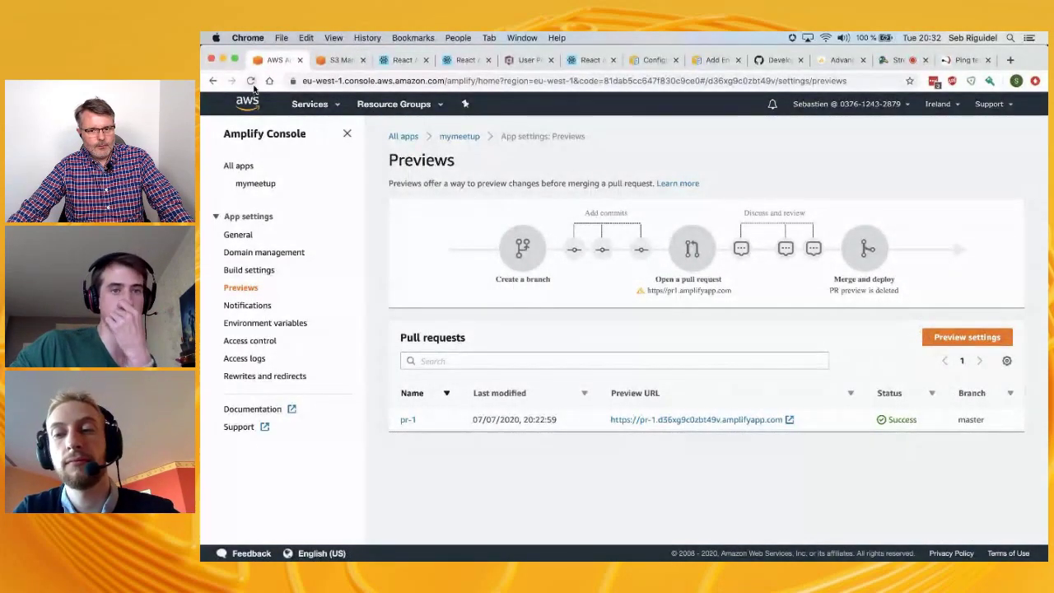
Refresh Previews to confirm no pull requests remain, then go to All apps
left_click(251, 80)
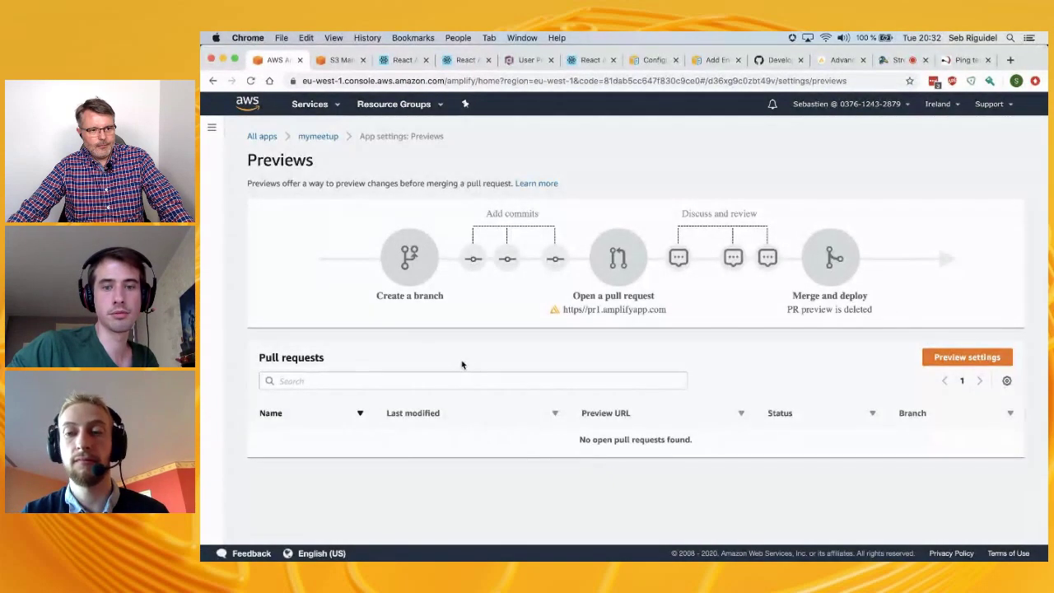
left_click_drag(559, 452, 716, 454)
left_click(267, 139)
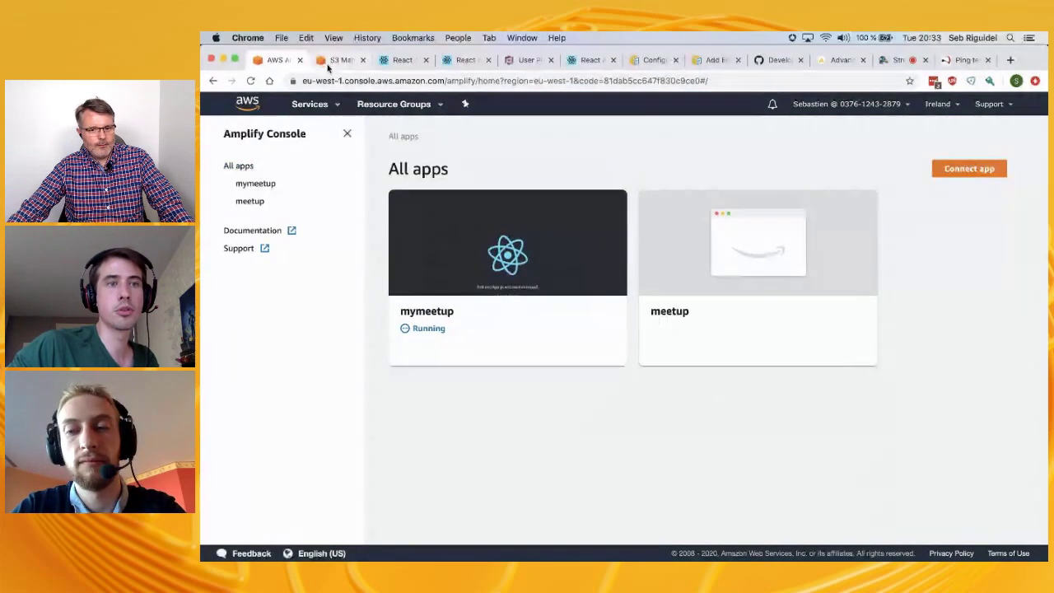
In the S3 tab, search AWS services for 'cogni'
left_click(331, 61)
left_click(310, 104)
type("cogni")
Open Cognito's user pools list showing meetup and mymeetup, then return to Amplify's all-apps page
left_click(434, 171)
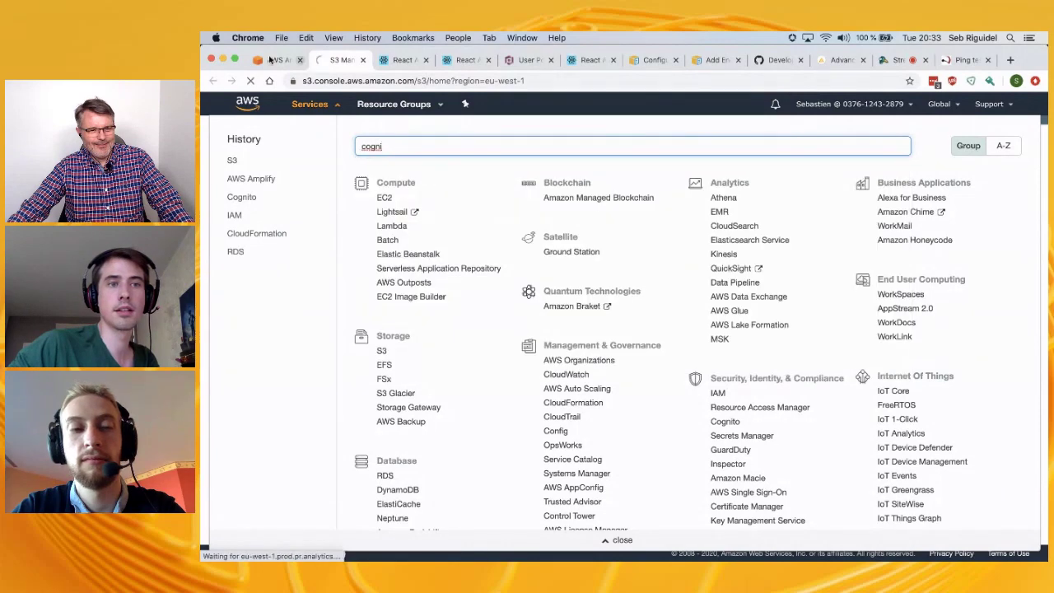
left_click(270, 60)
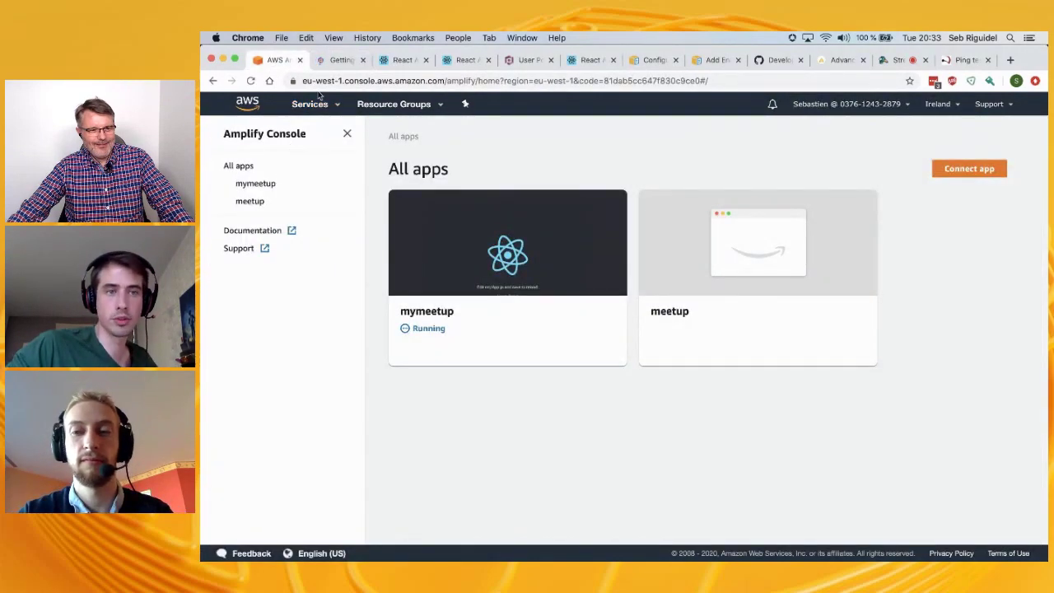
left_click(336, 61)
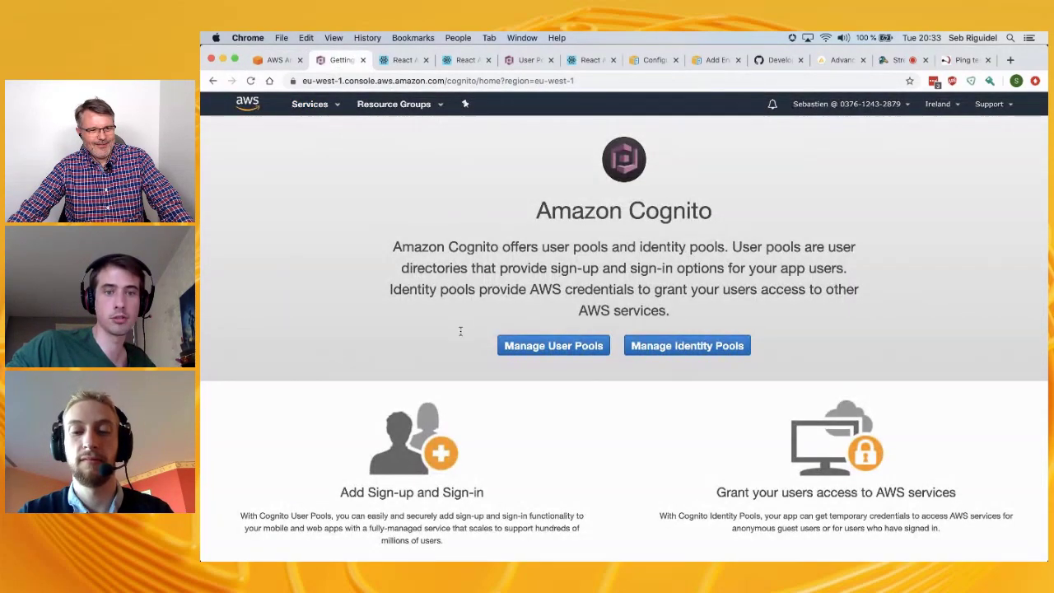
left_click(515, 354)
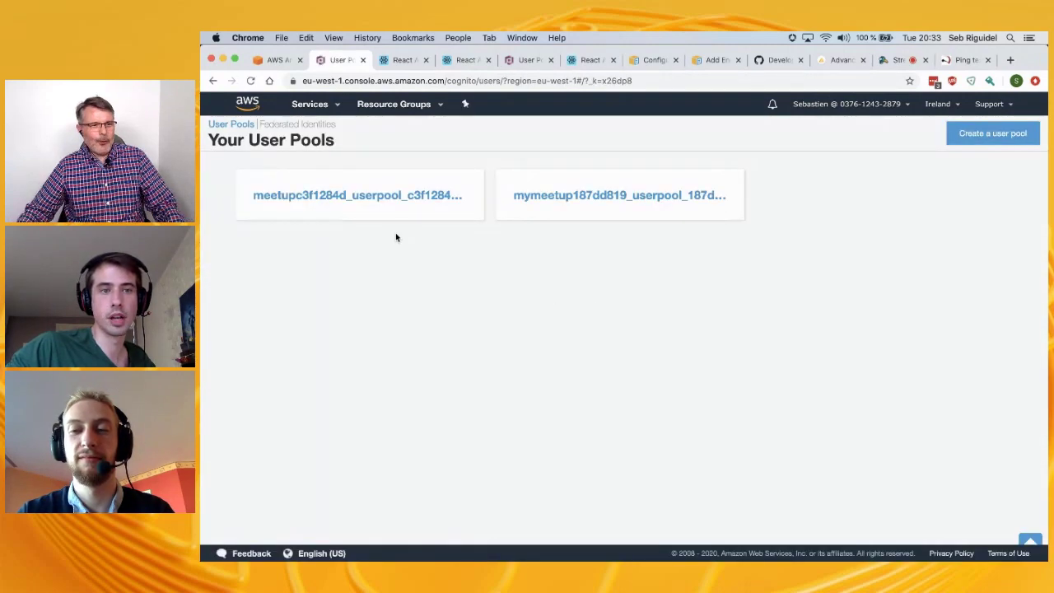
left_click(277, 61)
Open the mymeetup app and scroll down to the master branch build
left_click(456, 297)
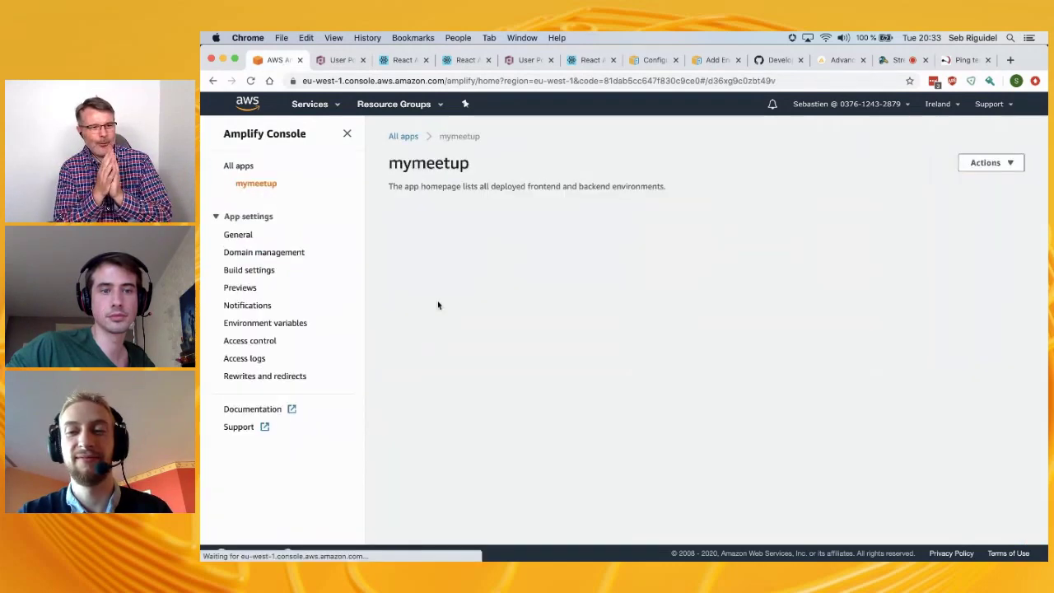
scroll(539, 387, "down", 2)
scroll(539, 388, "down", 3)
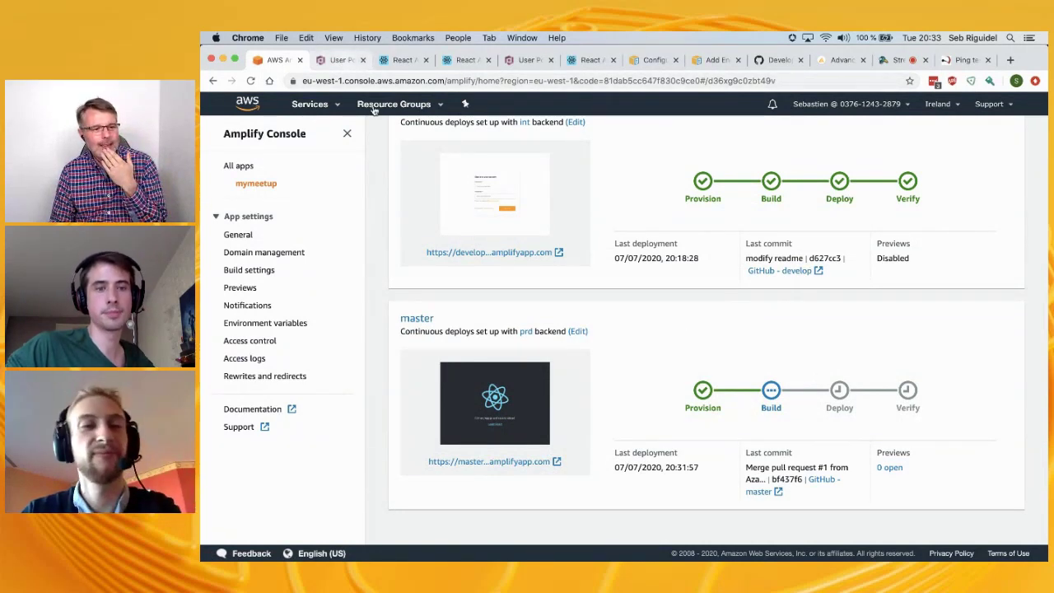
Compare the mymeetup app overview against the Cognito User Pools tab, then return to the top of the overview
left_click(331, 62)
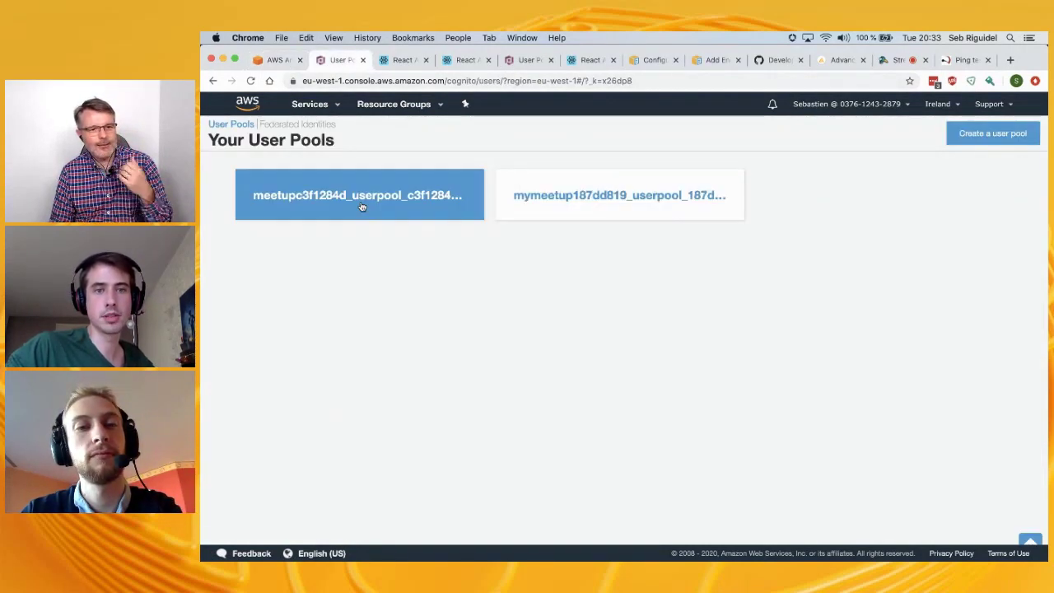
left_click(277, 60)
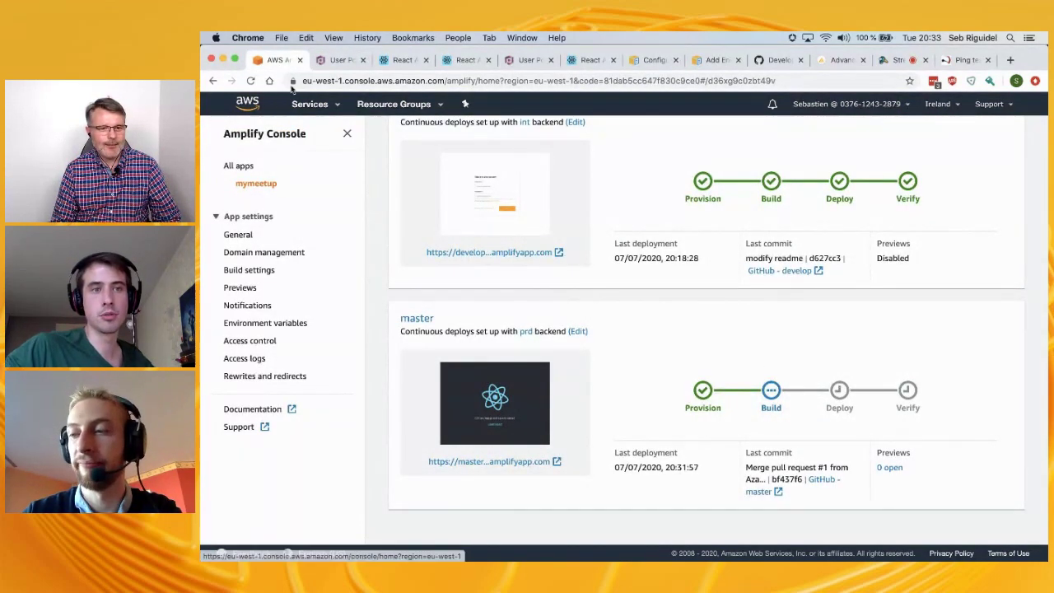
left_click(338, 61)
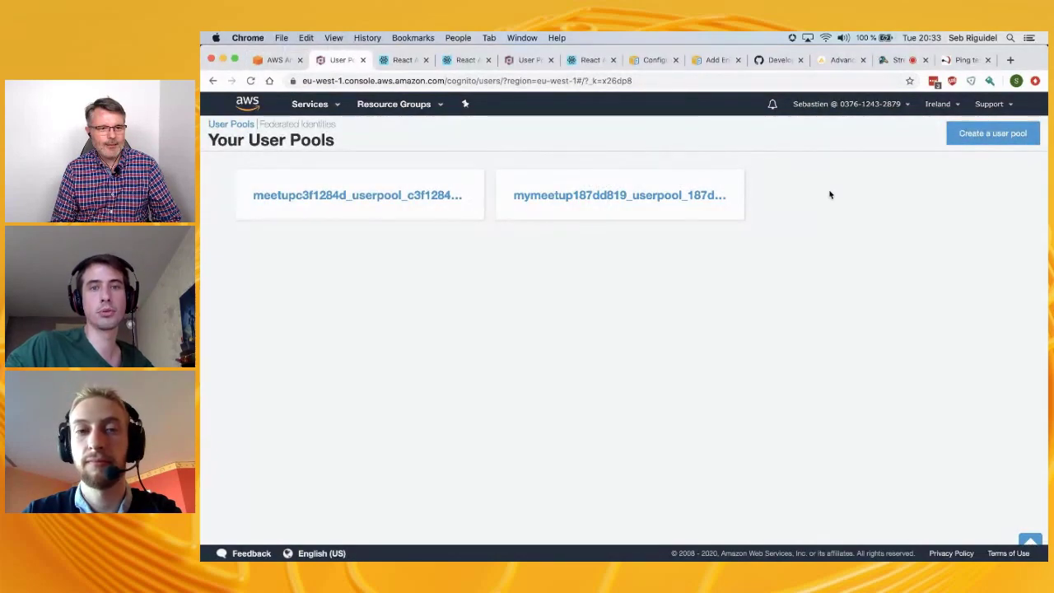
left_click(258, 61)
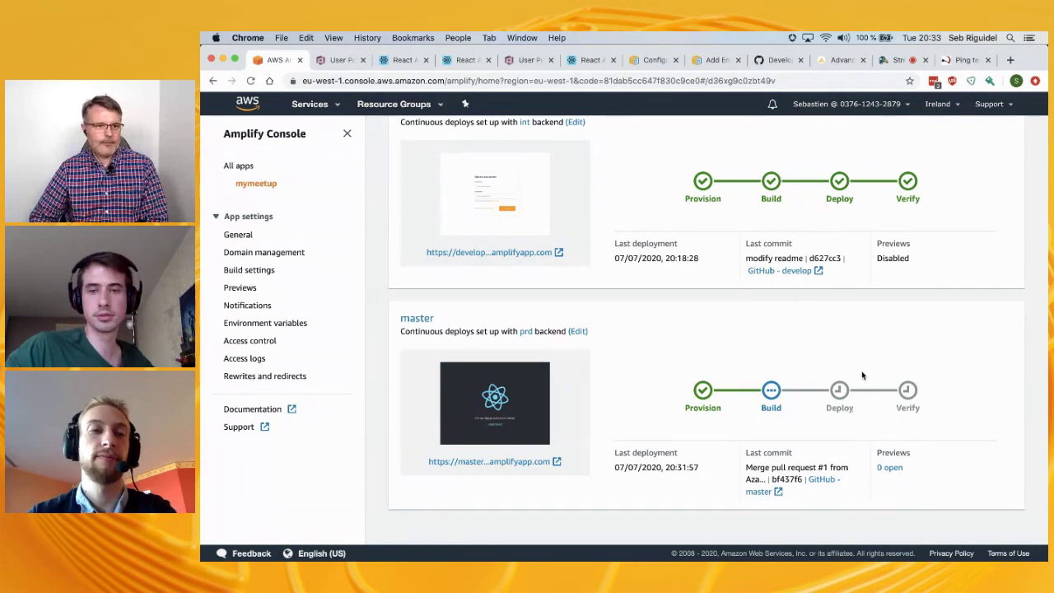
scroll(862, 376, "up", 5)
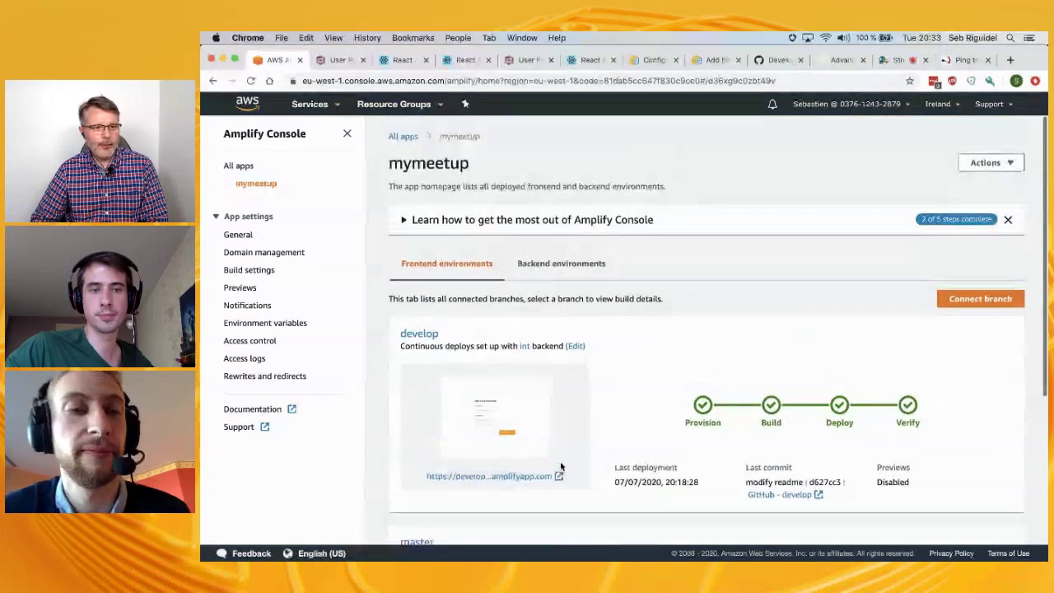
scroll(560, 467, "down", 3)
scroll(557, 462, "up", 3)
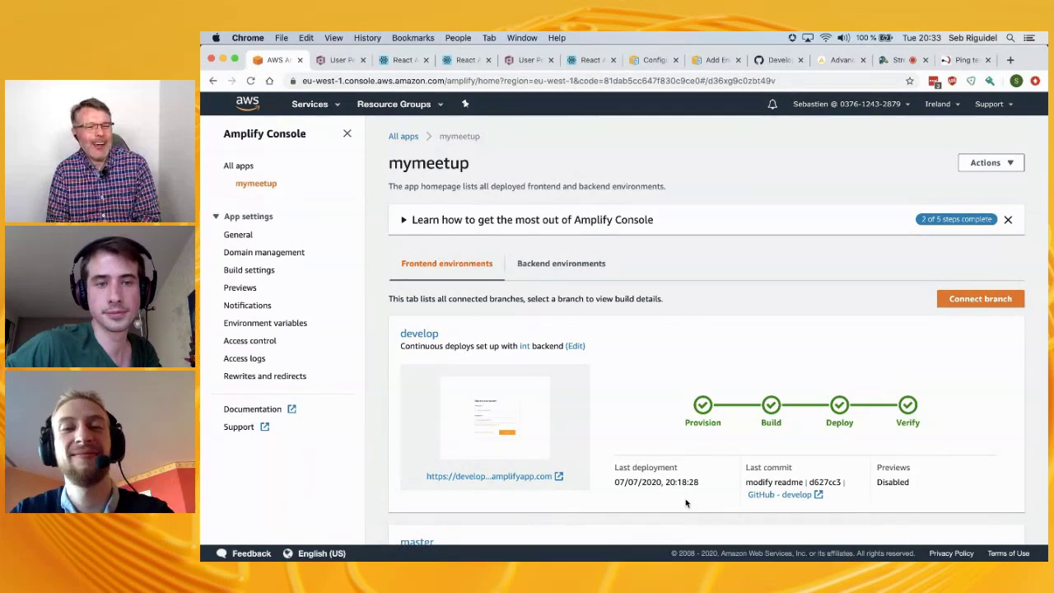
Search the AWS services list for 'ampl', then dismiss the search
left_click(313, 104)
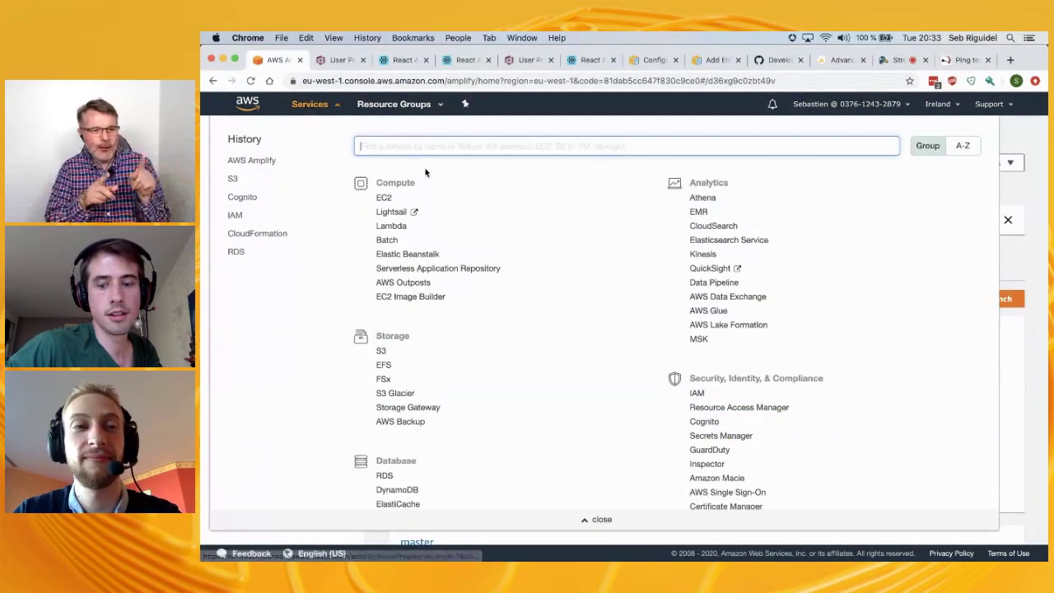
type("amplify")
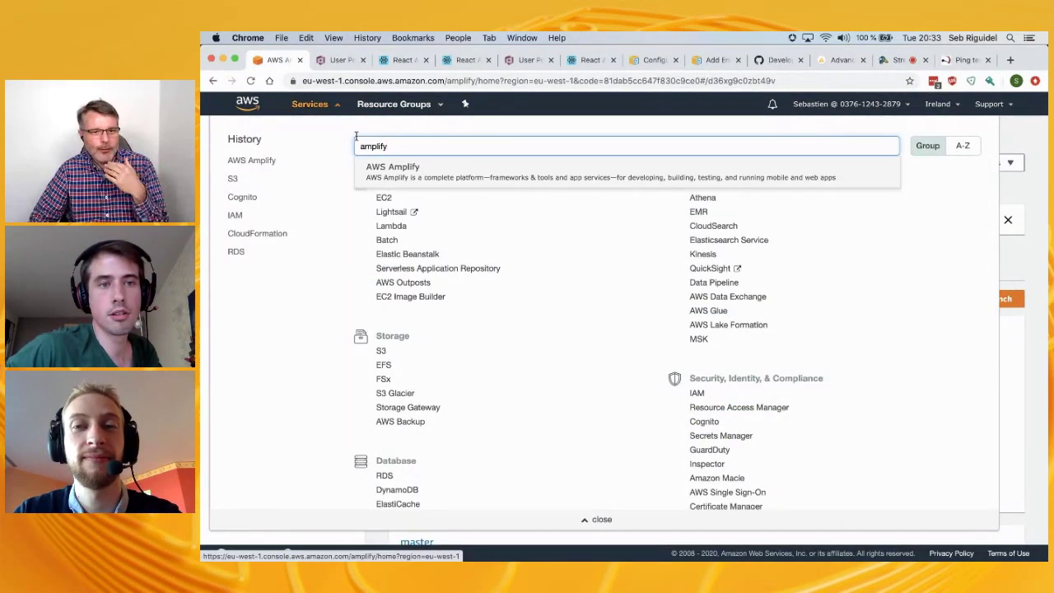
key("Return")
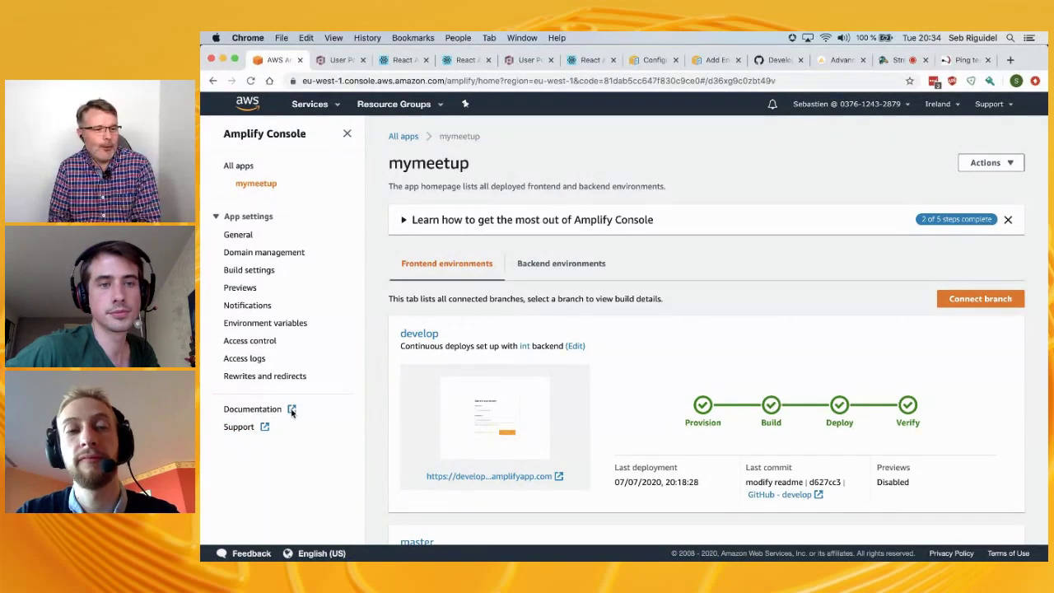
Cancel the Documentation link menu and switch to the pr-1 preview tab, now returning 404
right_click(277, 410)
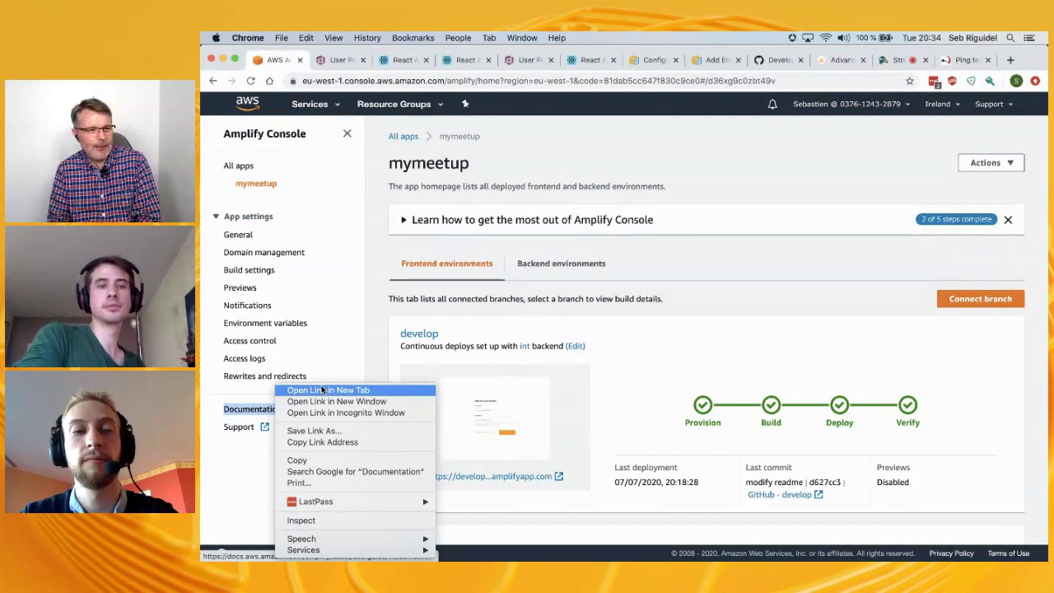
left_click(581, 322)
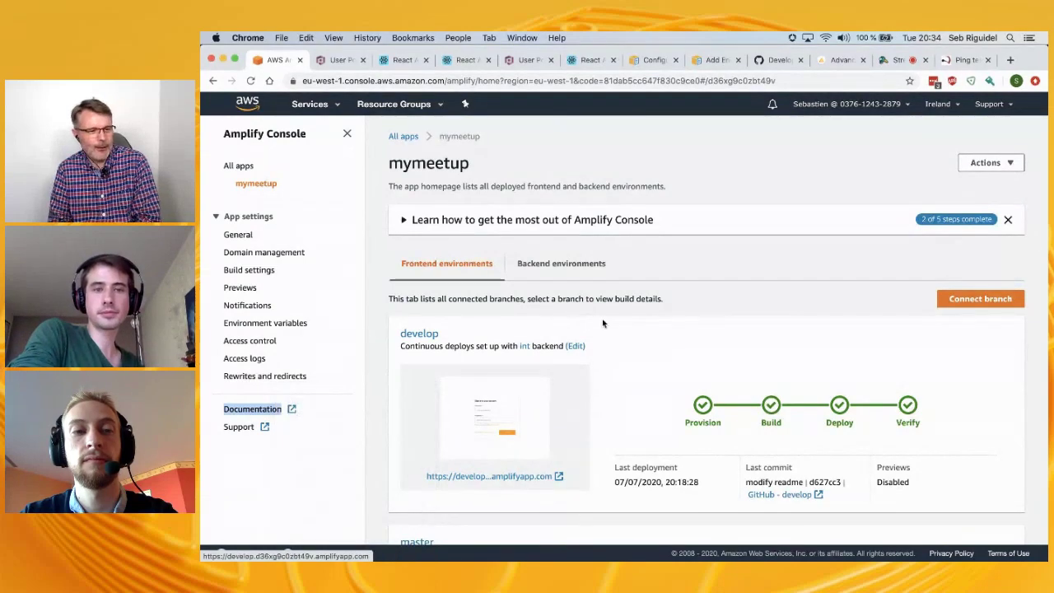
left_click(401, 61)
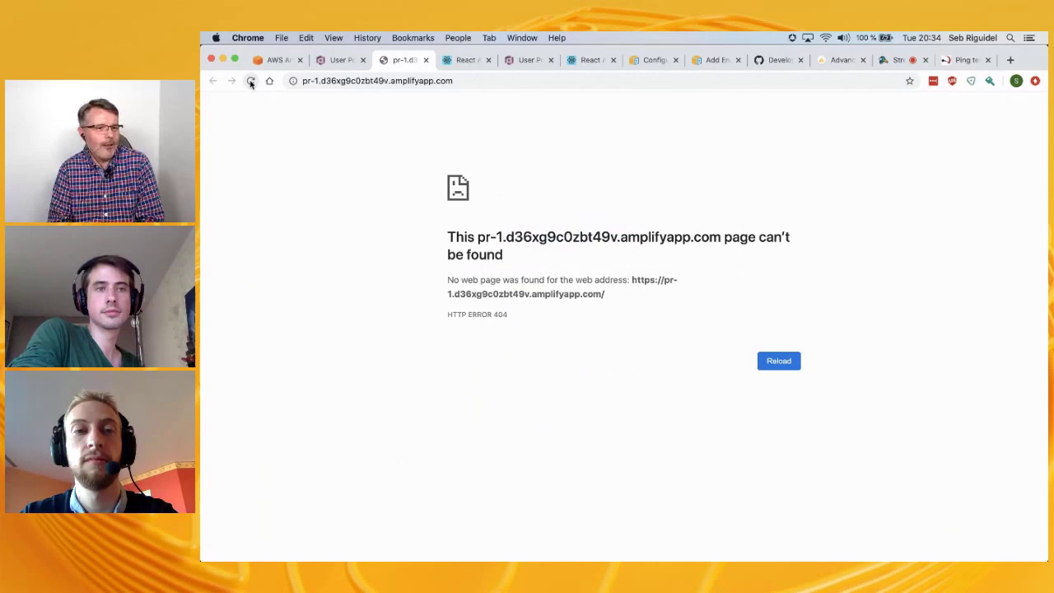
Close the pr-1 404 preview tab and the duplicate Cognito User Pools tab
left_click(426, 61)
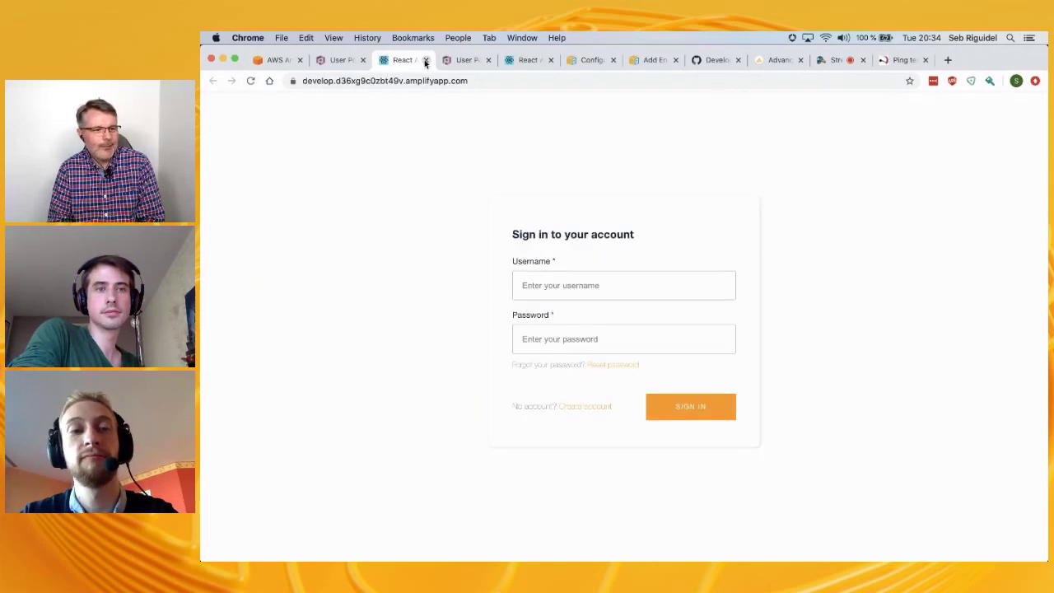
left_click(451, 61)
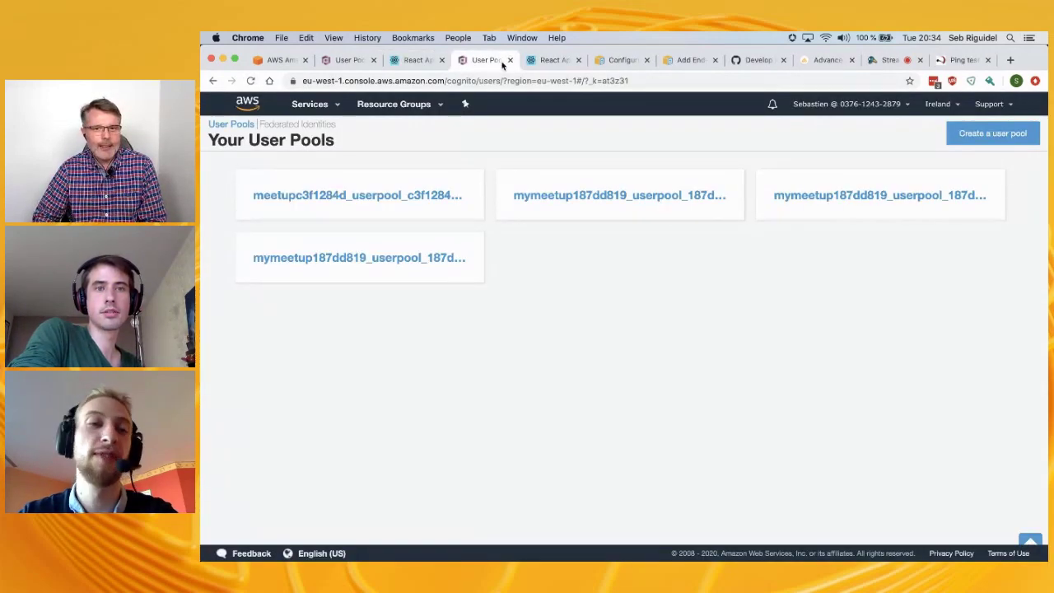
left_click(510, 59)
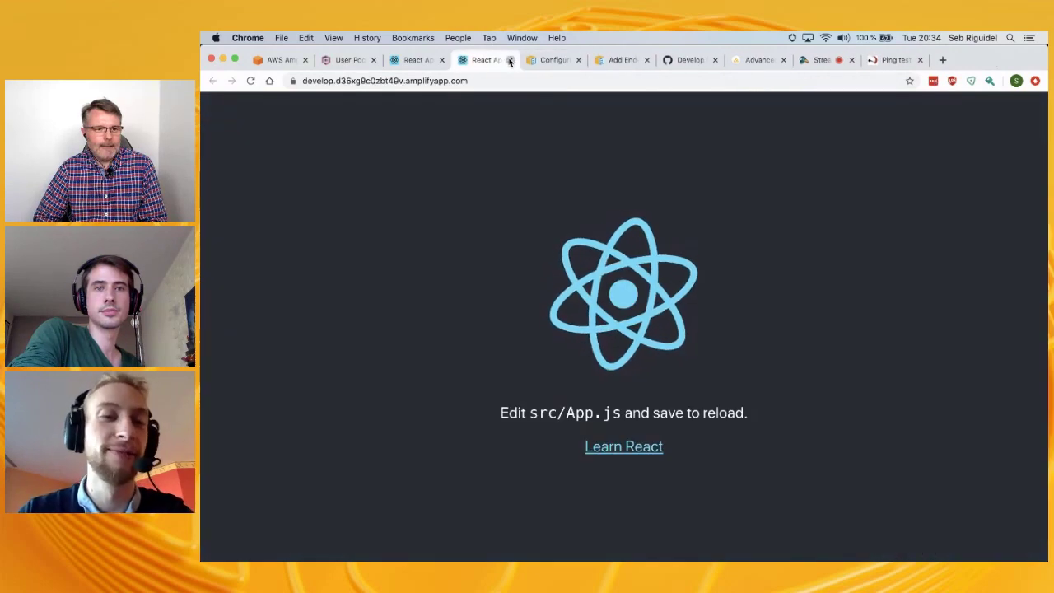